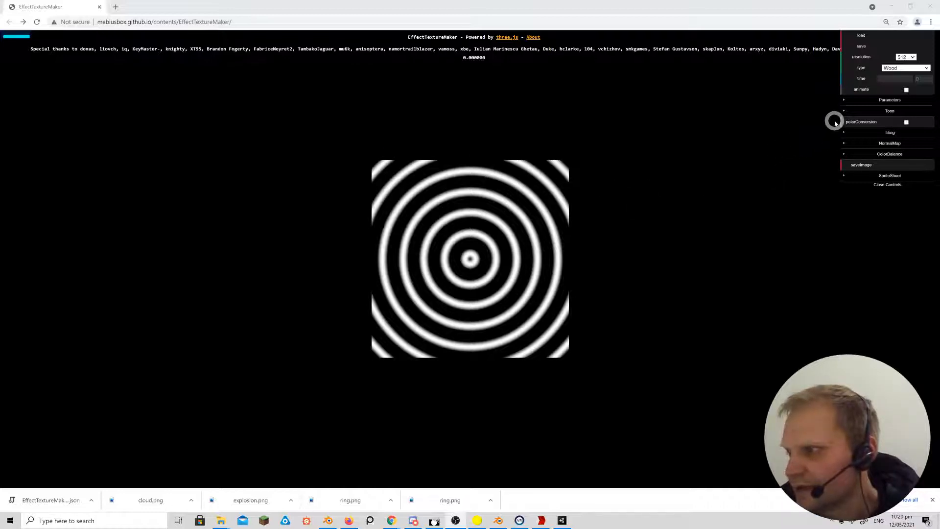
Set the effect texture type to Smoke and preview its animation.
left_click(897, 69)
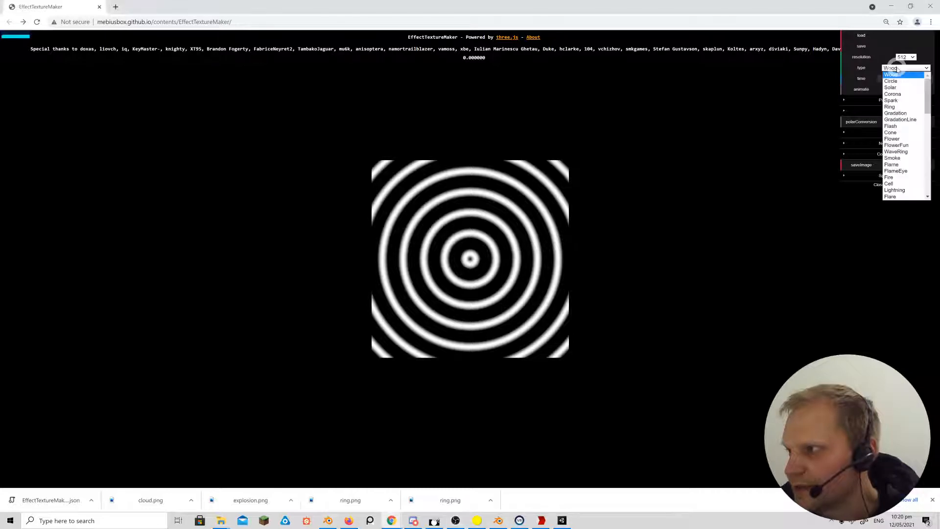
left_click(896, 157)
left_click(905, 90)
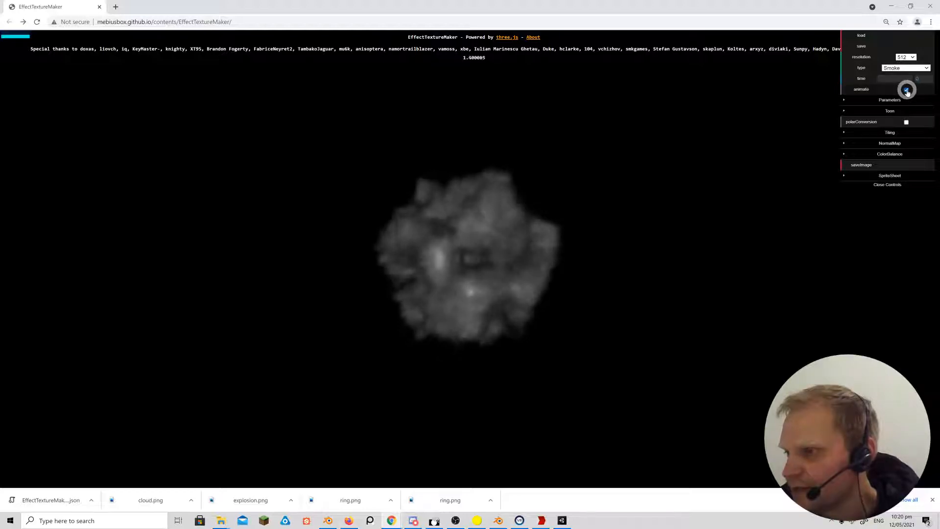
Set the effect texture type to Explosion2 and turn on its animation.
left_click(904, 68)
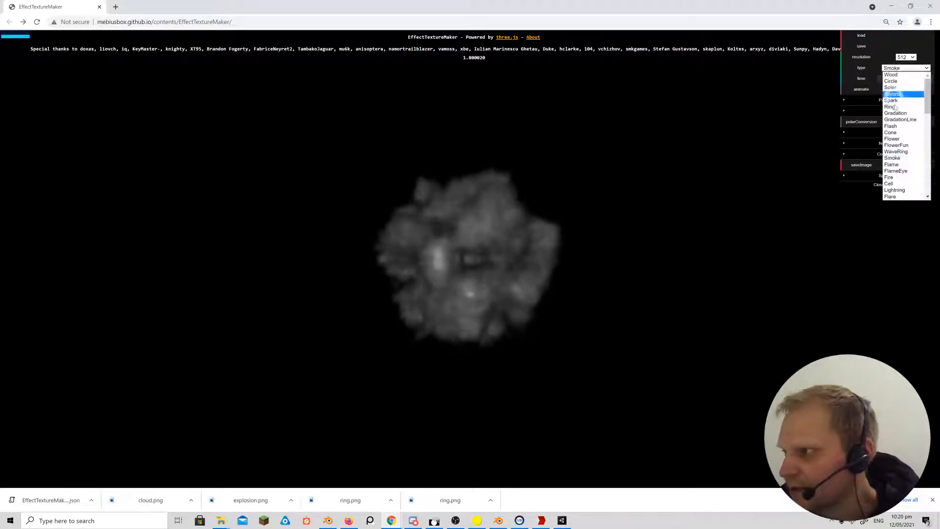
left_click_drag(928, 106, 929, 133)
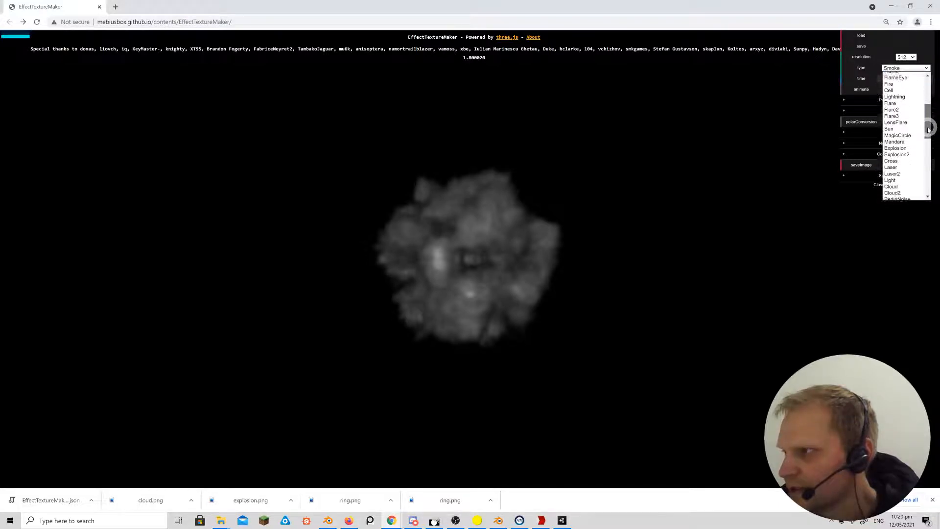
left_click(900, 149)
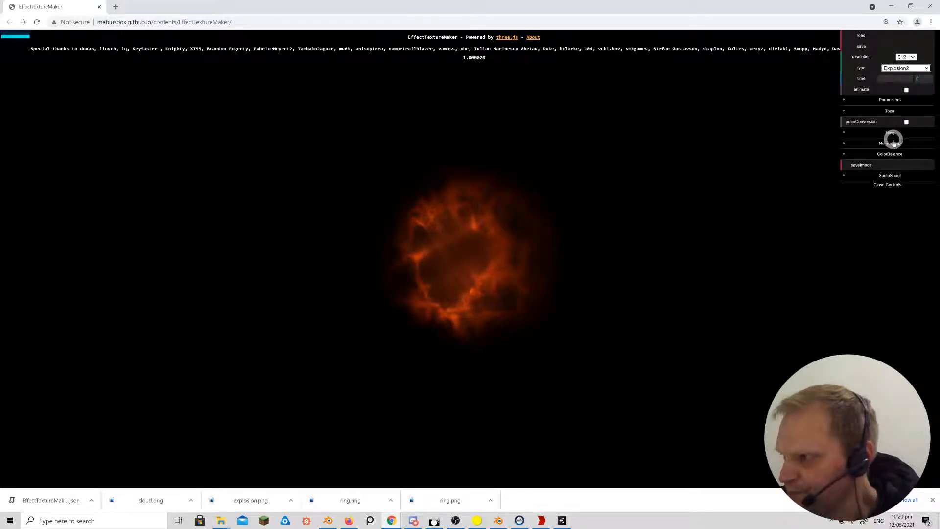
left_click(905, 90)
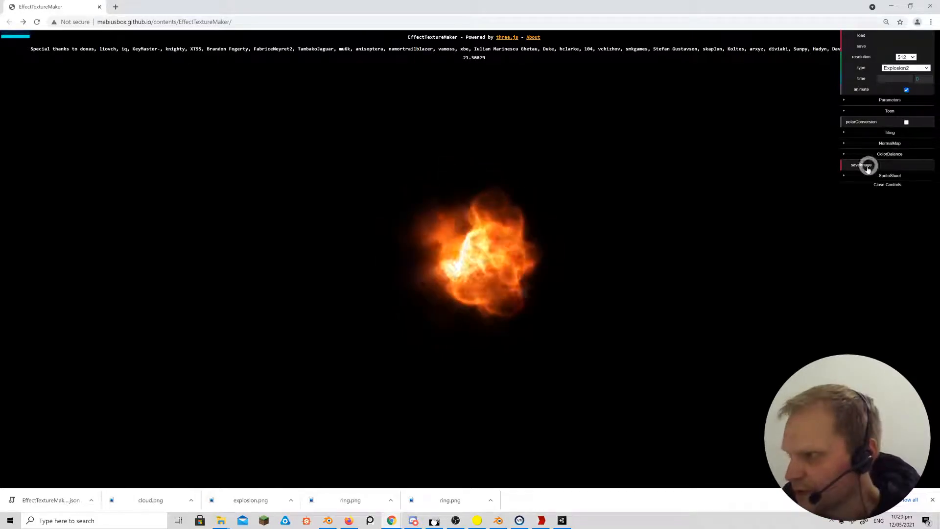
Configure the sprite sheet with a dimension of 8 and a time step of 0.05.
left_click(843, 176)
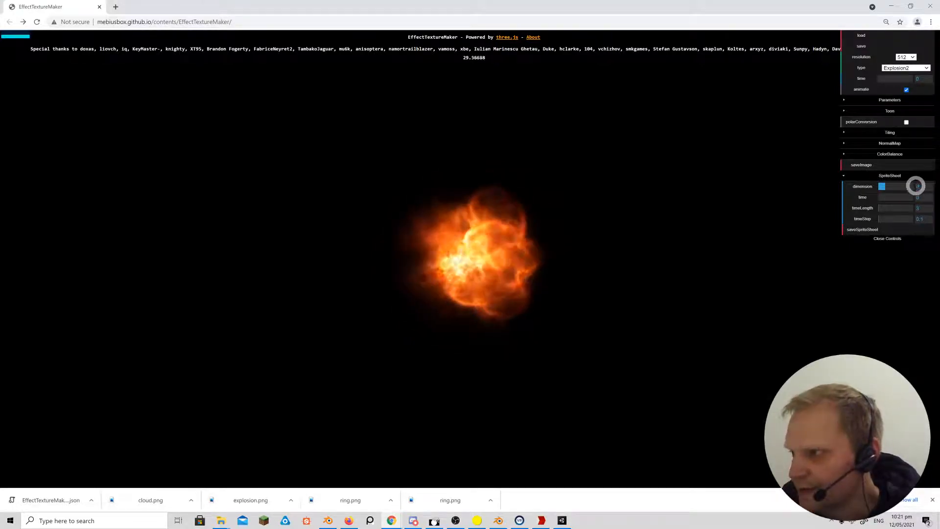
mouse_move(887, 186)
left_mouse_down()
mouse_move(925, 185)
mouse_move(888, 186)
left_mouse_up()
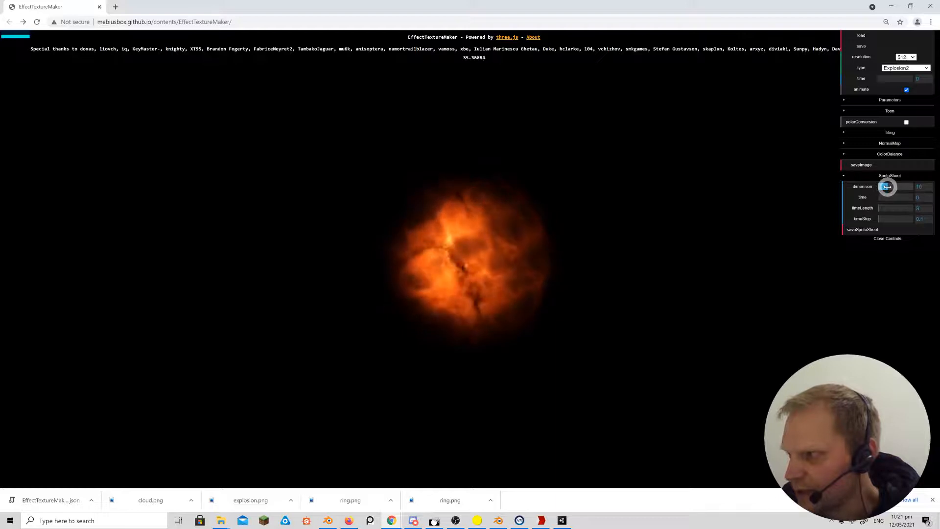
left_click(917, 187)
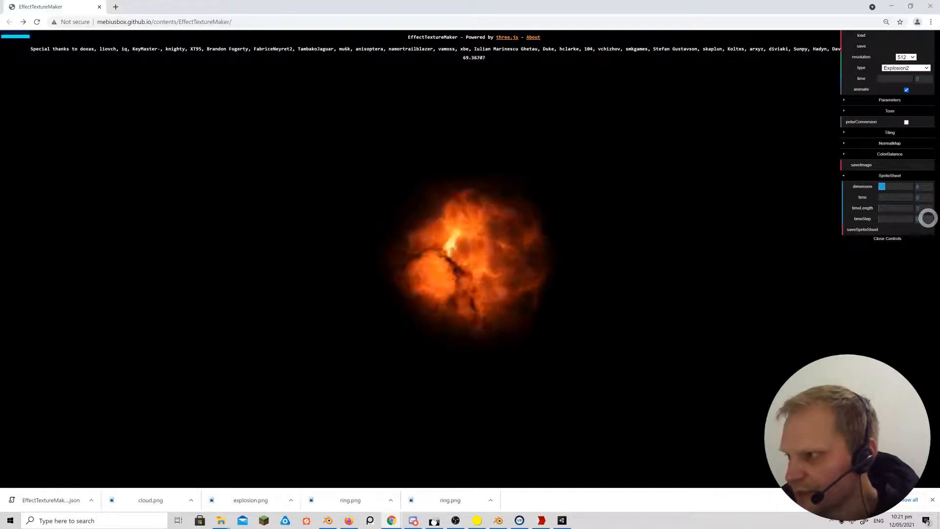
mouse_move(925, 219)
left_mouse_down()
mouse_move(914, 218)
mouse_move(931, 232)
left_mouse_up()
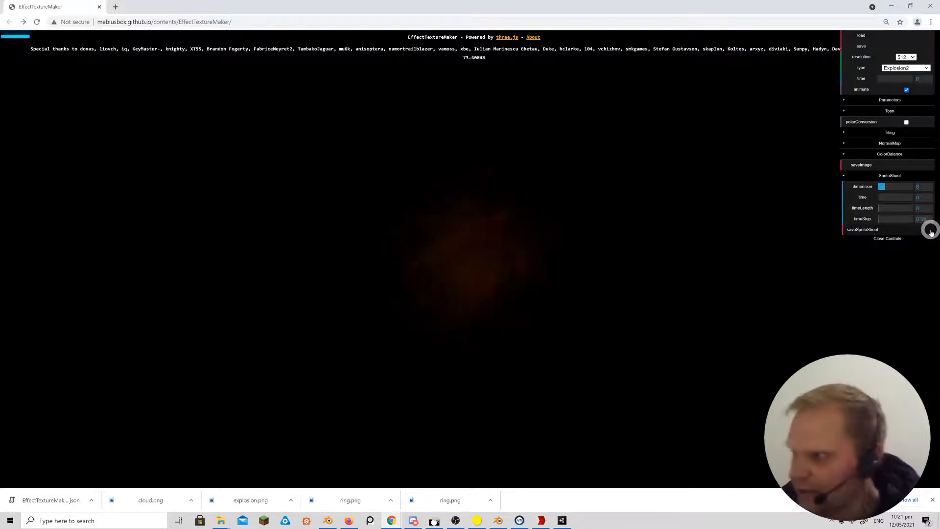
Calculate 64*.05 with a Google search in a new browser tab.
left_click(120, 8)
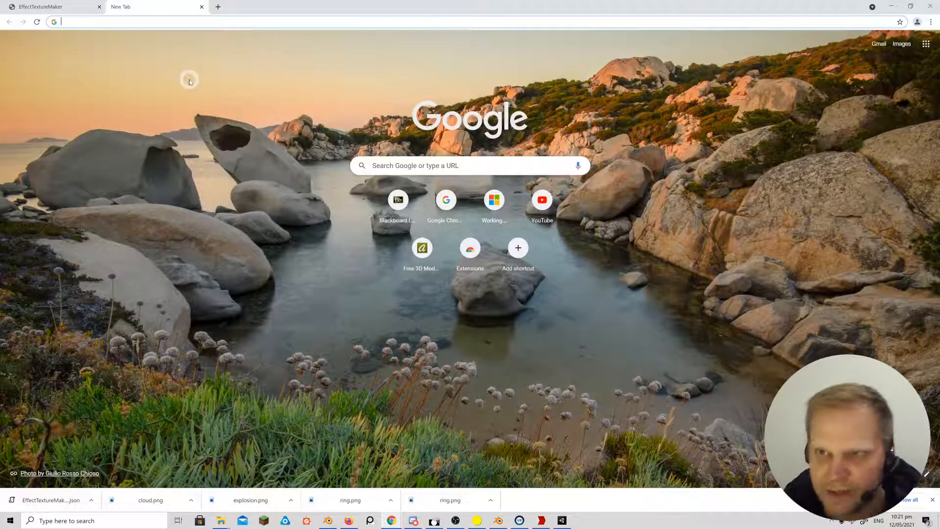
type("64")
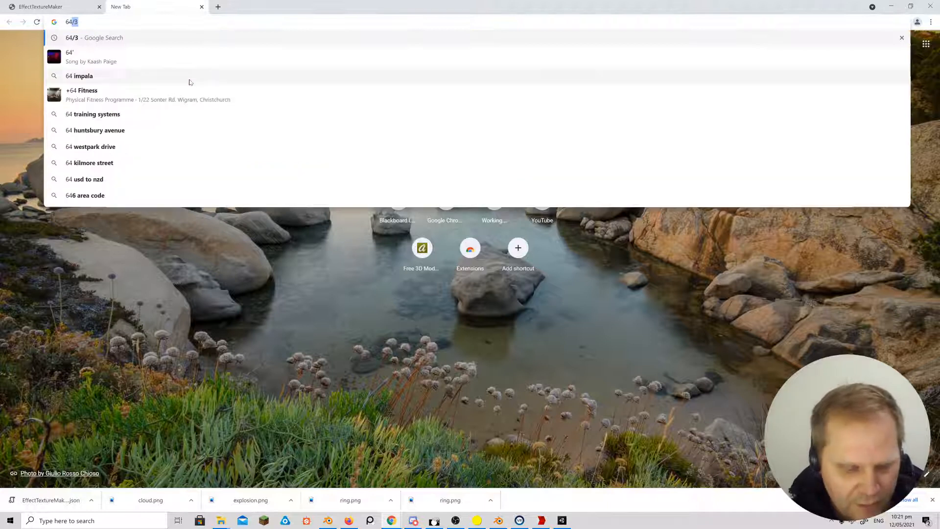
type("*.05")
key("Return")
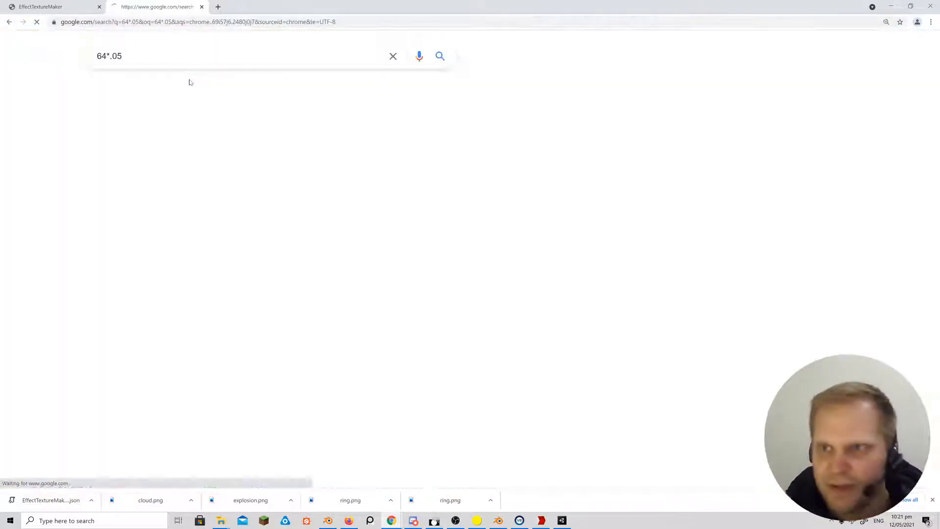
Return to EffectTextureMaker, set the sprite sheet's time length to 3.2 and generate the sheet.
left_click(49, 7)
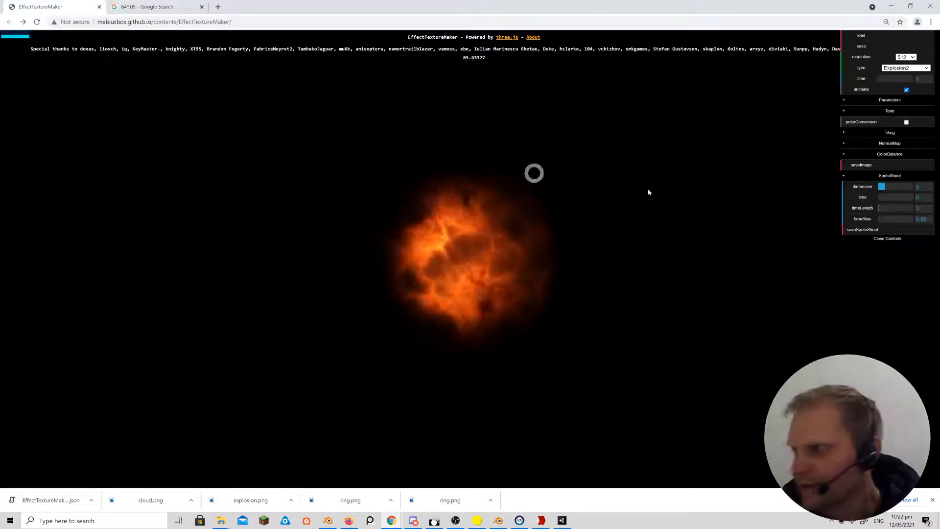
double_click(919, 208)
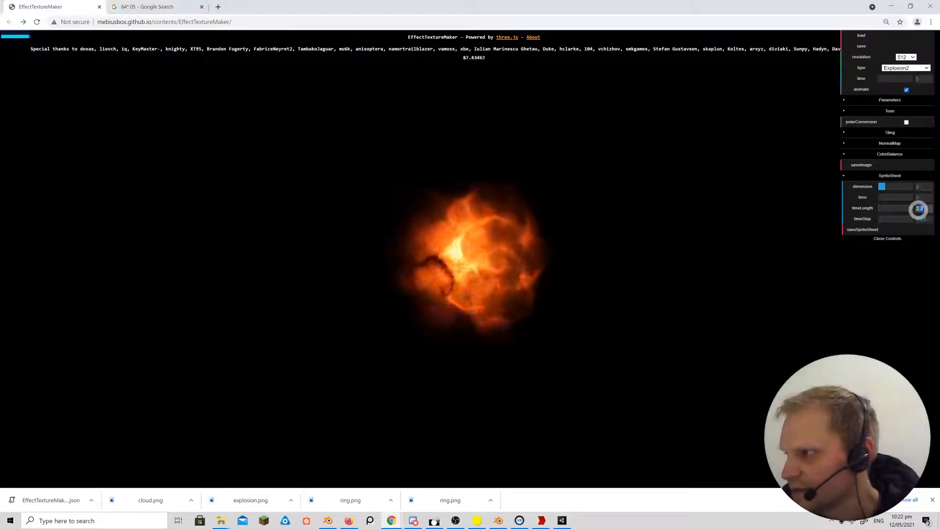
type("3.2")
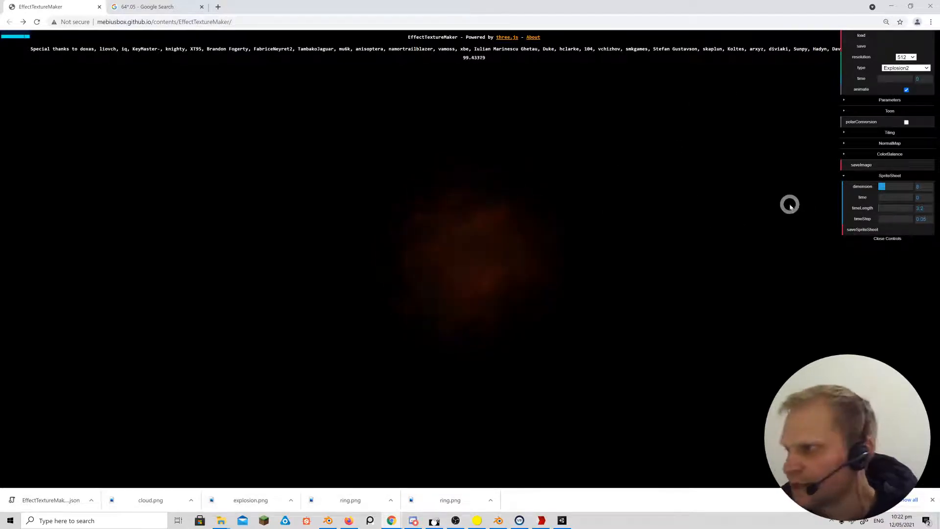
left_click(860, 233)
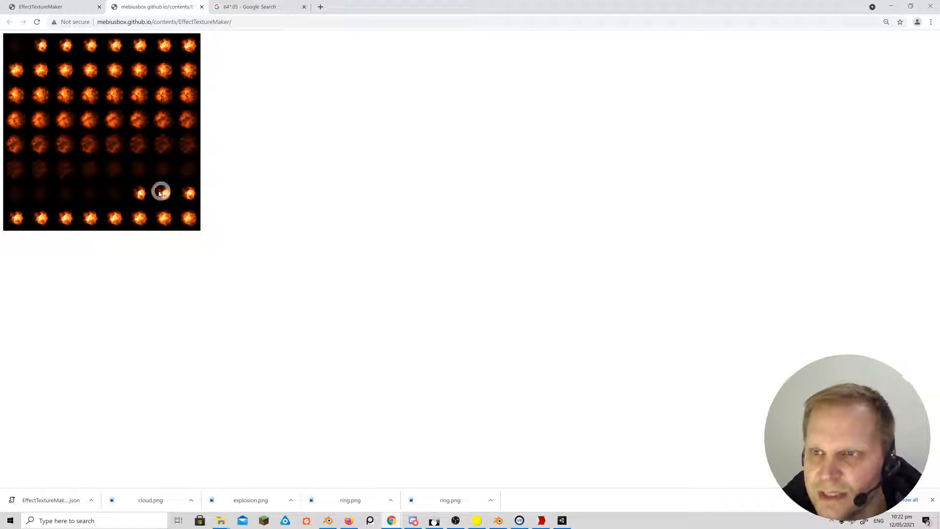
Return to the texture settings, set the sprite sheet's time step to 0.04 and generate the sheet again.
left_click(53, 7)
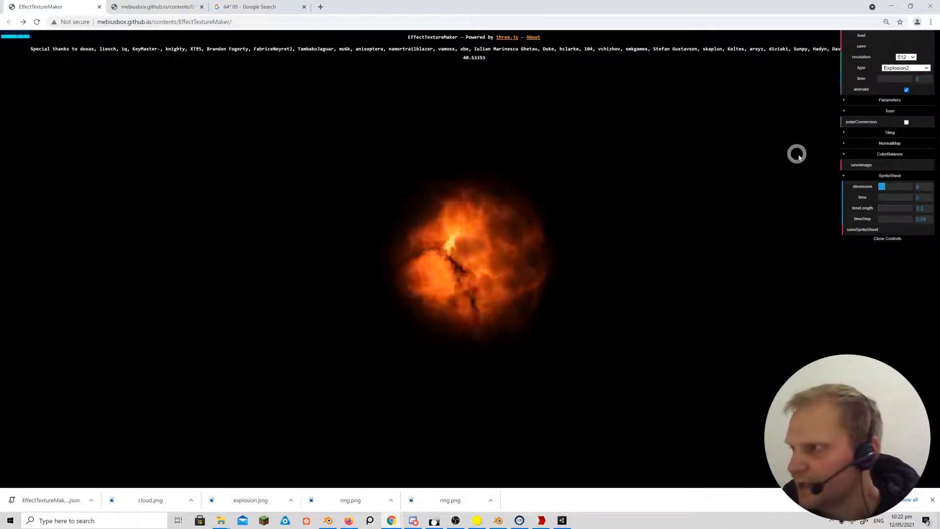
left_click(856, 232)
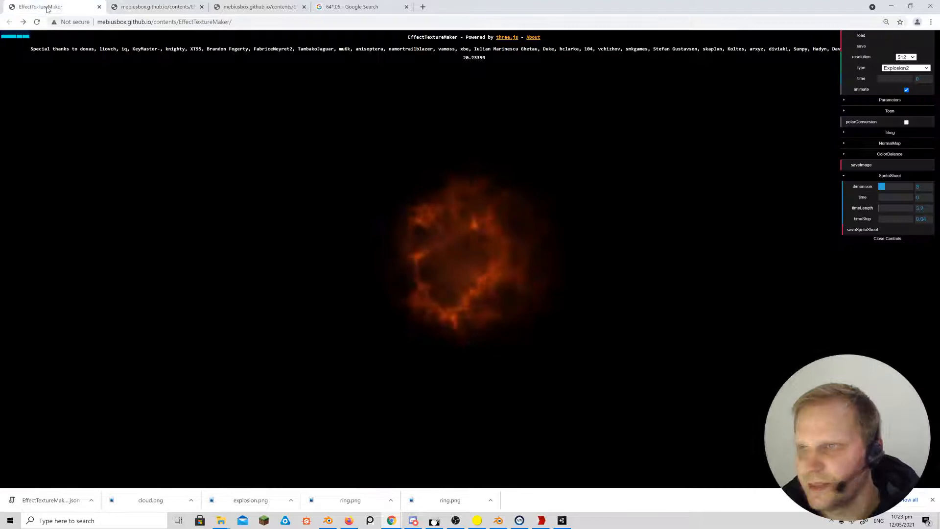
Set the texture resolution to 2048 and generate a new explosion sprite sheet.
left_click(49, 7)
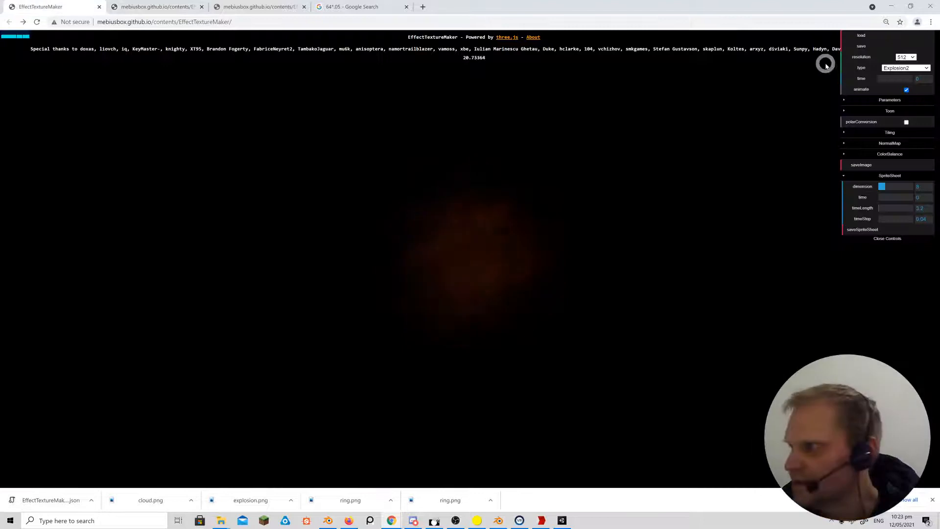
left_click(903, 57)
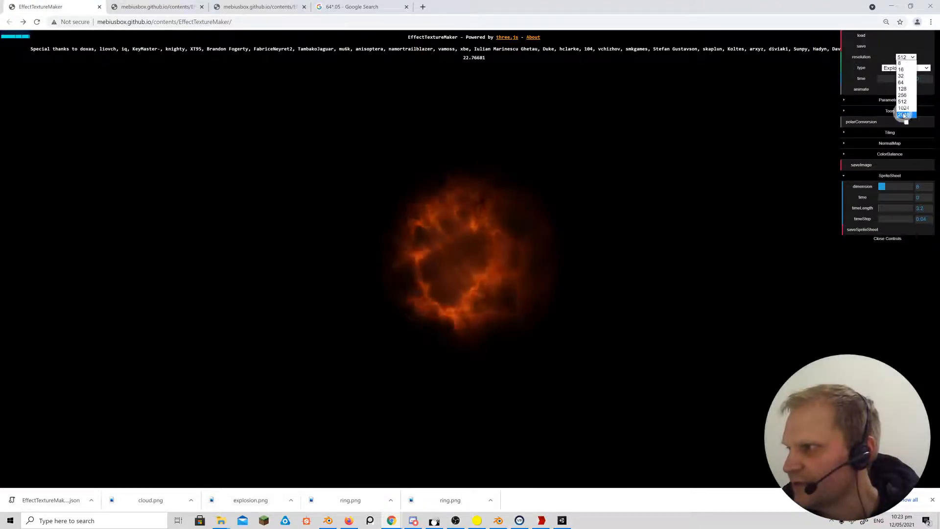
left_click(904, 115)
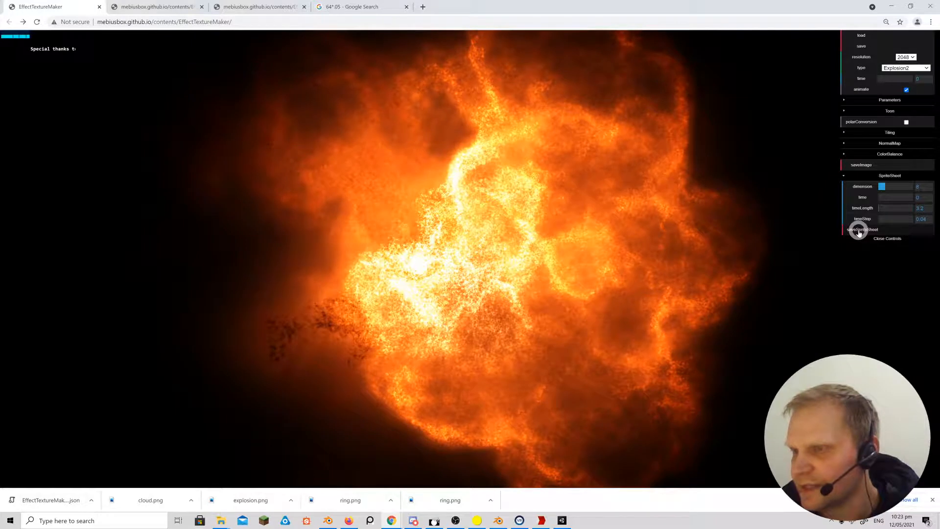
left_click(860, 229)
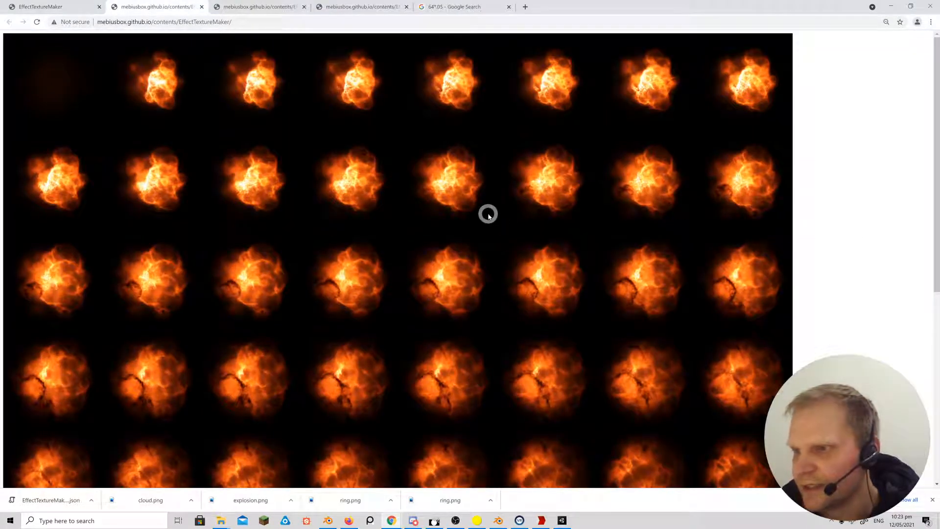
Examine the explosion frames across all rows of the generated 2048 sprite sheet.
scroll(492, 213, "down", 7)
scroll(499, 218, "up", 7)
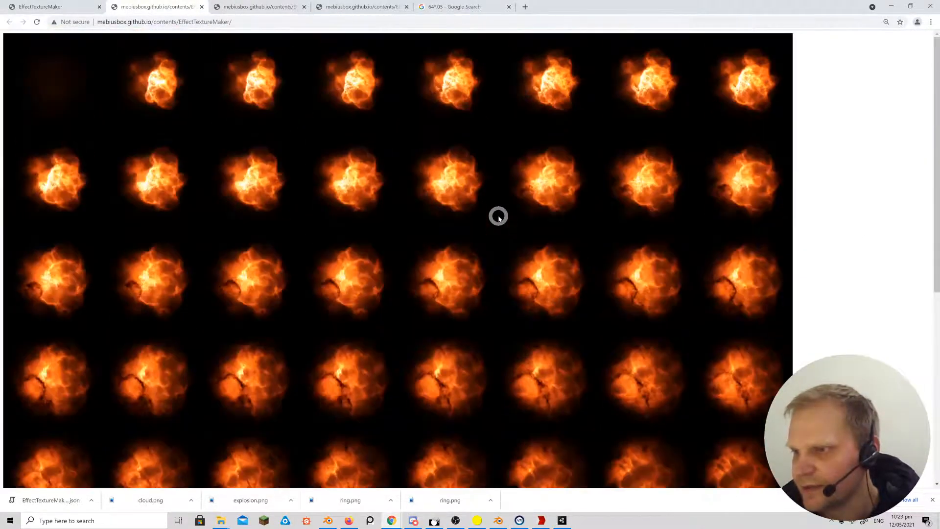
scroll(499, 217, "down", 7)
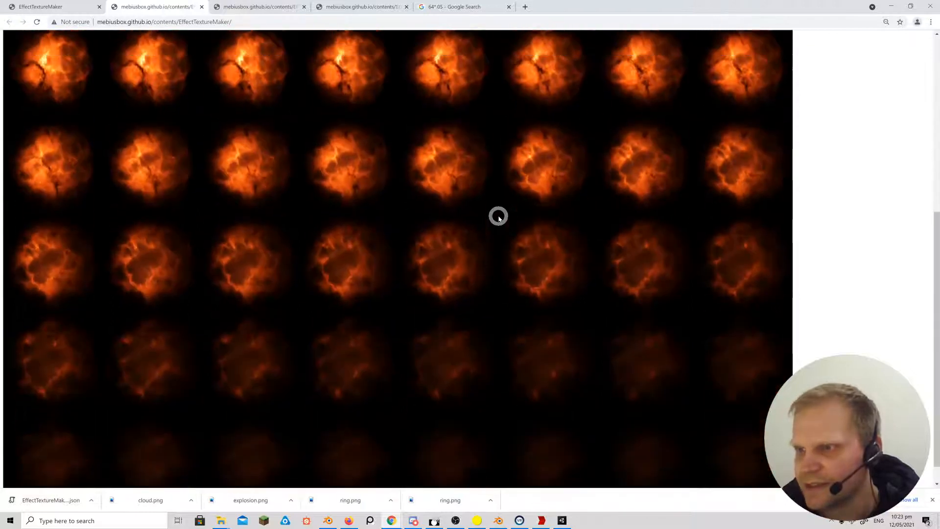
scroll(499, 218, "up", 7)
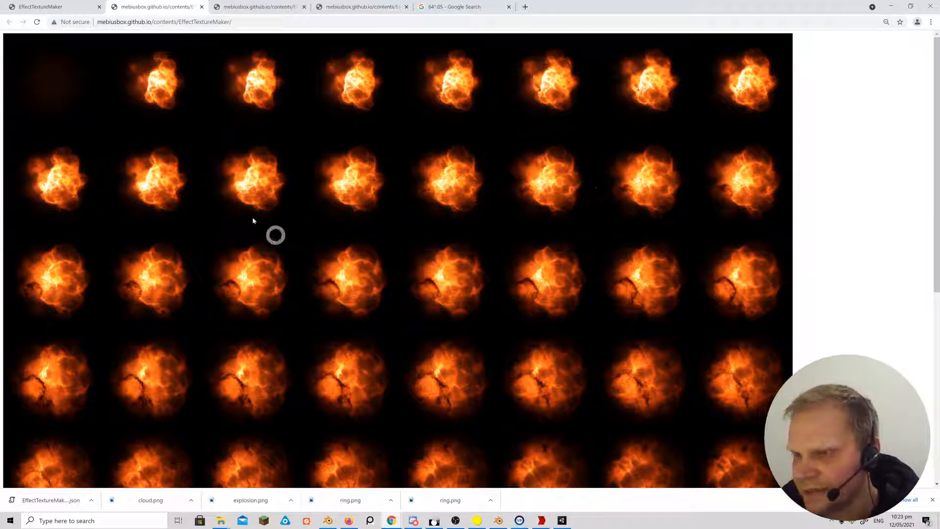
scroll(238, 278, "down", 7)
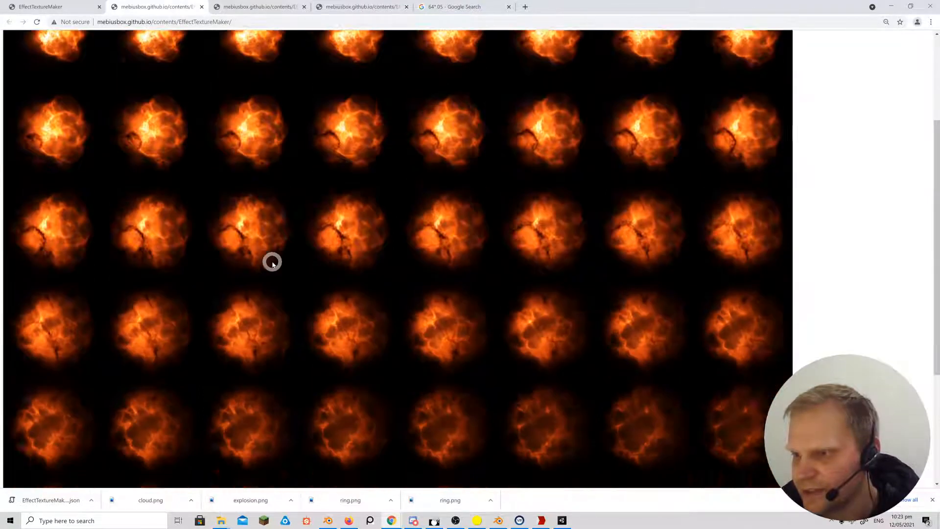
scroll(281, 266, "up", 7)
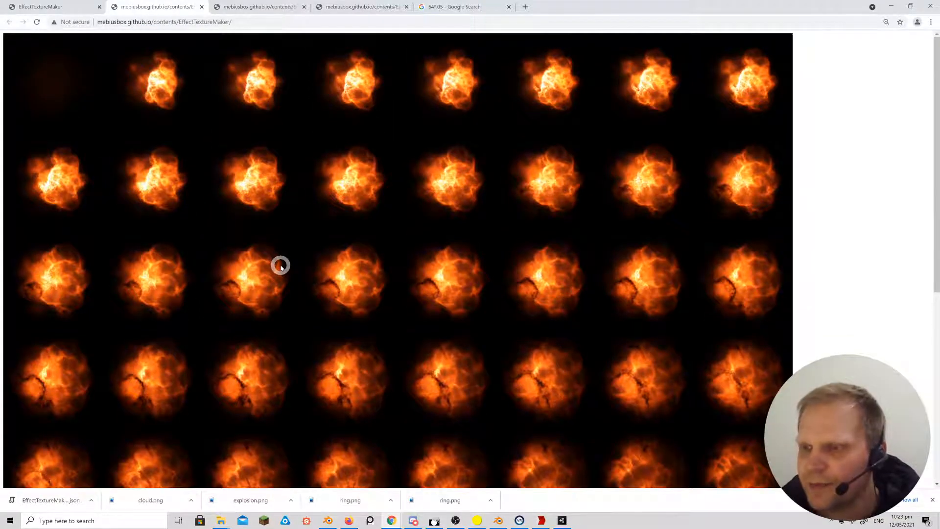
scroll(279, 265, "down", 7)
Save the sprite sheet image as explosion2 in PNG format in the VFX project's Assets folder.
right_click(290, 219)
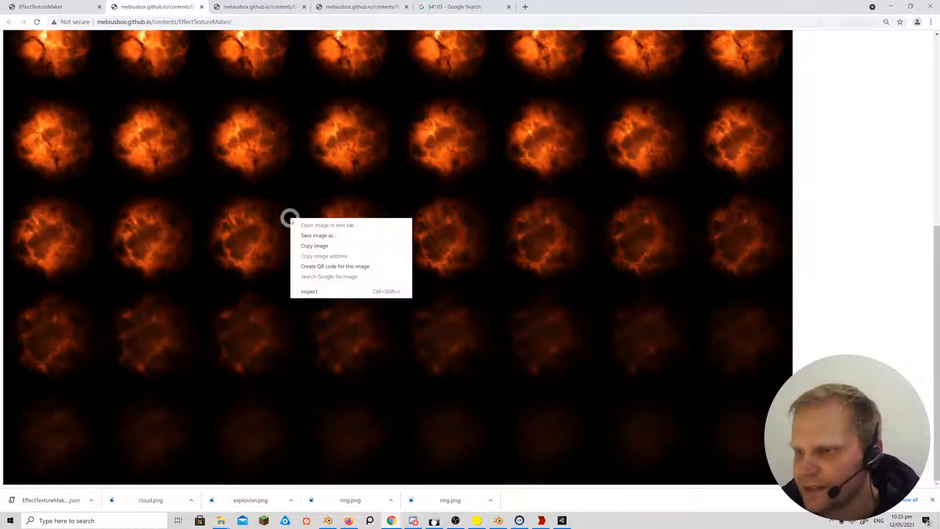
left_click(322, 237)
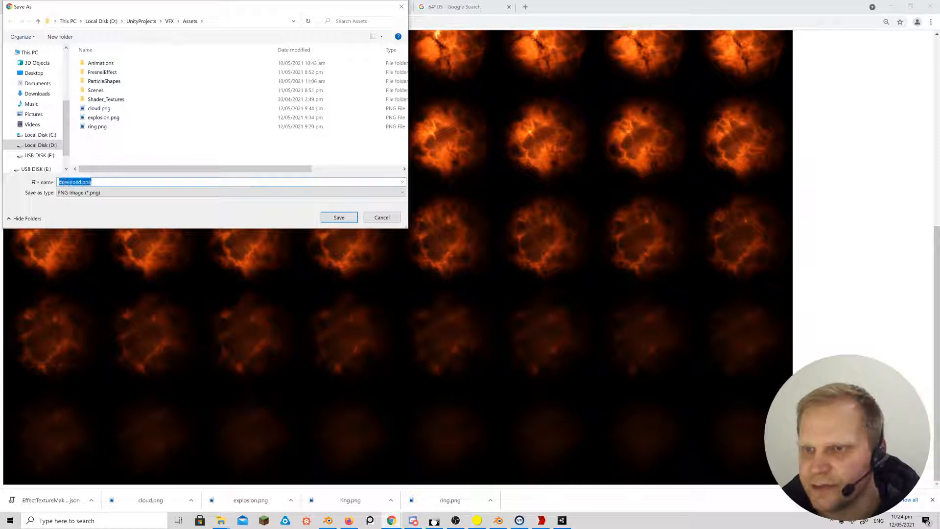
type("explo")
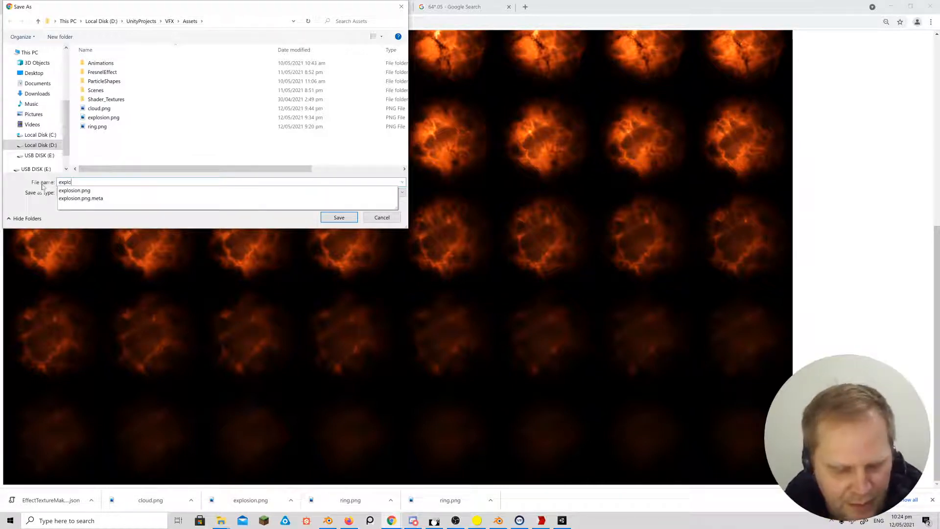
type("sion2")
key("Return")
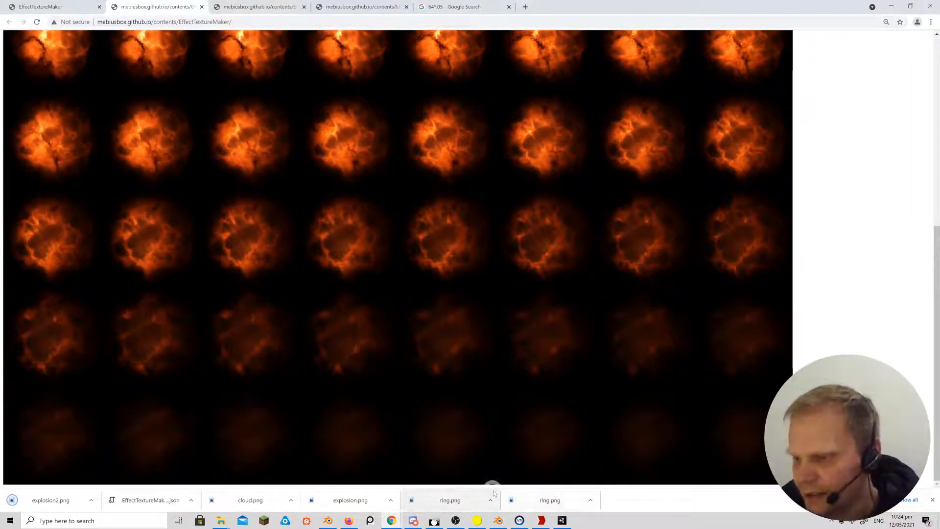
Switch to Unity, stop the particle effect preview and show the explosion2 texture's import settings.
left_click(561, 521)
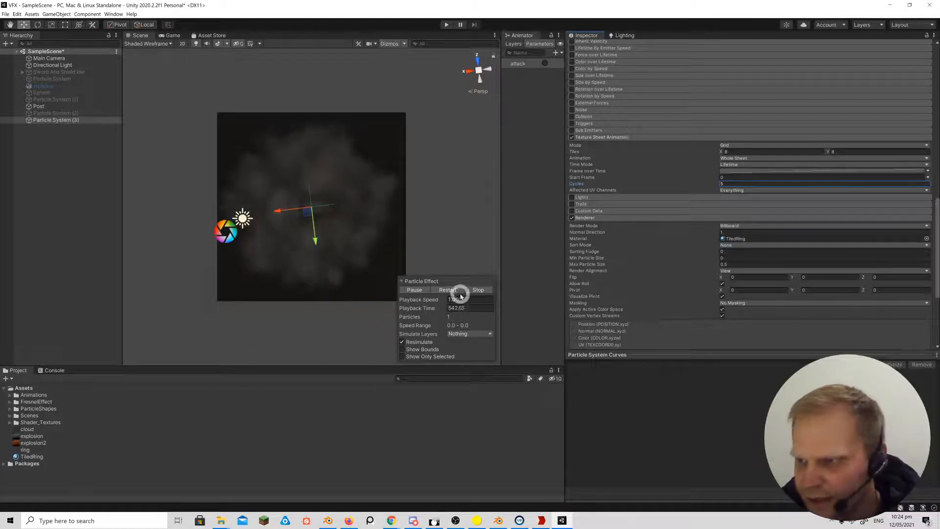
left_click(475, 289)
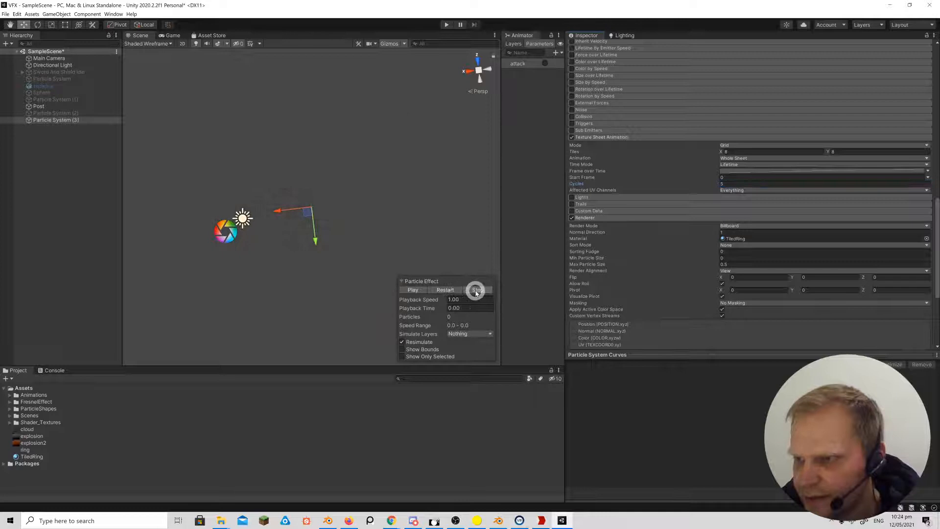
left_click(32, 443)
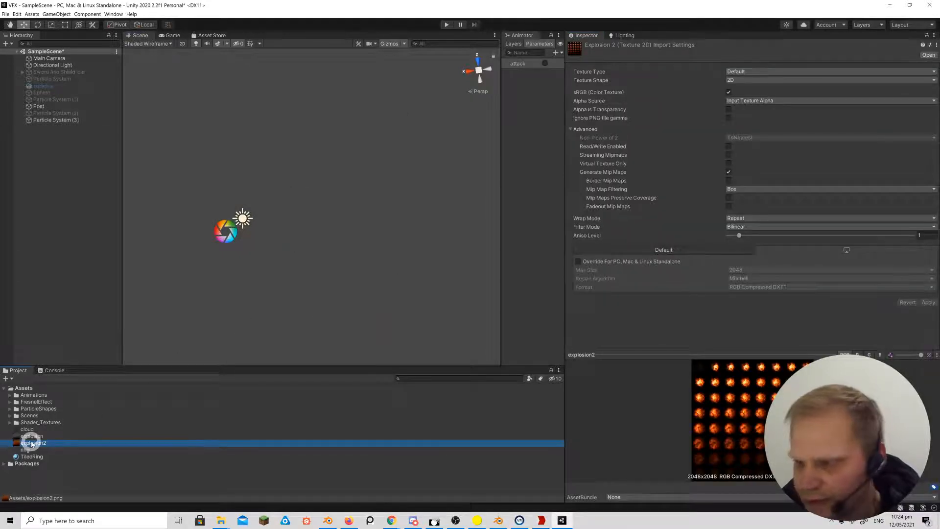
Locate explosion2.png in File Explorer from Unity's project assets and open it in GIMP.
right_click(32, 442)
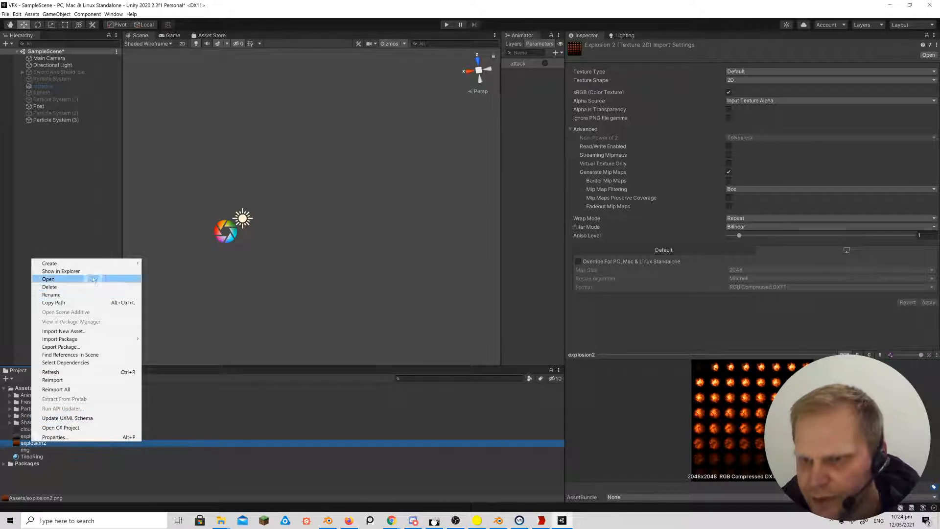
left_click(92, 272)
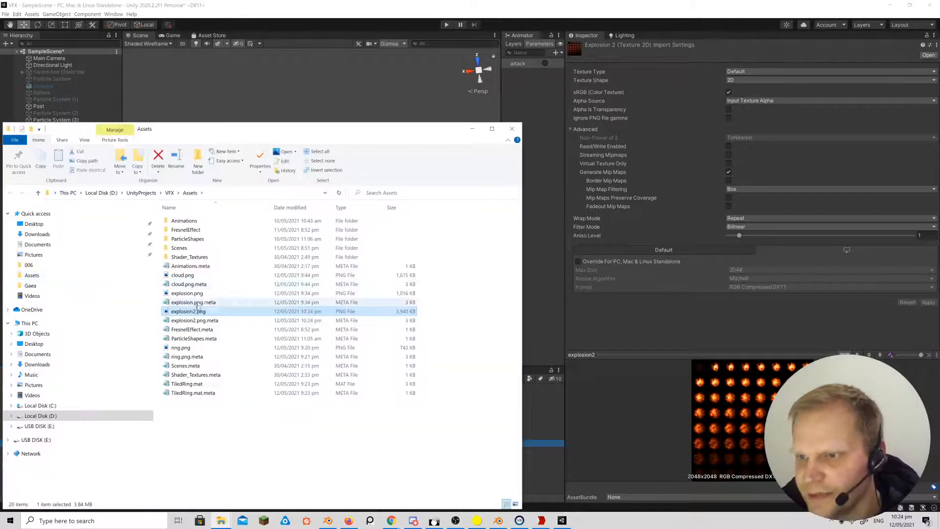
right_click(180, 314)
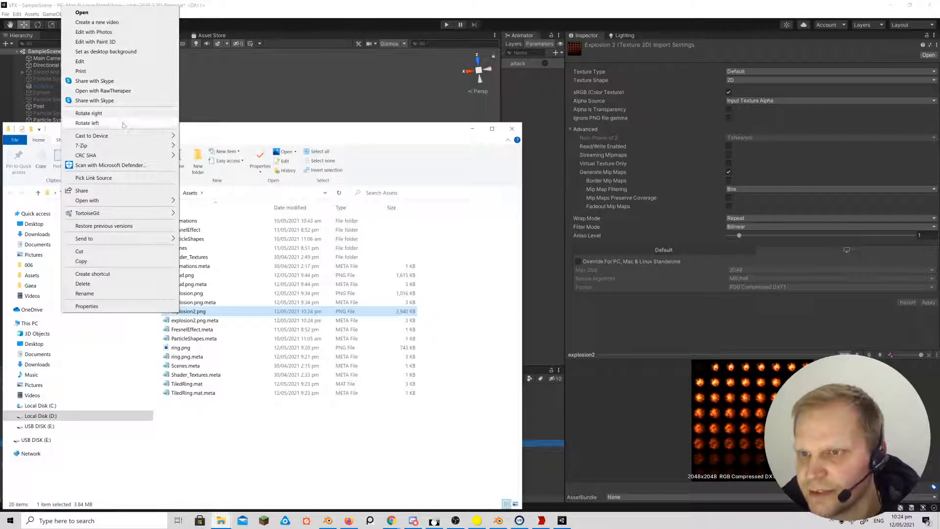
mouse_move(103, 201)
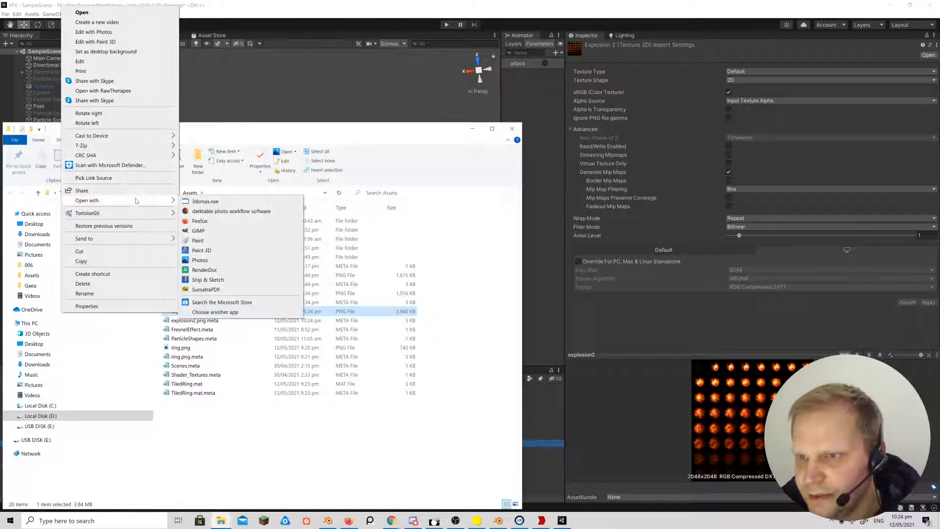
left_click(219, 232)
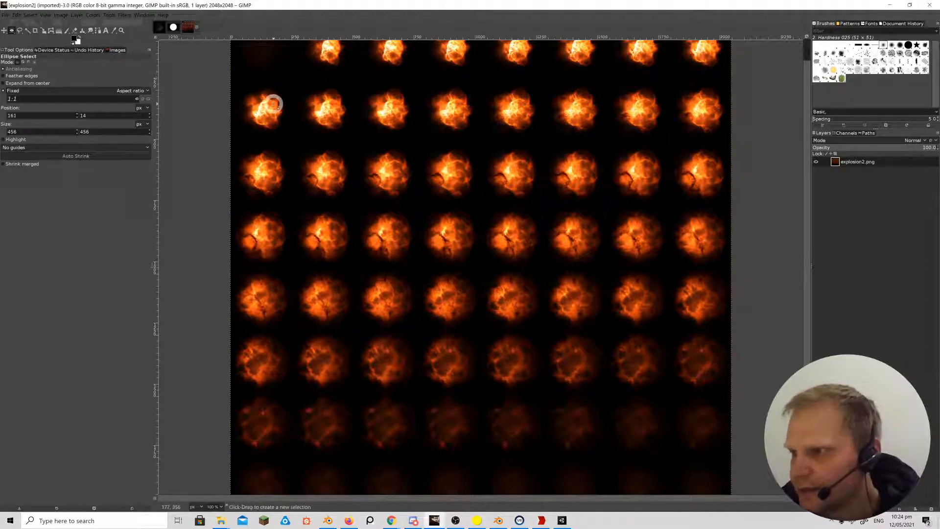
left_click(80, 16)
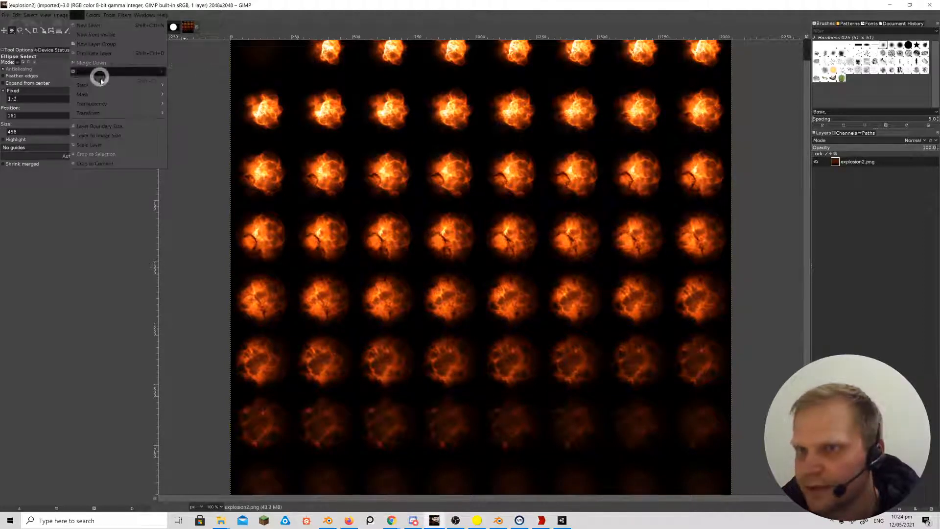
left_click(102, 94)
left_click(206, 94)
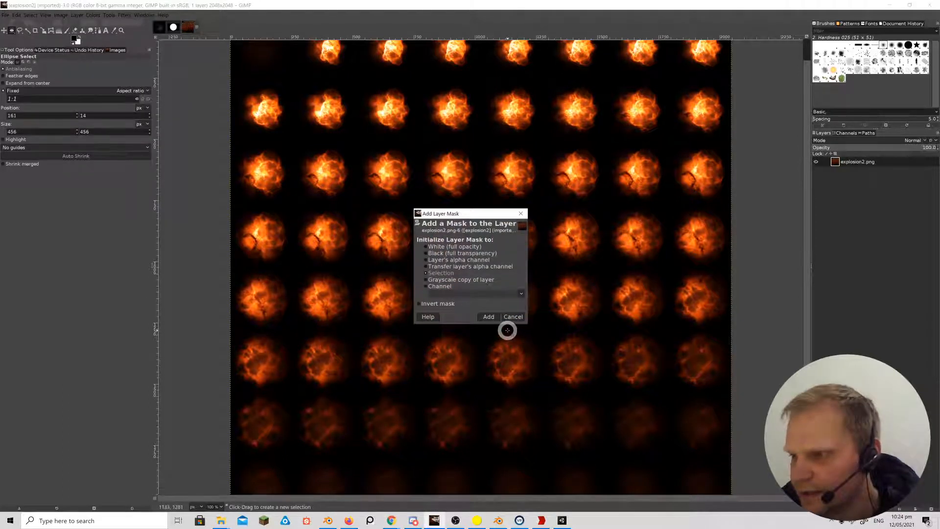
left_click(509, 316)
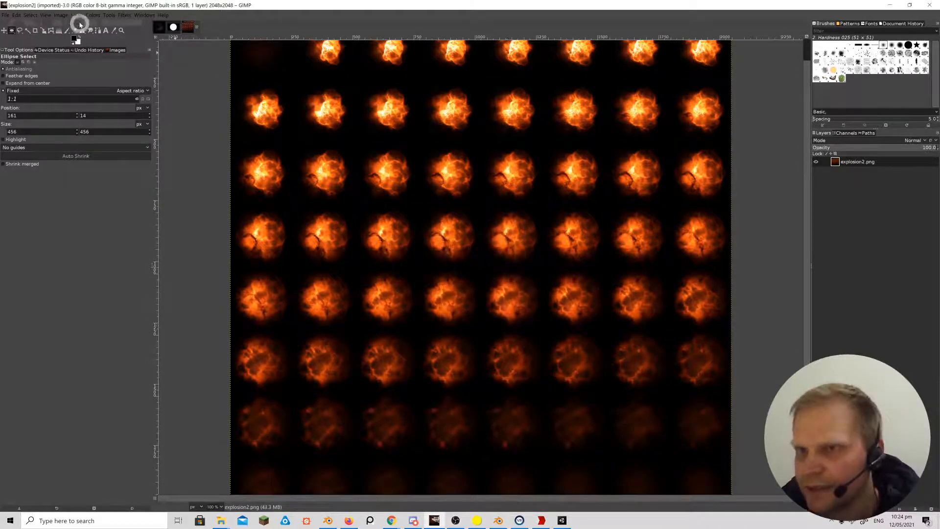
left_click(78, 19)
left_click(104, 105)
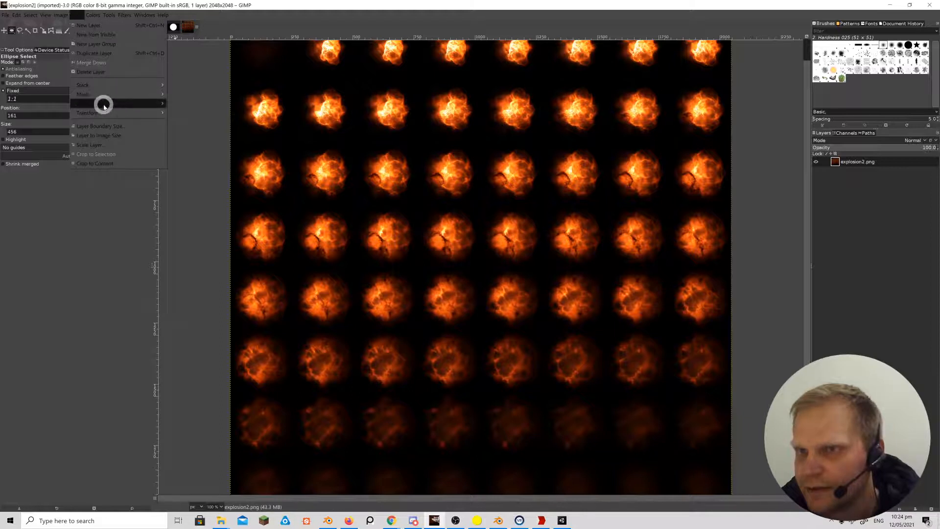
left_click(187, 103)
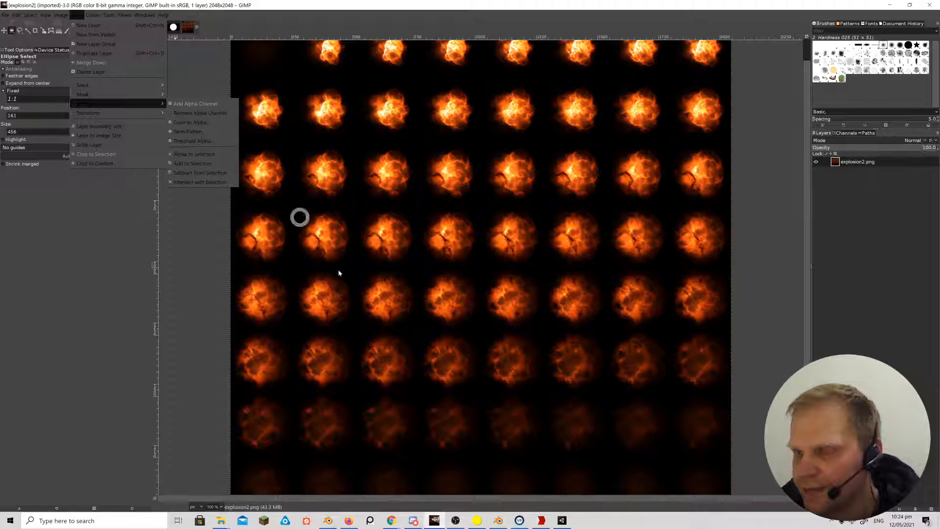
left_click(476, 520)
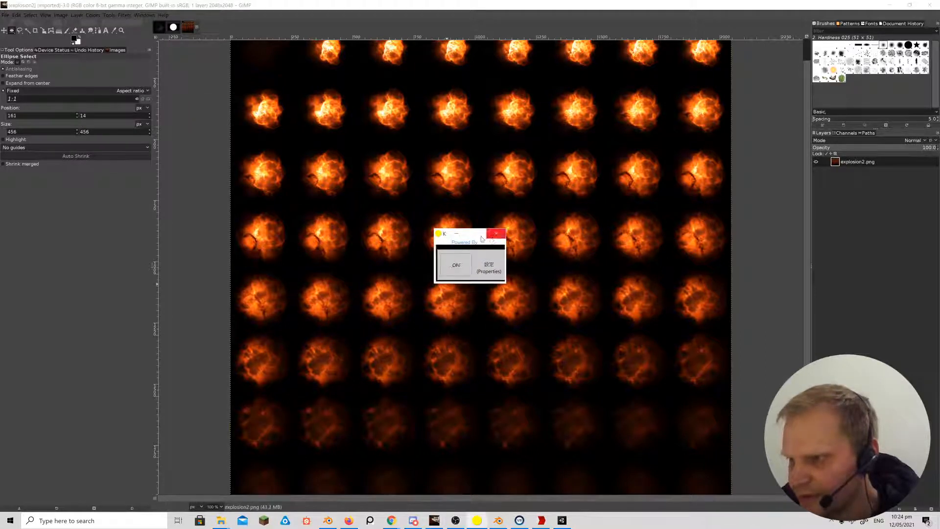
left_click(458, 235)
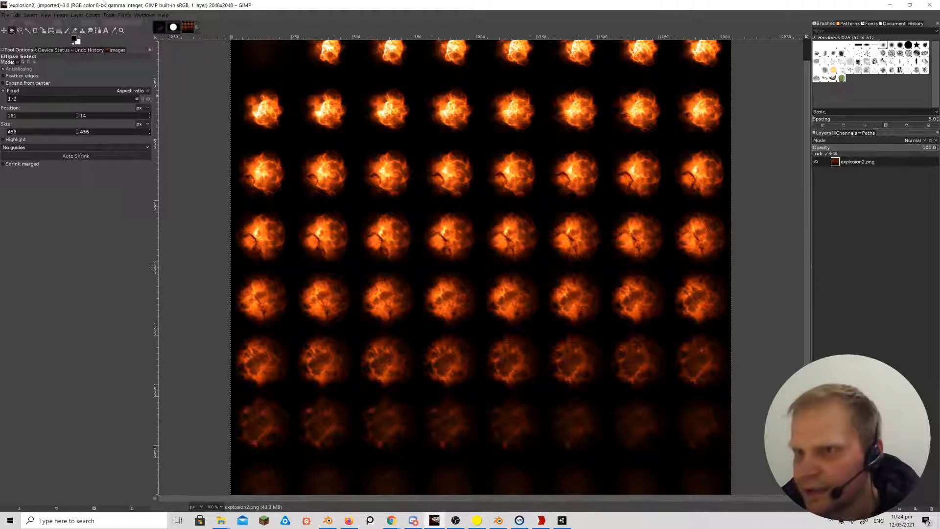
left_click(78, 16)
mouse_move(100, 105)
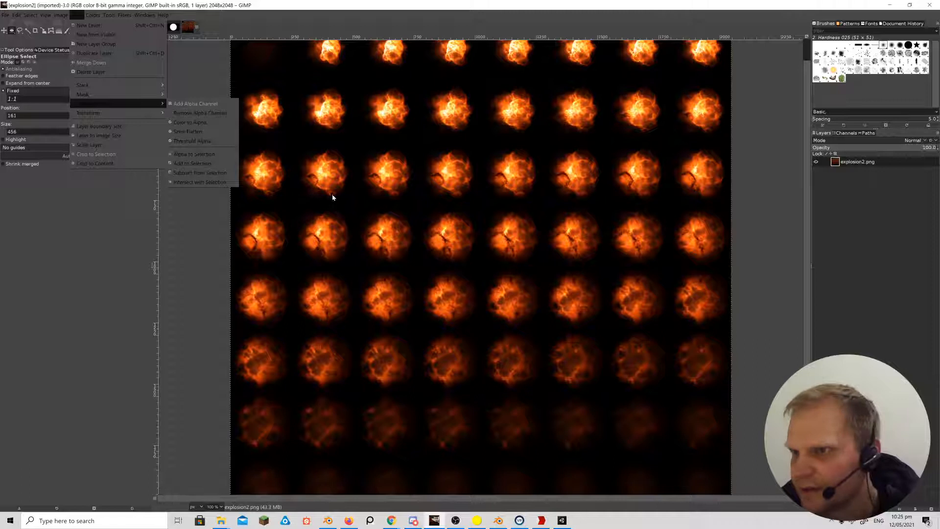
left_click(214, 224)
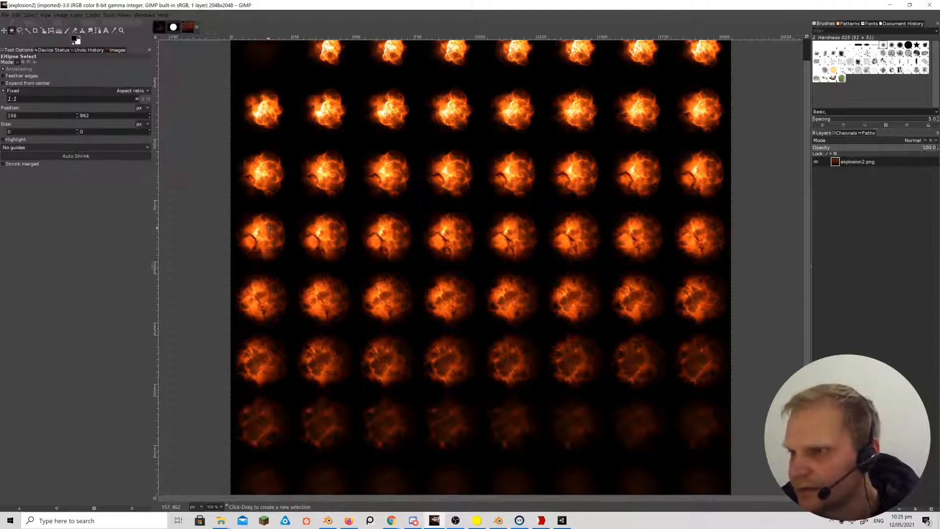
left_click(60, 16)
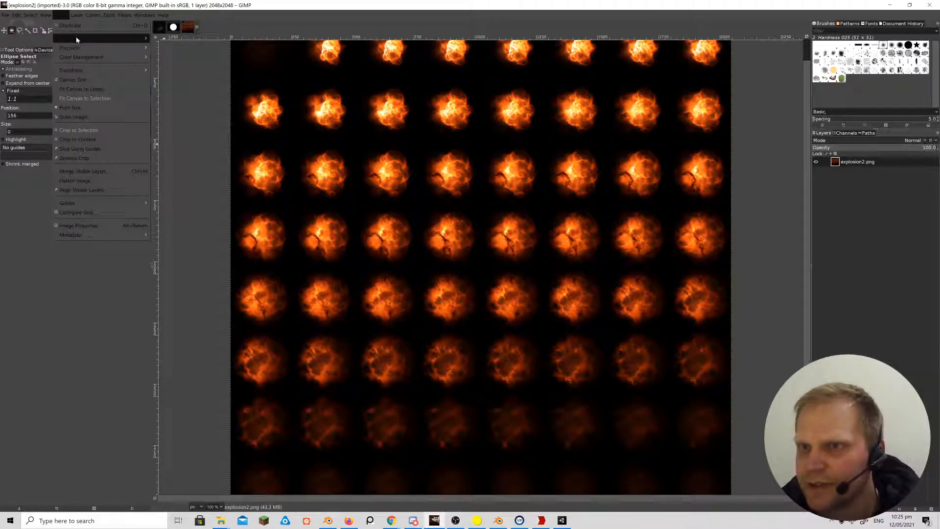
mouse_move(83, 53)
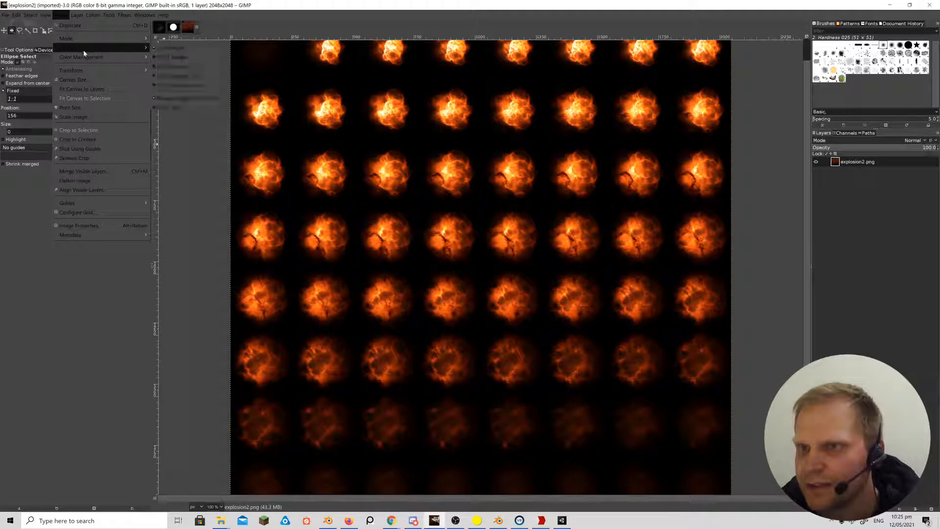
mouse_move(83, 21)
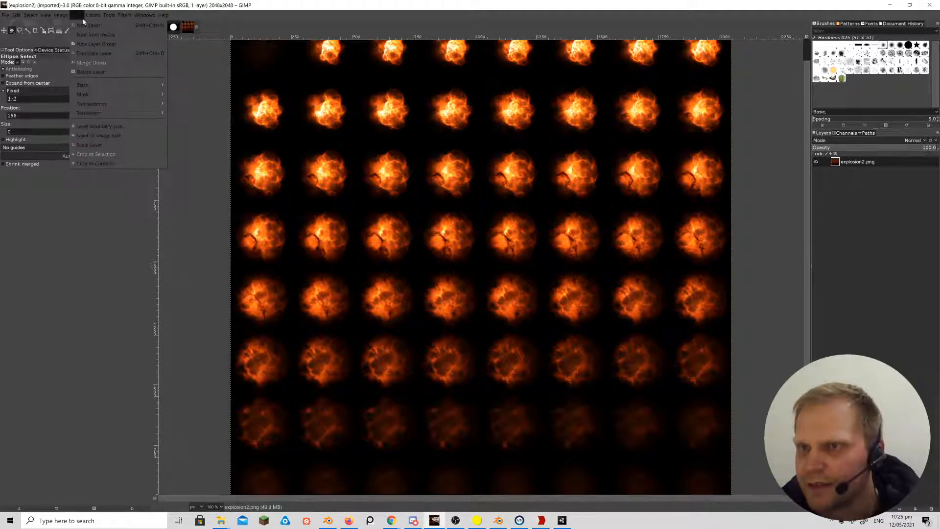
mouse_move(99, 104)
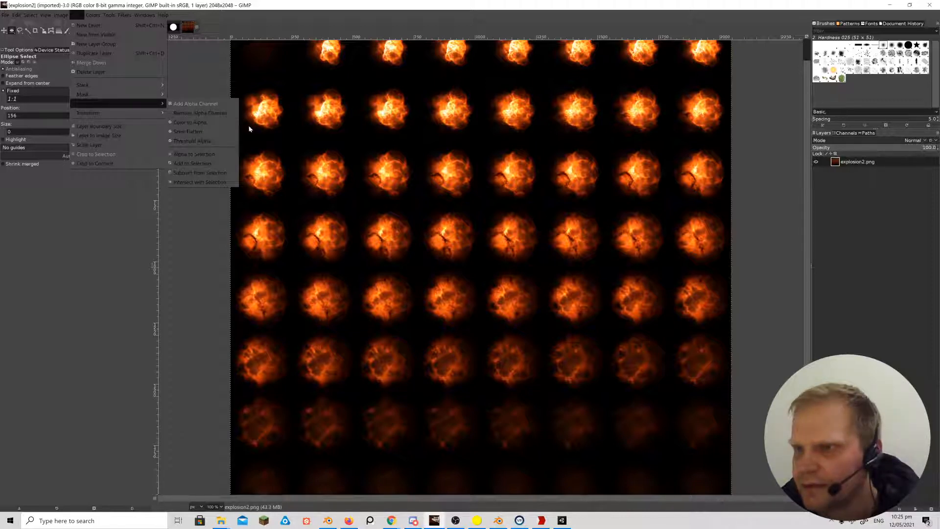
Decompose the sprite sheet into separate channel layers using the RGB color model.
left_click(93, 15)
mouse_move(122, 166)
left_click(178, 199)
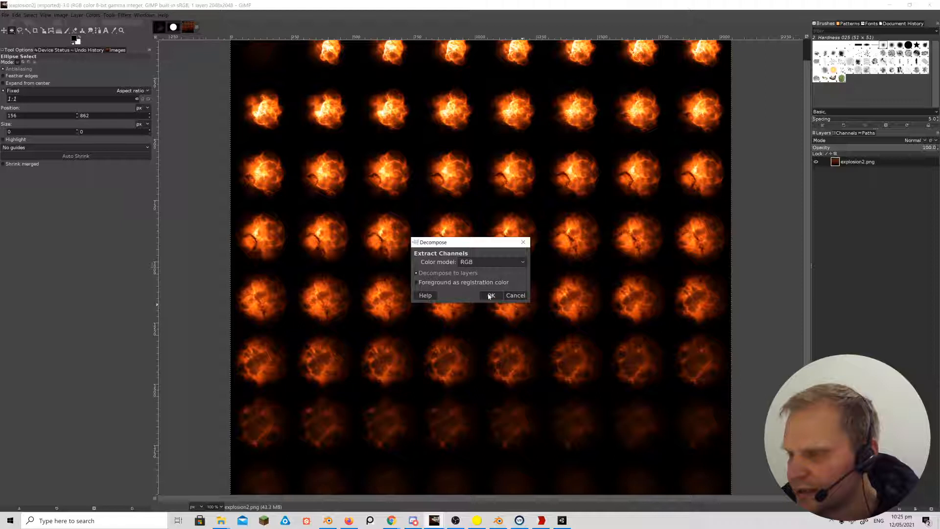
left_click(491, 295)
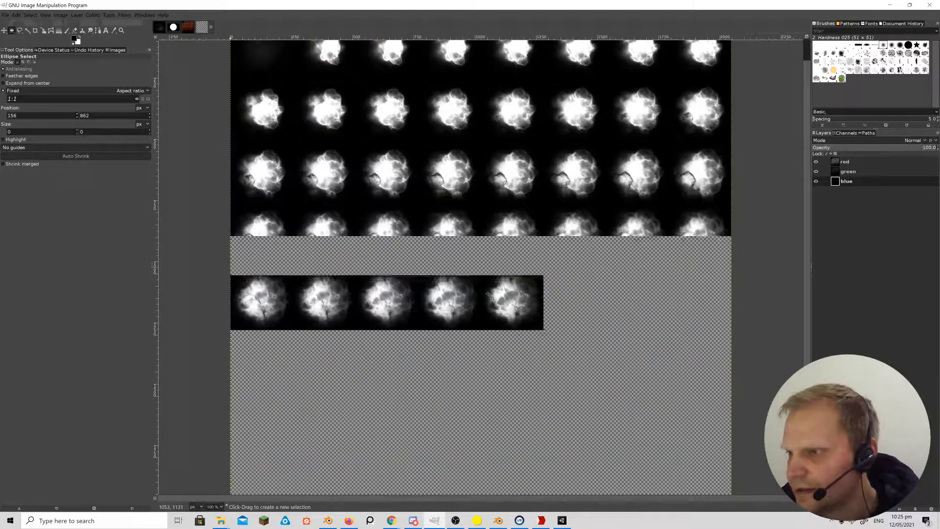
Examine the blue channel by hiding and reshowing the layers above it, and make the red layer active.
left_click(817, 162)
left_click(816, 171)
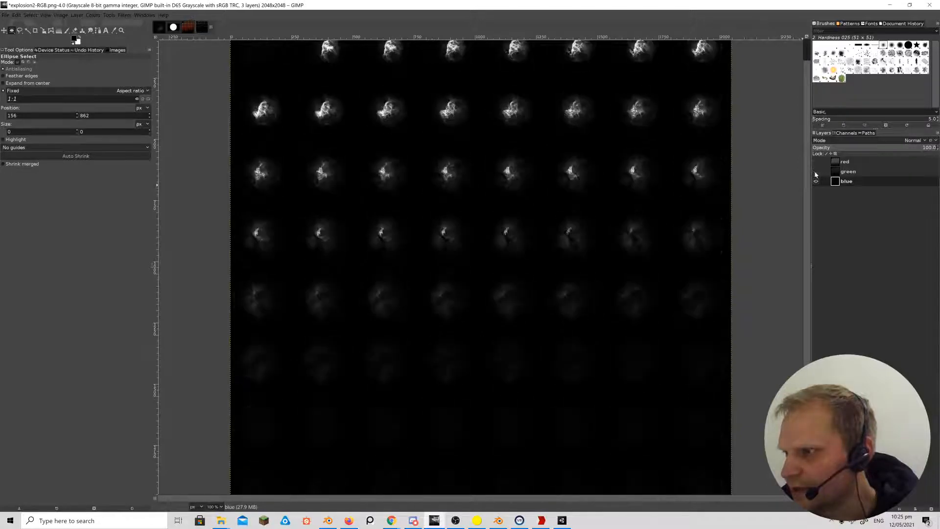
left_click(816, 172)
left_click(816, 162)
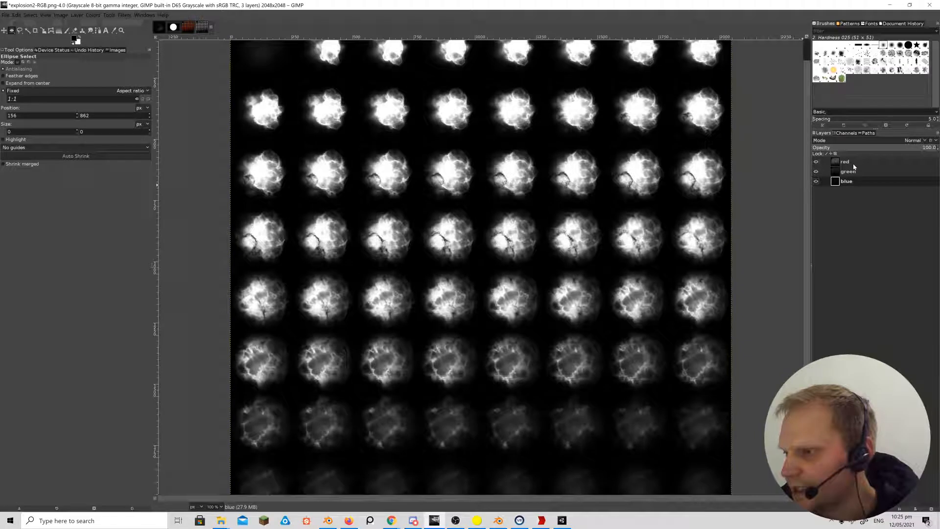
left_click(853, 165)
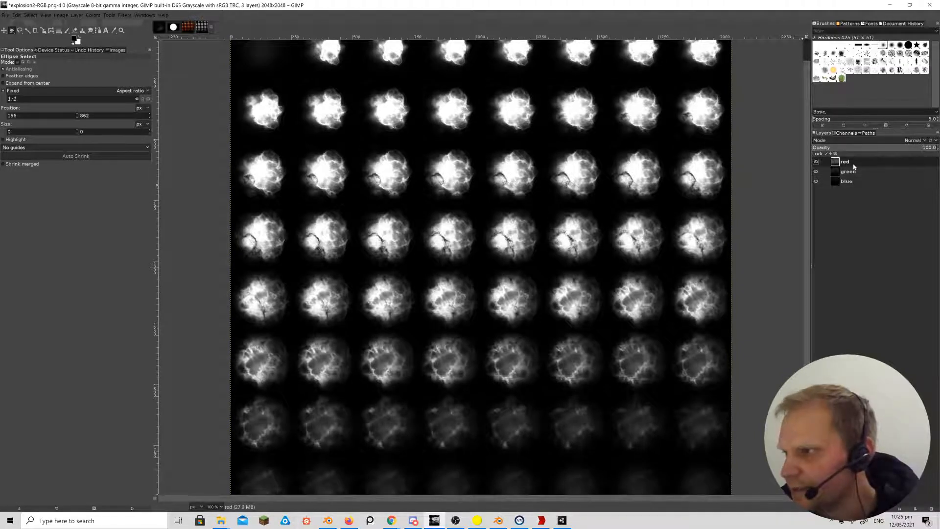
left_click(816, 162)
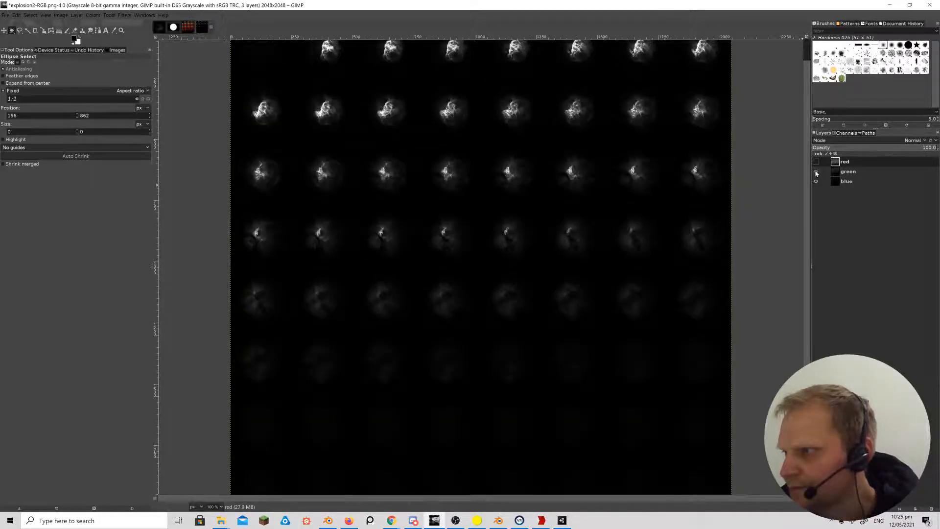
left_click(816, 162)
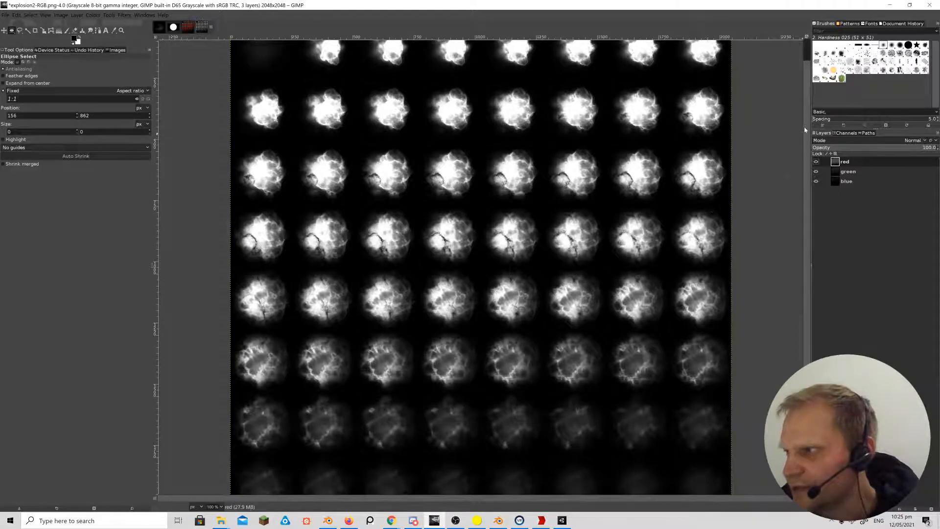
Compare the green and blue channels across the frames with red hidden, and restore visibility of all three layers.
scroll(805, 129, "up", 1)
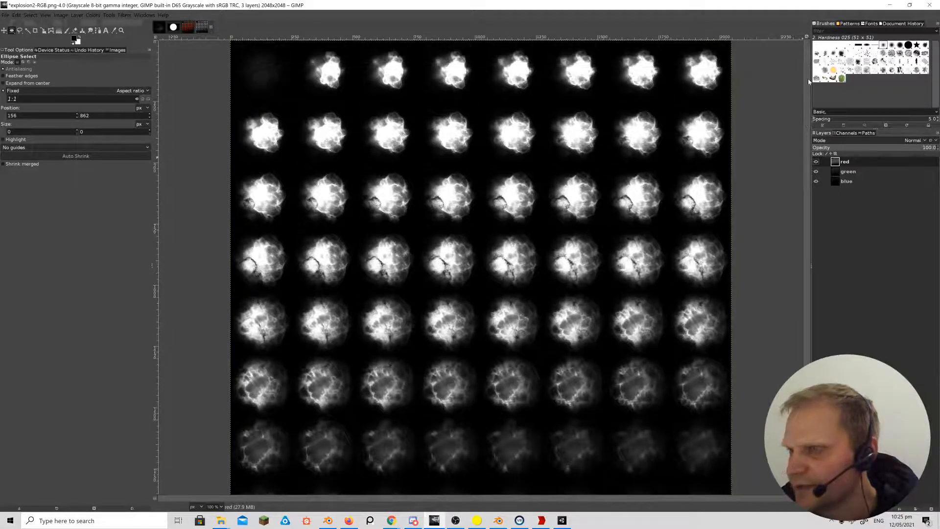
mouse_move(810, 93)
left_mouse_down()
mouse_move(818, 198)
mouse_move(814, 86)
left_mouse_up()
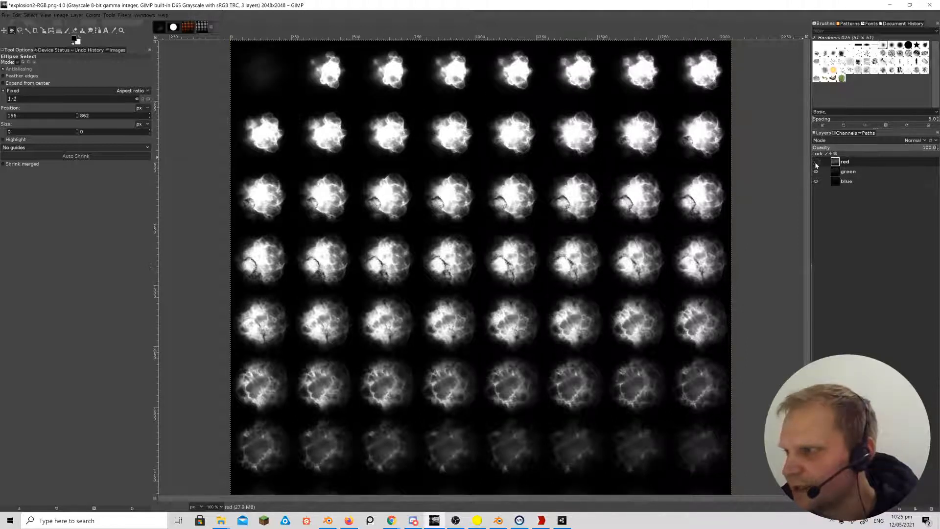
left_click(815, 162)
scroll(549, 246, "down", 2)
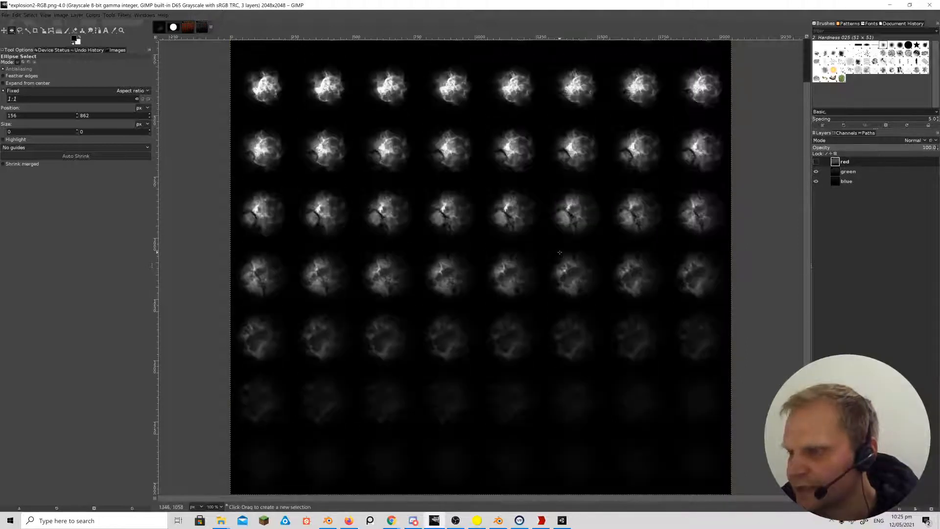
scroll(562, 254, "up", 2)
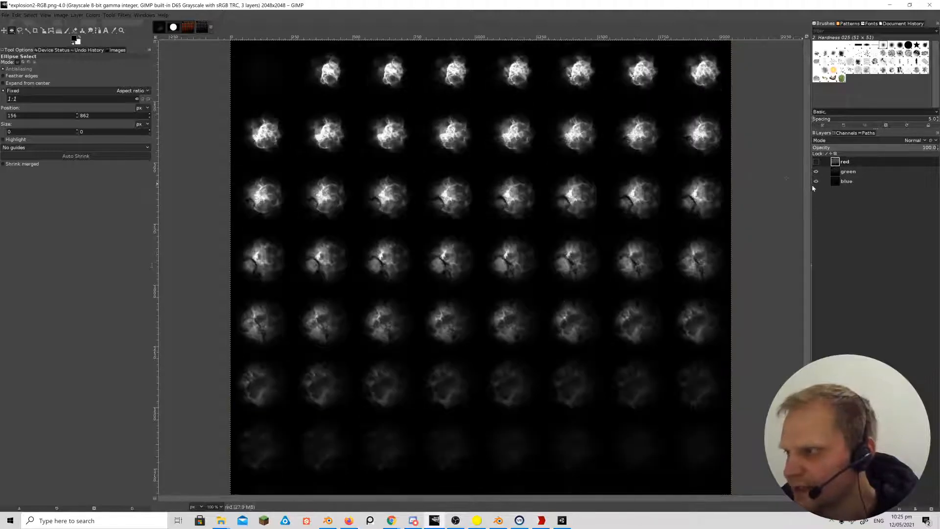
left_click(815, 172)
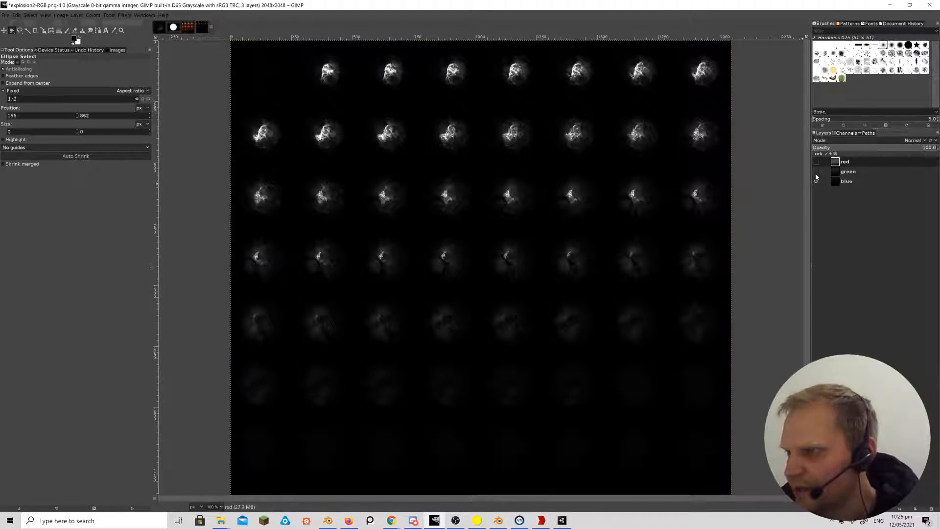
left_click(815, 172)
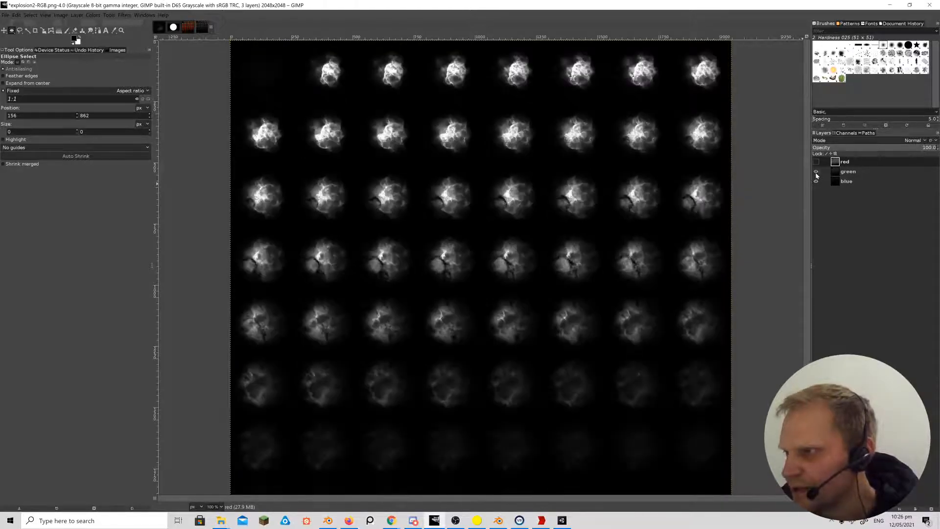
left_click(816, 171)
left_click(815, 171)
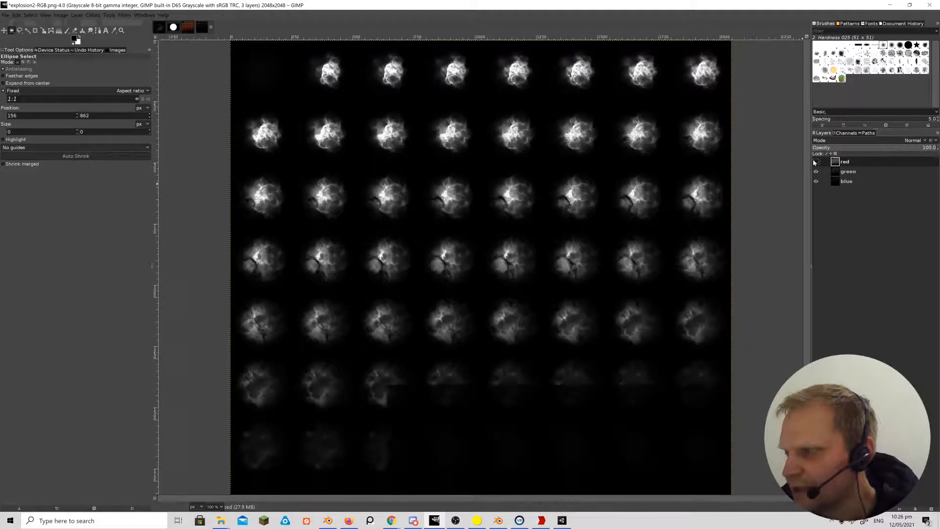
left_click(815, 162)
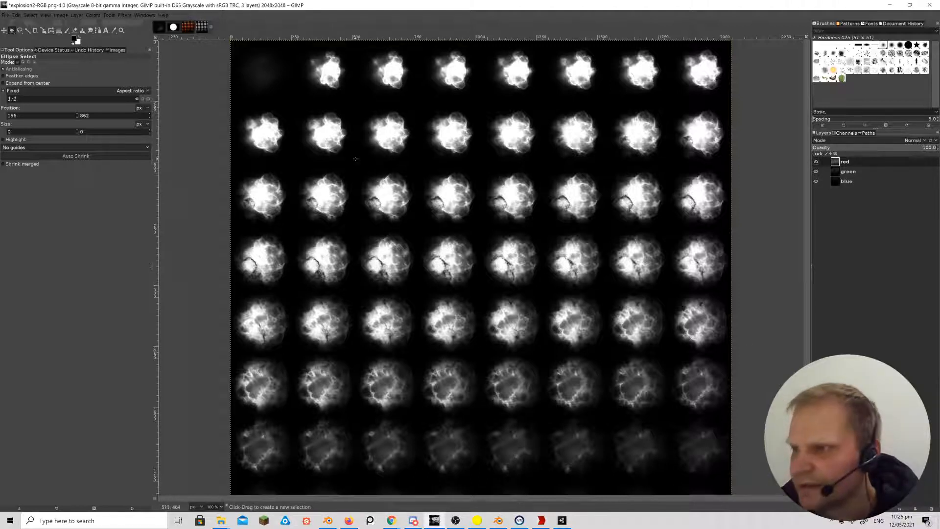
left_click(94, 16)
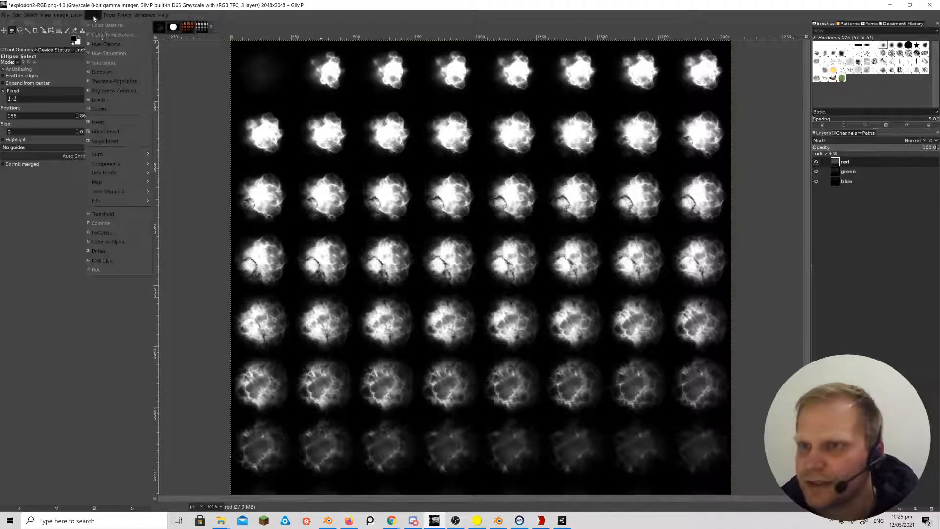
left_click(100, 109)
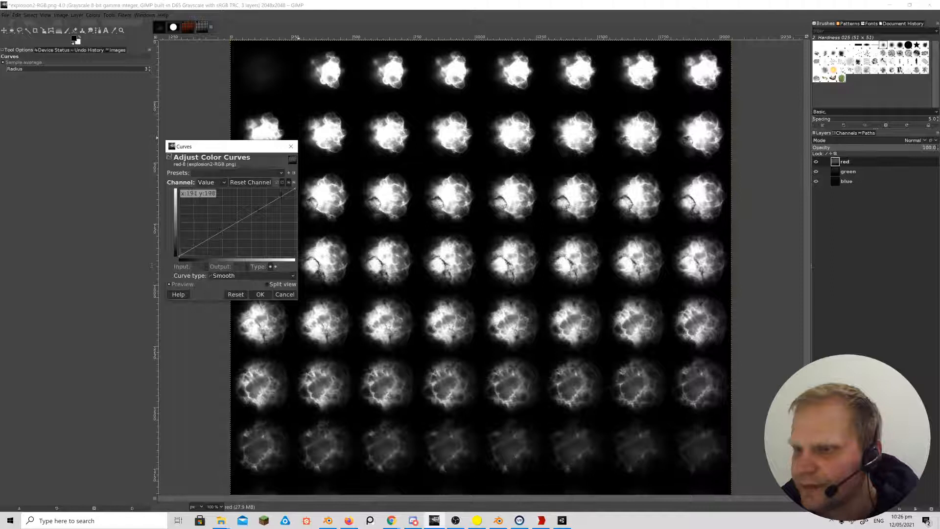
left_click_drag(293, 189, 192, 150)
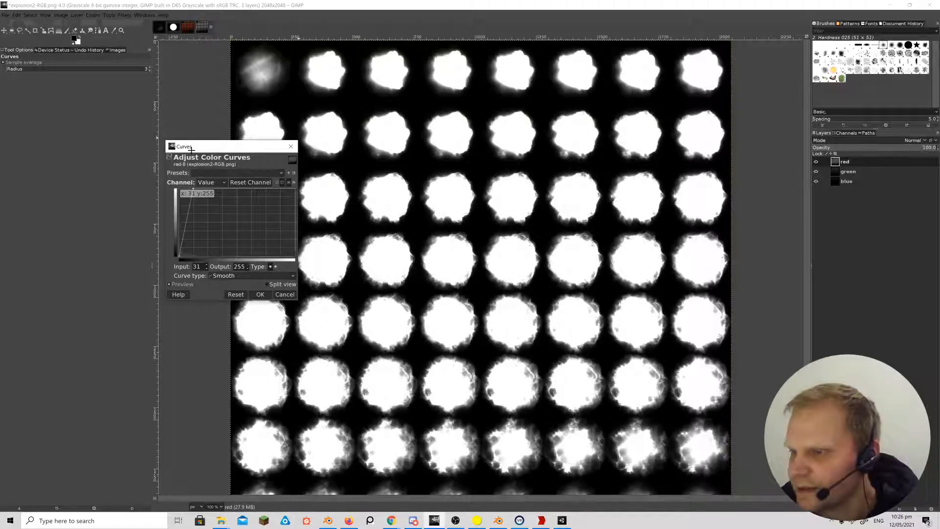
left_click_drag(191, 148, 193, 149)
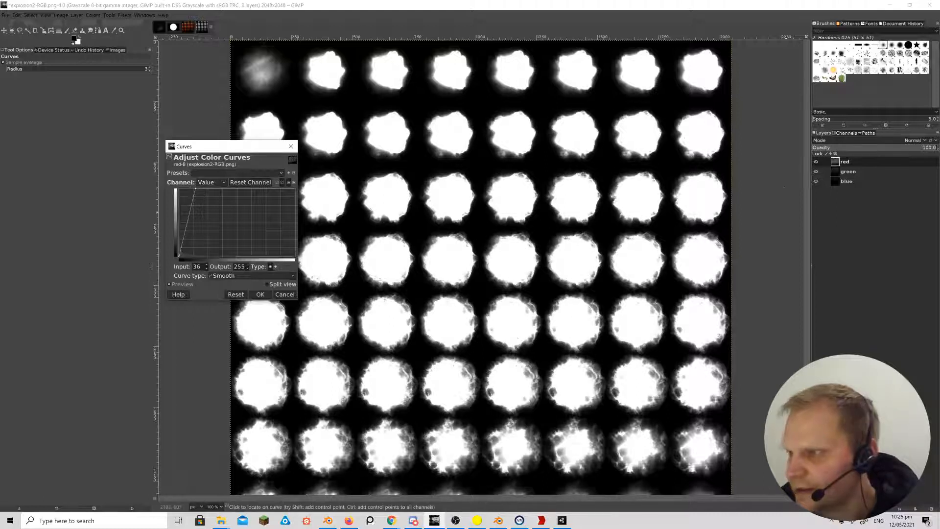
scroll(480, 267, "down", 2)
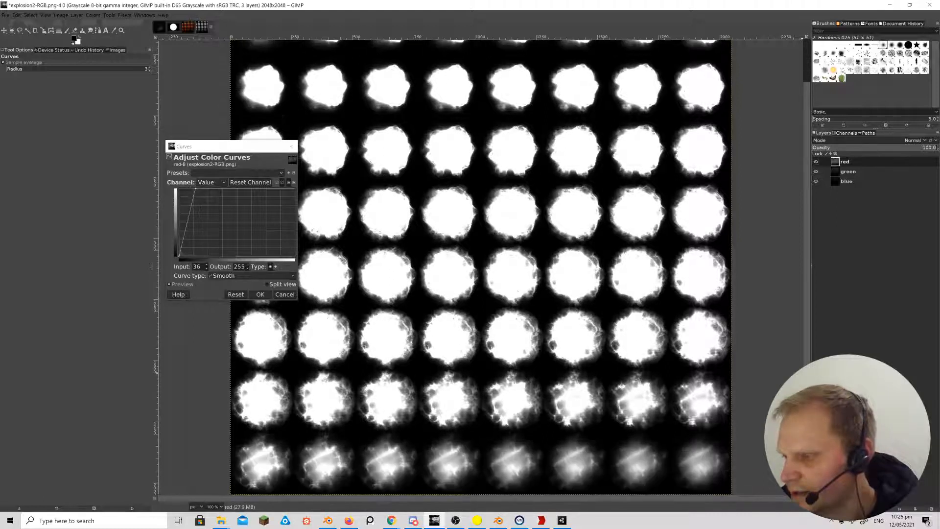
scroll(480, 267, "up", 2)
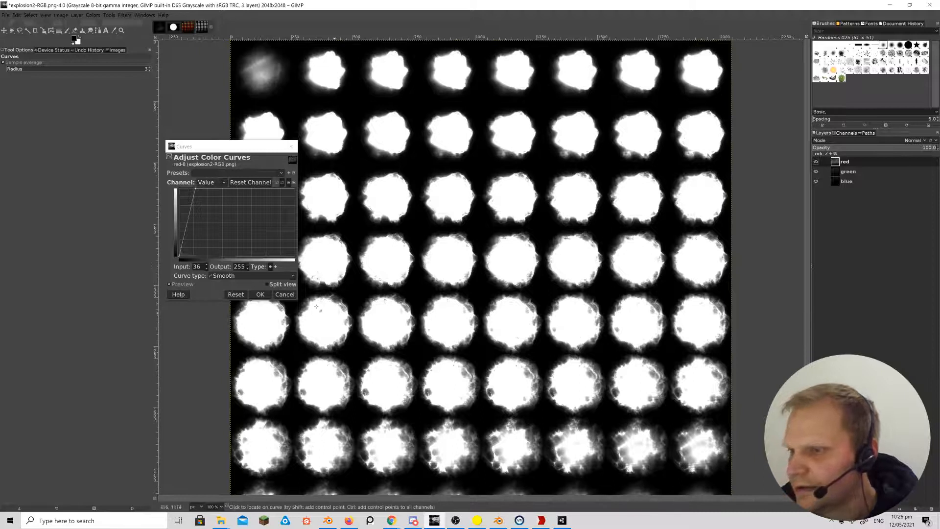
left_click(284, 294)
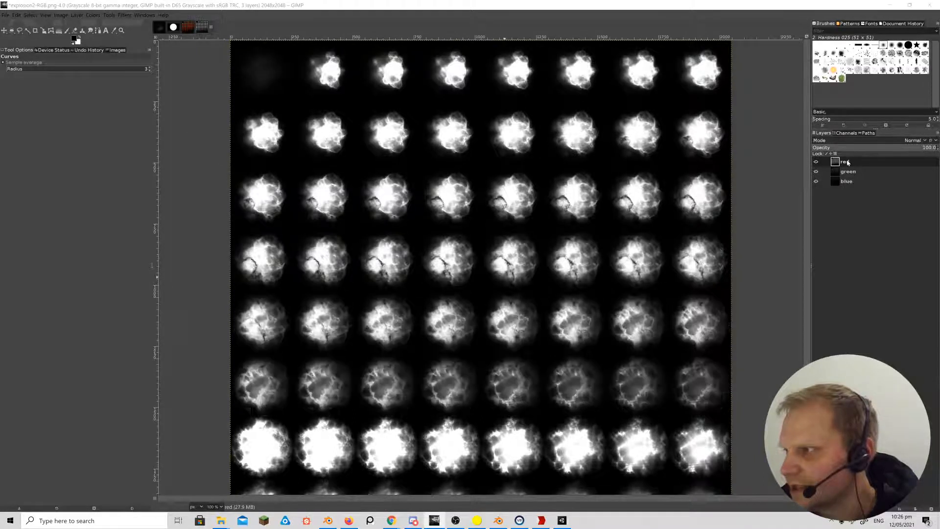
Duplicate the red layer, place the copy below the blue layer, and rename it alpha.
right_click(848, 162)
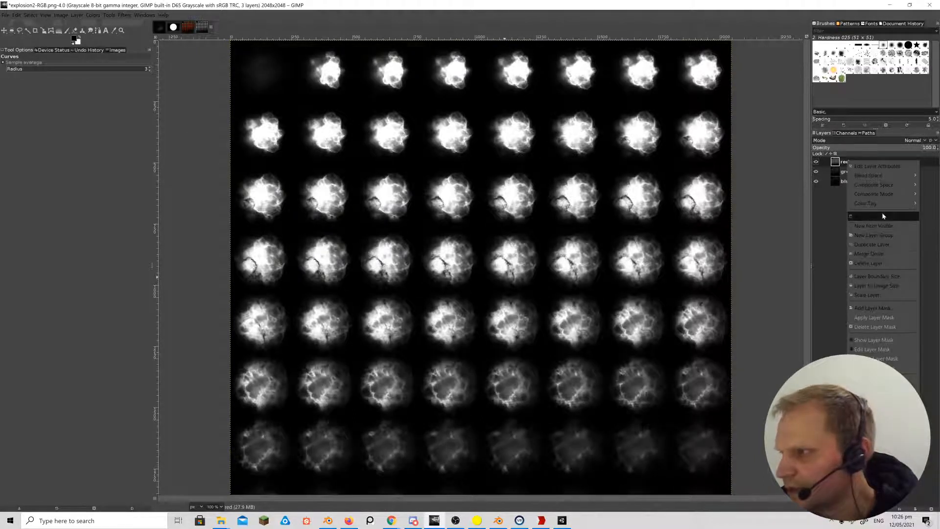
left_click(872, 244)
left_click_drag(857, 182, 859, 202)
double_click(855, 196)
type("alpha")
key("Return")
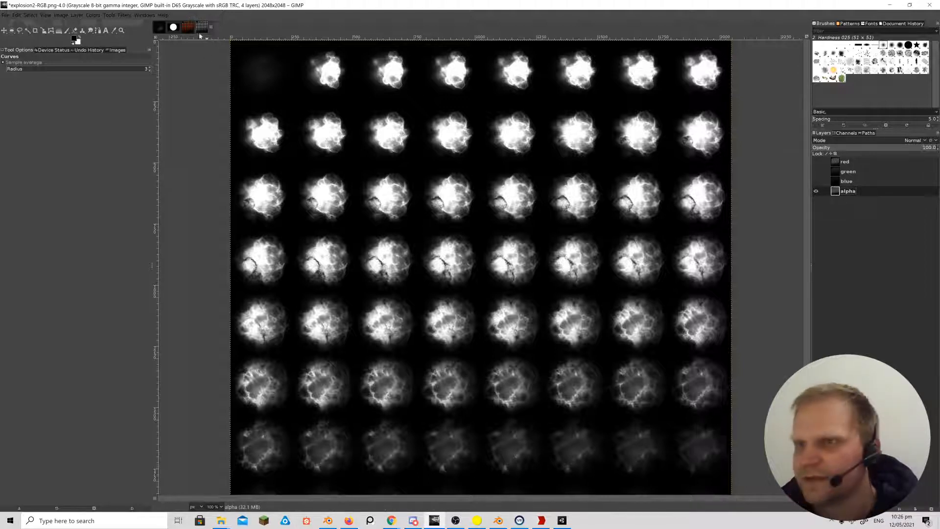
Brighten the alpha layer with Curves by moving the white point to input 60, output 255.
left_click(97, 17)
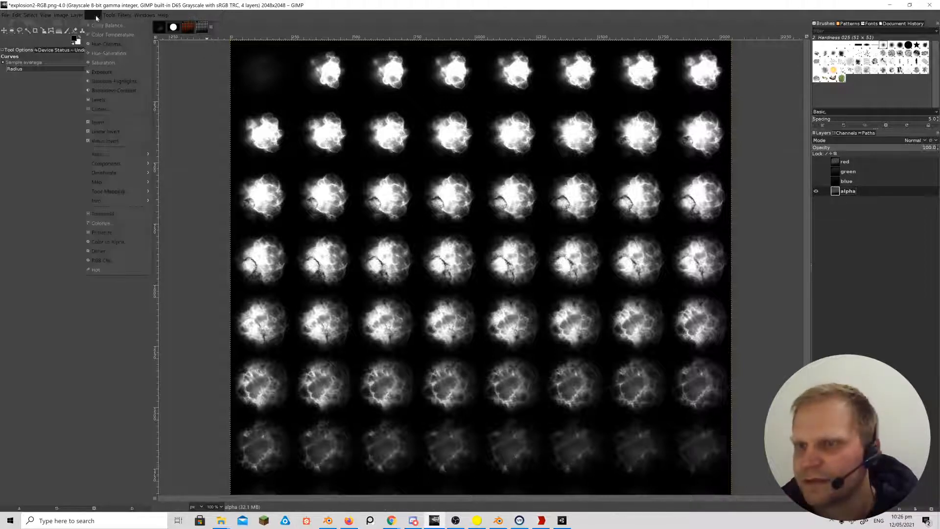
left_click(109, 110)
left_click_drag(294, 190, 205, 158)
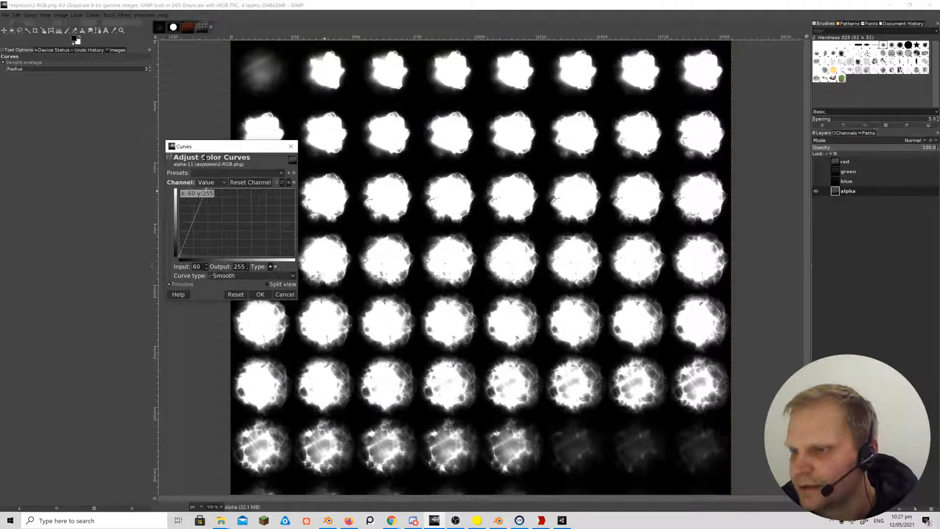
left_click(261, 294)
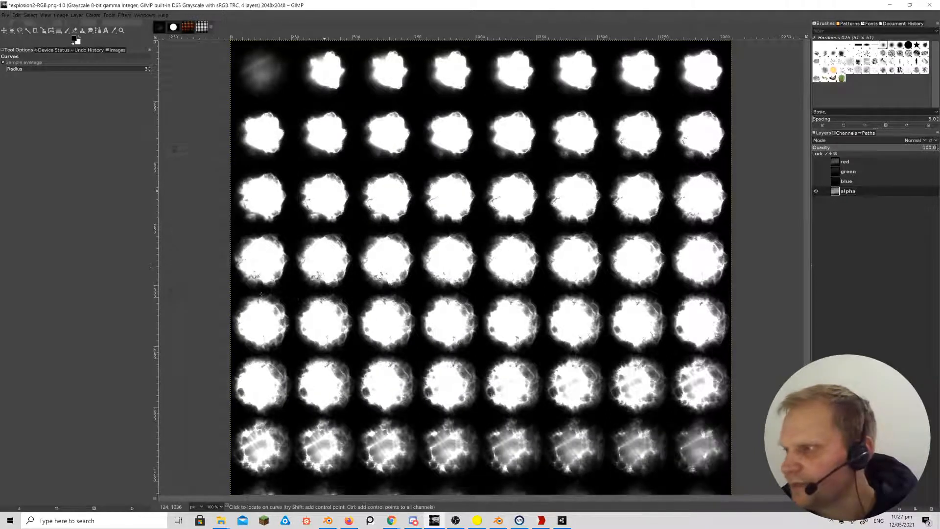
Compose the red, green, blue and alpha layers into a new image using the RGBA color model.
left_click(86, 16)
mouse_move(117, 163)
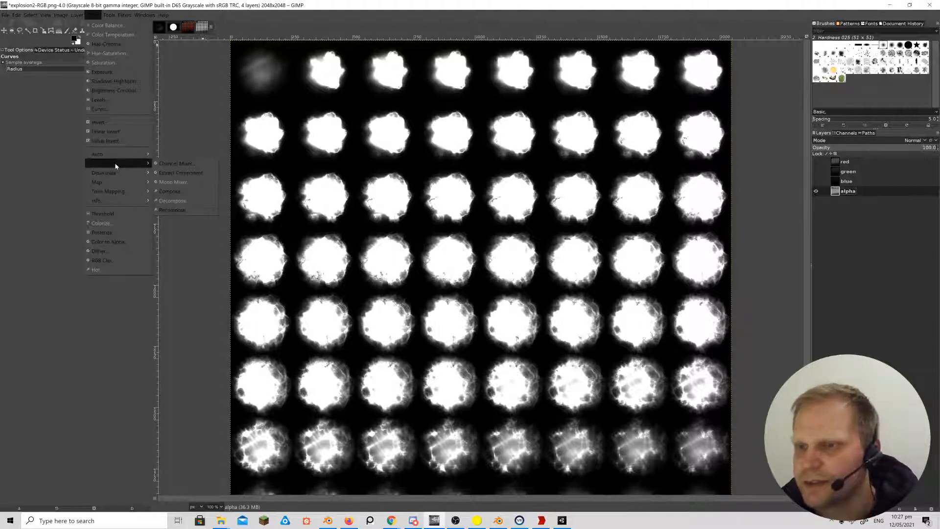
left_click(209, 196)
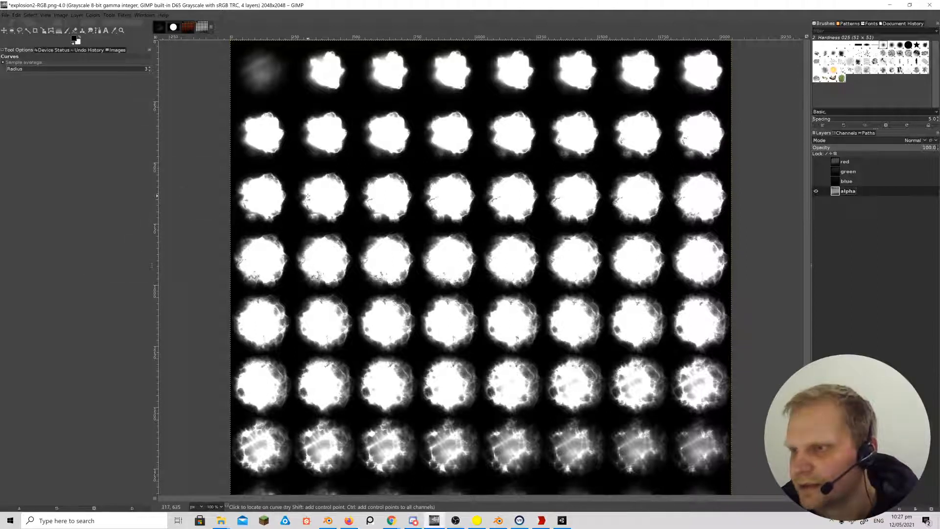
left_click(451, 246)
left_click(461, 276)
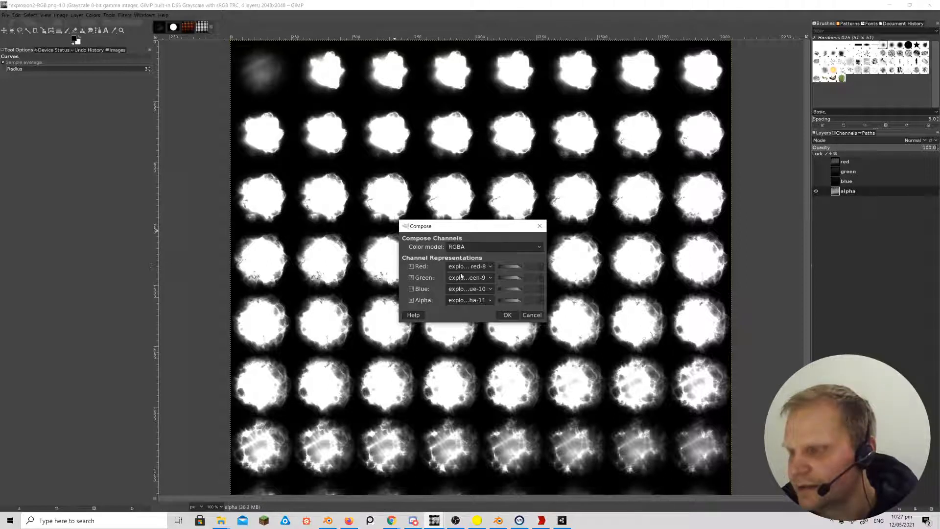
left_click(507, 316)
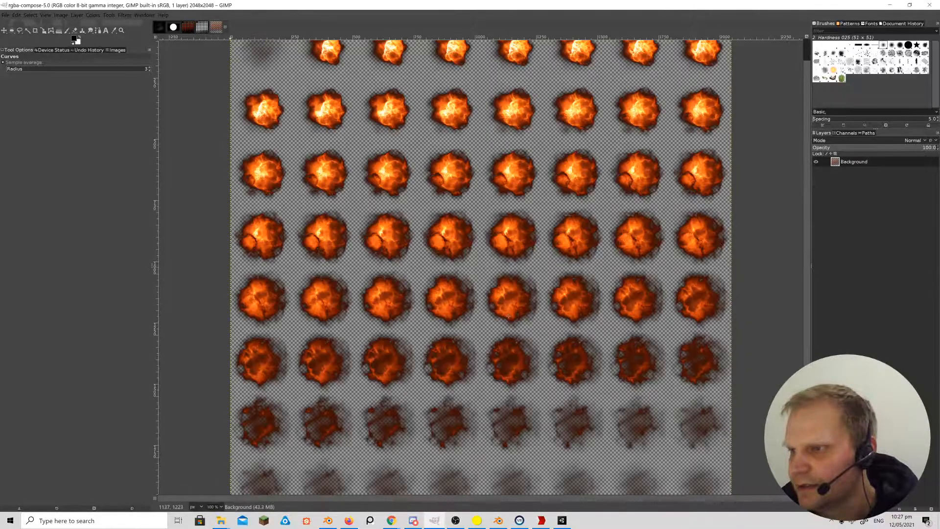
Examine the transparency around the explosion frames in all rows of the composed sprite sheet.
scroll(806, 177, "up", 1)
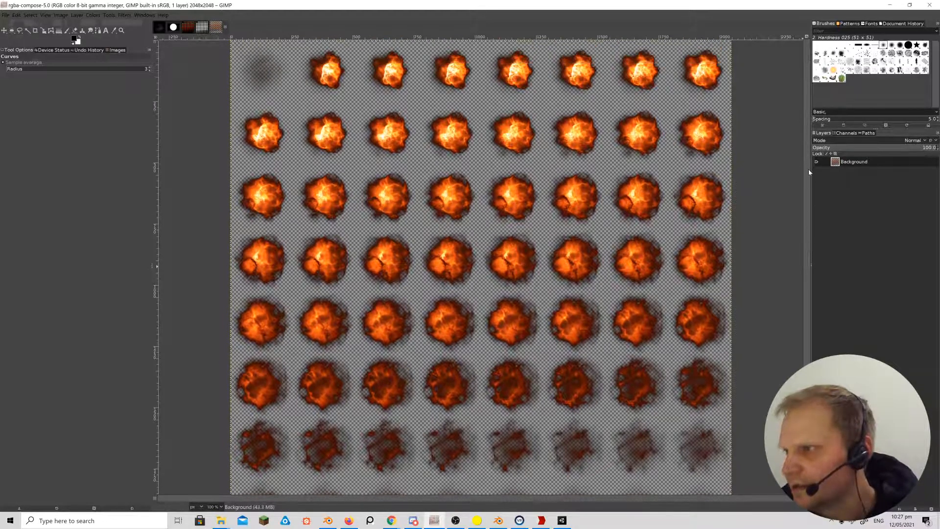
scroll(809, 174, "down", 2)
scroll(807, 176, "up", 2)
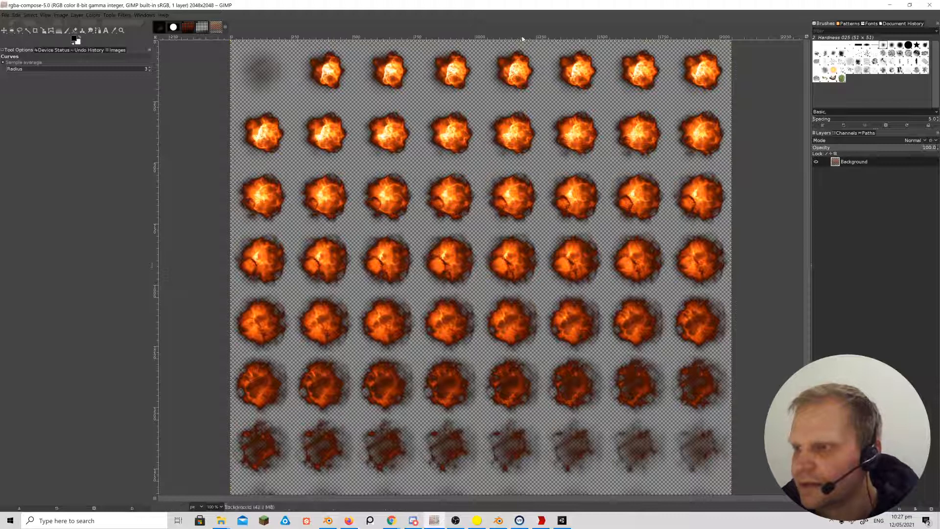
scroll(656, 255, "down", 2)
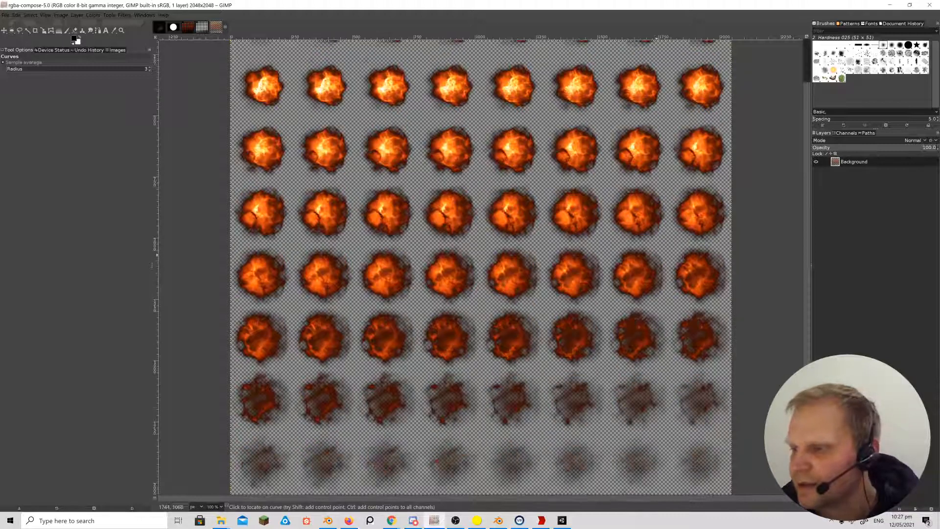
middle_click_drag(634, 247, 632, 293)
scroll(633, 293, "down", 2)
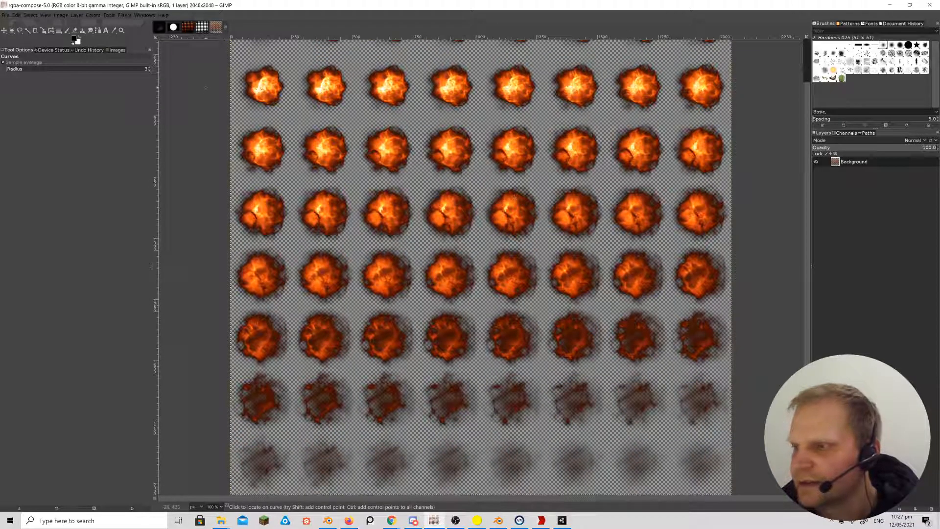
left_click(5, 16)
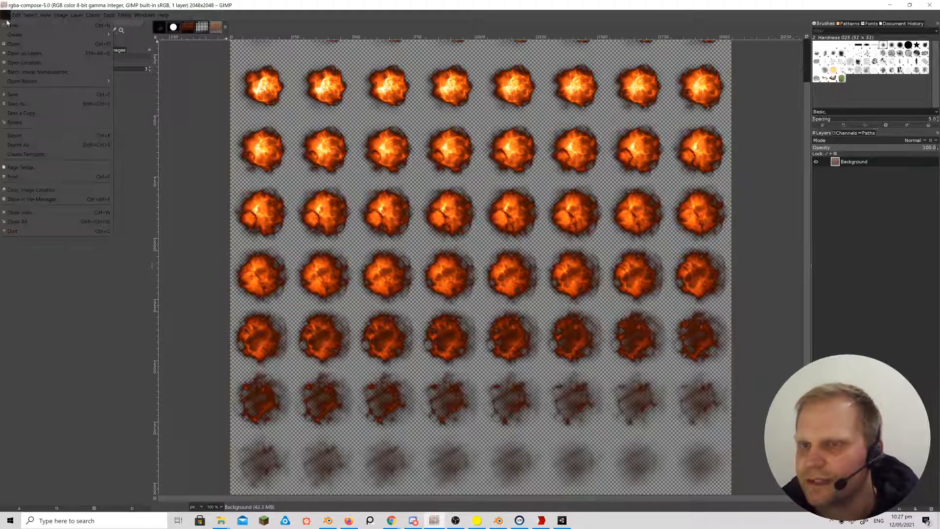
left_click(47, 144)
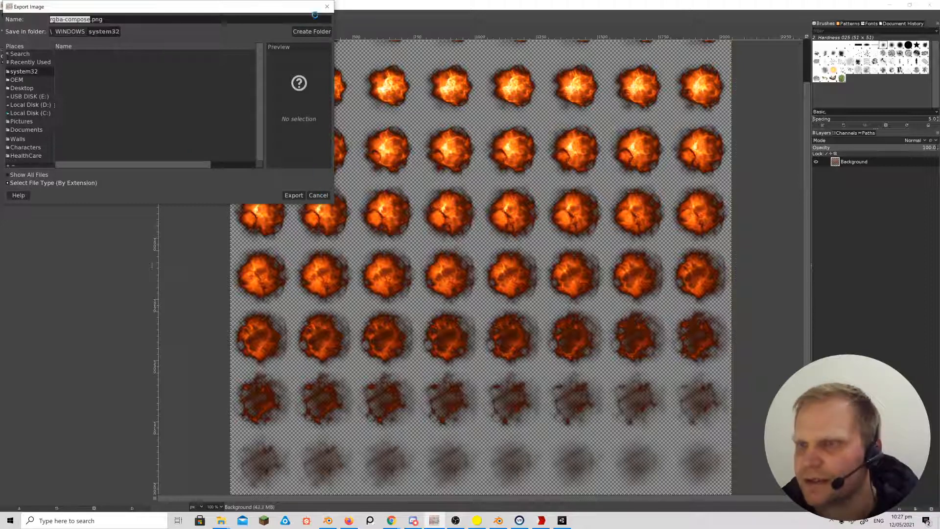
left_click(328, 7)
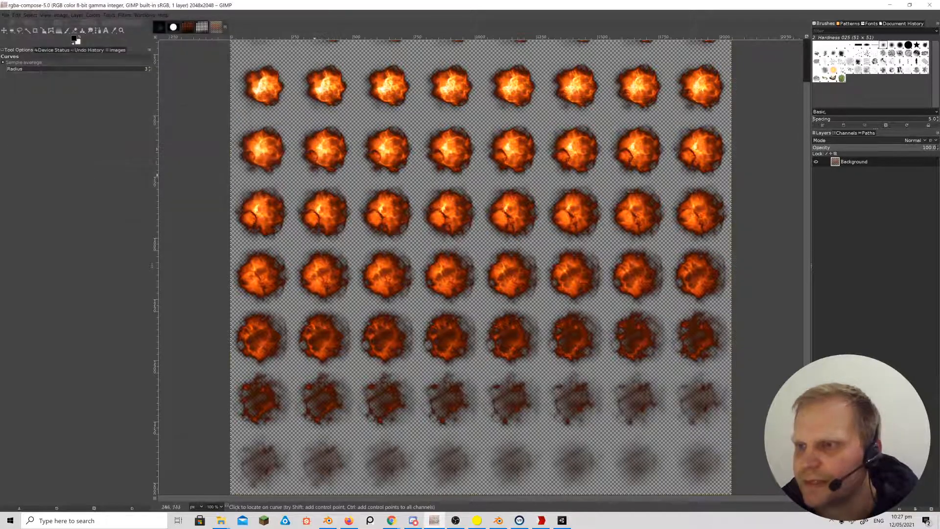
Export the composed image as a PNG to the VFX project's Assets folder, overwriting explosion2.png with the default export options.
left_click(7, 16)
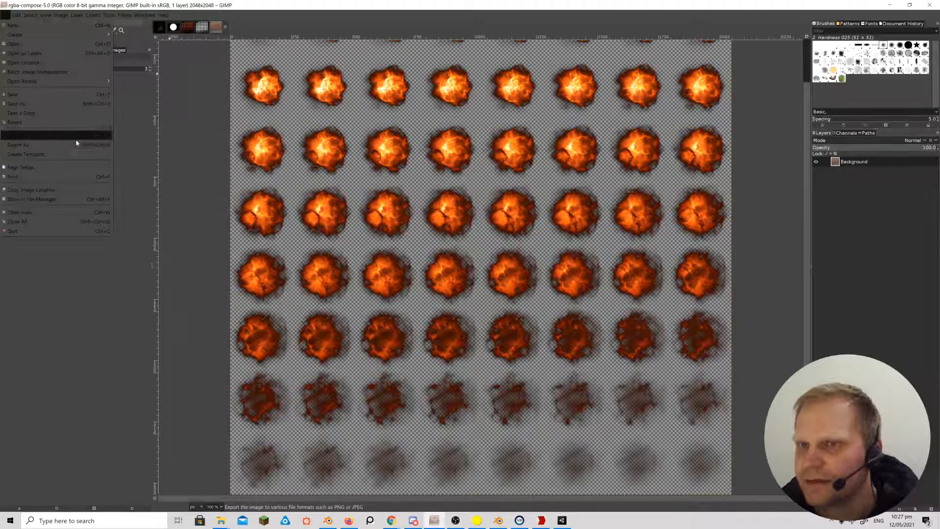
left_click(60, 144)
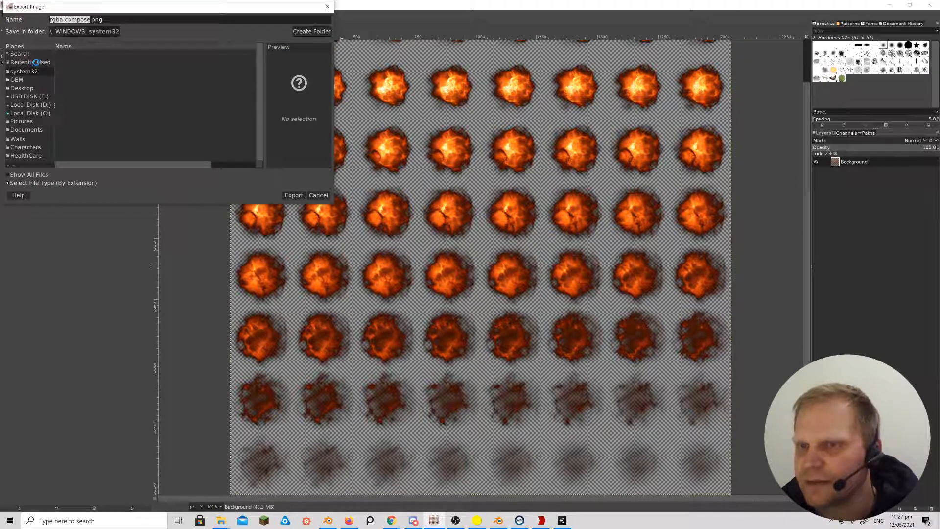
left_click(31, 62)
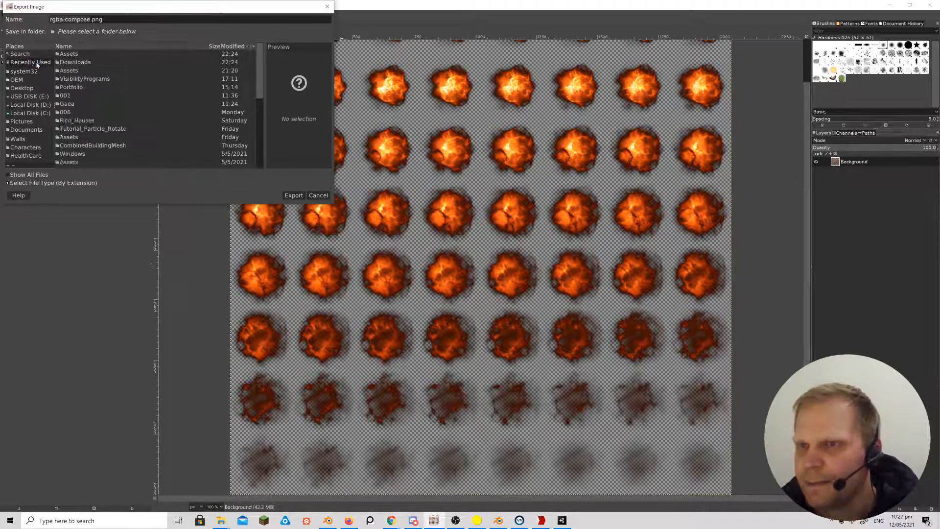
double_click(69, 55)
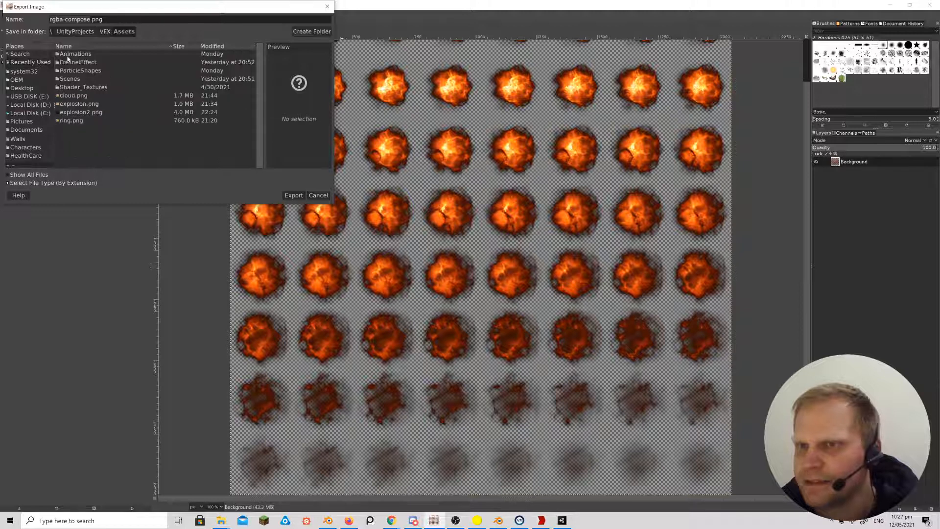
left_click(83, 112)
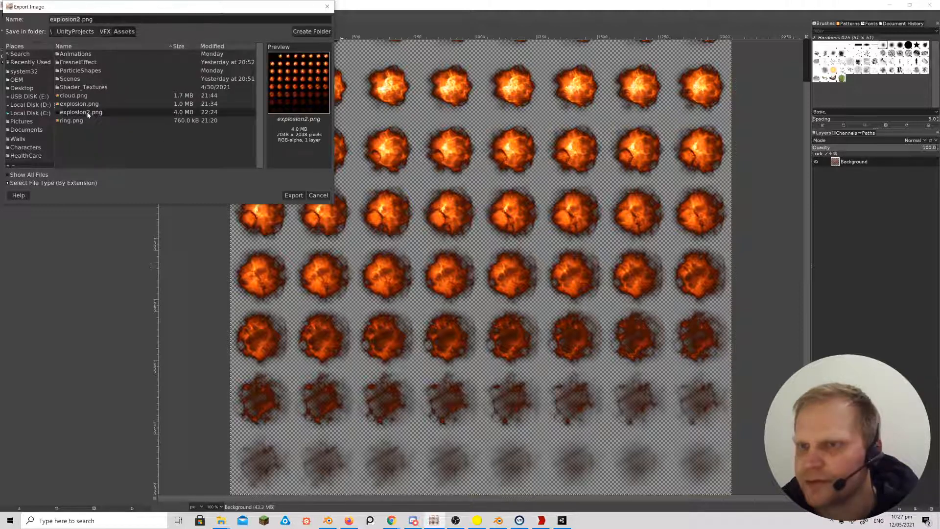
left_click(296, 195)
left_click(210, 139)
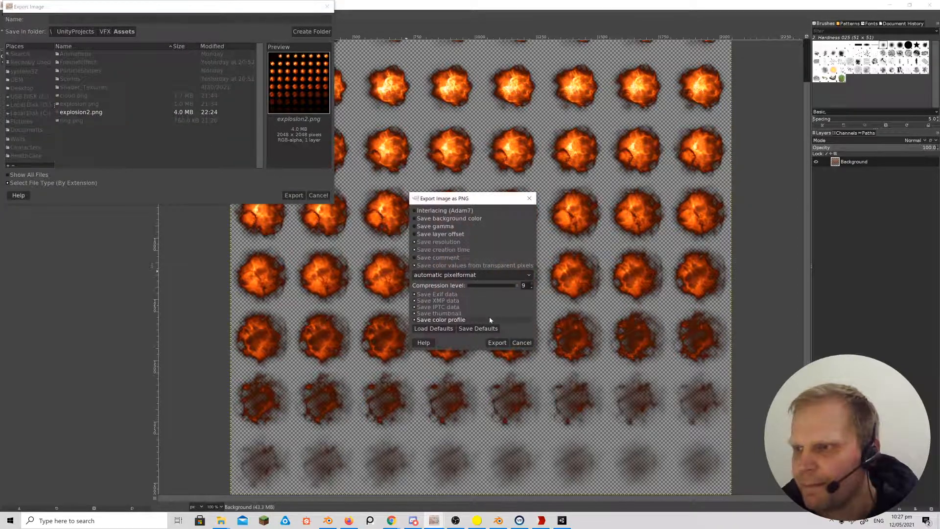
left_click(496, 342)
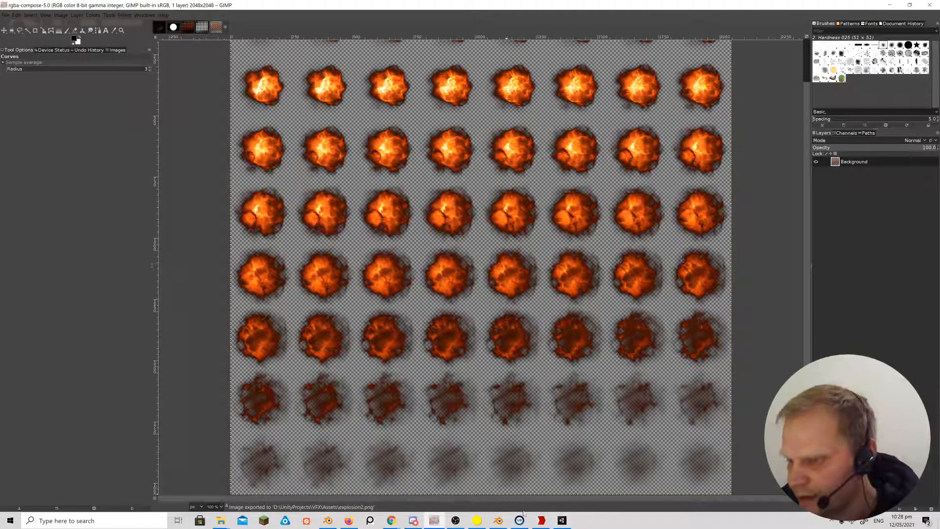
Switch to Unity and delete the TiledRing material from the project assets.
left_click(561, 520)
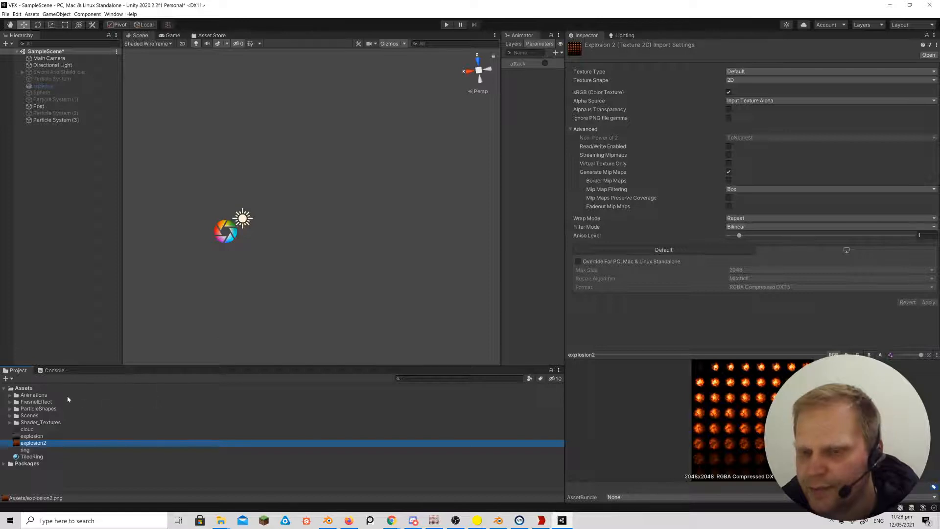
left_click(34, 457)
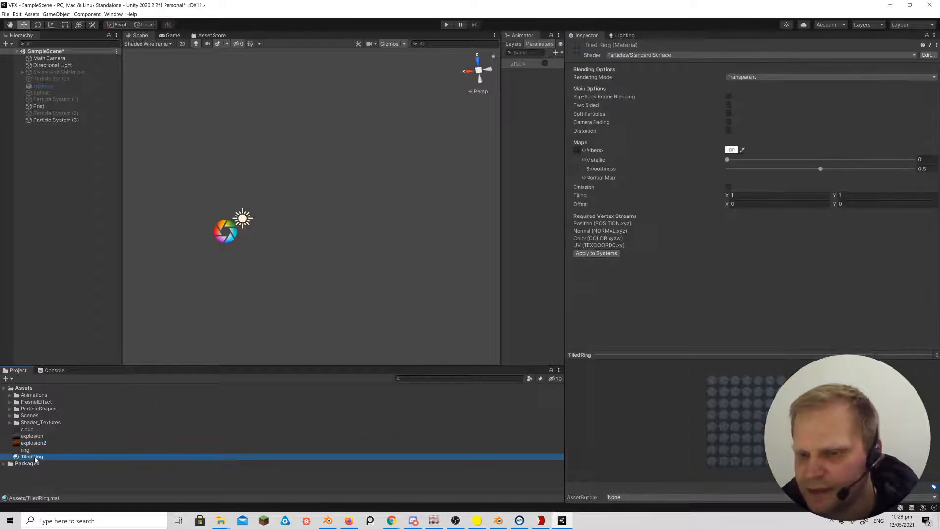
key("Delete")
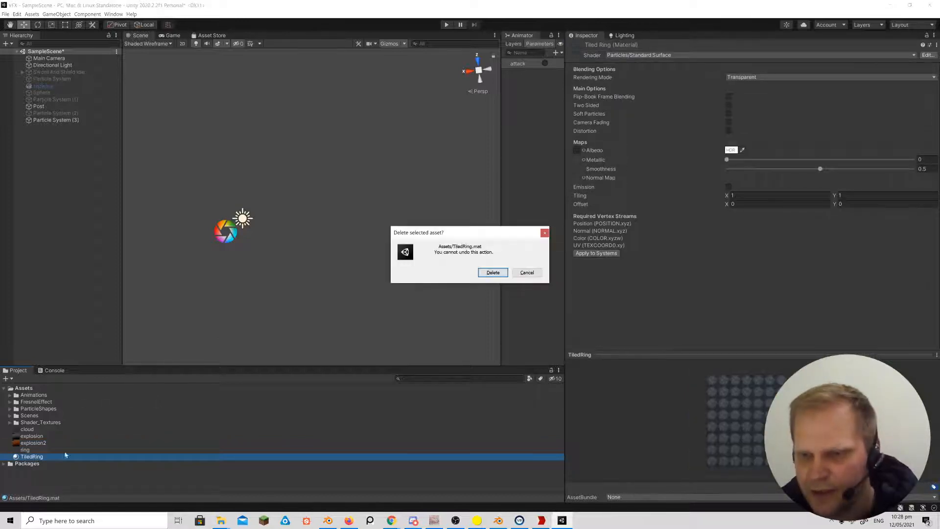
left_click(488, 273)
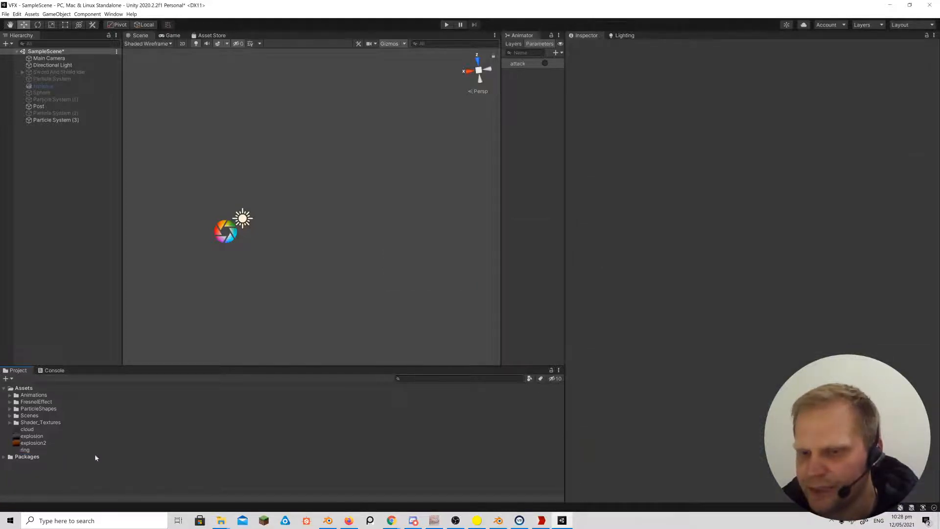
Delete the existing Particle System (3) object from the scene.
left_click(54, 120)
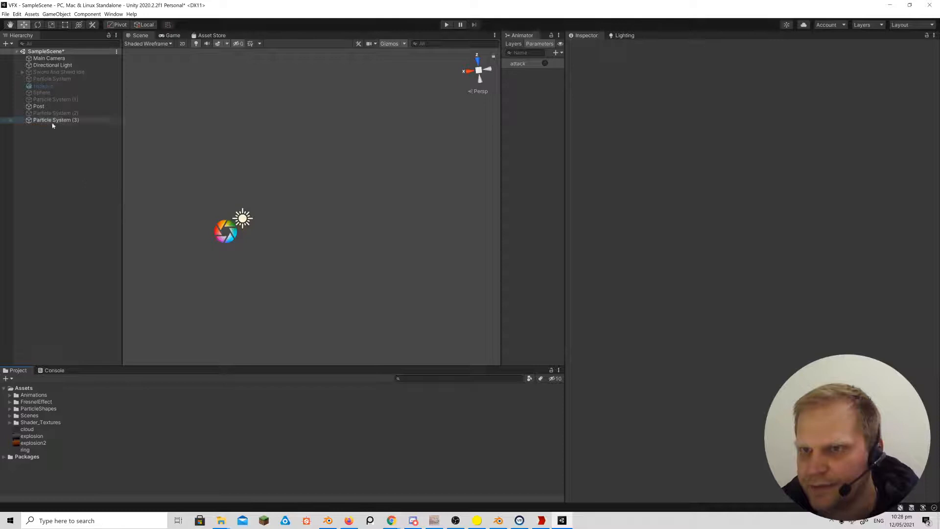
right_click(53, 120)
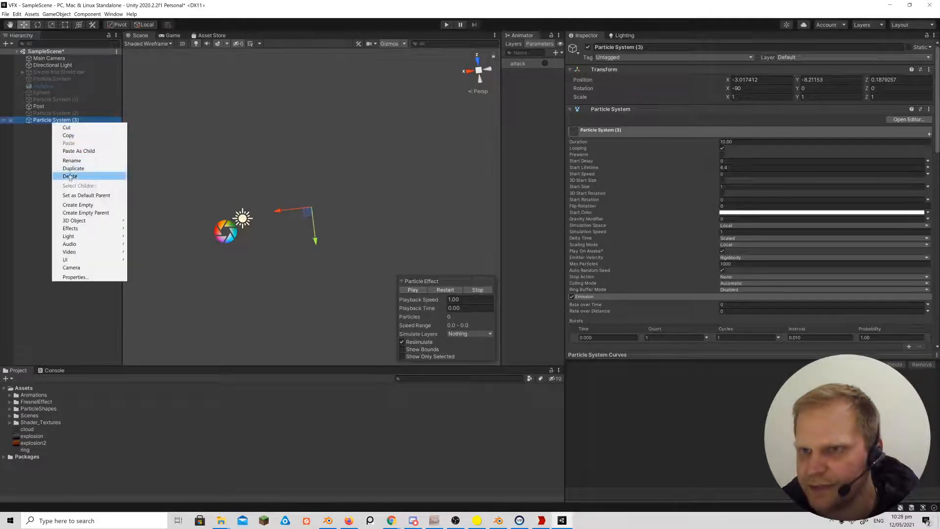
left_click(69, 176)
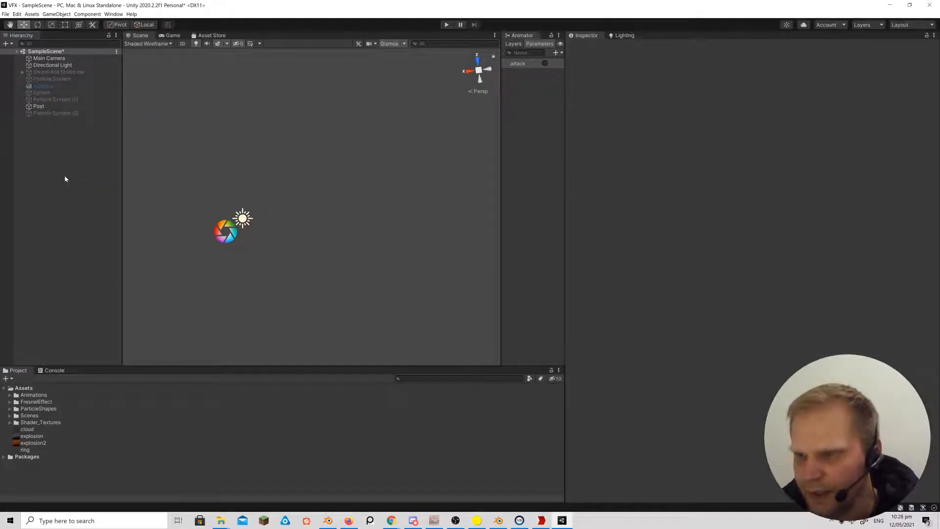
Create a new material in the project assets and name it Explosion_MAT.
right_click(49, 470)
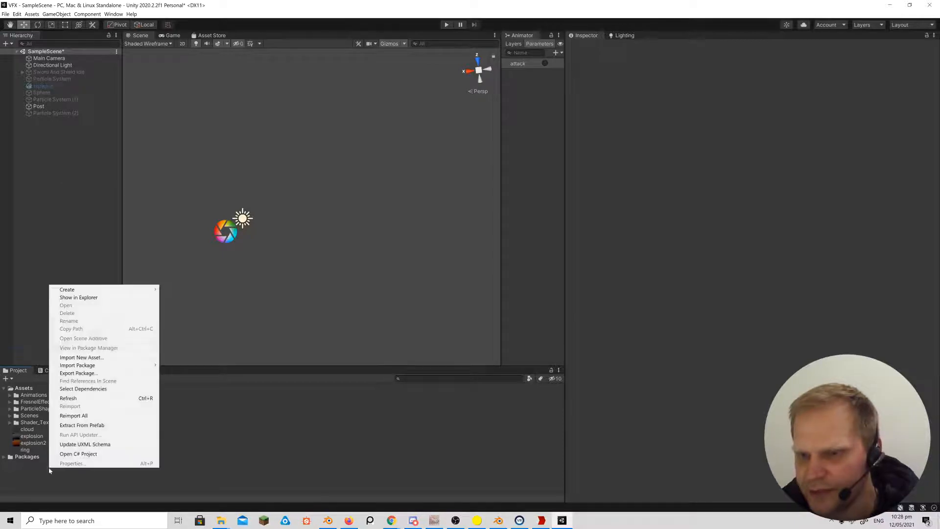
mouse_move(90, 289)
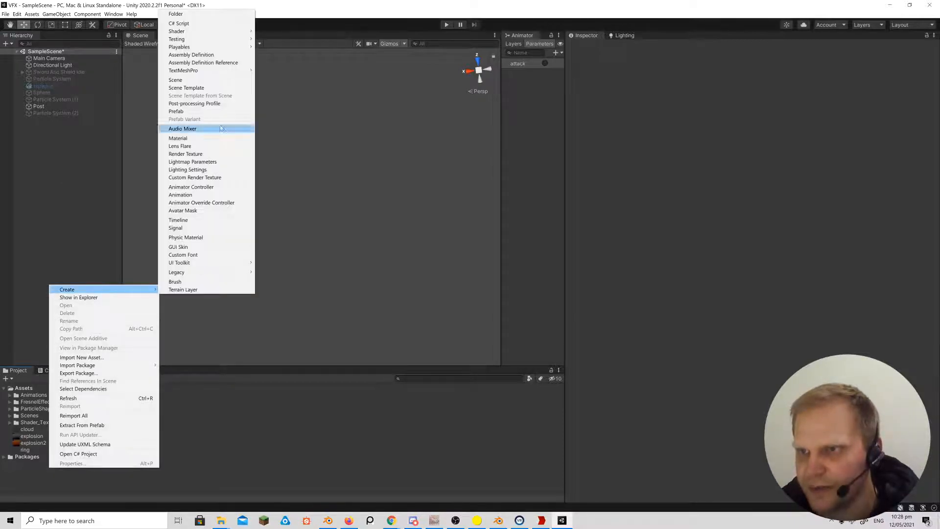
left_click(185, 138)
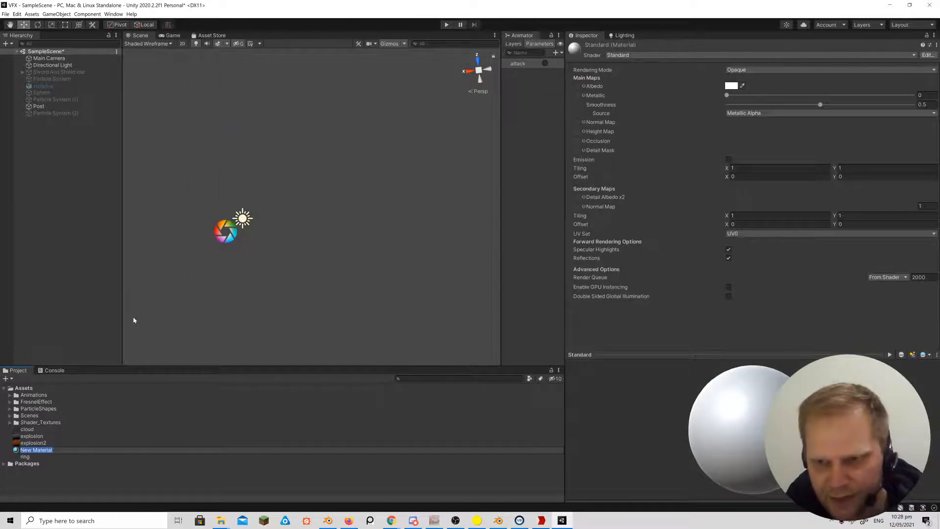
type("Explosion_MAT")
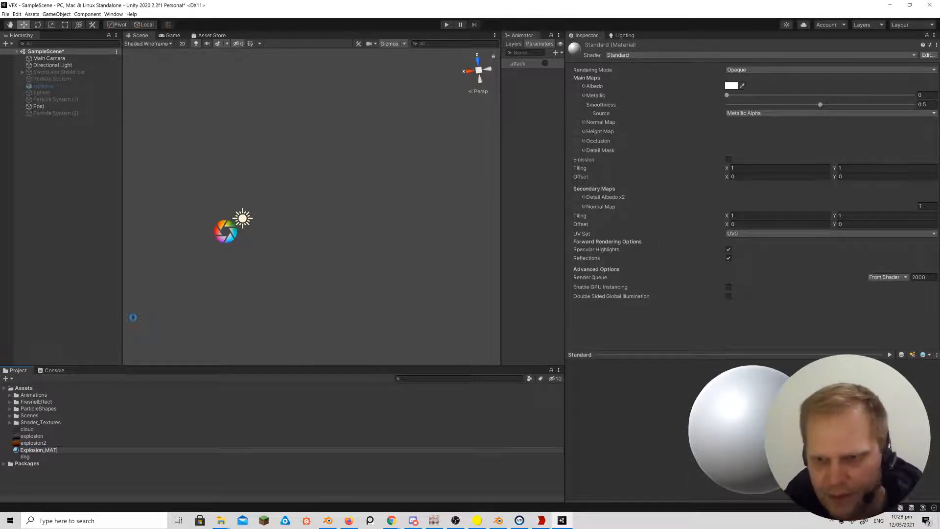
left_click(133, 317)
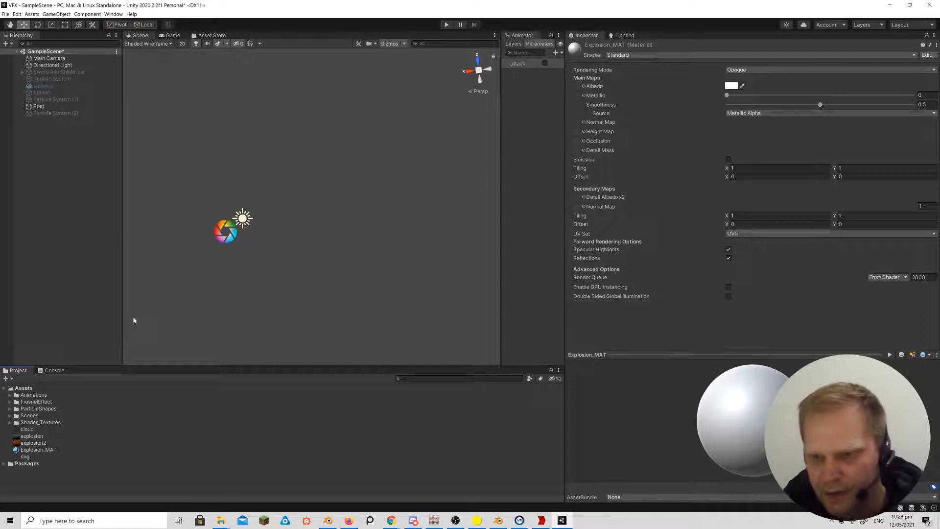
Set Explosion_MAT's shader to Particles/Standard Unlit and assign the explosion2 texture as its albedo map.
left_click(622, 55)
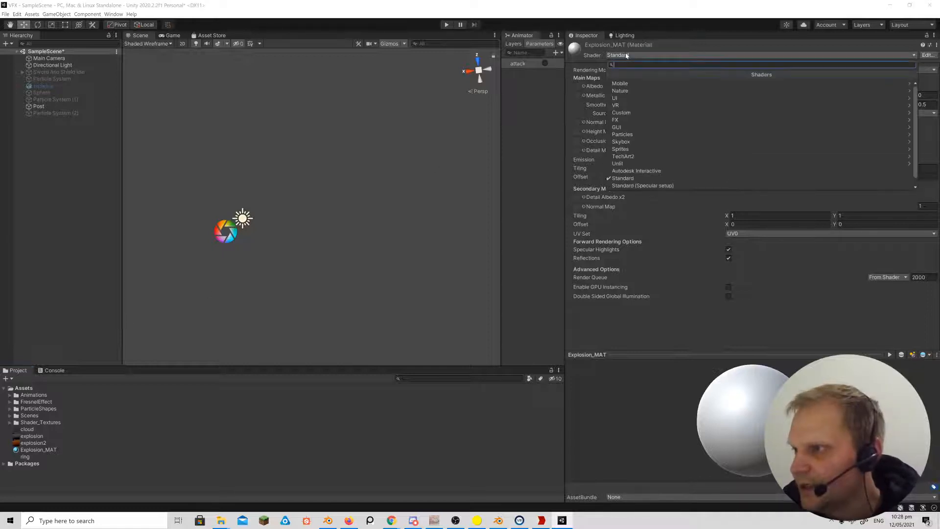
left_click(636, 135)
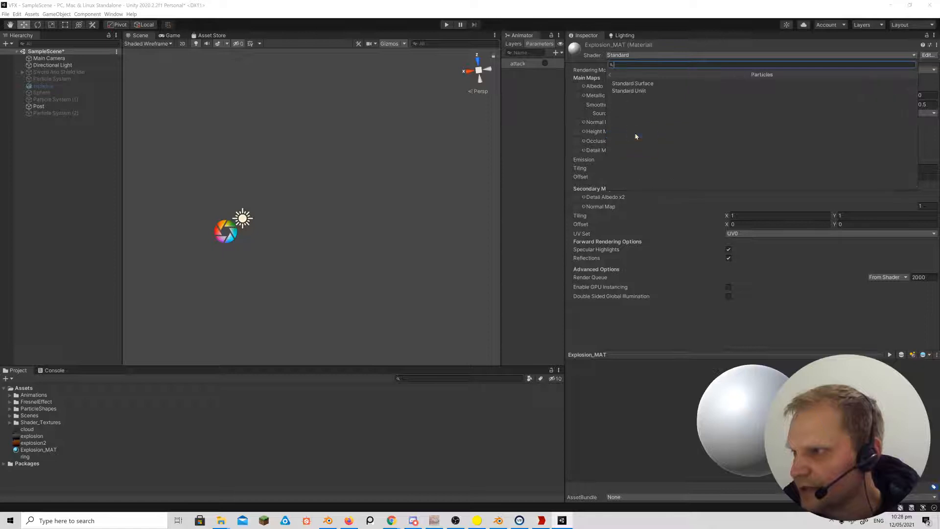
left_click(634, 91)
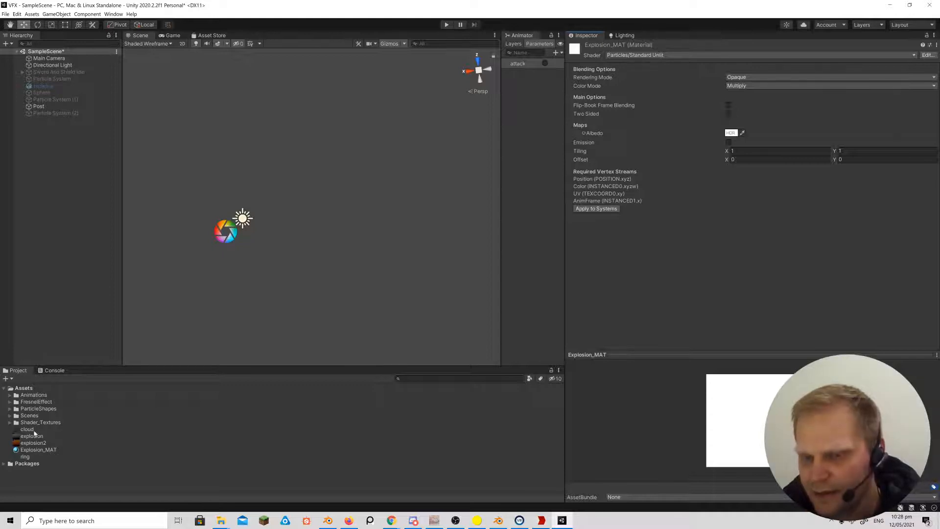
left_click_drag(30, 444, 577, 132)
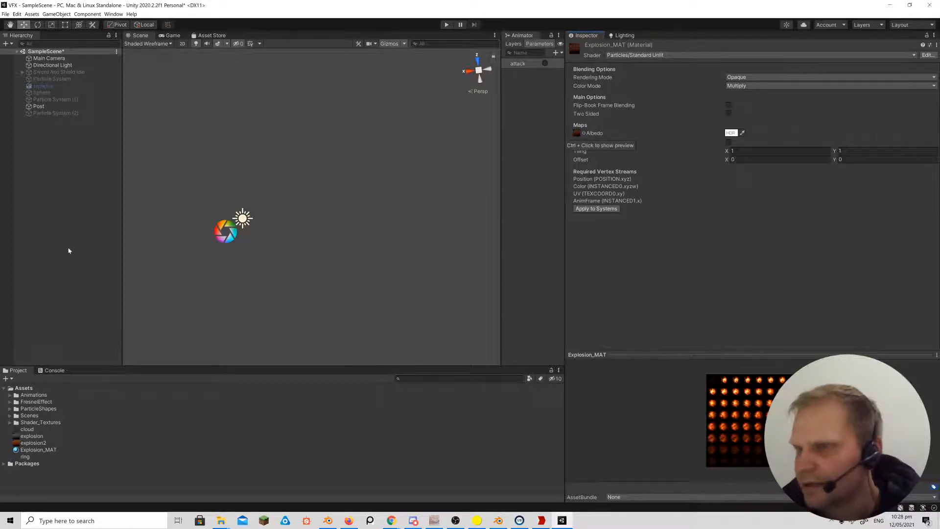
Add a new particle system to the scene and reset its transform.
right_click(59, 156)
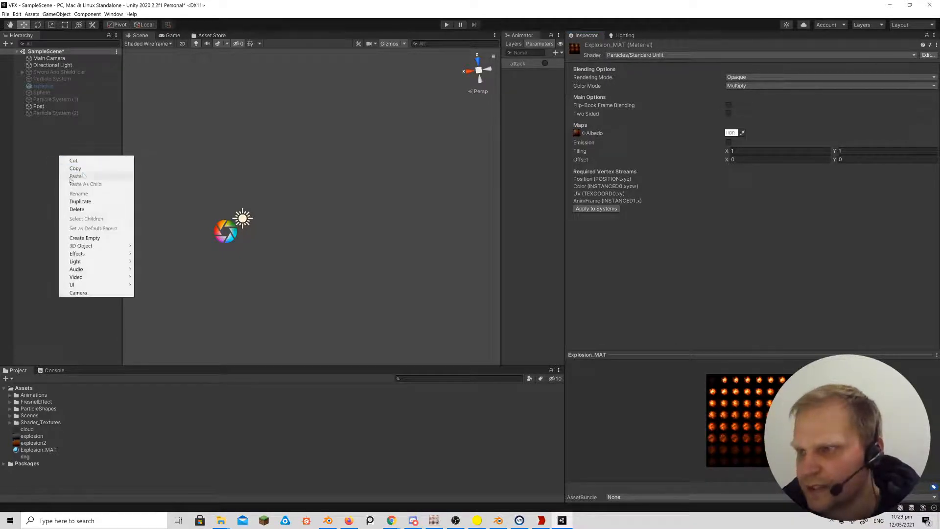
mouse_move(97, 256)
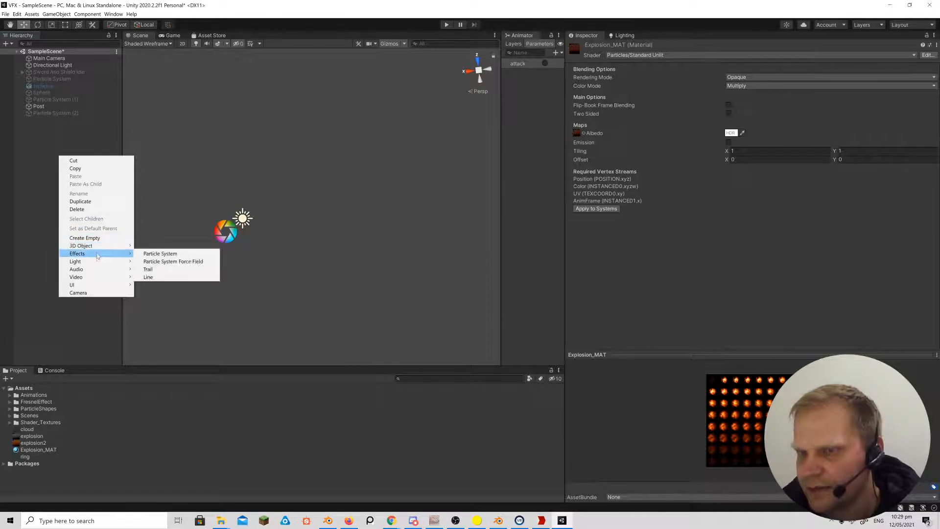
left_click(166, 254)
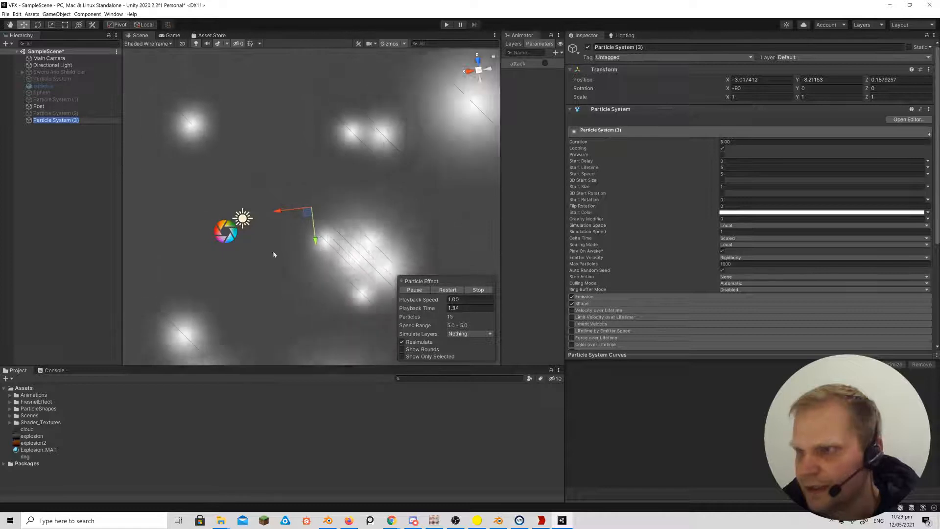
scroll(342, 196, "down", 6)
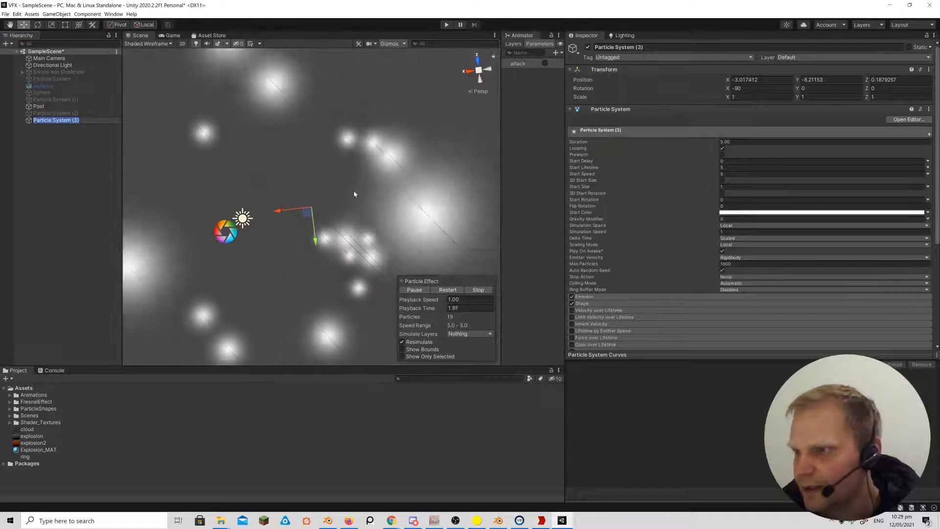
left_click(928, 69)
left_click(902, 79)
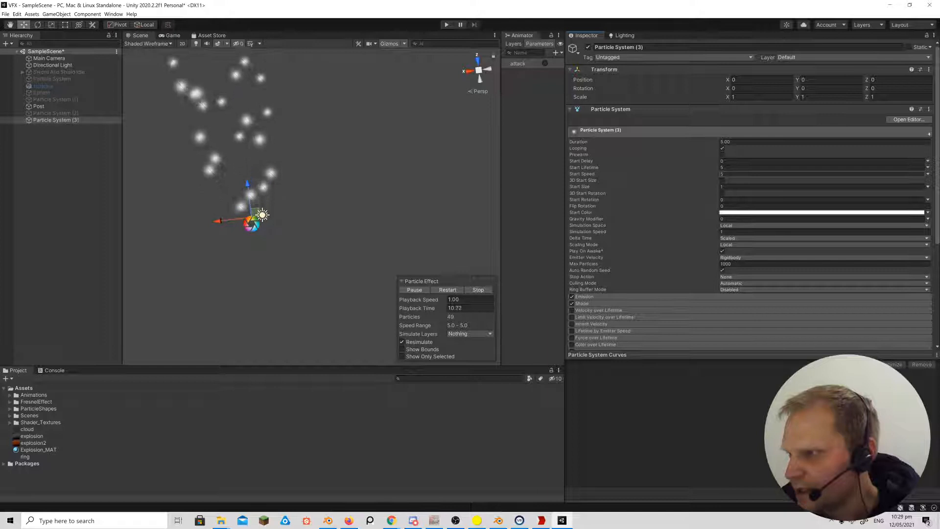
Set the particle system's start speed to 0 and its emission rate over time to 1.
left_click(711, 175)
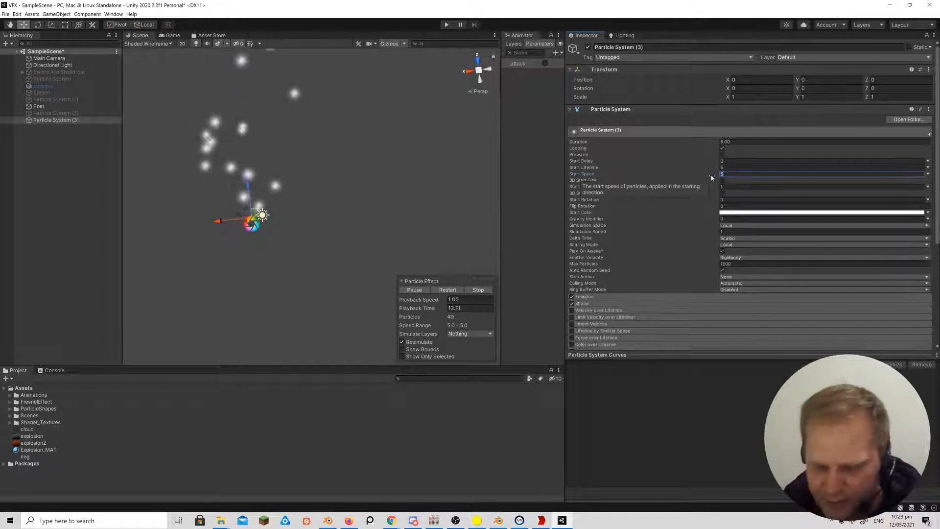
type("0")
scroll(636, 206, "down", 3)
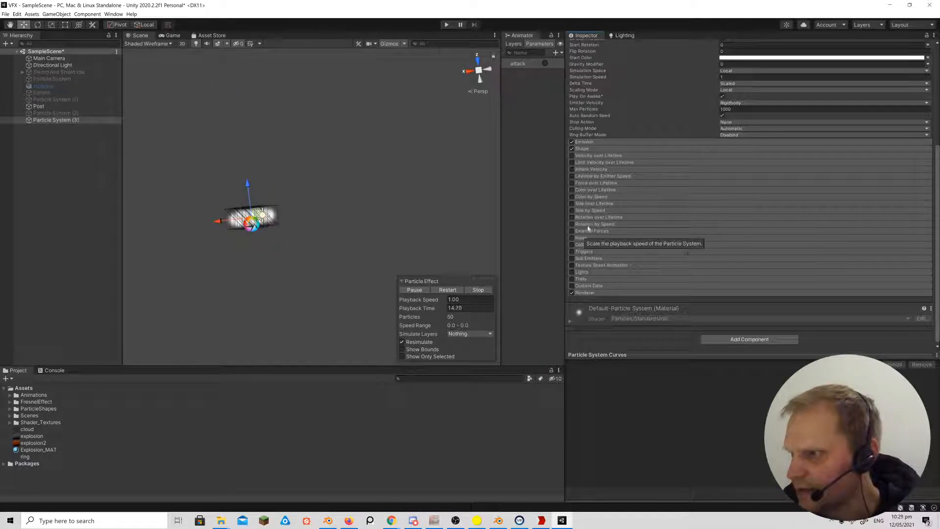
left_click(584, 143)
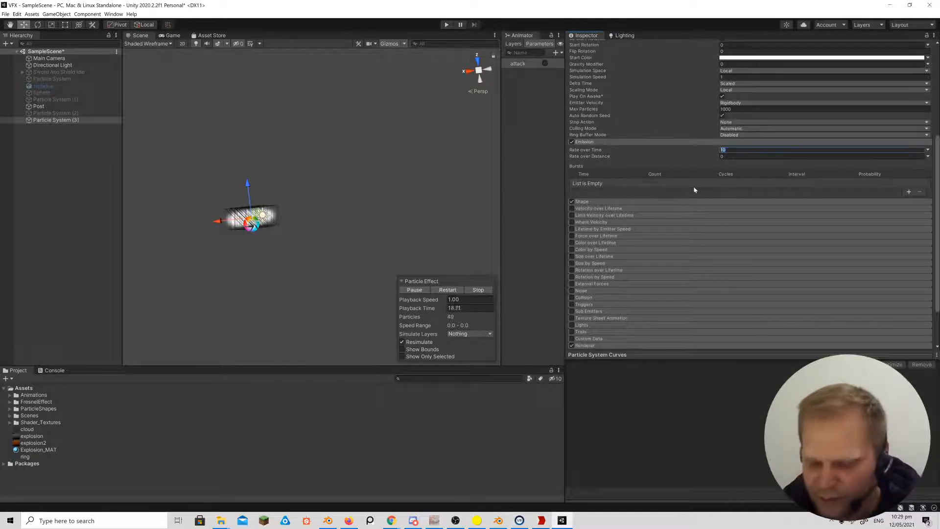
type("1")
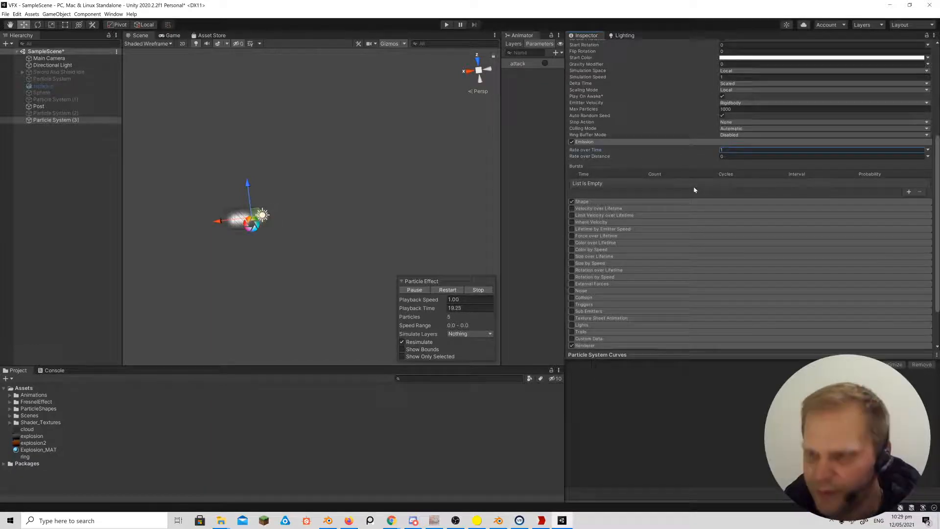
Set the emitter's cone shape to an angle of 0 and a radius of 0.0001.
left_click(587, 202)
left_click(697, 216)
type("0")
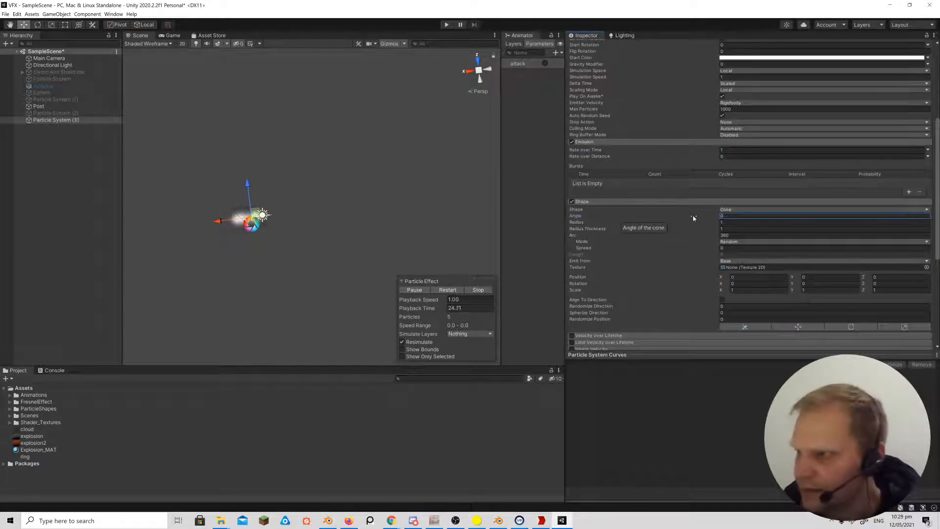
key("Tab")
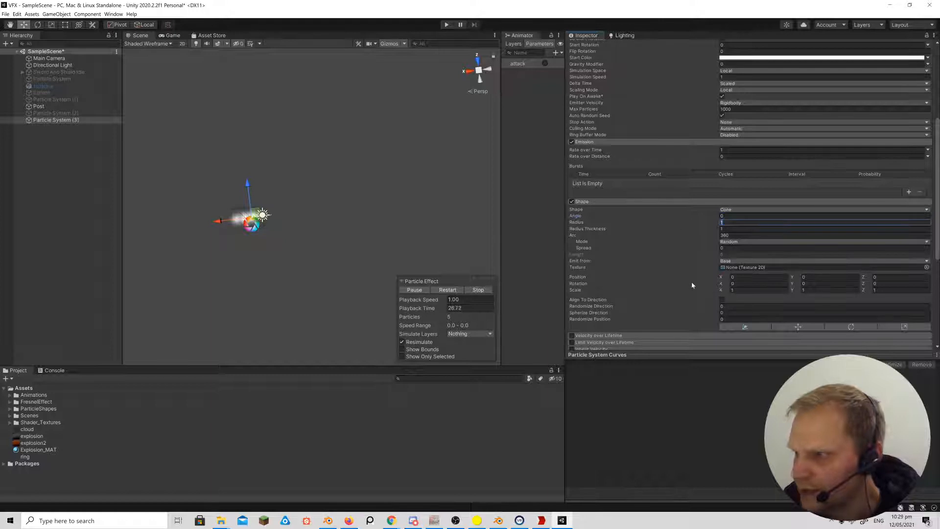
type("0.0001")
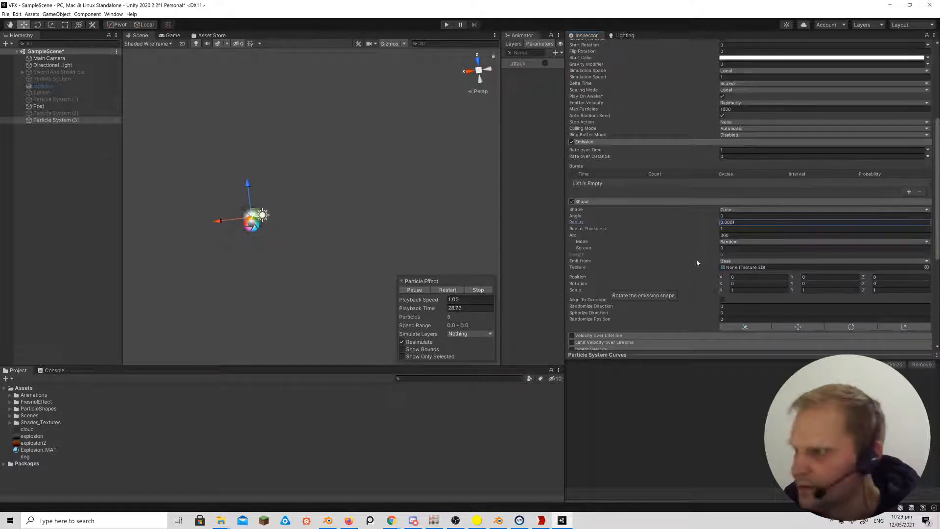
Set the particle system's start speed to 1.
scroll(783, 201, "up", 5)
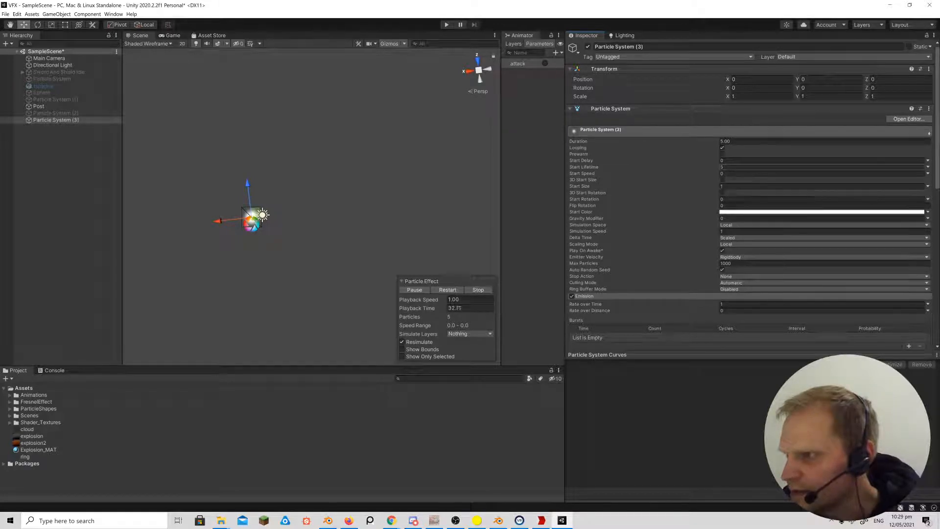
left_click(722, 174)
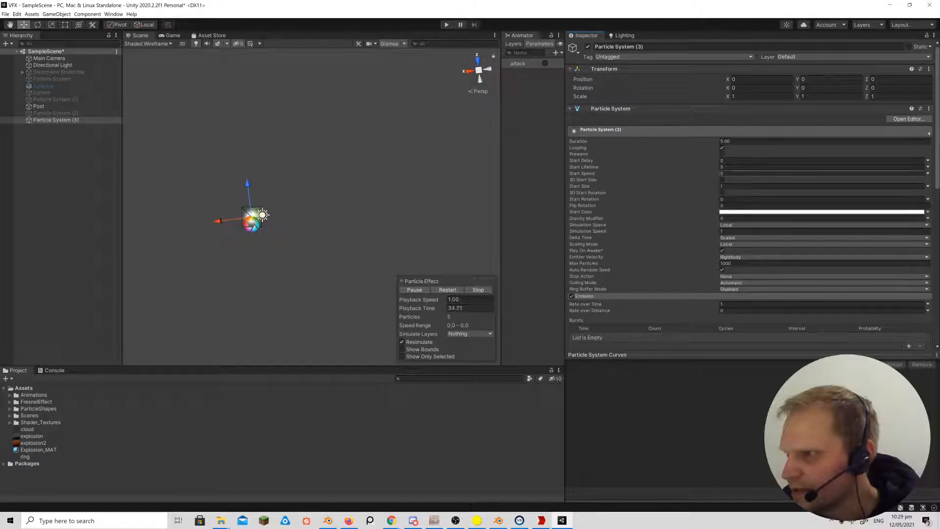
type("1")
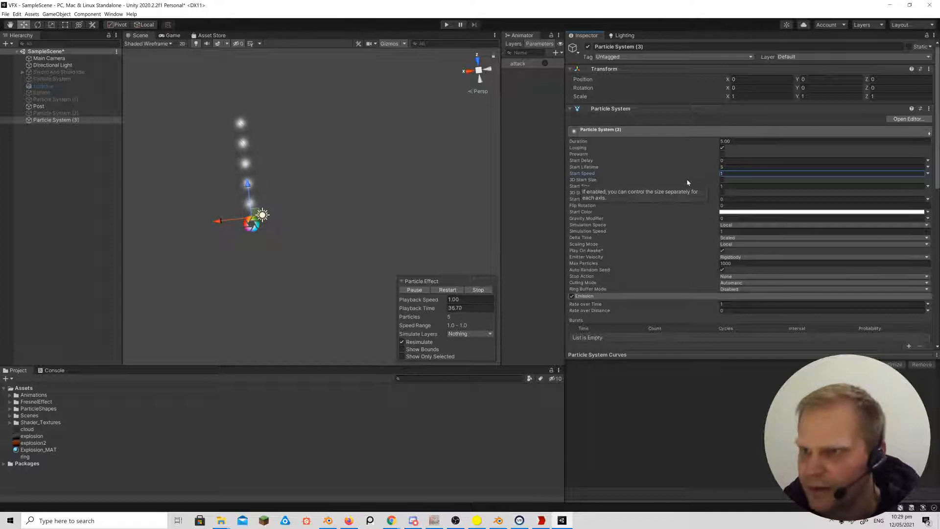
scroll(277, 148, "up", 5)
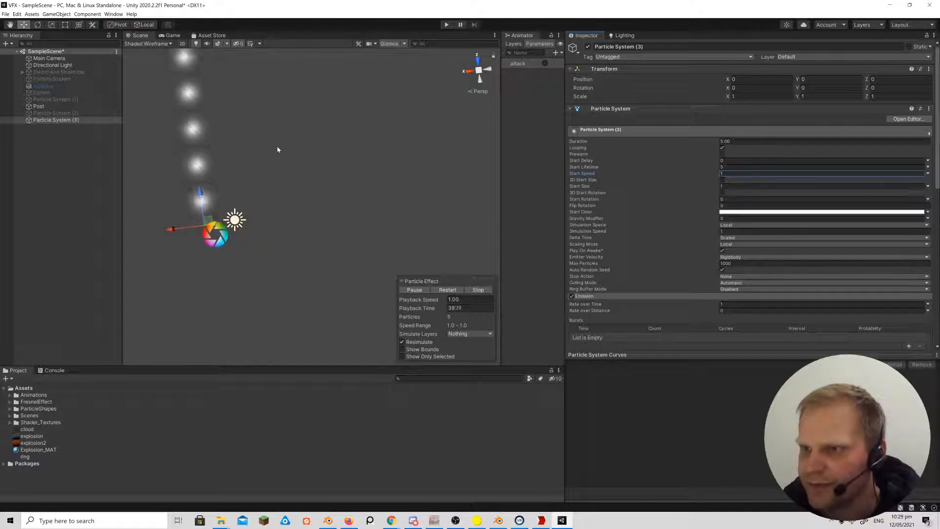
middle_click_drag(335, 149, 340, 149)
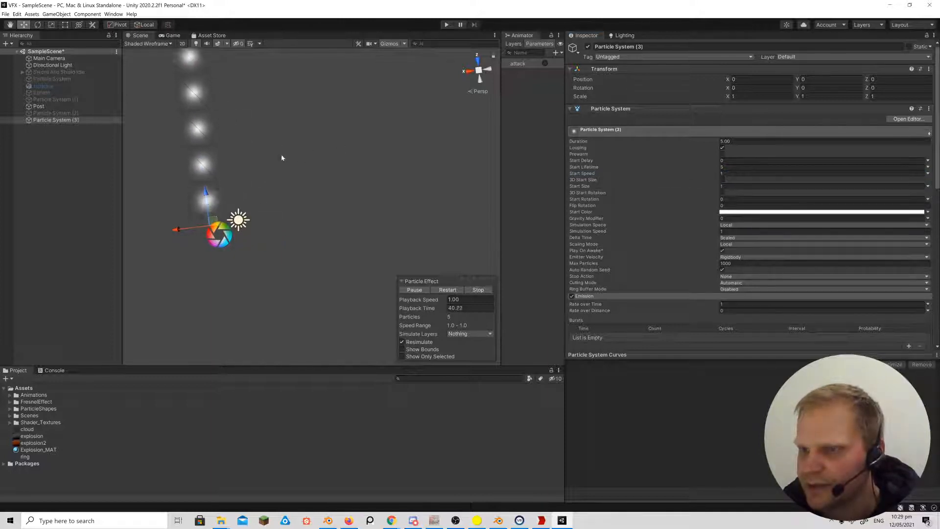
left_click(283, 156)
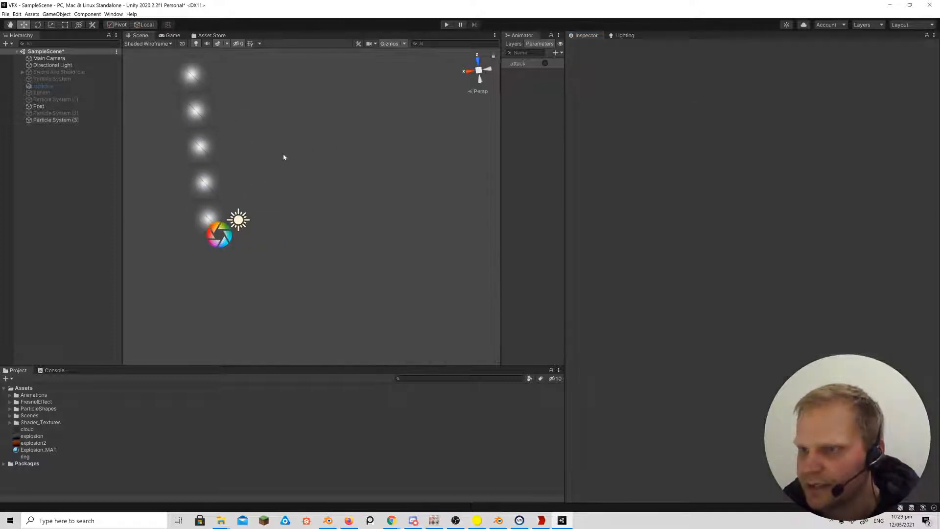
Enable Texture Sheet Animation on Particle System (3) and set its grid to 8 by 8 tiles.
left_click(55, 120)
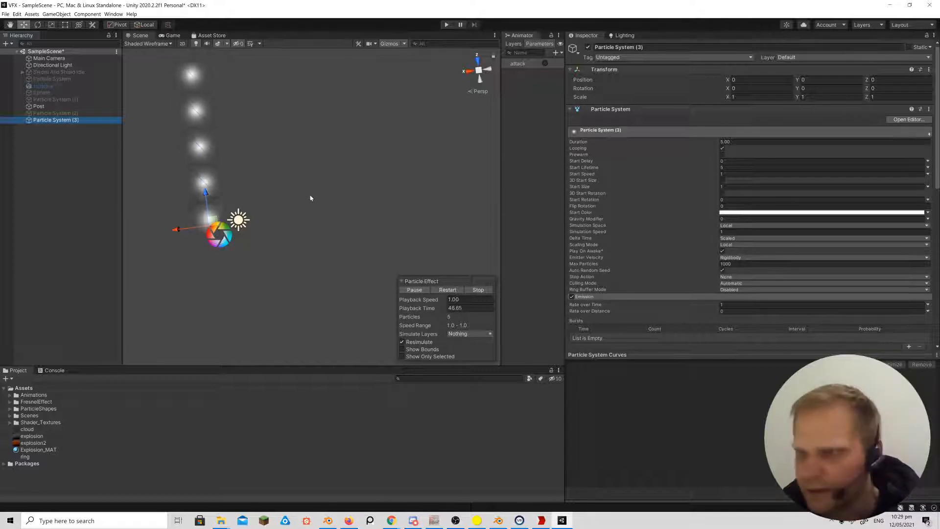
key("f")
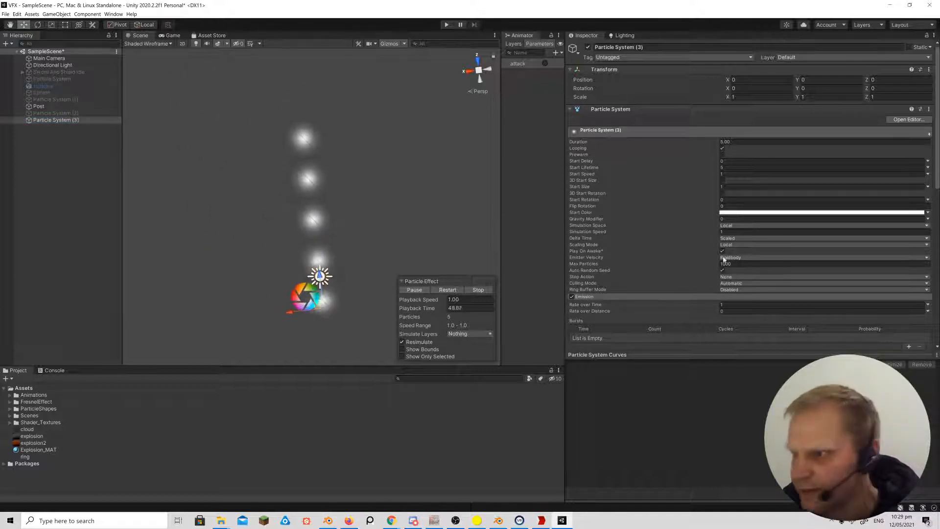
scroll(723, 259, "down", 10)
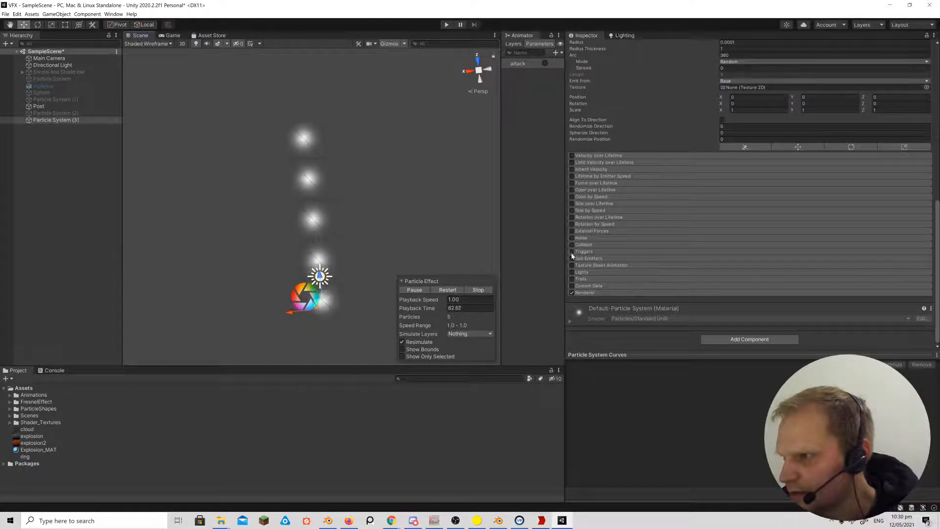
left_click(572, 265)
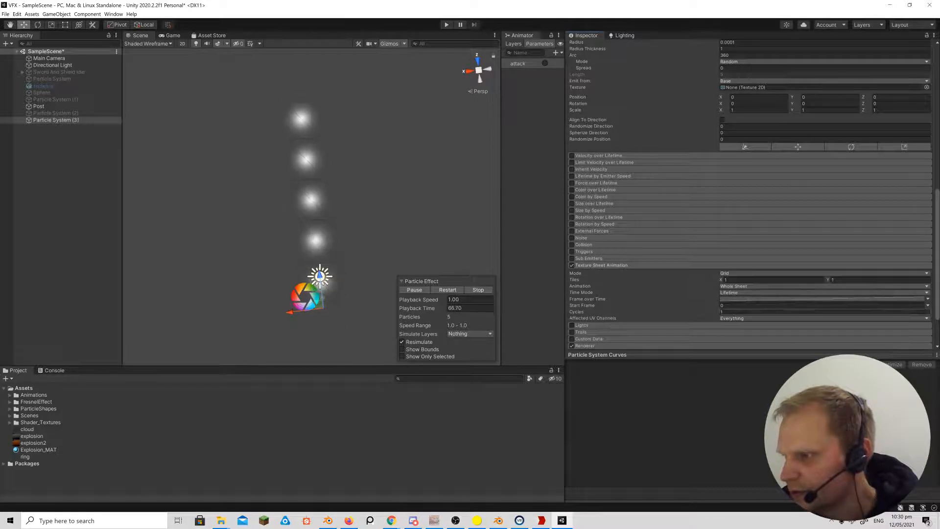
scroll(705, 301, "down", 3)
left_click(725, 226)
type("8")
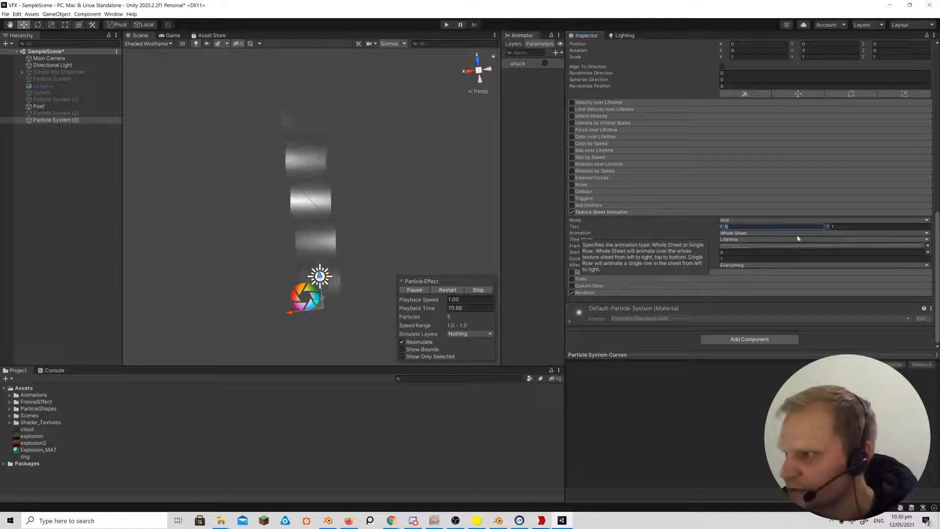
key("Tab")
type("8")
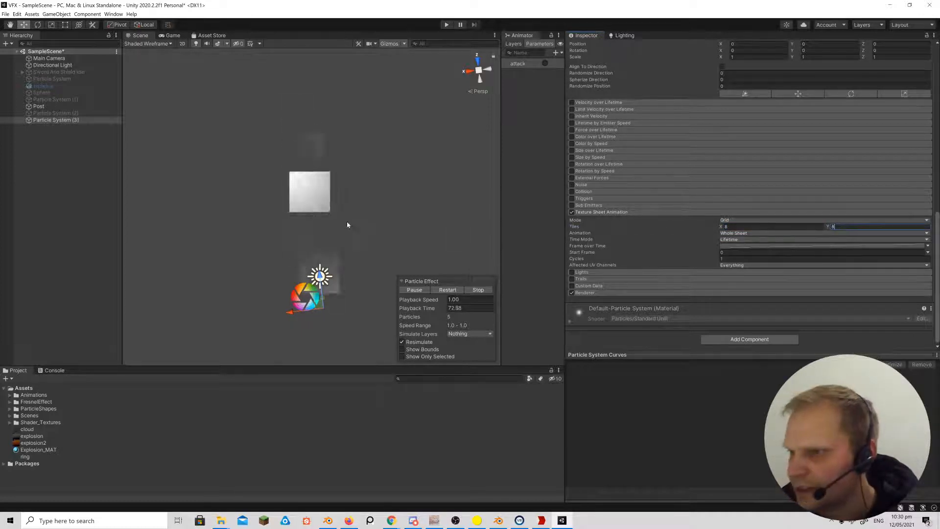
Assign Explosion_MAT as the particle renderer's material and inspect the animated explosion frames up close in the scene.
left_click(589, 293)
scroll(669, 269, "down", 3)
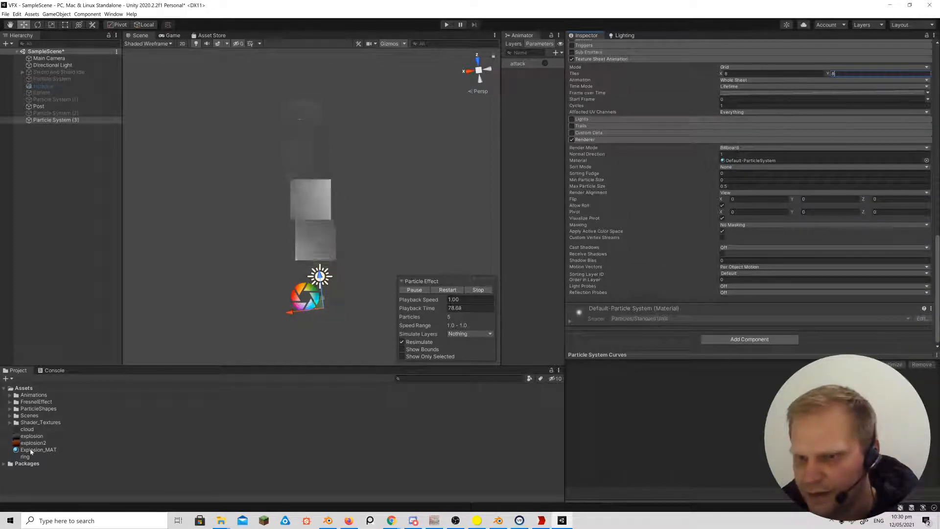
left_click_drag(636, 310, 739, 162)
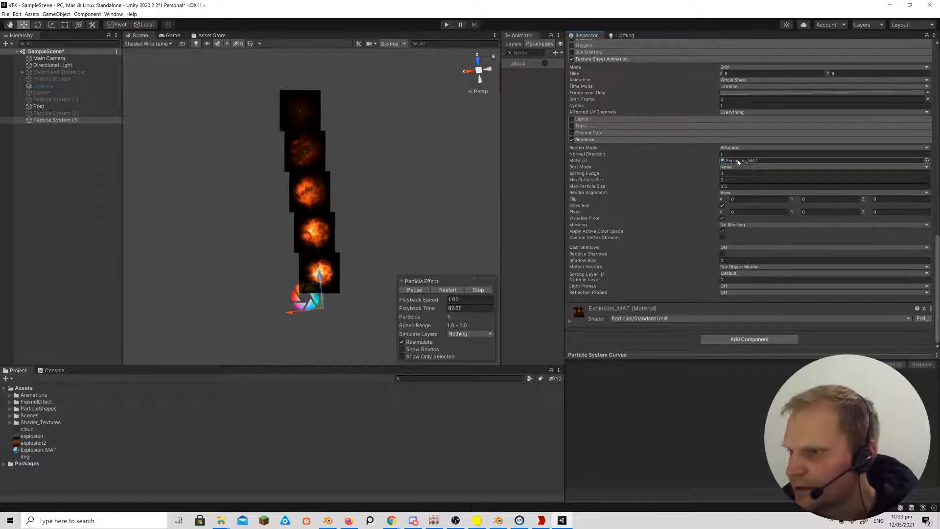
scroll(311, 246, "up", 5)
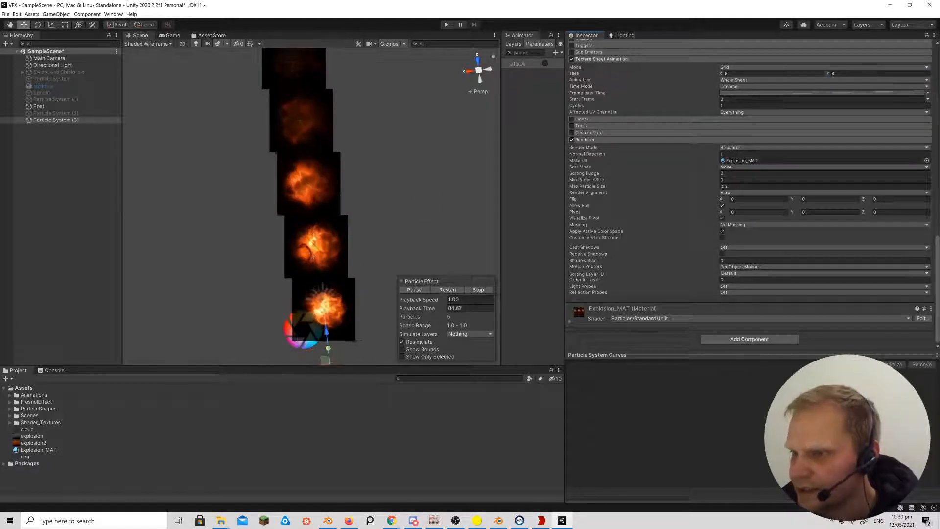
scroll(310, 246, "down", 4)
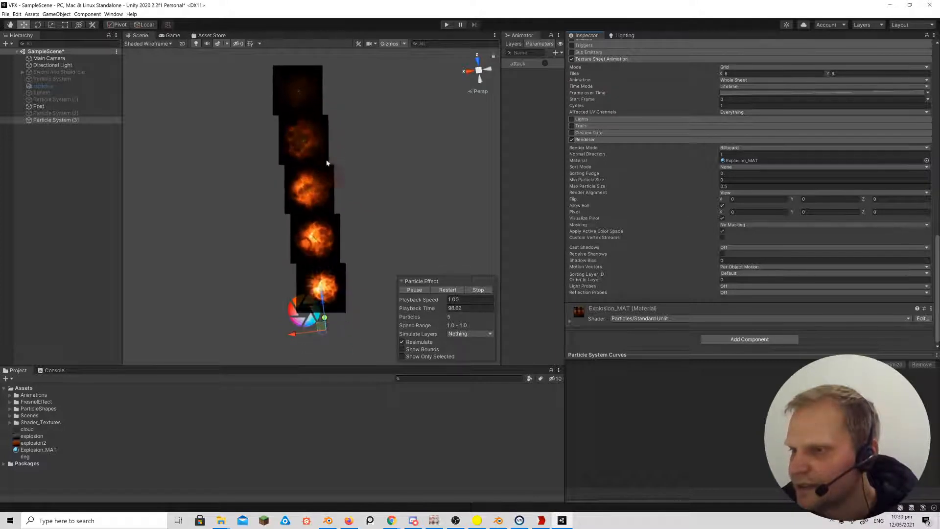
scroll(343, 214, "up", 5)
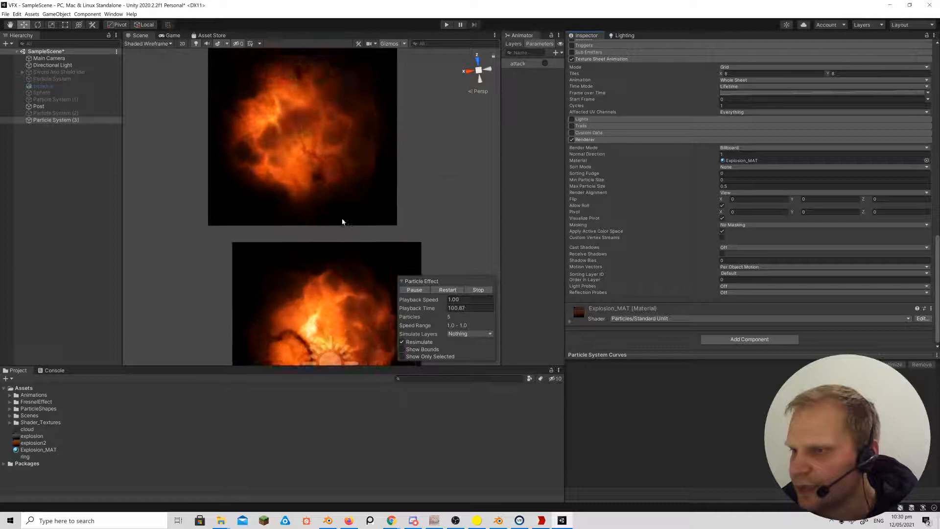
scroll(342, 222, "down", 3)
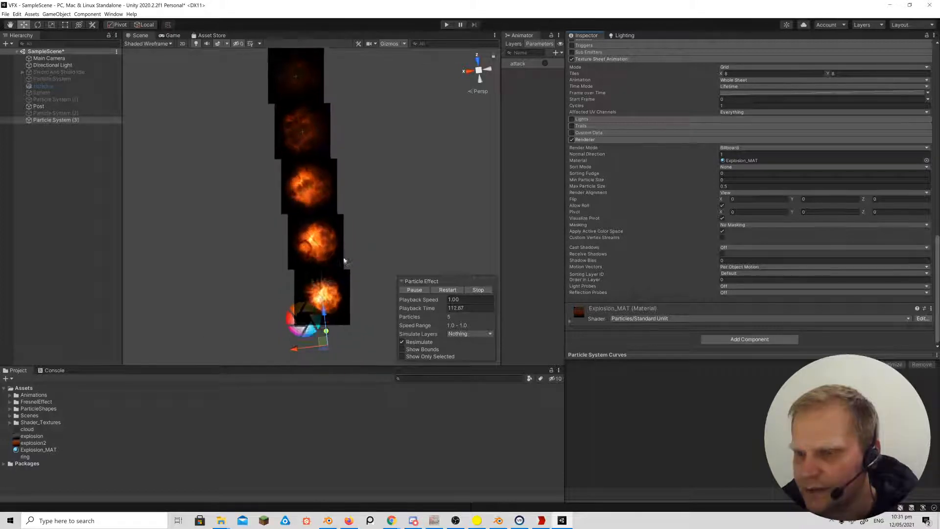
Apply Alpha Is Transparency to the explosion2 texture and set Explosion_MAT's rendering mode to Transparent.
left_click(33, 442)
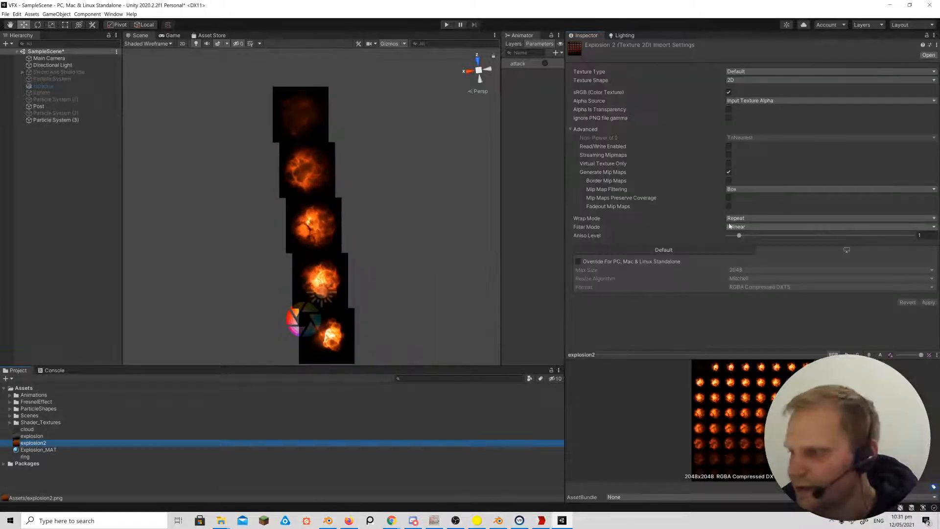
left_click(728, 110)
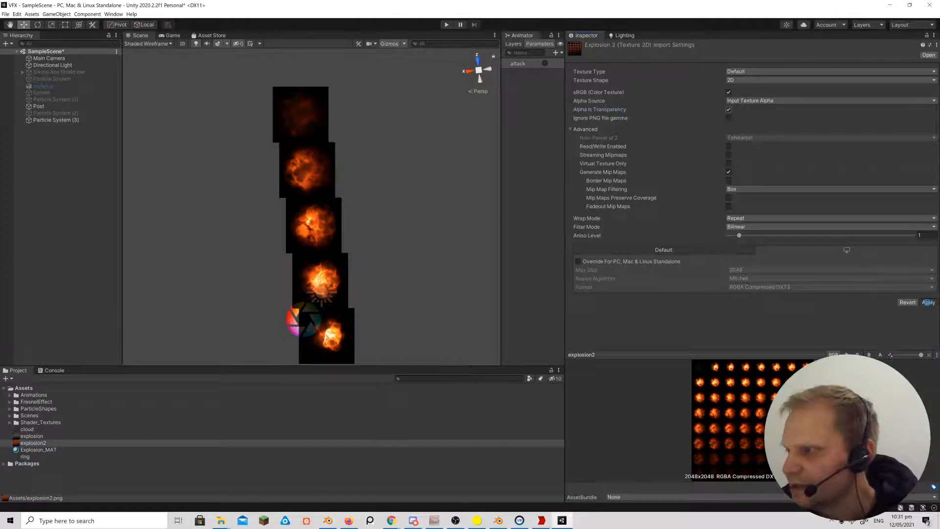
left_click(926, 302)
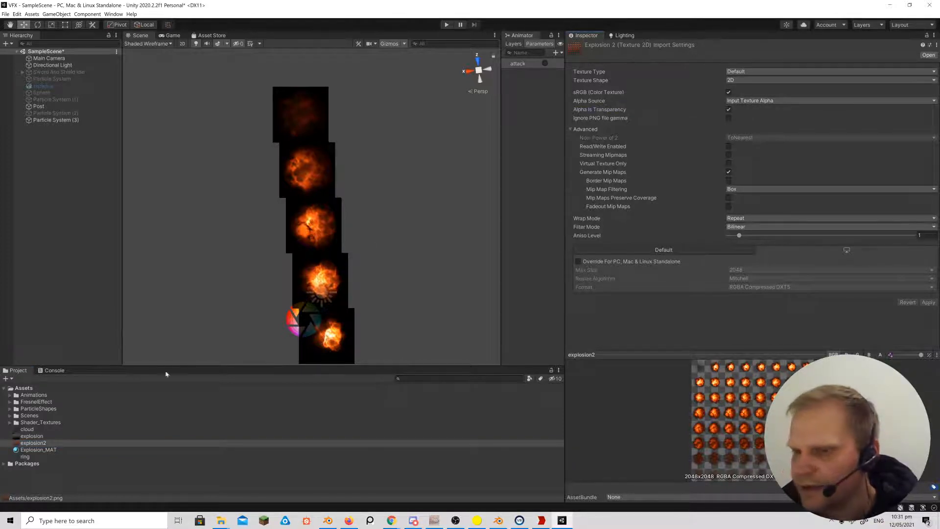
left_click(35, 450)
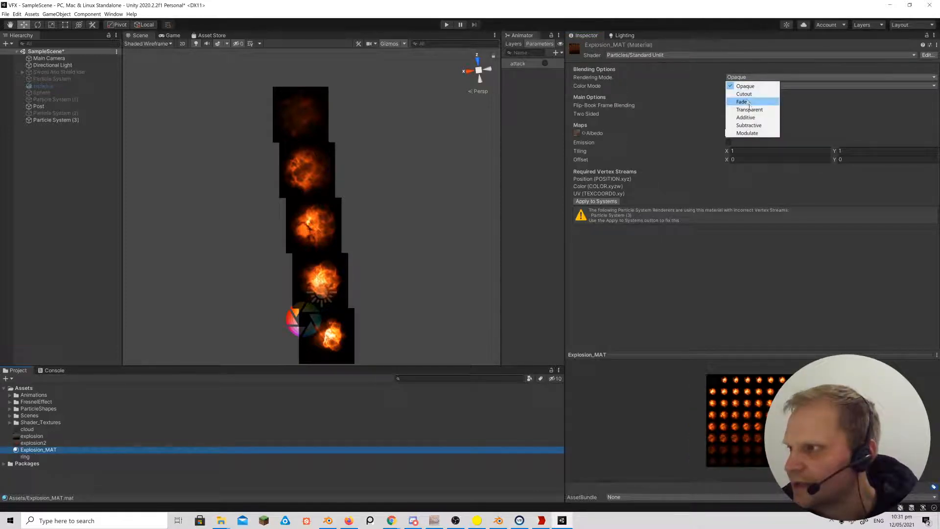
left_click(749, 109)
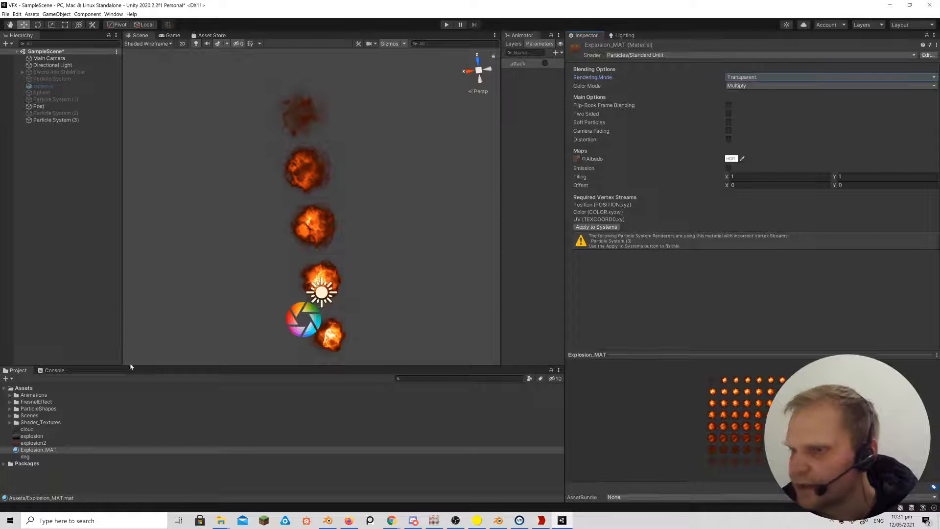
Select Particle System (3) and switch the scene's draw mode to Shaded.
left_click(74, 121)
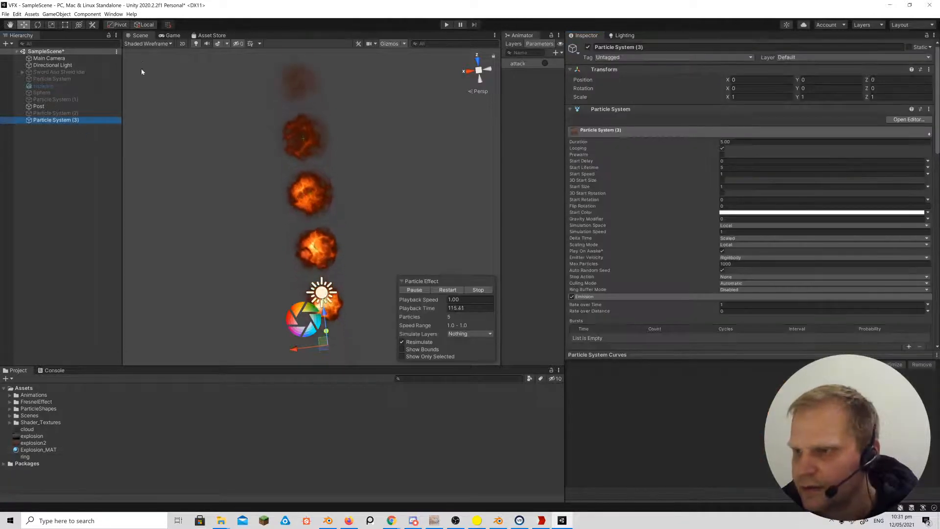
left_click(147, 44)
left_click(147, 59)
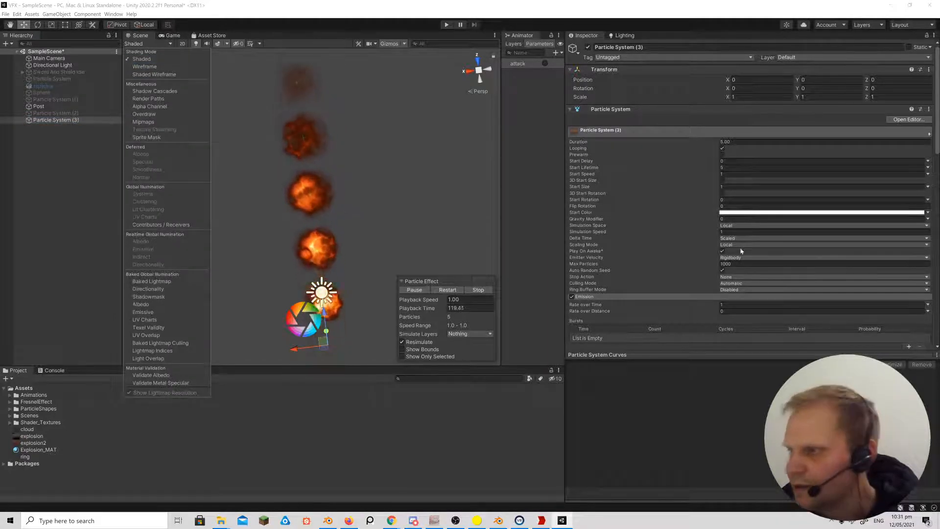
Set the particle system's start lifetime to 2.
scroll(705, 266, "down", 3)
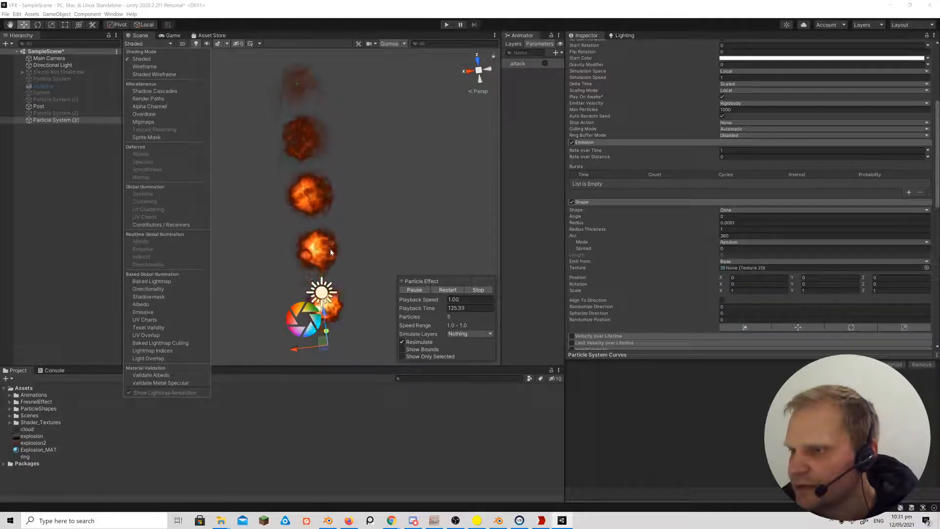
scroll(330, 249, "up", 3)
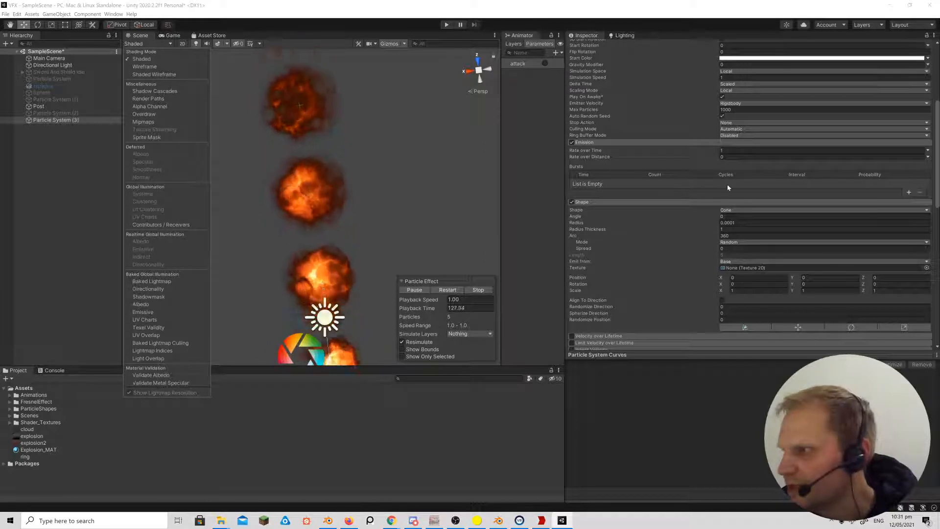
scroll(727, 184, "up", 5)
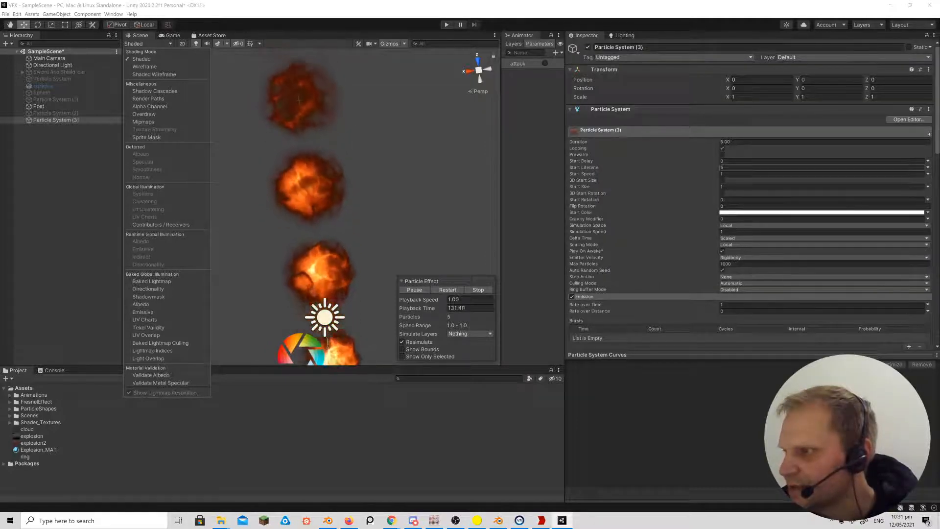
left_click(723, 167)
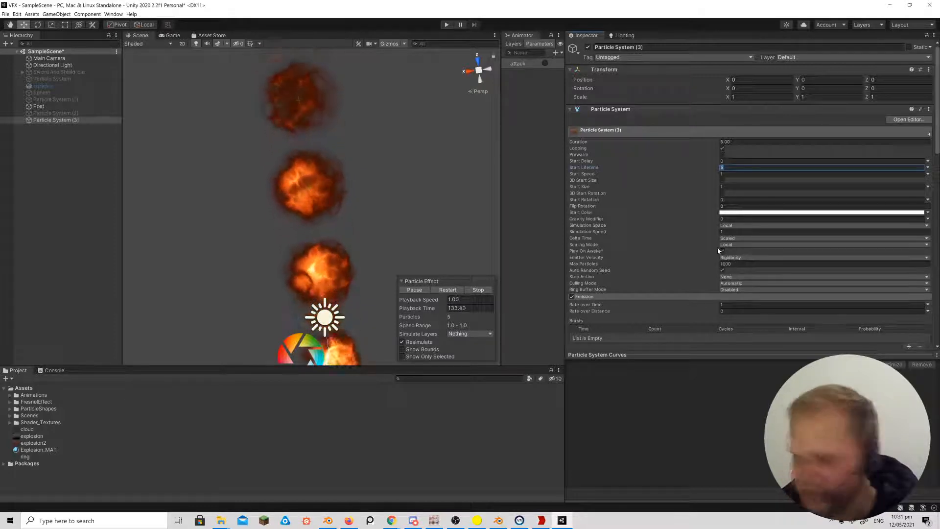
type("2")
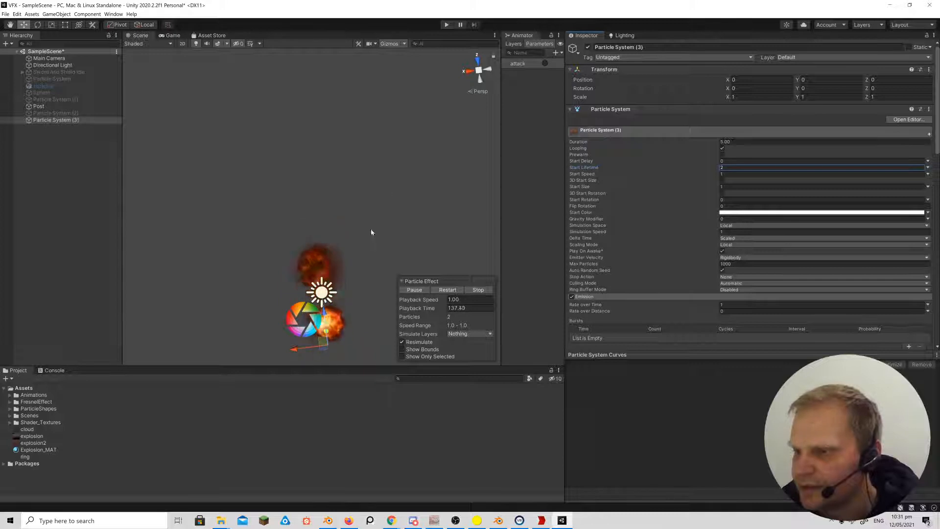
Hide the scene's gizmo icons, frame the particle system, and set its emission rate over time to 5.
left_click(391, 44)
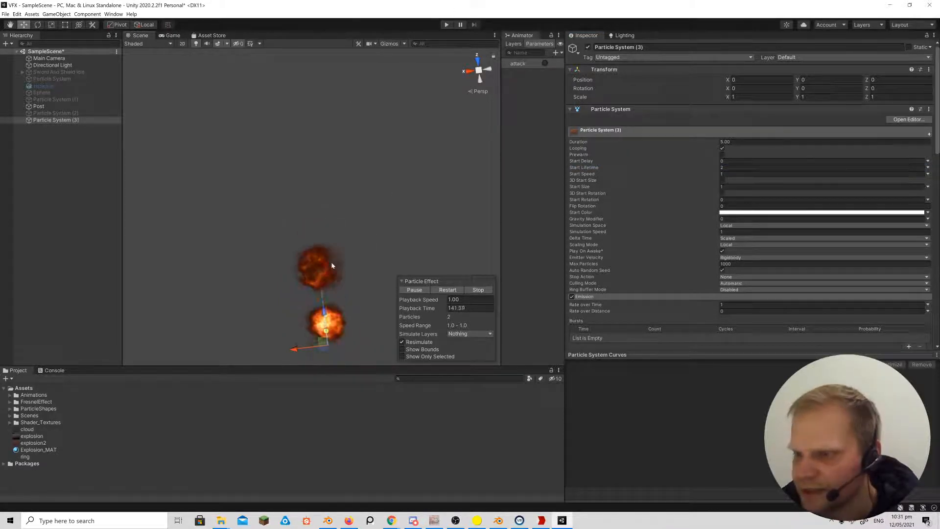
key("f")
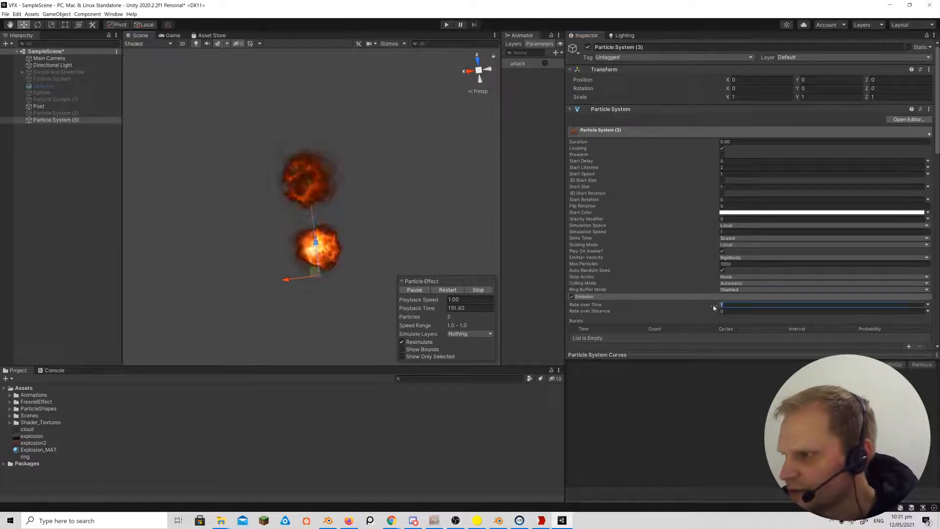
type("5")
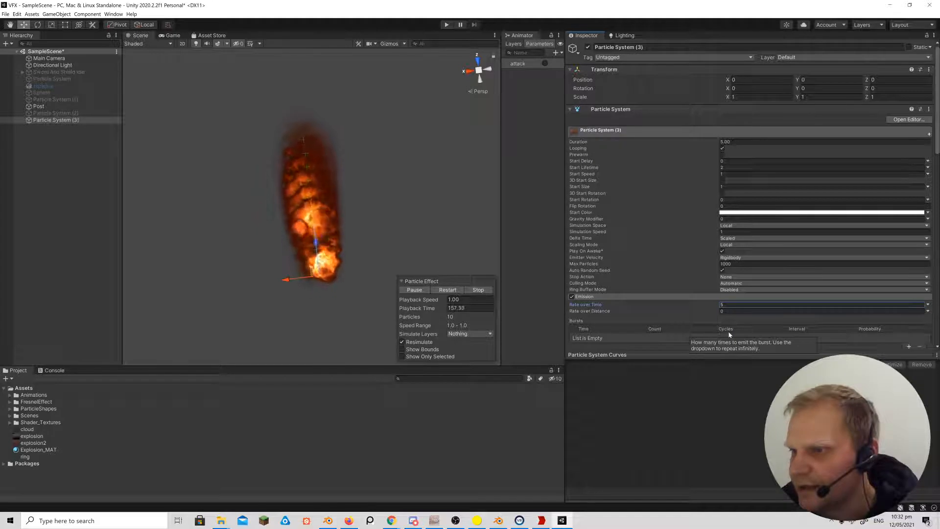
Enable Color over Lifetime with a white gradient whose alpha is 0 at both ends and opaque around the middle.
scroll(674, 288, "down", 5)
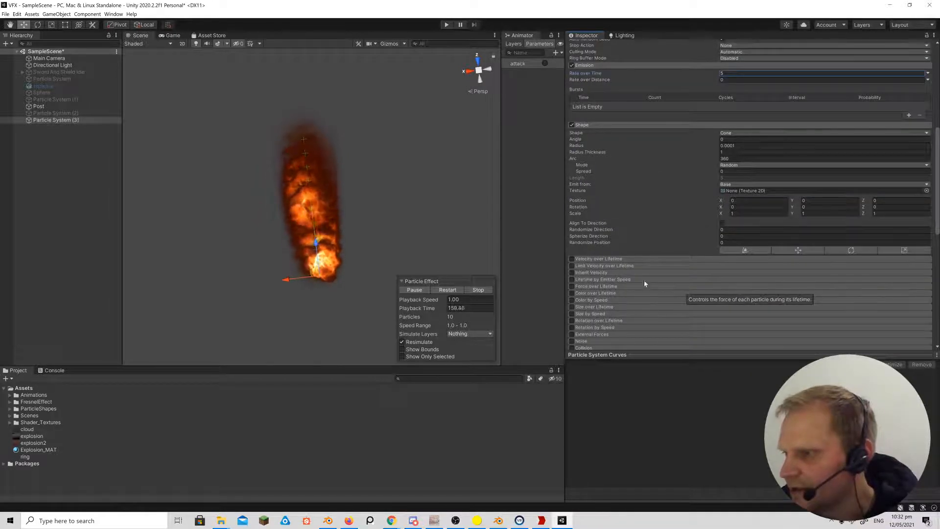
left_click(588, 292)
scroll(721, 282, "down", 5)
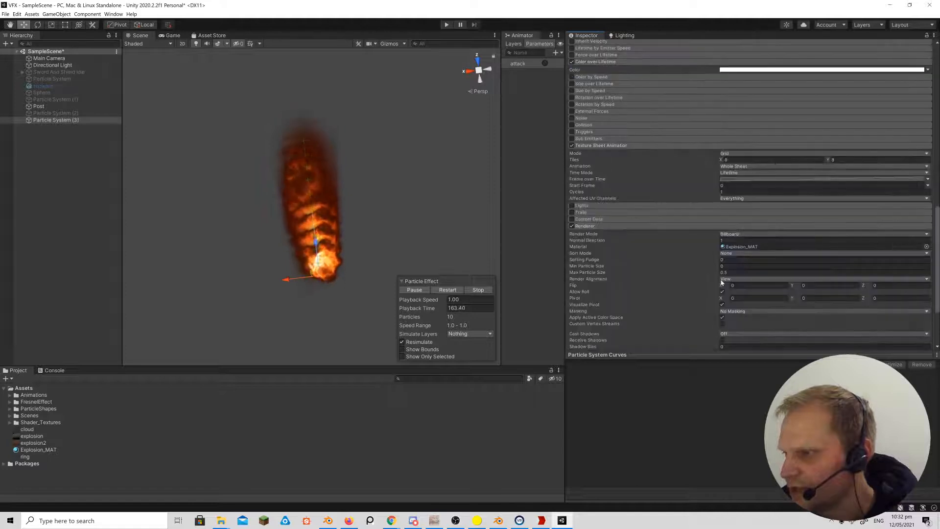
left_click(748, 70)
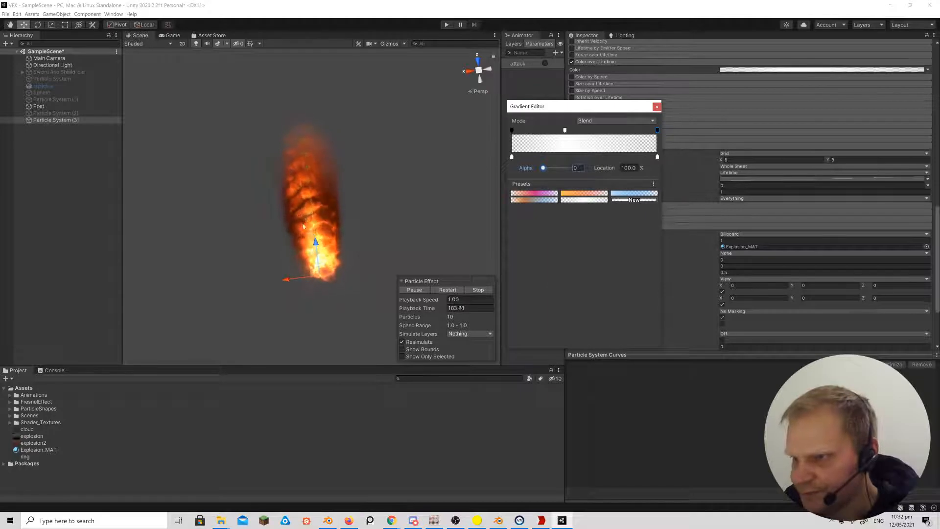
scroll(661, 189, "down", 4)
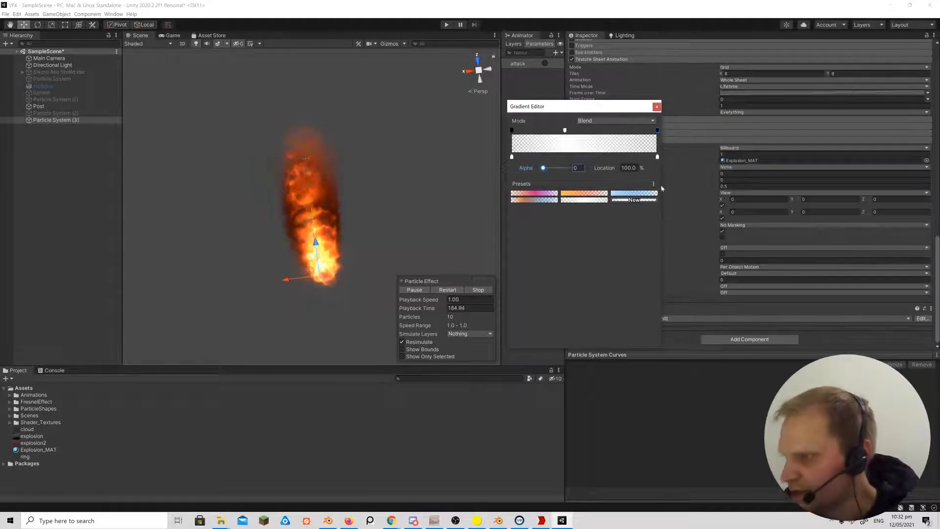
left_click(656, 106)
Try Flip-Book Frame Blending on Explosion_MAT, switch it back off, and reselect Particle System (3).
left_click(570, 323)
scroll(667, 240, "down", 5)
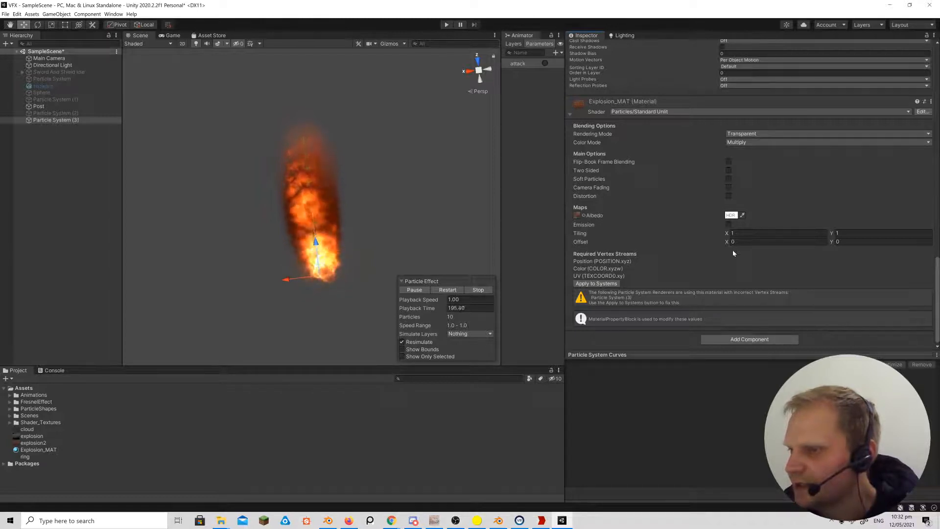
left_click(728, 162)
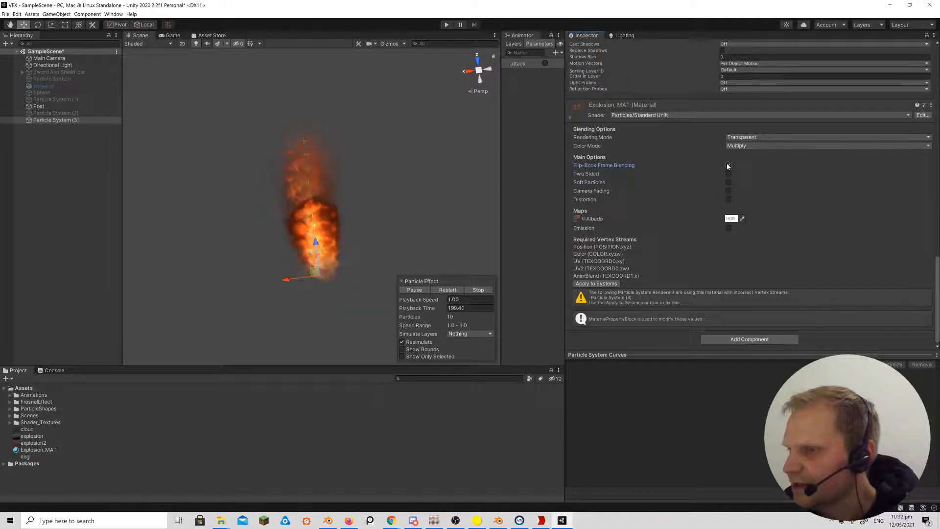
left_click(727, 166)
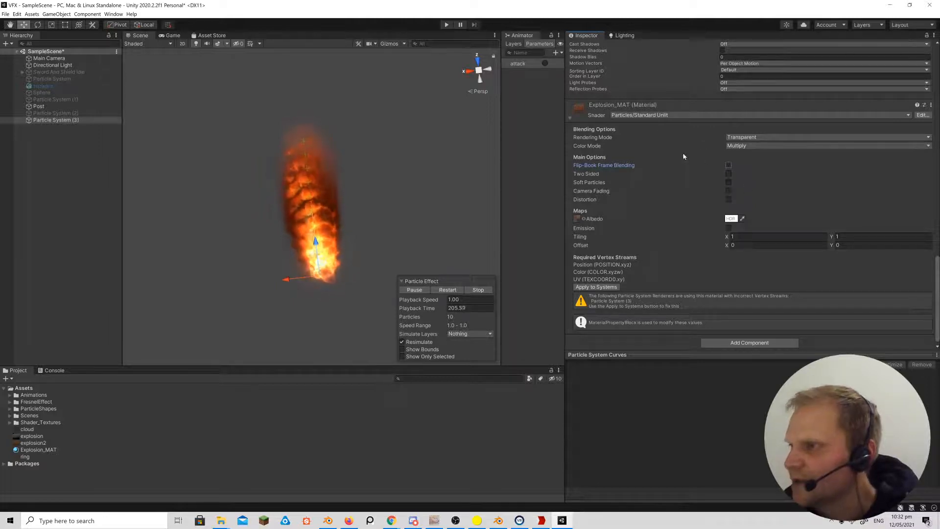
left_click(64, 121)
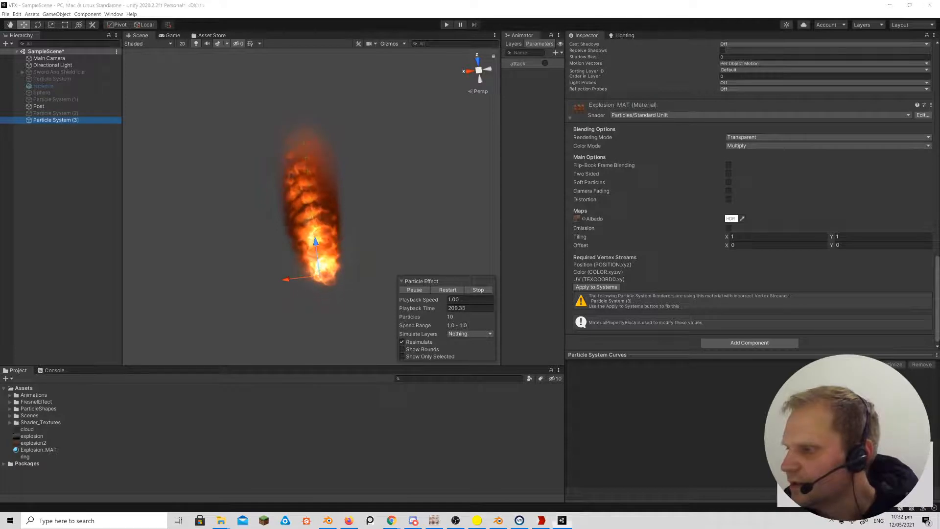
Switch Flip-Book Frame Blending on and off again on Explosion_MAT to compare the effect, and return to Particle System (3).
scroll(601, 198, "up", 15)
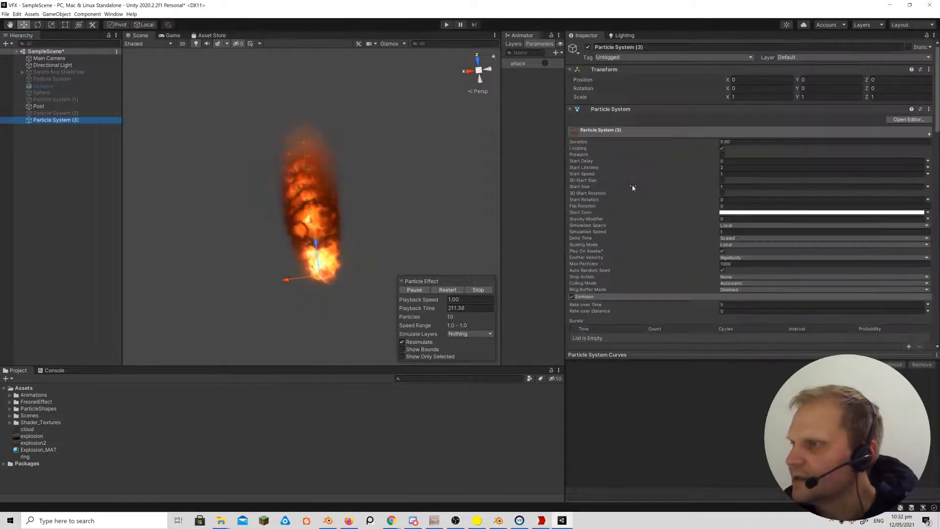
scroll(633, 190, "down", 15)
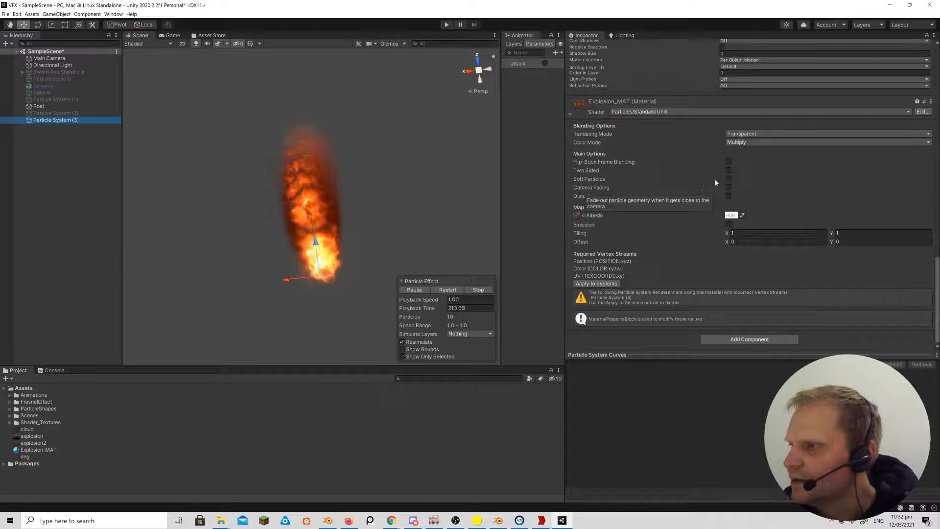
left_click(728, 162)
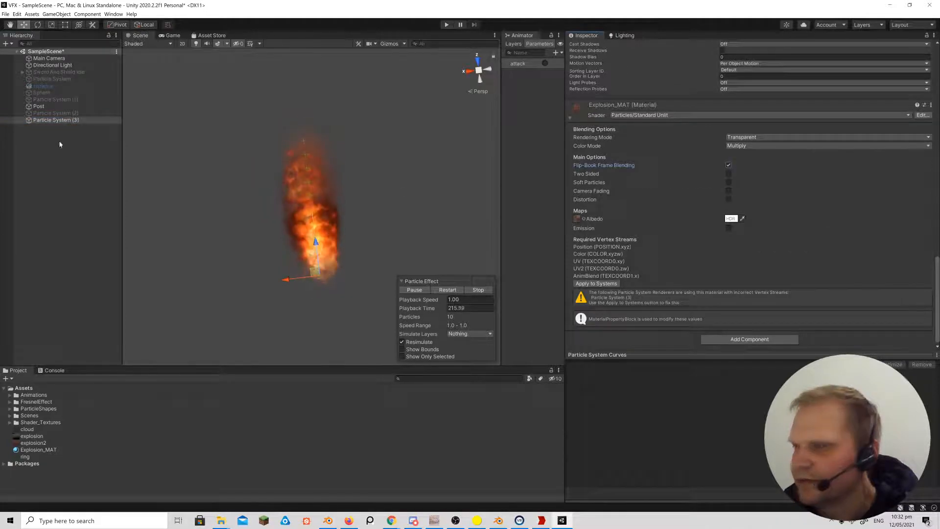
left_click(48, 450)
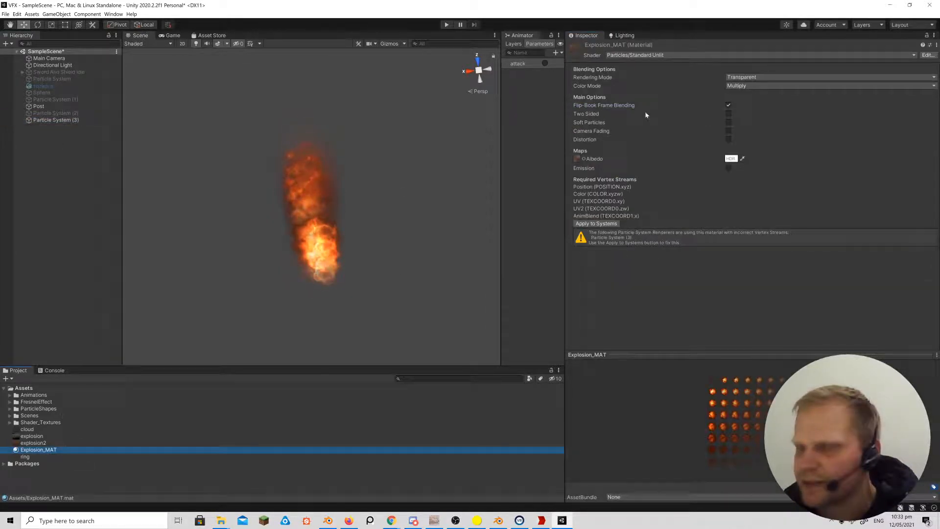
left_click(728, 106)
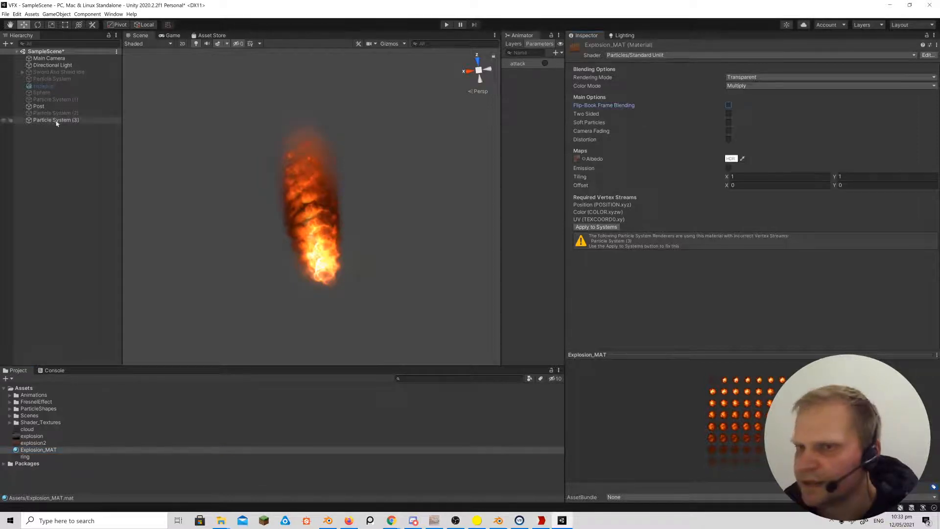
left_click(57, 121)
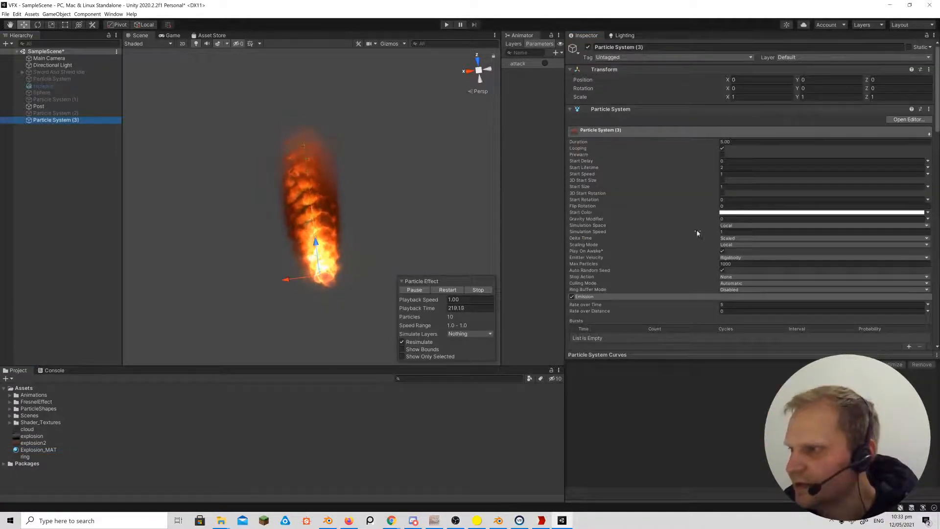
Compare the Youngest in Front and Oldest in Front sort modes in the particle system's Renderer, and keep Youngest in Front.
scroll(697, 232, "down", 10)
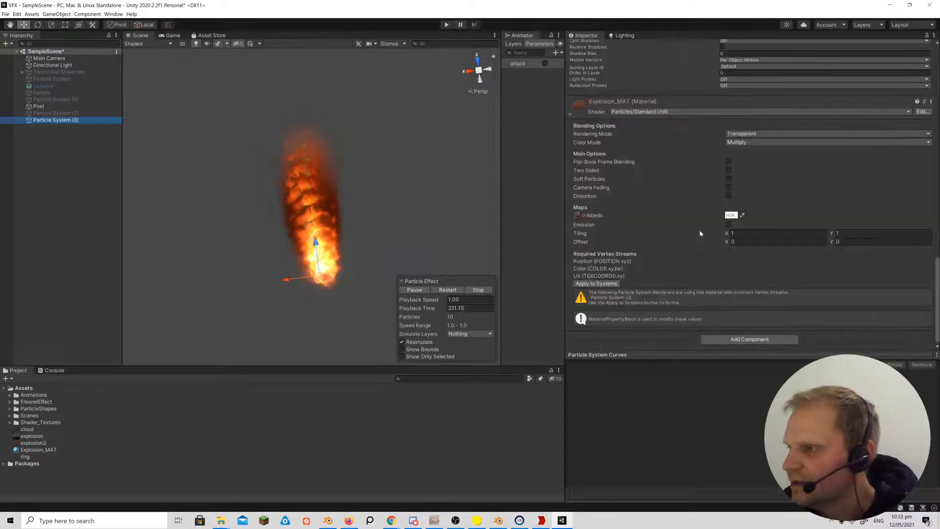
scroll(723, 196, "up", 3)
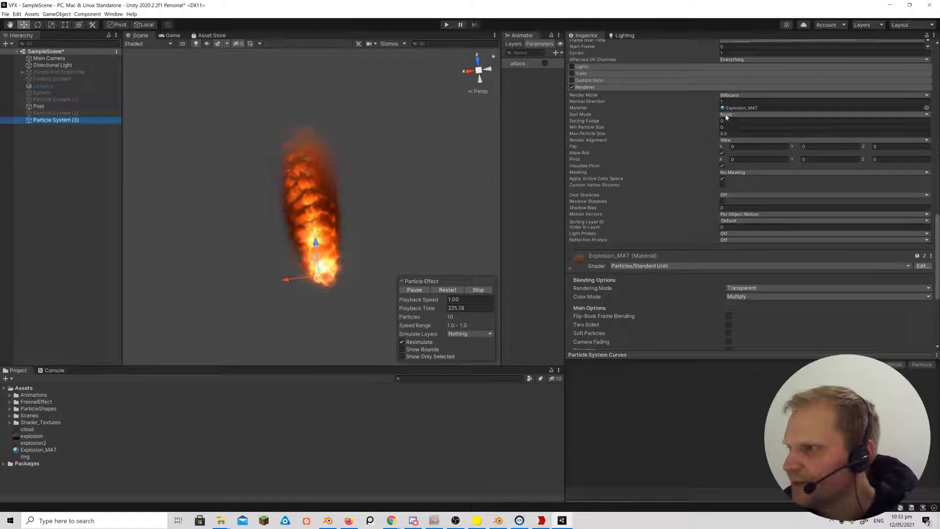
left_click(735, 141)
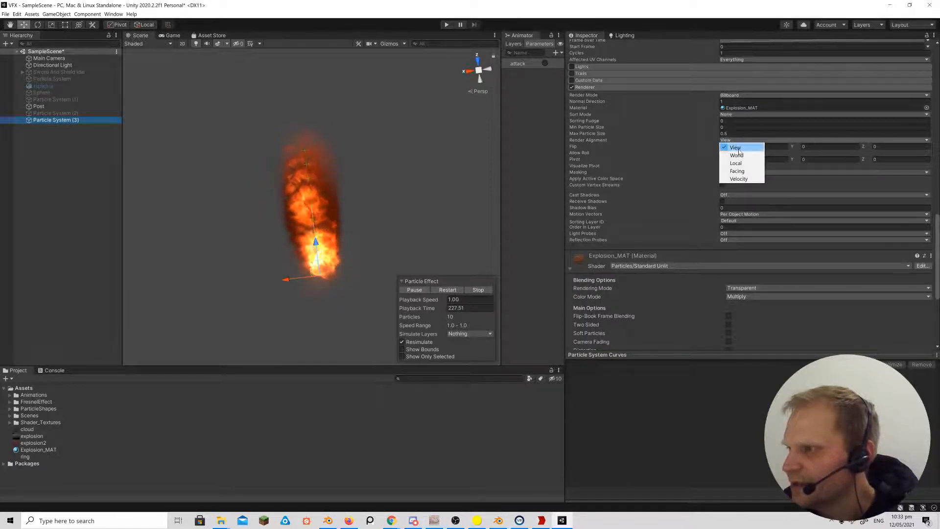
left_click(732, 114)
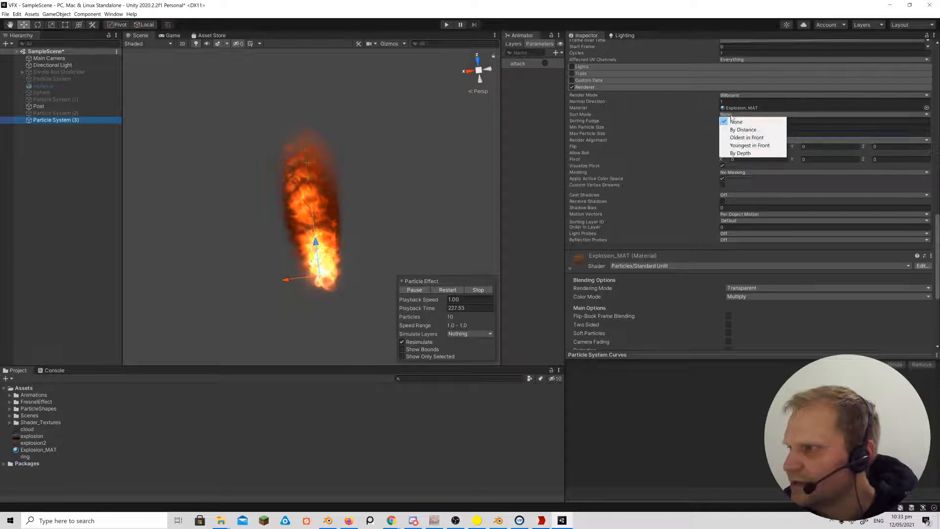
left_click(747, 145)
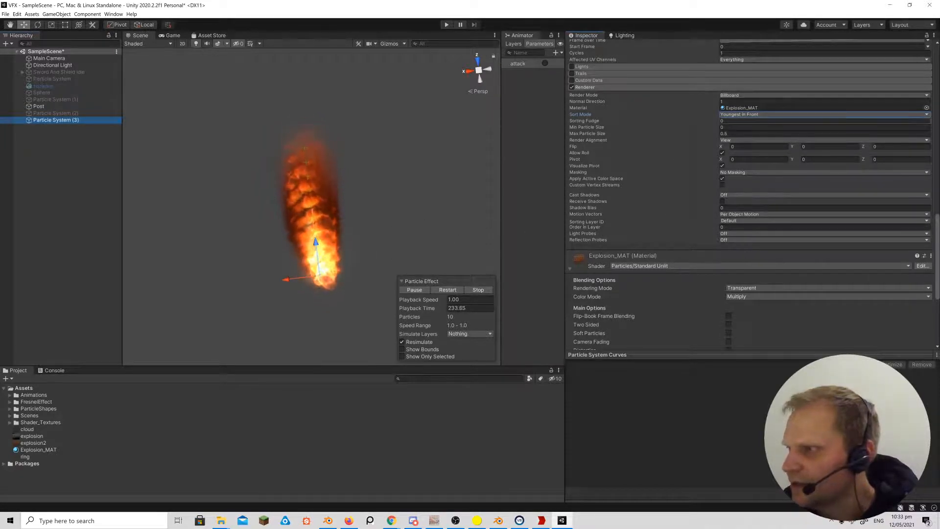
left_click(740, 116)
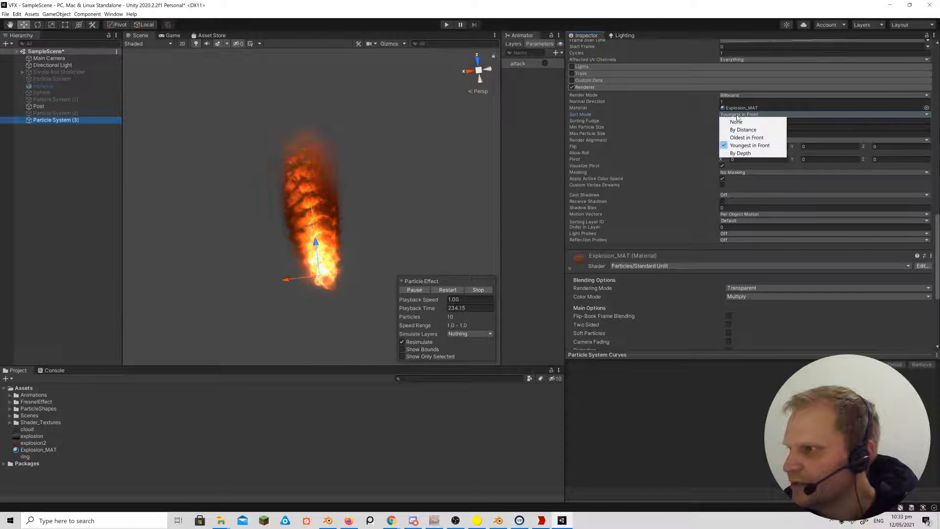
left_click(746, 138)
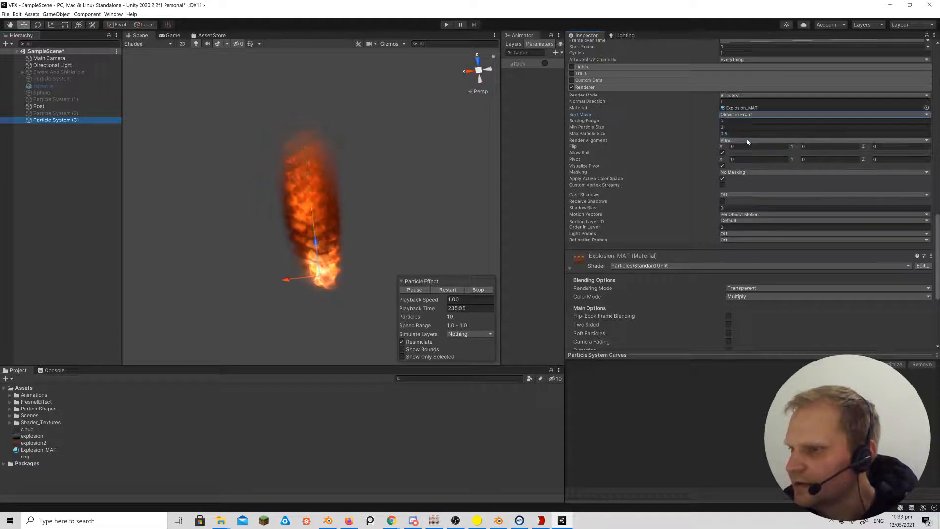
left_click(740, 116)
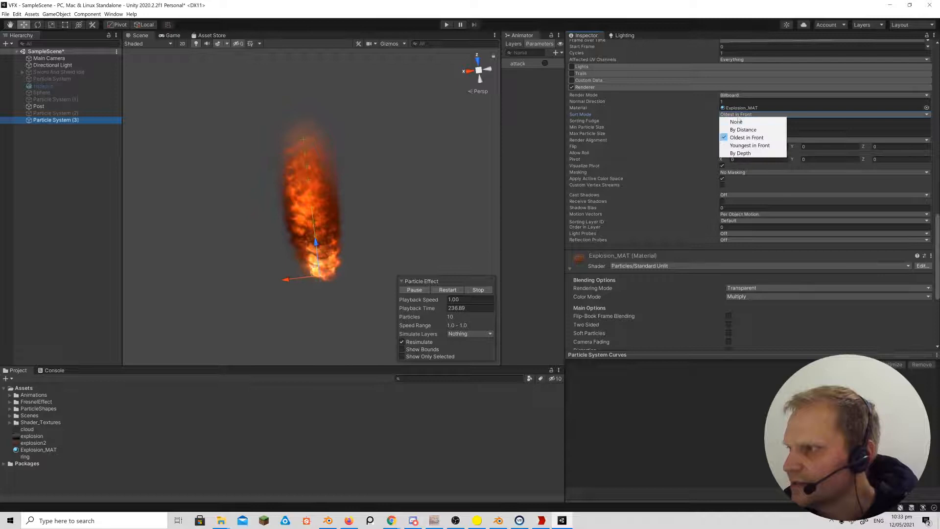
left_click(750, 146)
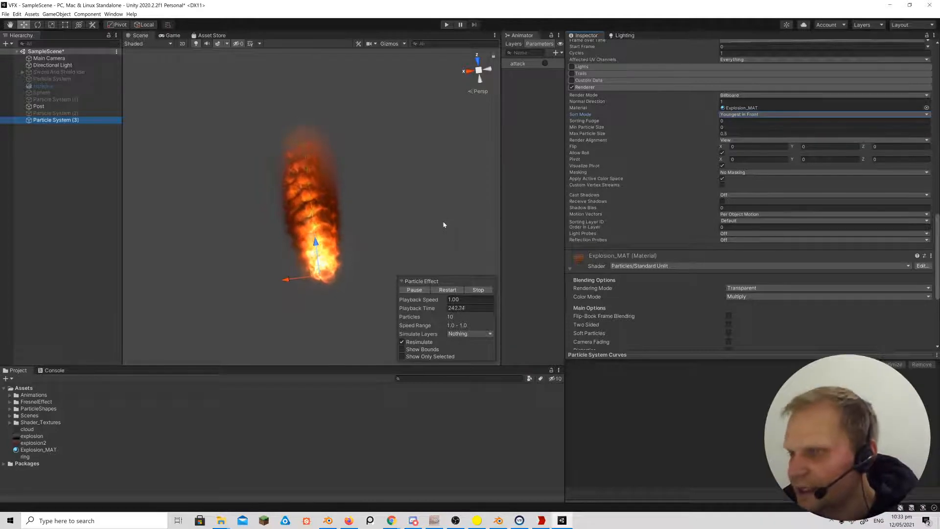
Set the start size to random between the constants 1 and 2, turn off looping, and preview the effect.
scroll(751, 215, "up", 15)
scroll(750, 215, "up", 3)
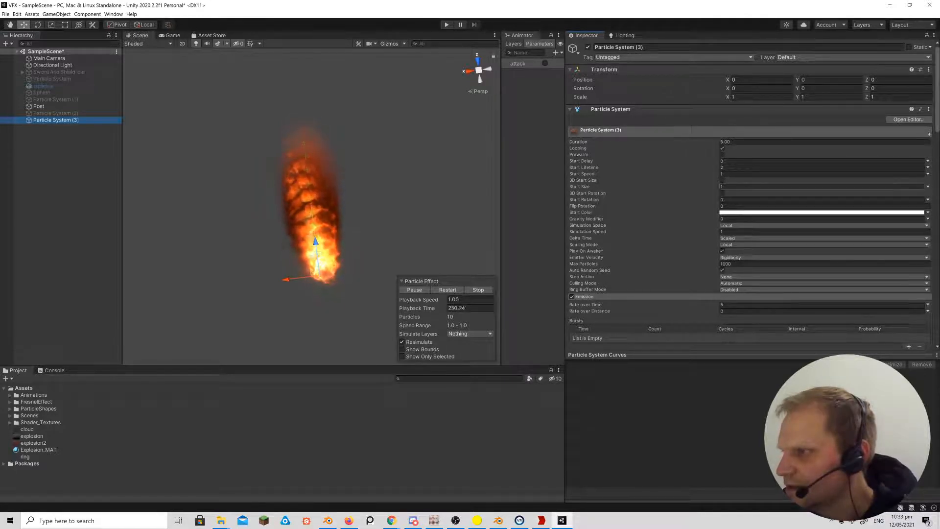
left_click(927, 188)
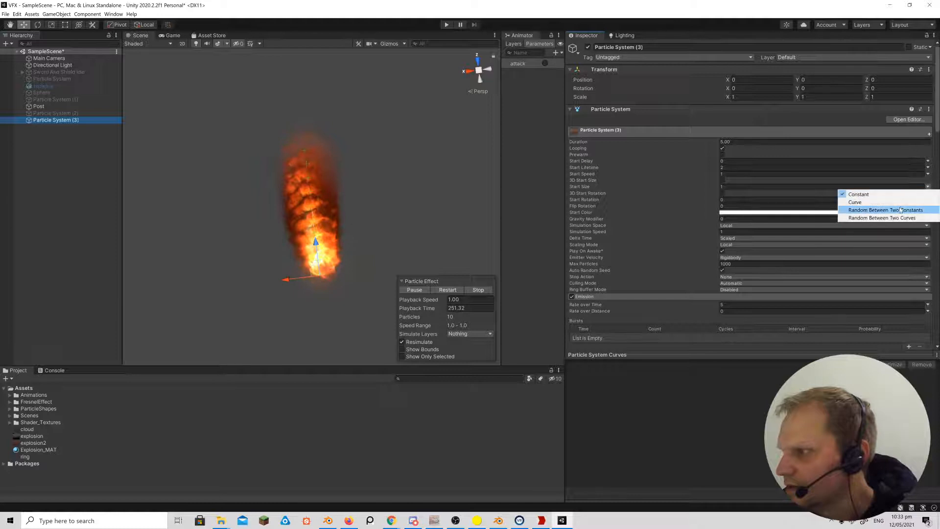
left_click(881, 209)
type("2")
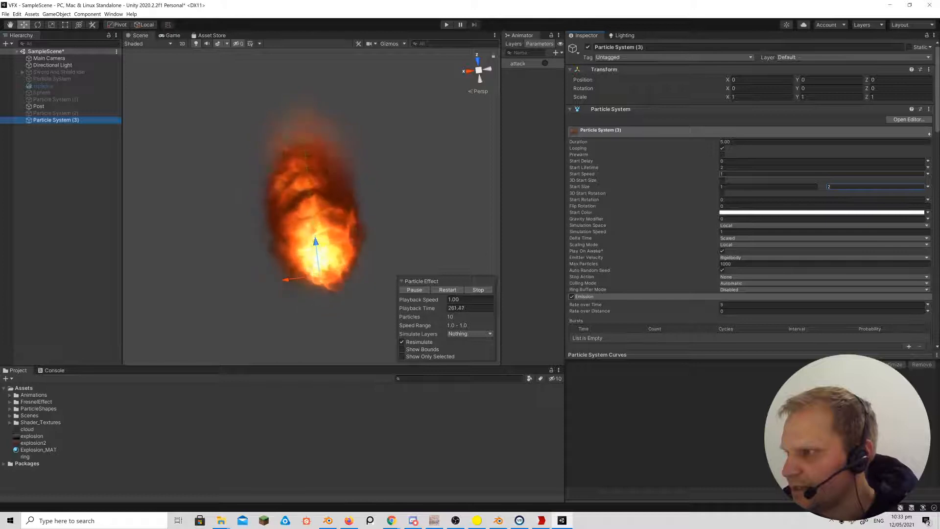
left_click(721, 148)
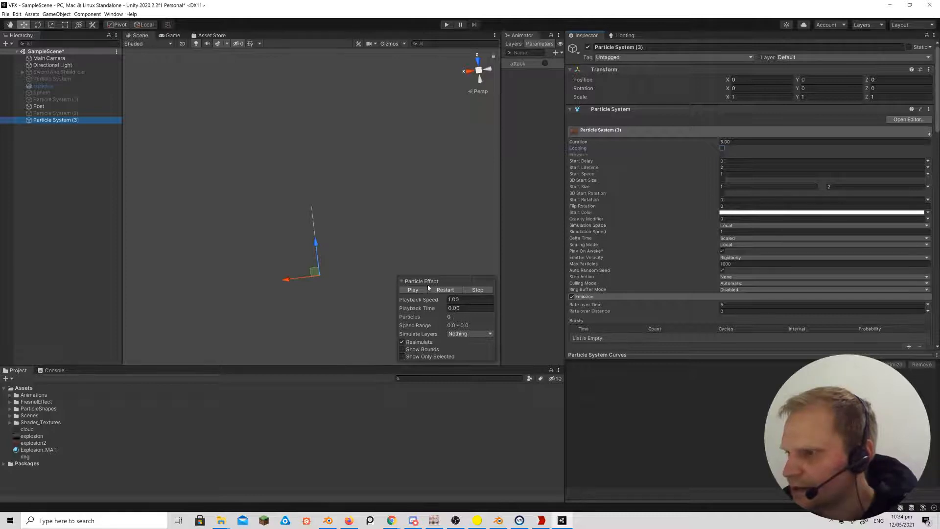
left_click(413, 290)
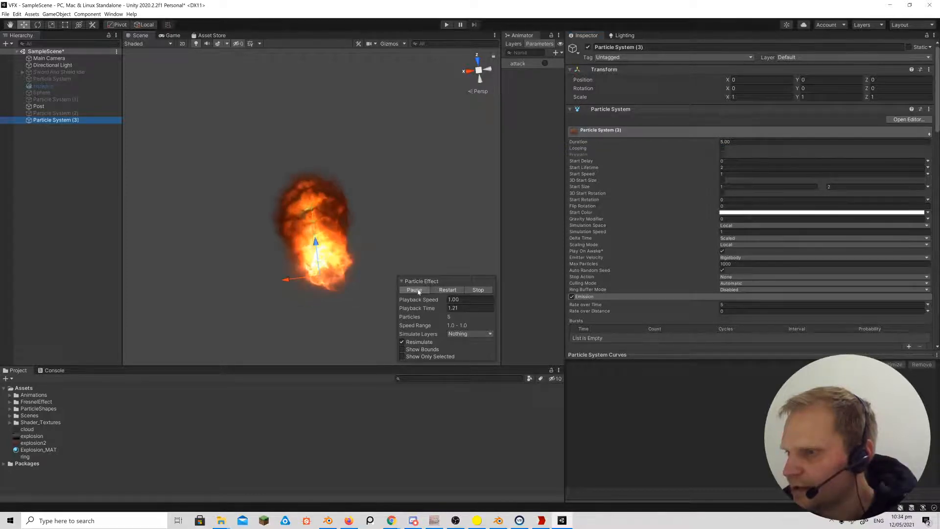
Try a particle system duration of 0.2 and preview the effect.
left_click_drag(735, 142, 699, 141)
type(".2")
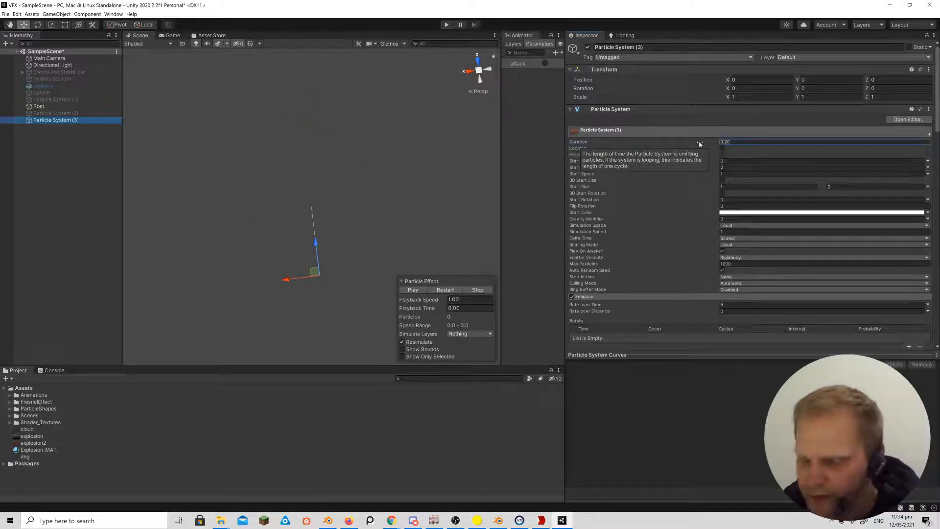
key("Return")
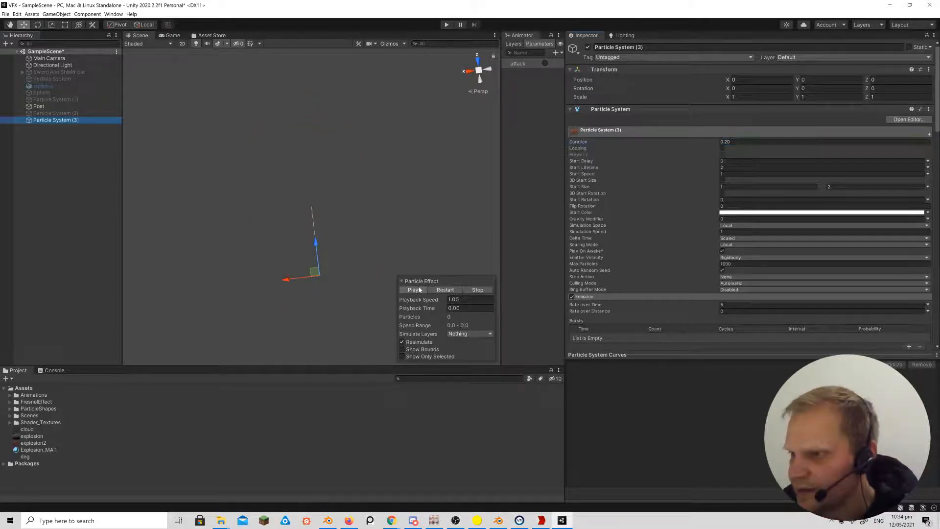
left_click(419, 290)
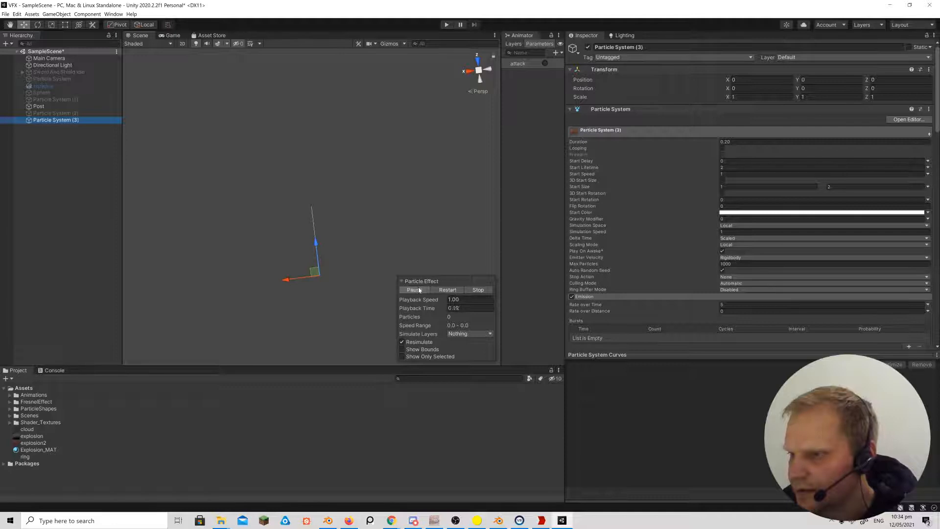
left_click(445, 290)
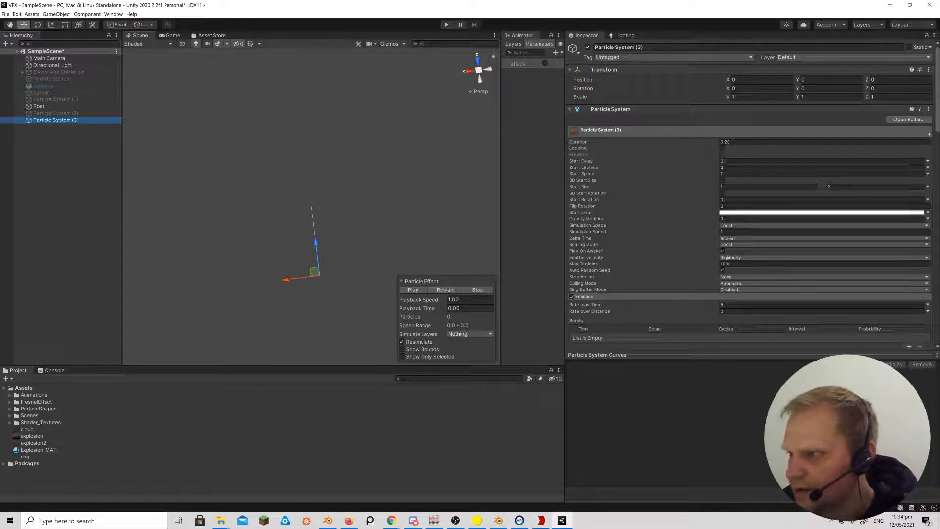
Set the particle system's duration to 0.5 and replay the explosion several times to check it.
left_click(699, 143)
type("0.5")
key("Return")
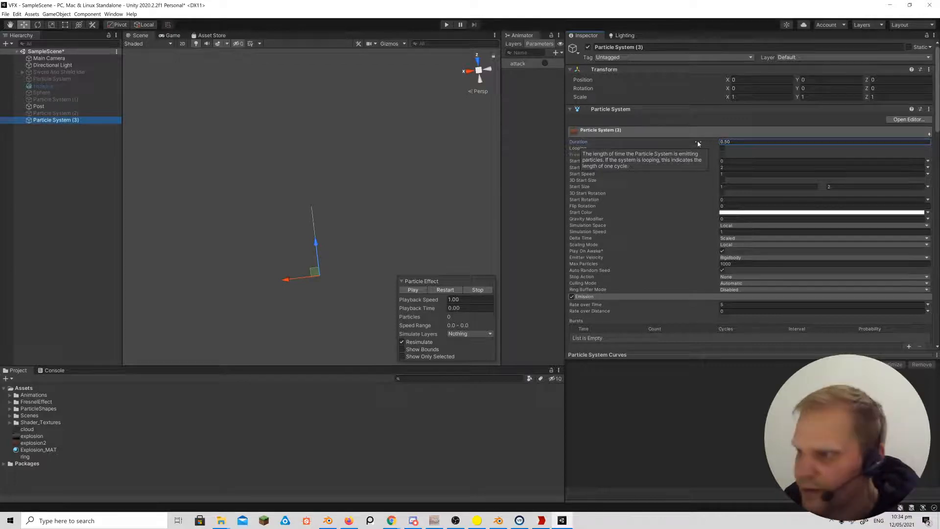
left_click(447, 290)
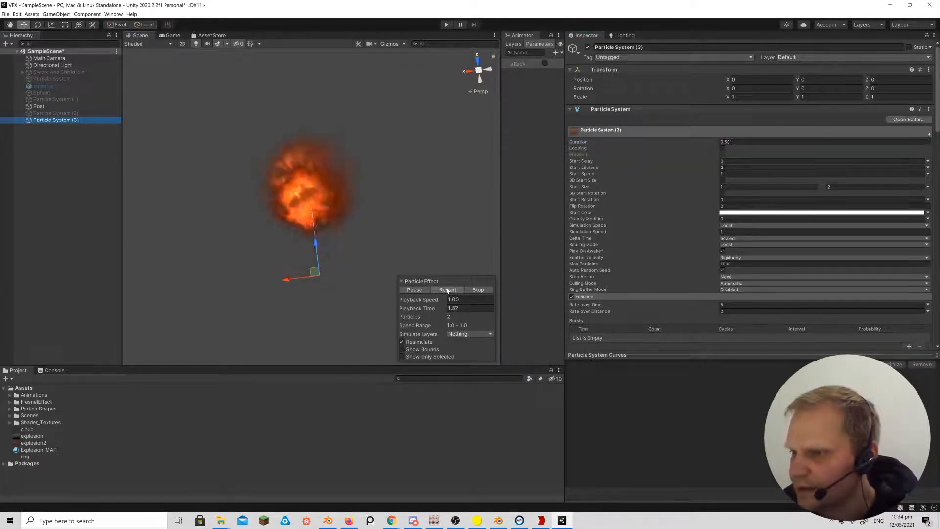
left_click(447, 291)
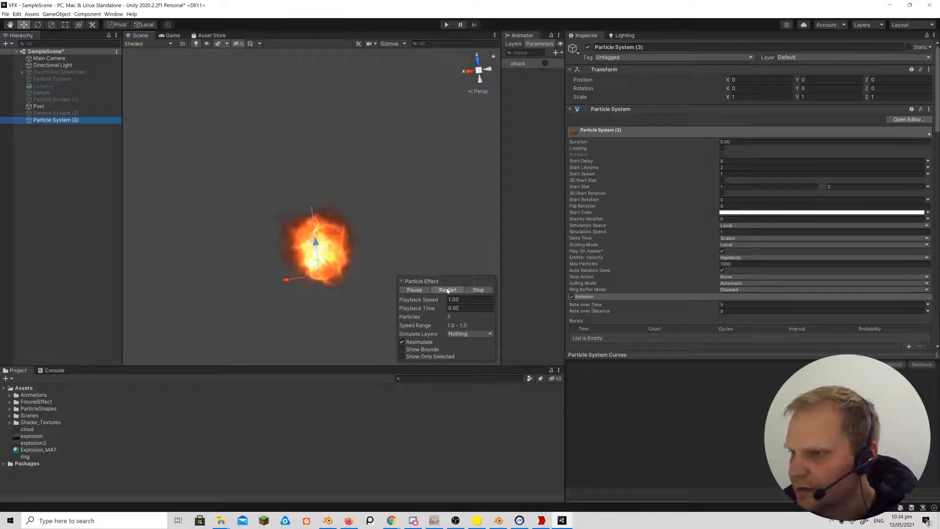
left_click(446, 290)
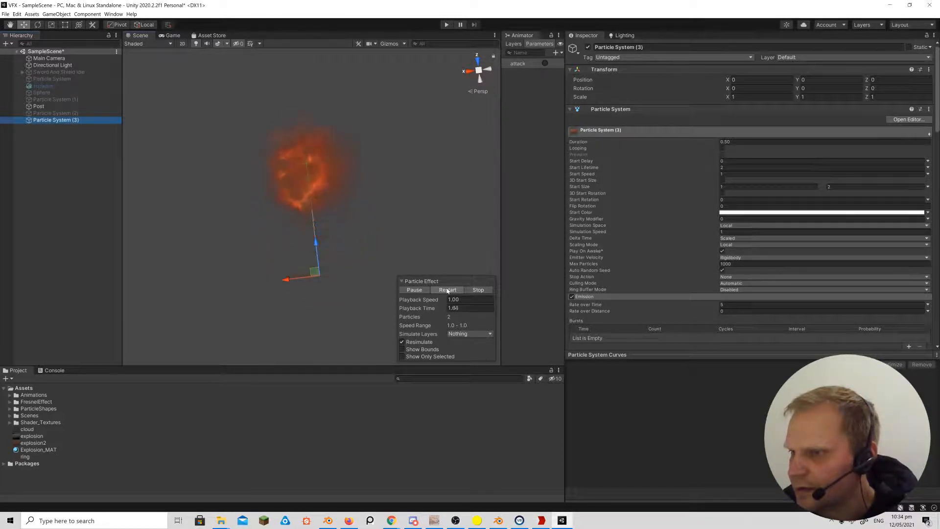
left_click(446, 290)
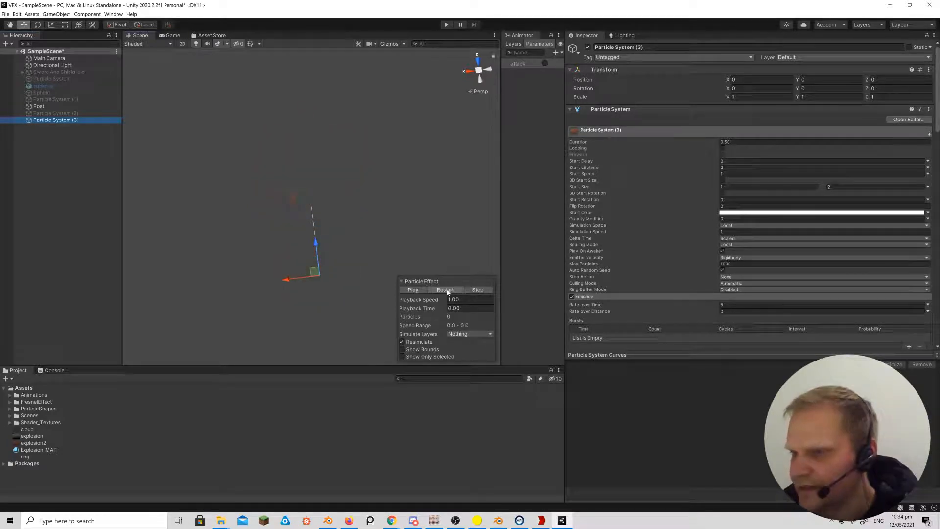
left_click(447, 291)
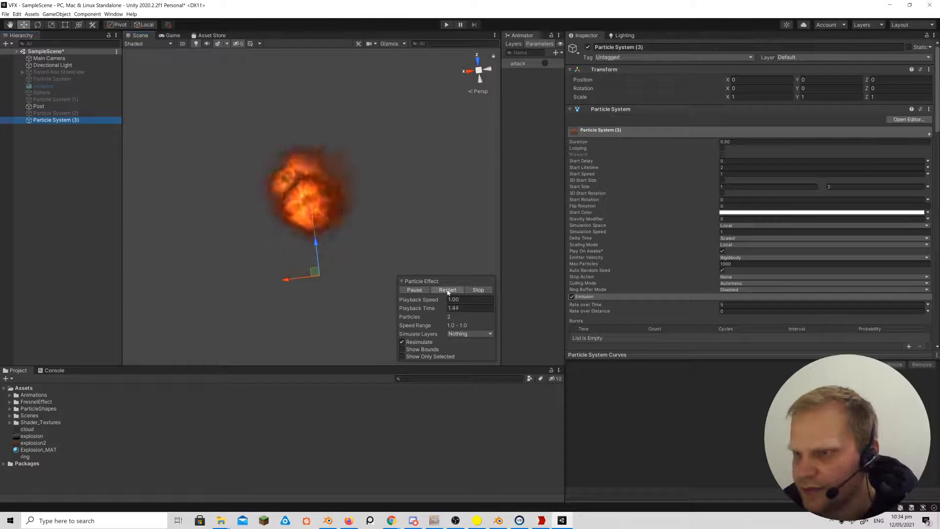
left_click(447, 290)
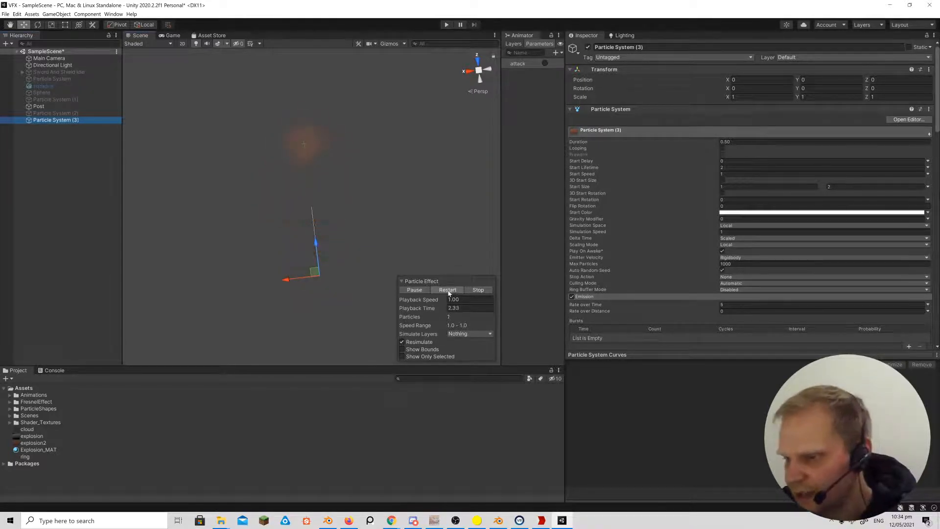
left_click(447, 291)
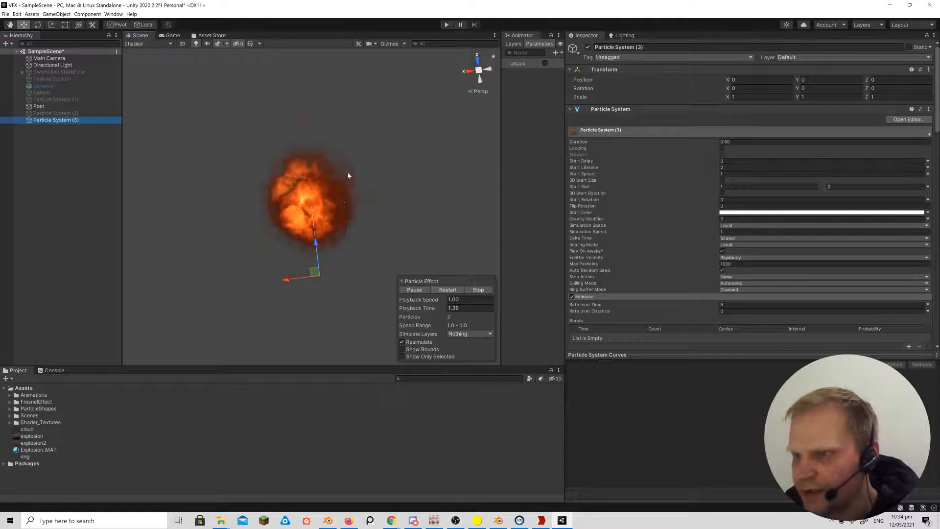
Override the explosion2 texture's import settings for PC, Mac & Linux Standalone with a max size of 512 and apply them.
left_click(33, 443)
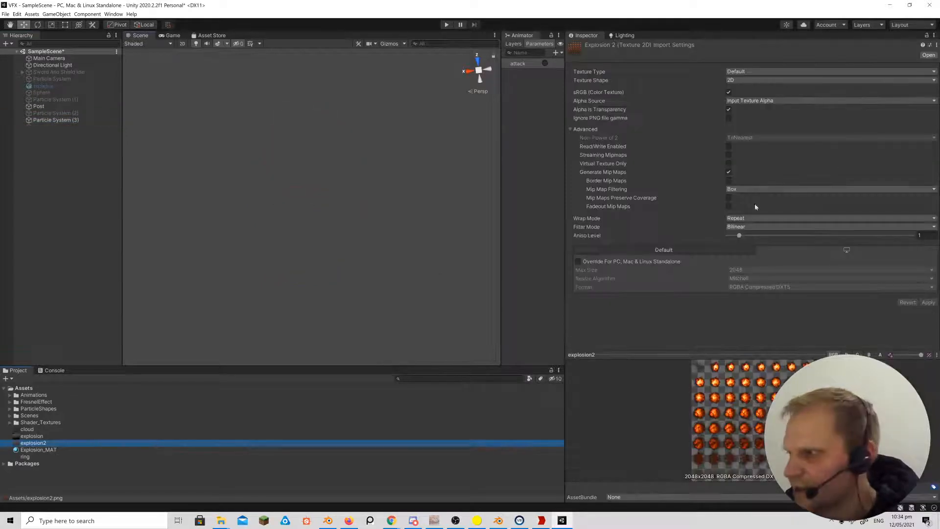
left_click(579, 262)
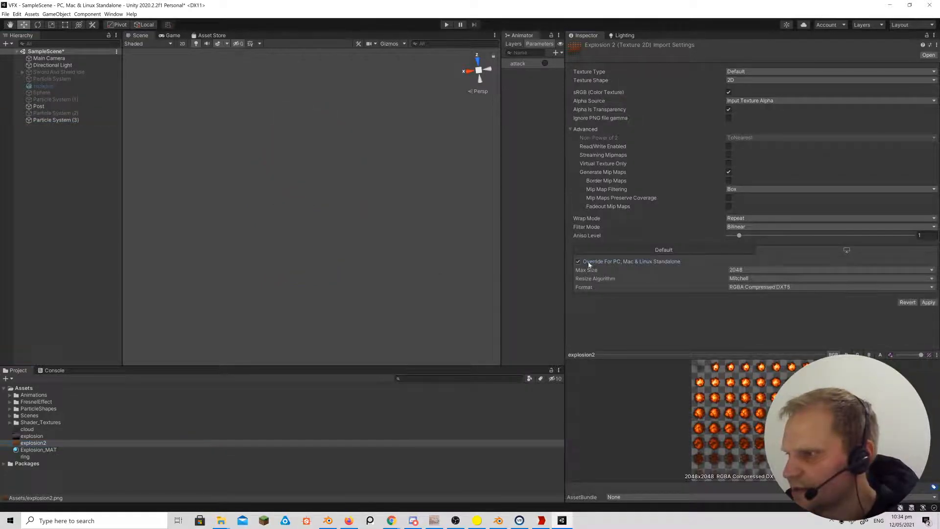
left_click(748, 270)
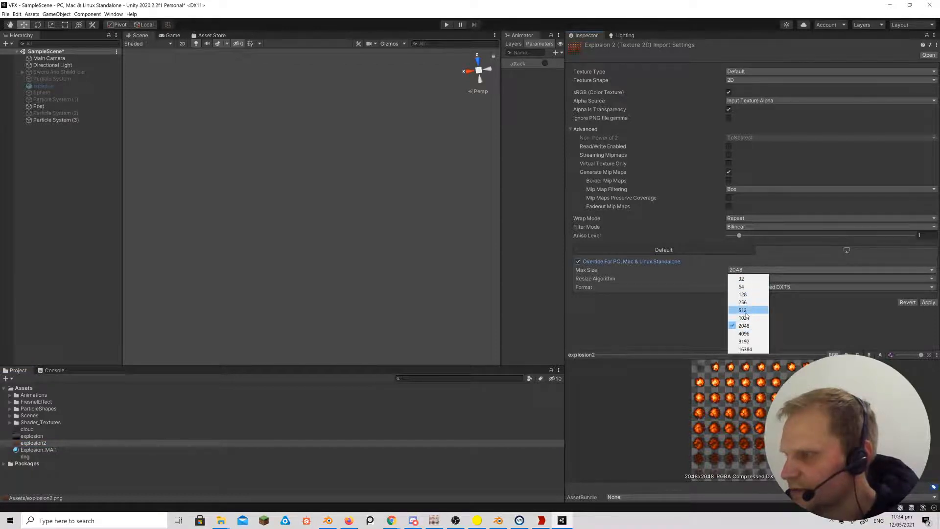
left_click(751, 311)
left_click(927, 302)
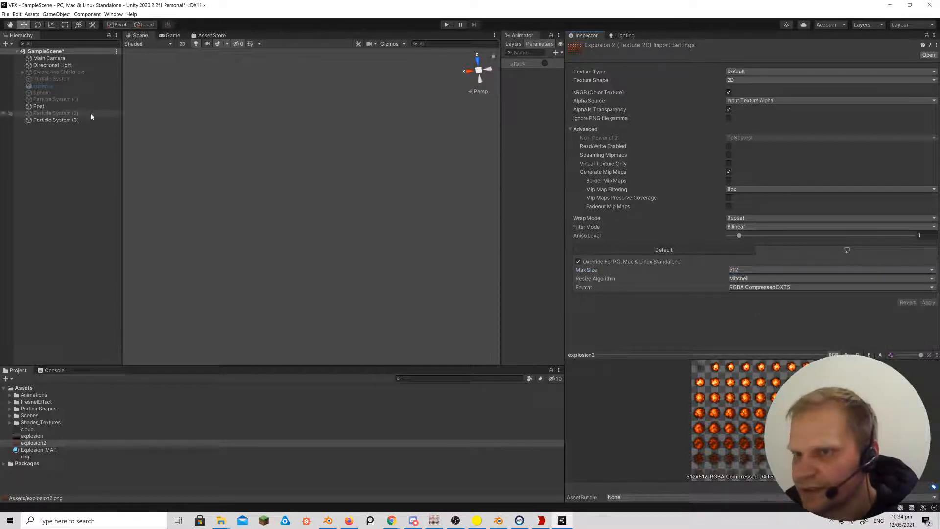
Replay the explosion effect of Particle System (3) and look through its Emission, Shape, Texture Sheet Animation and Renderer settings.
left_click(75, 121)
left_click(443, 290)
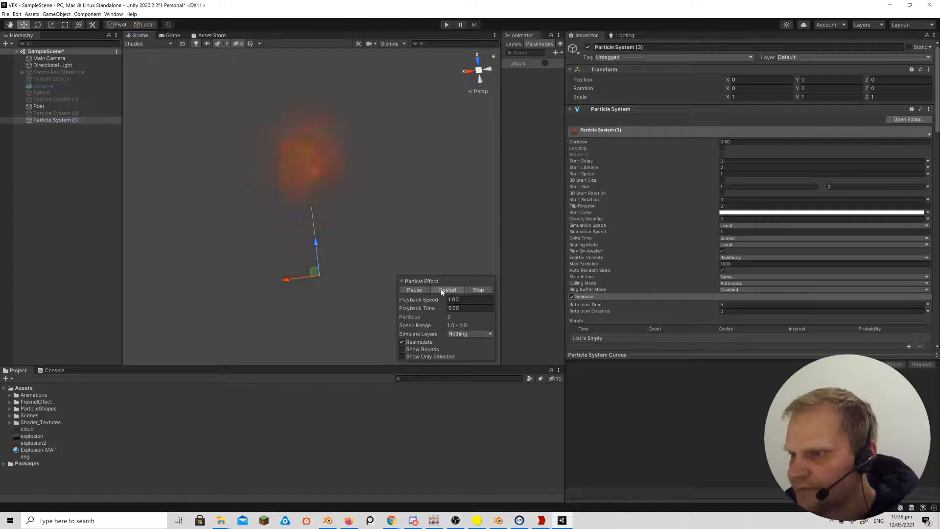
left_click(442, 290)
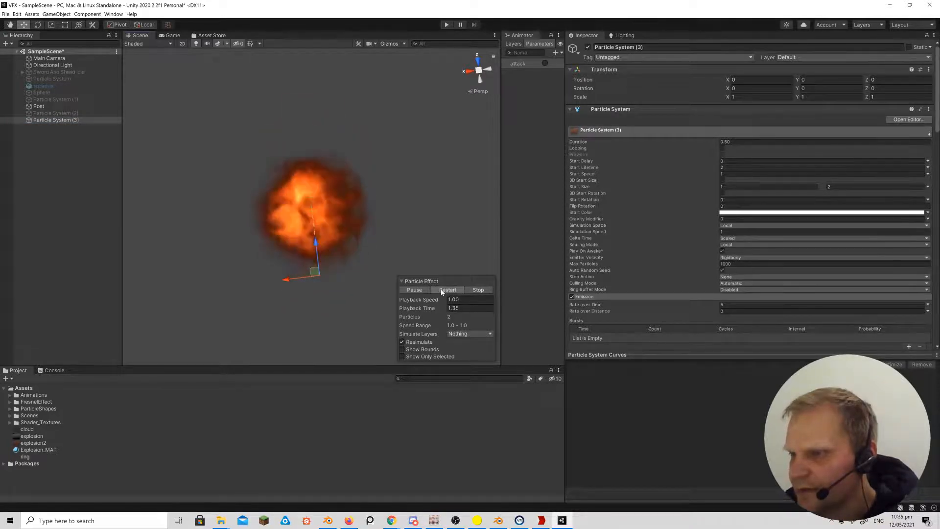
scroll(703, 244, "down", 5)
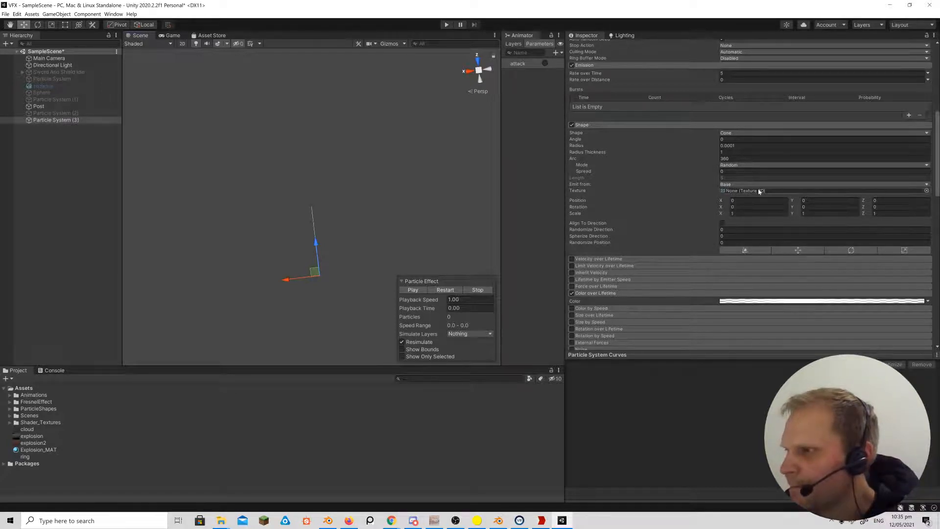
scroll(757, 191, "up", 5)
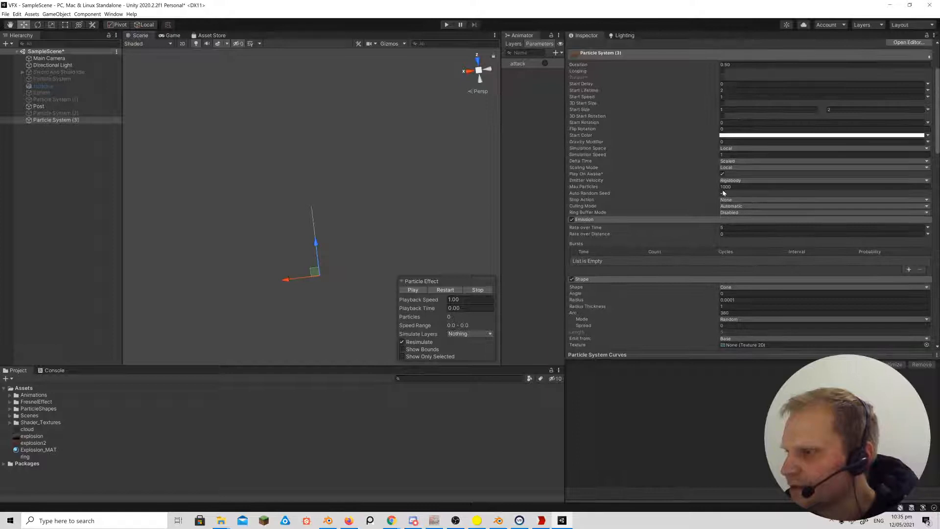
scroll(708, 224, "down", 5)
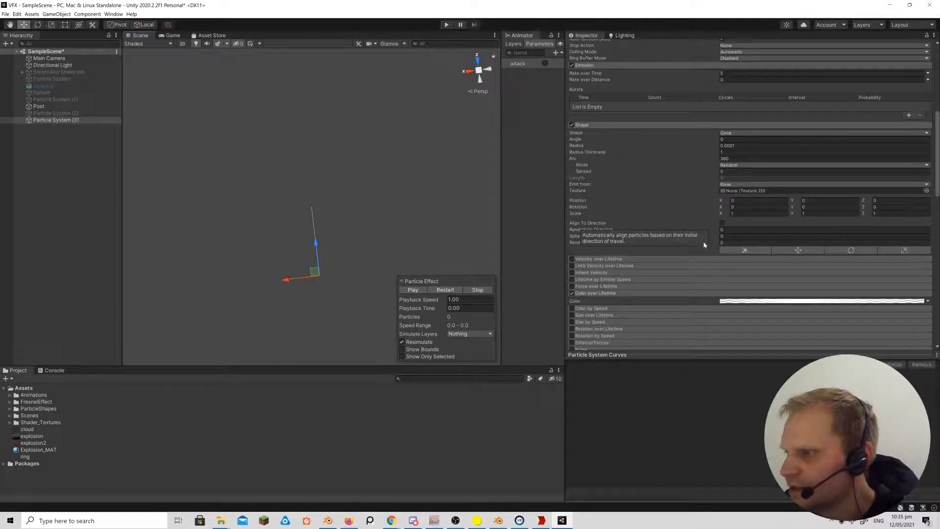
scroll(705, 245, "down", 6)
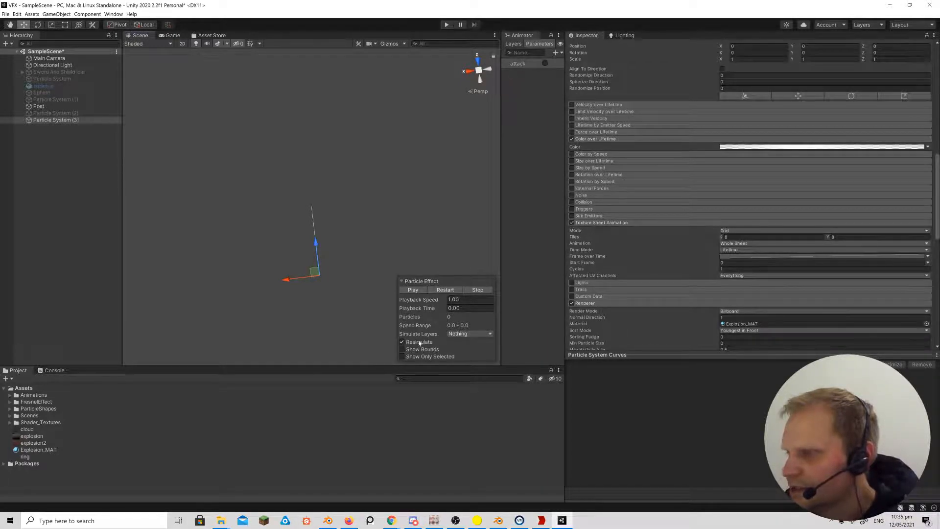
Create an unlit shader named Explosion_Shader in the Assets folder and open it in Visual Studio.
left_click(23, 387)
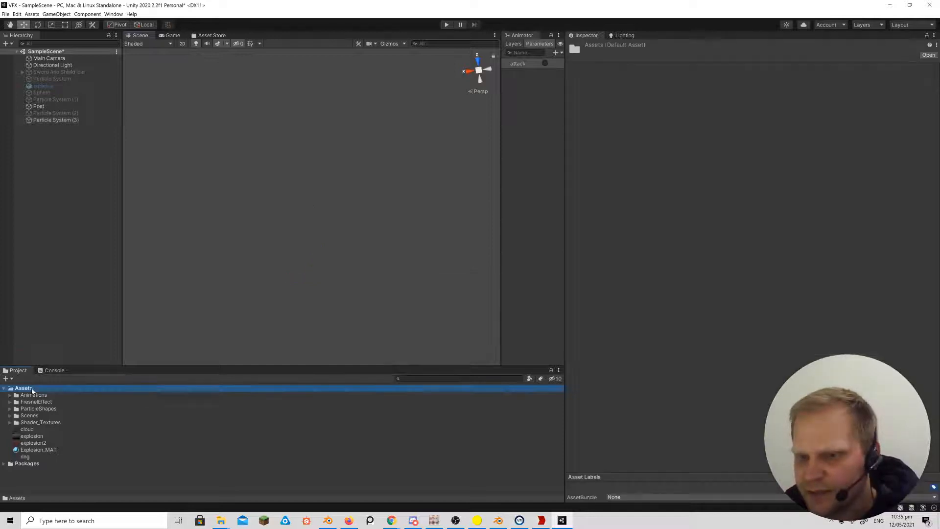
right_click(32, 389)
mouse_move(98, 210)
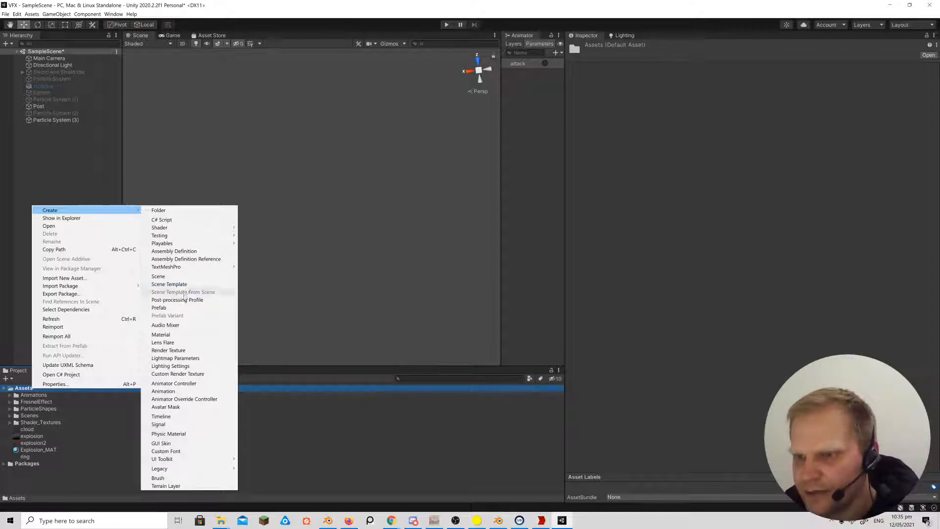
mouse_move(182, 230)
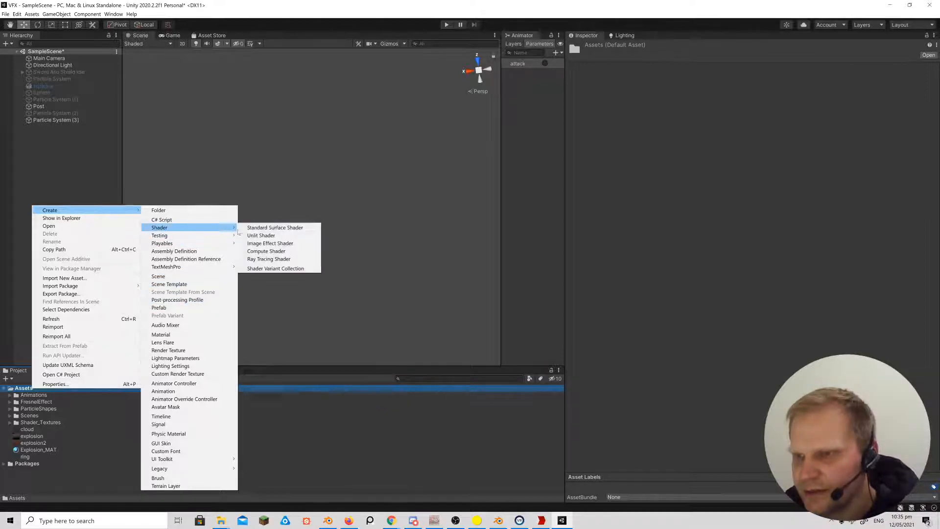
left_click(261, 235)
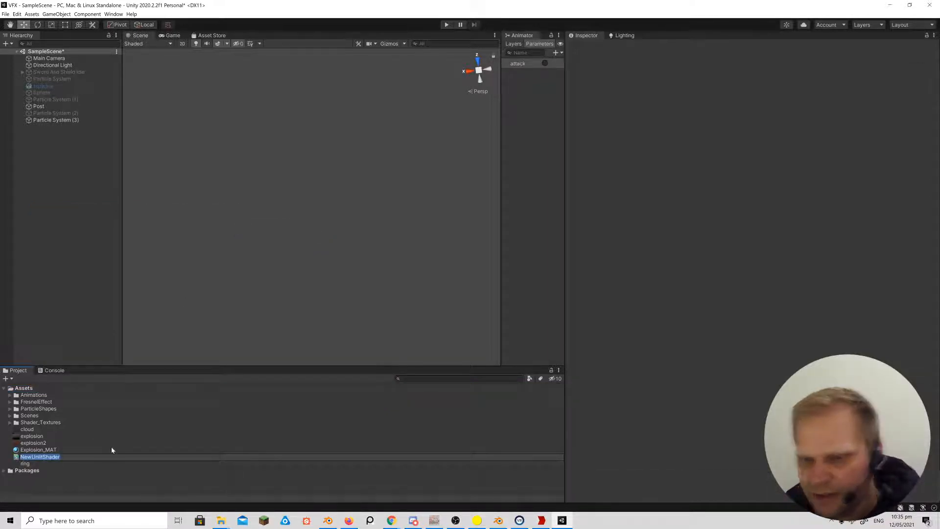
type("Flip")
key("BackSpace")
key("BackSpace")
key("BackSpace")
key("BackSpace")
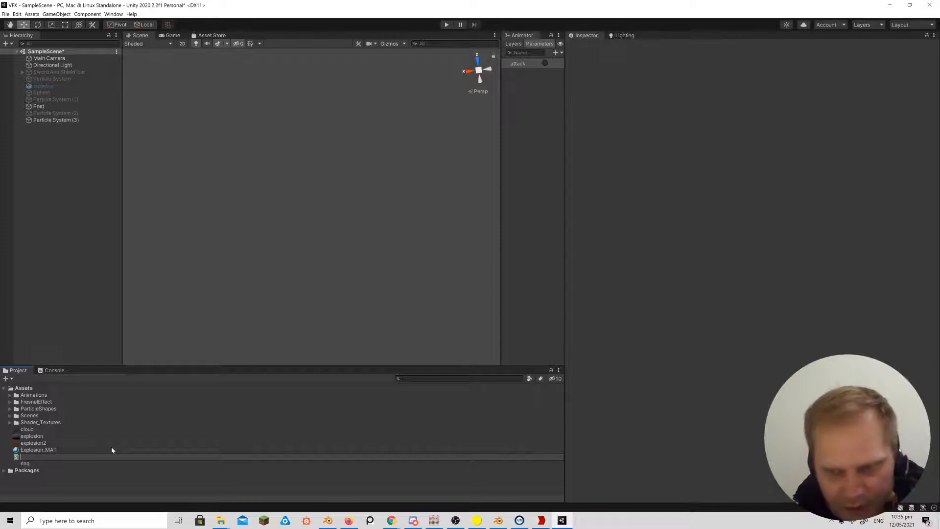
type("Explosion")
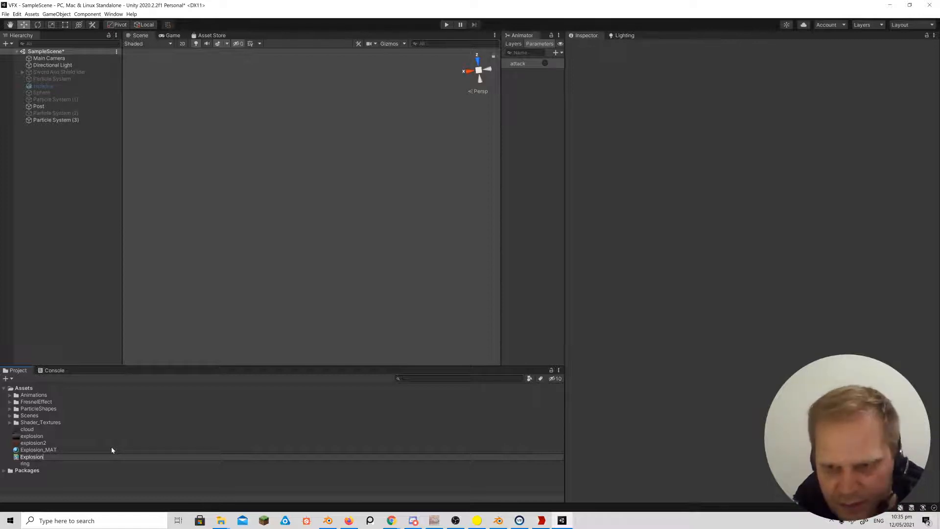
type("_Shader")
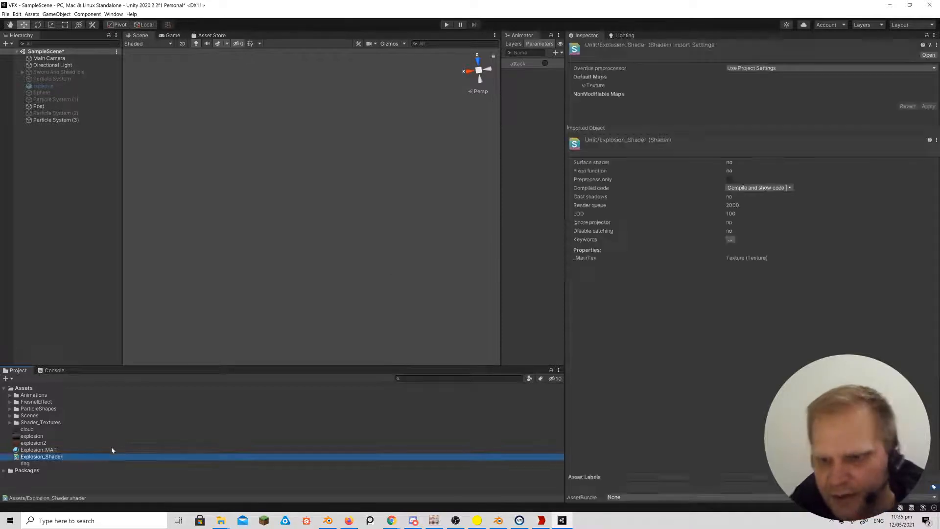
double_click(42, 456)
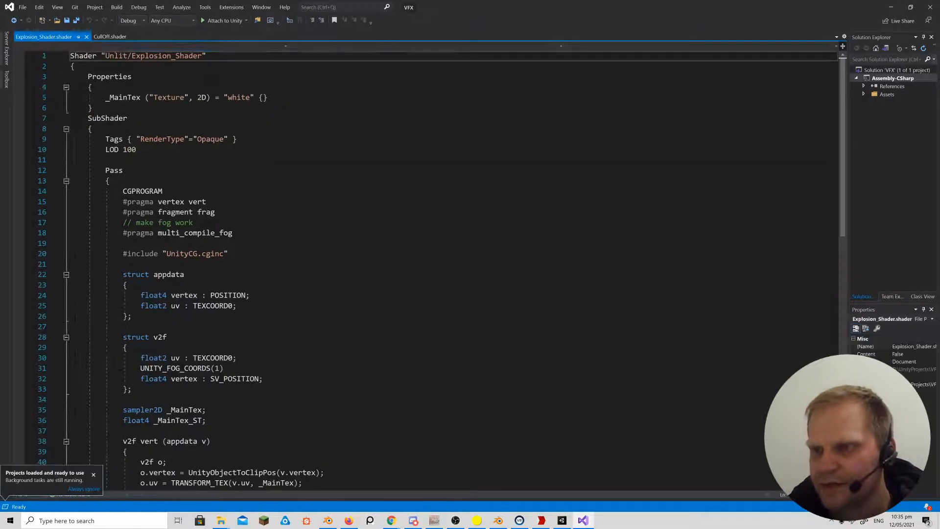
Remove the fog comment, the multi_compile_fog pragma and the UNITY_FOG_COORDS(1) line in the v2f struct.
left_click_drag(234, 233, 70, 223)
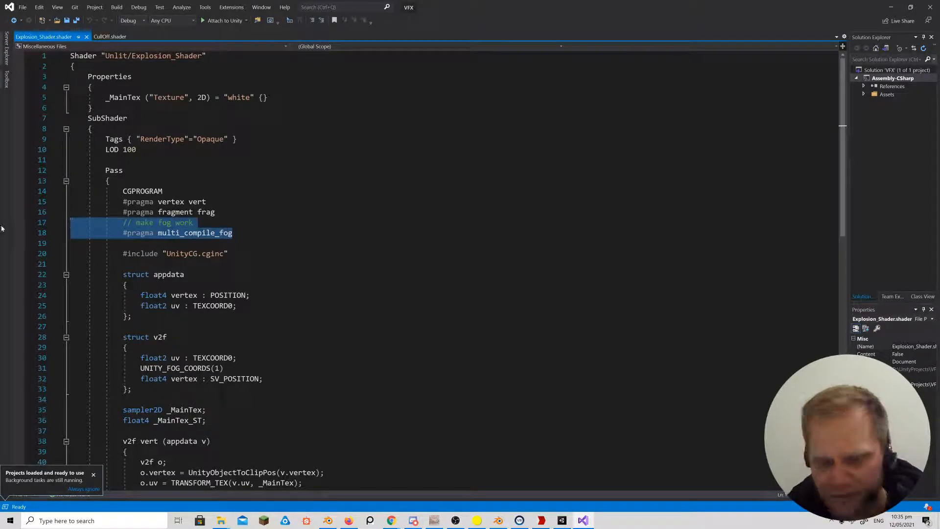
key("Delete")
scroll(441, 269, "down", 6)
scroll(440, 270, "up", 3)
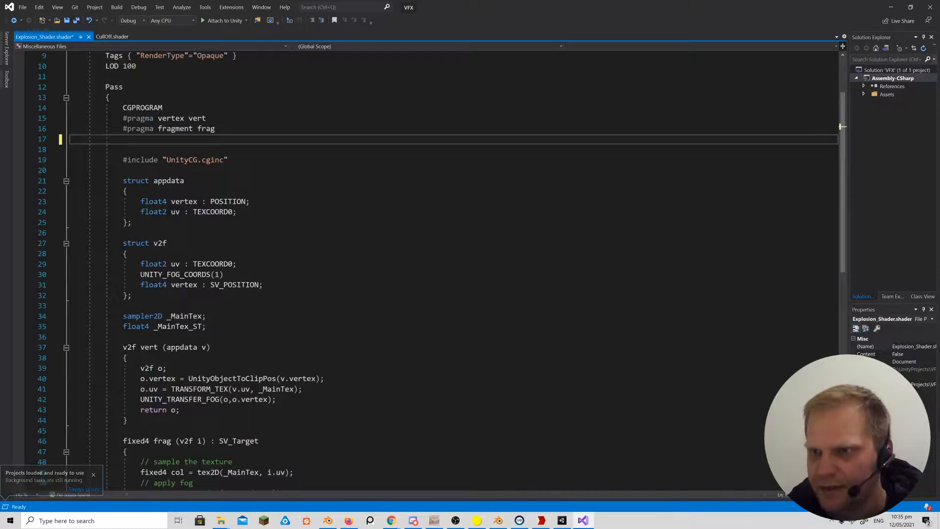
left_click_drag(224, 275, 71, 274)
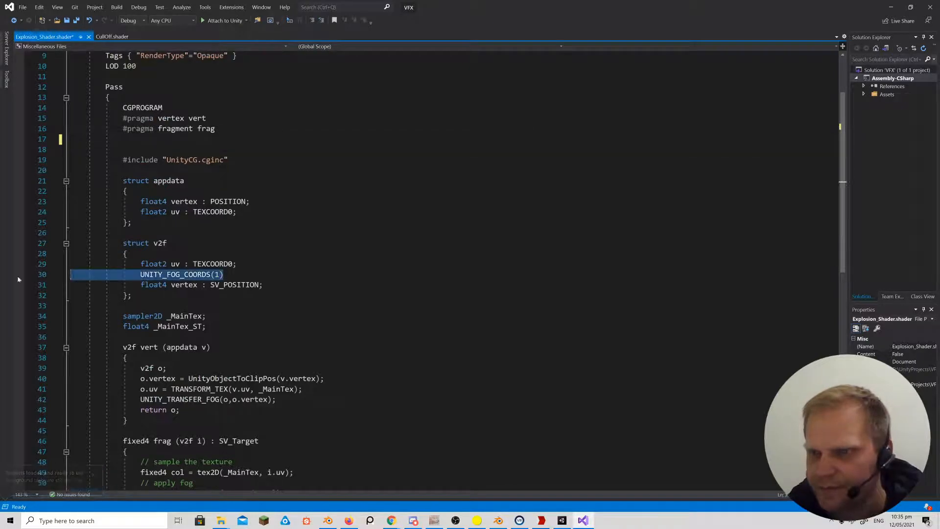
key("Delete")
key("Delete")
key("Left")
Delete the UNITY_TRANSFER_FOG line from the vert function and the apply fog comment and UNITY_APPLY_FOG line from the frag function.
scroll(18, 279, "down", 5)
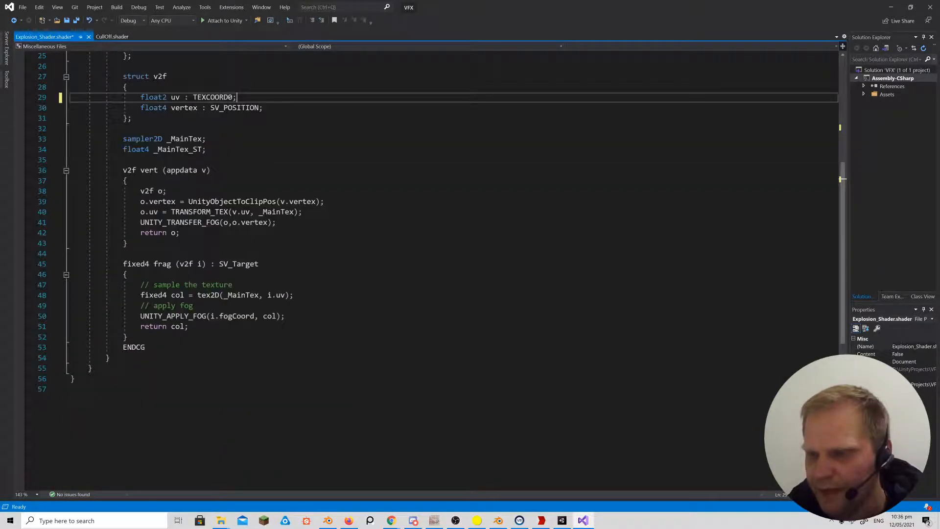
left_click_drag(276, 223, 70, 222)
key("Delete")
key("Delete")
key("Left")
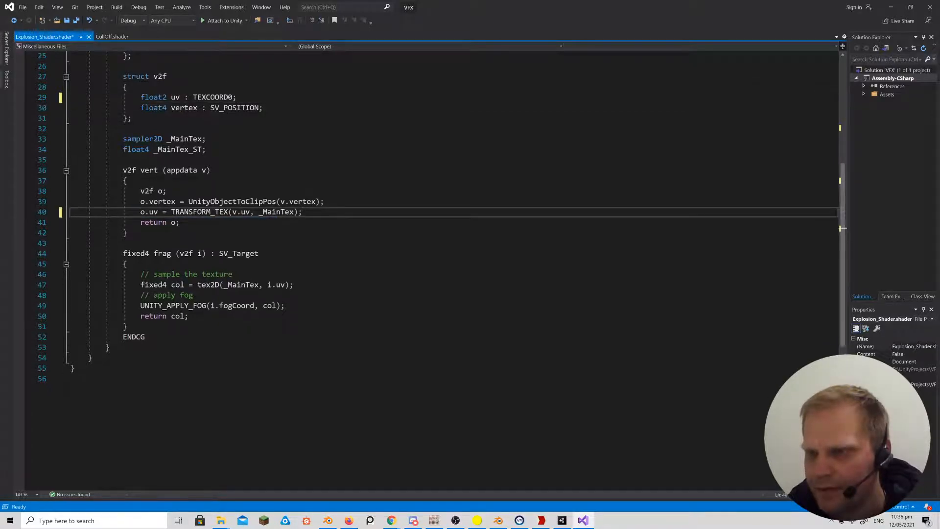
left_click_drag(284, 305, 70, 294)
key("Delete")
key("Delete")
key("Left")
Change the SubShader tags to "RenderType"="Transparent" and add "Queue" = "Transparent".
scroll(431, 269, "up", 8)
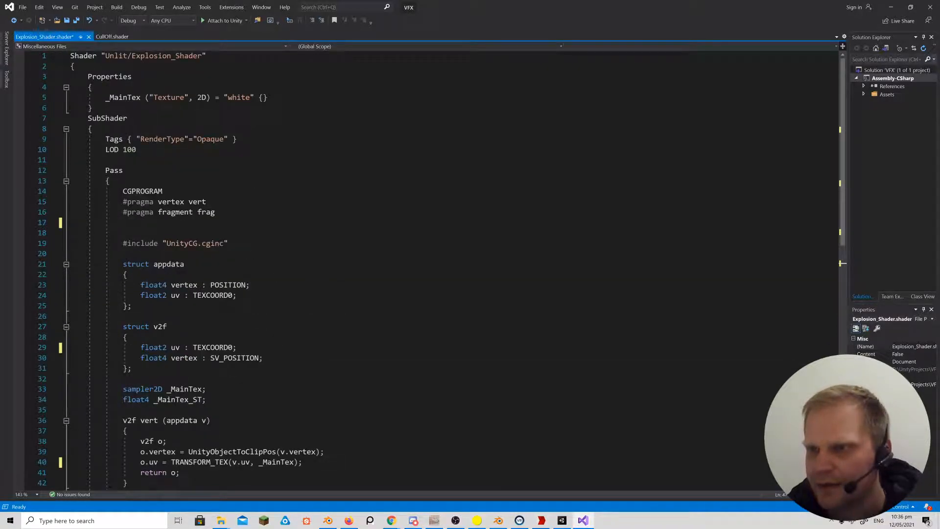
left_click_drag(223, 139, 197, 139)
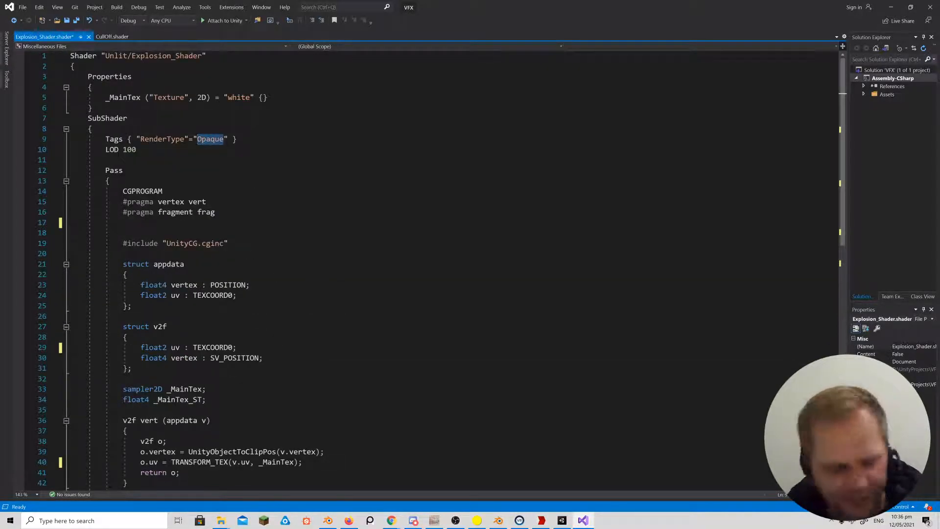
type("Transparent\" \"Que")
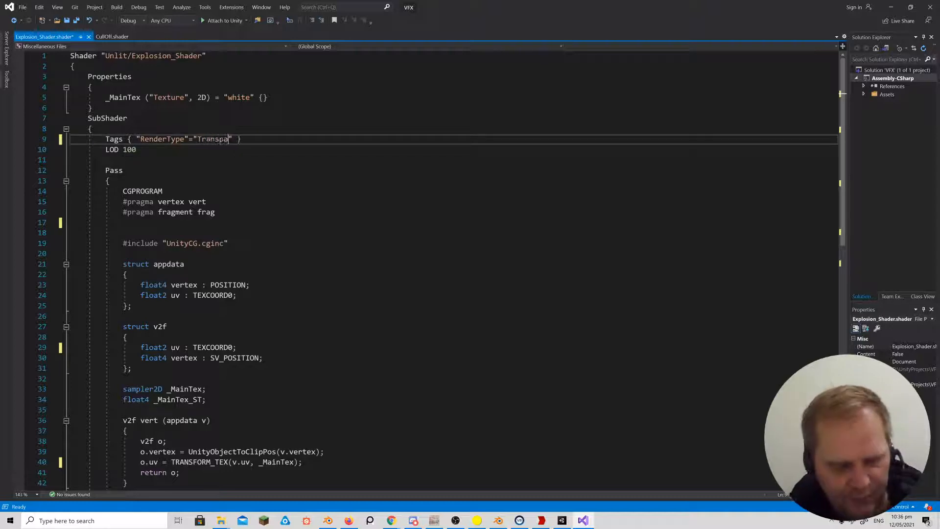
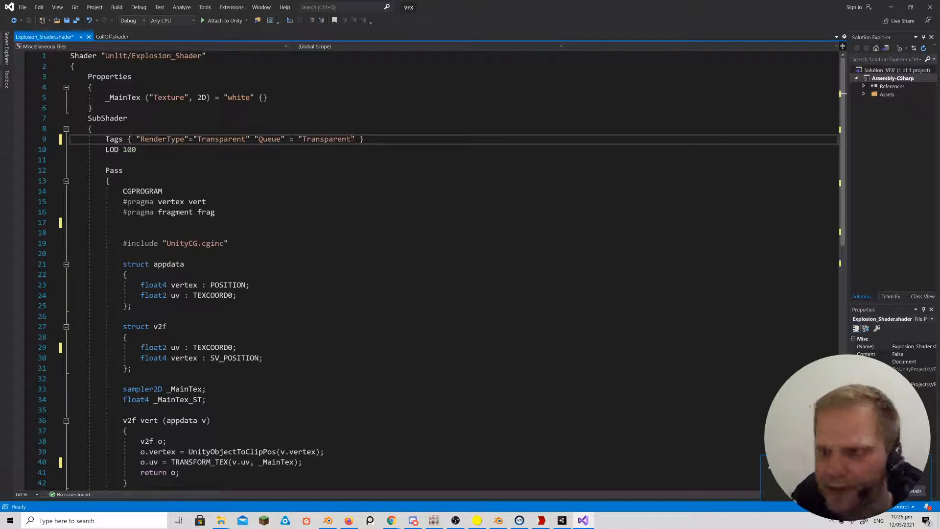
Add the line Blend One OneMinusSrcAlpha below the SubShader's Tags line.
key("Return")
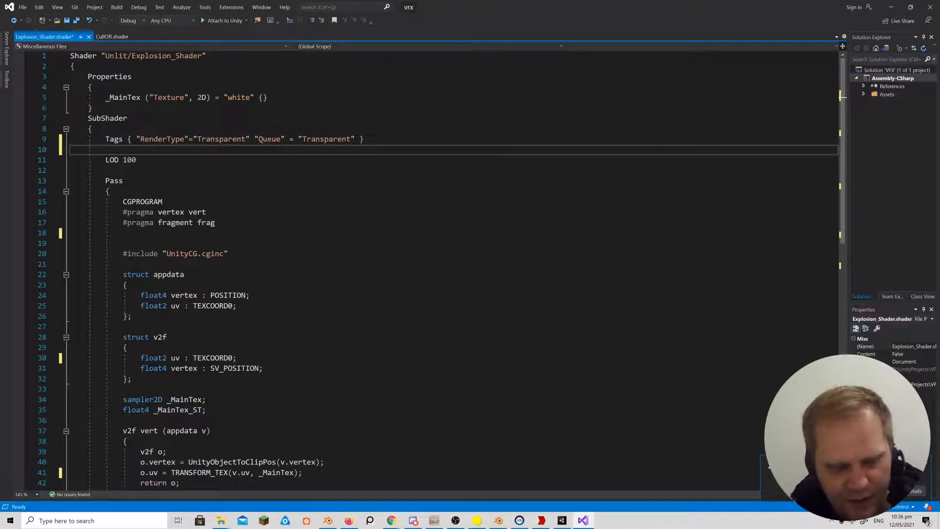
type("Bl")
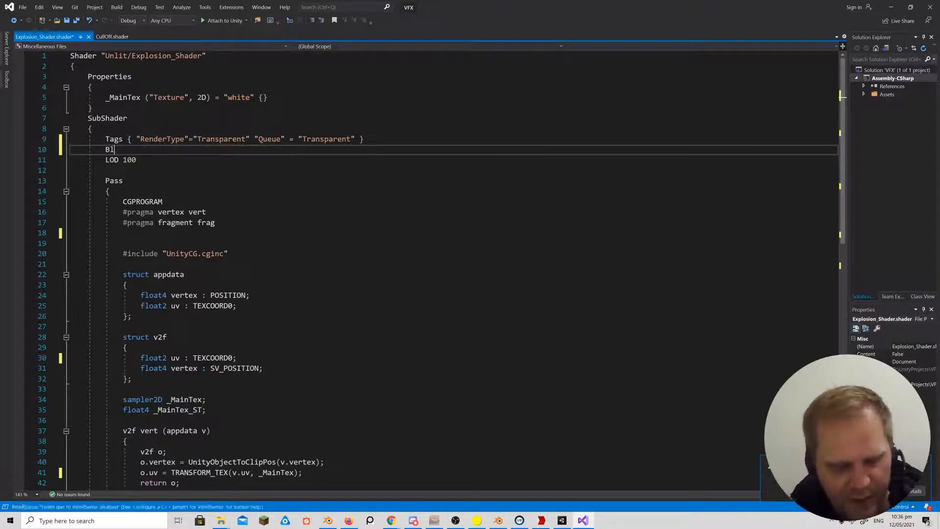
type("end One ")
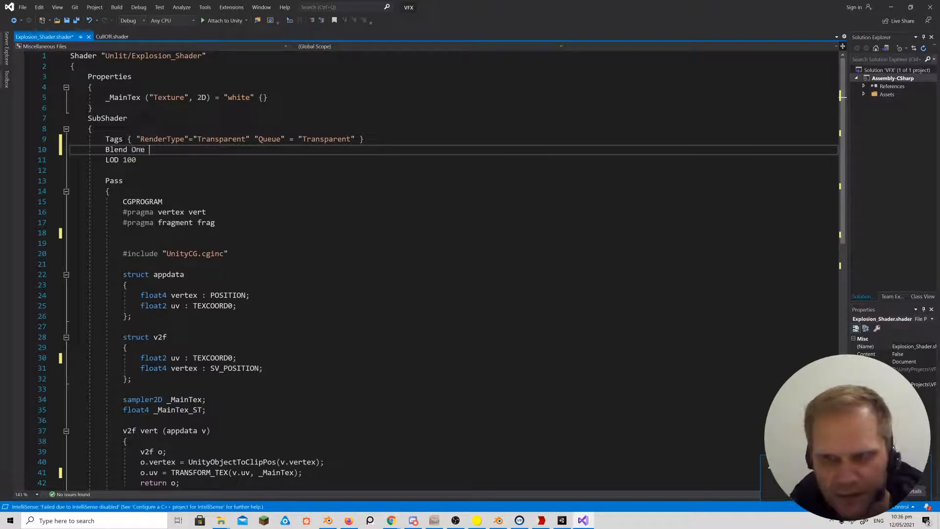
type("OneMinusSrcAlpha")
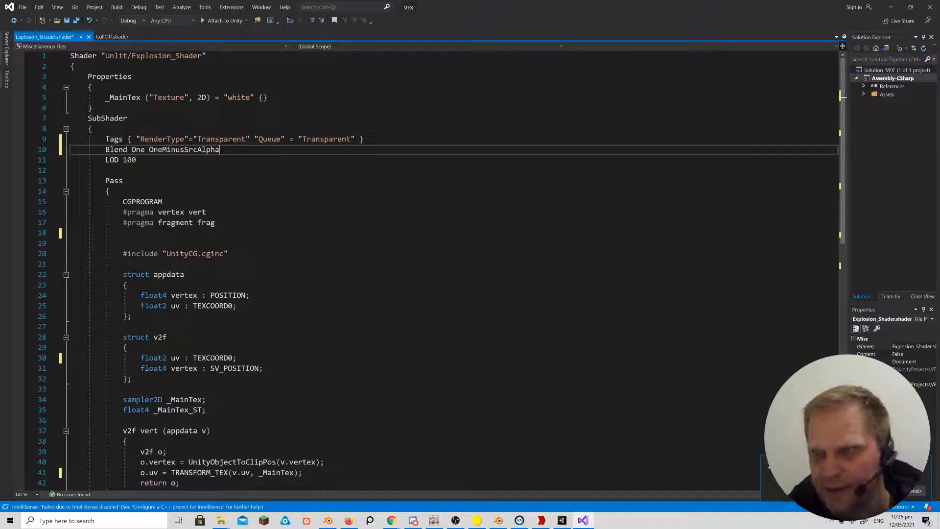
Insert the comment //Blend Add on its own line above the Blend statement.
left_click(363, 139)
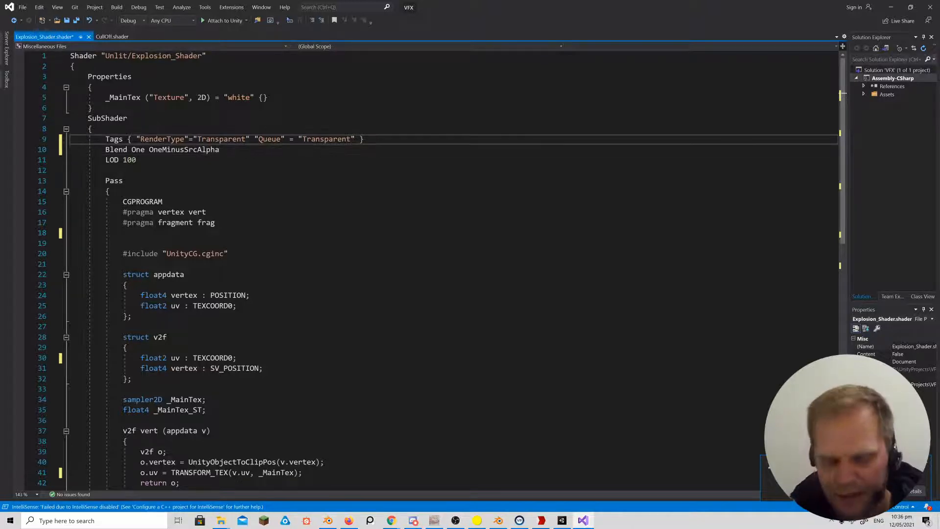
key("Return")
type("//")
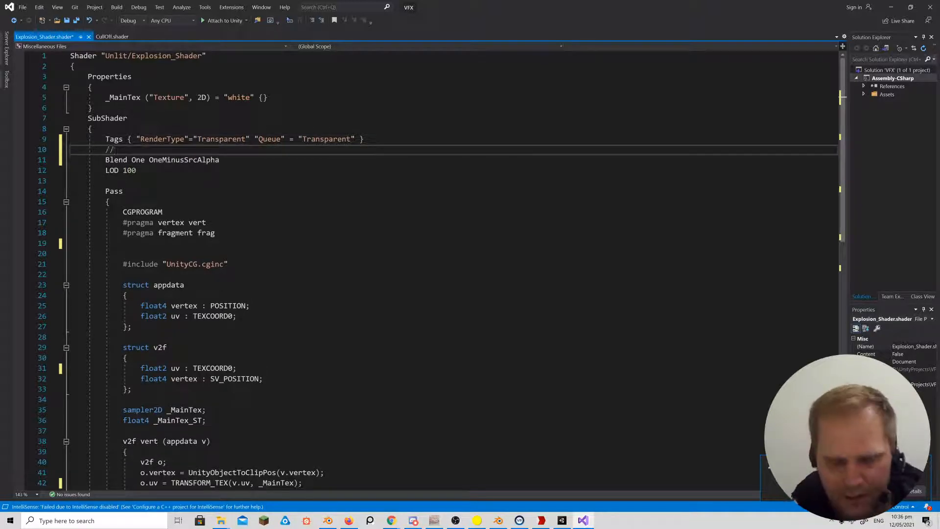
type("Blend a")
key("BackSpace")
type("Add")
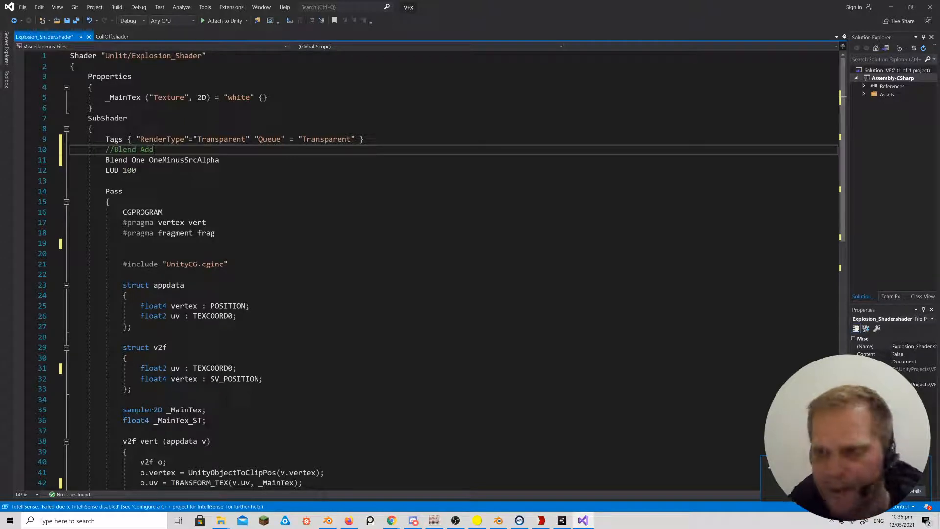
left_click(220, 160)
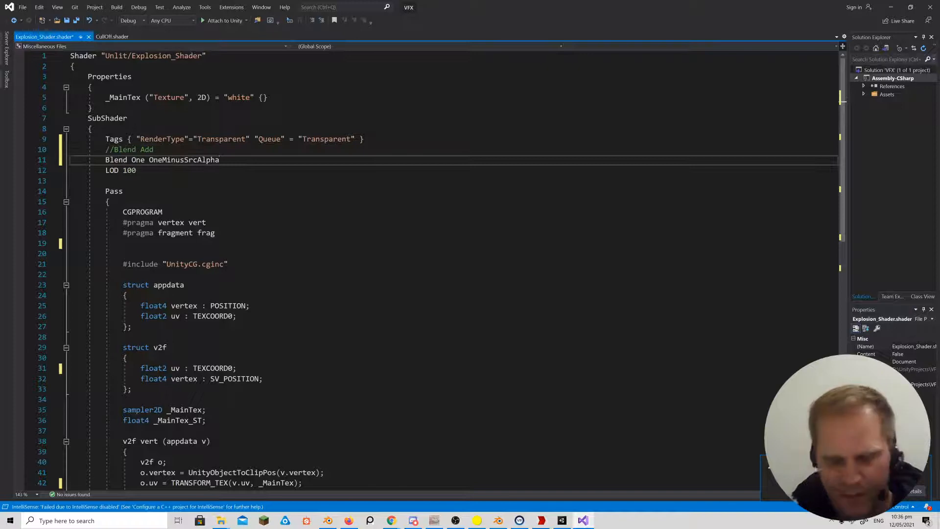
Add the line ZWrite Off below the Blend One OneMinusSrcAlpha statement in the SubShader.
key("Return")
type("Z")
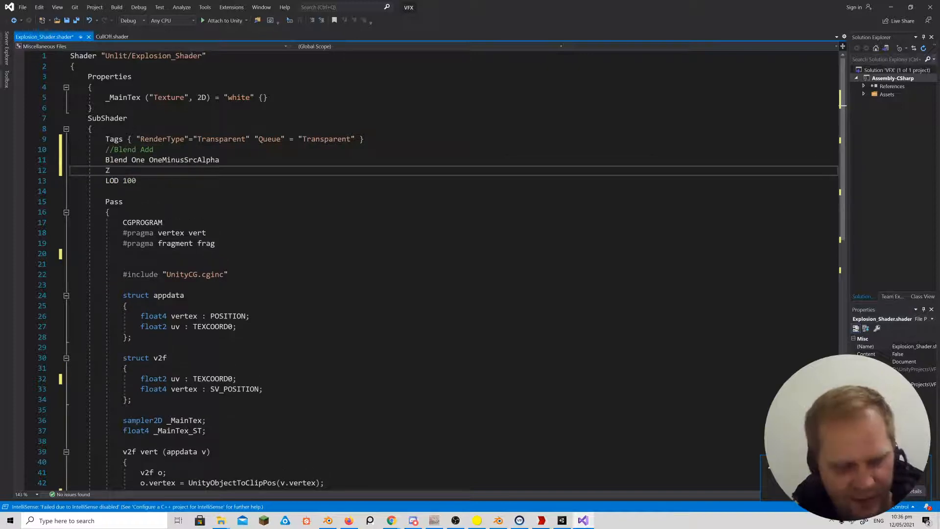
type("Write Off")
key("Down")
Add the field float color : COLOR; below the uv field in the appdata struct.
scroll(441, 269, "down", 5)
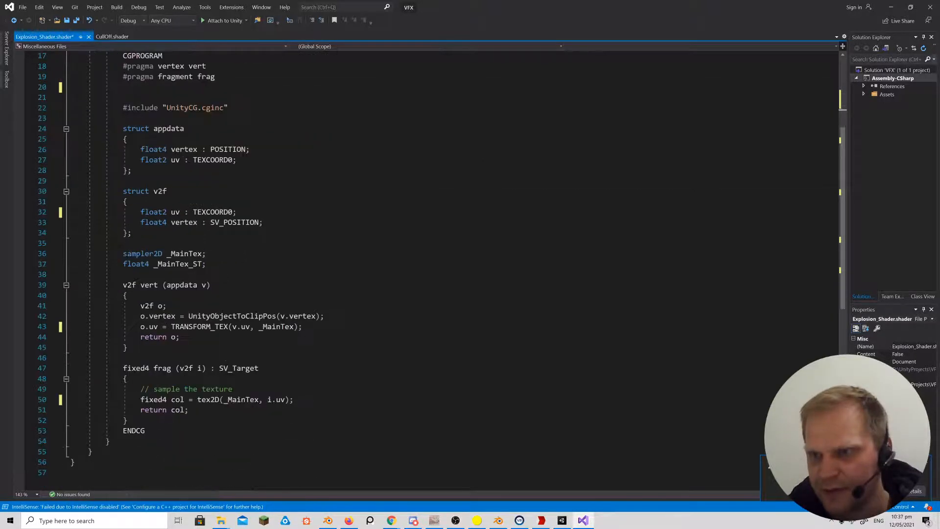
left_click(237, 160)
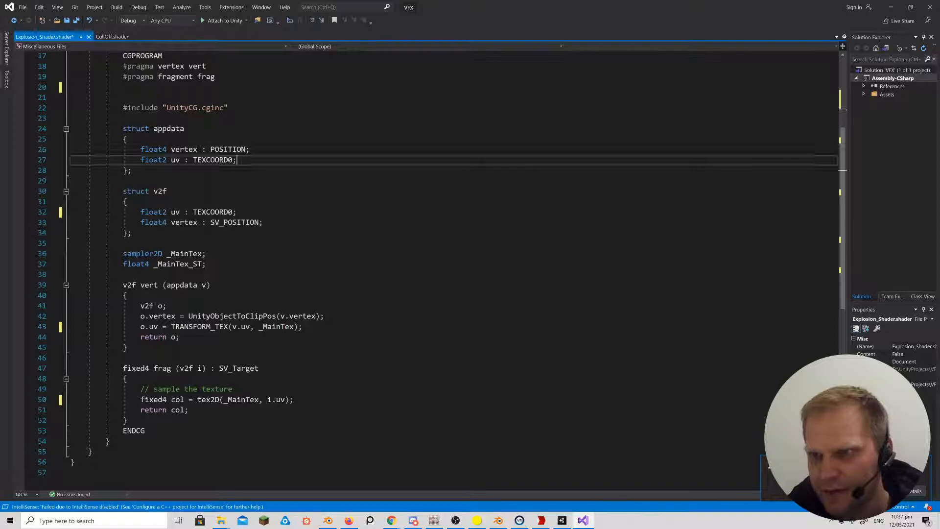
key("Return")
type("float co")
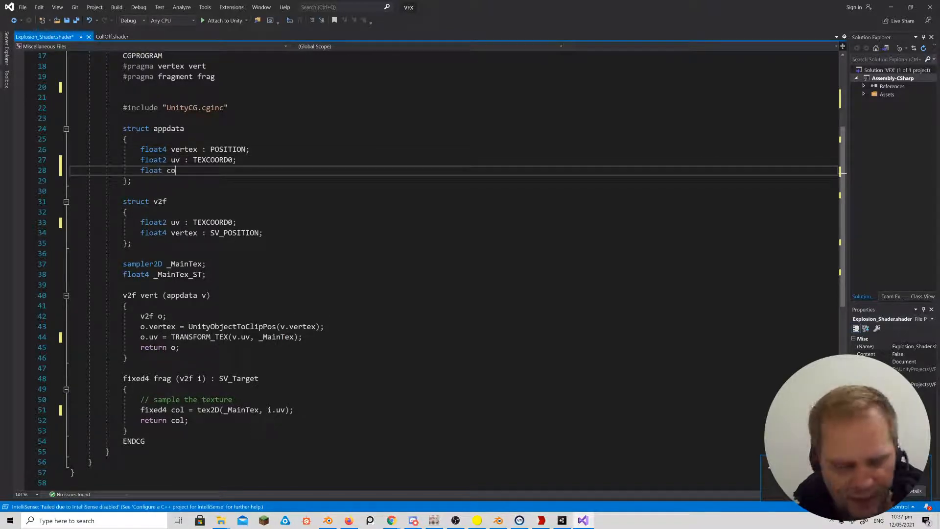
type("lor : ")
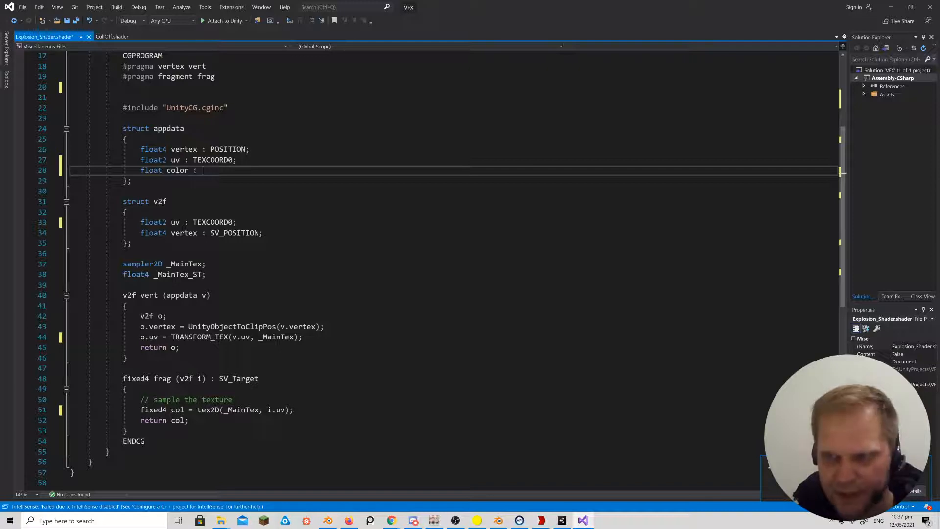
type("COLOR;")
Add the field float color : COLOR; below the vertex field in the v2f struct.
left_click(263, 233)
key("Return")
type("flo")
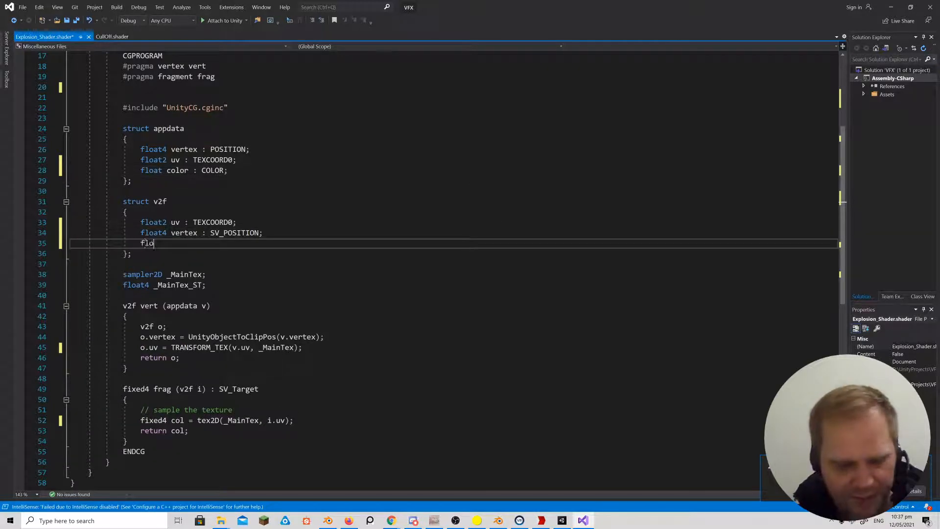
type("at colo")
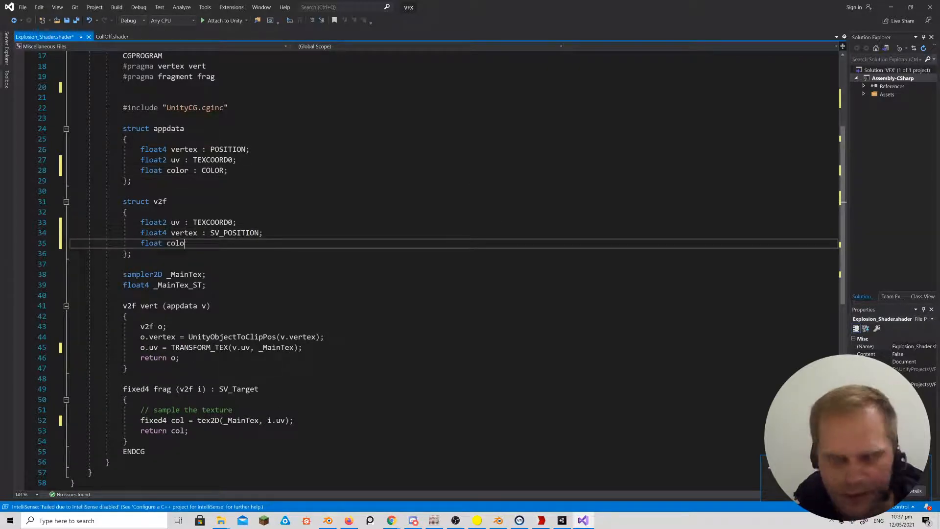
type("r : ")
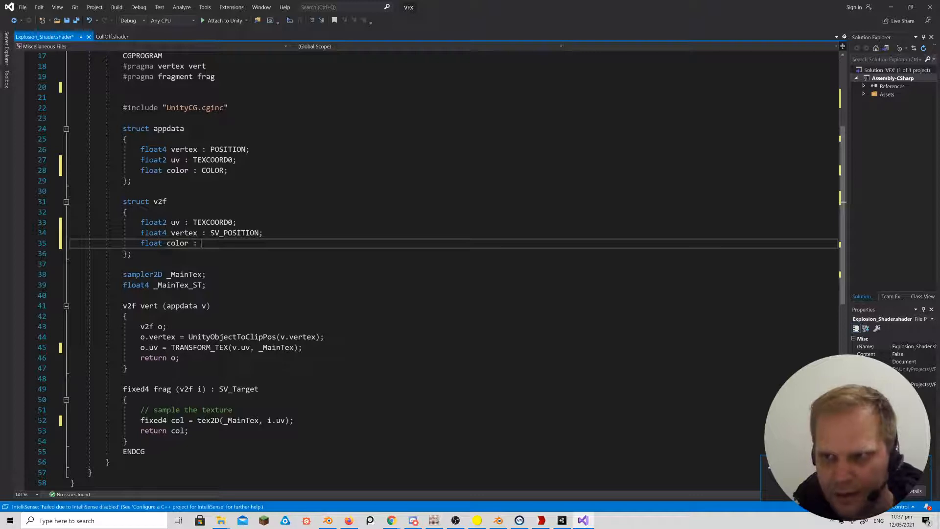
type("COLOR;")
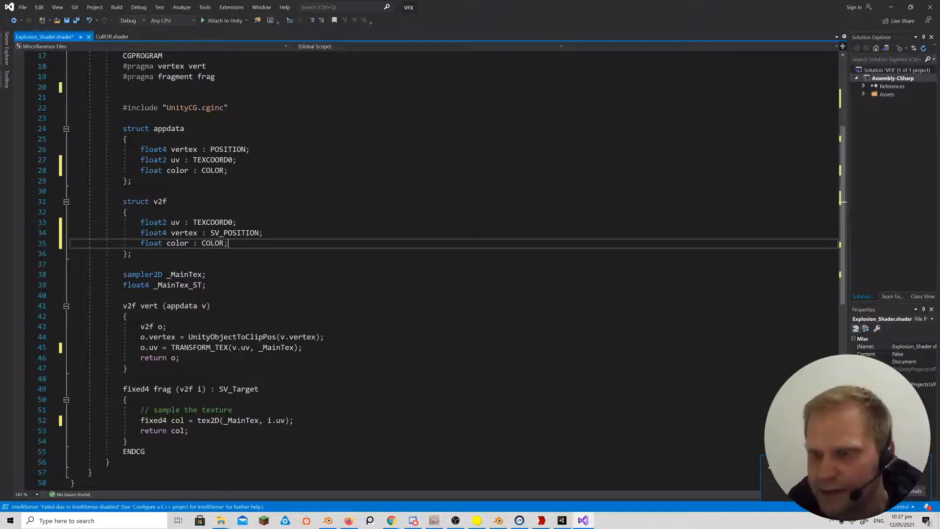
Insert an empty line below the tex2D sampling line in the frag function.
scroll(441, 269, "up", 5)
scroll(440, 269, "down", 8)
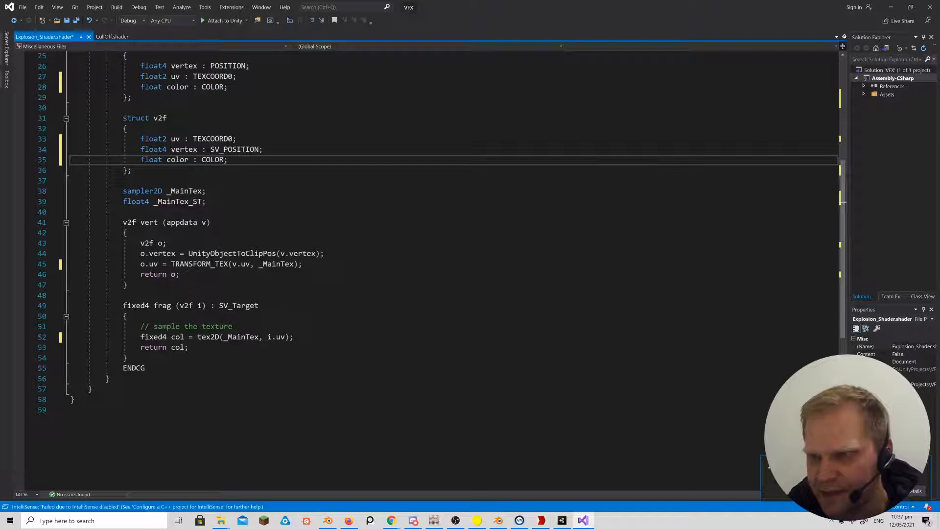
scroll(431, 269, "down", 5)
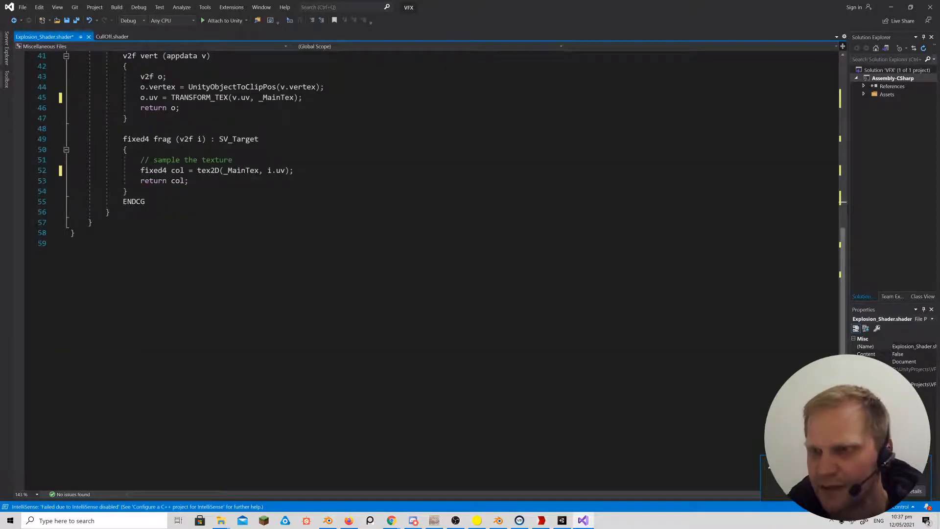
left_click(294, 171)
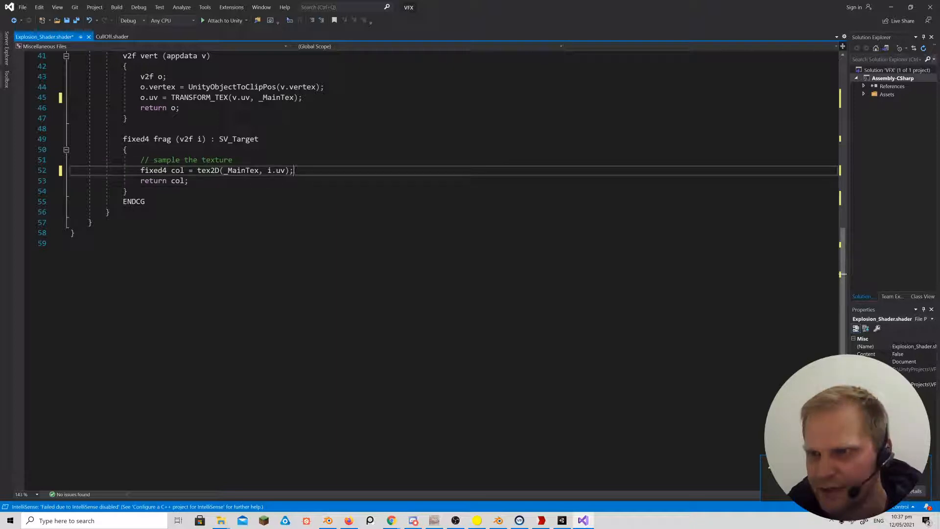
key("Return")
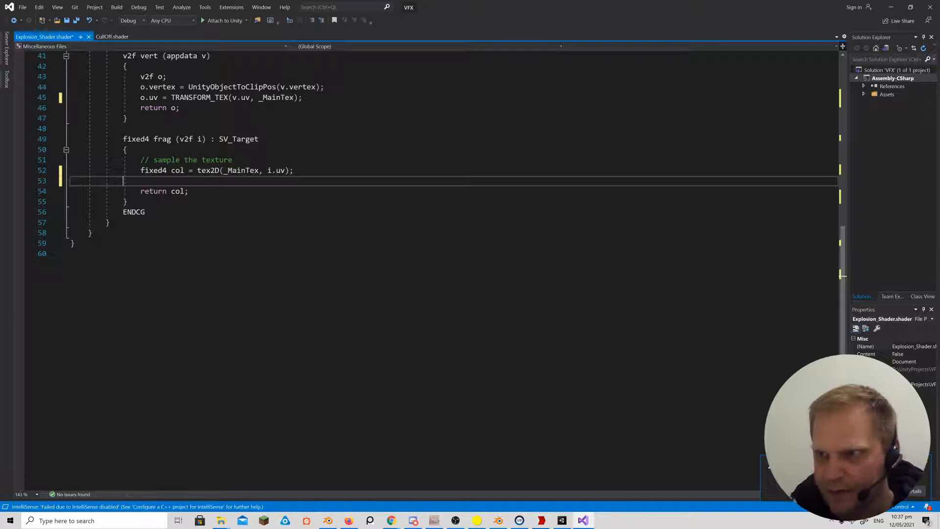
left_click(289, 170)
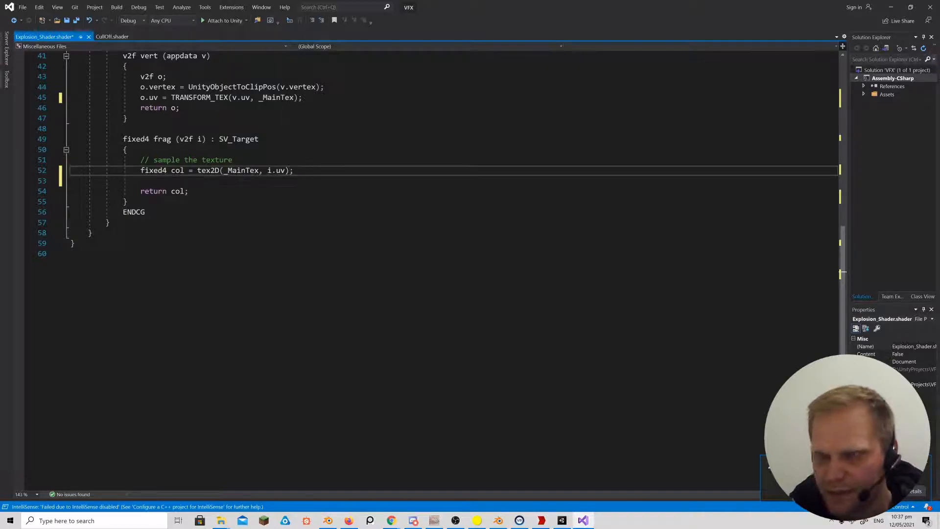
type("*")
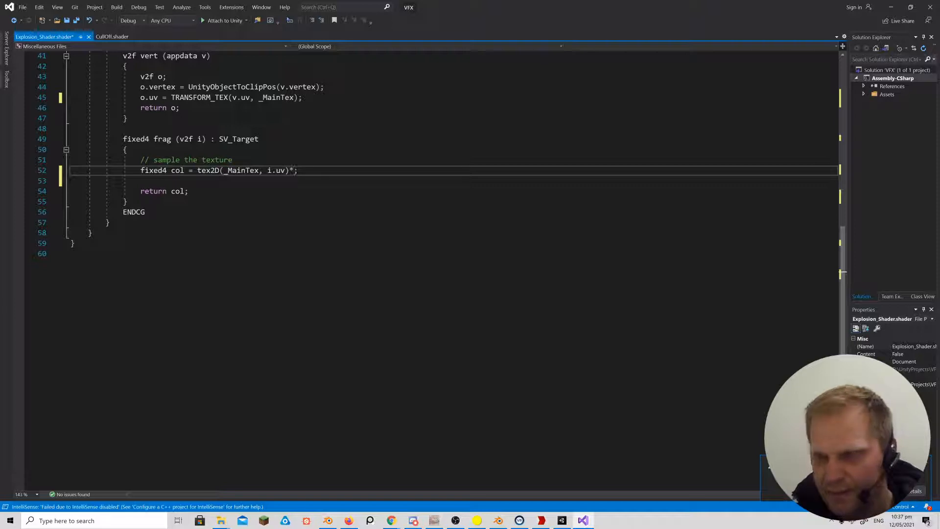
key("BackSpace")
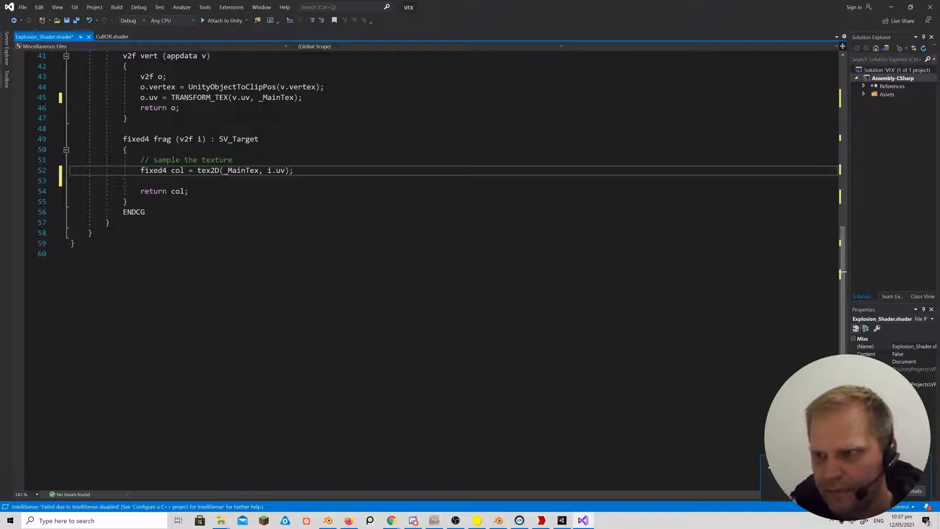
Add the line col.rgb *= col.a; directly below the texture sample in the frag function and save the shader file.
key("Return")
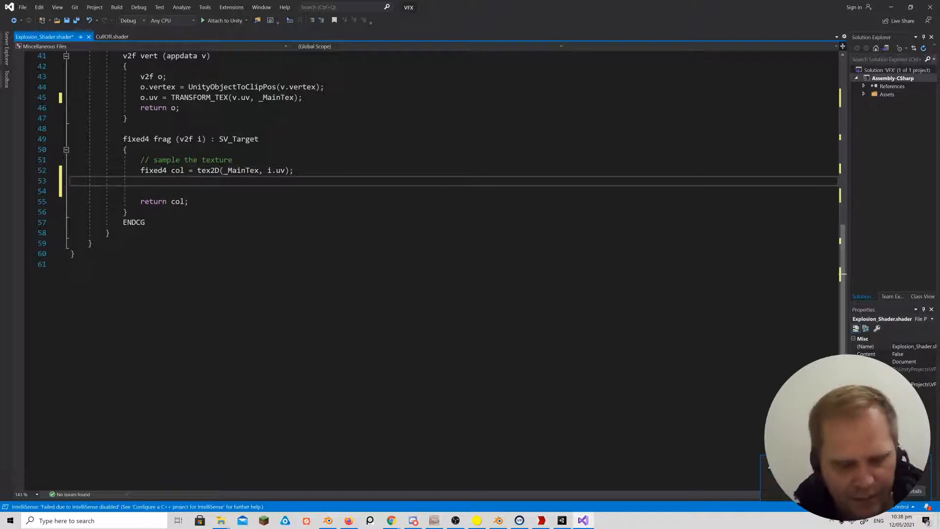
type("colr")
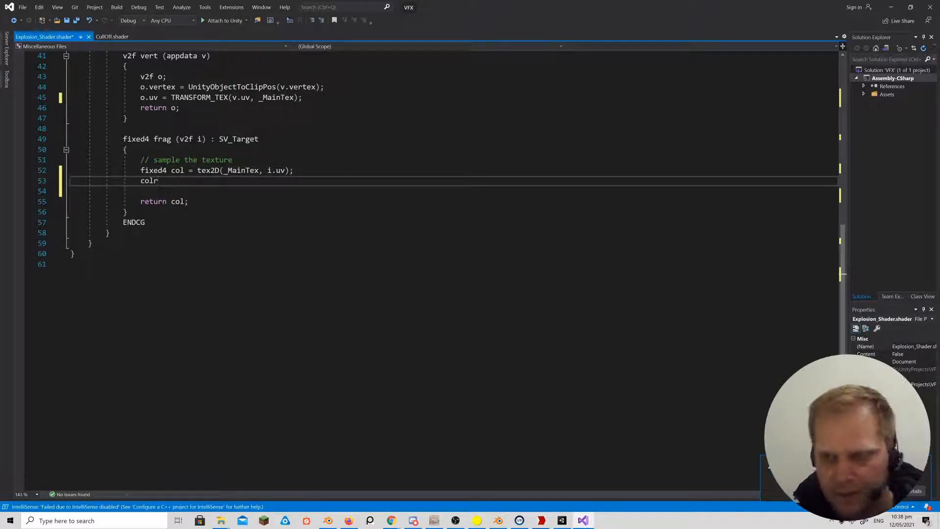
key("BackSpace")
type(".rgb ")
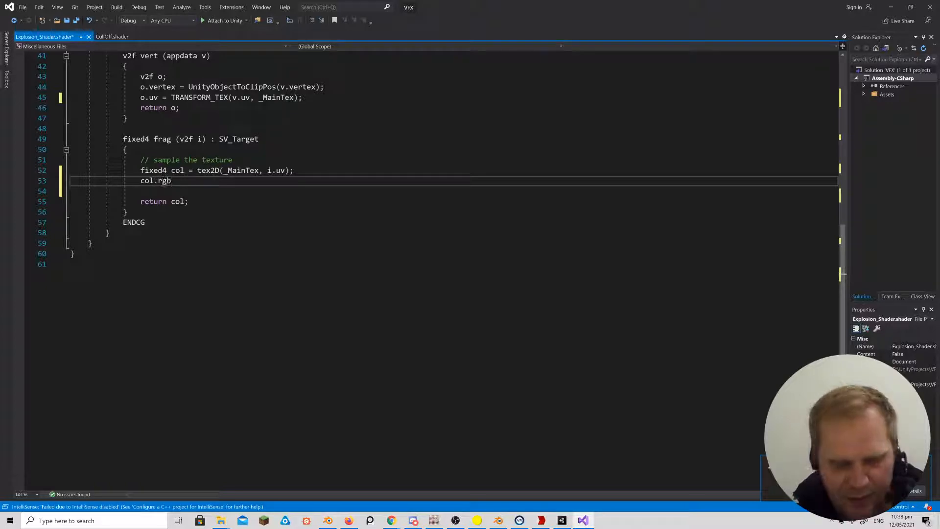
type("*= ")
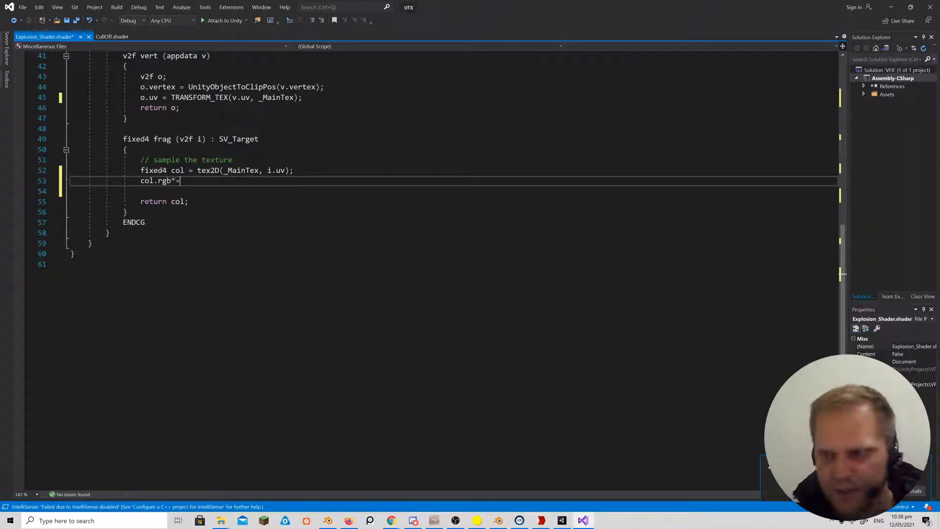
type("col.a")
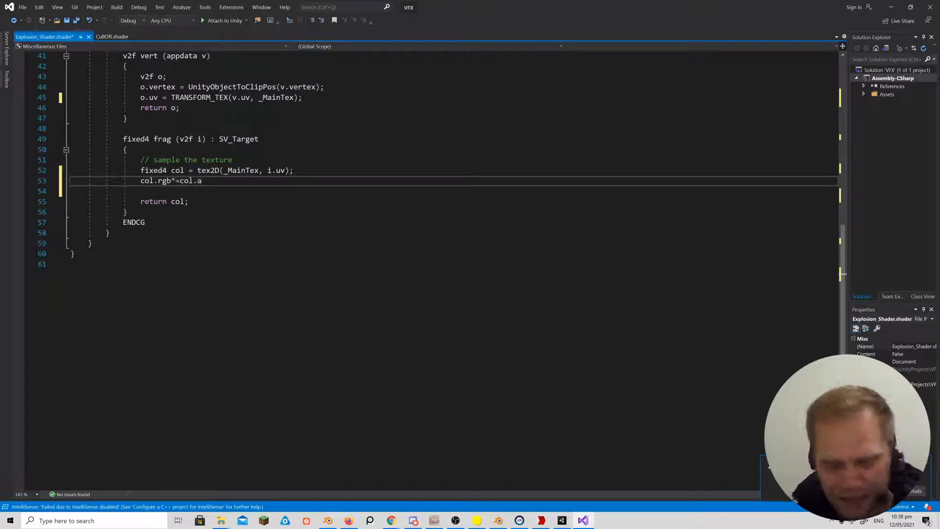
type(";")
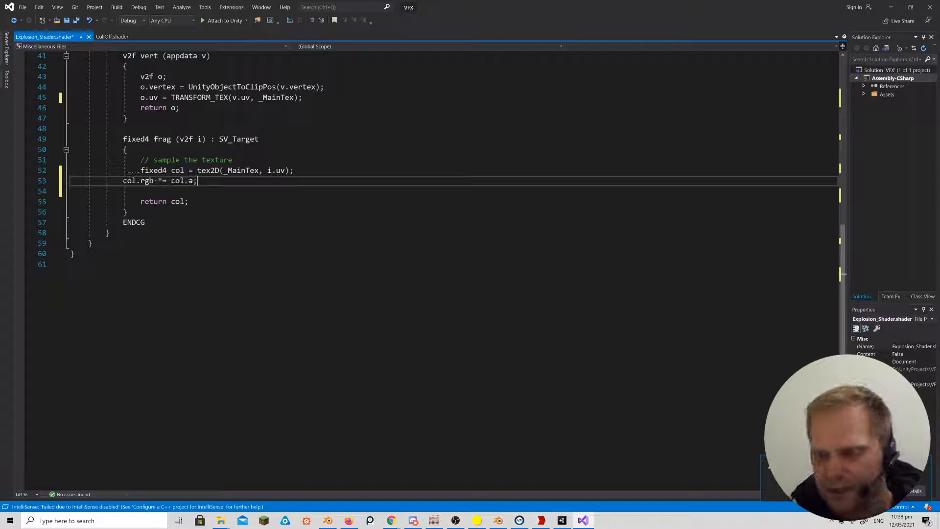
scroll(431, 269, "up", 13)
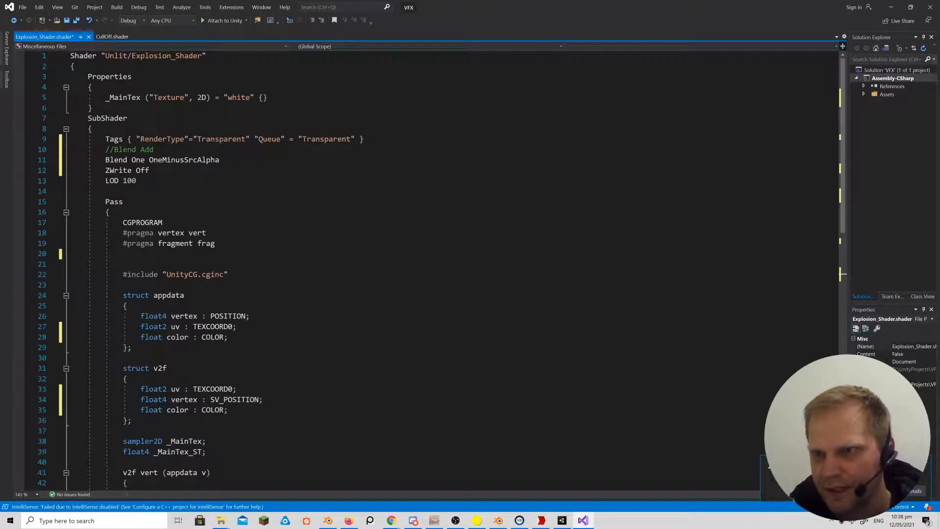
scroll(430, 269, "down", 8)
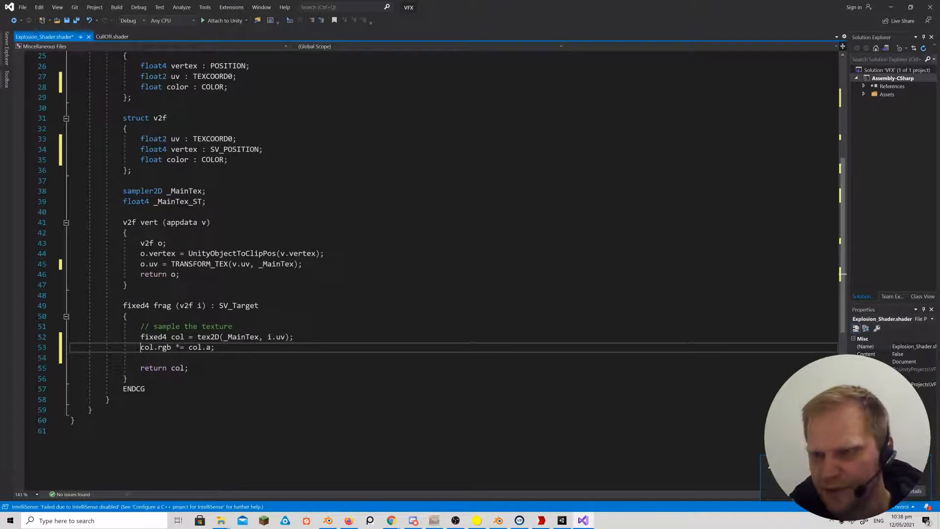
key("ctrl+s")
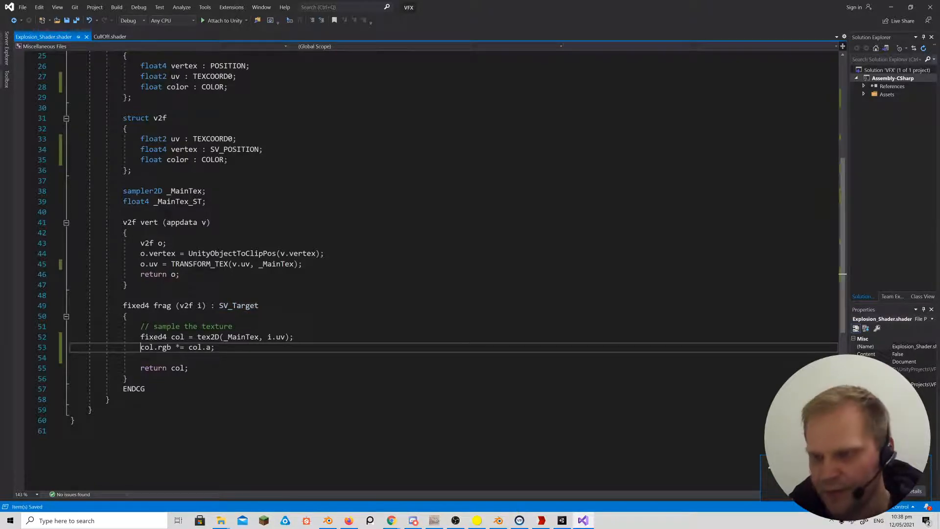
scroll(430, 269, "up", 8)
scroll(430, 269, "down", 5)
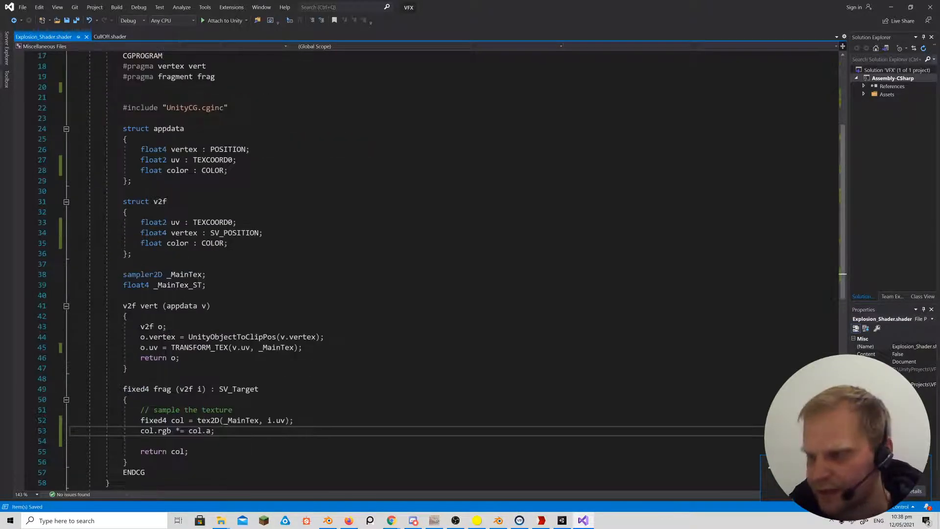
Switch to Unity, make Particle System (3) loop with a duration of 1.00, and play its preview.
left_click(563, 520)
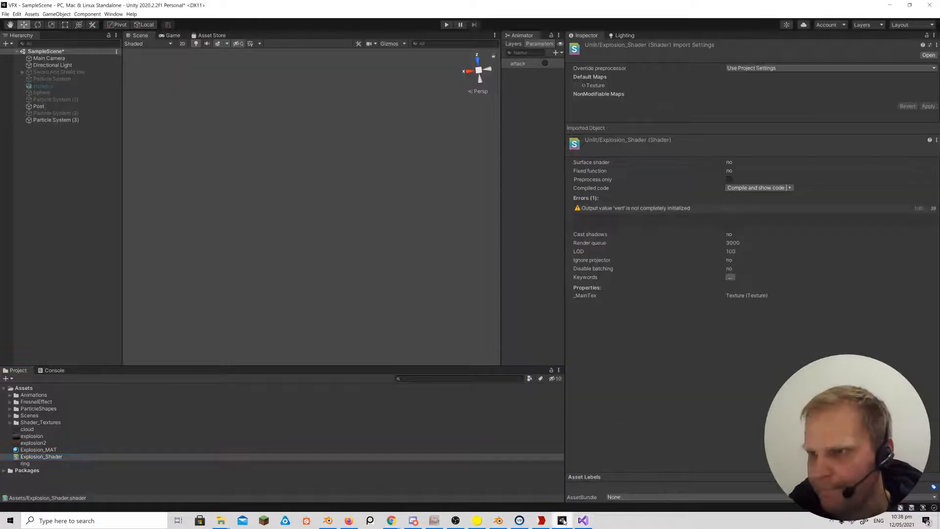
left_click(39, 449)
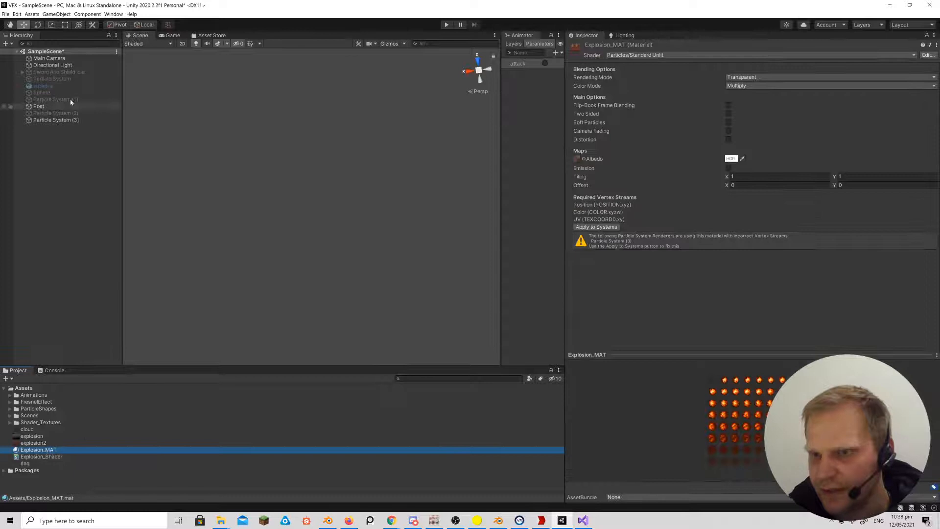
left_click(46, 121)
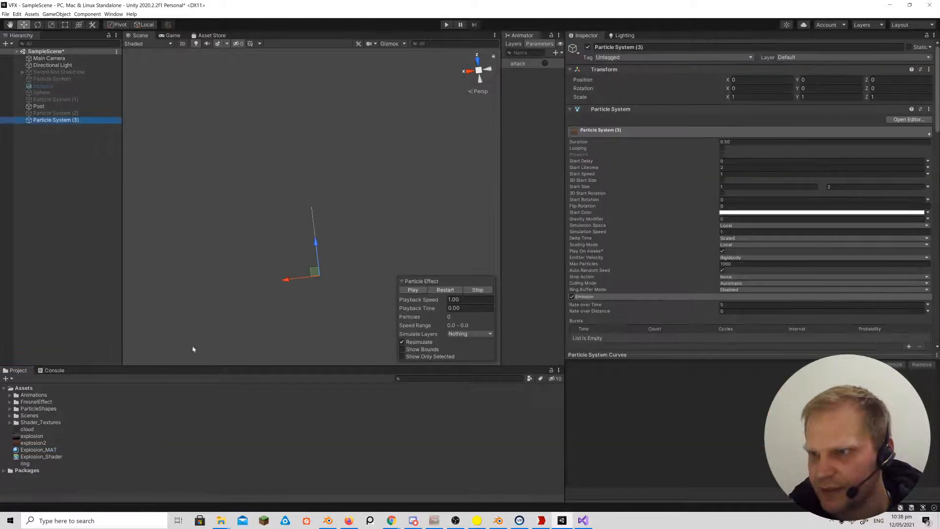
left_click(725, 142)
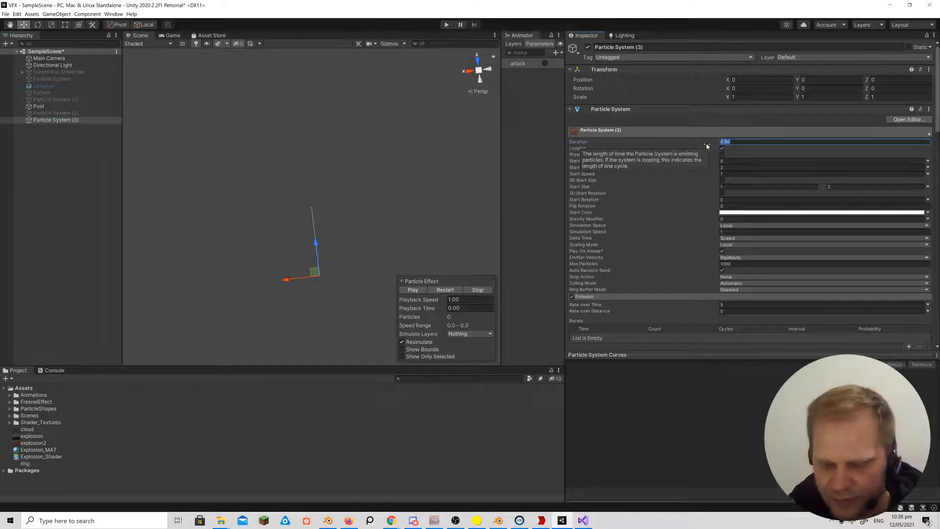
left_click(443, 289)
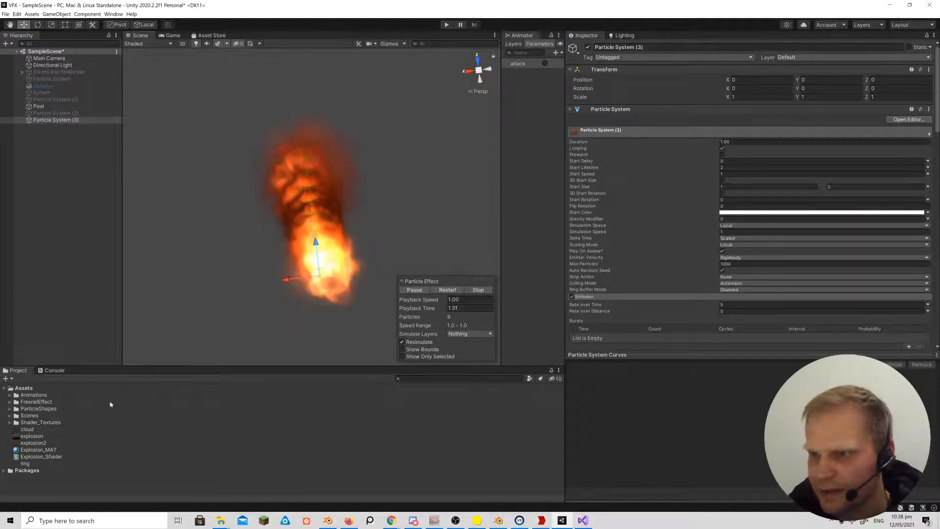
Assign the Unlit/Explosion_Shader shader to the Explosion_MAT material.
left_click(59, 448)
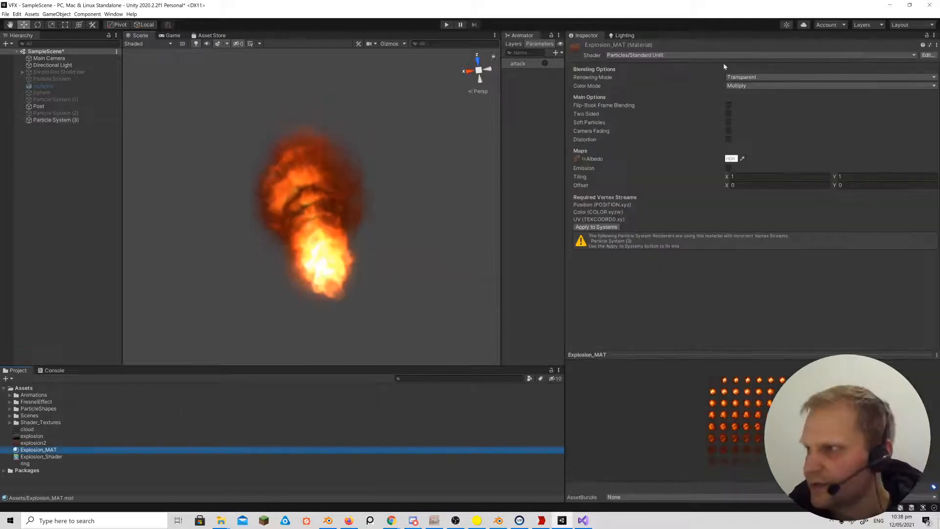
left_click(621, 56)
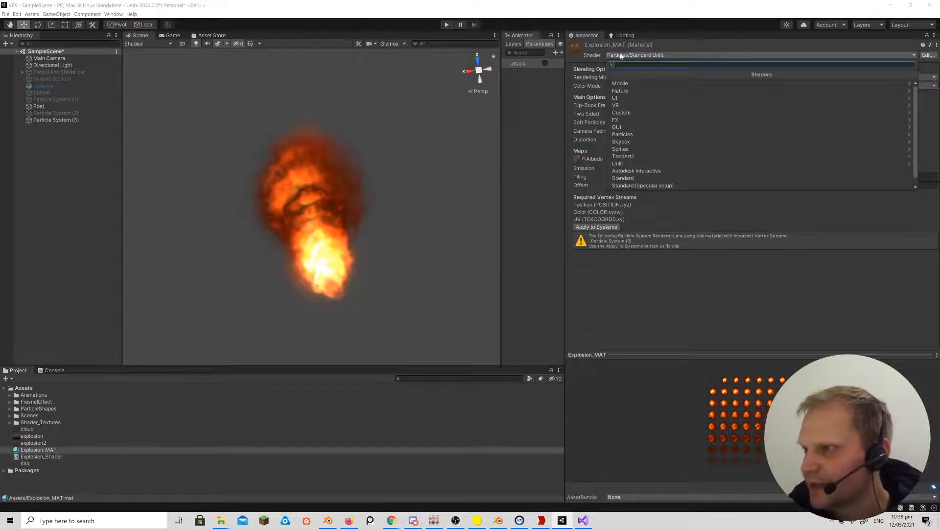
scroll(644, 176, "down", 1)
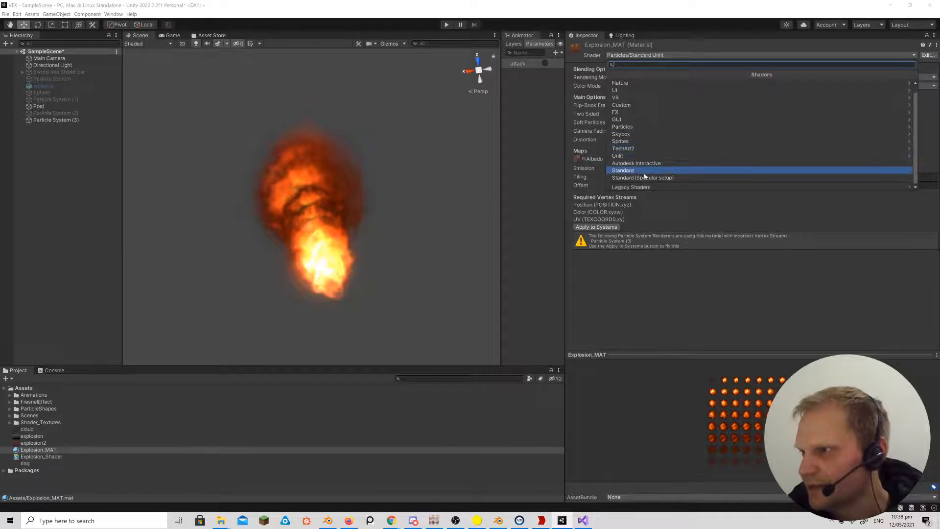
left_click(645, 156)
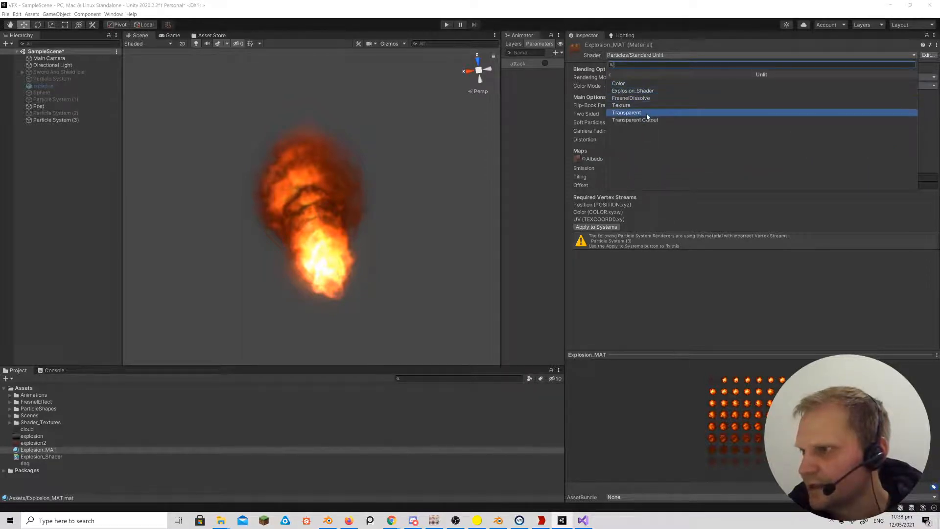
left_click(632, 91)
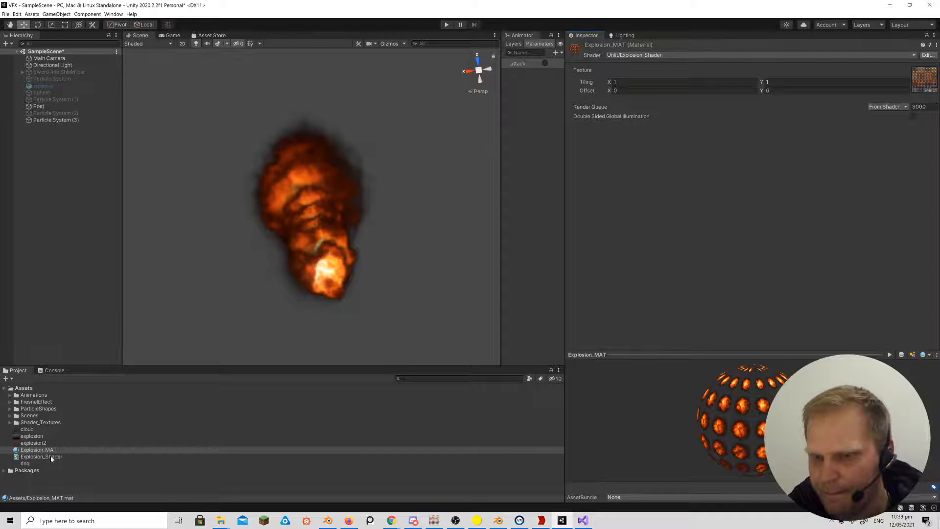
Turn off Visualize Pivot in the Renderer module of Particle System (3).
left_click(55, 120)
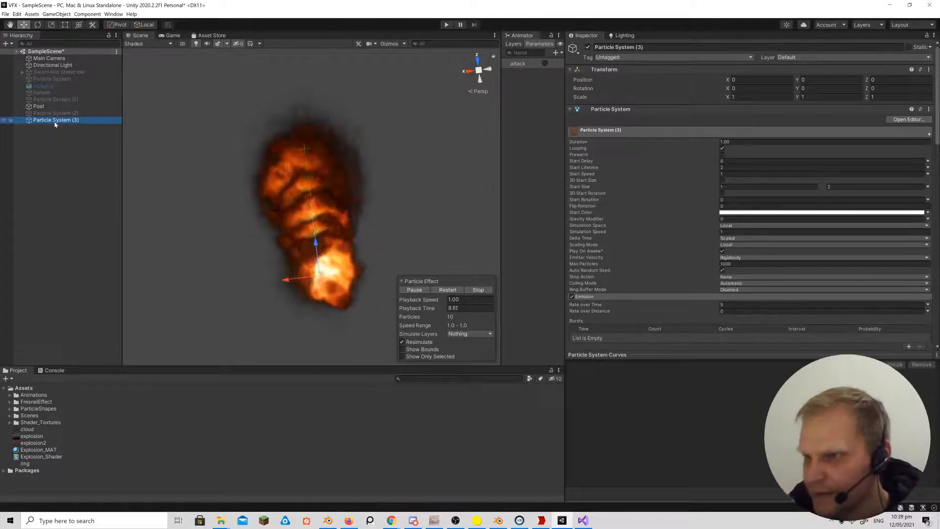
scroll(791, 263, "down", 10)
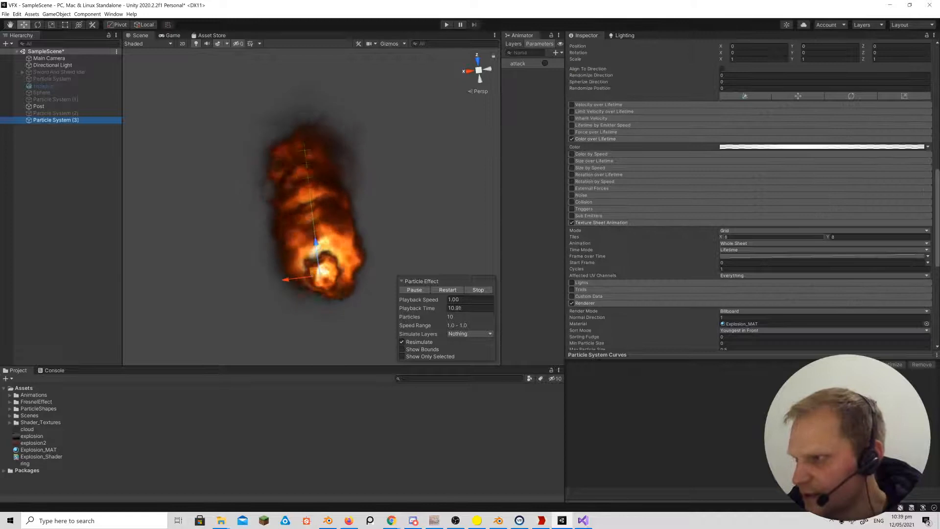
scroll(759, 239, "down", 5)
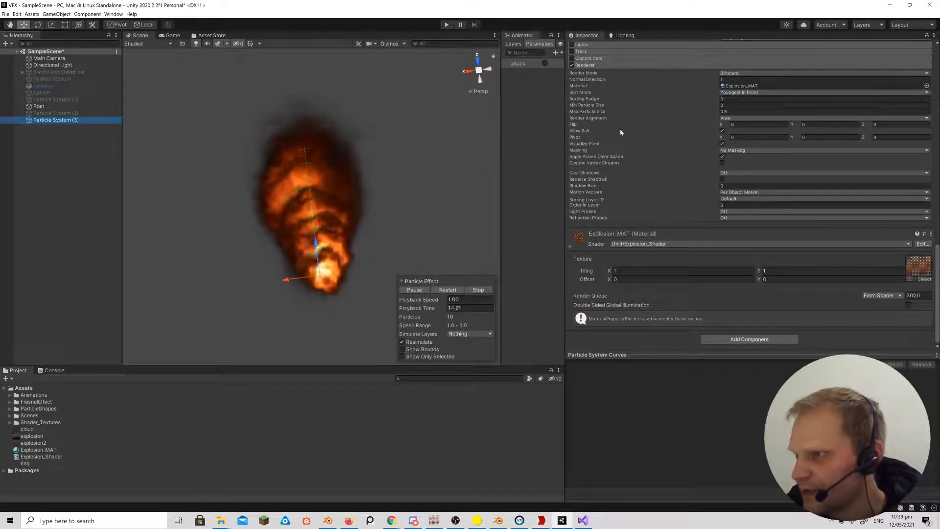
left_click(722, 144)
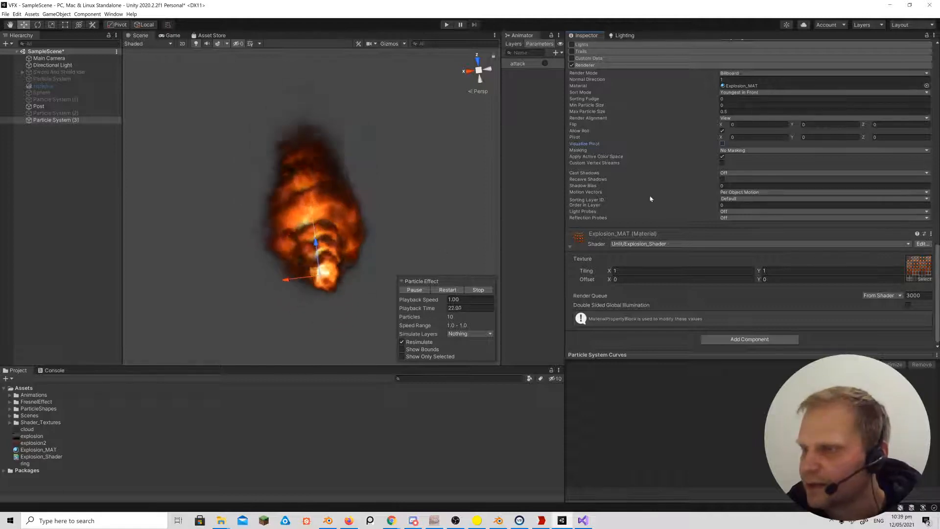
Compare the explosion with the renderer's Apply Active Color Space off and on, and examine the effect from several angles and projections.
left_click(723, 157)
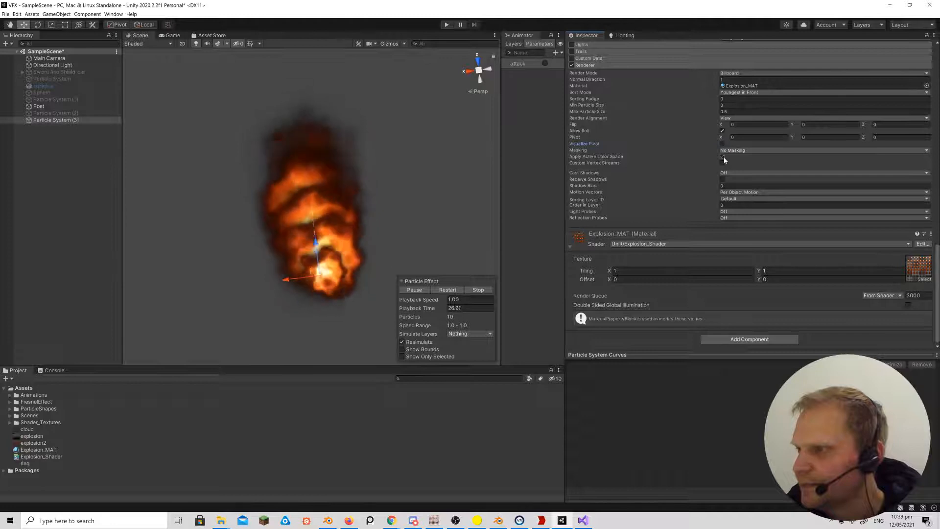
right_click_drag(330, 219, 348, 269)
key("a")
key("d")
key("a")
key("a")
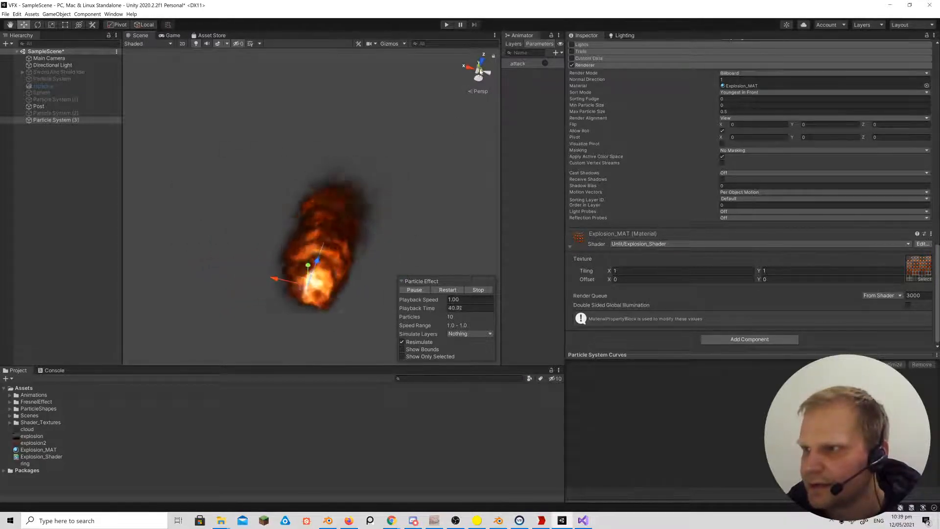
left_click(480, 71)
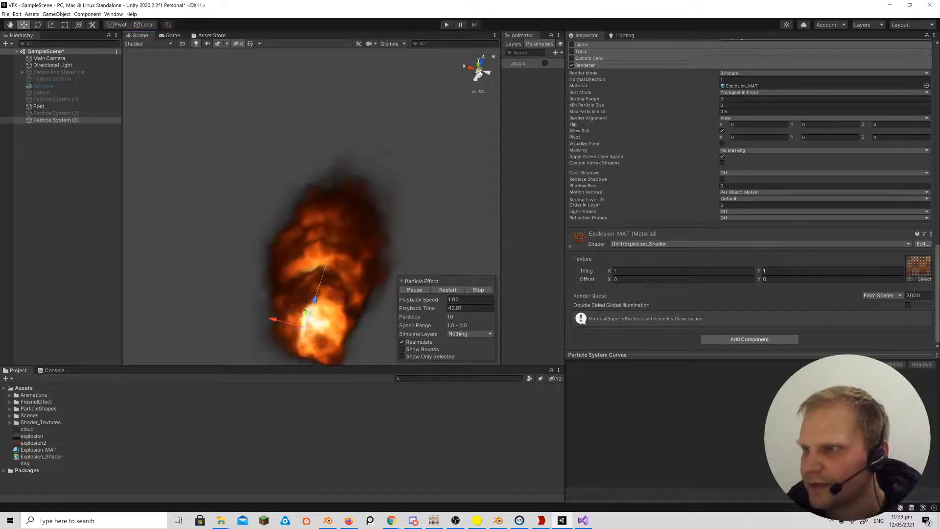
left_click(480, 72)
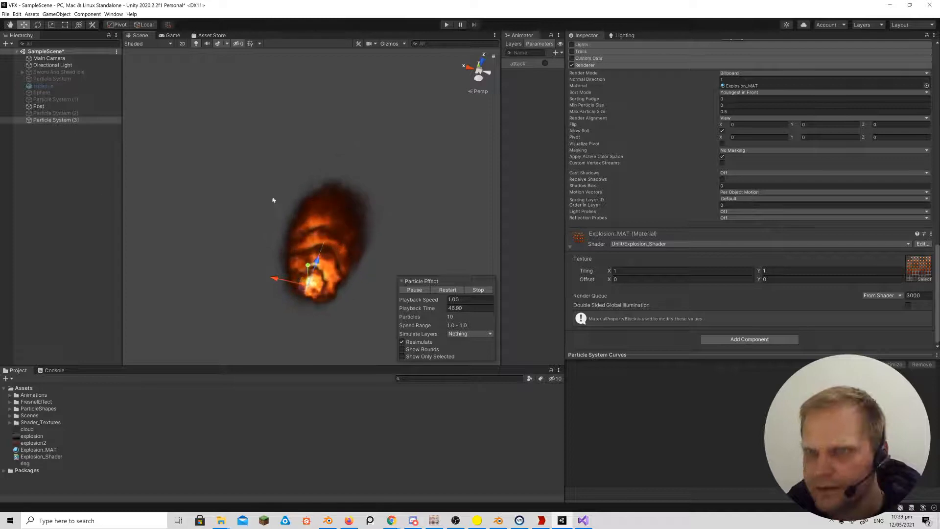
key("f")
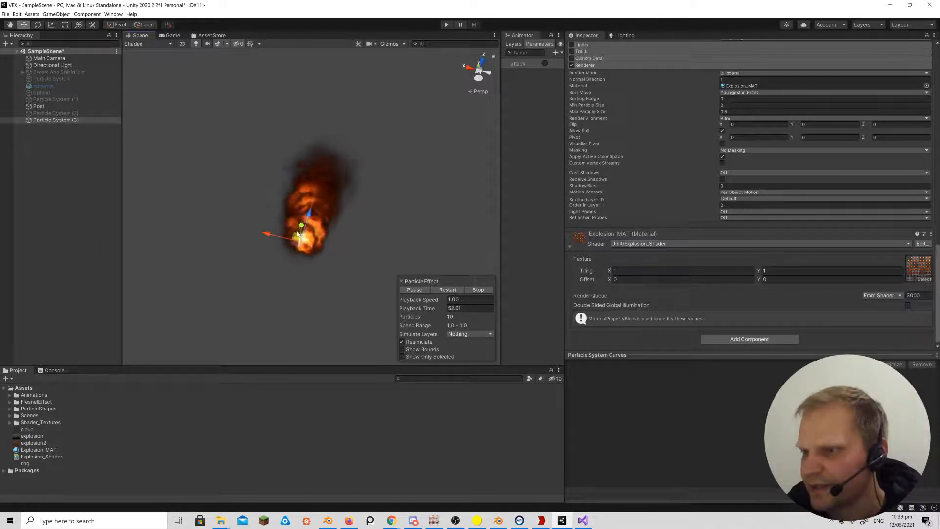
scroll(745, 140, "up", 15)
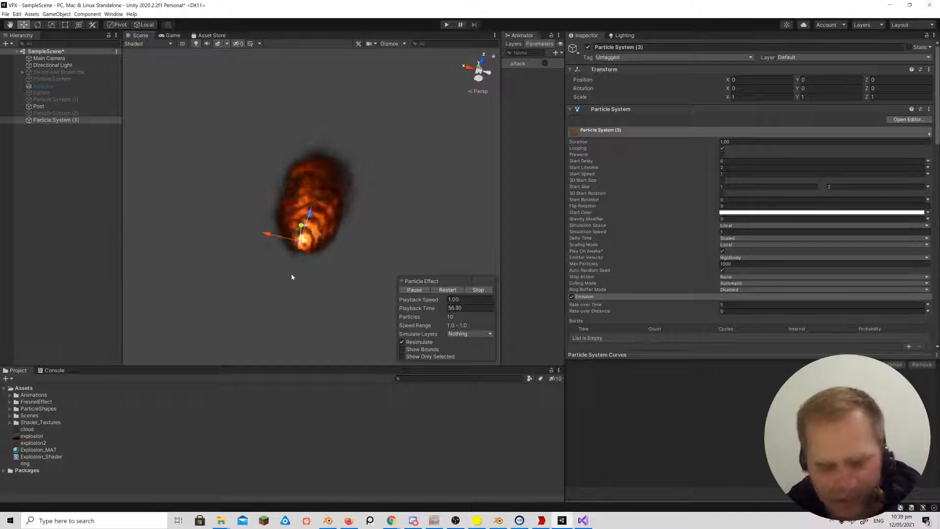
left_click_drag(289, 273, 98, 262, "alt")
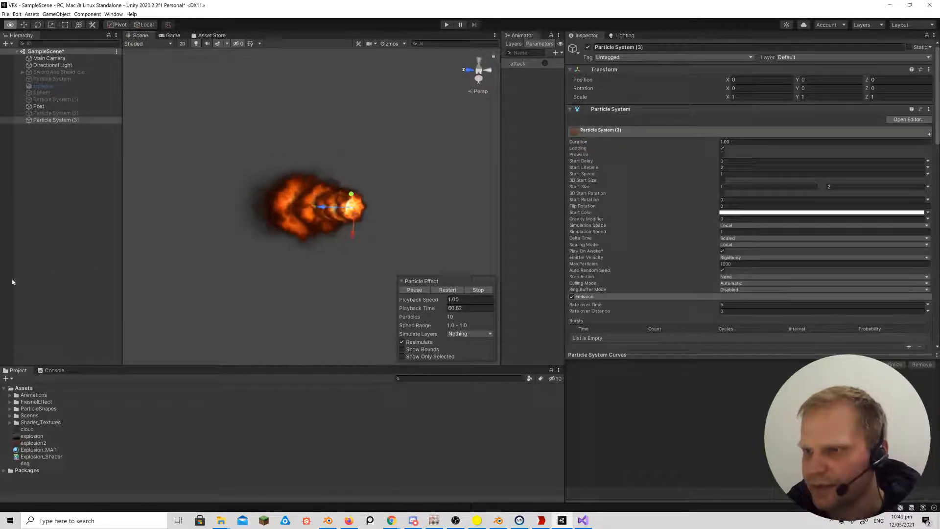
Create a new plane object in the scene, keeping its default name.
left_click(45, 197)
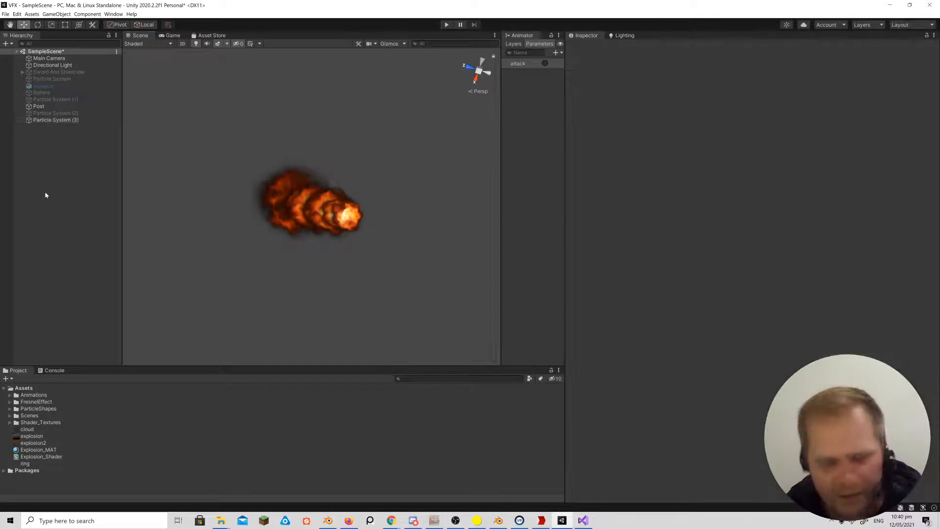
right_click(46, 196)
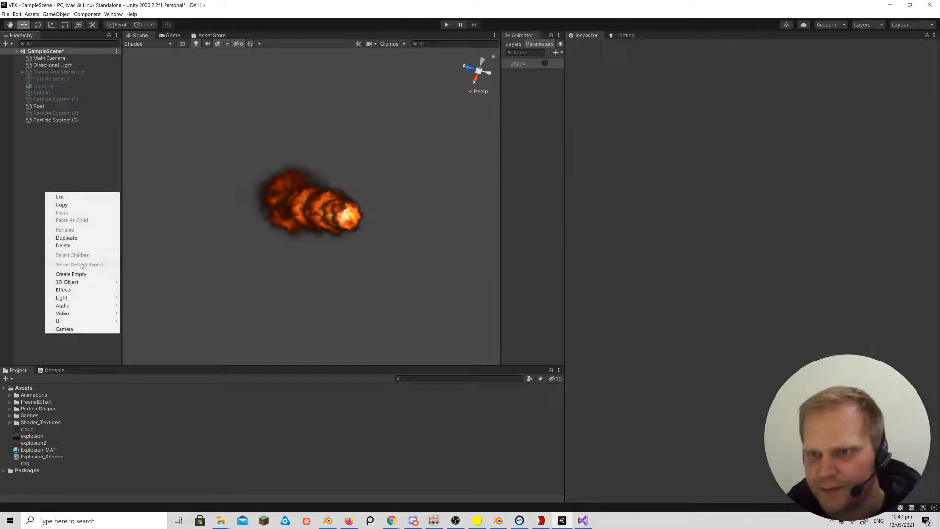
mouse_move(80, 284)
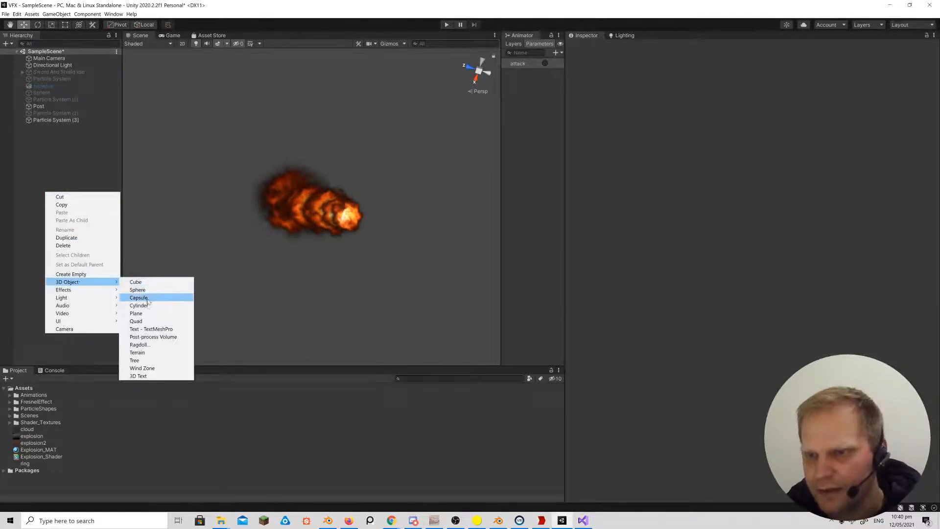
left_click(136, 314)
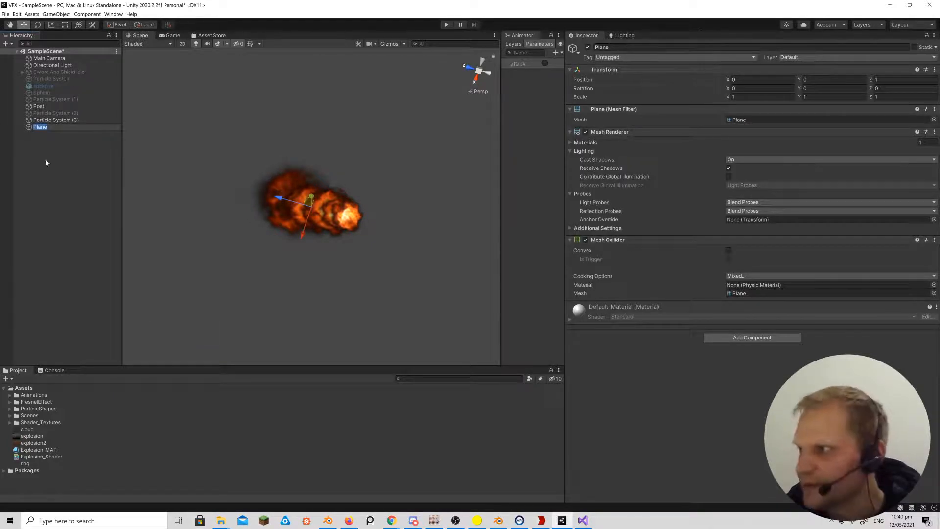
key("Return")
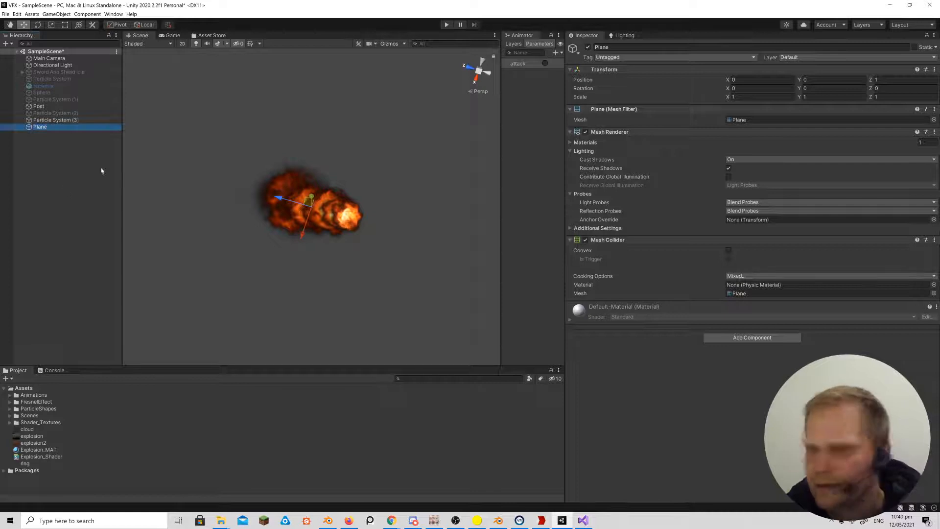
Reset the plane's position to the origin, scale it to 100 in X and Y, and set its X rotation to -90.
left_click(934, 69)
left_click(876, 77)
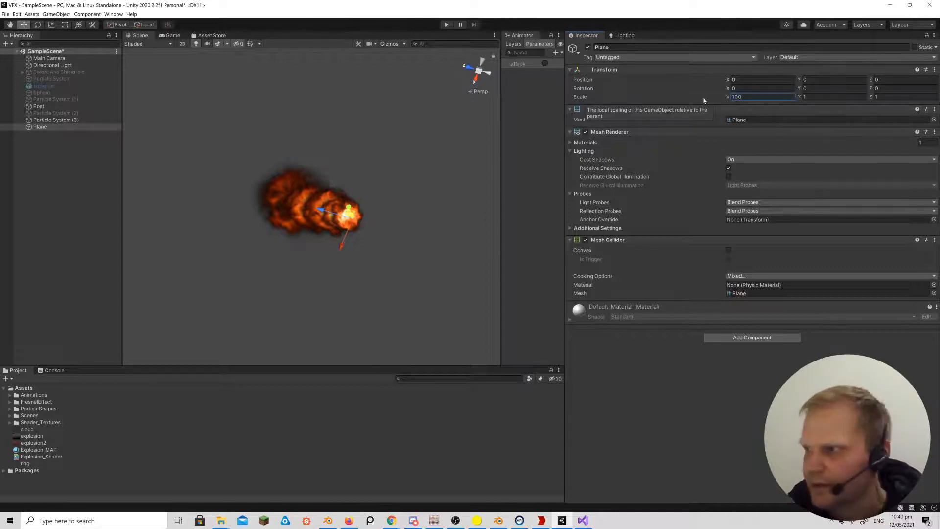
key("Tab")
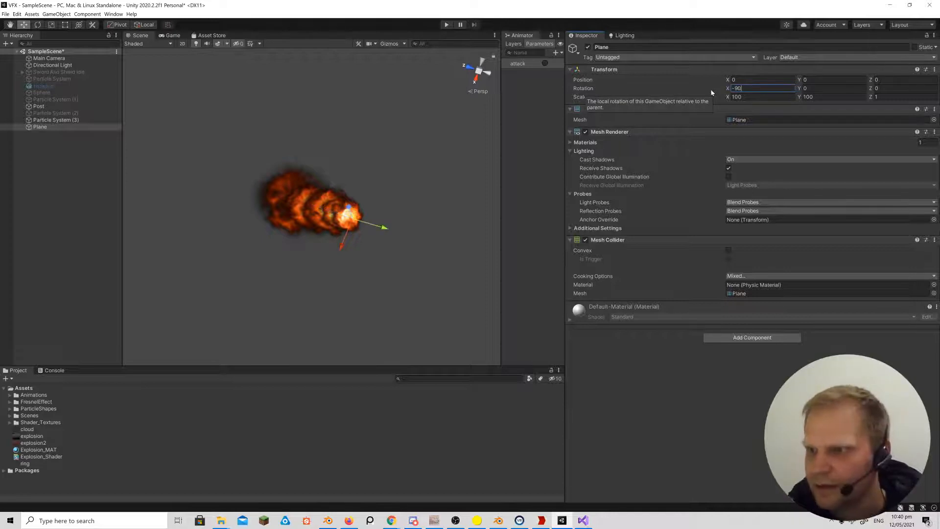
Check the plane's orientation against the explosion and set its X rotation to 0.
left_click(58, 120)
left_click(40, 127)
left_click_drag(313, 227, 462, 246, "alt")
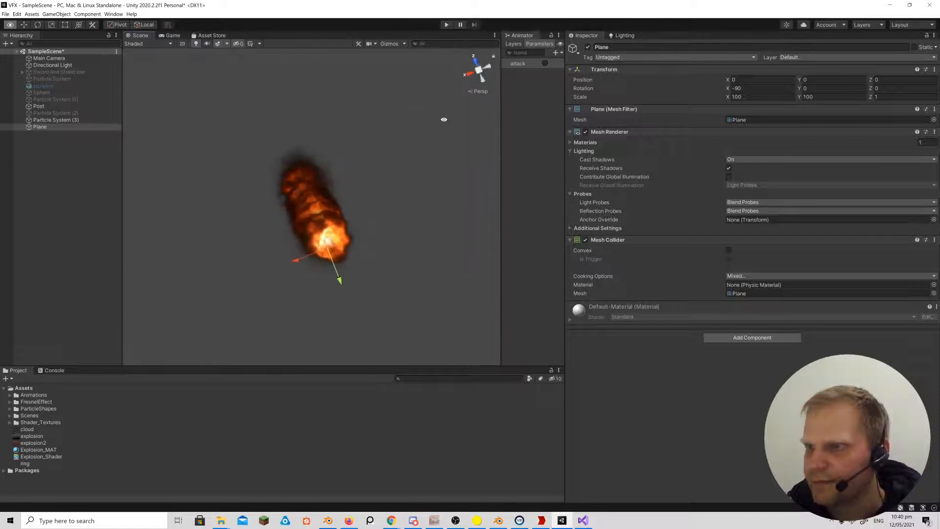
left_click_drag(443, 118, 315, 51, "alt")
left_click_drag(349, 244, 277, 149, "alt")
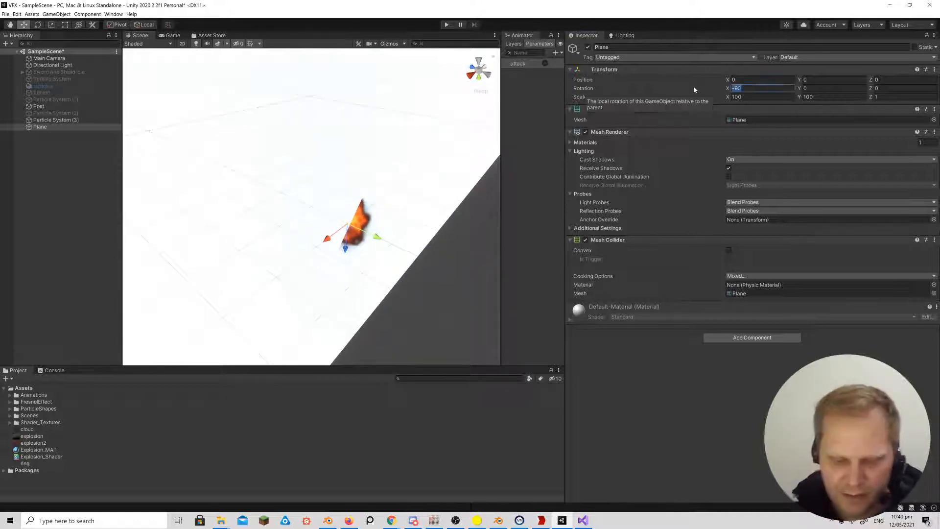
type("0")
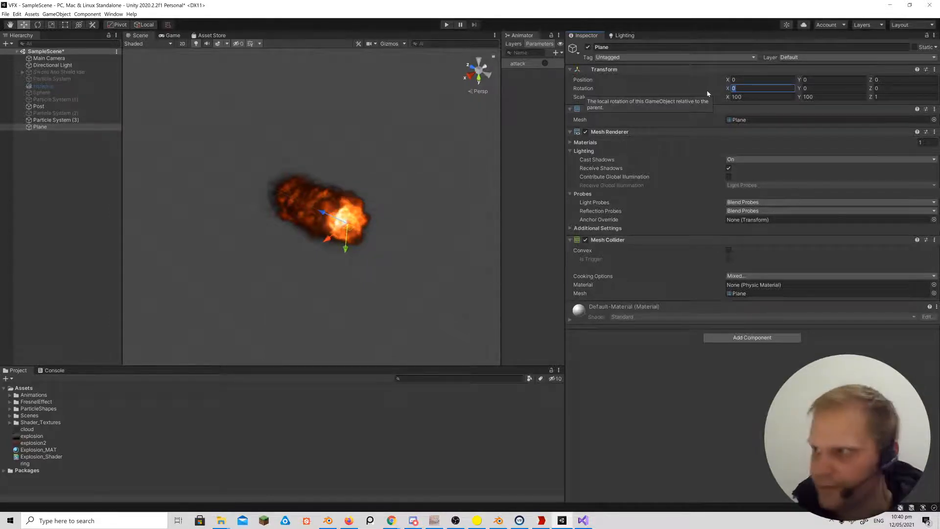
Set the X rotation of Particle System (3) to -90 so the explosion rises from the plane.
left_click_drag(364, 229, 296, 416, "alt")
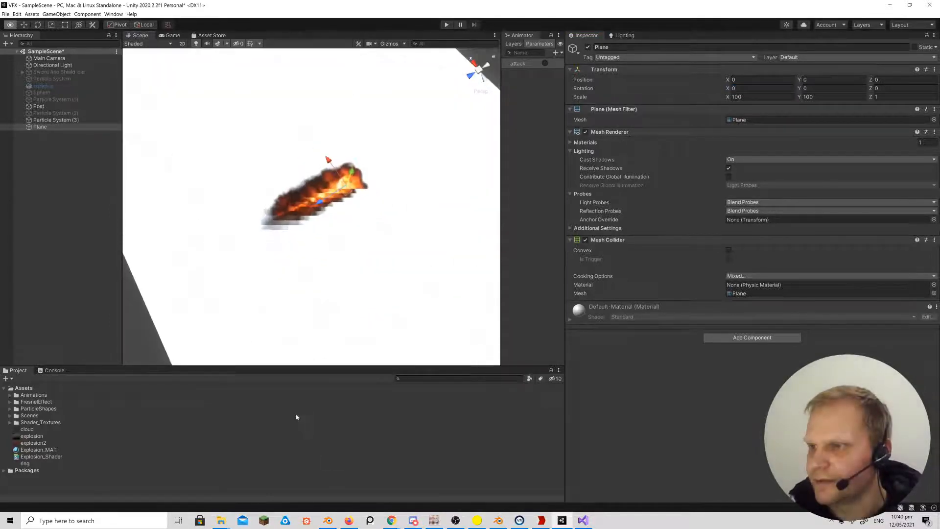
left_click_drag(338, 327, 532, 177, "alt")
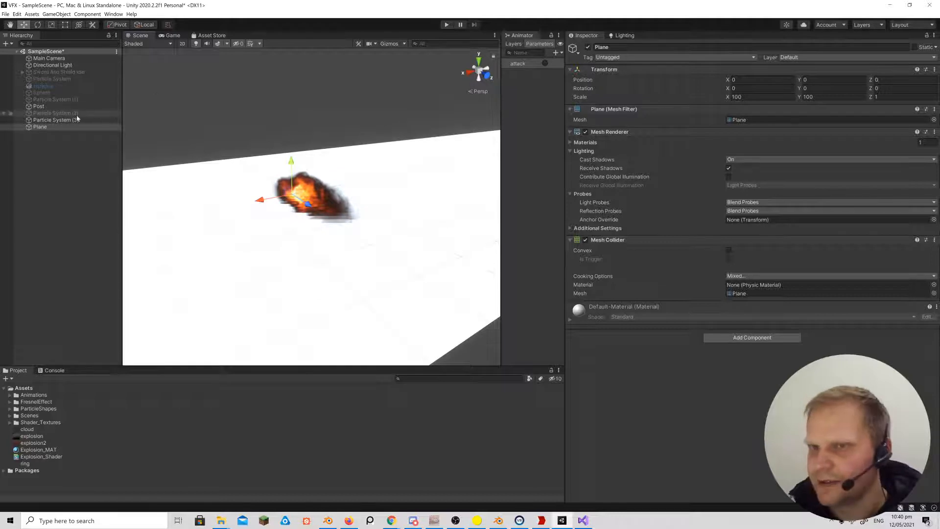
left_click(55, 120)
left_click(718, 87)
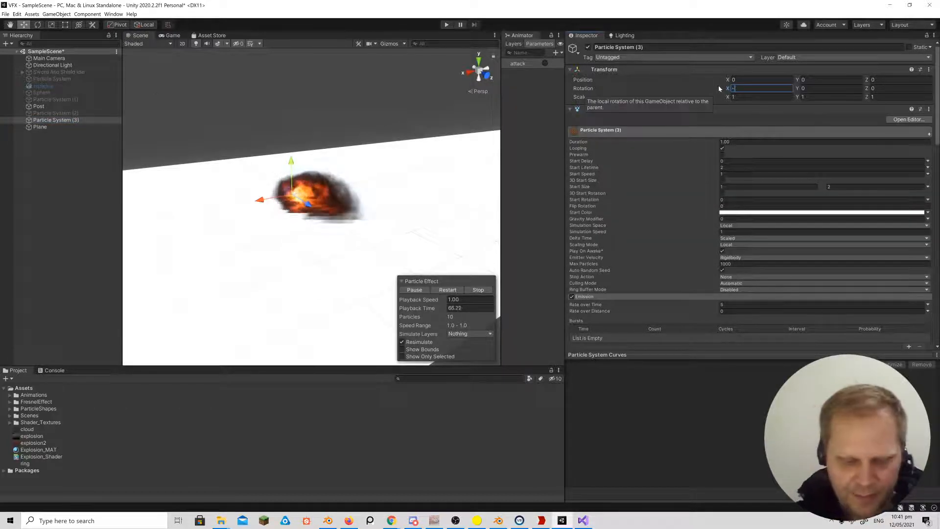
type("-90")
Raise the explosion particle system above the plane to about 0.58 in Y.
right_click_drag(323, 157, 345, 172)
key("a")
key("w")
key("s")
key("w")
left_click_drag(310, 210, 332, 198)
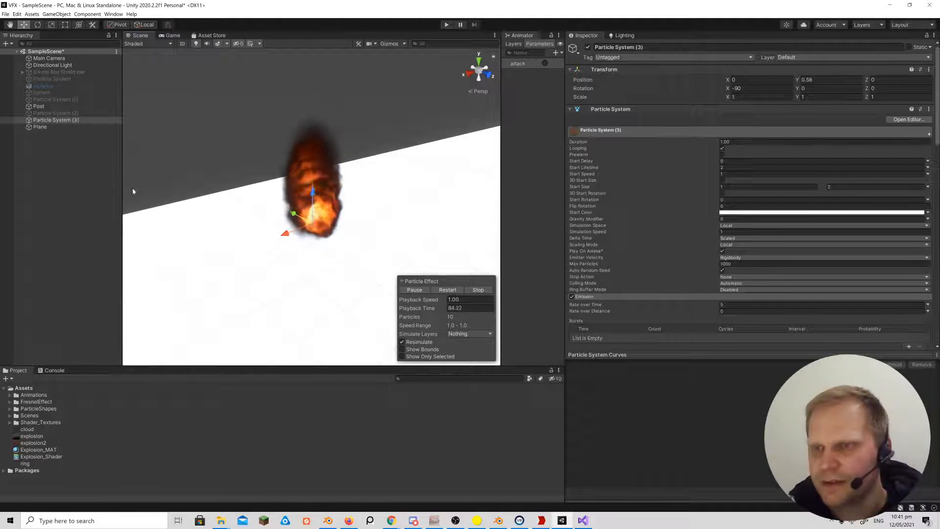
right_click(52, 152)
left_click(53, 477)
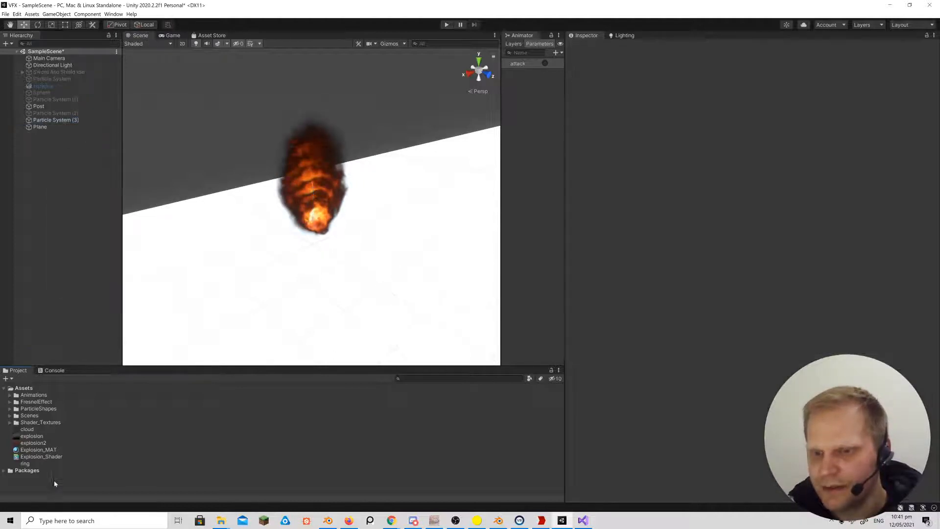
right_click(54, 480)
mouse_move(104, 303)
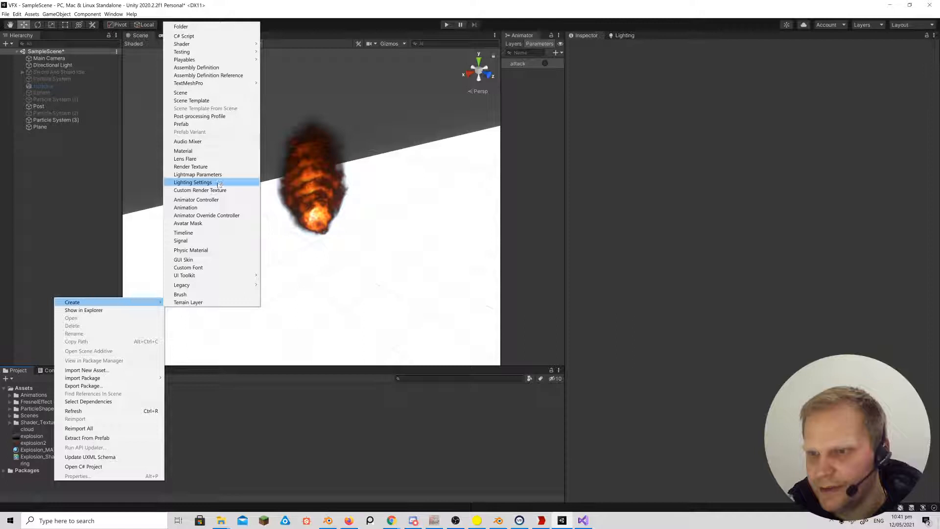
right_click(67, 262)
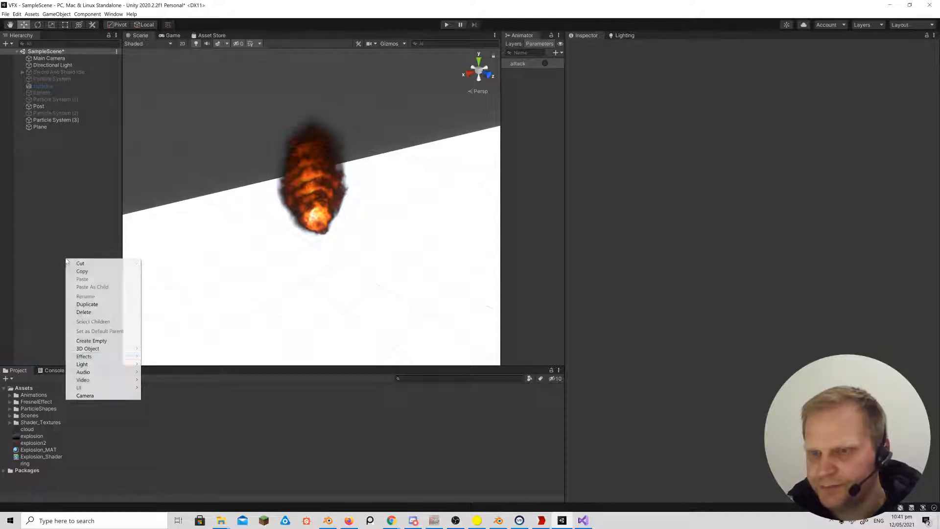
right_click(81, 470)
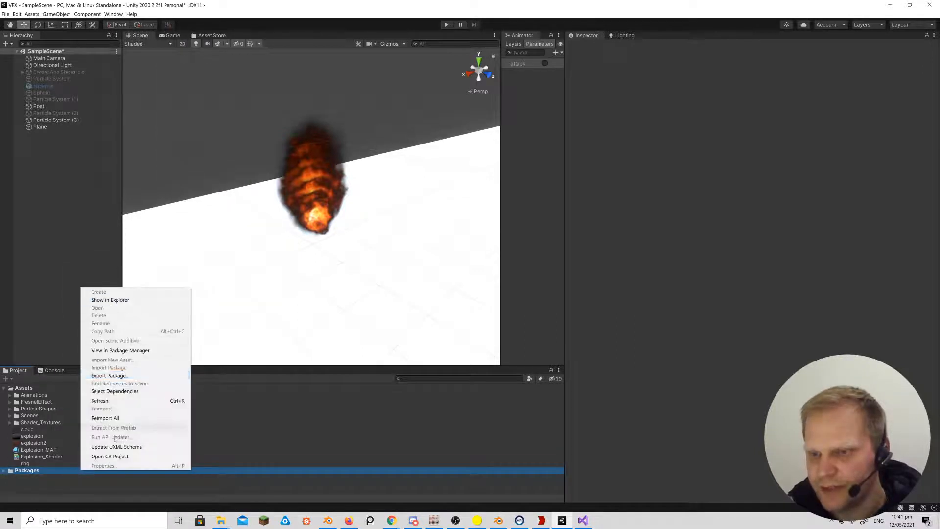
Create a new material named Ground in the Assets folder.
right_click(52, 486)
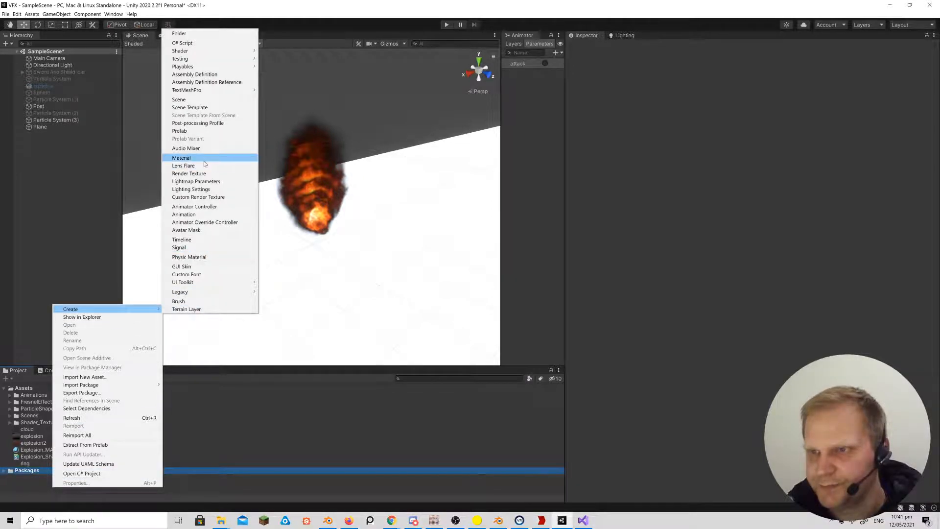
left_click(204, 157)
type("G")
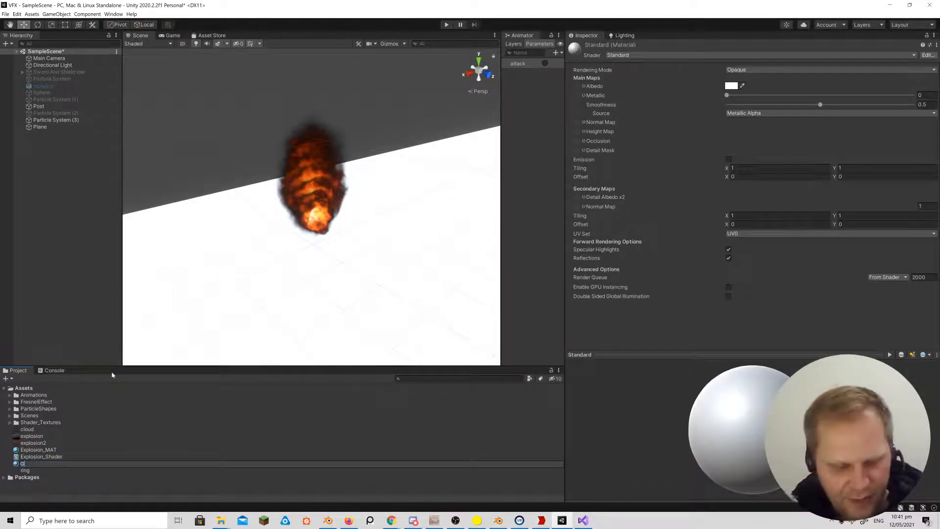
type("round")
key("Return")
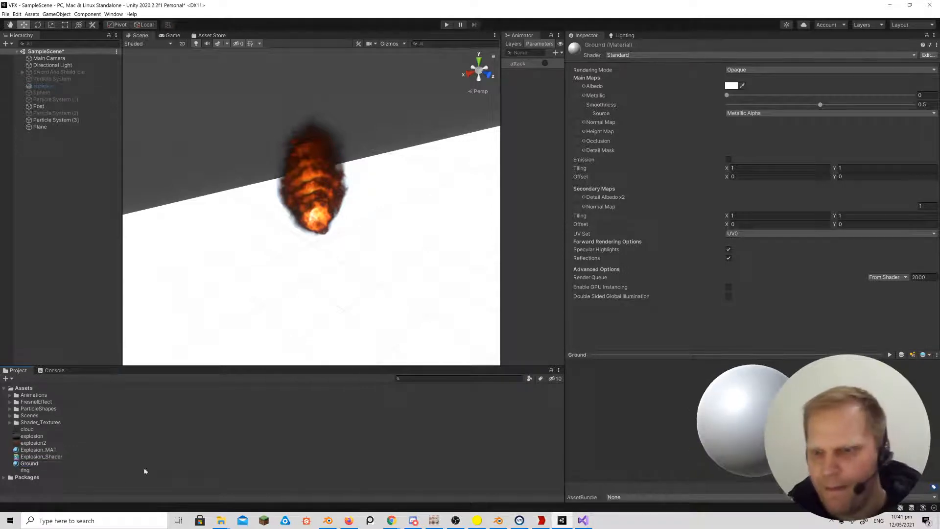
Assign the Default-Checker-Gray texture to the Ground material's Albedo map.
left_click(29, 463)
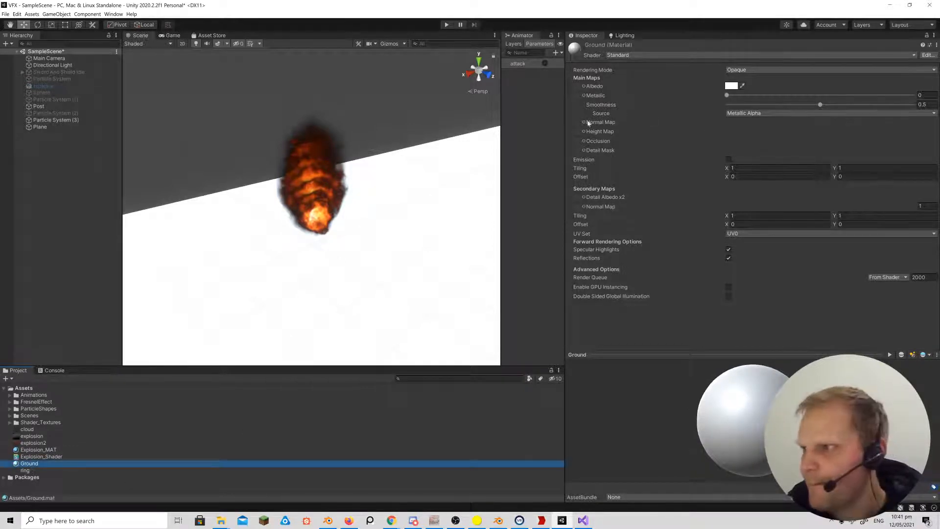
left_click(578, 86)
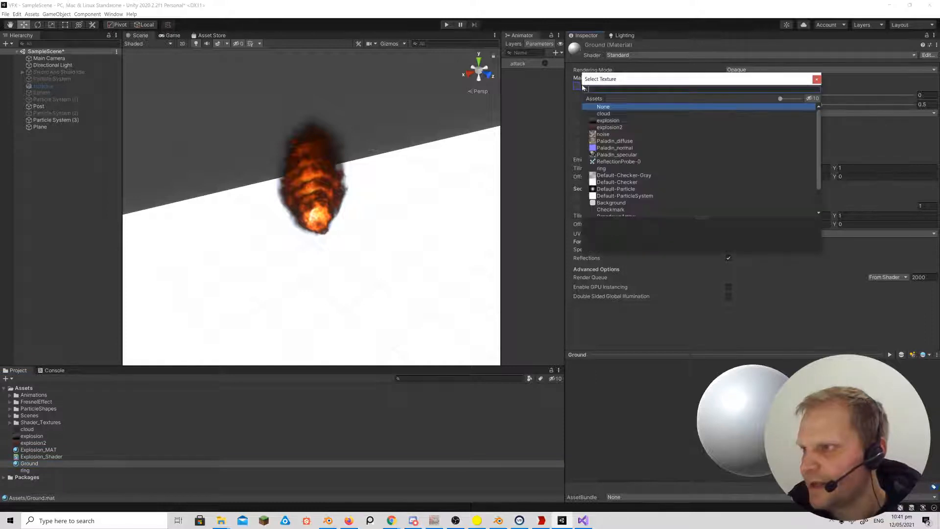
left_click(612, 177)
left_click(815, 79)
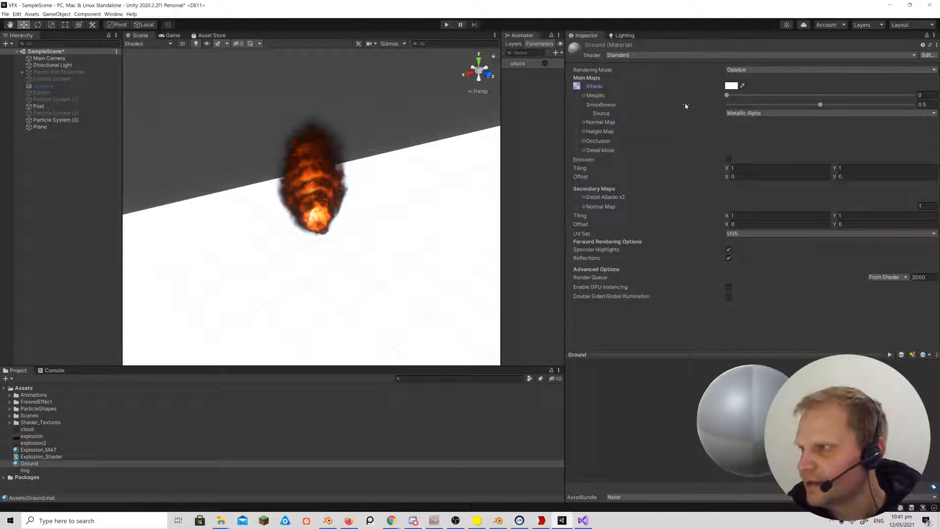
Tint the Ground material's Albedo colour dark grey and set its Smoothness to 0.
left_click(730, 86)
left_click_drag(747, 152, 753, 163)
left_click(825, 81)
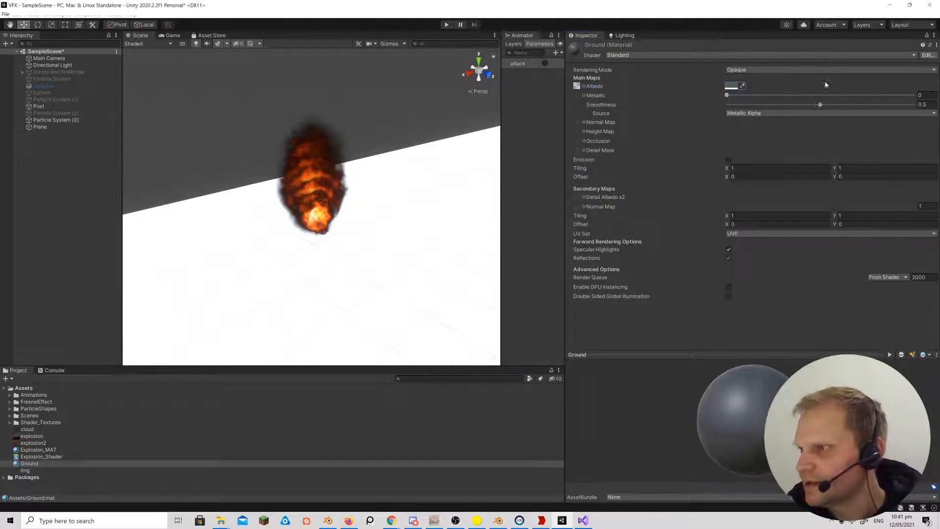
left_click_drag(820, 105, 692, 108)
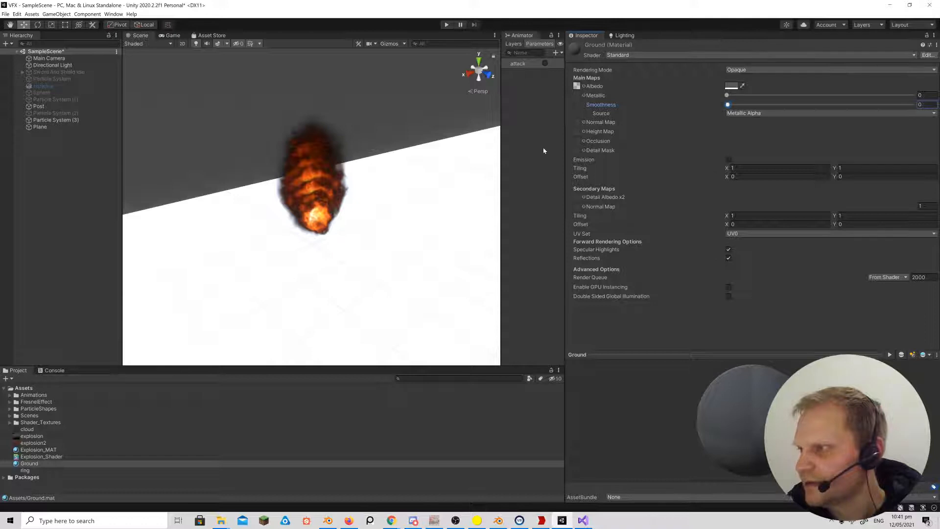
Set the Ground material's main map tiling to 200 in X and Y and apply the material to the plane.
type("200")
key("Tab")
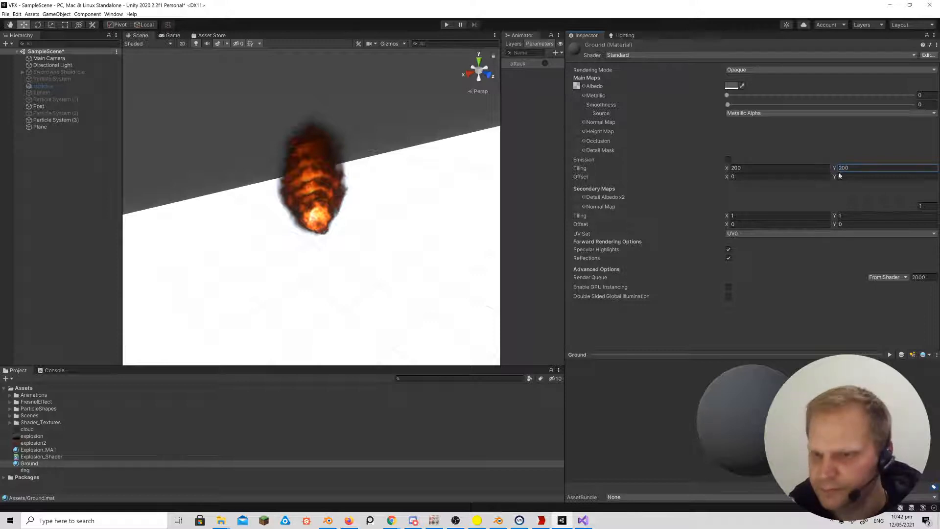
type("200")
left_click_drag(29, 464, 325, 285)
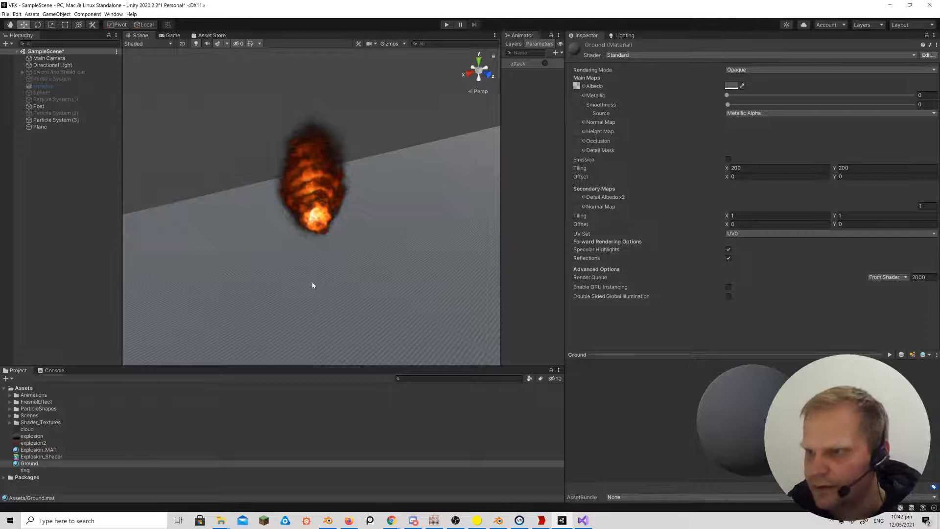
Inspect the checker pattern on the ground plane around the explosion and check the Ground material's main tiling values.
right_click_drag(312, 285, 322, 294)
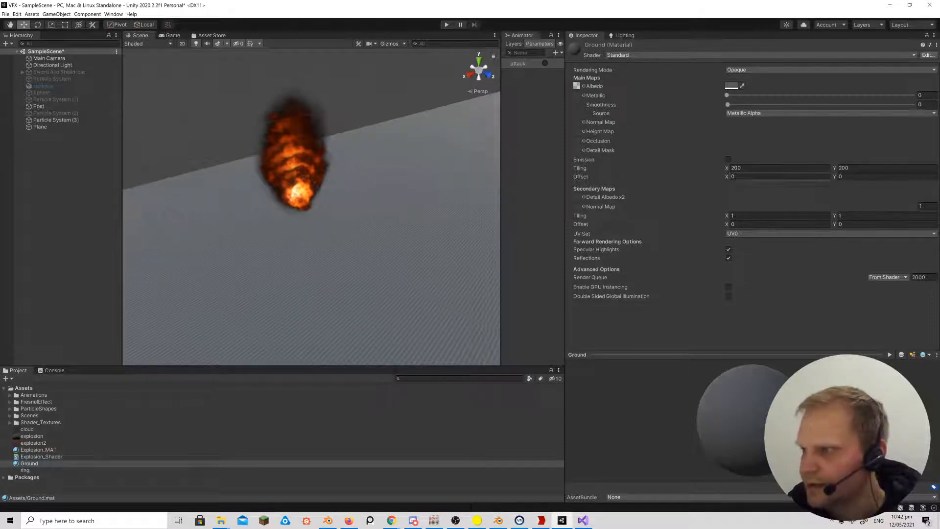
right_click_drag(355, 230, 393, 237)
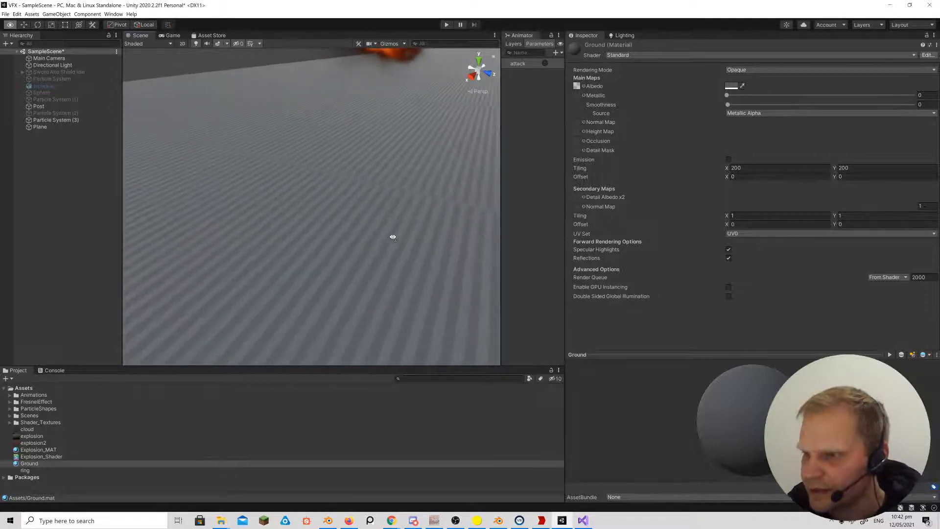
key("d")
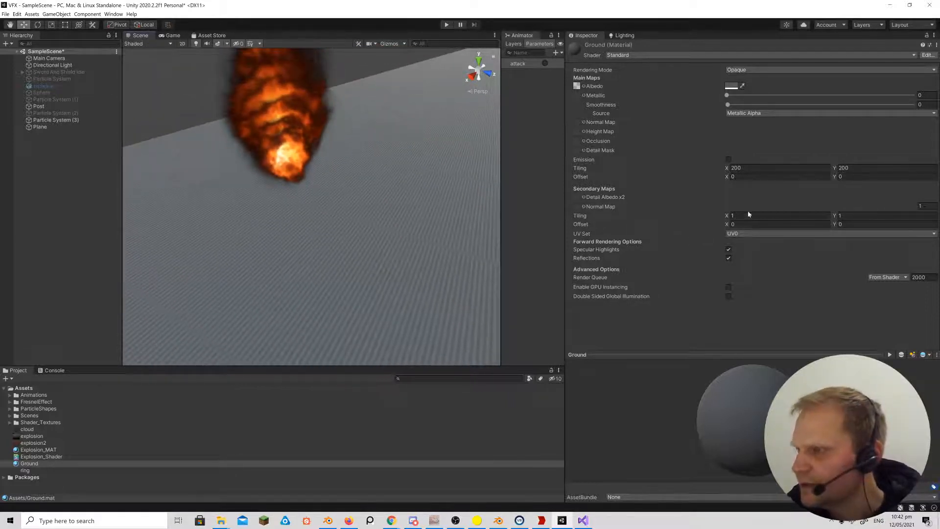
key("Tab")
key("Tab")
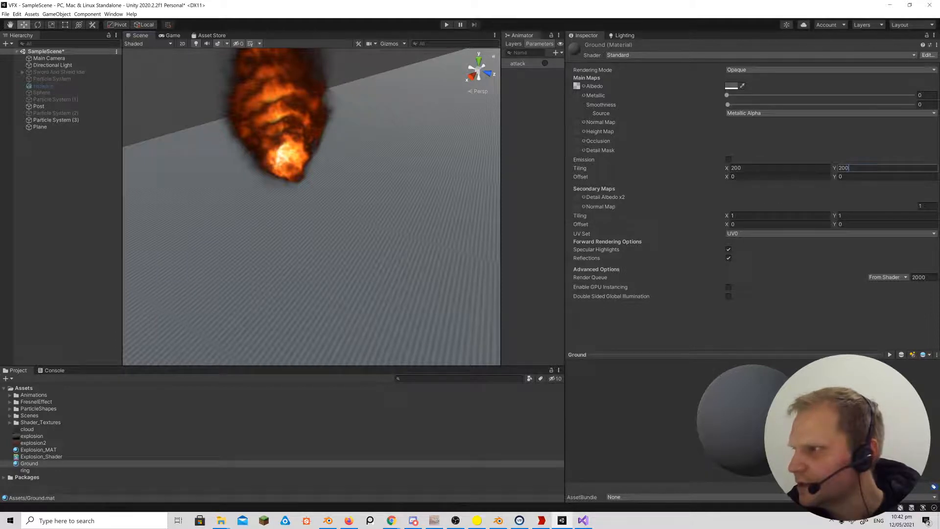
left_click(778, 168)
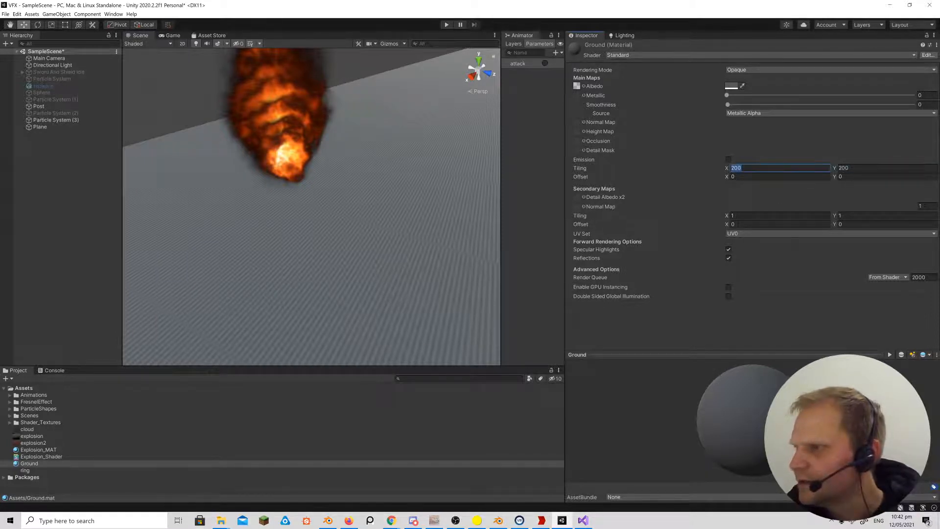
key("s")
right_click_drag(394, 221, 340, 245)
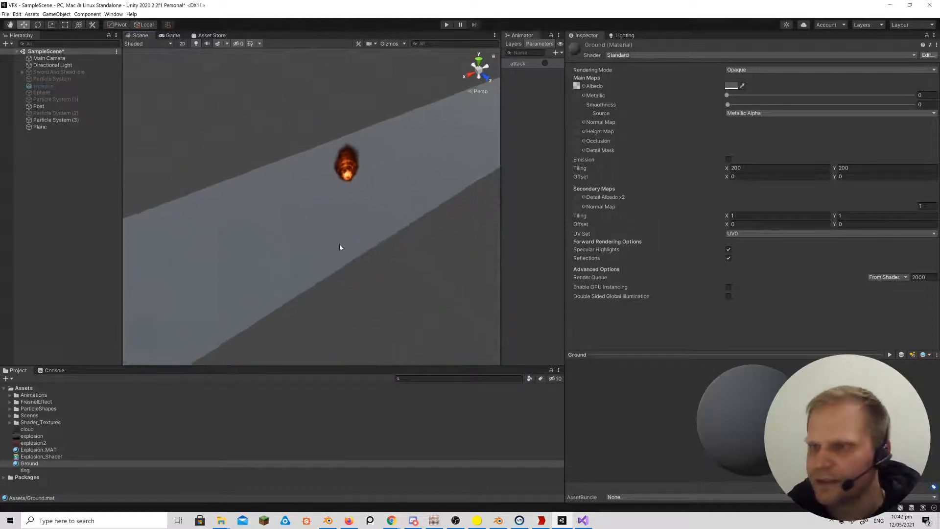
Set the ground plane's Z scale to 100.
left_click(340, 247)
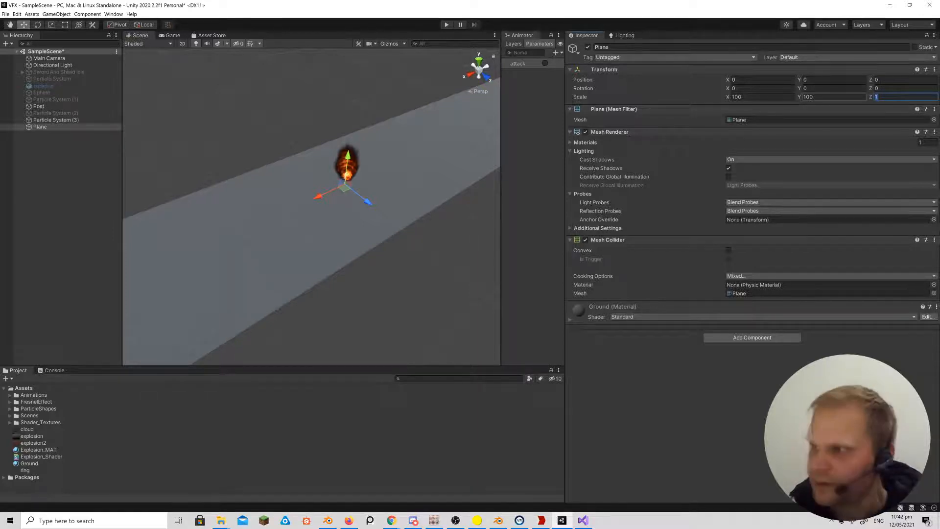
type("100")
right_click_drag(453, 193, 435, 147)
Add a 3D cube to the scene beside the explosion as a size reference.
right_click(36, 149)
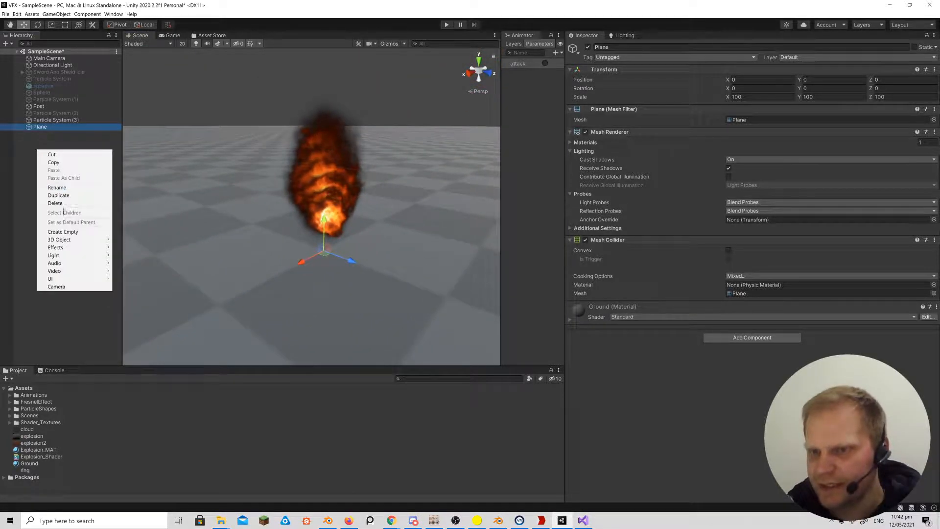
mouse_move(73, 239)
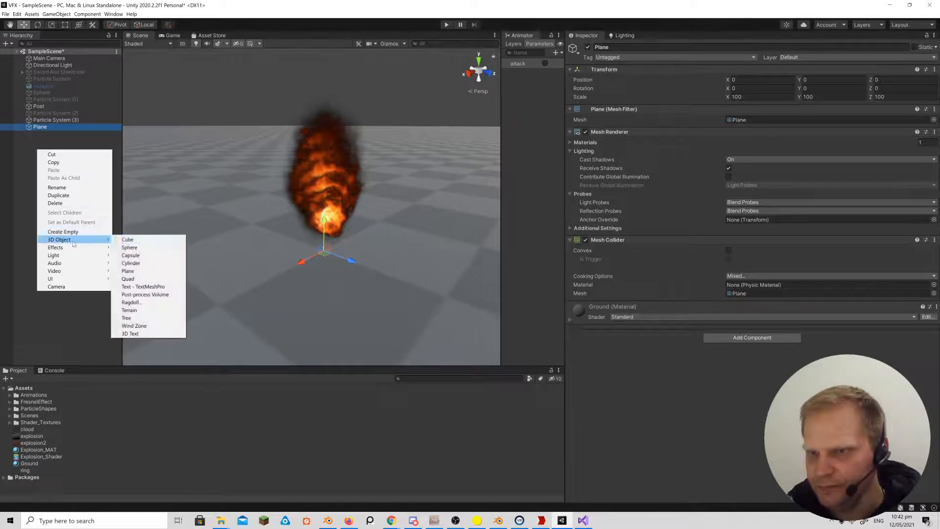
left_click(142, 239)
right_click_drag(274, 221, 313, 240)
key("a")
key("w")
key("s")
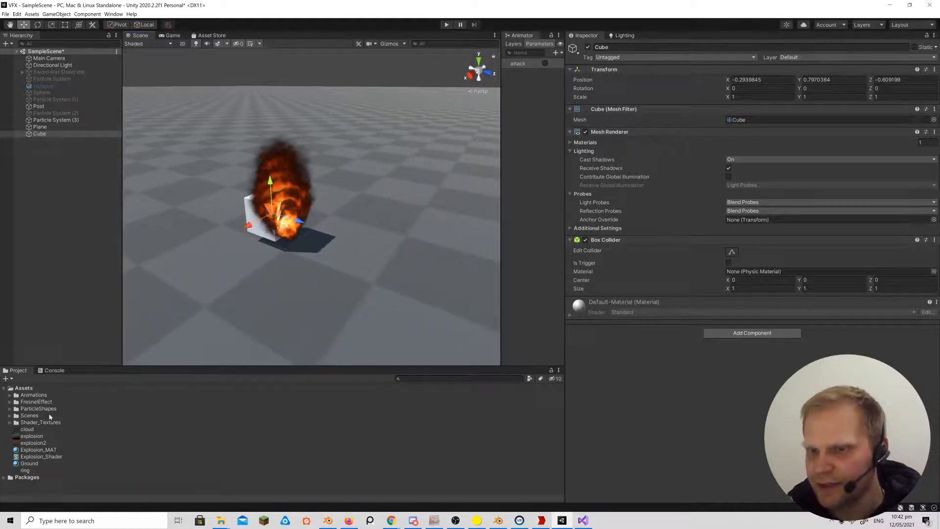
Try a main map tiling of 100 in X and Y on the Ground material.
left_click(33, 463)
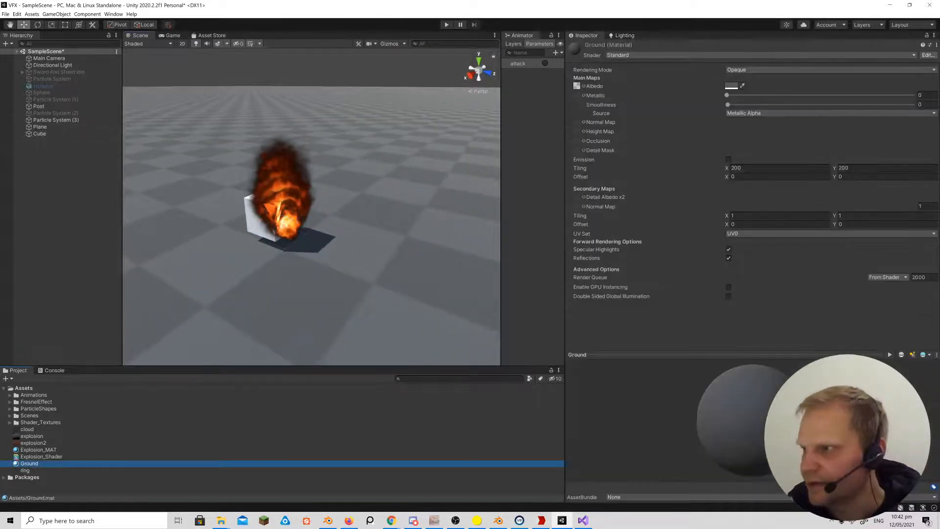
type("100")
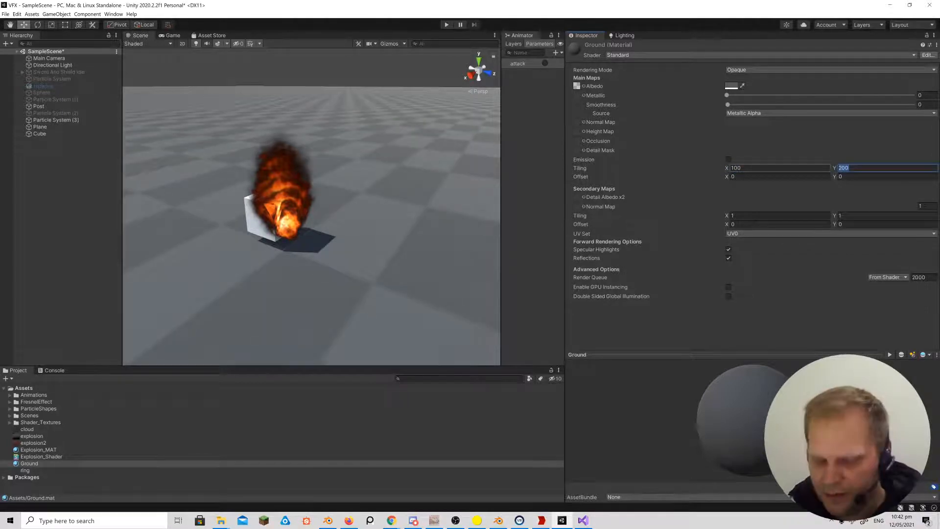
type("100")
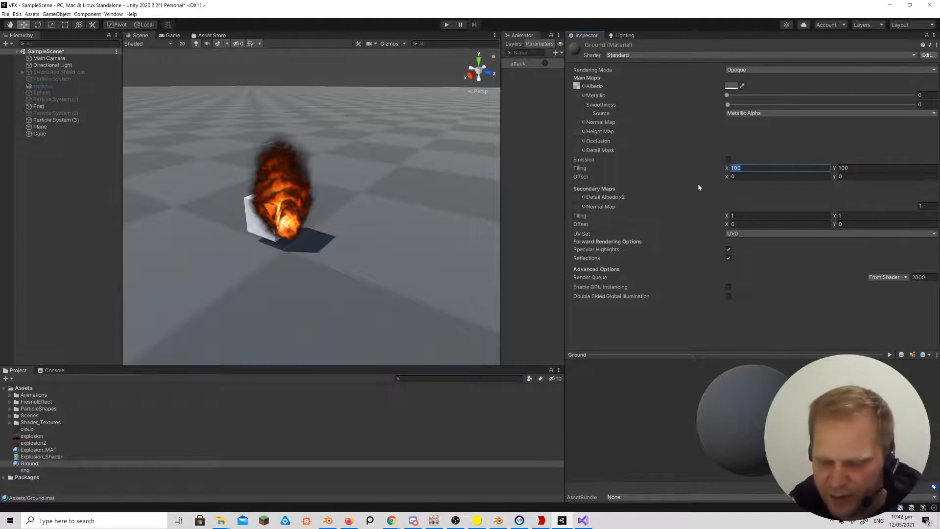
Set the Ground material's main map tiling to 400 in X and Y and compare the checker squares with the cube.
type("400")
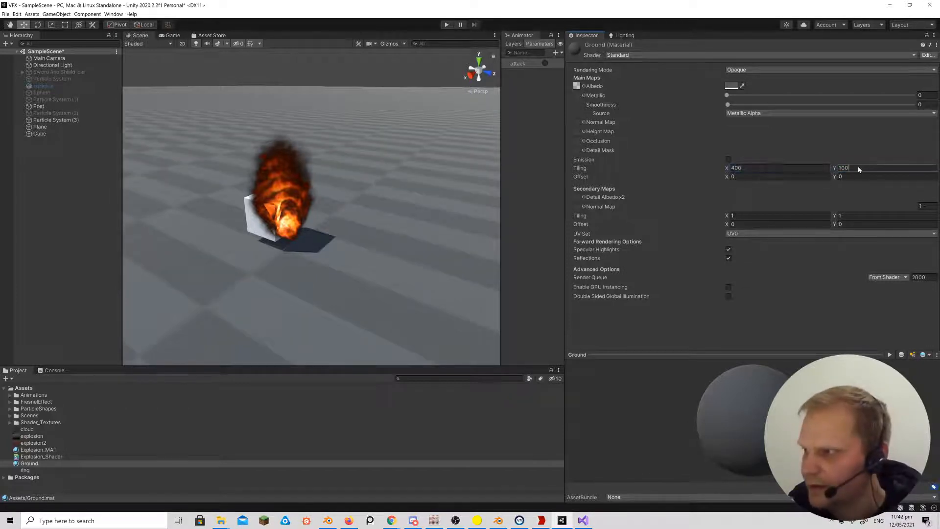
type("400")
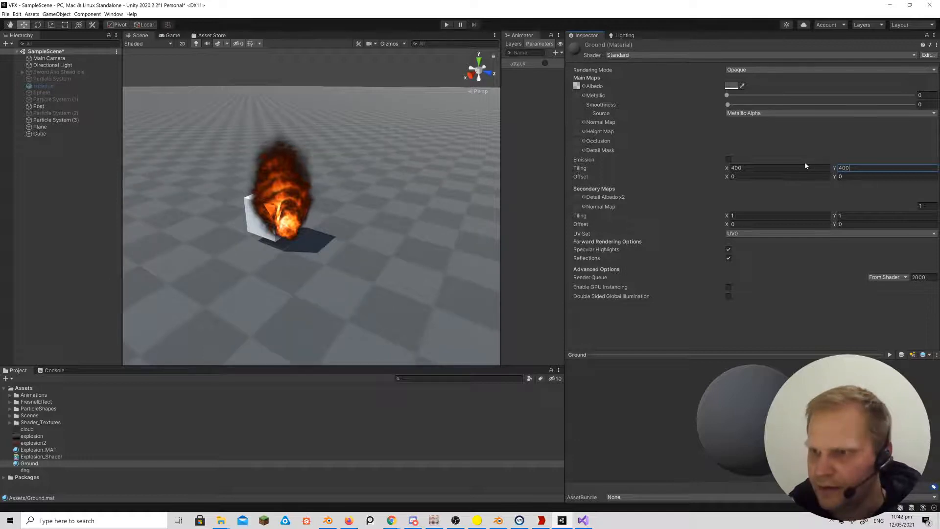
mouse_move(323, 244)
right_mouse_down()
mouse_move(286, 256)
mouse_move(365, 272)
mouse_move(316, 259)
mouse_move(312, 248)
right_mouse_up()
key("a")
key("w")
key("s")
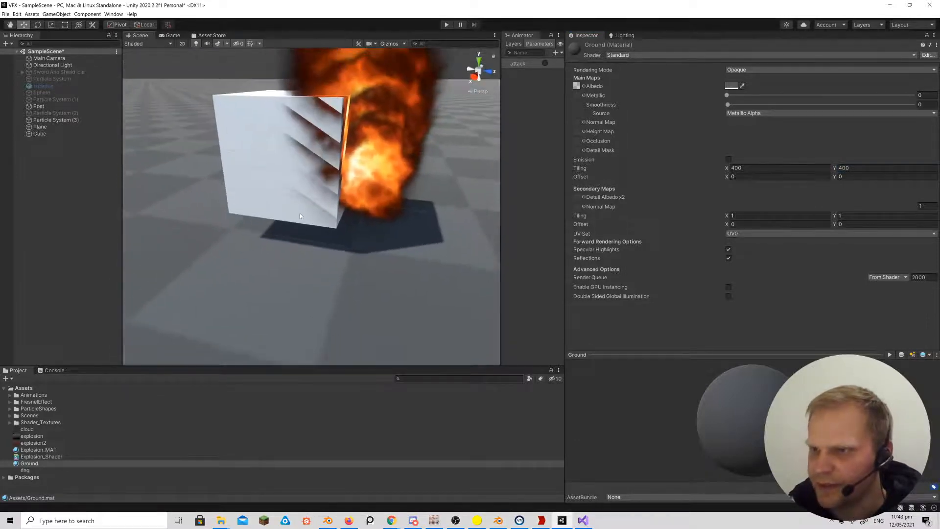
left_click(298, 186)
key("s")
right_click_drag(297, 187, 243, 220)
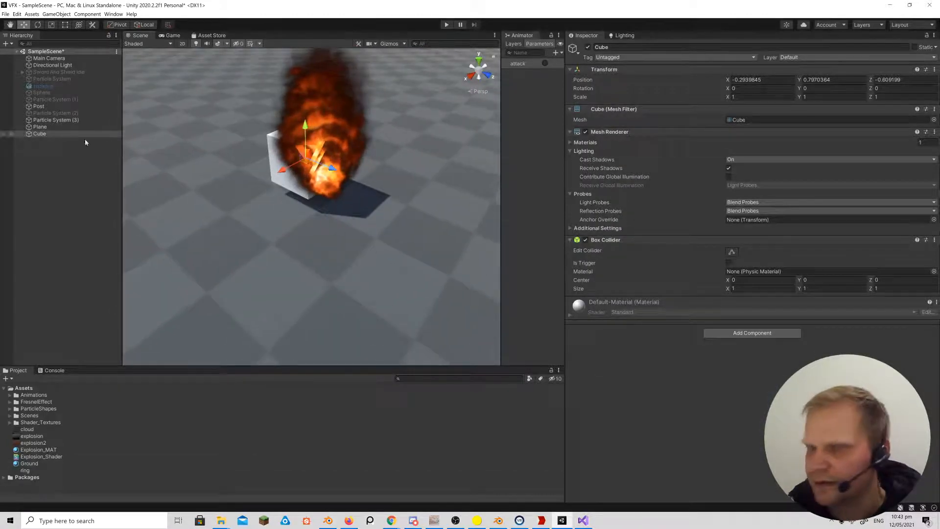
Set the Ground material's main map tiling to 500 in X and Y.
left_click(30, 463)
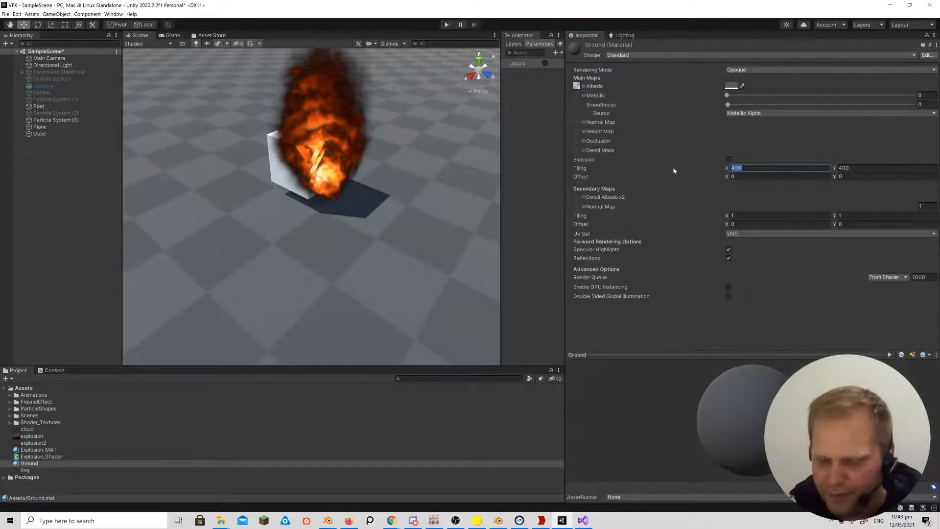
type("500")
left_click(843, 168)
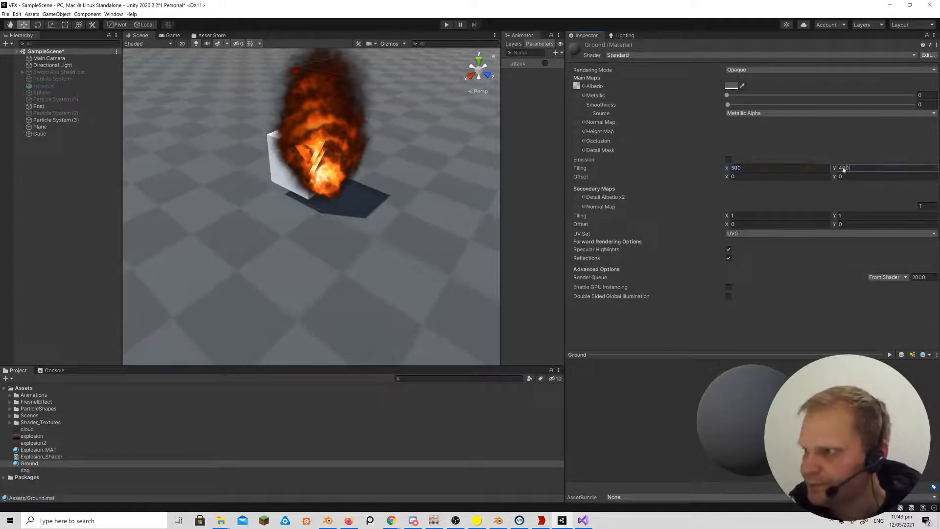
type("500")
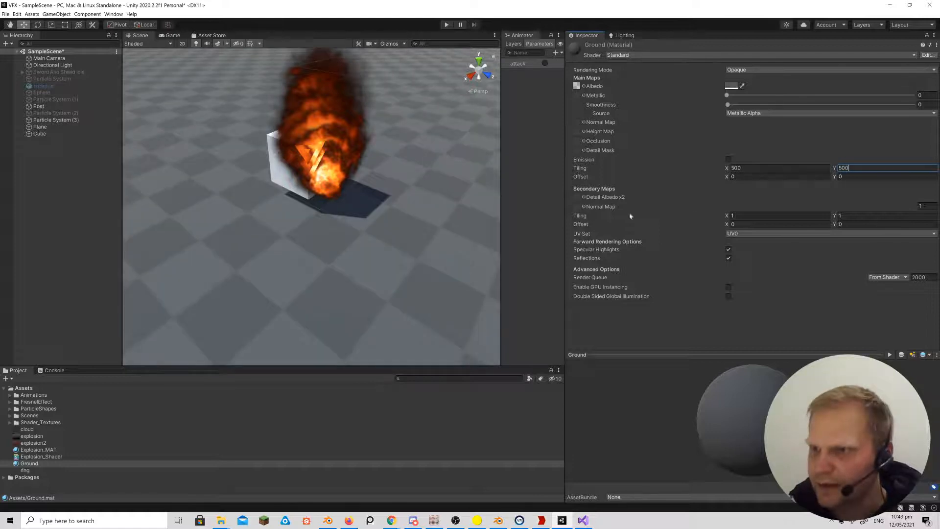
Delete the reference cube from the scene and look at the explosion above the ground.
scroll(315, 179, "up", 5)
left_click(315, 179)
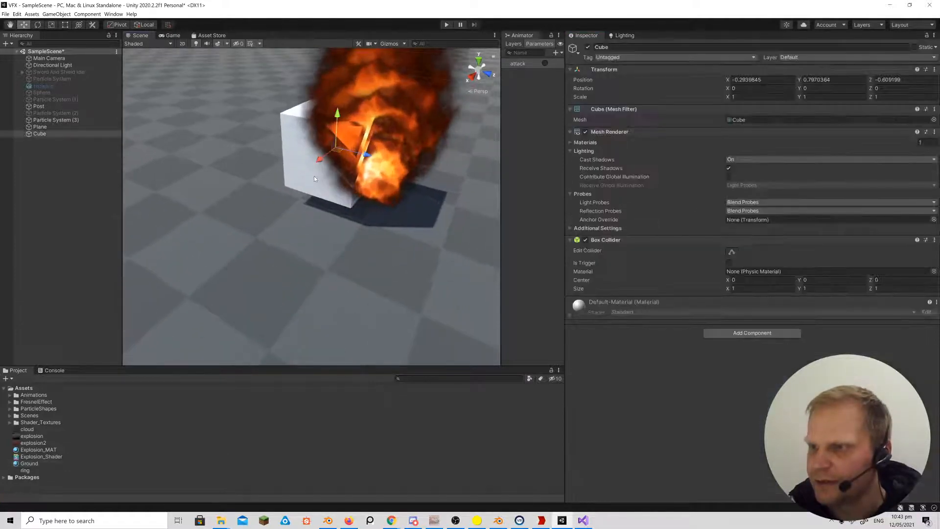
key("Delete")
right_click_drag(315, 179, 360, 137)
scroll(361, 136, "down", 3)
scroll(341, 142, "up", 2)
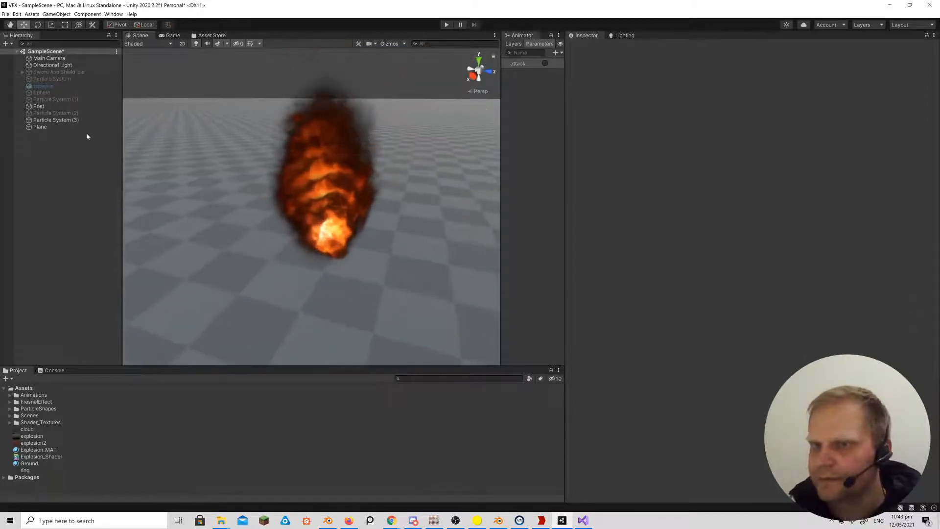
Review the module settings of Particle System (3) and switch to the Explosion_Shader code in Visual Studio at the frag function.
left_click(74, 120)
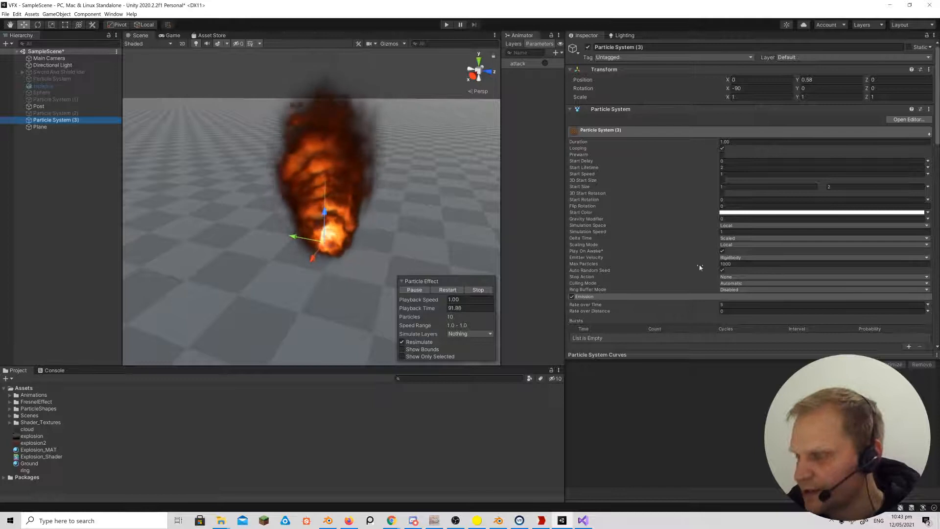
scroll(700, 267, "down", 8)
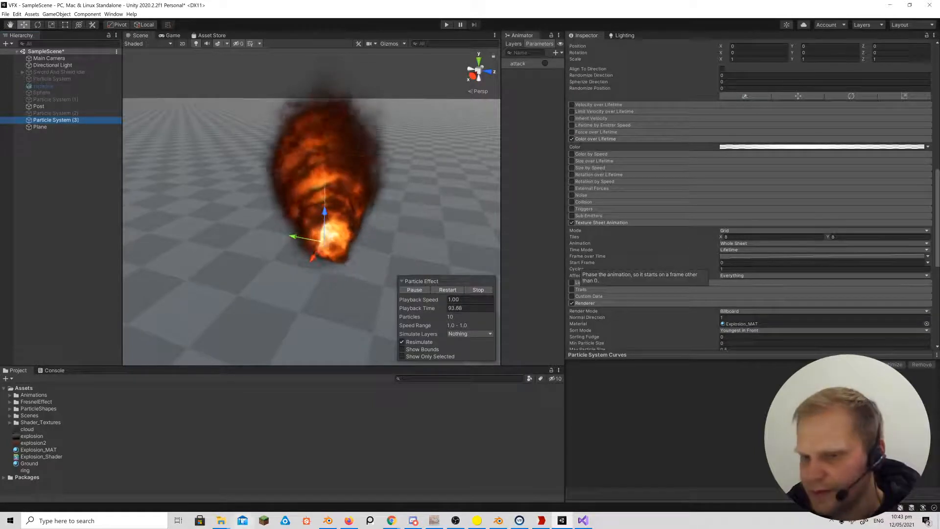
left_click(587, 522)
scroll(440, 196, "down", 10)
scroll(440, 196, "up", 5)
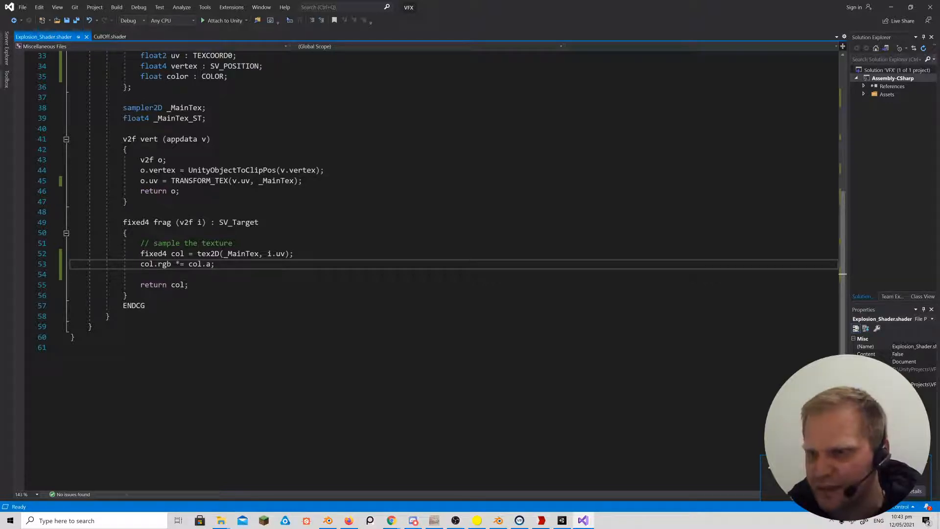
Add the line "col.rgb = col.g * i.color.rgb * col.a;" below the texture sampling in the frag function and align its indentation.
key("Left")
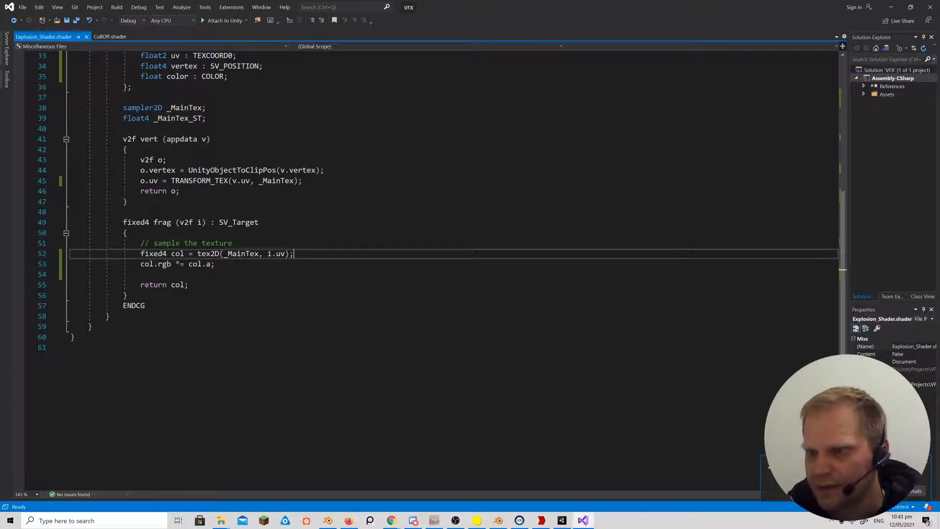
key("Return")
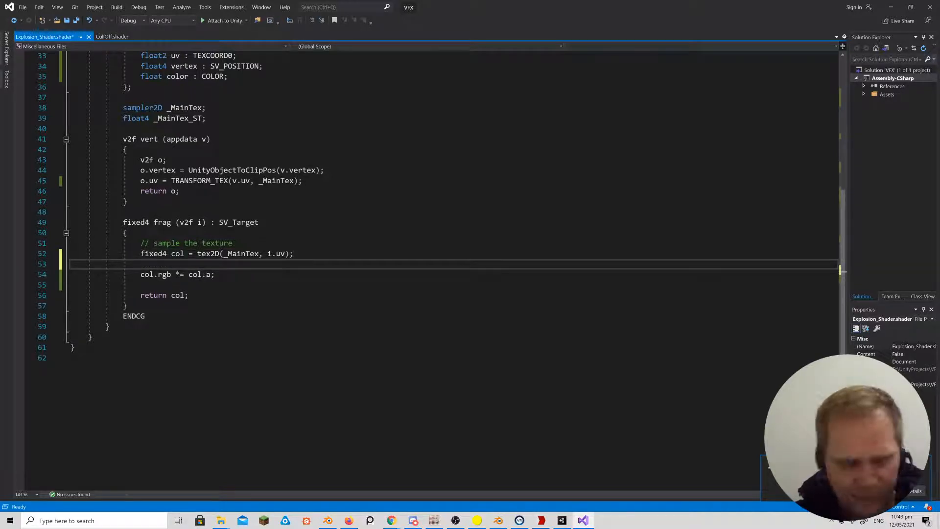
type("col.rgb")
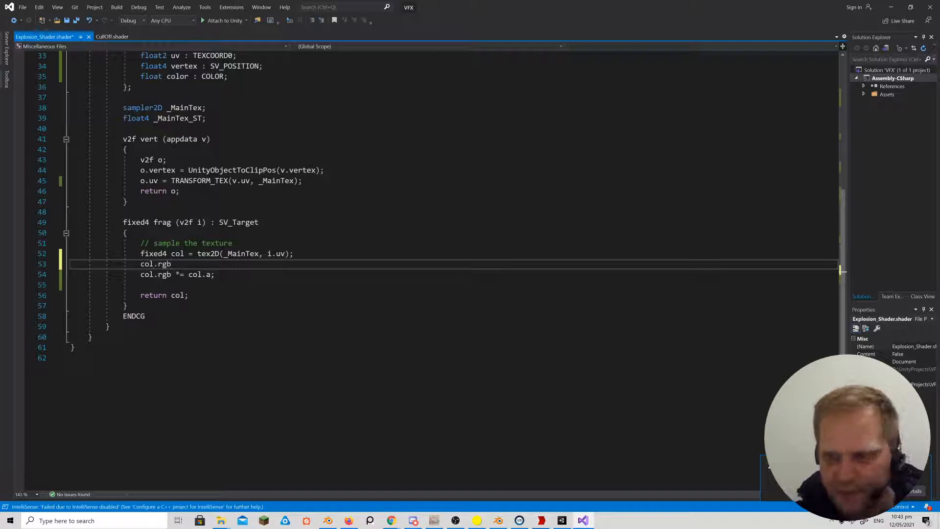
type(" = ")
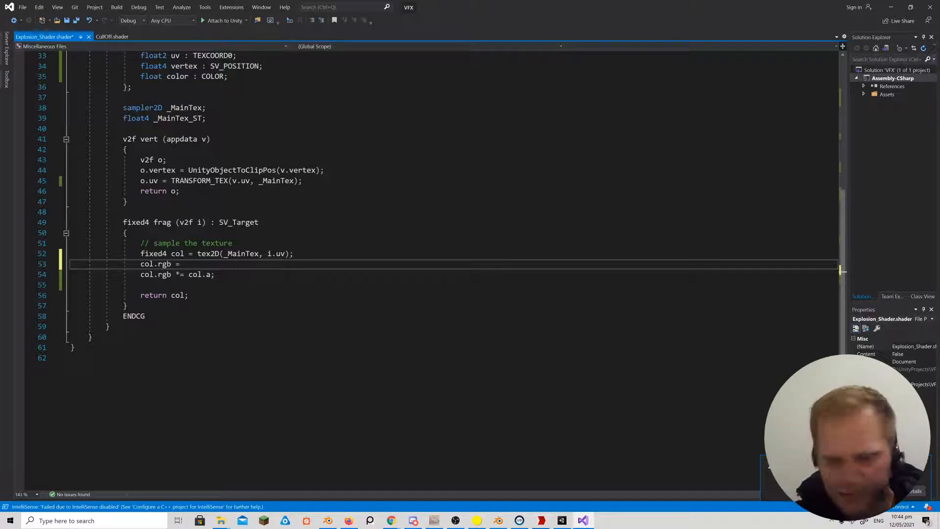
type("col.g ")
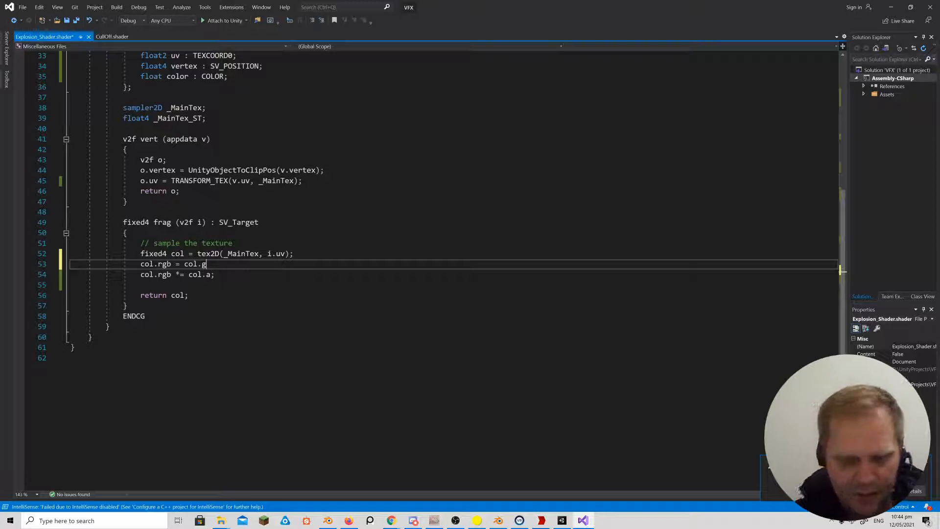
type("* ")
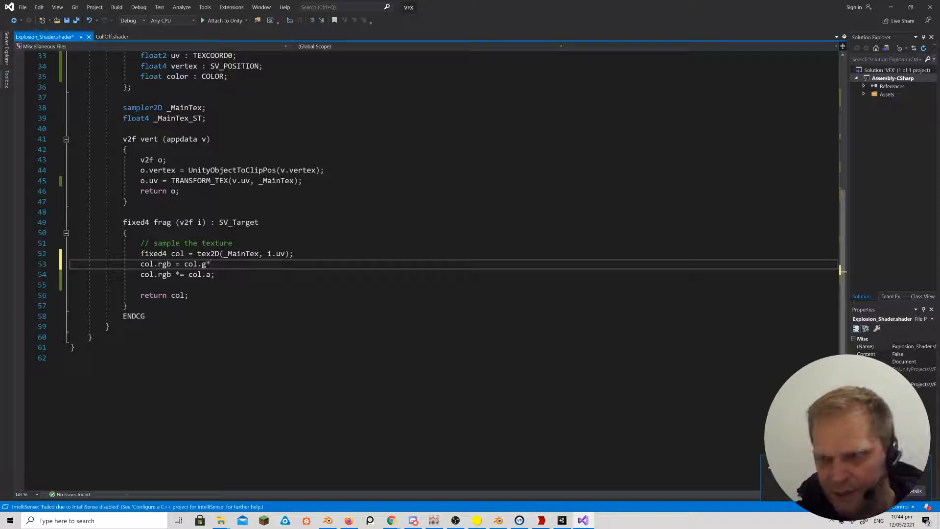
type("i.colo")
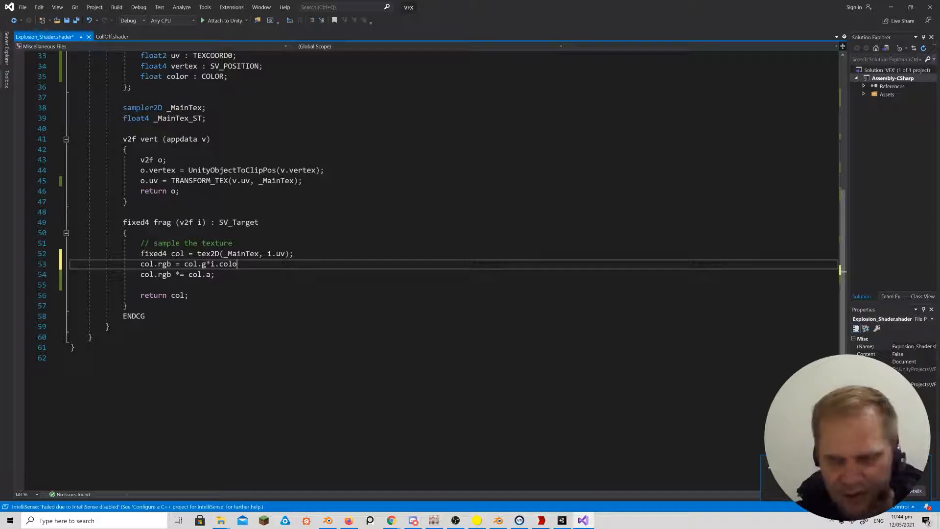
type("r.rgb ")
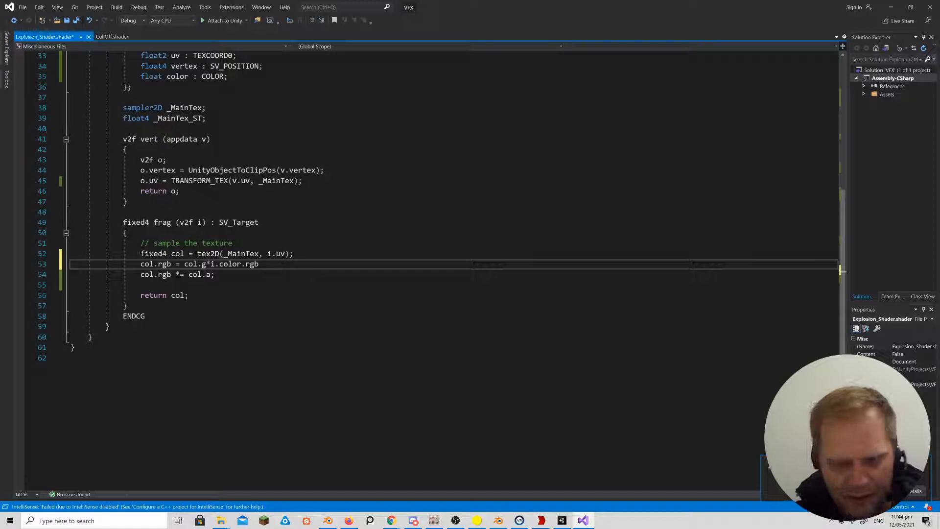
type("* ")
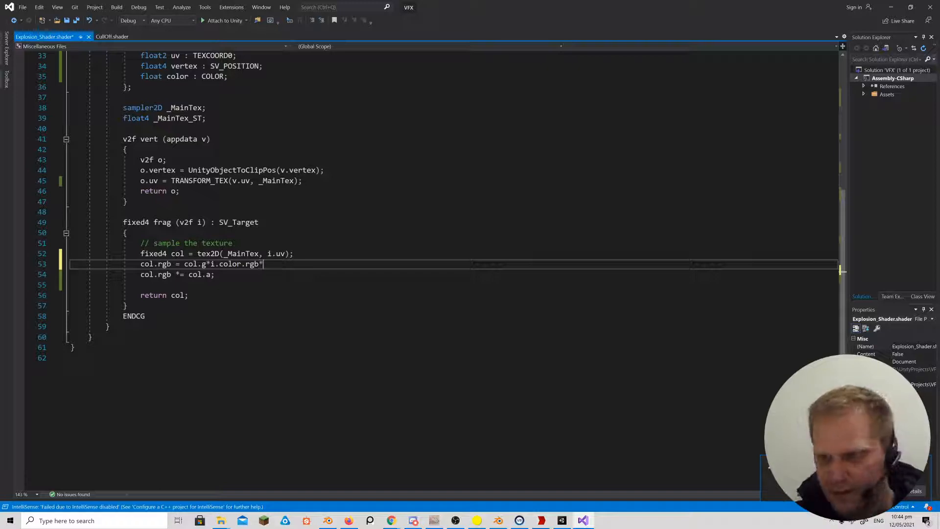
type("c")
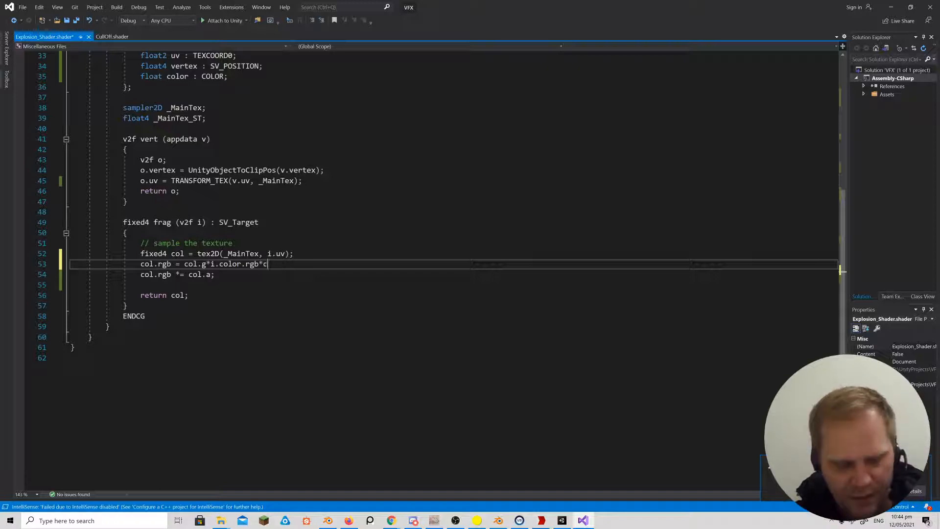
type("ol.a;")
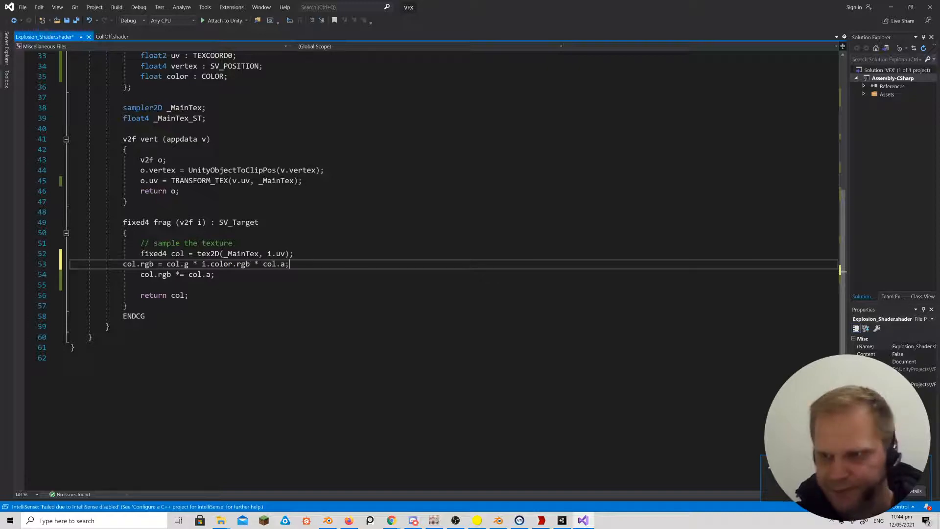
key("Home")
key("Tab")
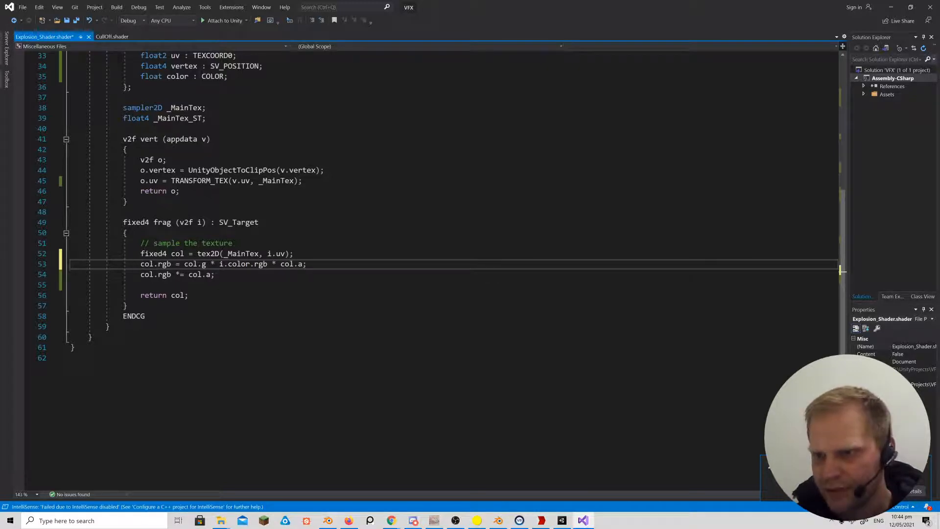
Change the old "col.rgb *= col.a;" line to "col.a *= col.a;" and move it directly below the texture sampling line, indented to match.
double_click(164, 274)
type("a")
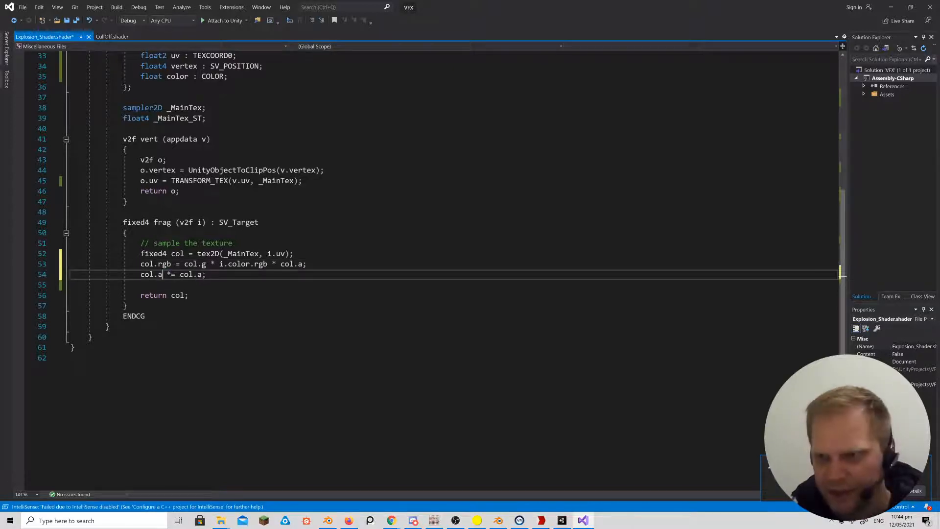
left_click_drag(207, 274, 141, 274)
key("ctrl+c")
key("BackSpace")
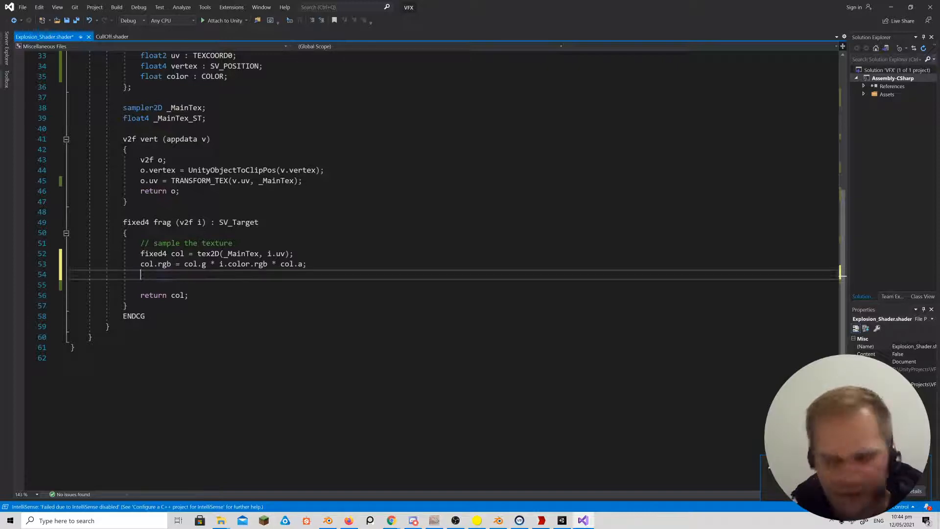
left_click(294, 254)
key("Return")
key("ctrl+v")
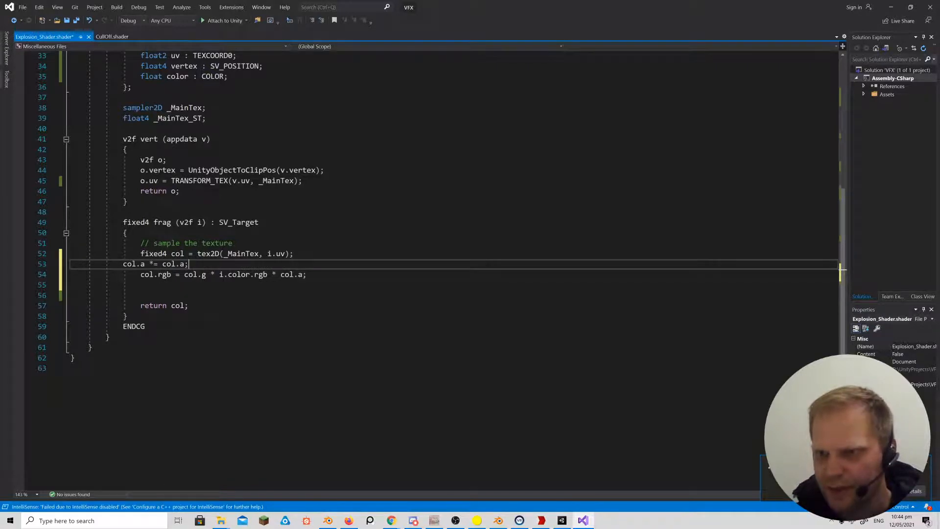
key("Home")
key("Tab")
Make the alpha line in frag read "col.a *= i.color.a;", restore its indentation and save the shader.
left_click_drag(206, 264, 180, 265)
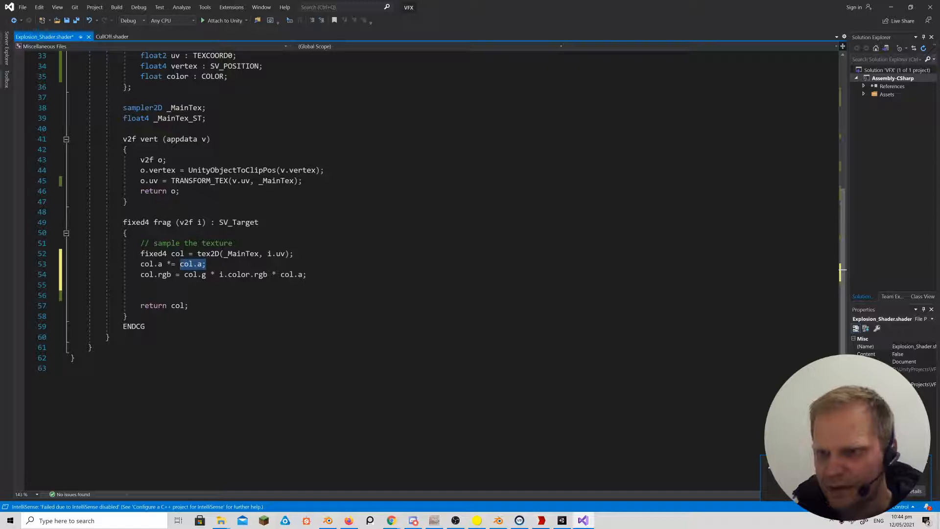
type("i.col")
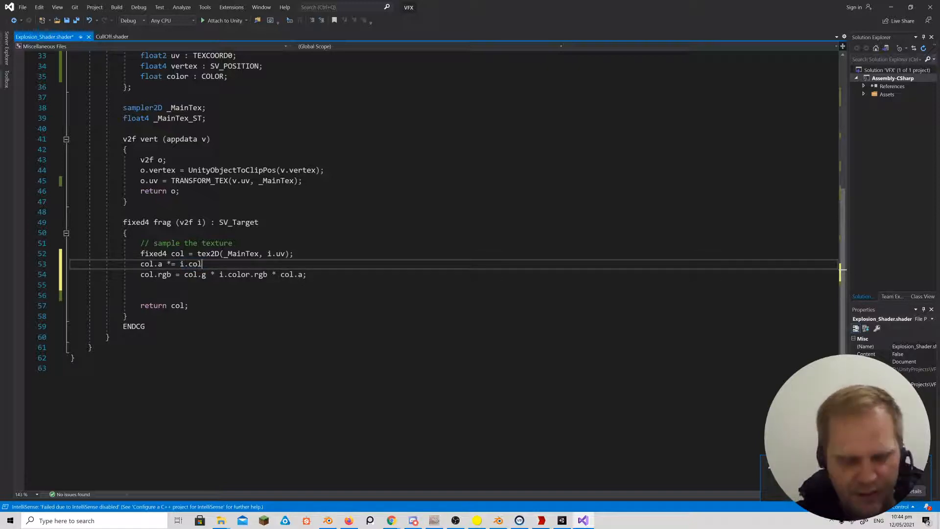
type("or.a")
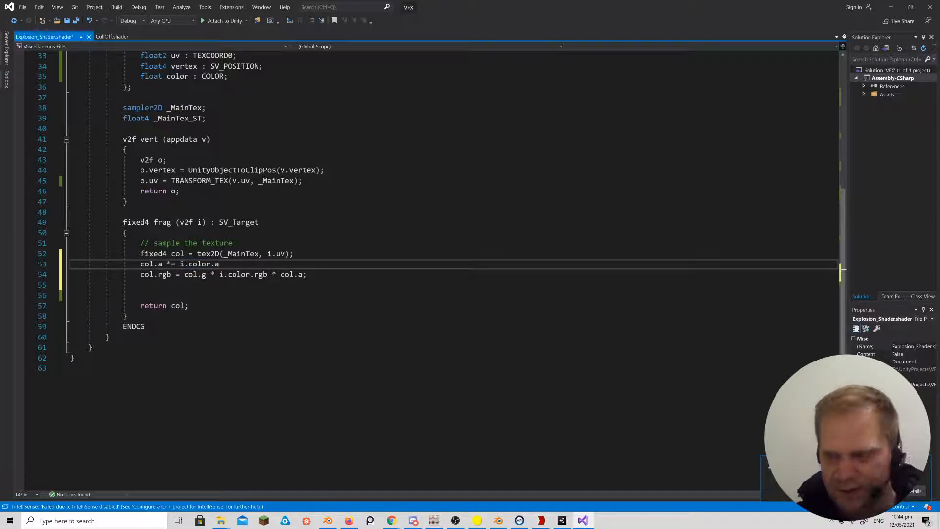
type(";")
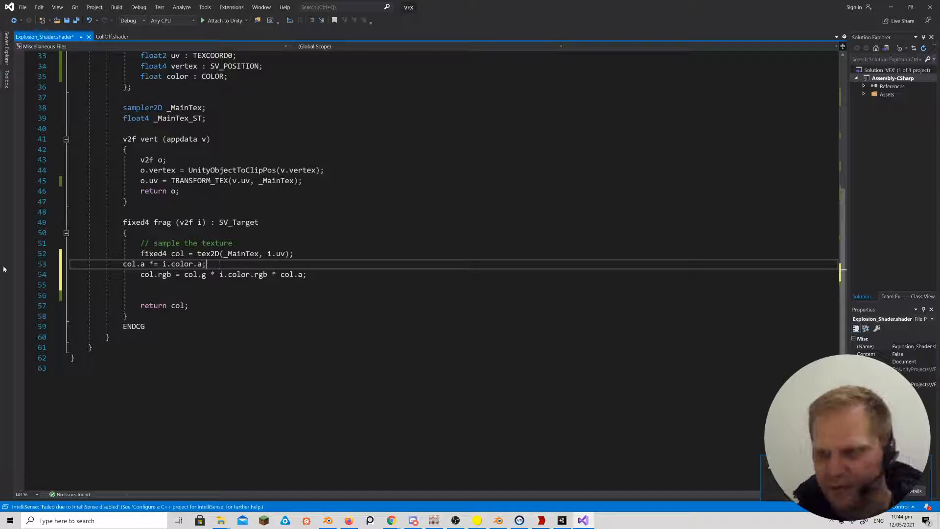
key("Home")
key("Tab")
key("ctrl+s")
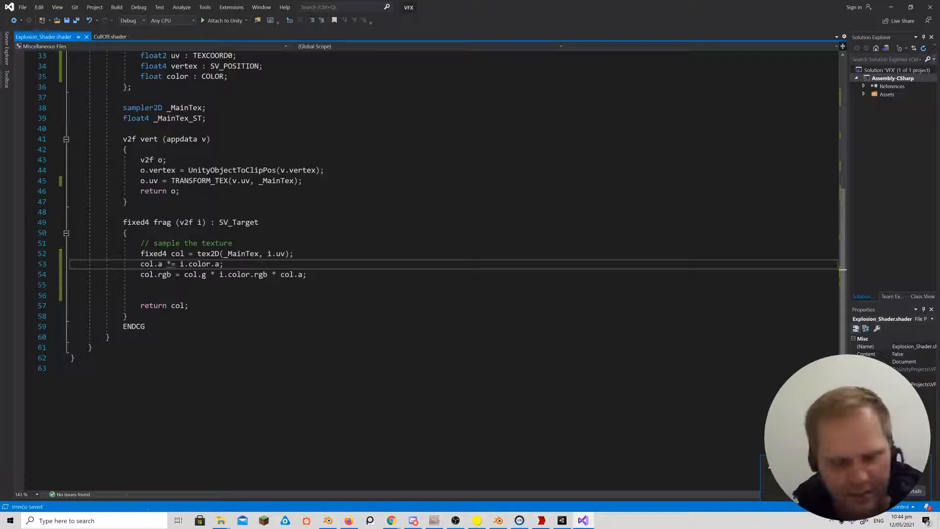
Switch to Unity, check the Console for Explosion_Shader errors and open the reported line in Visual Studio.
left_click(561, 520)
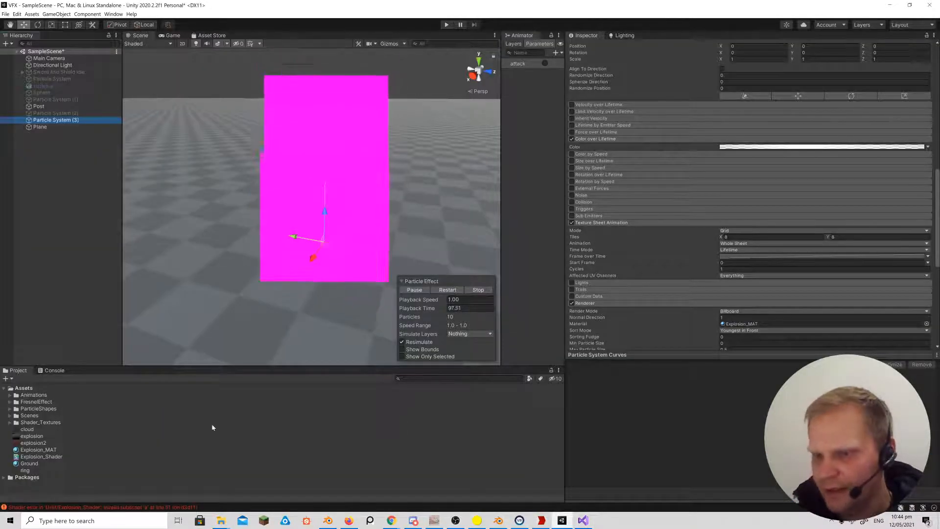
left_click(54, 370)
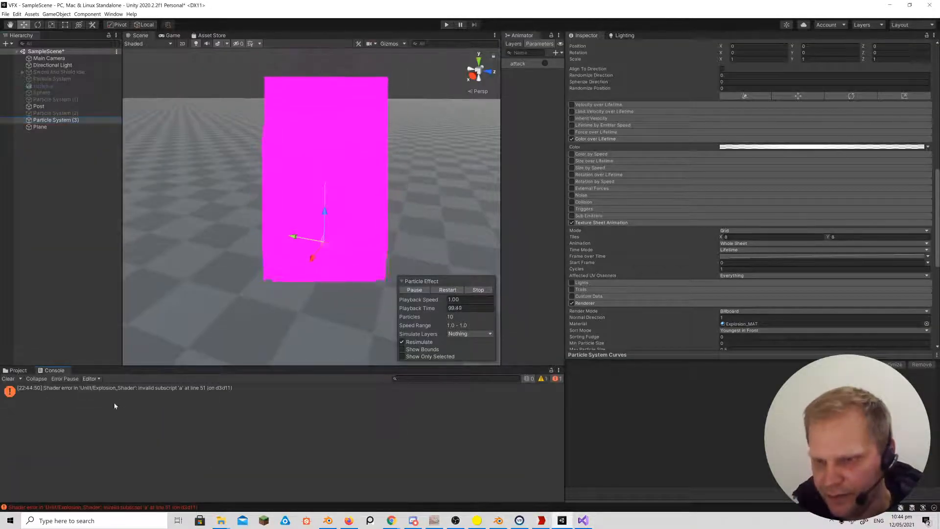
double_click(163, 390)
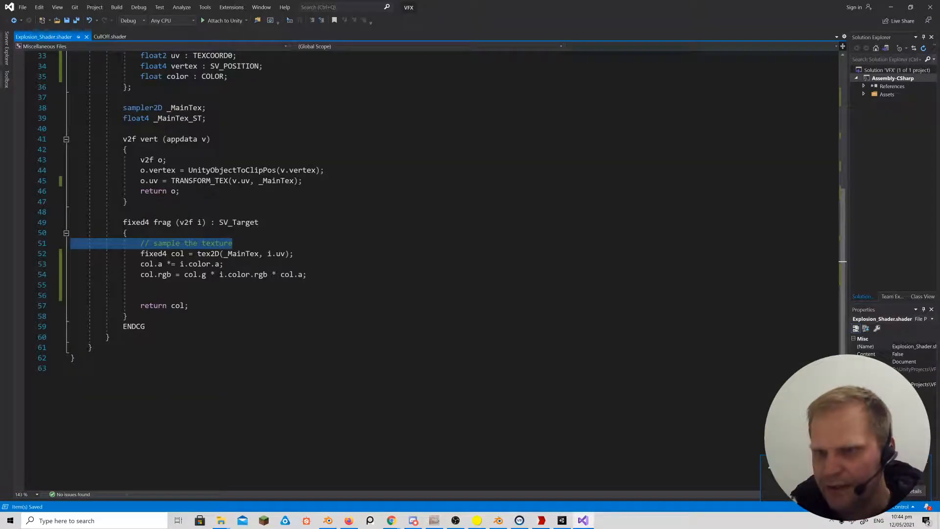
left_click(232, 243)
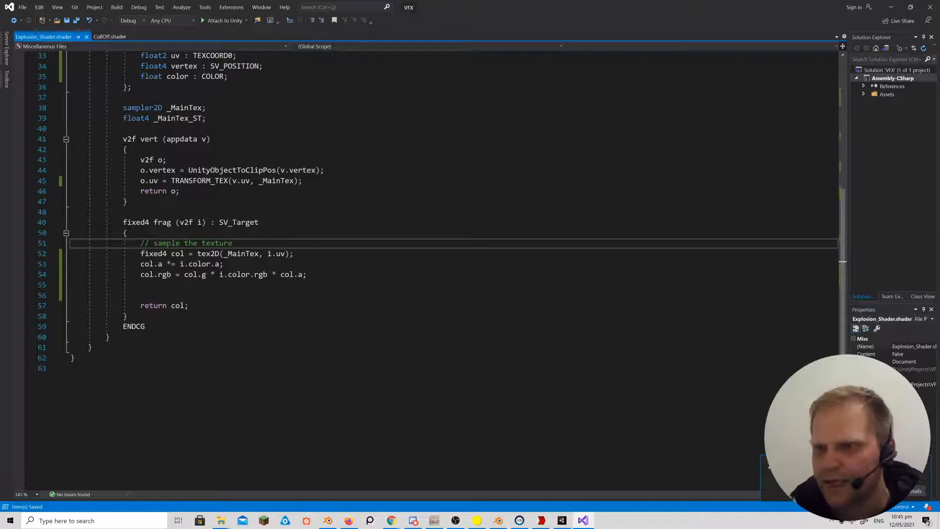
Add "o.color = v.color;" below the TRANSFORM_TEX line in the vert function and save the shader.
left_click(305, 180)
key("Return")
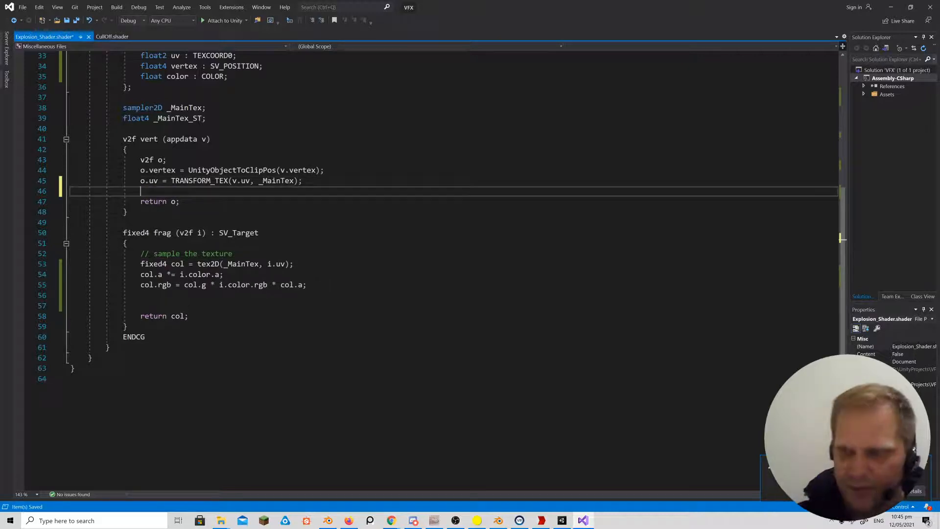
type("o.color")
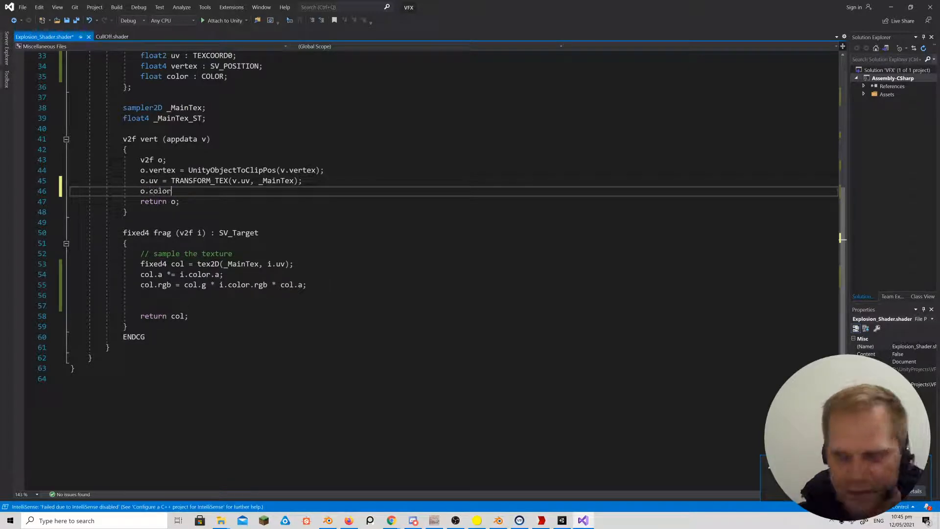
type(" = v.color")
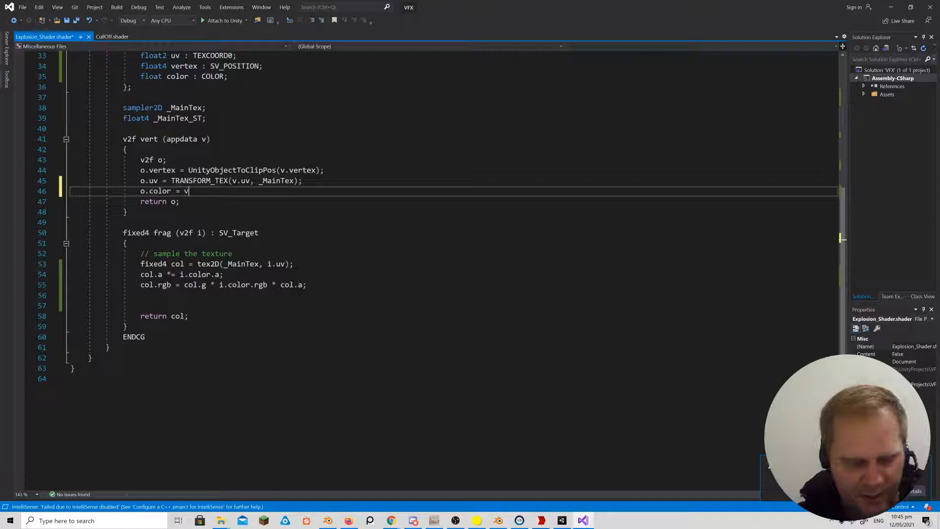
type(";")
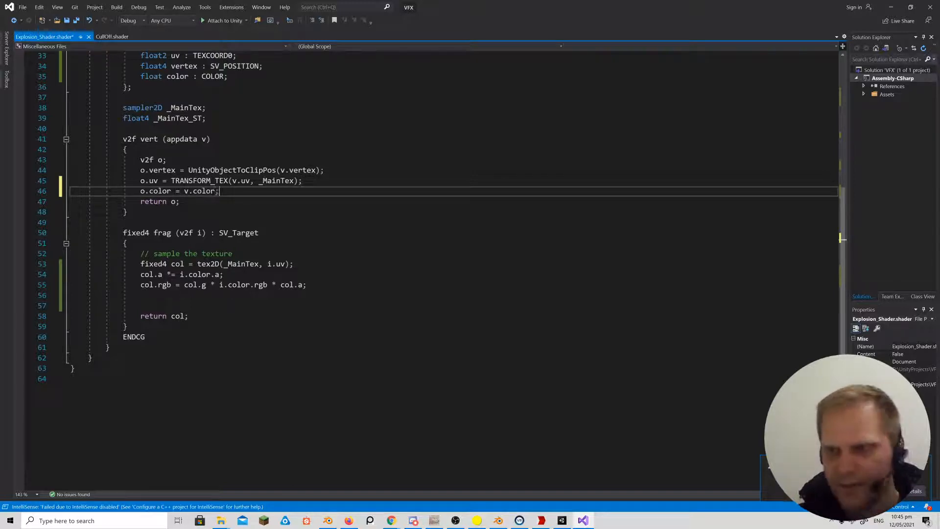
key("ctrl+s")
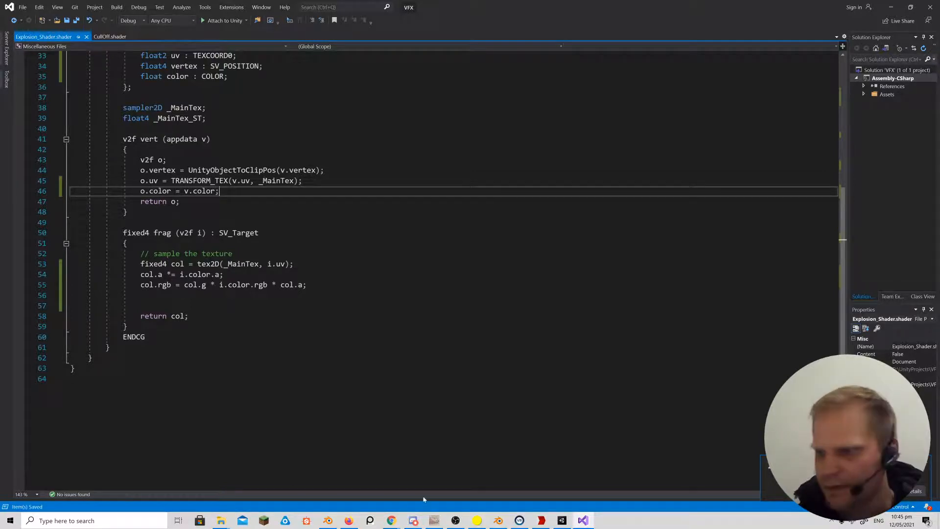
Recheck the shader in Unity's Console, open the reported line in Visual Studio and review the structs and both shader functions.
left_click(562, 520)
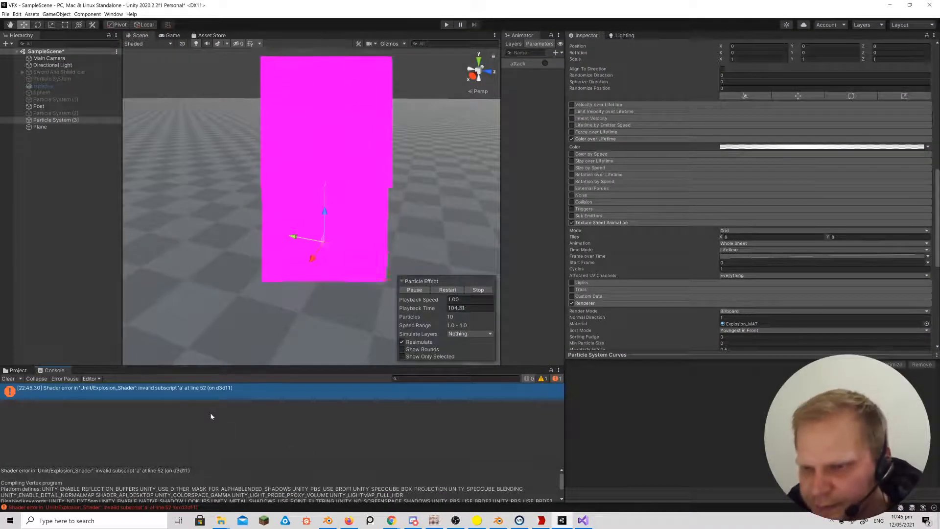
double_click(204, 391)
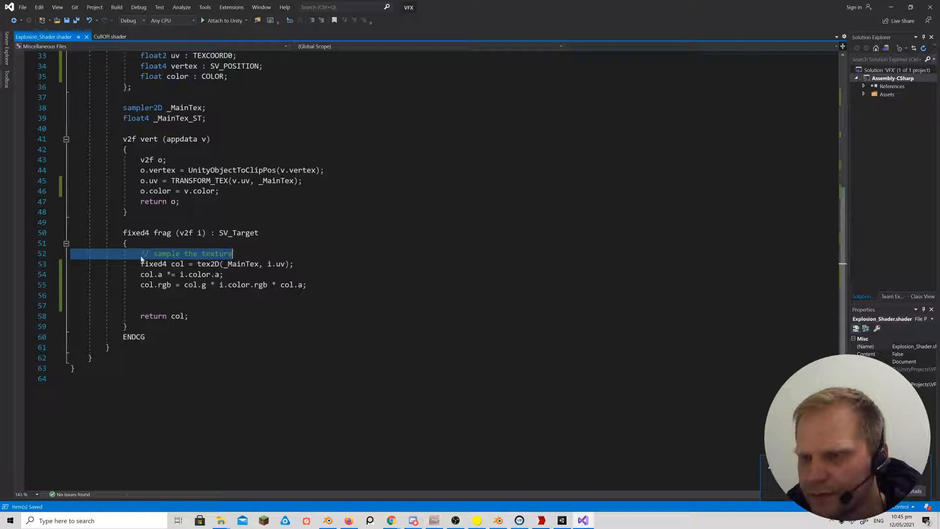
key("Home")
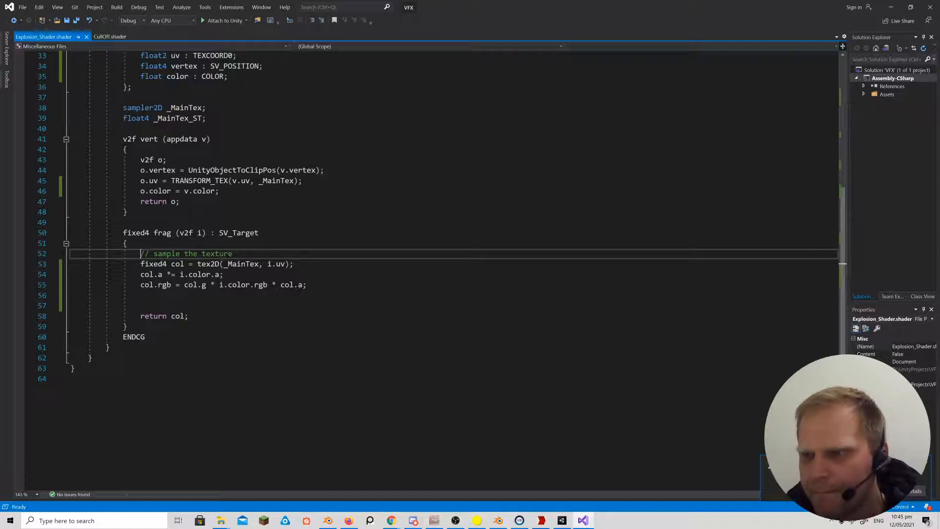
scroll(430, 270, "up", 5)
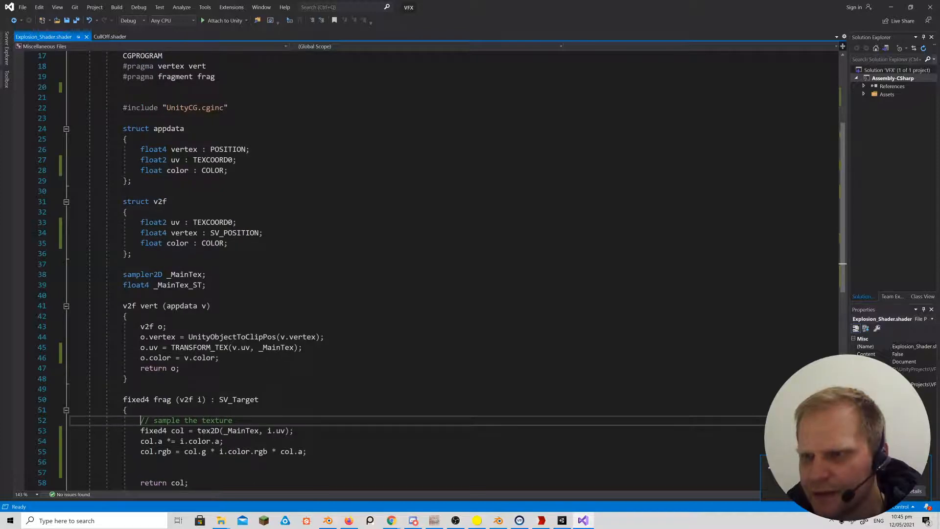
scroll(430, 269, "down", 3)
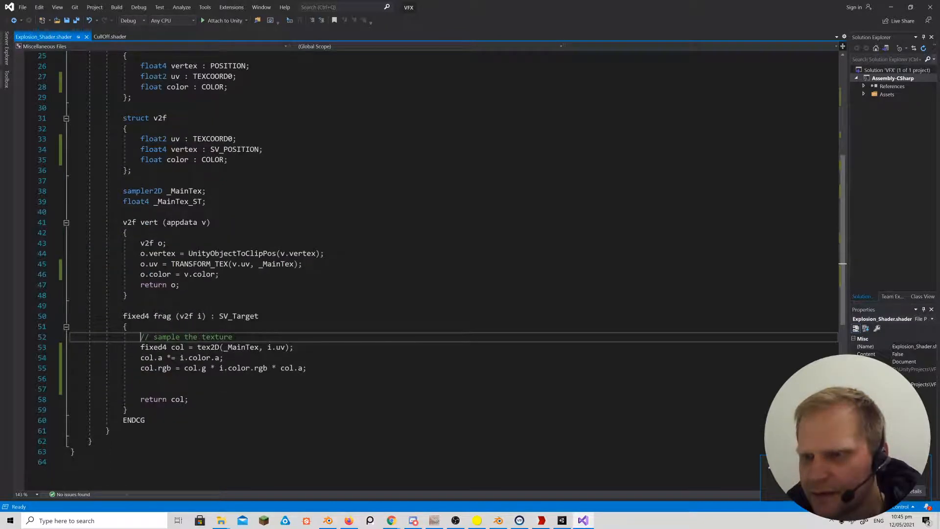
Comment out the "col.a *= i.color.a;" line in the frag function and save the shader.
key("Down")
key("Down")
type("//")
key("ctrl+s")
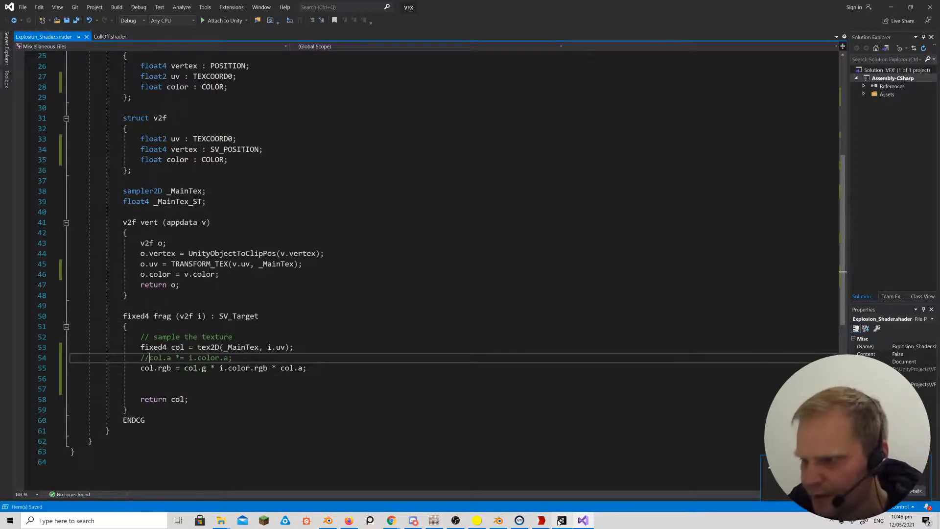
Switch between Unity and Visual Studio to compare the Console's Explosion_Shader error with the frag function code.
left_click(561, 520)
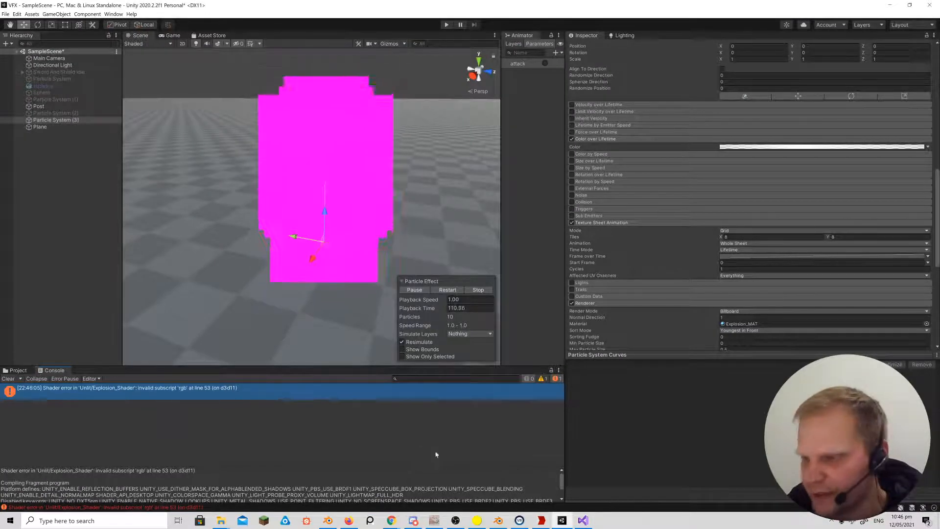
left_click(582, 520)
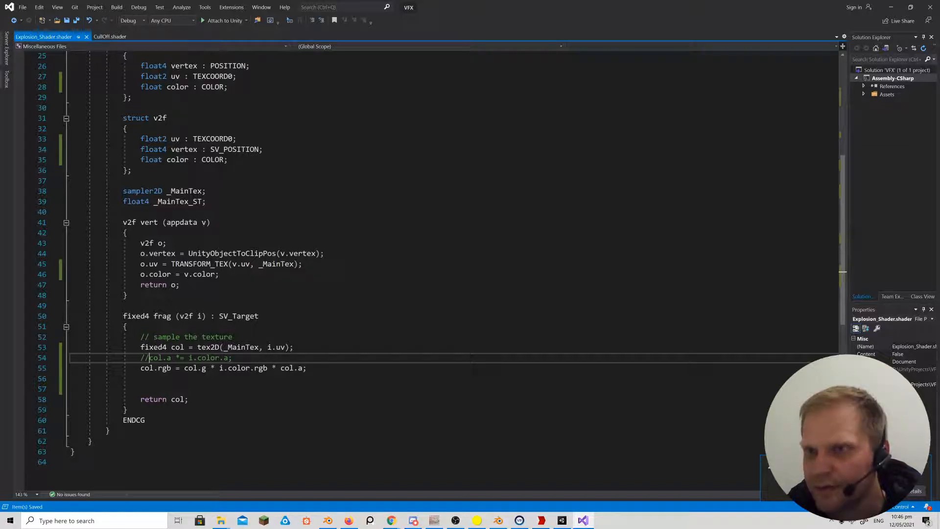
left_click(563, 520)
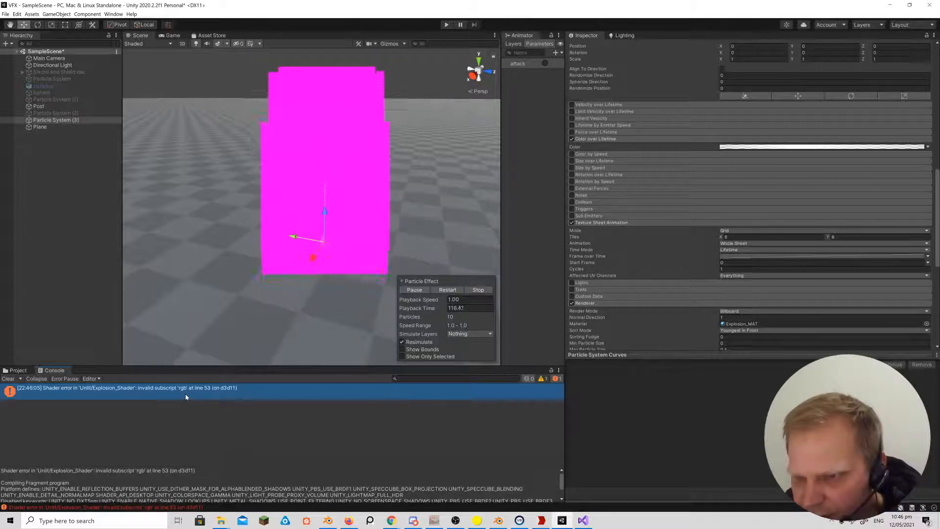
In Visual Studio, uncomment the "col.a *= i.color.a;" line, save the shader and recheck it in Unity's Console.
left_click(583, 520)
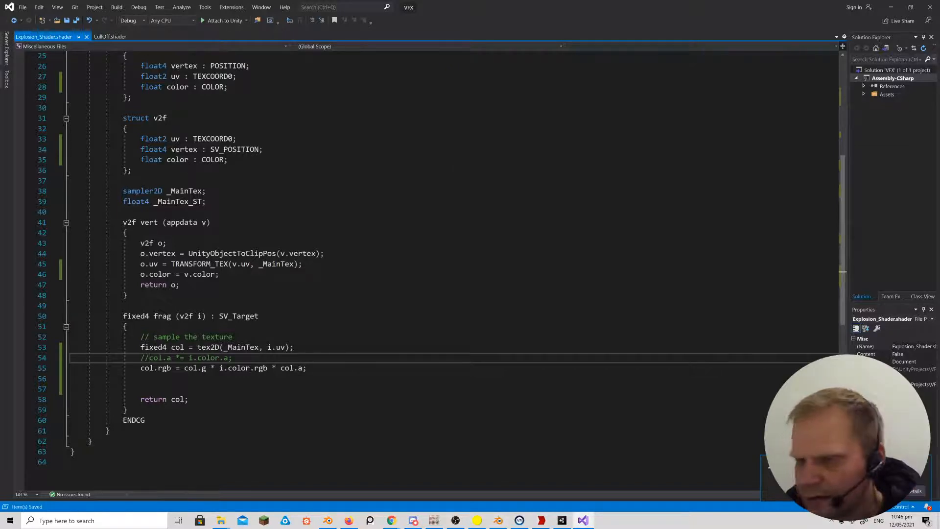
key("BackSpace")
key("BackSpace")
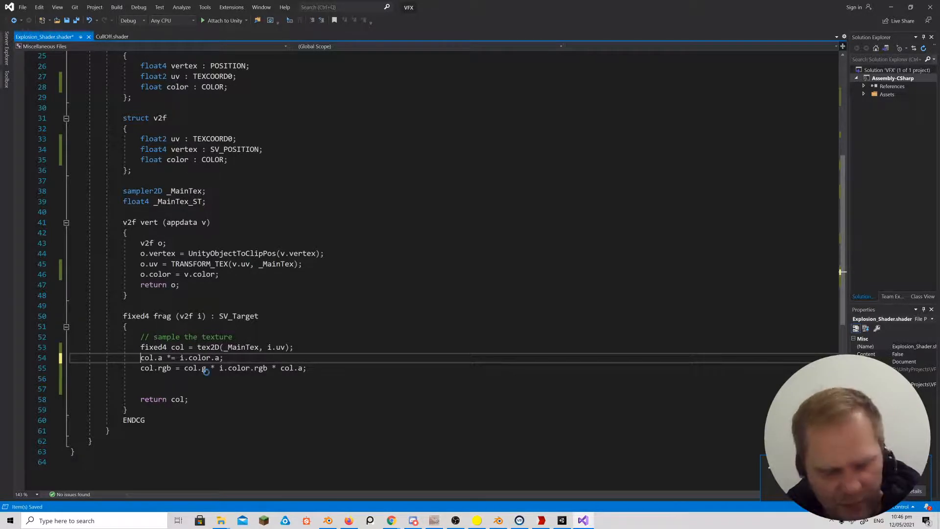
key("ctrl+s")
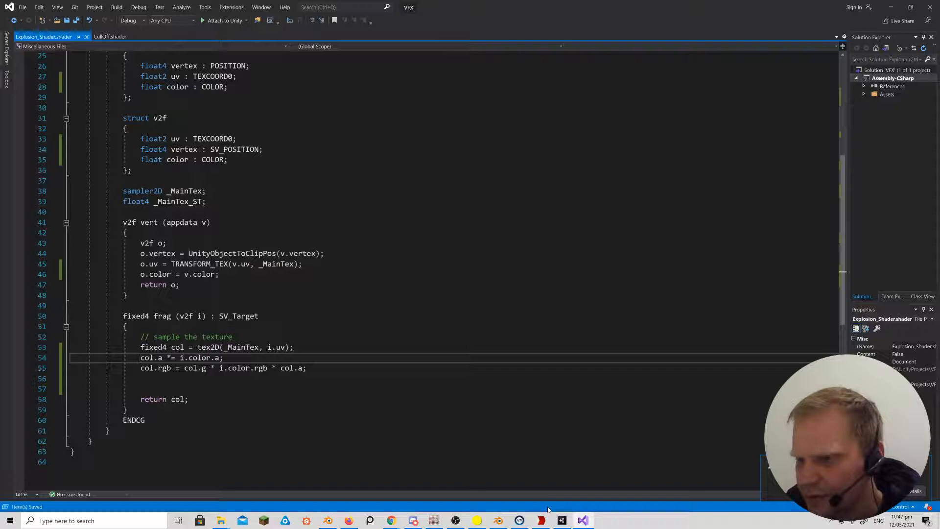
left_click(562, 520)
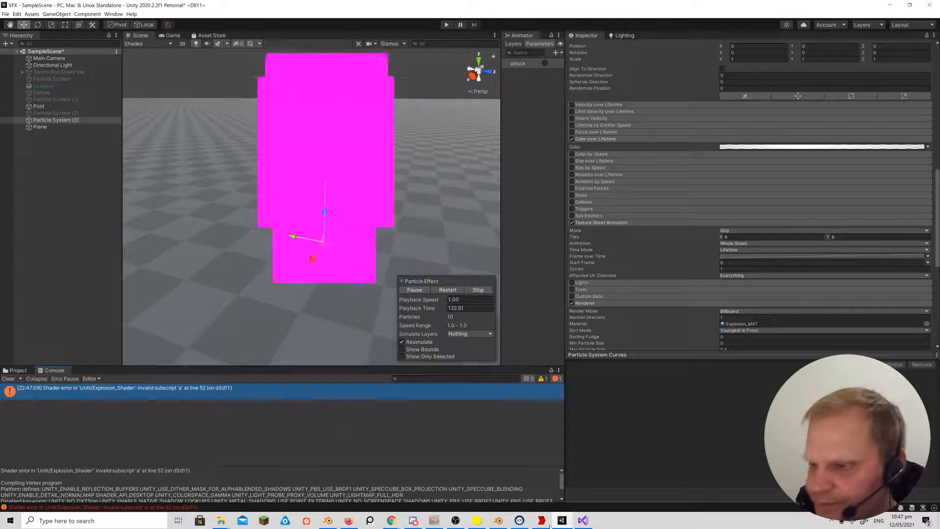
Return to Visual Studio, comment out both the col.a and col.rgb lines in frag, save and check the explosion in Unity.
left_click(583, 520)
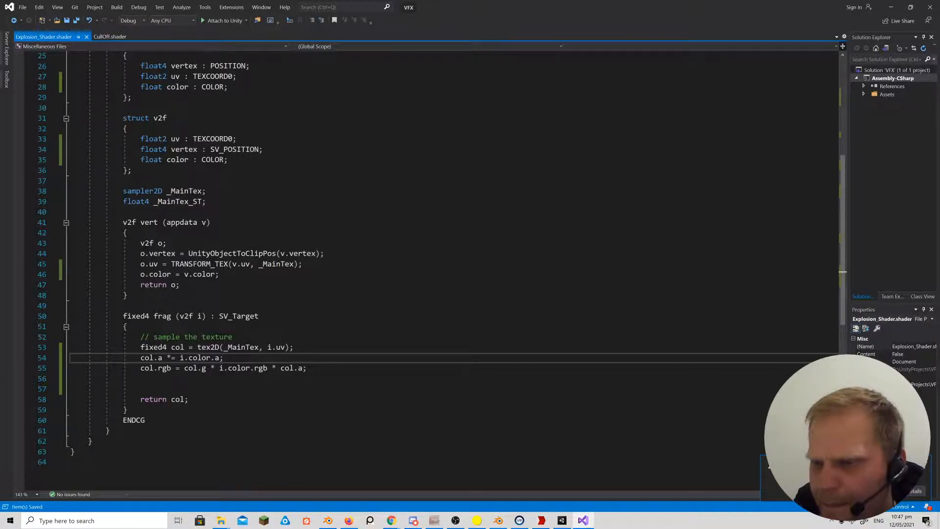
type("//")
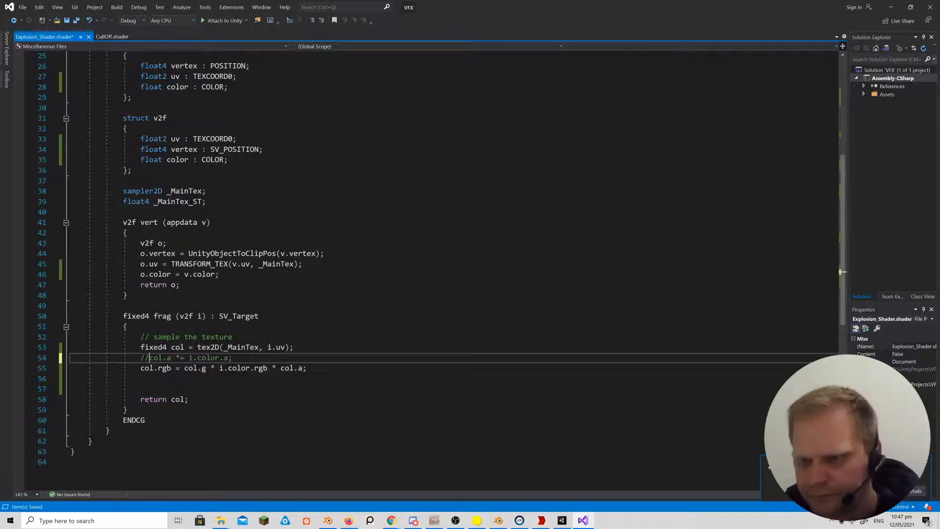
key("Down")
type("//")
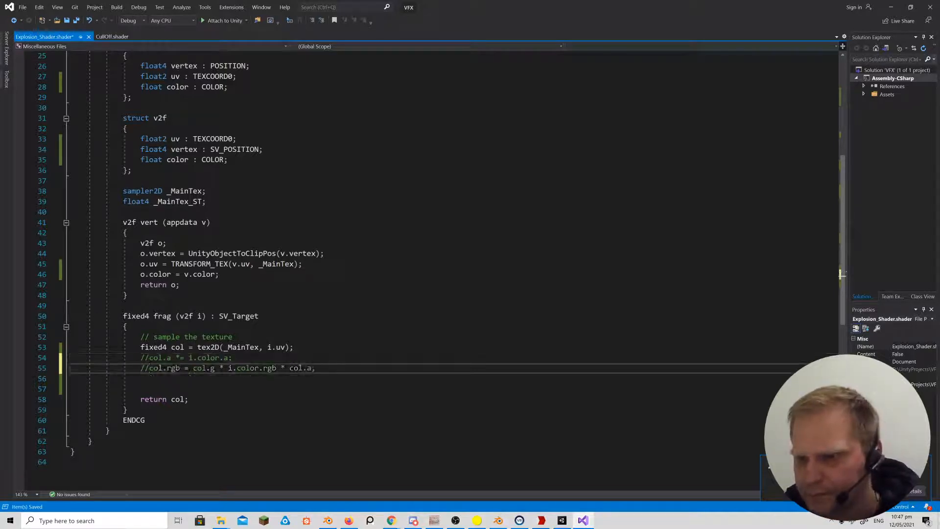
key("ctrl+s")
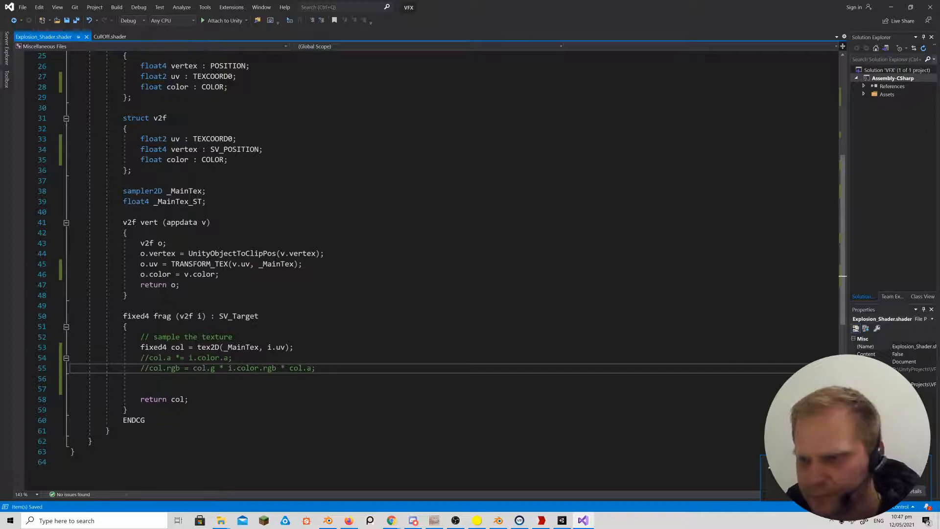
left_click(561, 520)
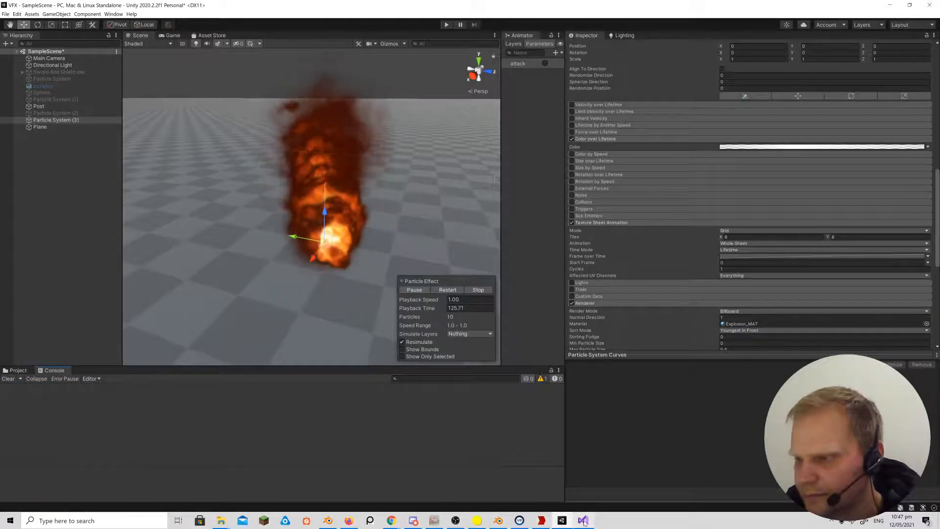
Back in Visual Studio, uncomment only the col.rgb line in frag, save the shader and switch to Unity to check it.
left_click(583, 520)
key("BackSpace")
key("BackSpace")
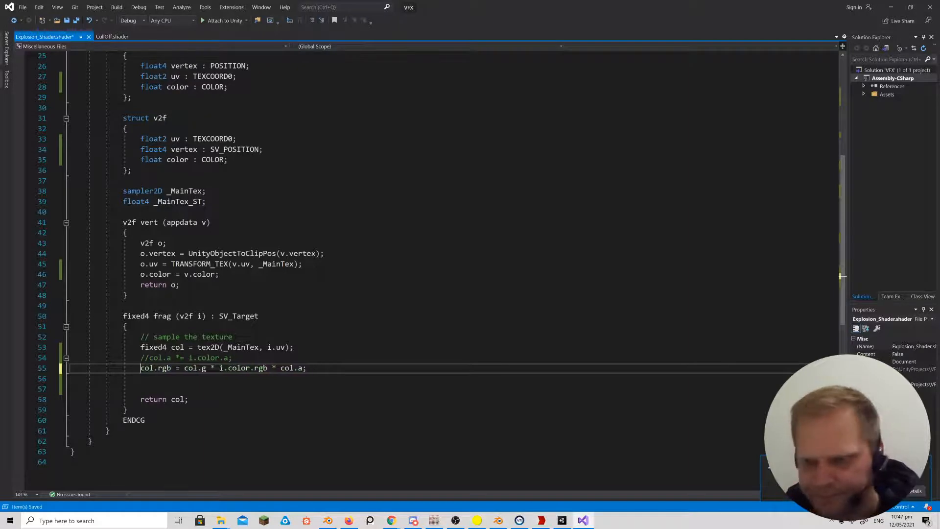
key("ctrl+s")
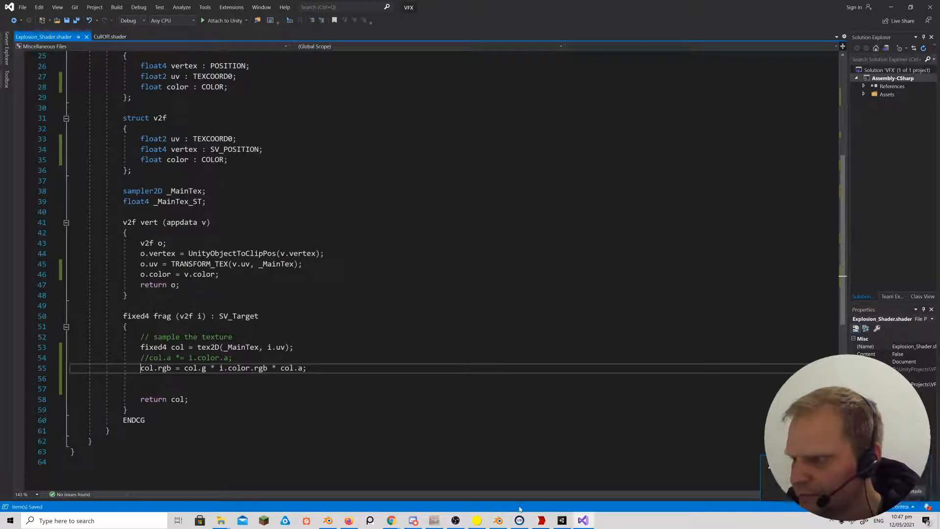
left_click(562, 520)
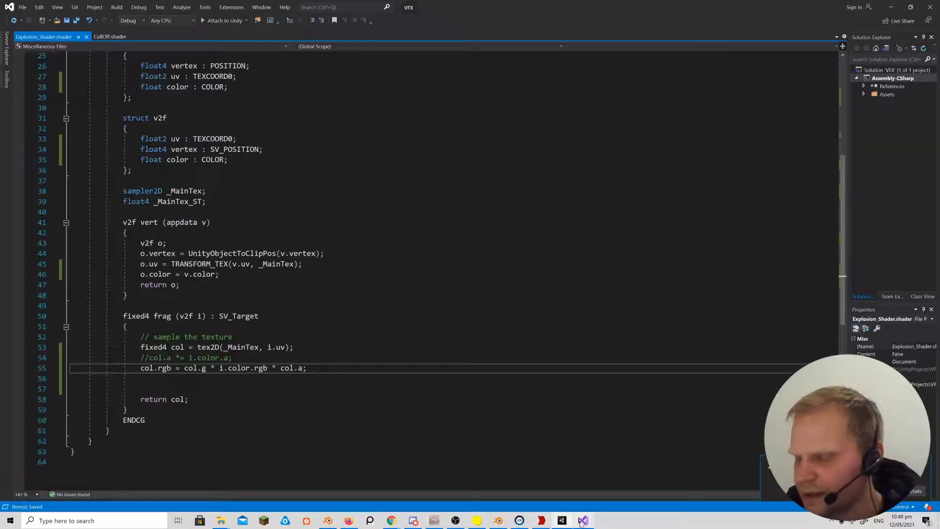
In Visual Studio, remove "col.g *" from the col.rgb line, save the shader and recheck the Console in Unity.
left_click(582, 520)
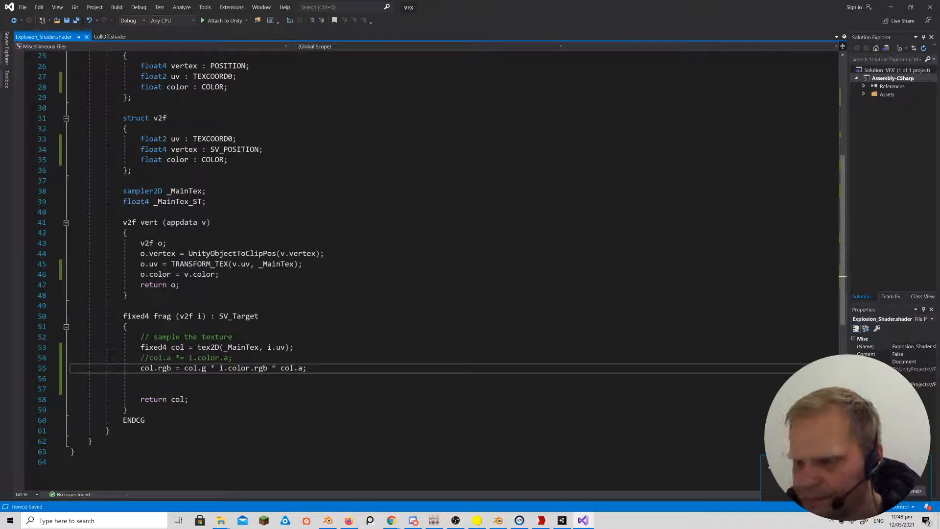
left_click_drag(219, 368, 184, 368)
key("BackSpace")
key("ctrl+s")
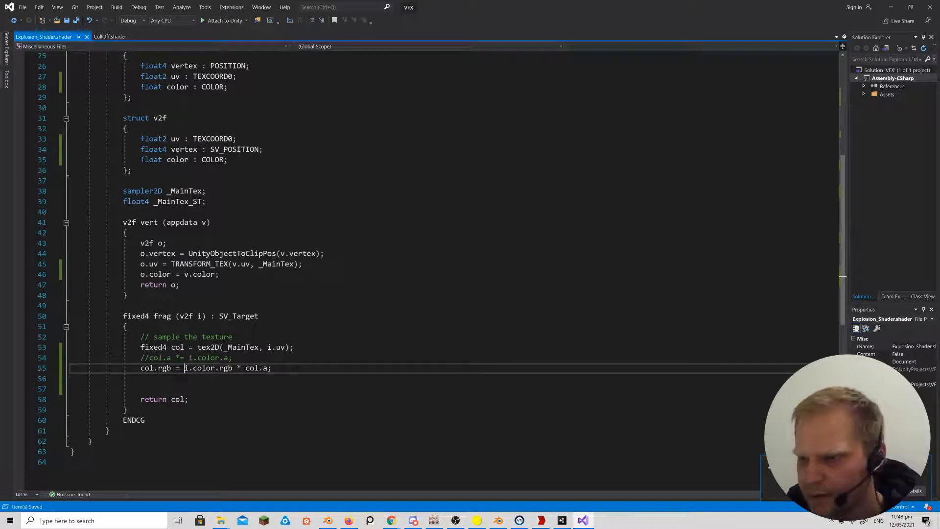
left_click(562, 519)
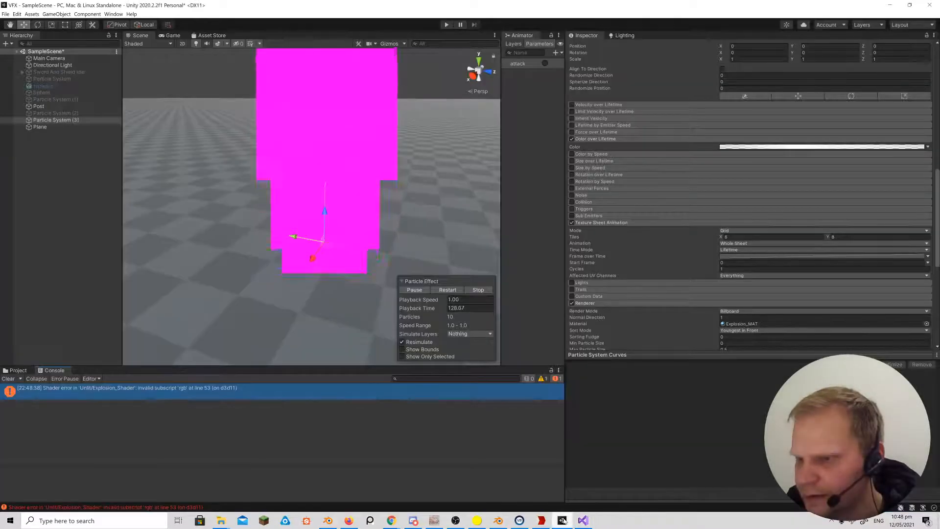
In Visual Studio, make the frag function return i.color instead of col, save the shader and recheck it in Unity.
left_click(582, 521)
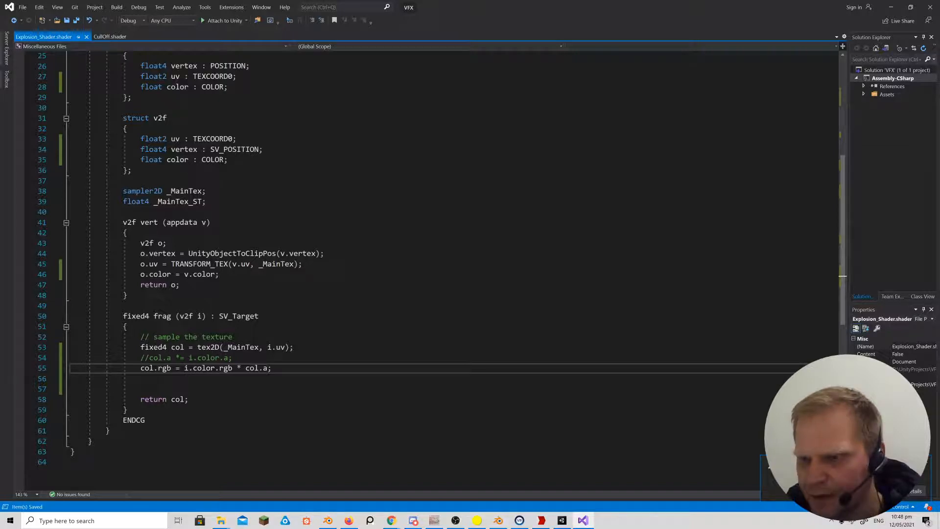
left_click(197, 347)
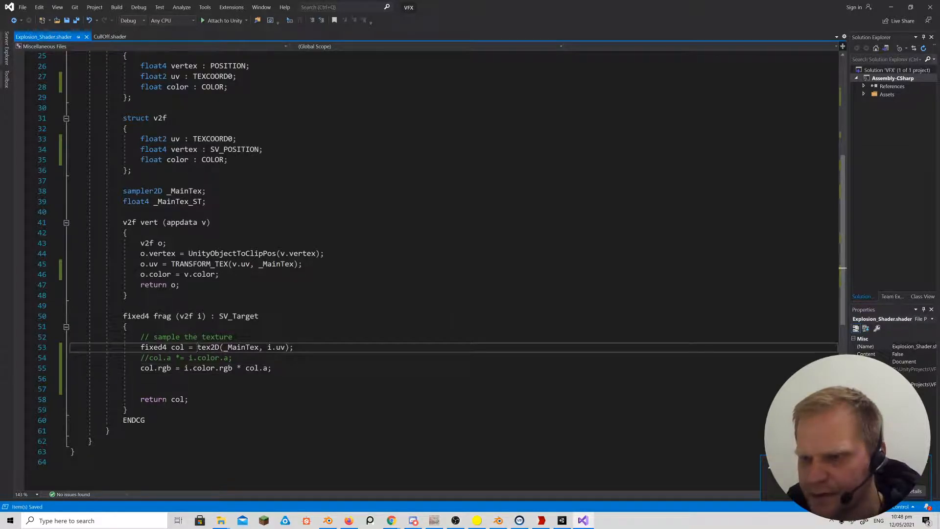
left_click(177, 399)
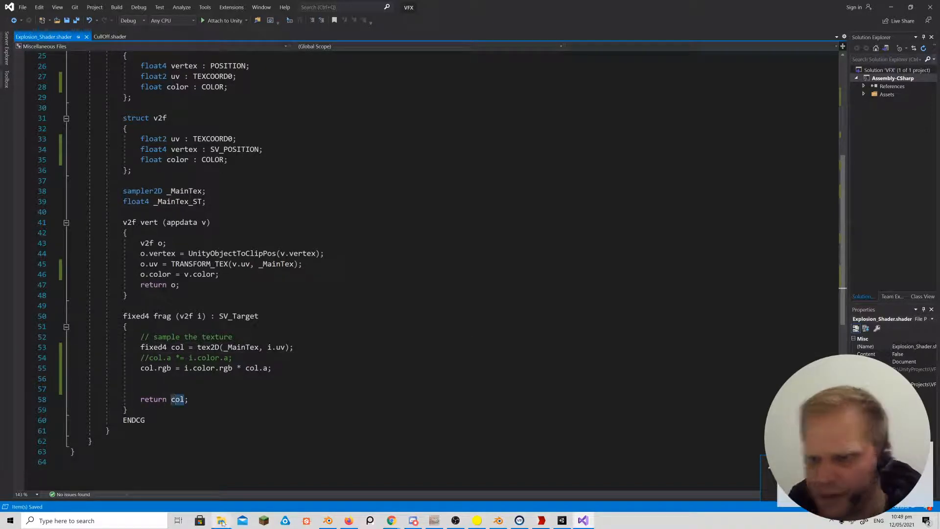
type("i.color")
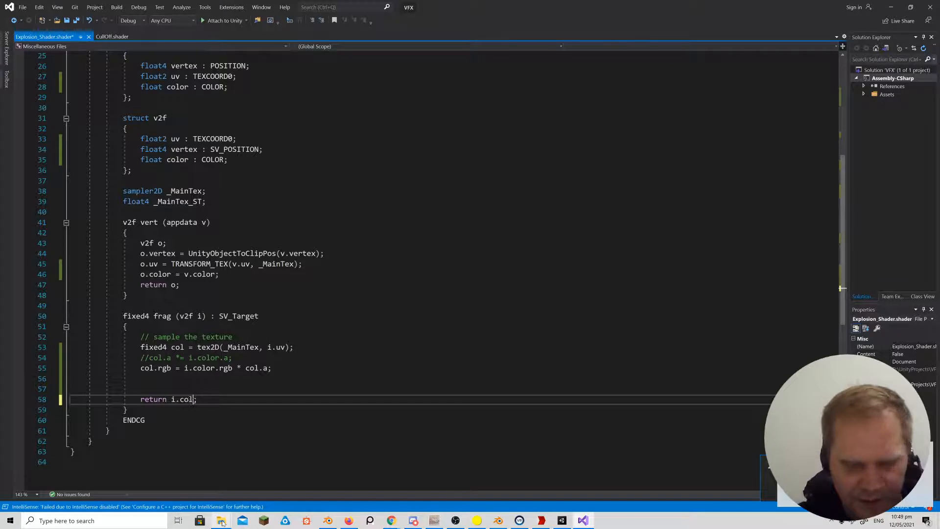
type(".")
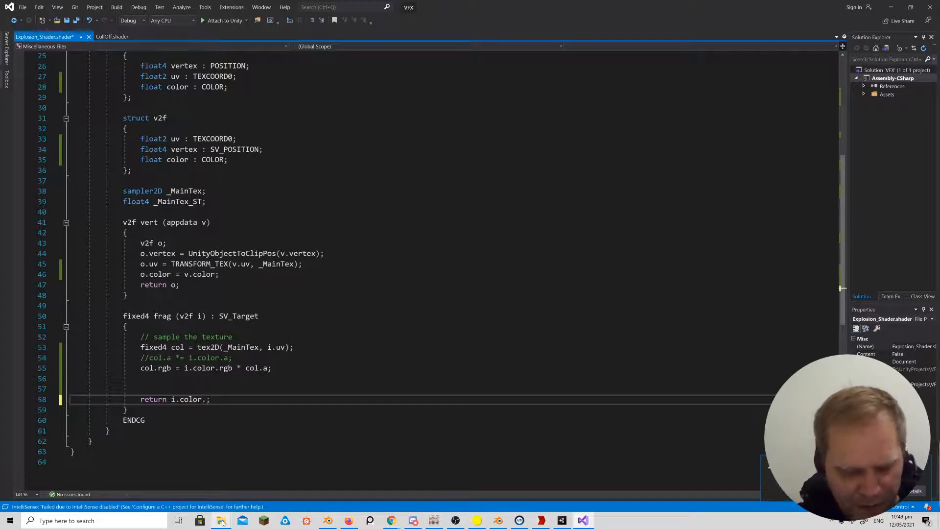
key("BackSpace")
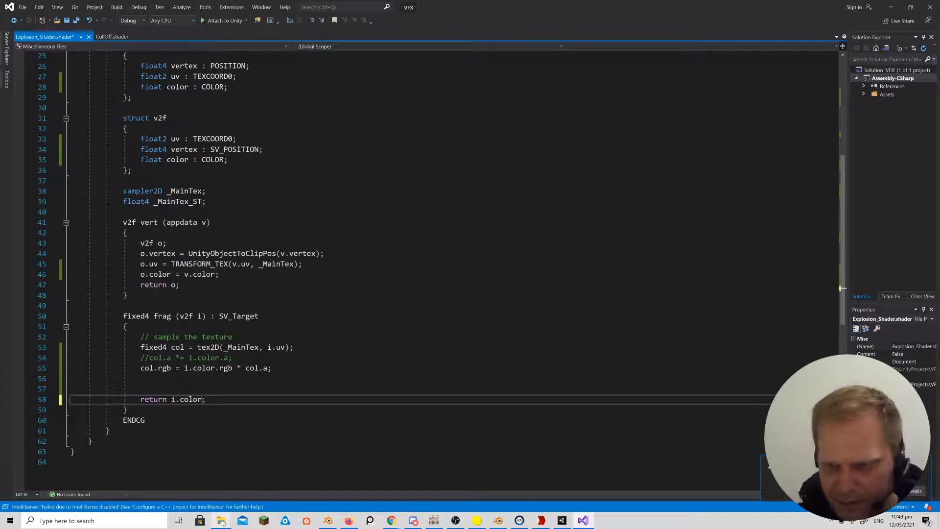
key("ctrl+s")
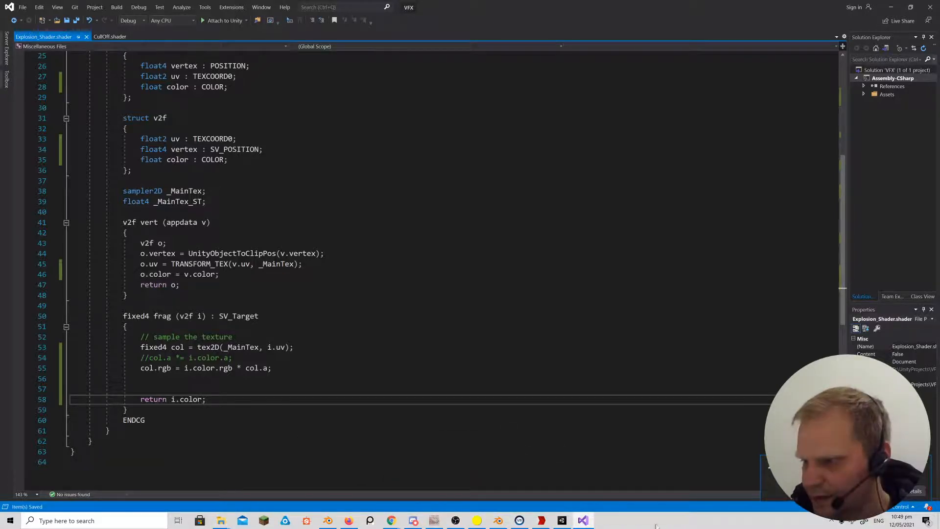
left_click(562, 520)
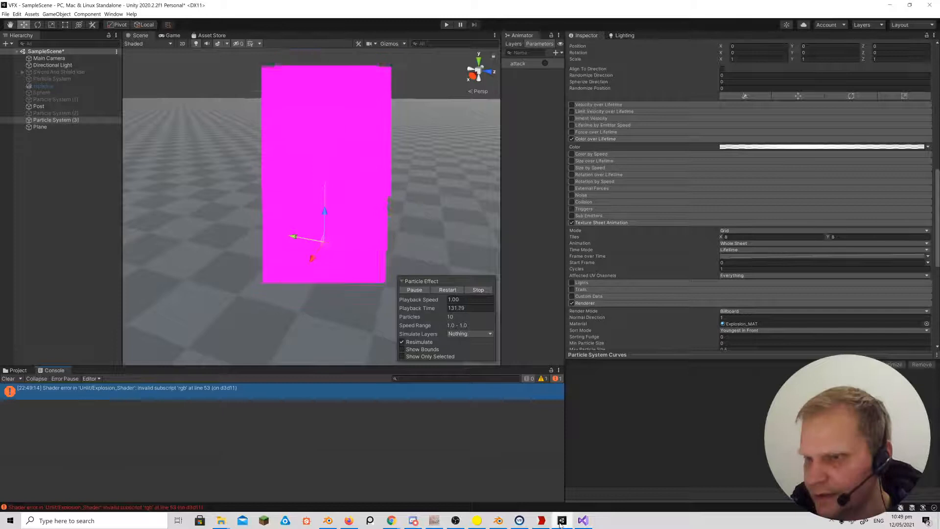
In Visual Studio, comment out the "col.rgb = i.color.rgb * col.a;" line, save the shader and inspect the particles in Unity.
key("alt+Tab")
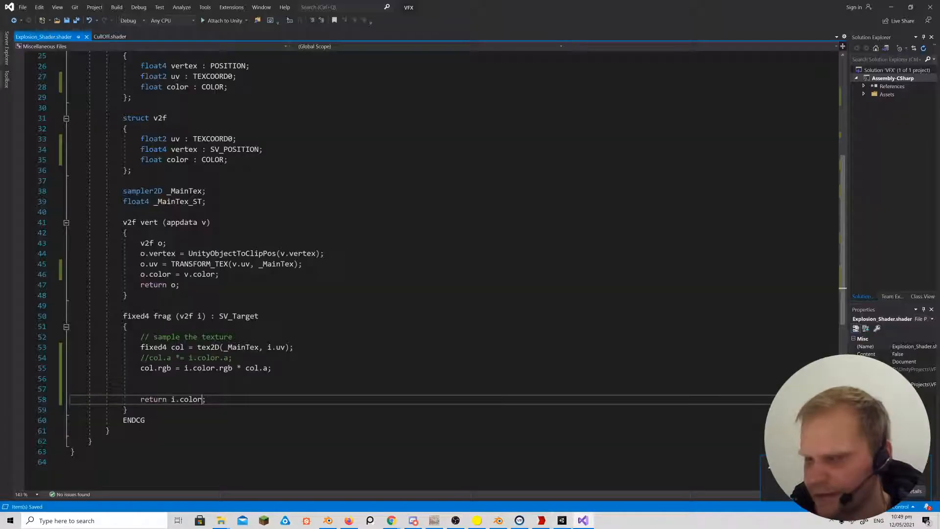
left_click(140, 368)
type("//")
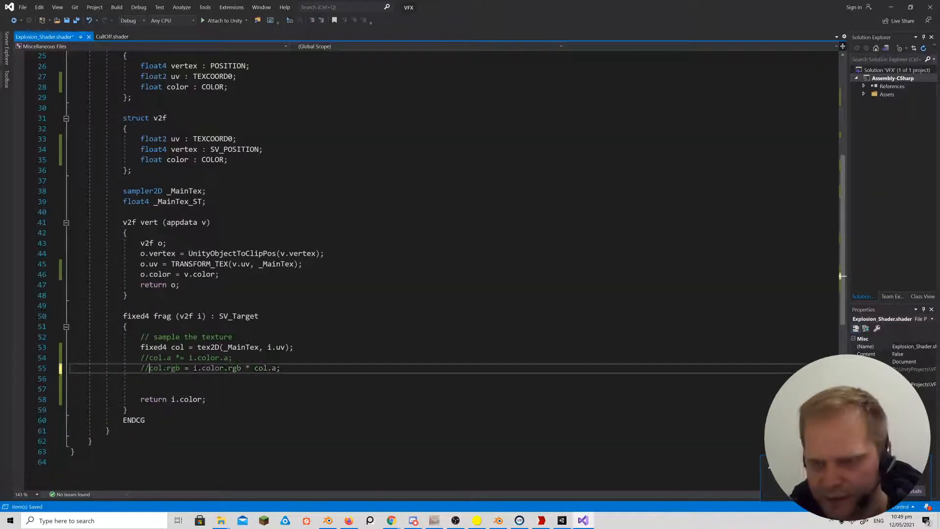
left_click(563, 520)
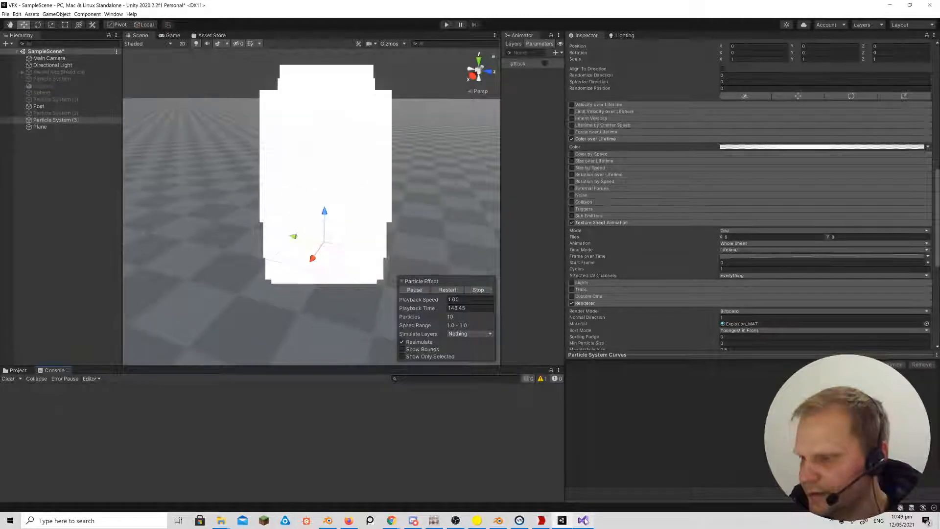
In Visual Studio, uncomment the col.rgb line in frag, set it to fixed3(1,0,1), save the shader and check the particles in Unity.
key("alt+Tab")
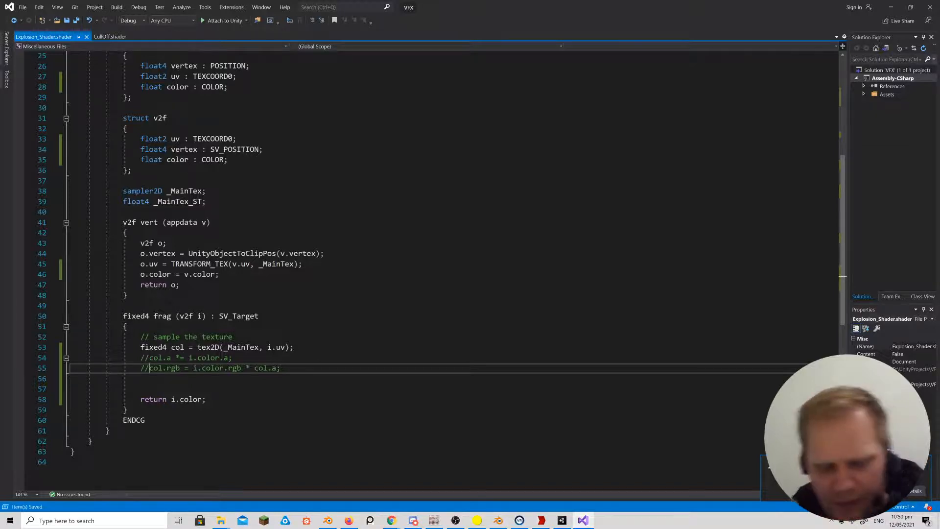
key("BackSpace")
key("BackSpace")
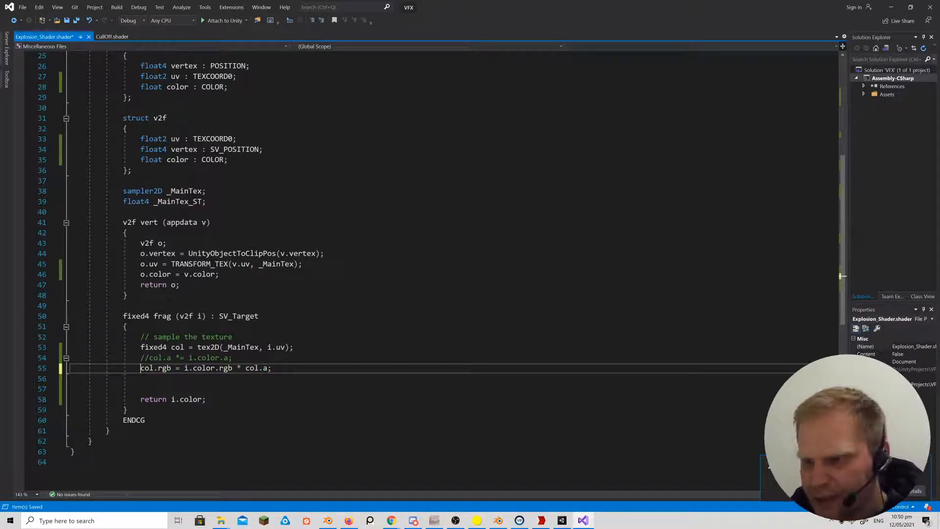
left_click_drag(268, 368, 180, 368)
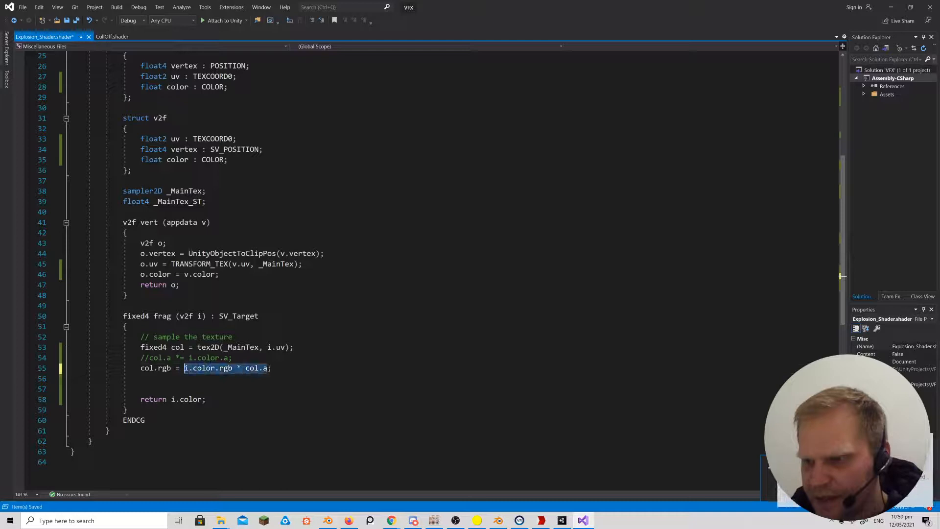
key("BackSpace")
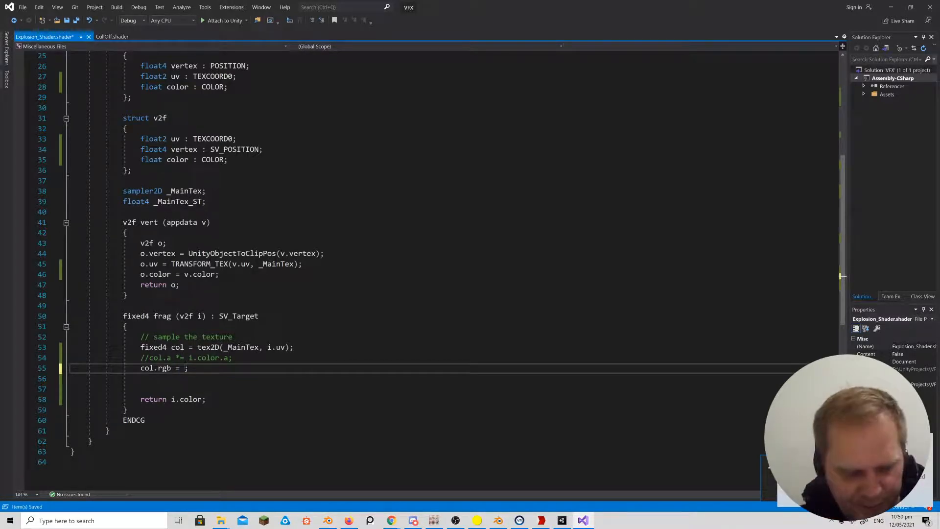
type("fixed3(")
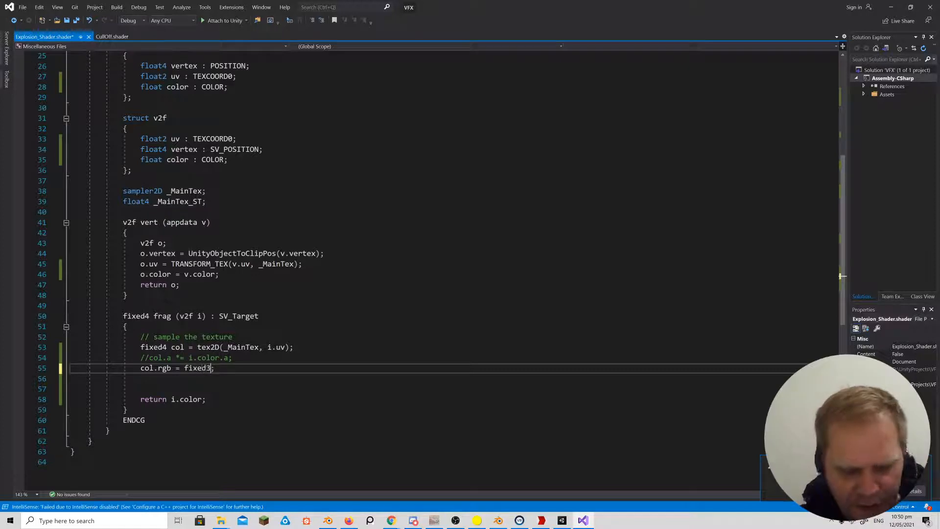
type("1,0")
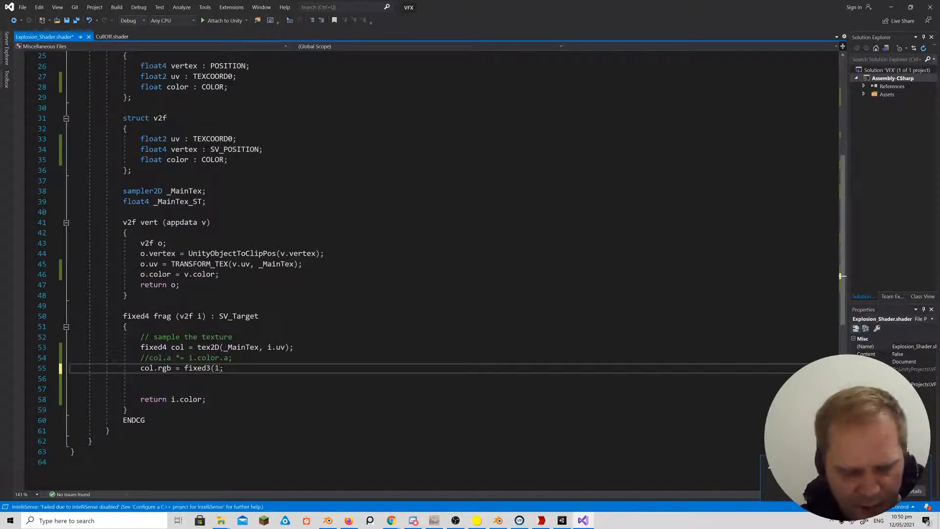
type(",1)")
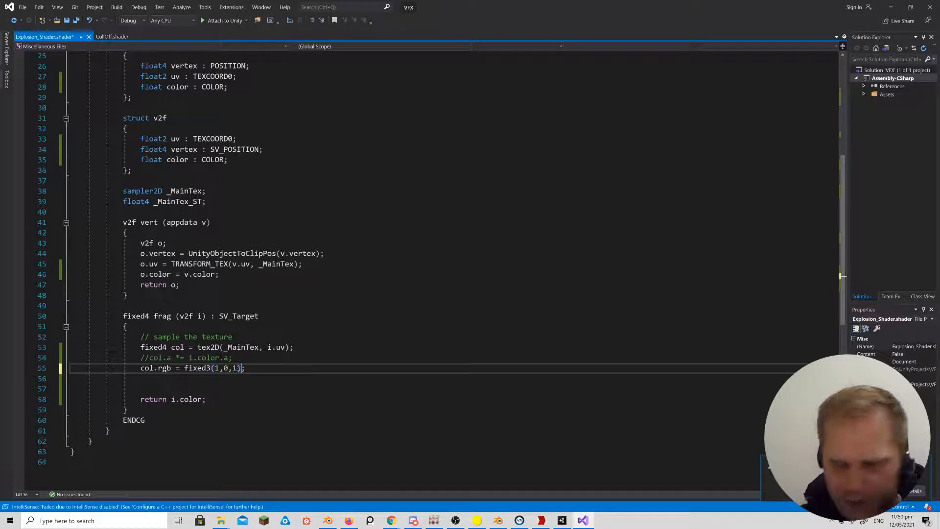
key("ctrl+s")
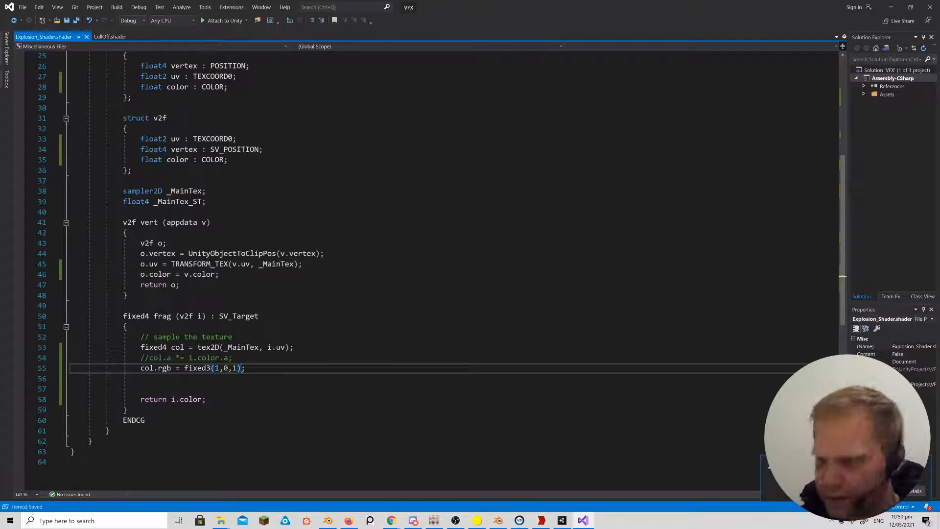
left_click(562, 519)
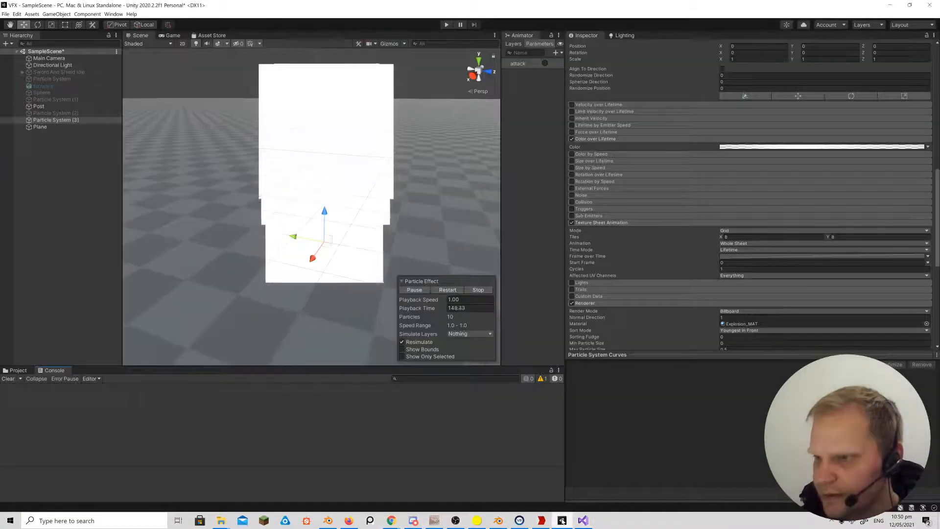
In Visual Studio, make frag return col and multiply fixed3(1,0,1) by col.a, then save the shader and inspect it in Unity.
left_click(583, 520)
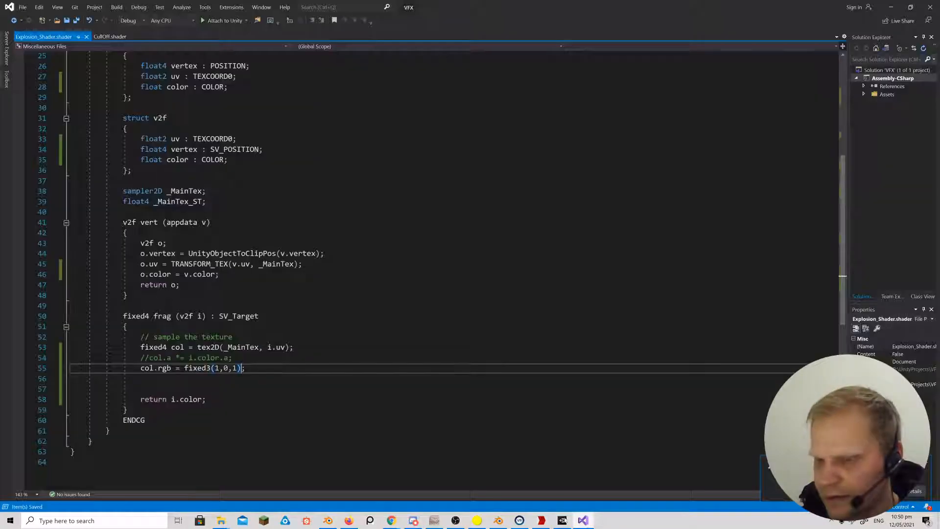
left_click_drag(202, 400, 171, 399)
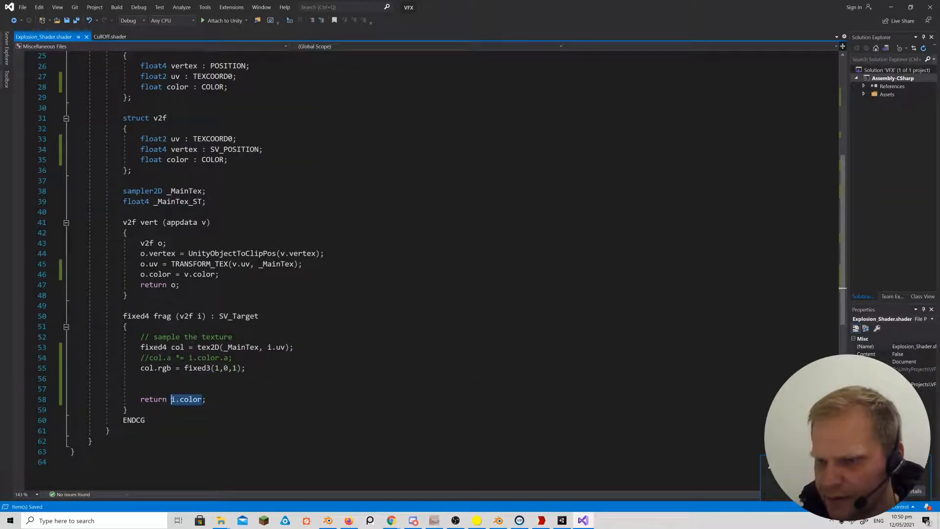
type("col")
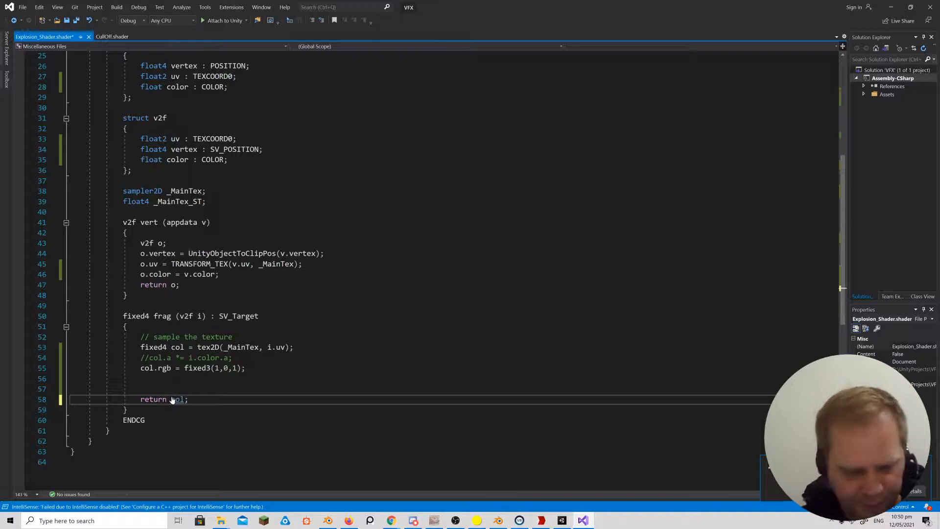
left_click(242, 368)
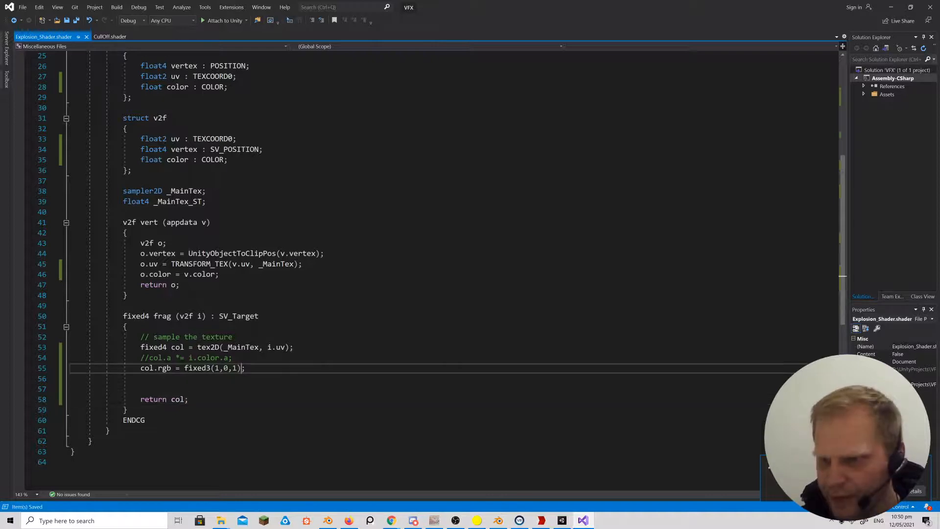
type("*")
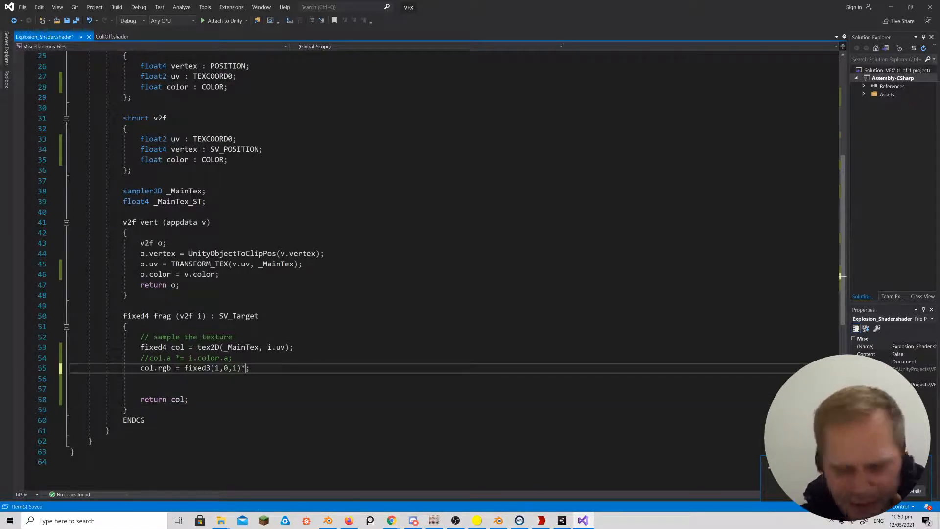
type("col.a")
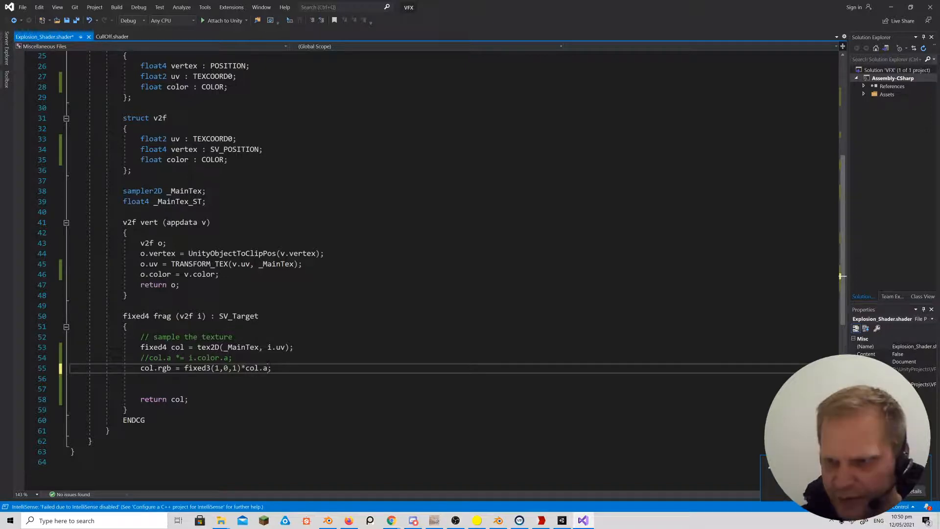
key("ctrl+s")
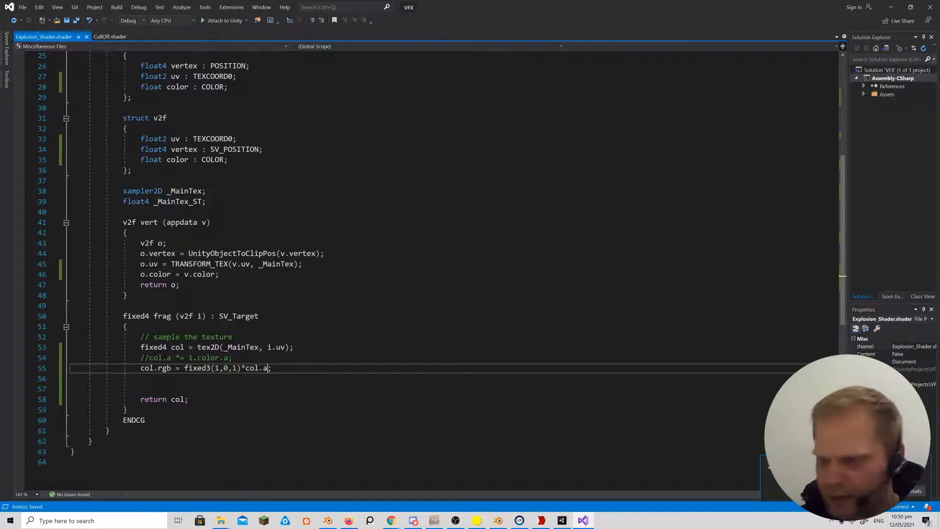
left_click(561, 519)
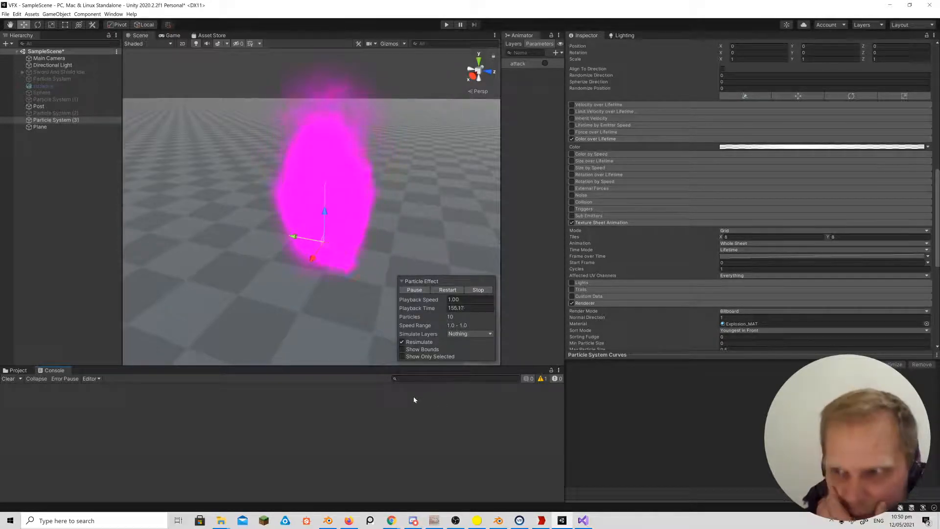
In Visual Studio, replace fixed3(1,0,1) with i.color.rgb in the col.rgb line, save the shader and recheck the Console in Unity.
left_click(582, 520)
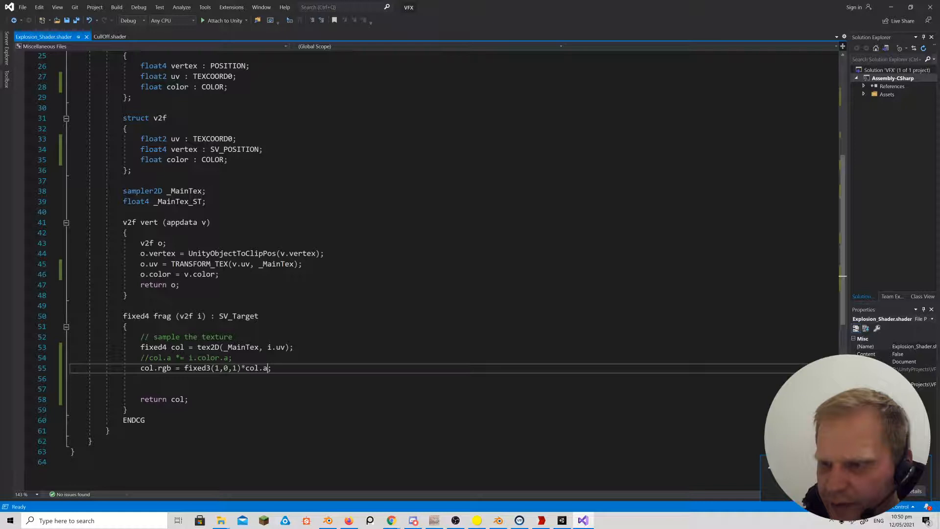
left_click_drag(241, 368, 184, 368)
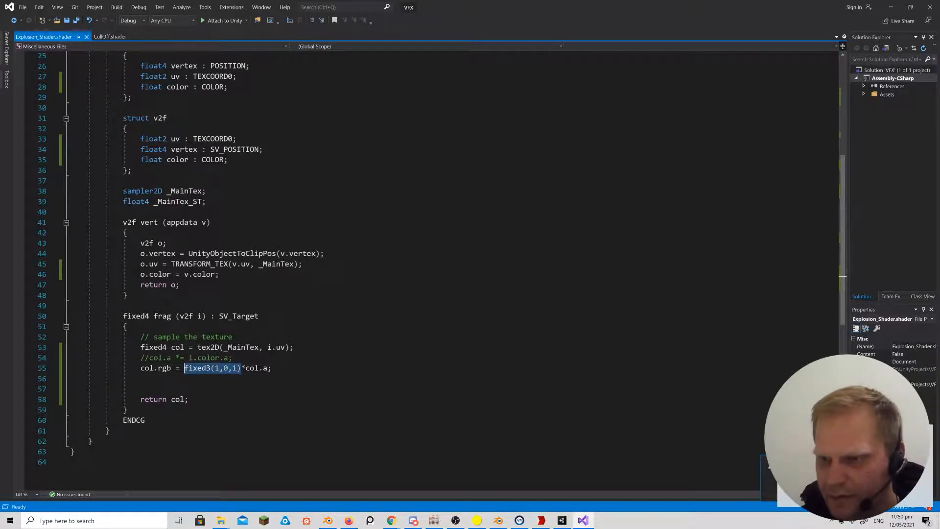
type("i/.c")
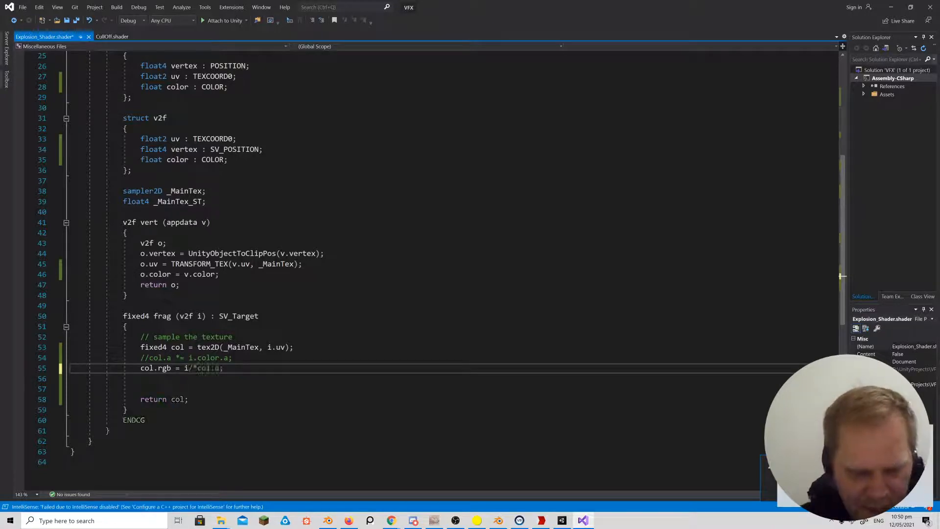
type("olo")
key("BackSpace")
key("BackSpace")
key("BackSpace")
key("BackSpace")
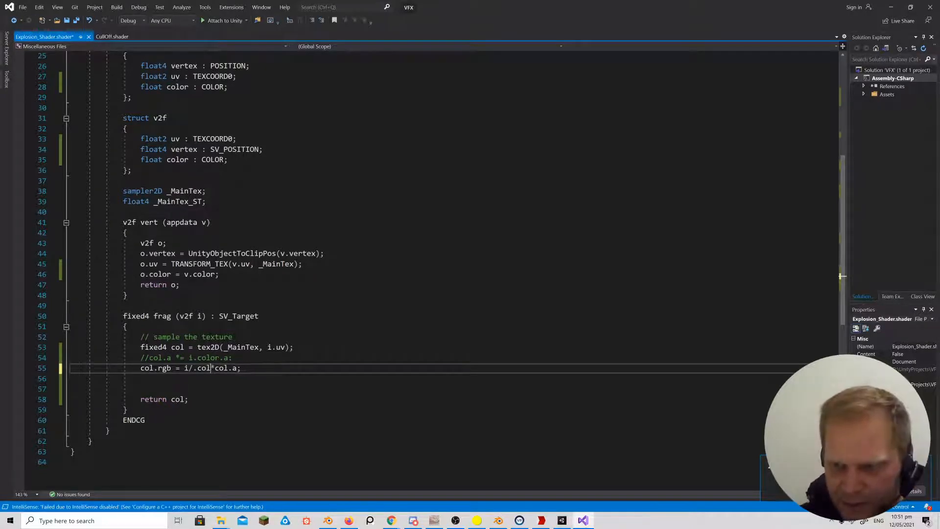
key("BackSpace")
key("BackSpace")
key("BackSpace")
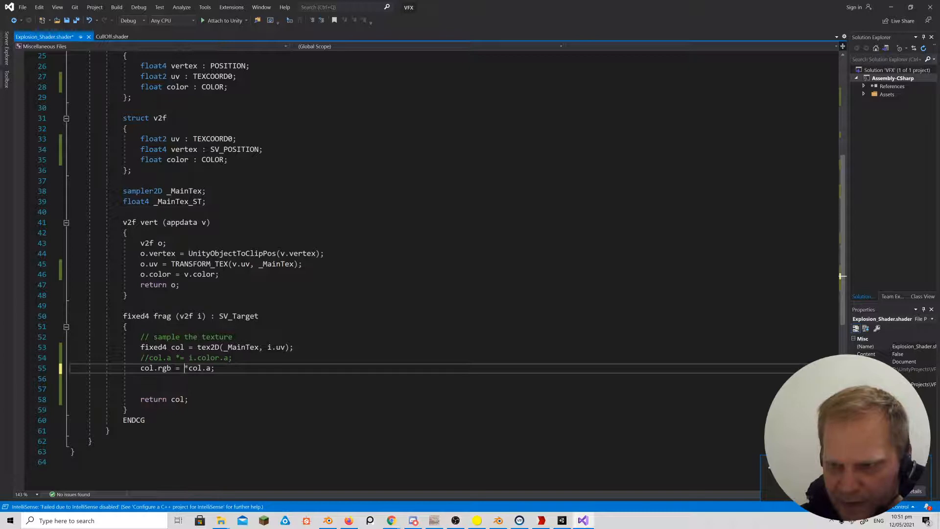
type("i.color")
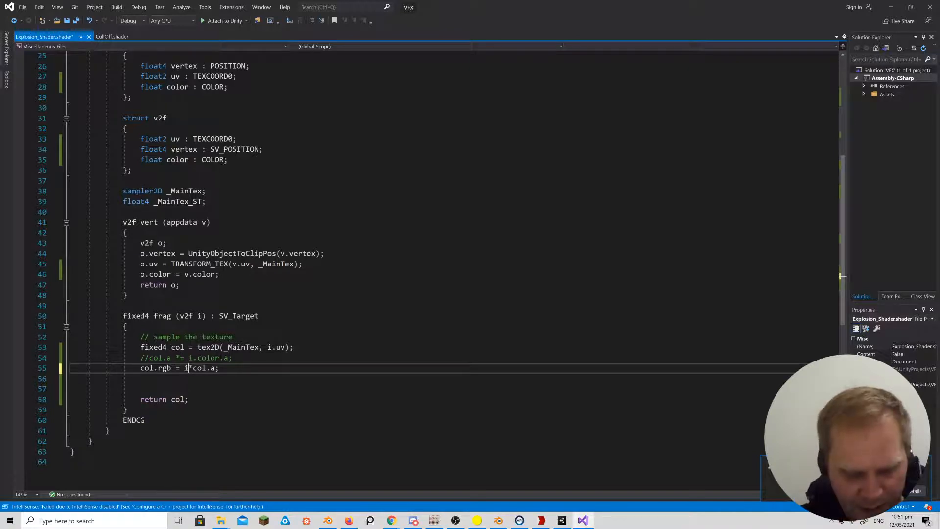
type(".rgb")
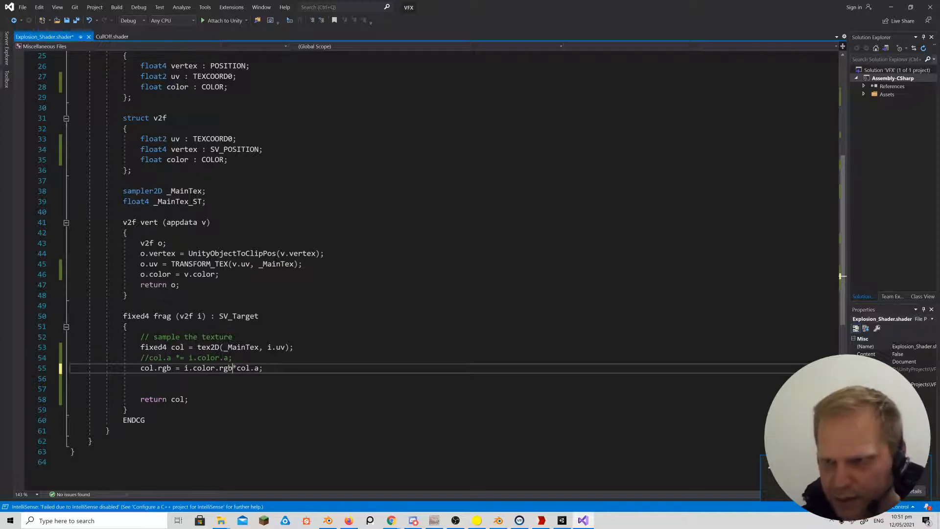
key("ctrl+s")
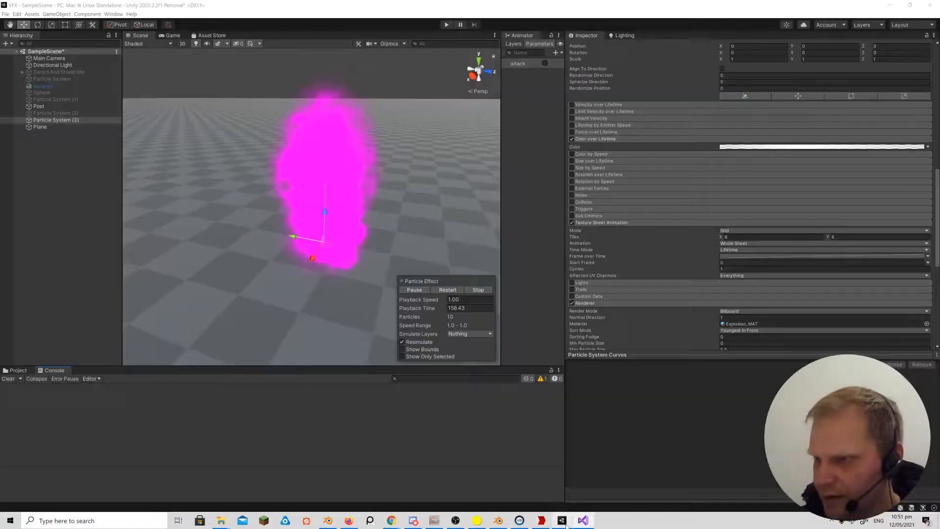
left_click(562, 519)
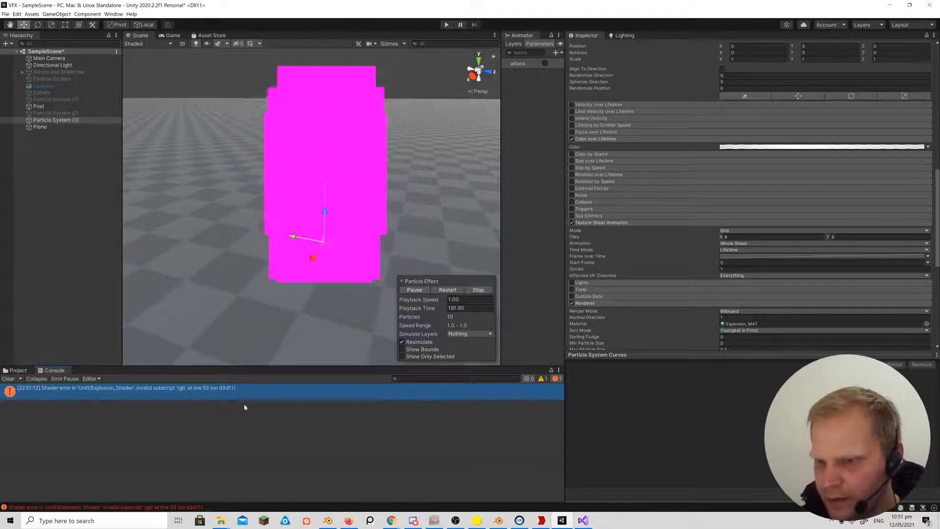
In Visual Studio, change the color variable to float4 in both the appdata and v2f structs, save and recheck the particles in Unity.
left_click(583, 520)
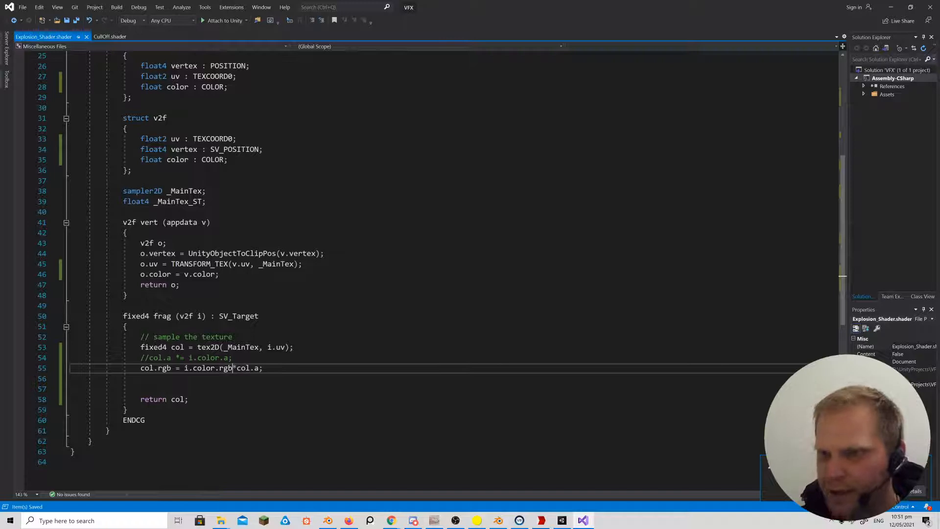
scroll(431, 270, "up", 3)
left_click(166, 170)
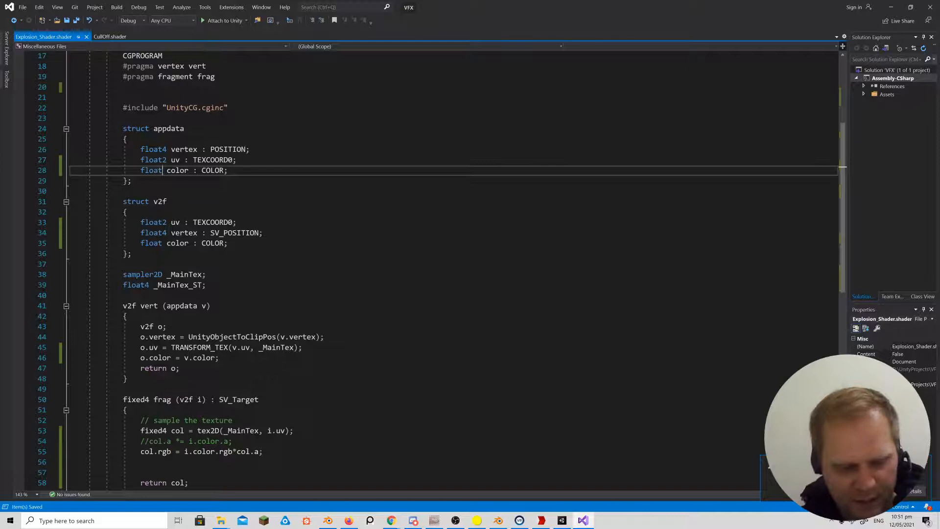
type("4")
left_click(162, 243)
type("4")
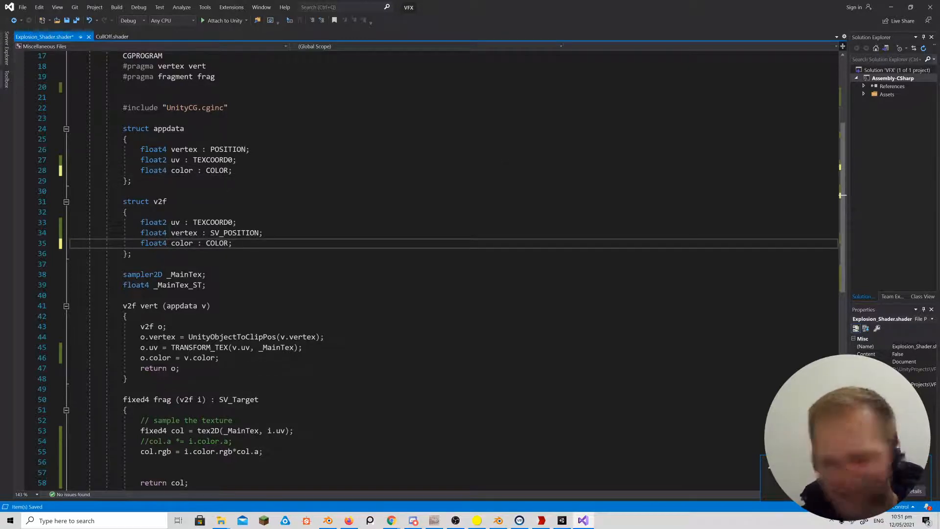
key("ctrl+s")
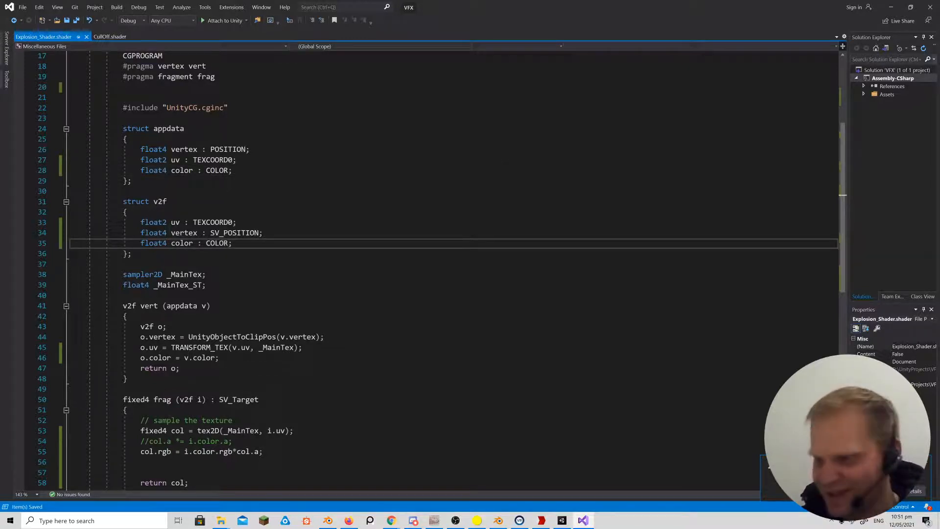
left_click(562, 525)
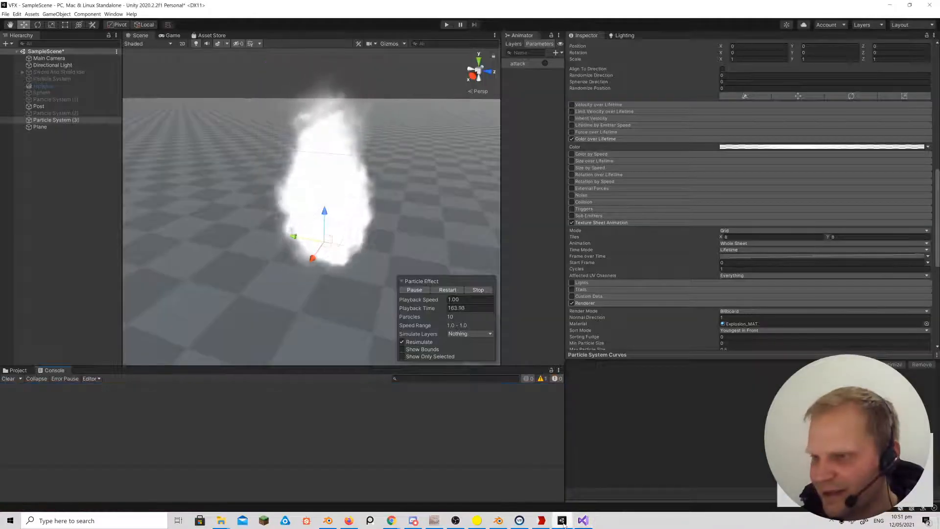
Review the frag code in Visual Studio, then in Unity apply the orange-to-blue gradient preset to the particle system's Color over Lifetime.
left_click(582, 519)
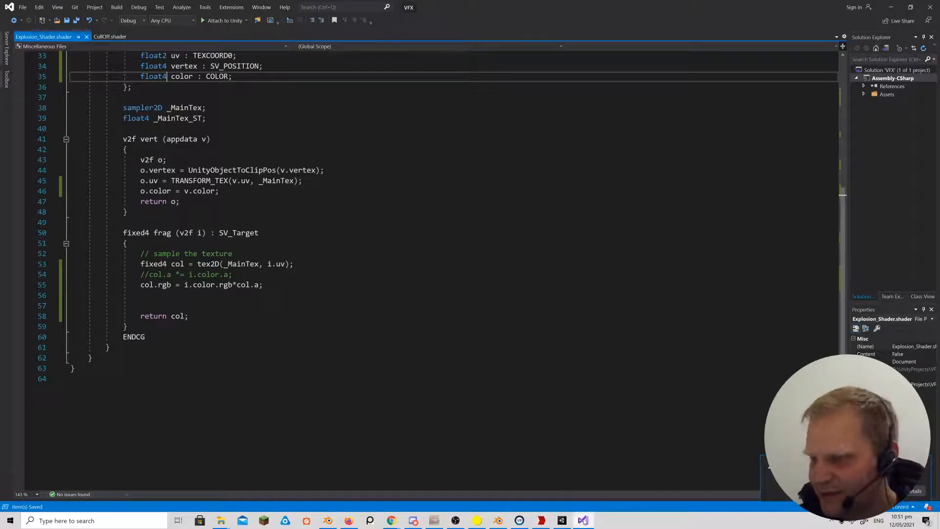
left_click(562, 520)
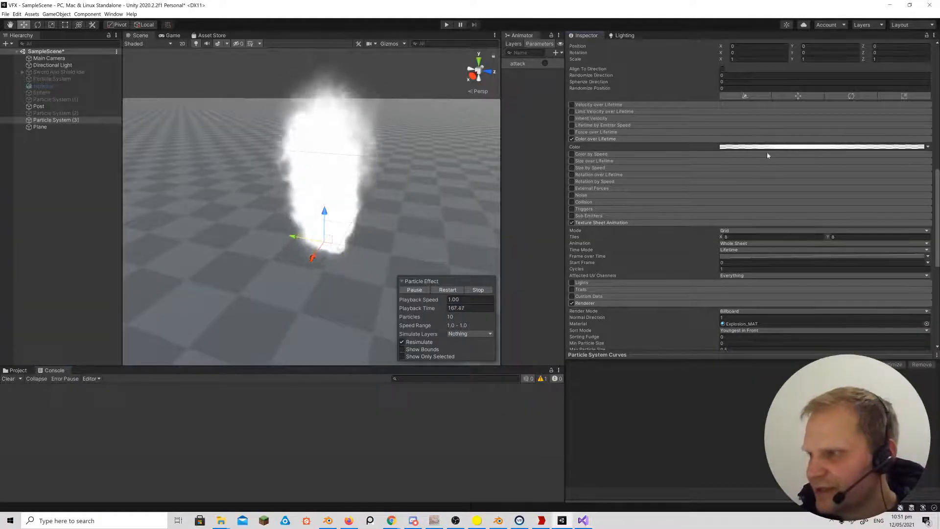
left_click(790, 147)
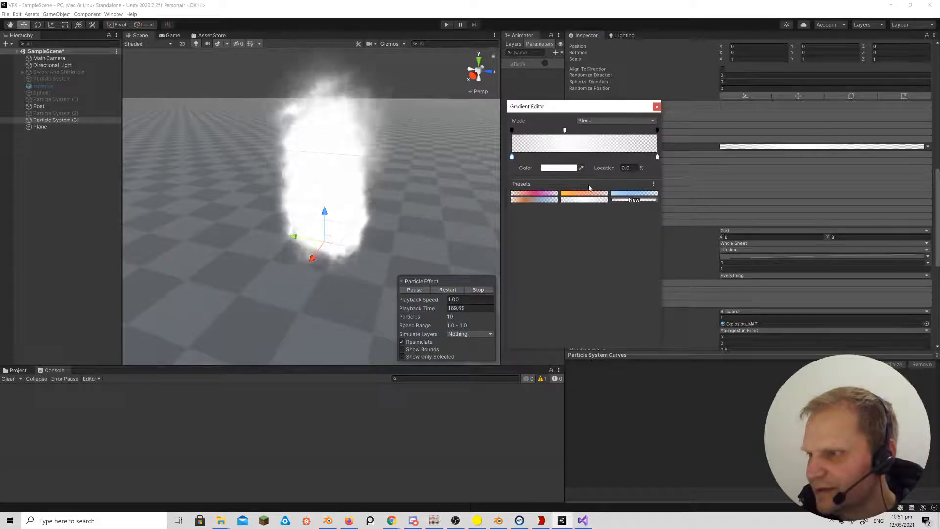
left_click(534, 200)
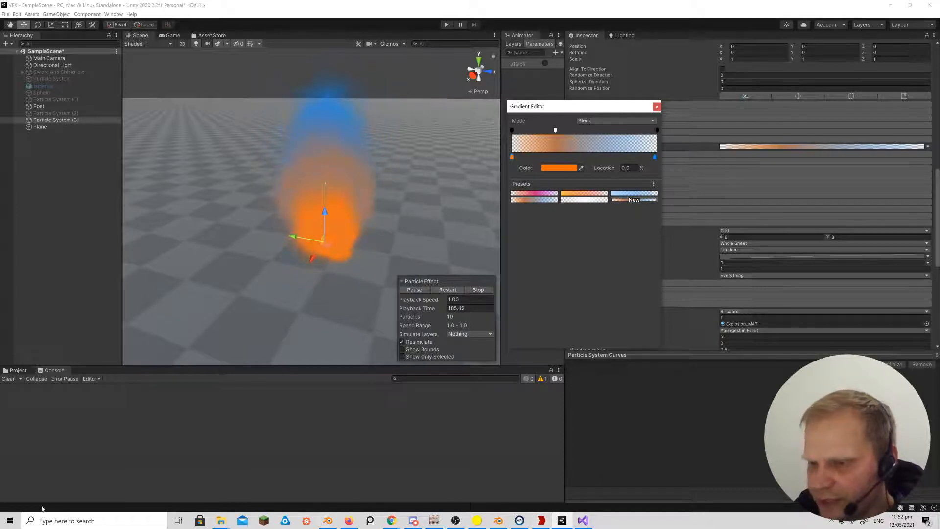
left_click(434, 520)
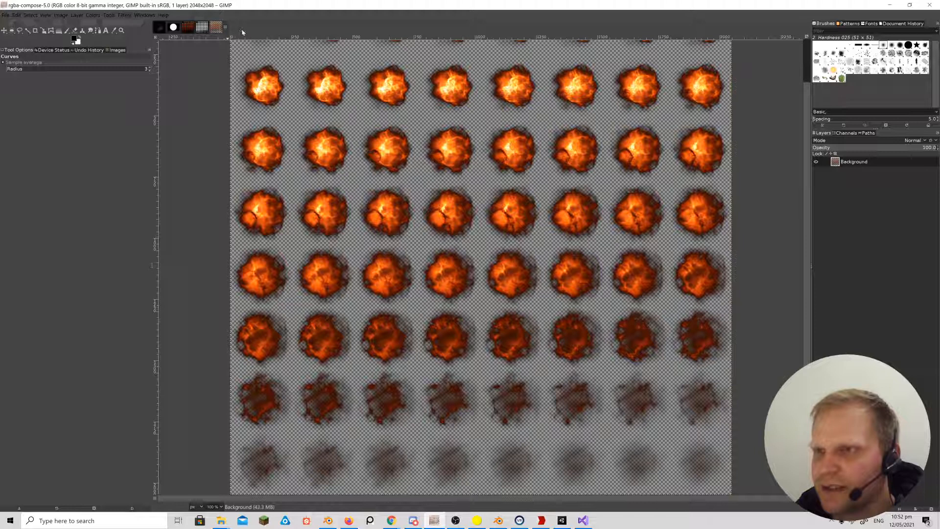
left_click(7, 17)
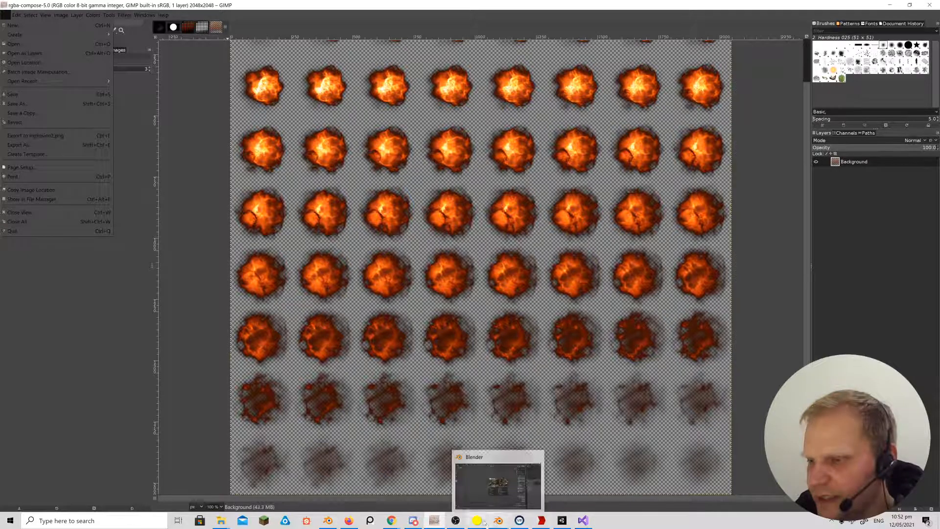
mouse_move(435, 522)
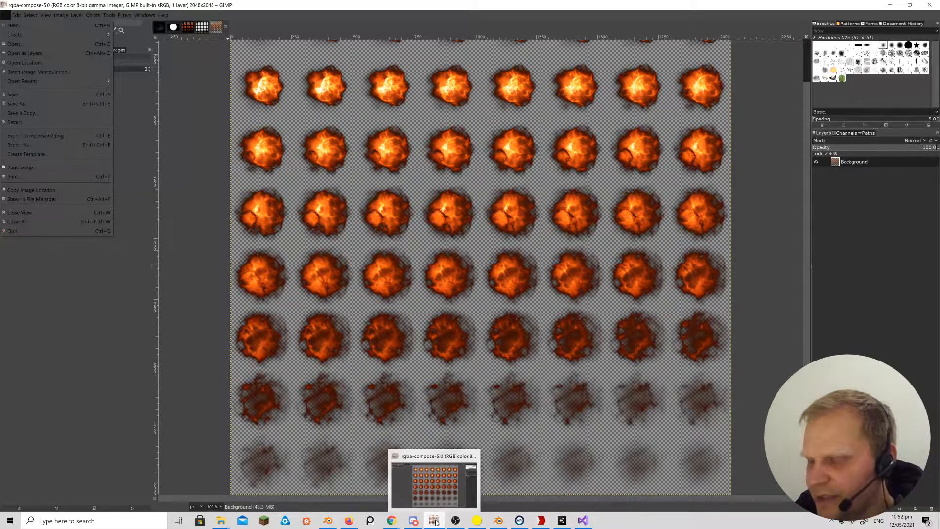
left_click(561, 520)
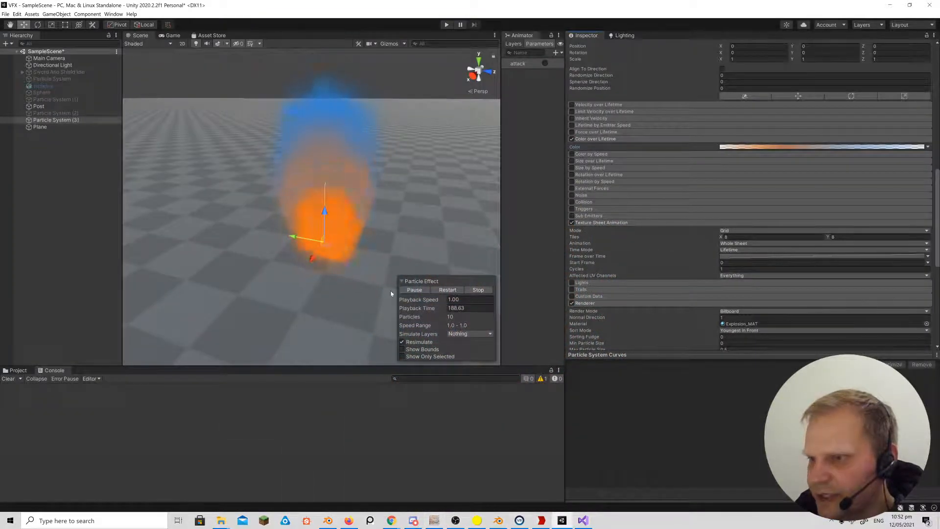
In Visual Studio, change the col.rgb assignment to lerp(fixed3(0,0,0),i.color.rgb,col.g)*col.a, save the shader and check the particles in Unity.
left_click(582, 521)
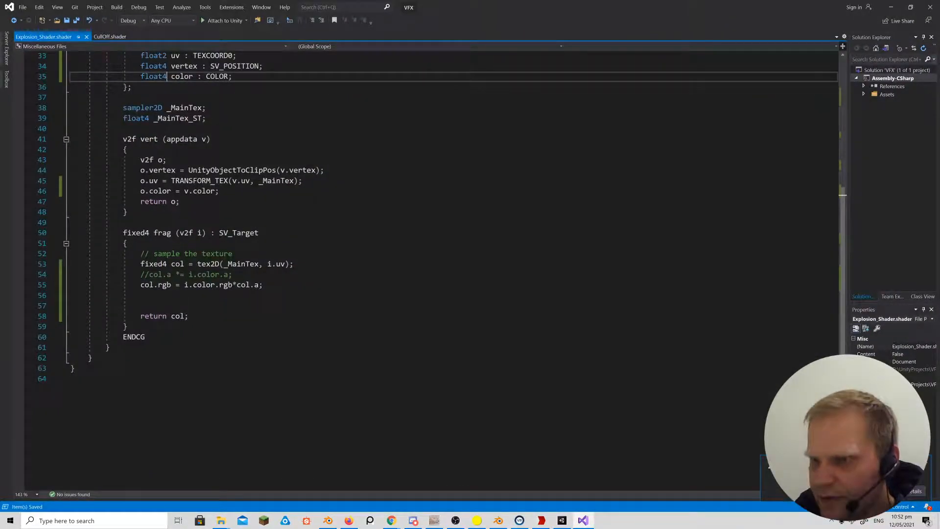
left_click(233, 274)
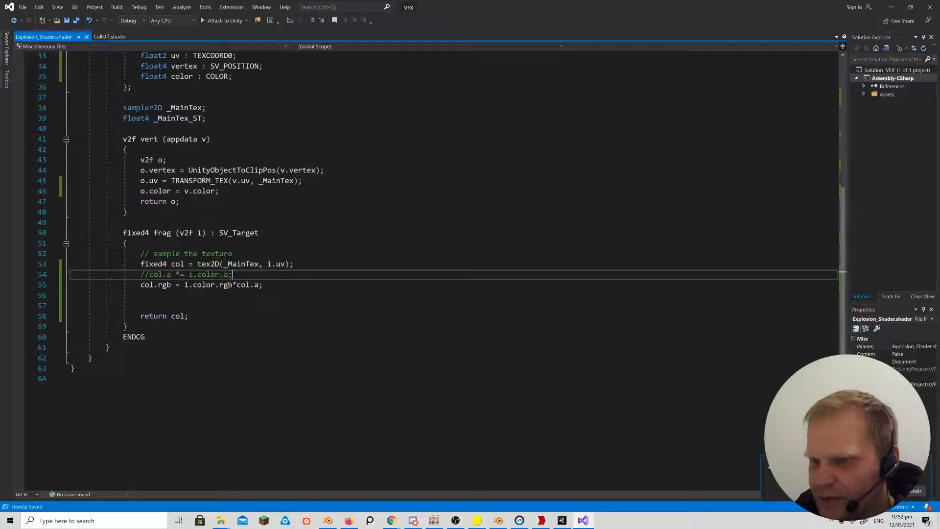
left_click(185, 285)
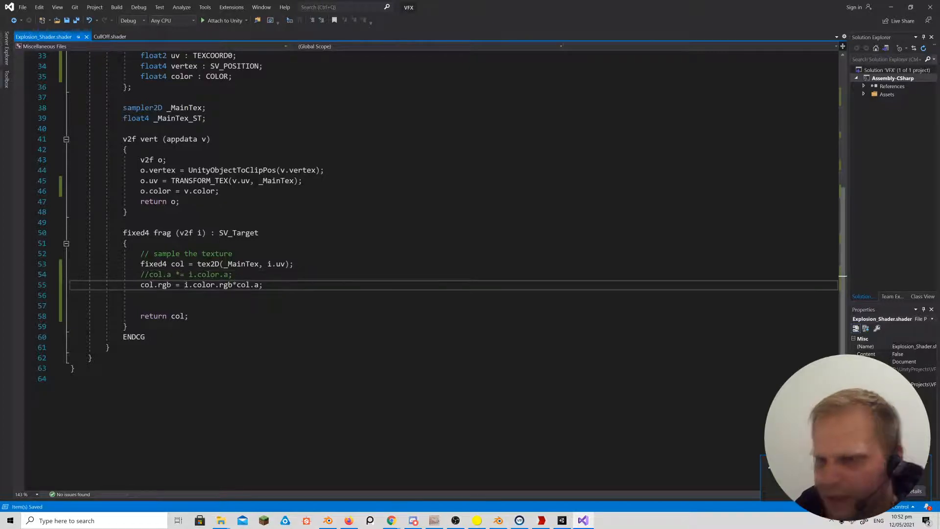
type("lerp(")
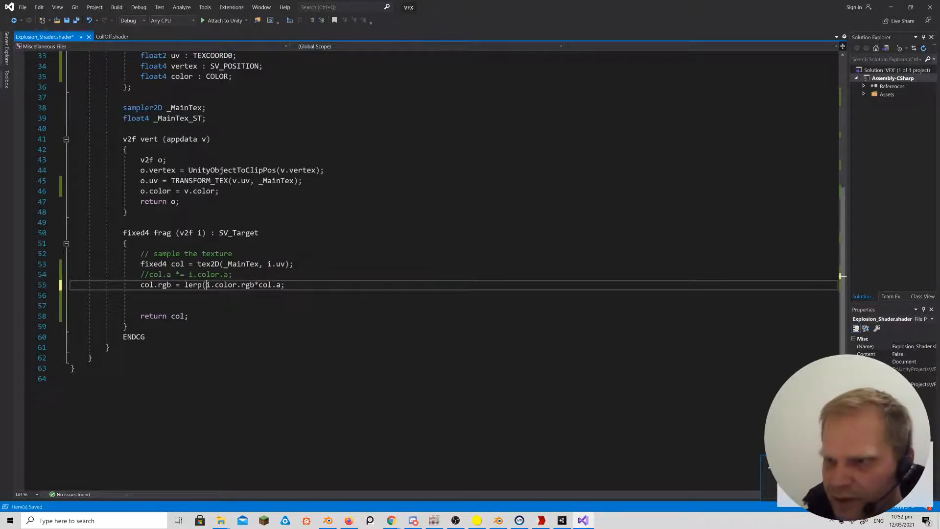
type(",")
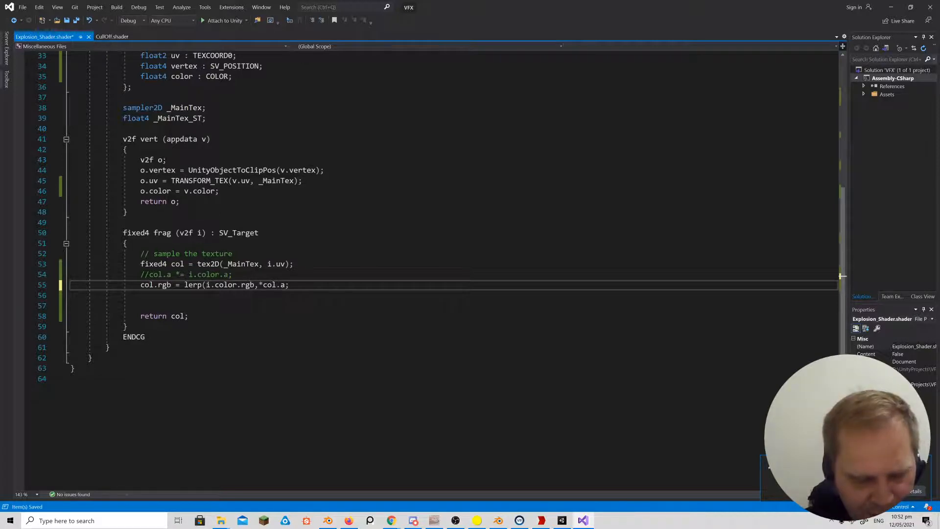
type("fixed3(0,0,0)")
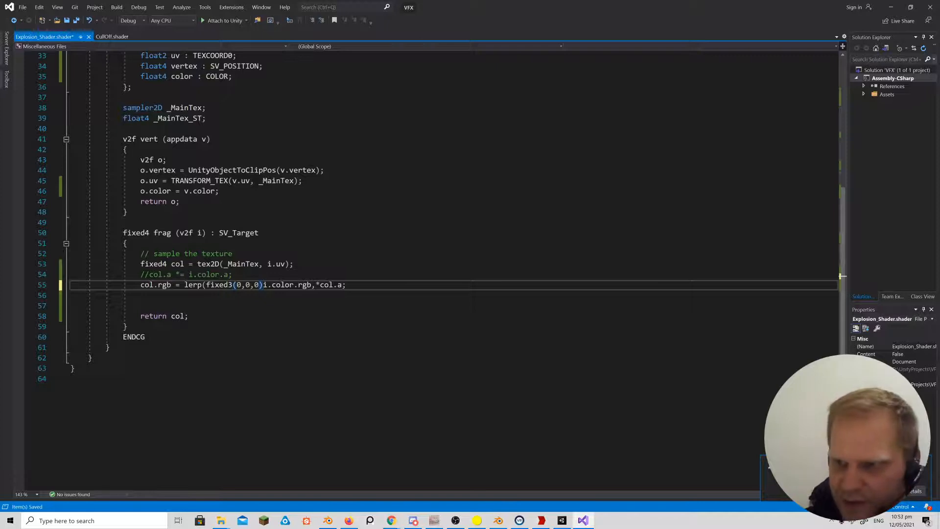
type(",i.color.rgb")
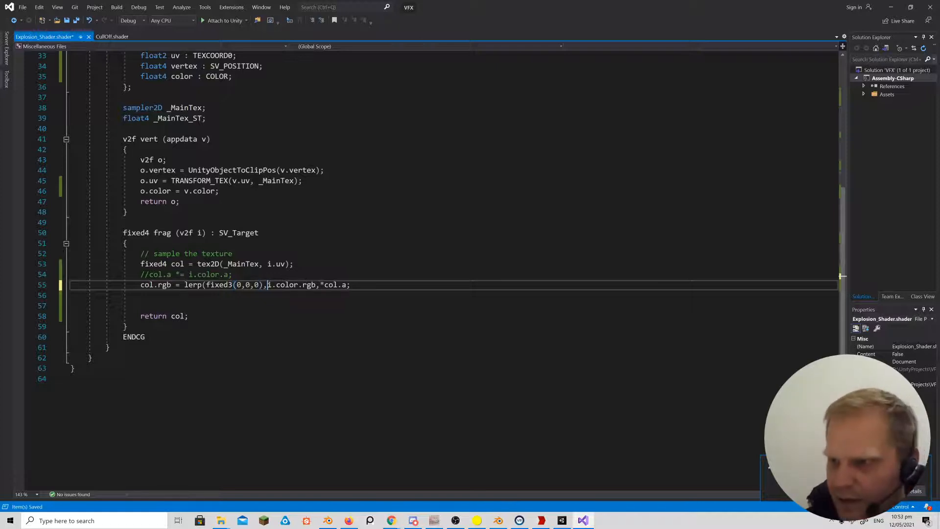
type(",")
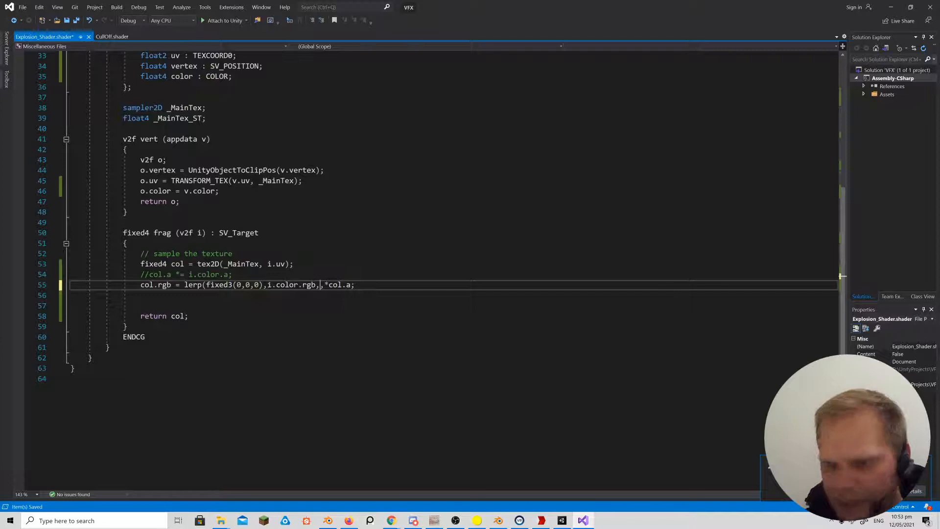
type("col.g)")
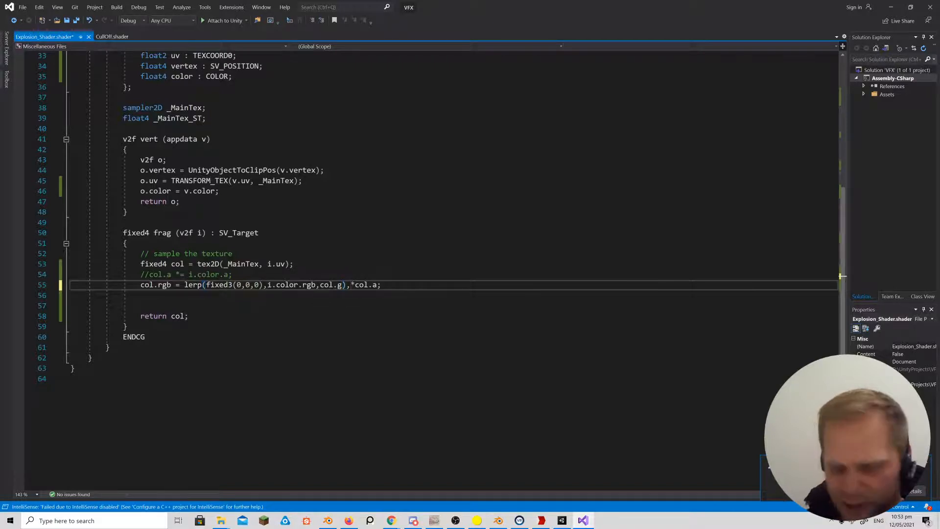
key("ctrl+s")
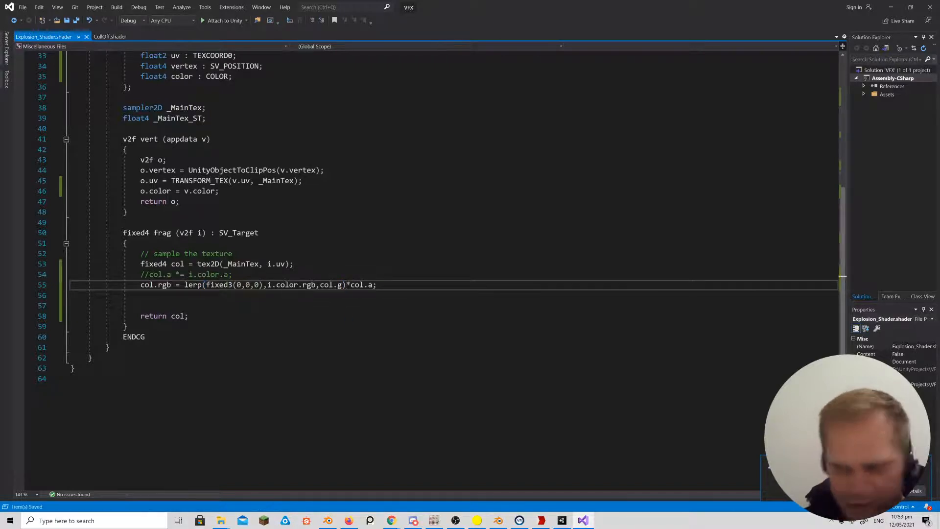
left_click(561, 519)
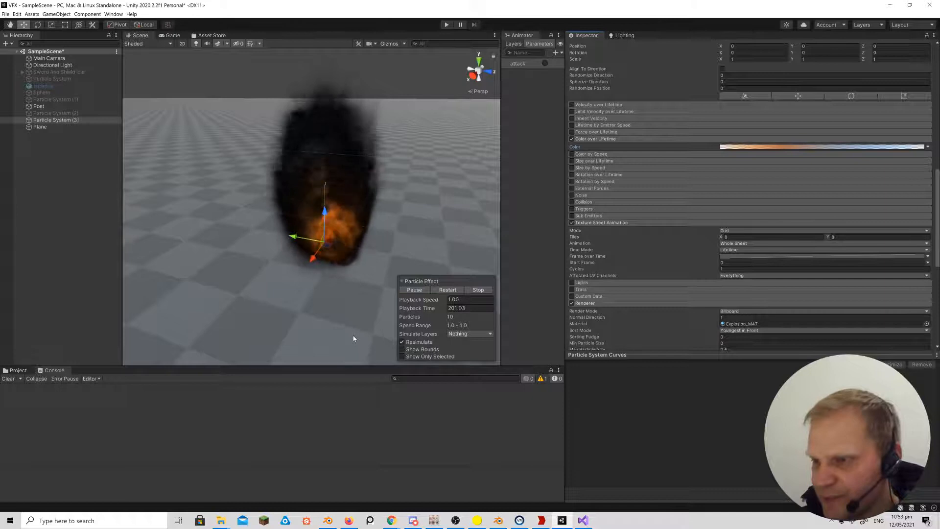
In Visual Studio, uncomment the col.a *= i.color.a line in frag, save the shader and check the particles in Unity.
left_click(581, 519)
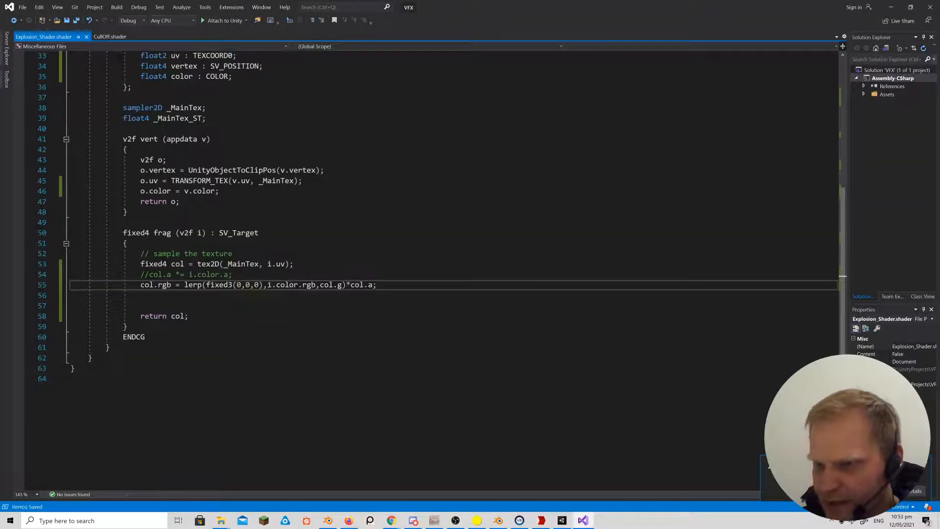
left_click(151, 274)
key("BackSpace")
key("BackSpace")
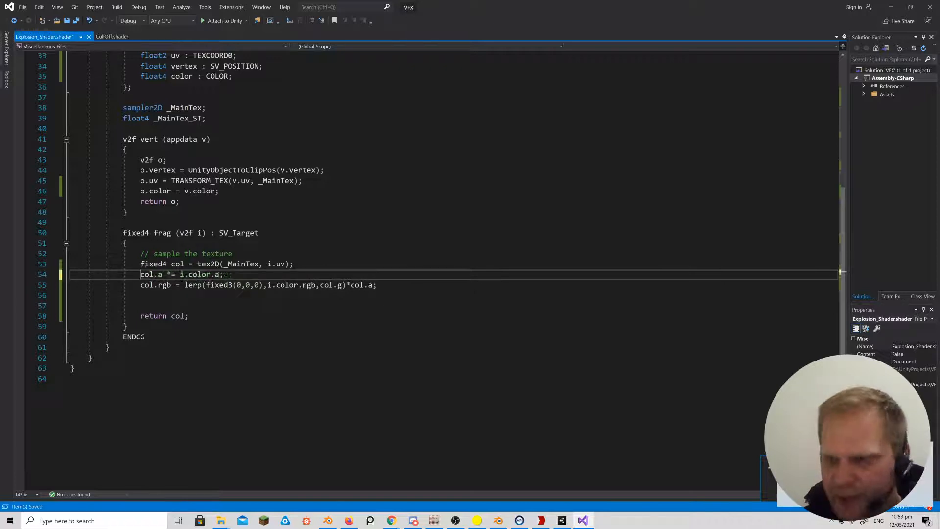
key("ctrl+s")
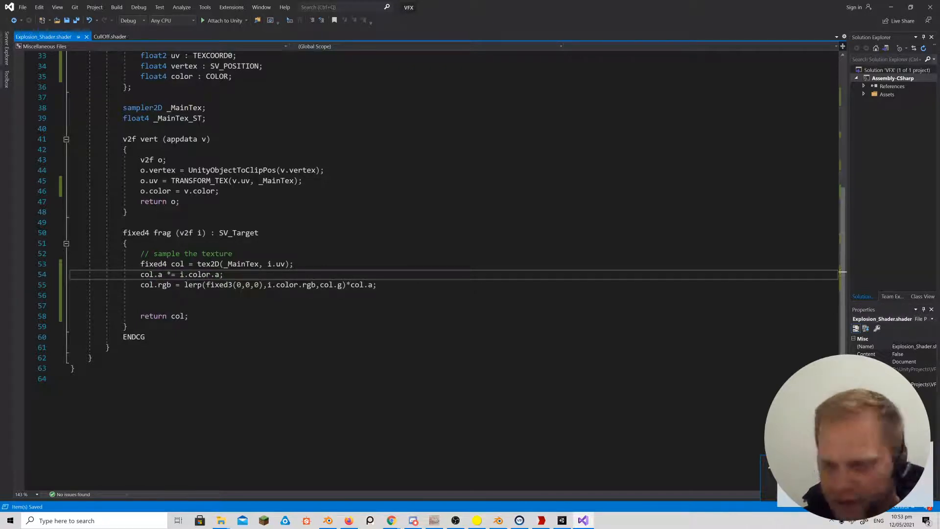
left_click(562, 520)
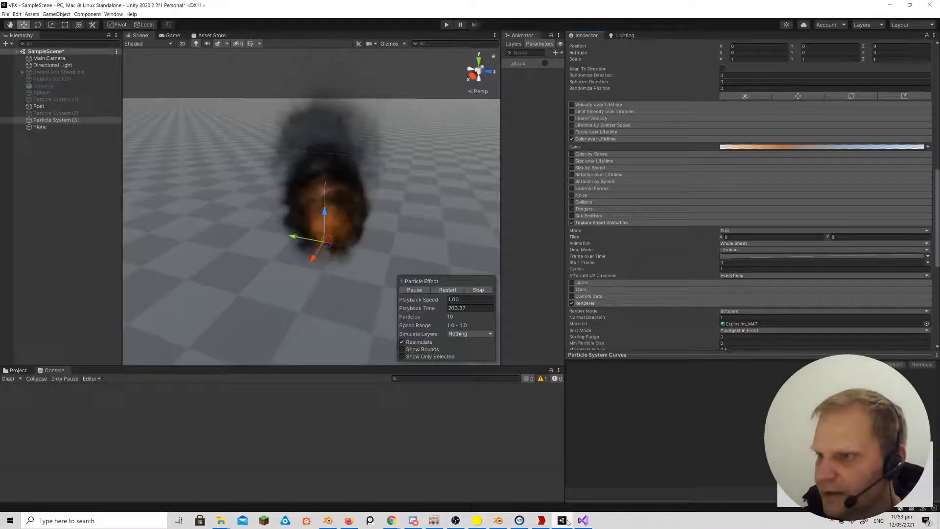
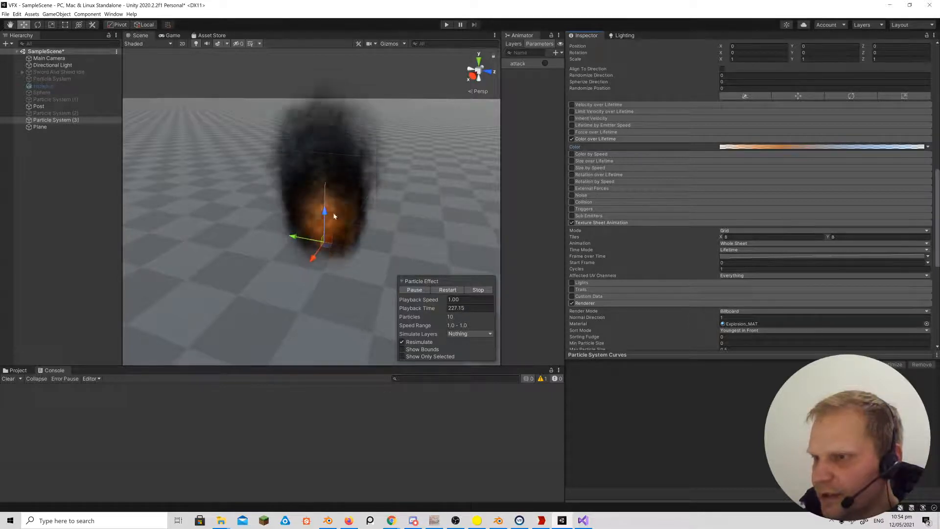
Examine the explosion particles in Unity's Scene view from near and far, and review the frag code in Visual Studio.
left_click_drag(364, 210, 371, 209, "alt")
scroll(371, 210, "down", 10)
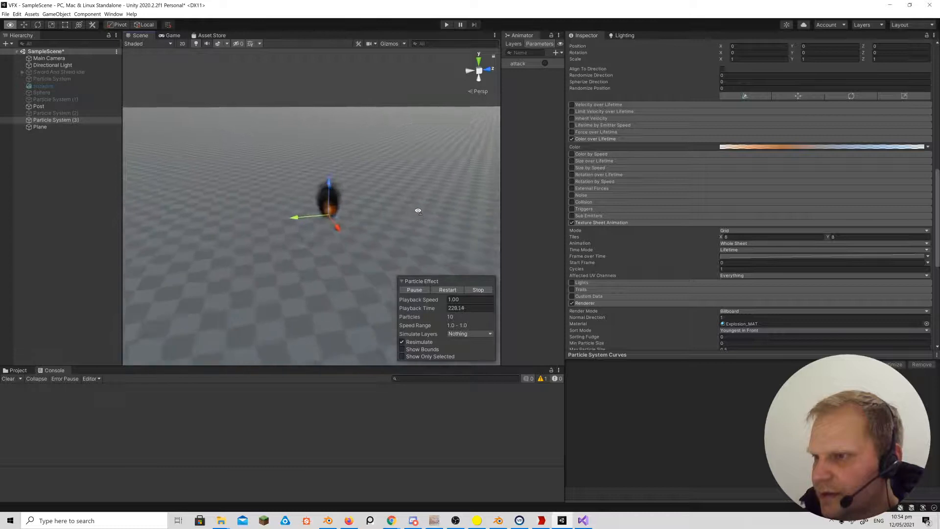
scroll(413, 211, "up", 5)
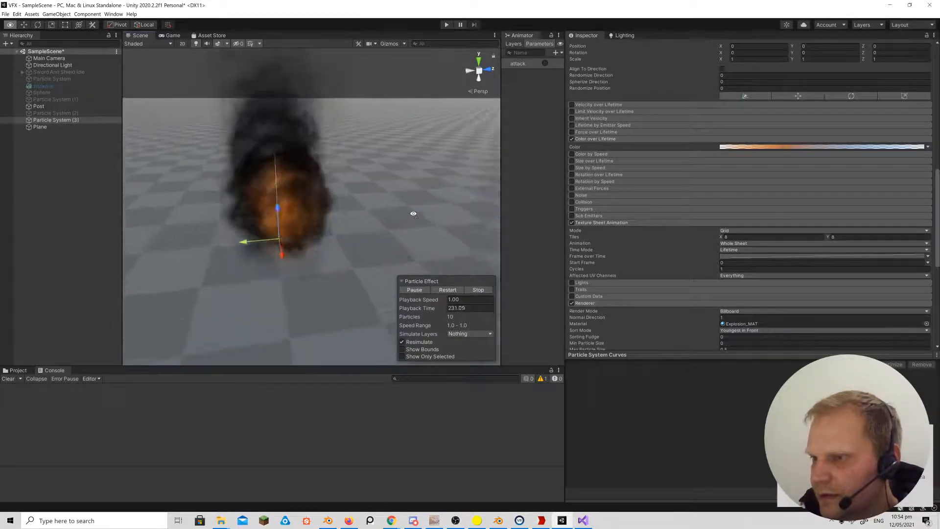
right_click_drag(406, 209, 407, 208)
key("s")
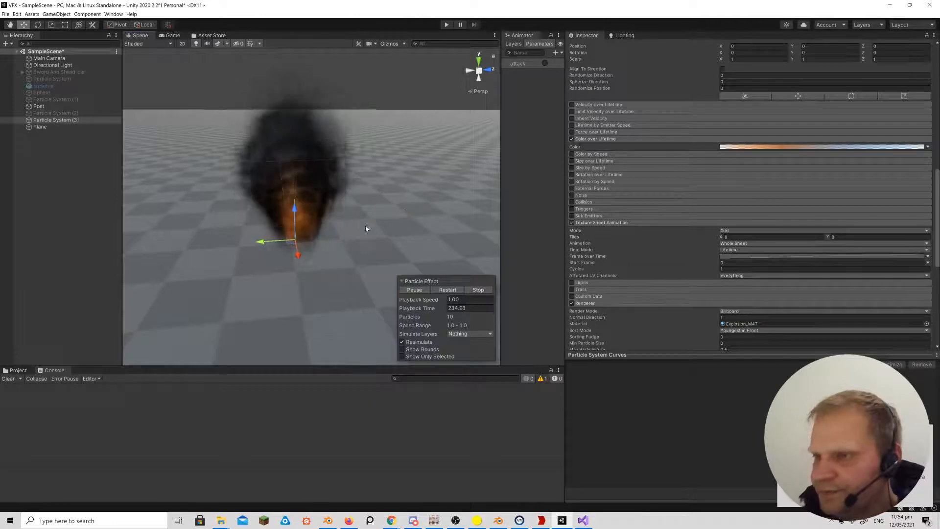
scroll(349, 230, "up", 3)
right_click_drag(347, 231, 348, 232)
key("s")
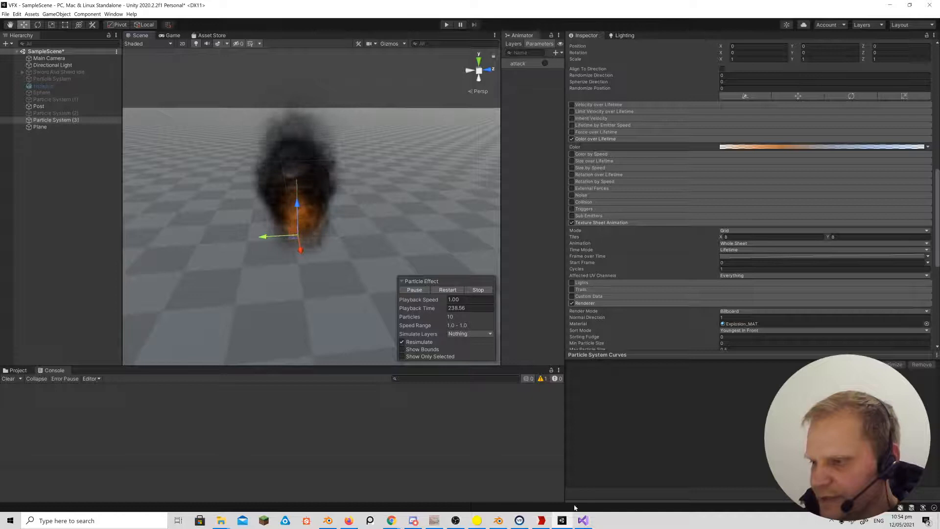
mouse_move(583, 520)
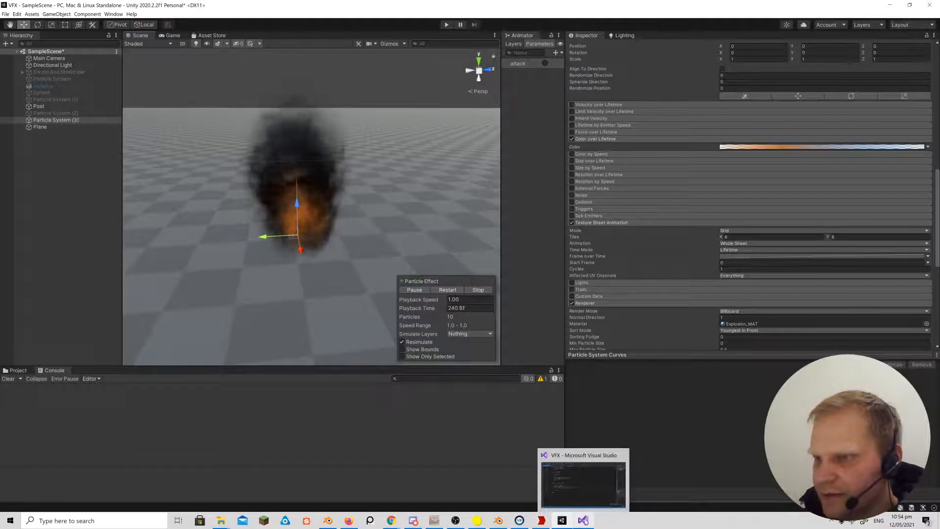
left_click(584, 520)
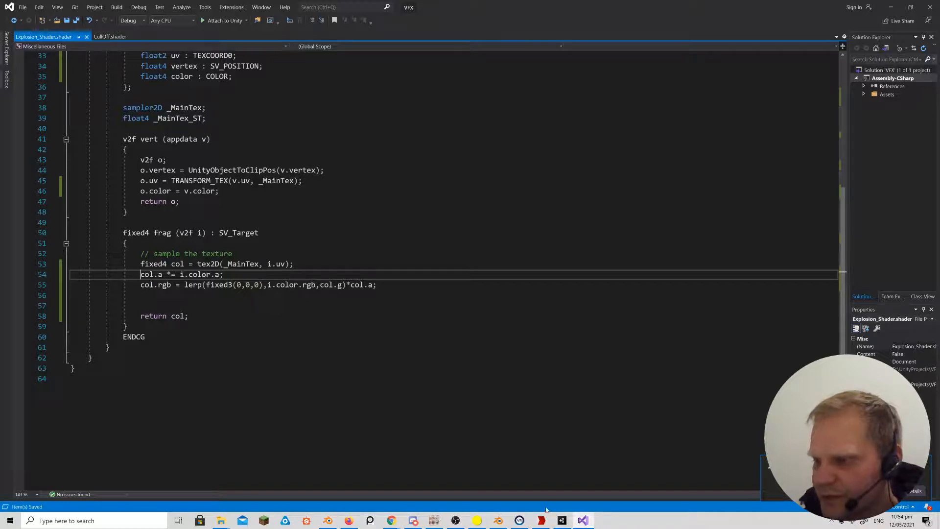
Switch to GIMP and create a new image 256 px wide and 256 px high.
left_click(434, 522)
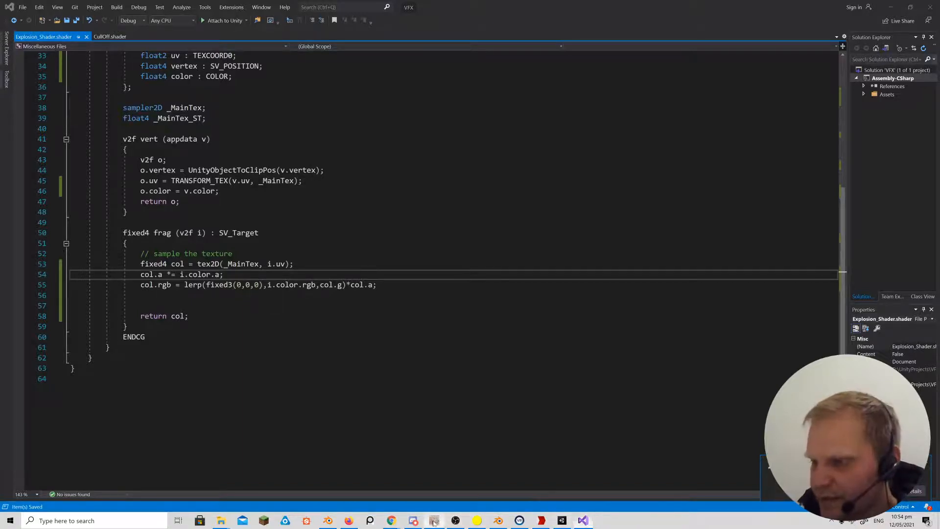
left_click(6, 15)
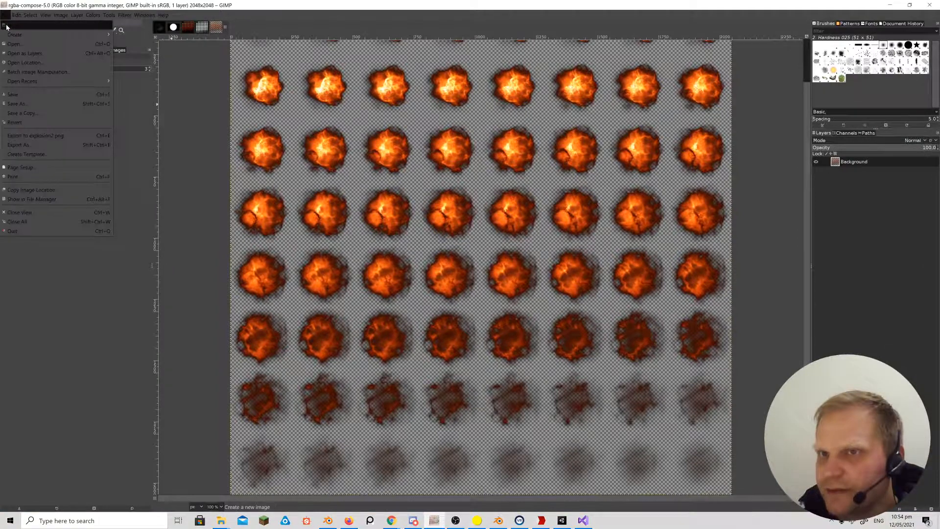
left_click(15, 23)
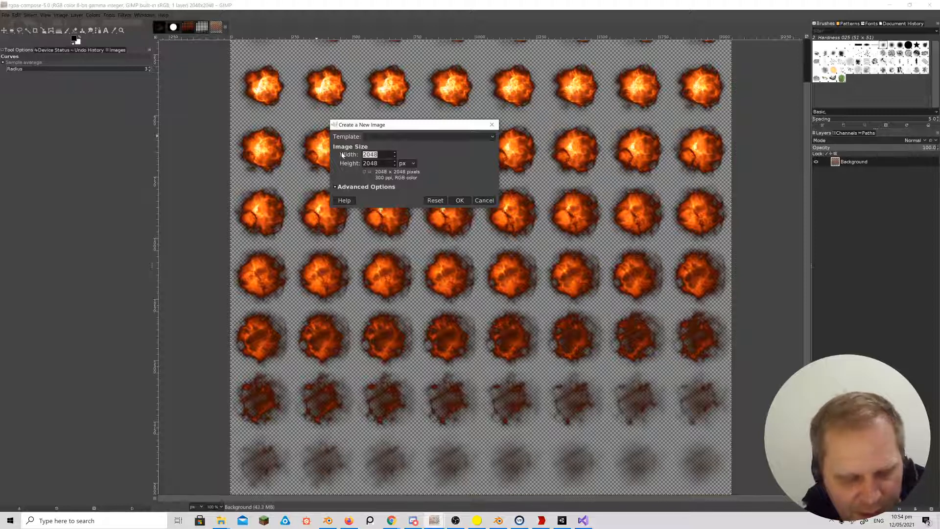
type("256")
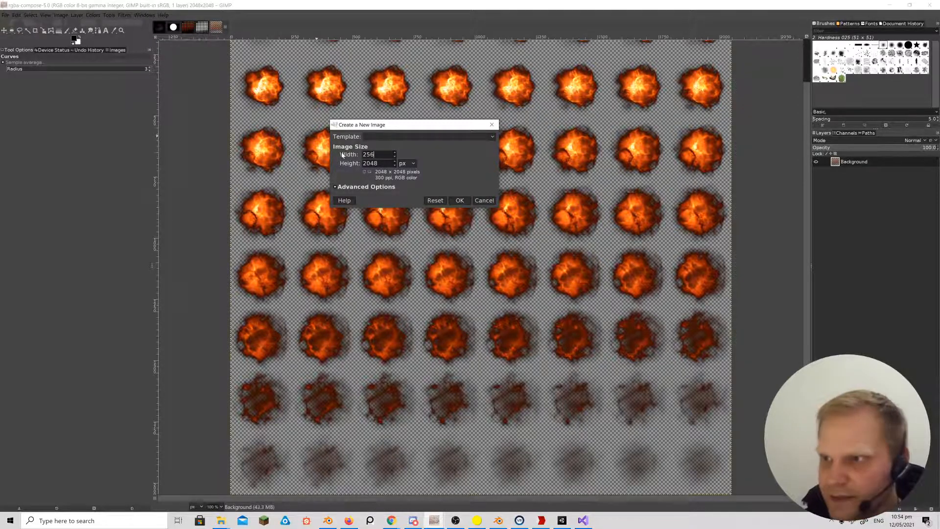
key("Tab")
type("256")
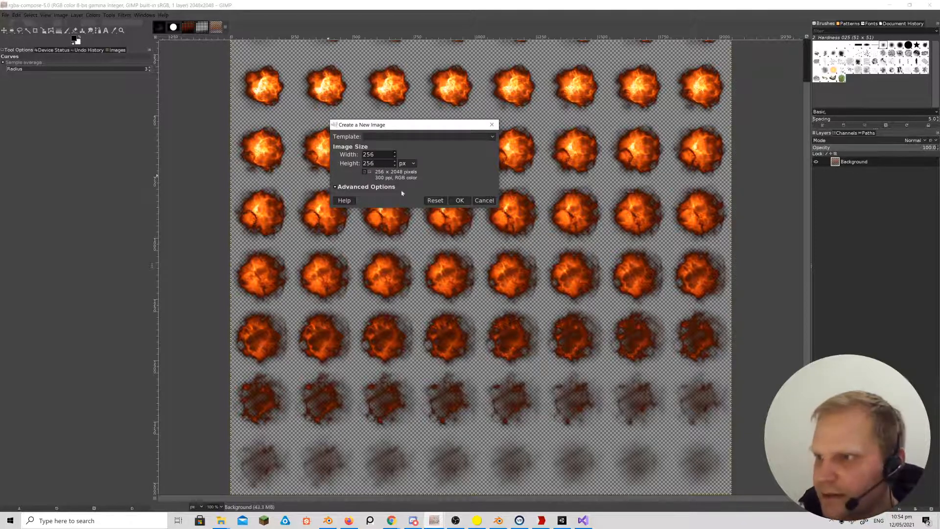
left_click(459, 200)
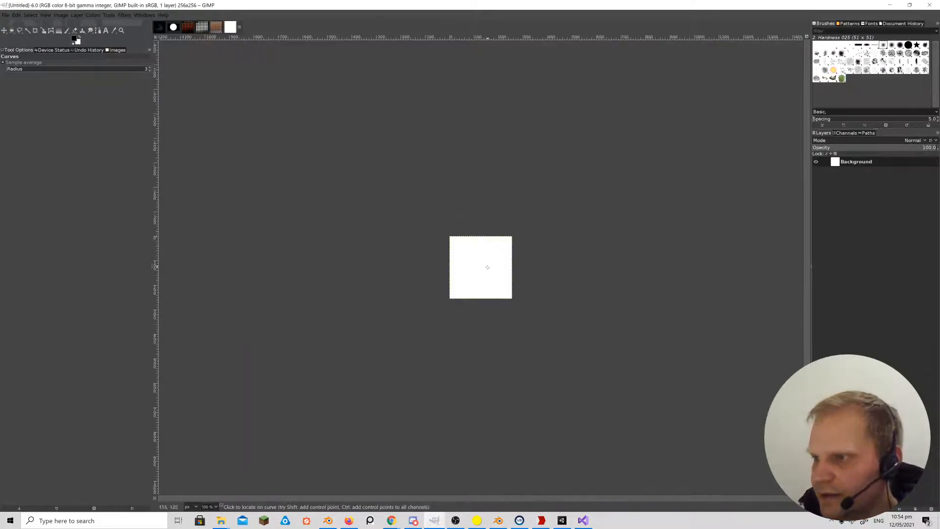
Set up the Gradient tool with the Incandescent gradient preset.
scroll(493, 277, "up", 3, "ctrl")
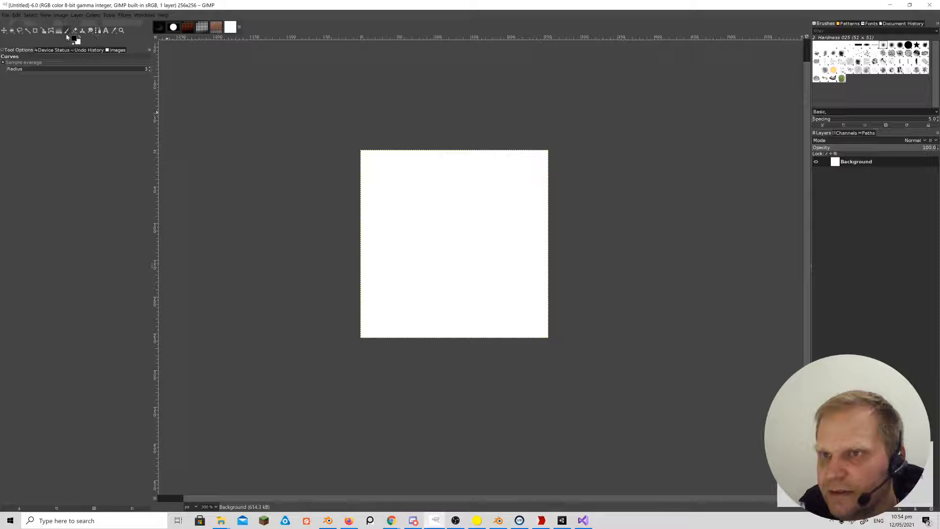
left_click(59, 33)
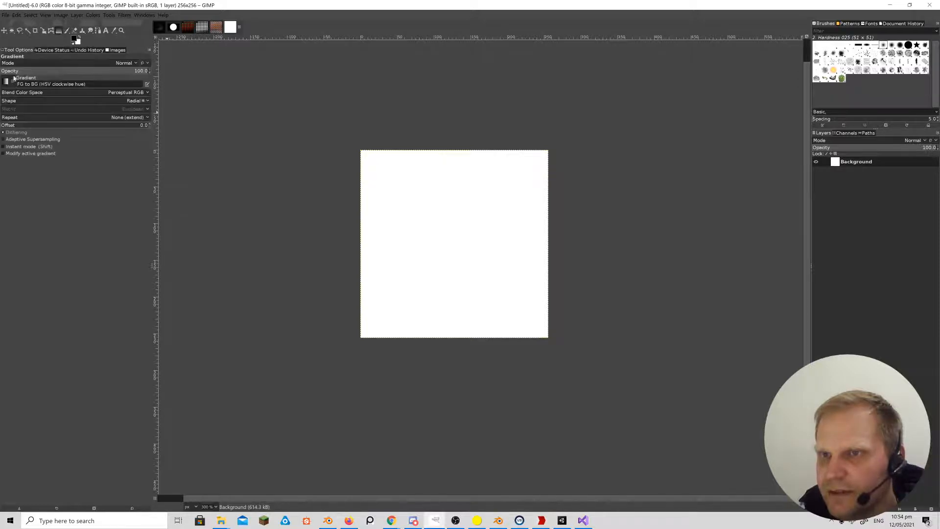
left_click(6, 81)
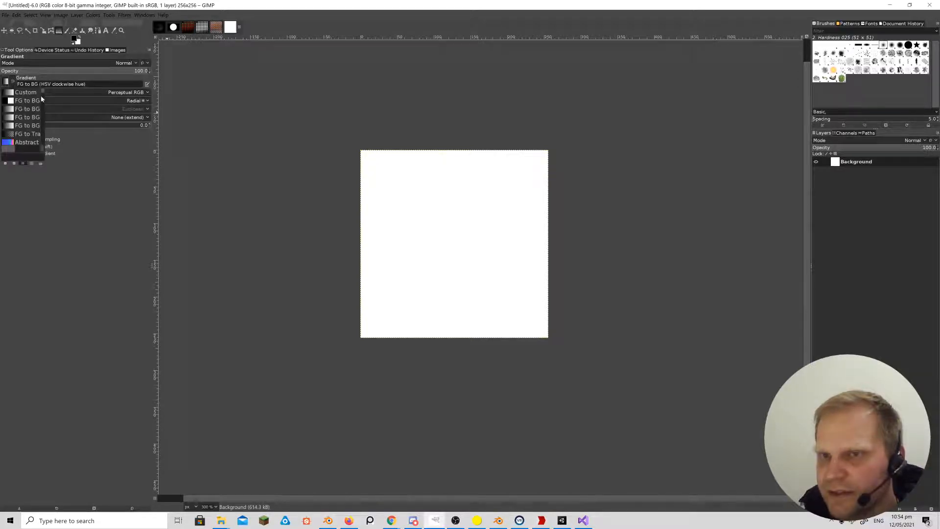
scroll(41, 100, "down", 6)
scroll(43, 111, "down", 3)
left_click_drag(42, 108, 43, 124)
scroll(43, 127, "up", 4)
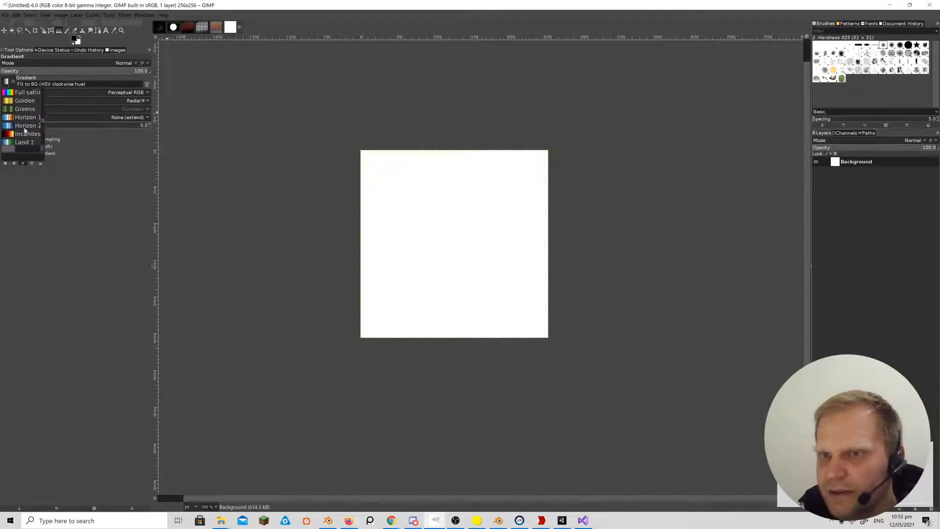
left_click(24, 133)
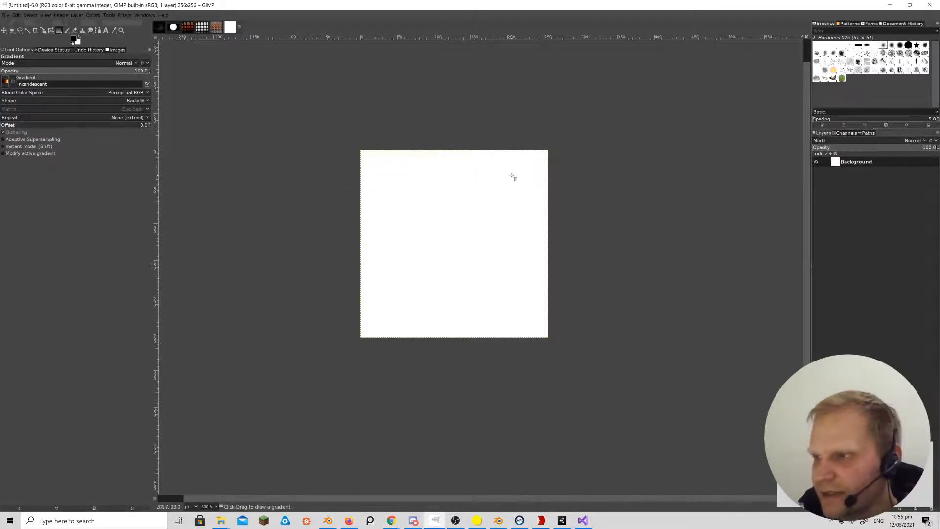
Draw and apply a radial gradient about 243 px long from near the canvas's upper-right corner diagonally towards its lower-left corner.
left_click_drag(528, 160, 400, 283)
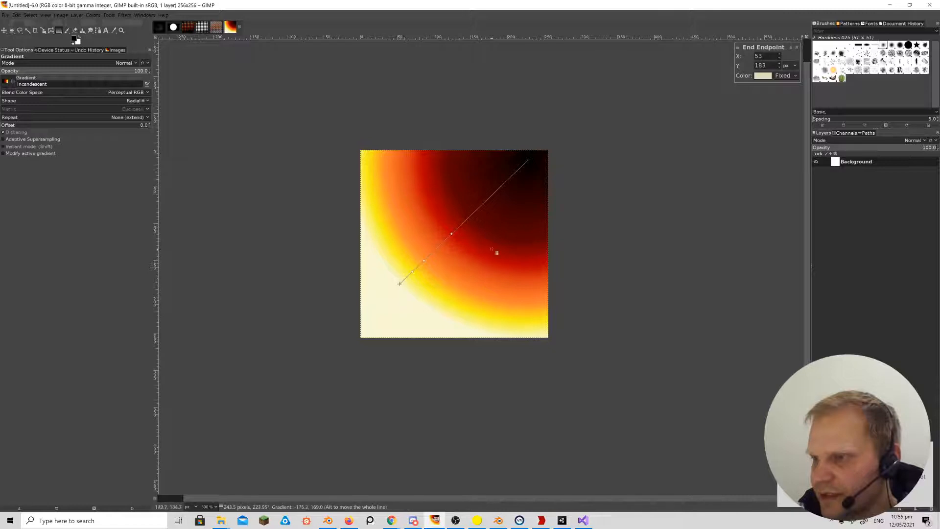
left_click_drag(540, 158, 533, 168)
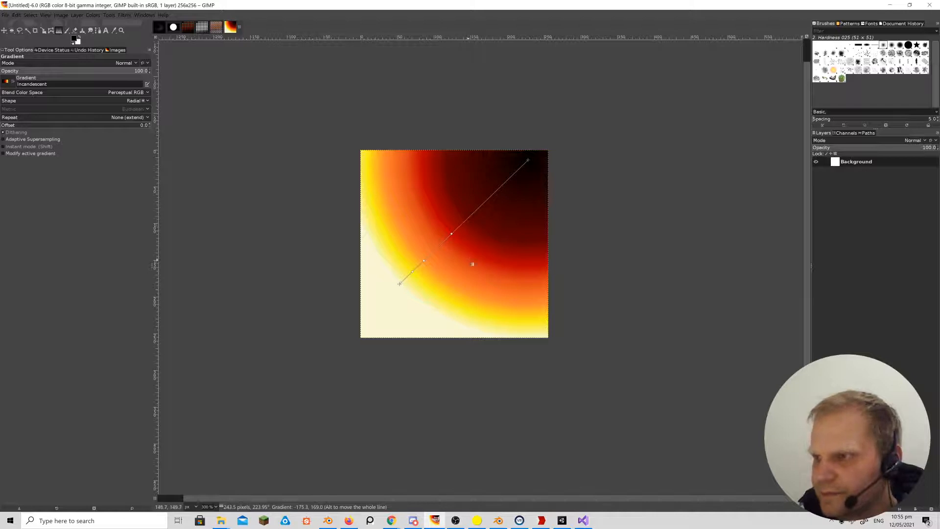
key("Return")
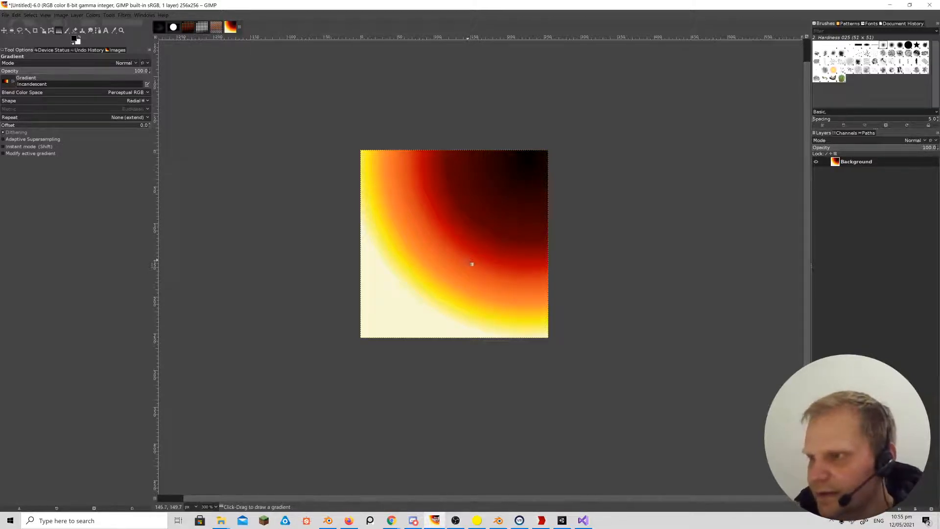
Export the image as gradient.png into the VFX project's Assets folder with the default PNG options.
left_click(6, 16)
left_click(50, 144)
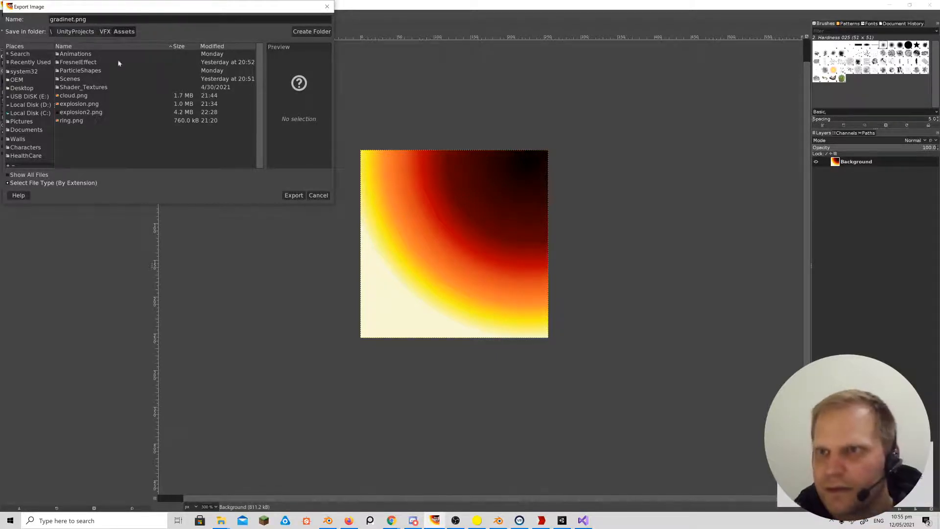
key("BackSpace")
key("BackSpace")
key("BackSpace")
key("BackSpace")
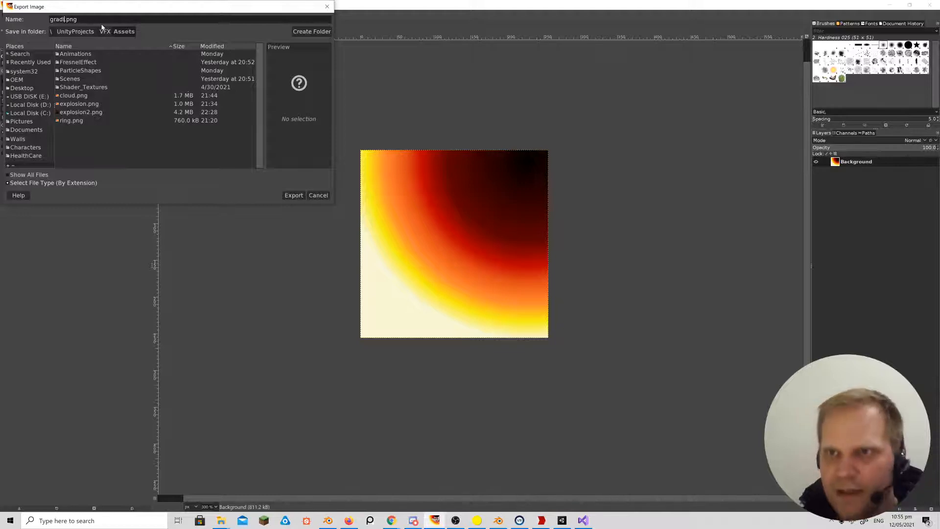
type("ient")
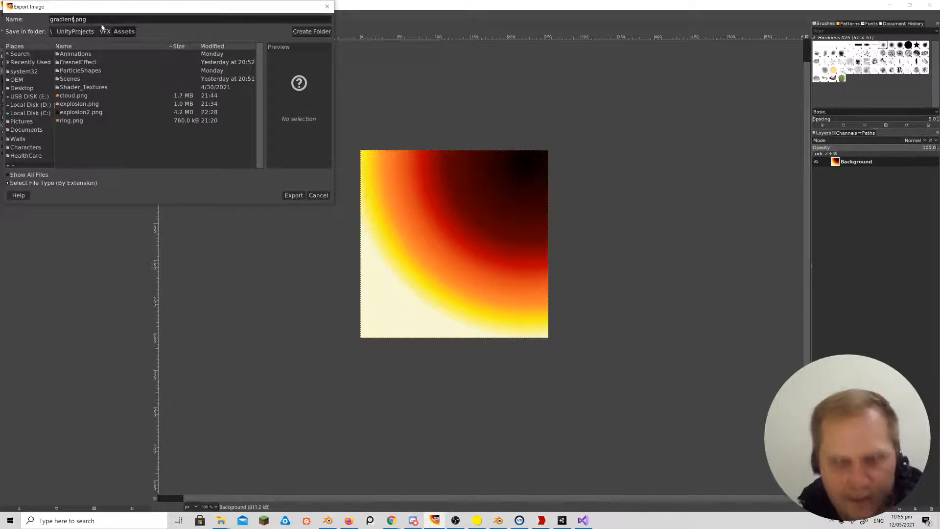
left_click(300, 194)
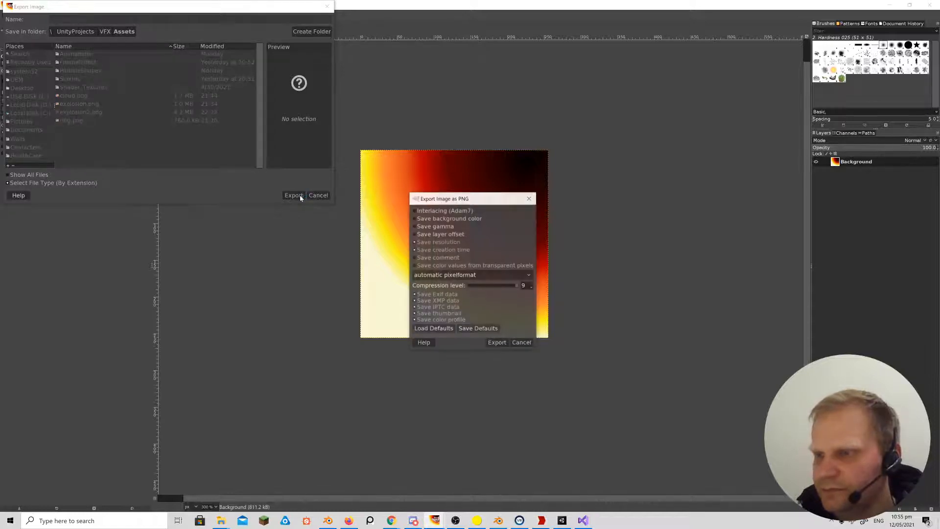
left_click(496, 342)
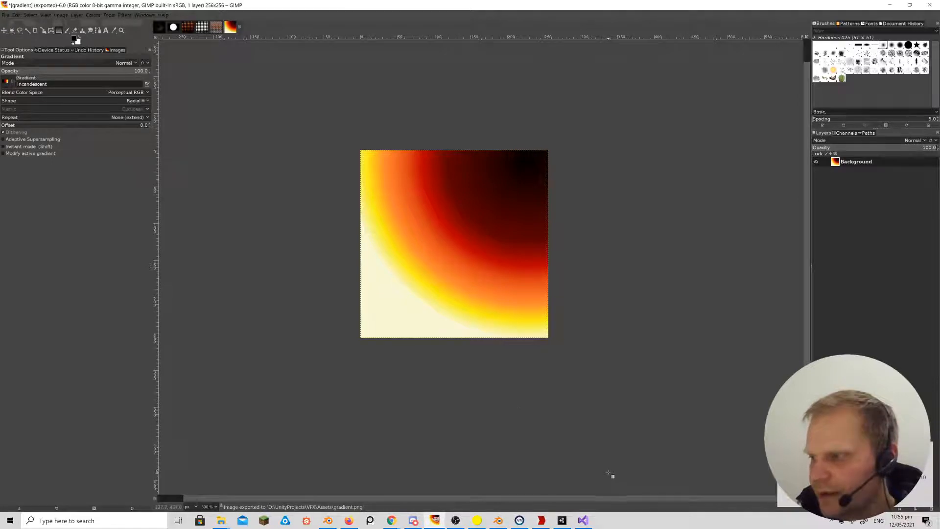
Switch to Visual Studio and add the property _Gradient("Gradient",2D) = "white" {} below _MainTex in the shader's Properties block.
left_click(582, 520)
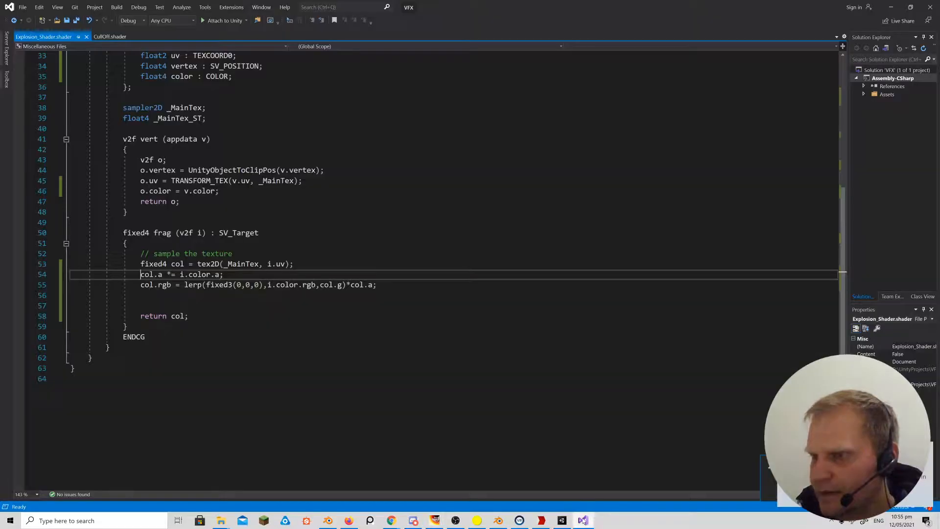
scroll(440, 269, "up", 10)
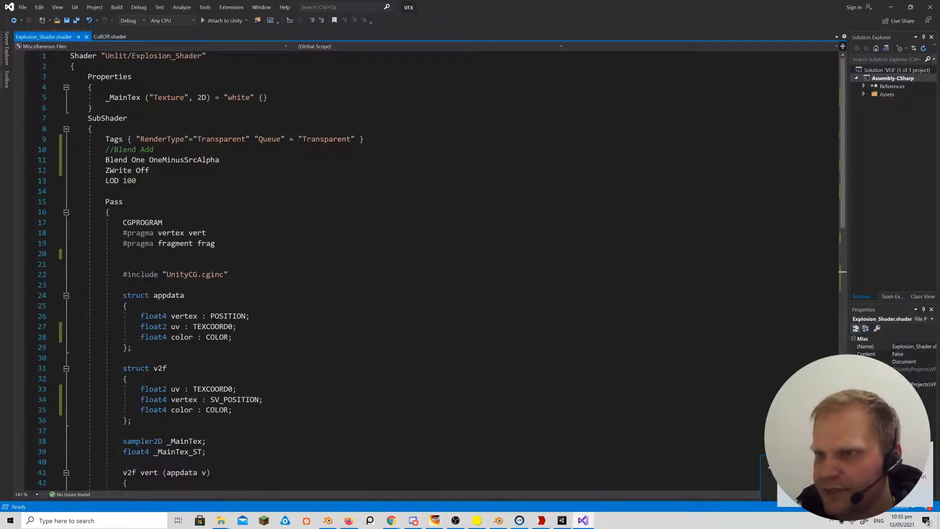
left_click(268, 98)
key("Return")
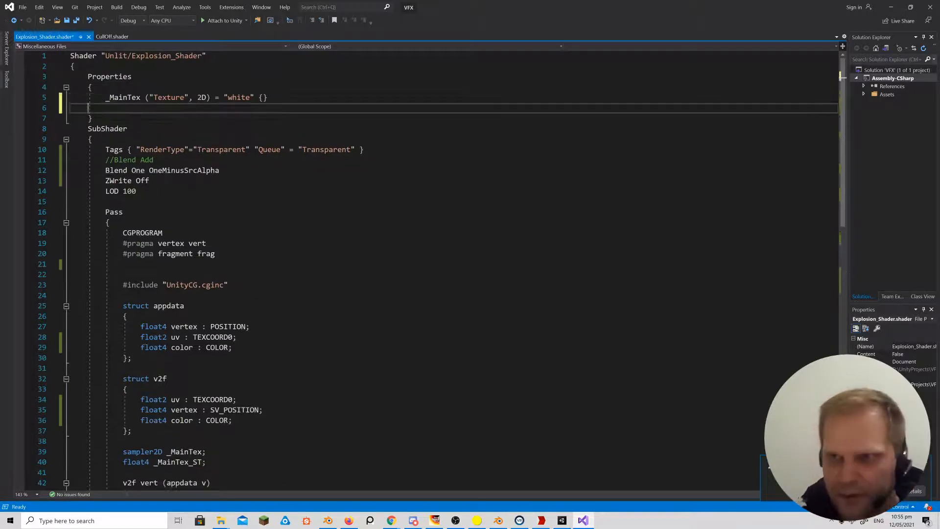
type("_Gr")
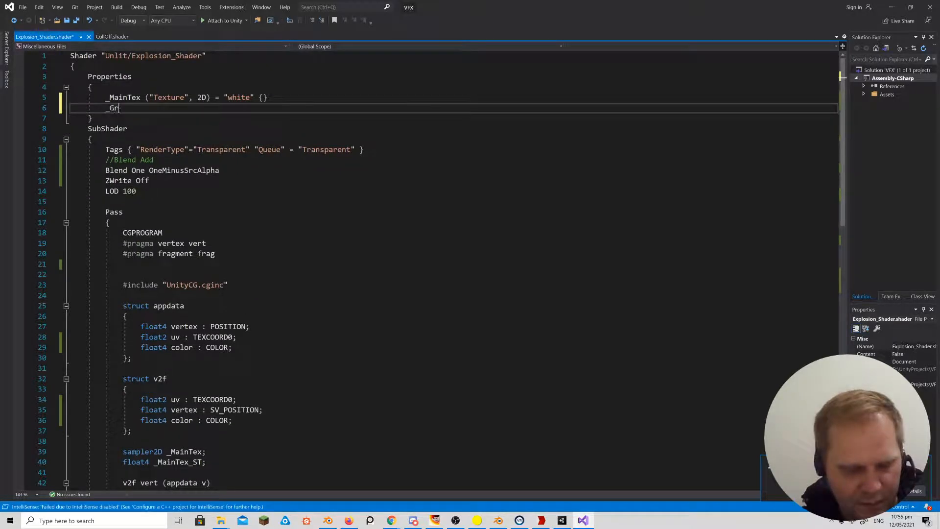
type("adient")
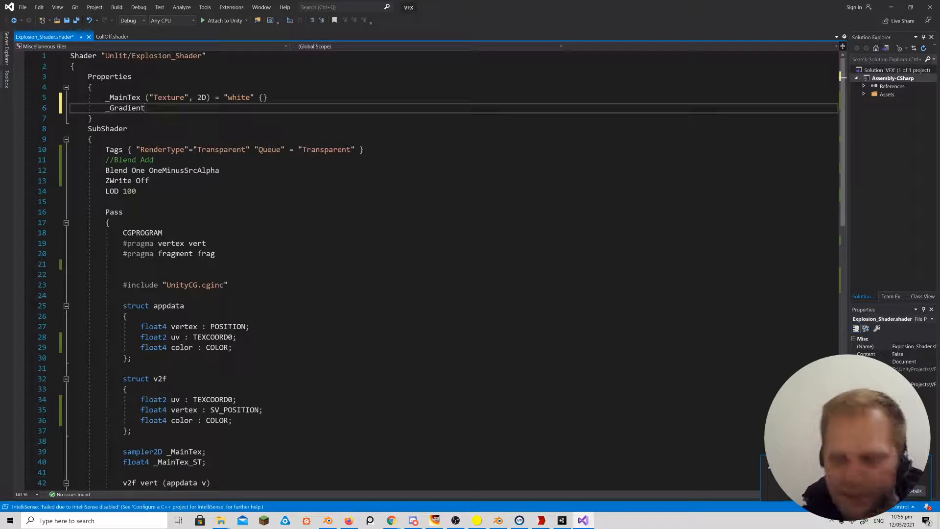
type("(")
type("\"Gradien")
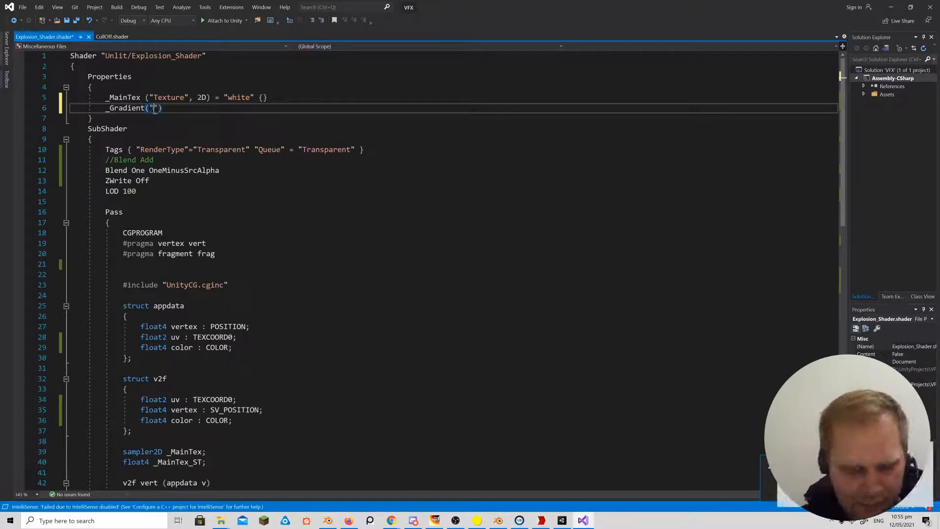
type("t")
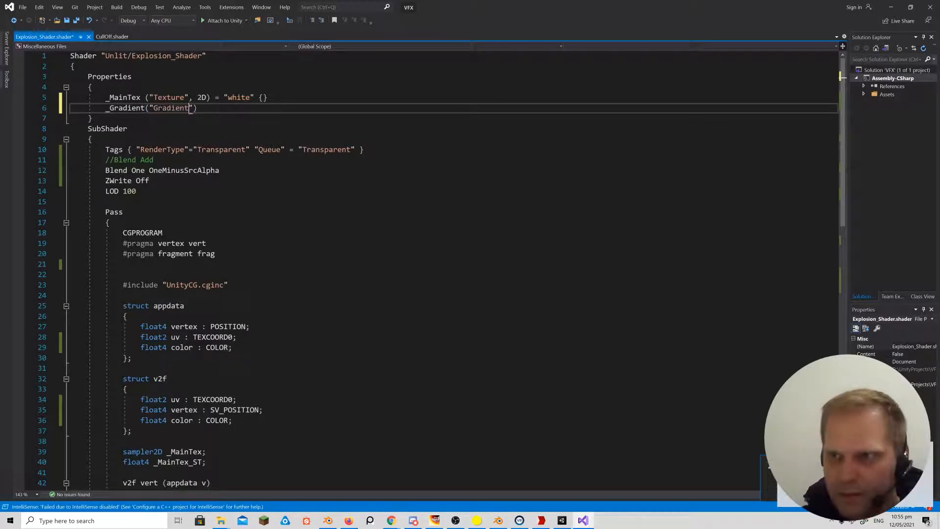
type("\",")
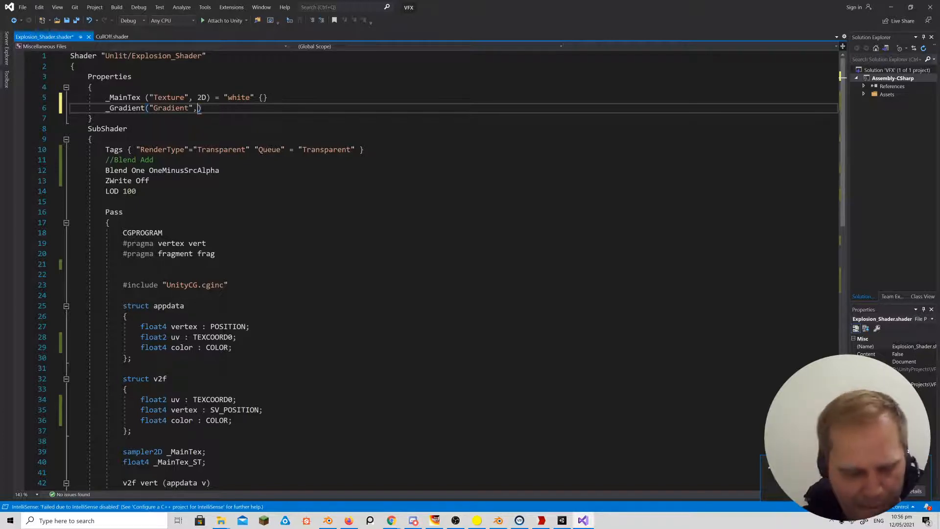
type("2D")
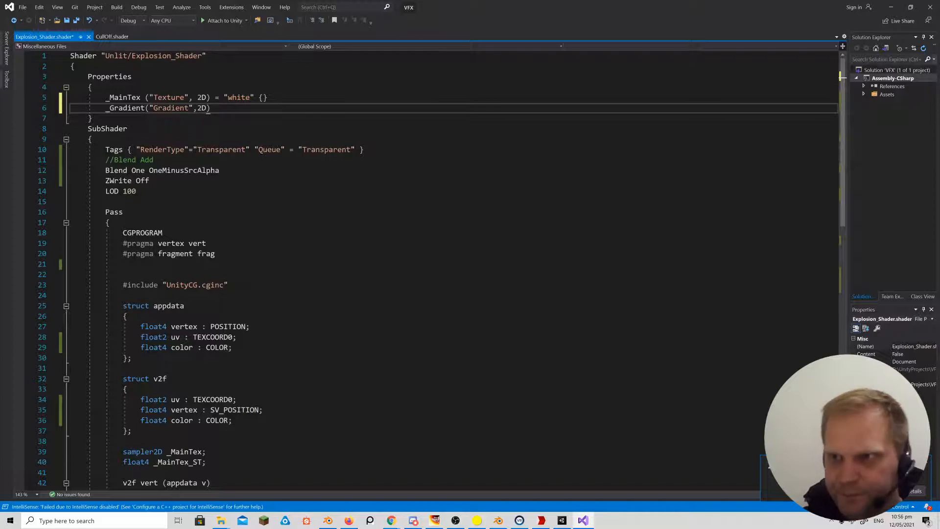
type(") = \"white")
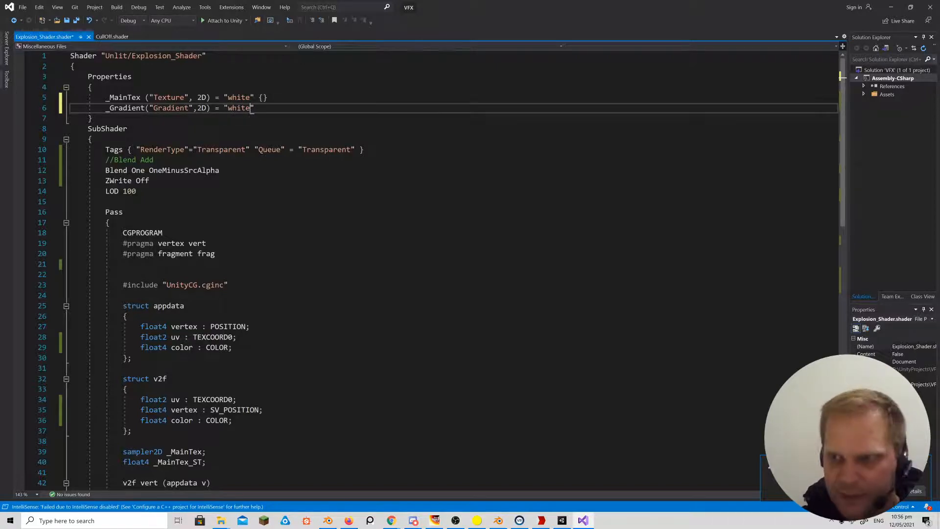
type("\"")
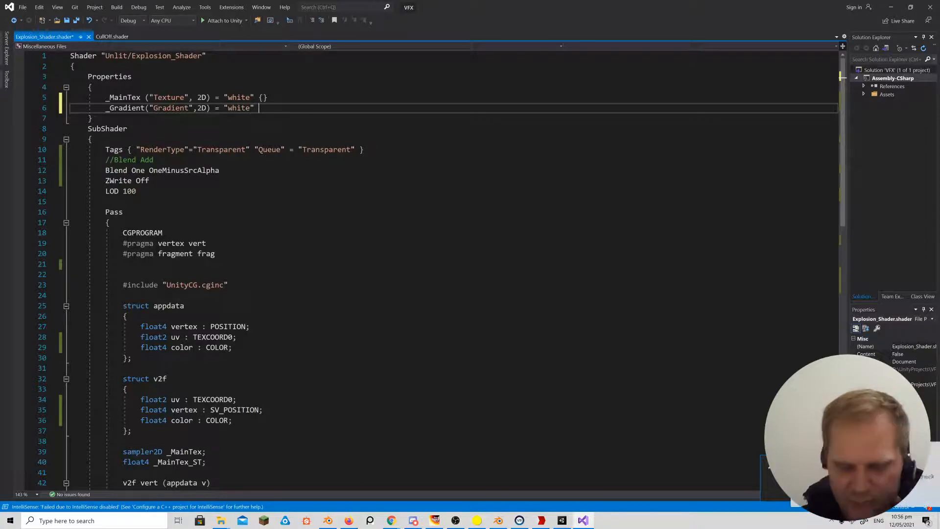
type(" {}")
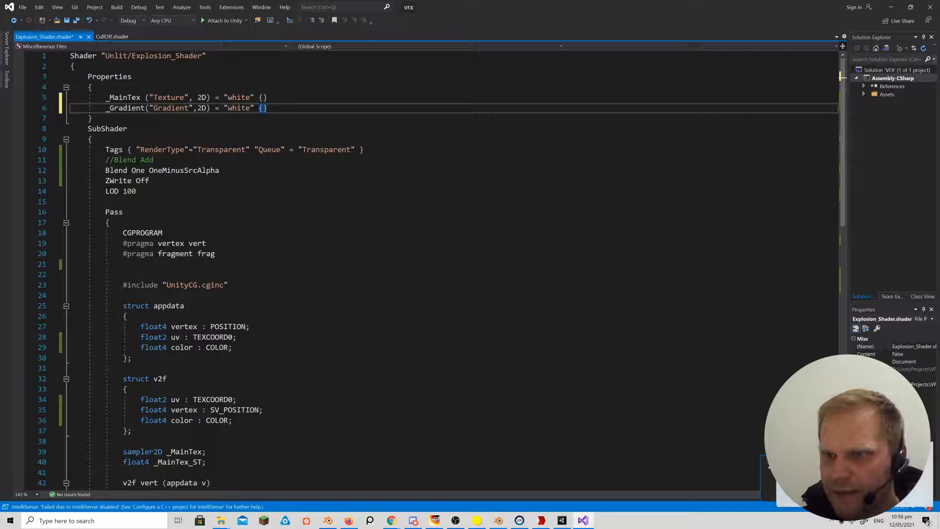
Declare sampler2D _Gradient; below the _MainTex_ST variable, separated by a blank line.
scroll(430, 269, "down", 5)
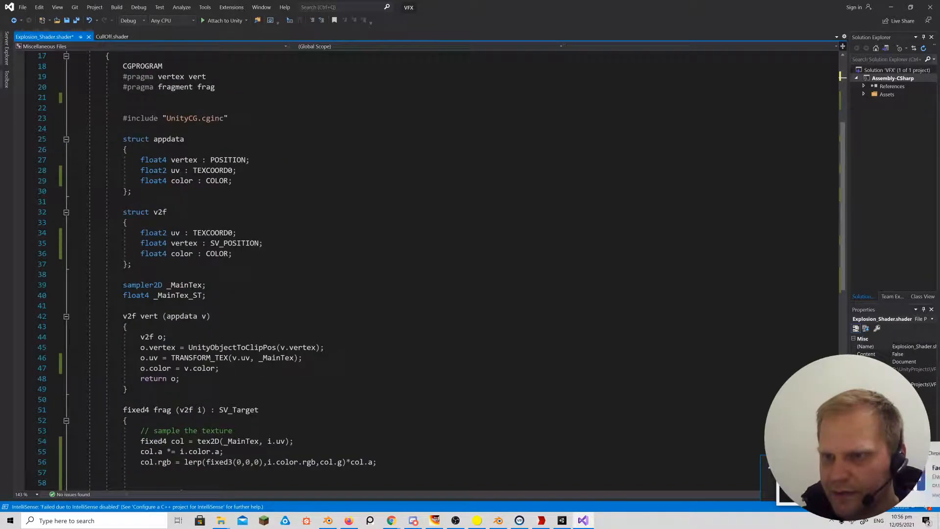
left_click(206, 295)
key("Return")
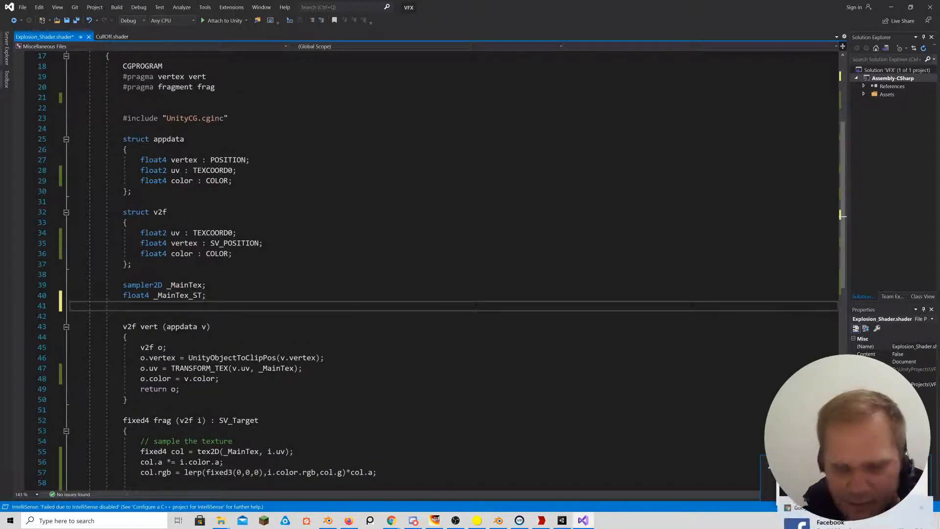
key("Return")
type("sampler")
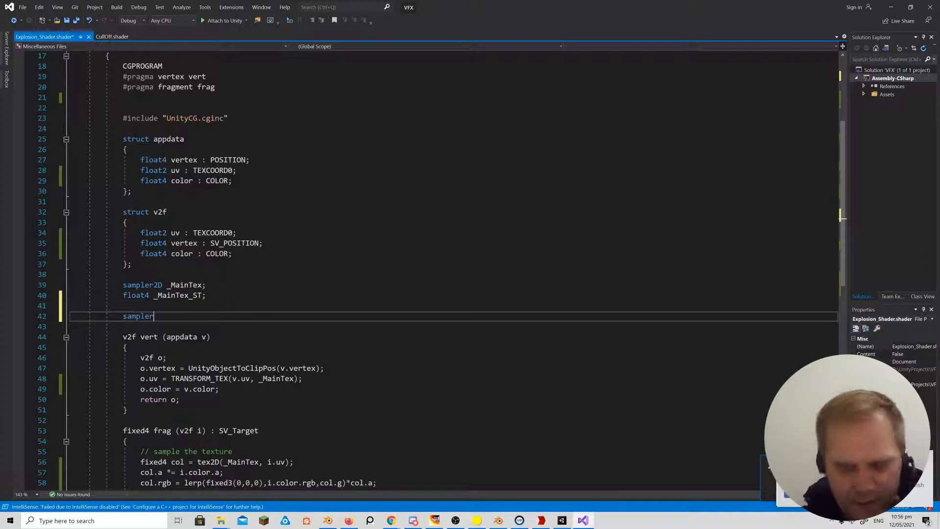
type("2D _Grad")
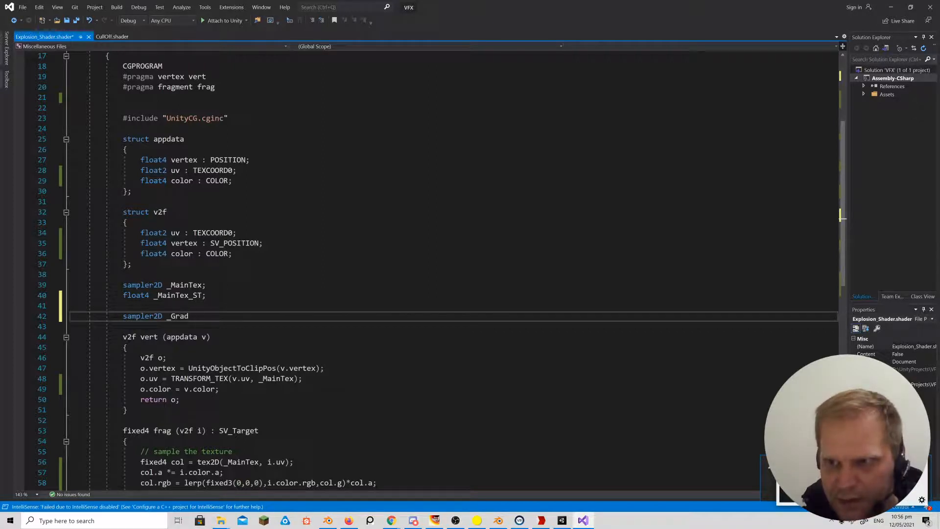
type("i")
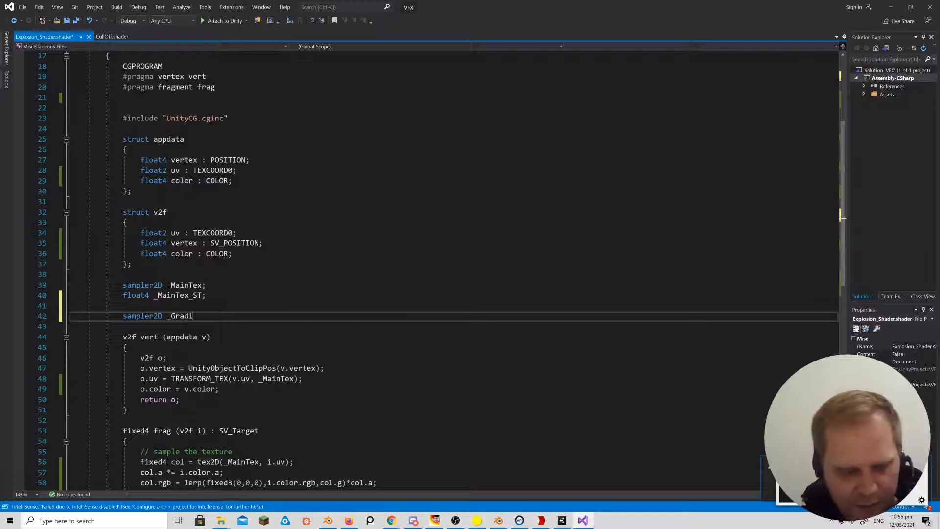
type("ent;")
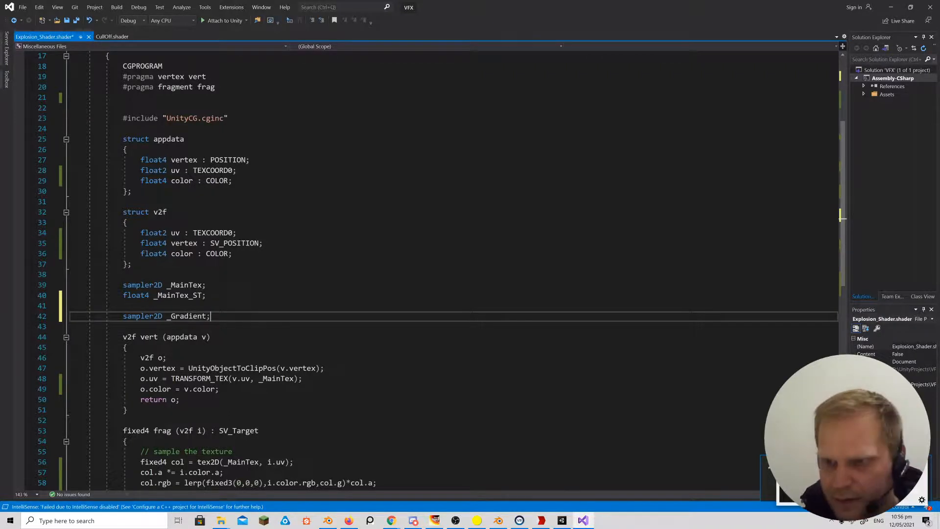
Change the type of uv in the v2f struct to float4.
scroll(440, 269, "down", 5)
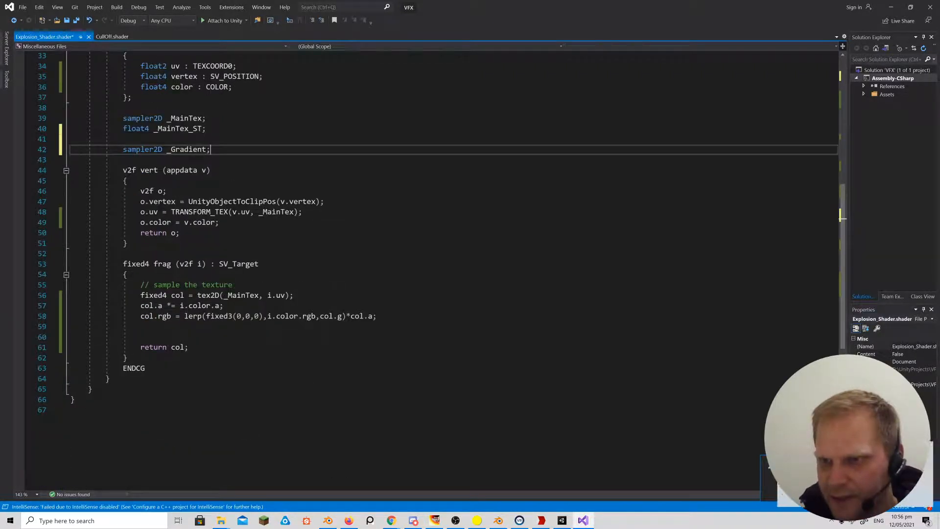
scroll(441, 269, "up", 5)
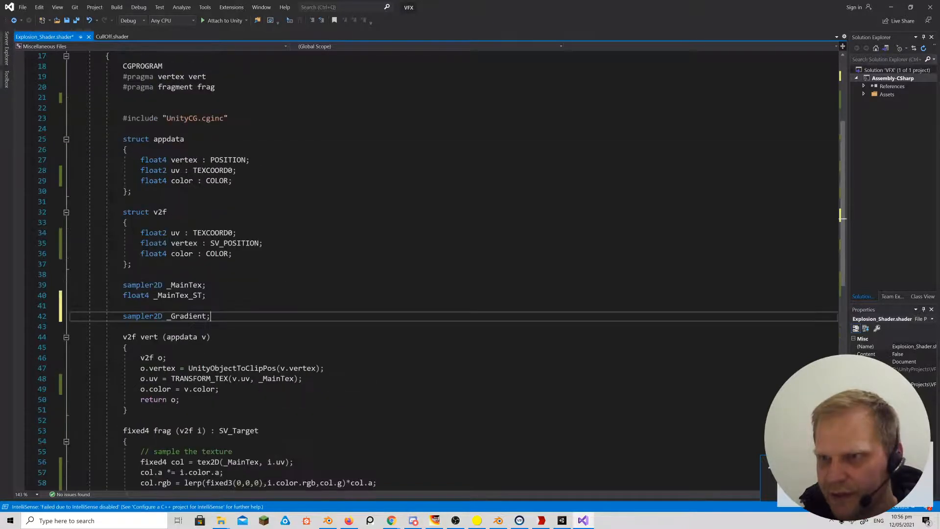
left_click_drag(166, 233, 162, 233)
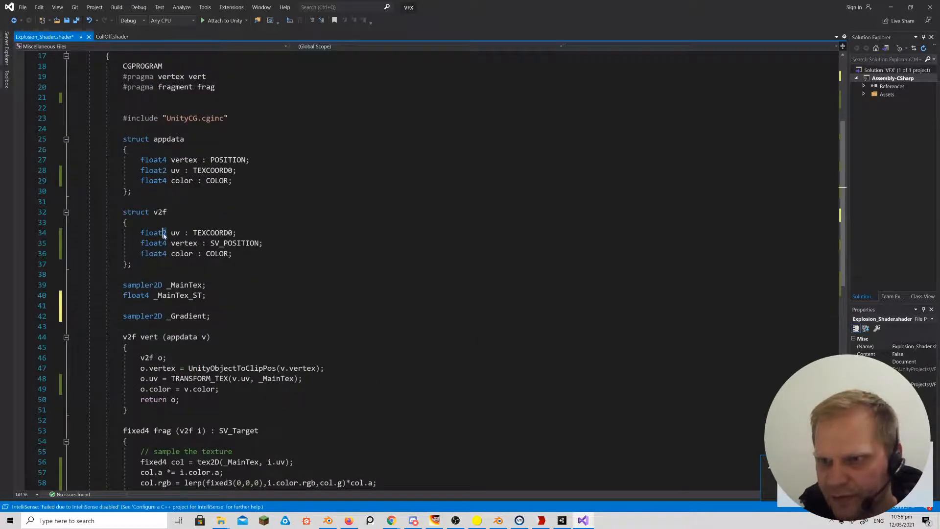
type("4")
scroll(441, 269, "down", 5)
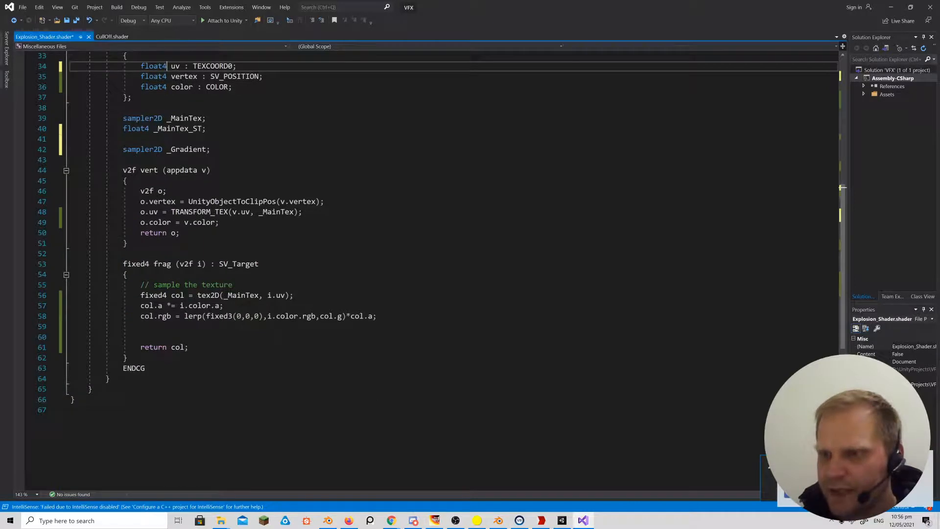
Append .xy to o.uv in the vert function's TRANSFORM_TEX line and to i.uv in the fragment's _MainTex sample.
left_click(159, 212)
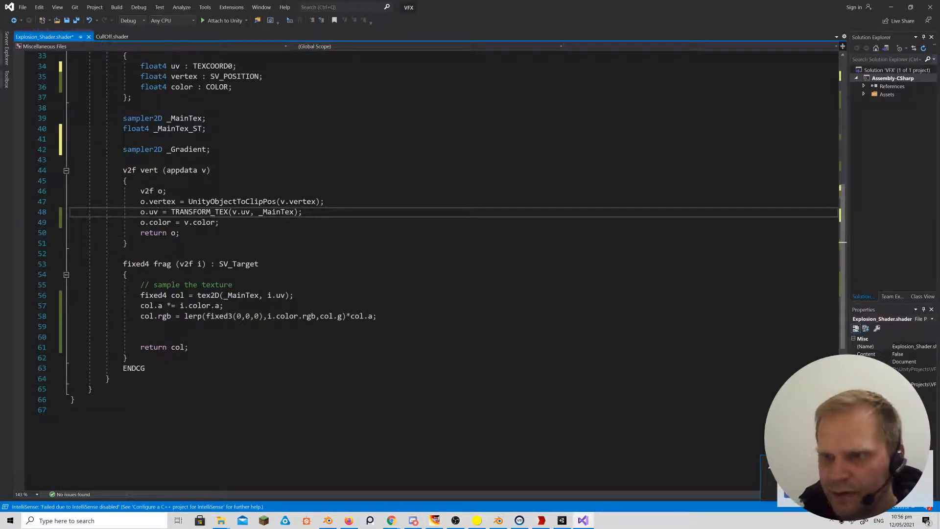
type(".xy")
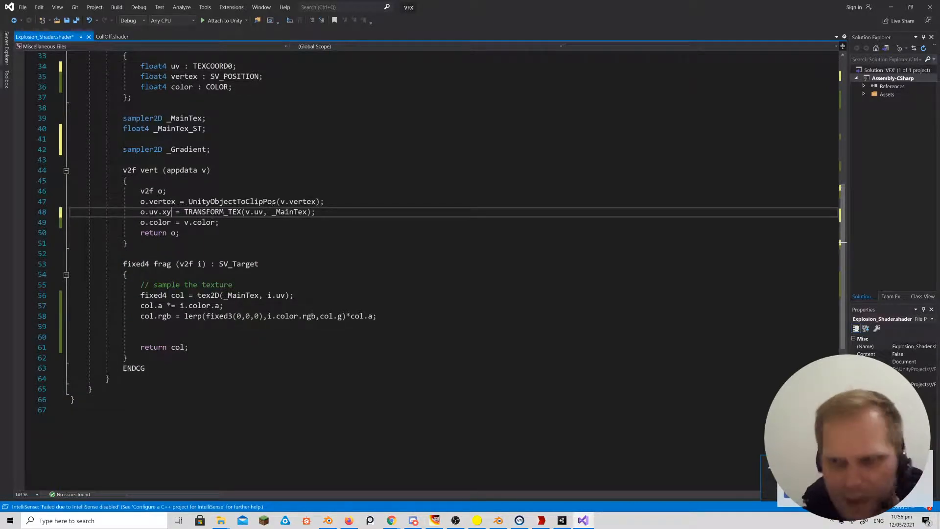
left_click(285, 296)
type(".xy")
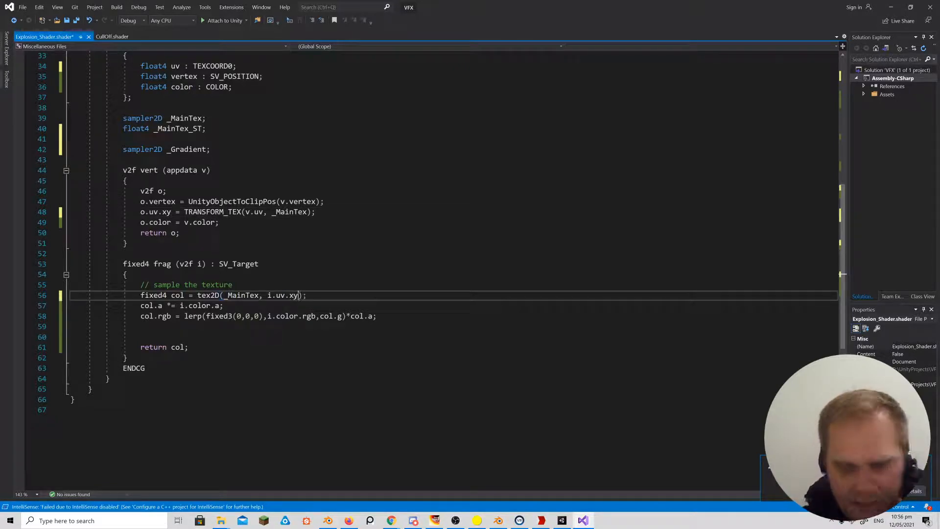
Add the line o.uv.zw = v.uv; below the TRANSFORM_TEX line in the vert function.
left_click(316, 212)
key("Return")
type("o.uv")
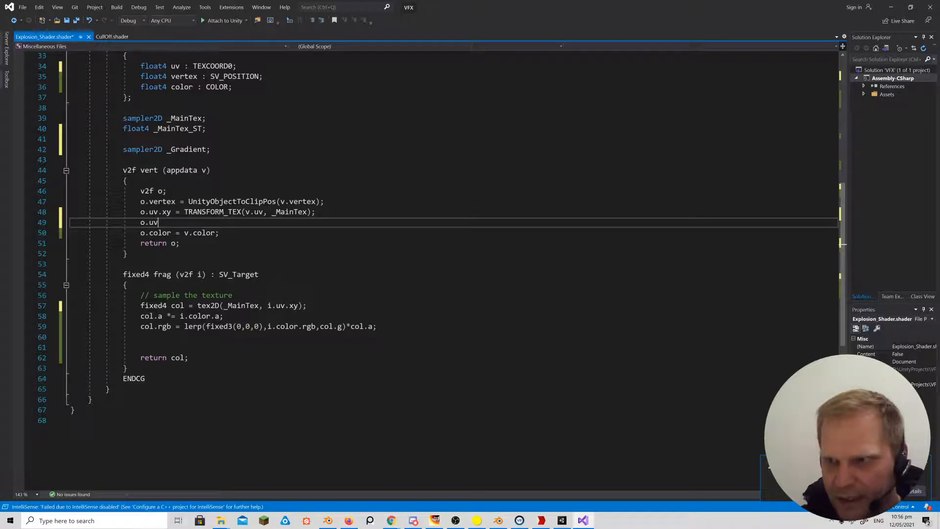
type(".")
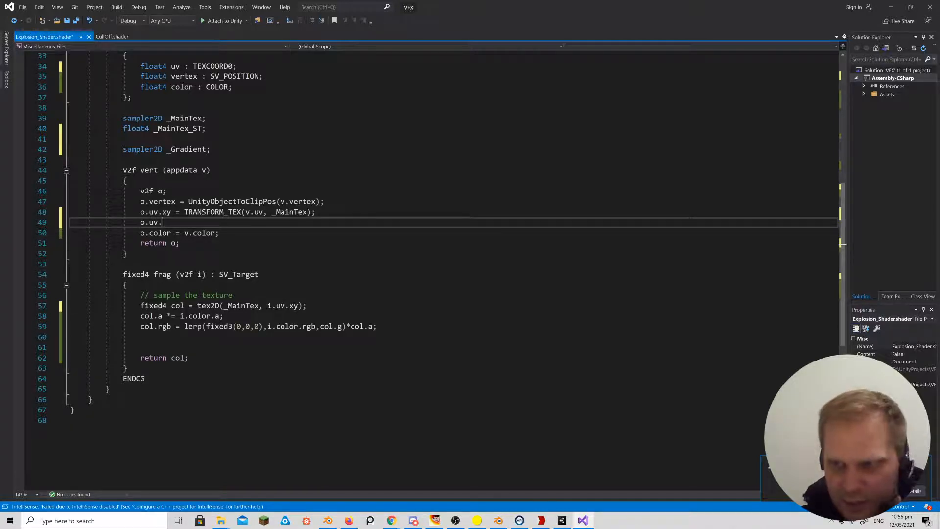
type("zw =")
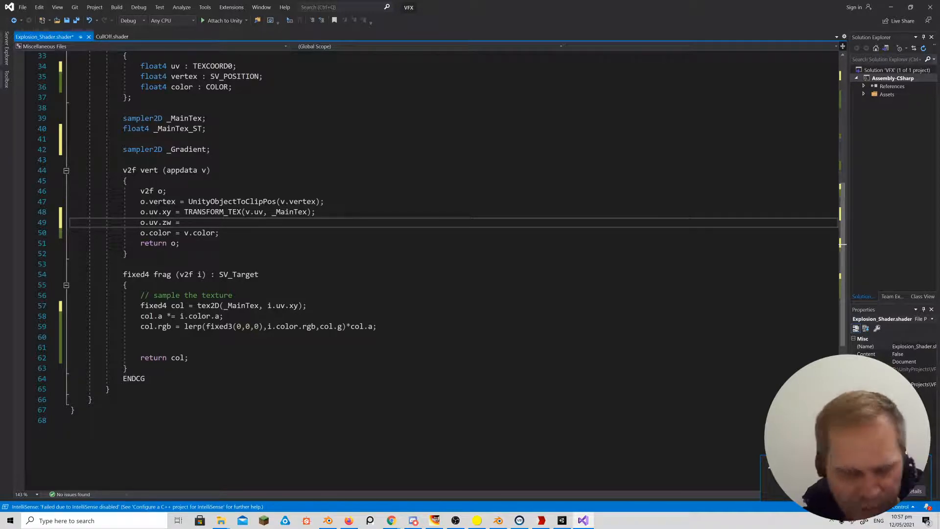
type(" v.uv")
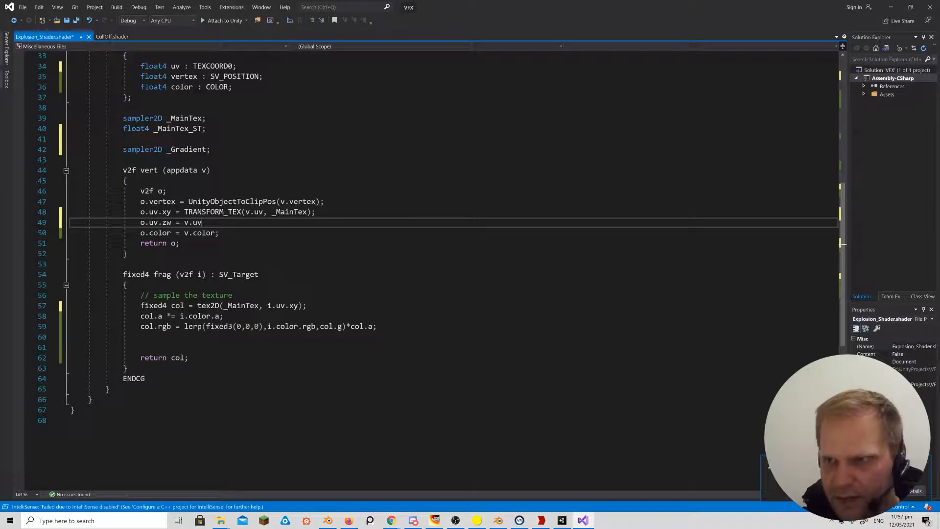
type(";")
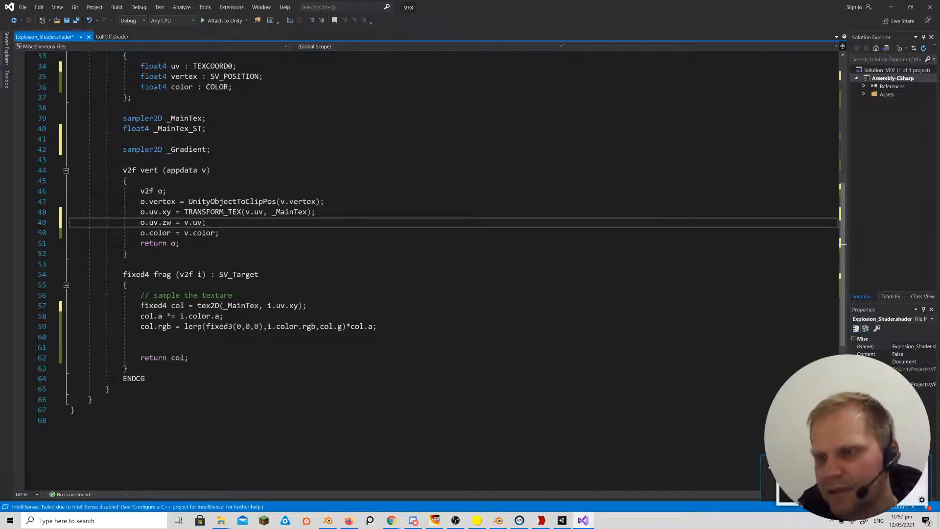
Insert an empty line below the _MainTex sample in frag and rename the sampled variable from col to tile.
left_click(306, 305)
key("Return")
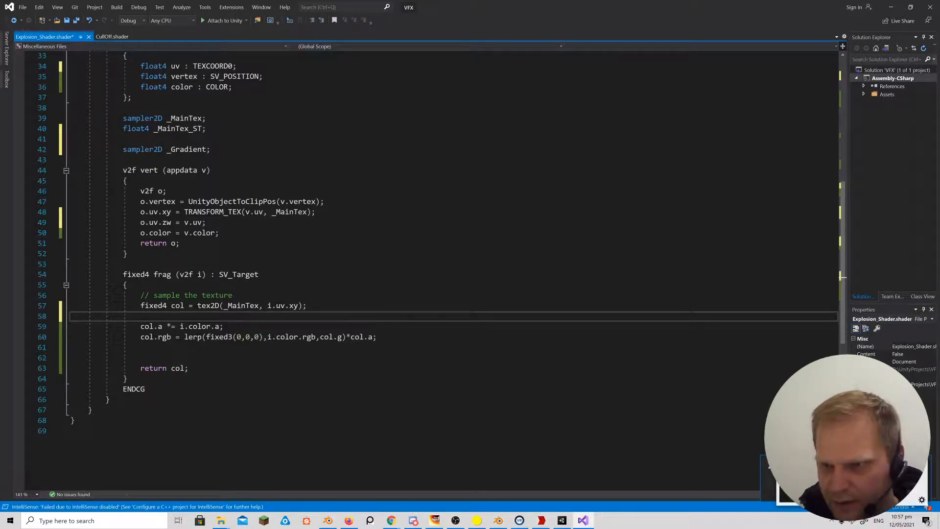
left_click_drag(185, 306, 172, 306)
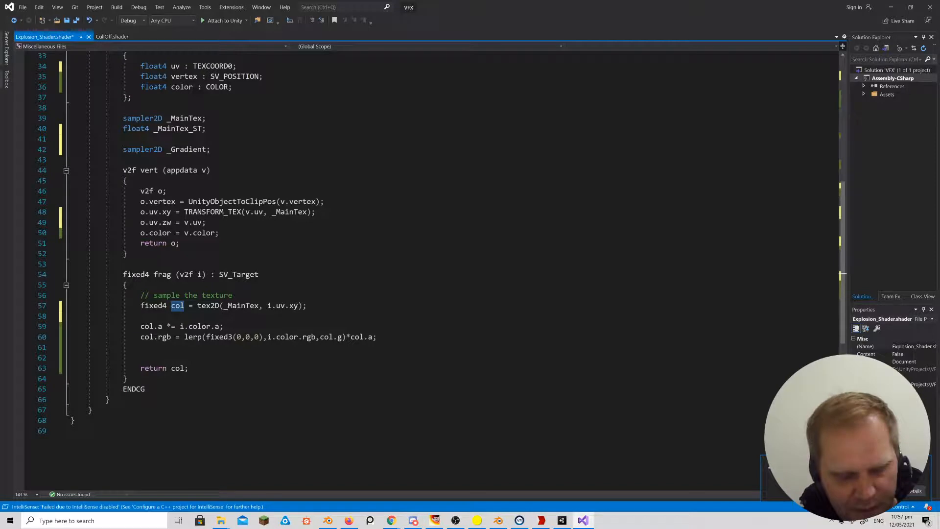
type("tile")
Declare fixed4 col = tex2D(_Gradient, half2(tile.g, .5)); on the empty line below the tile sample, indented to match it.
key("Down")
type("f")
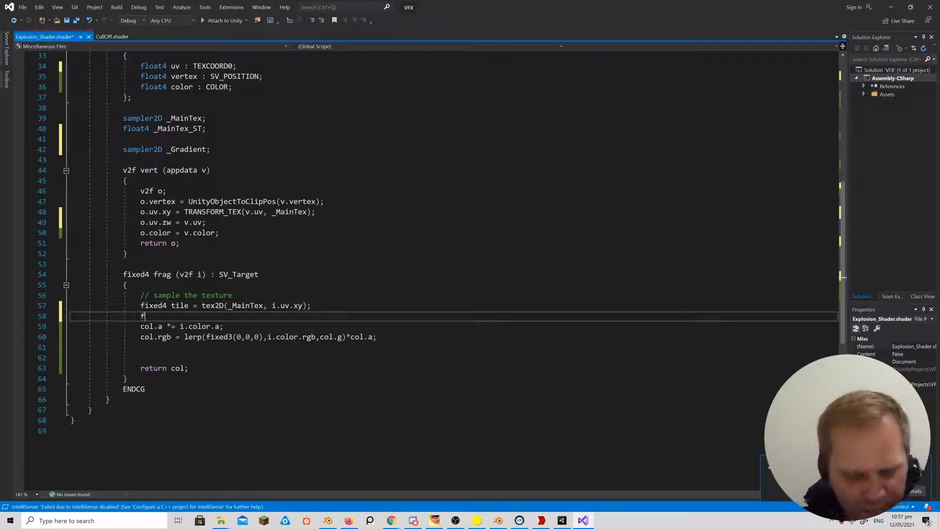
type("ixed4 co")
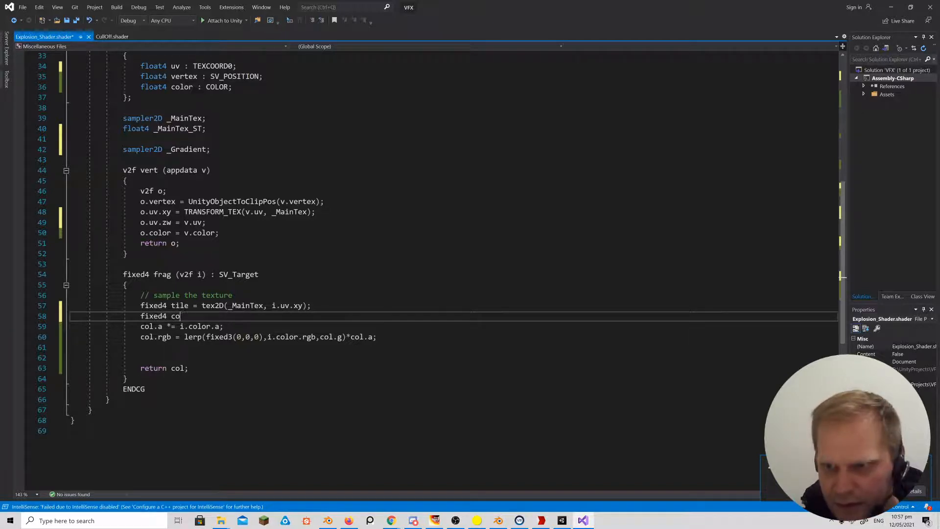
type("l = ")
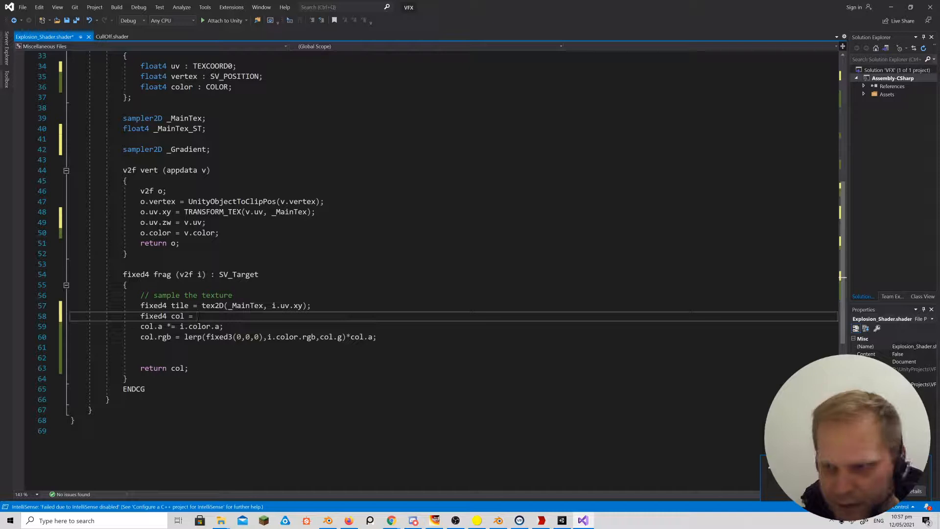
type("tex2")
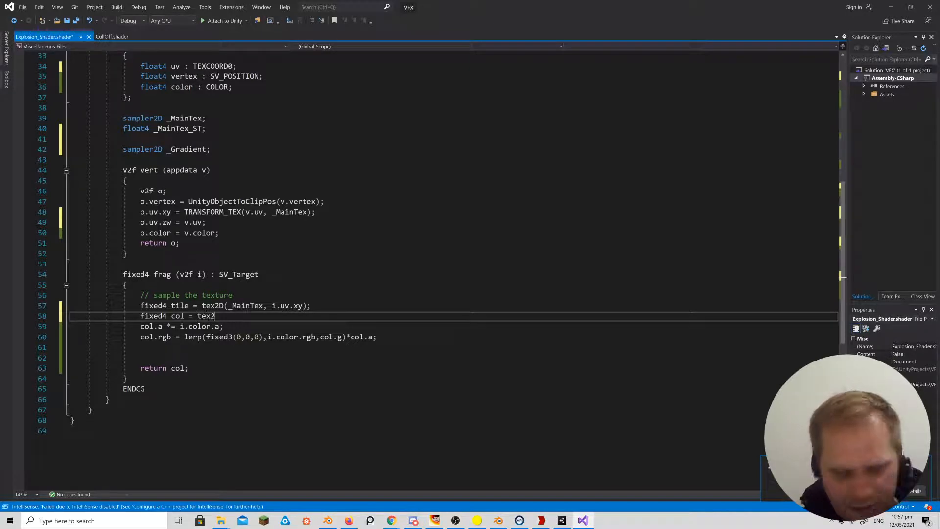
type("D")
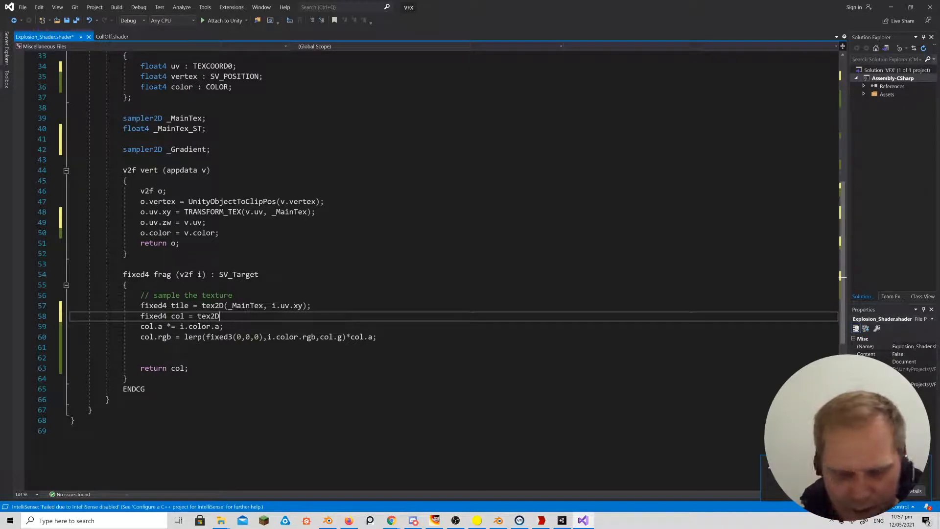
type("(")
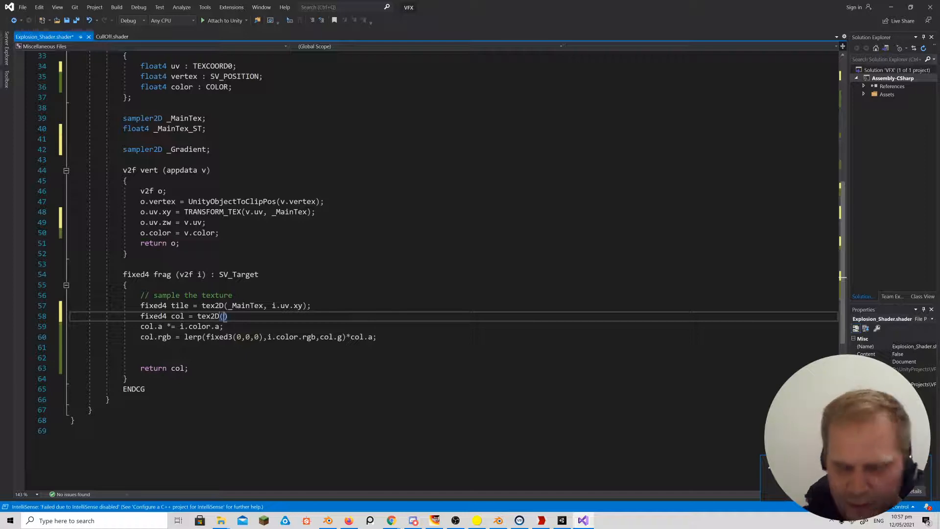
type("_Gradient")
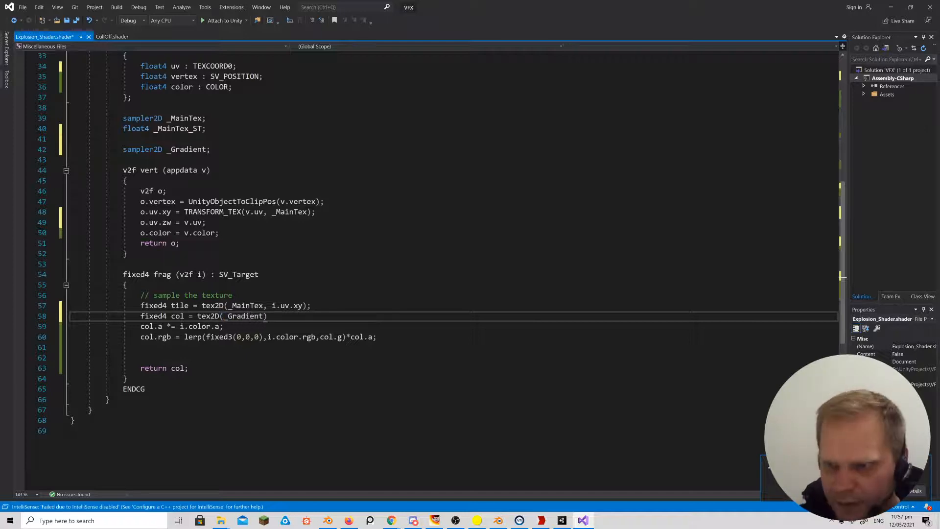
type(", ")
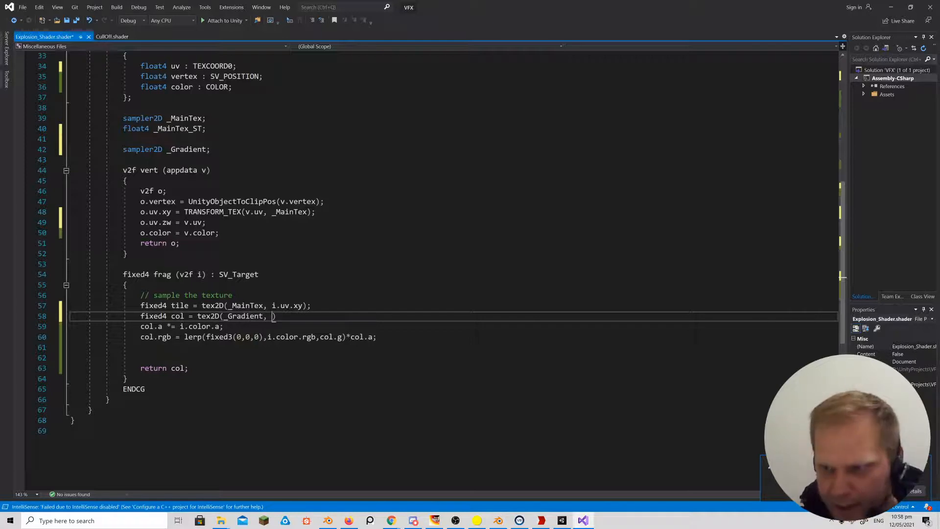
type("ha")
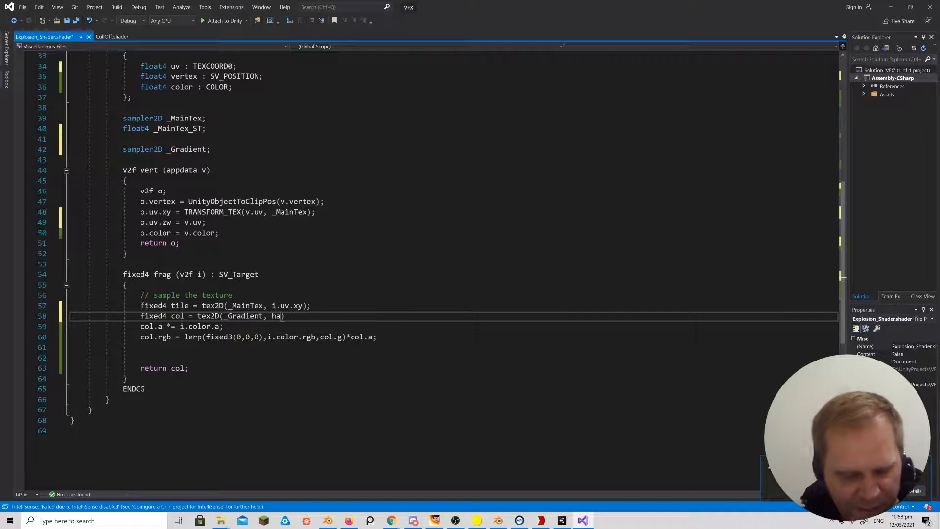
type("lf2")
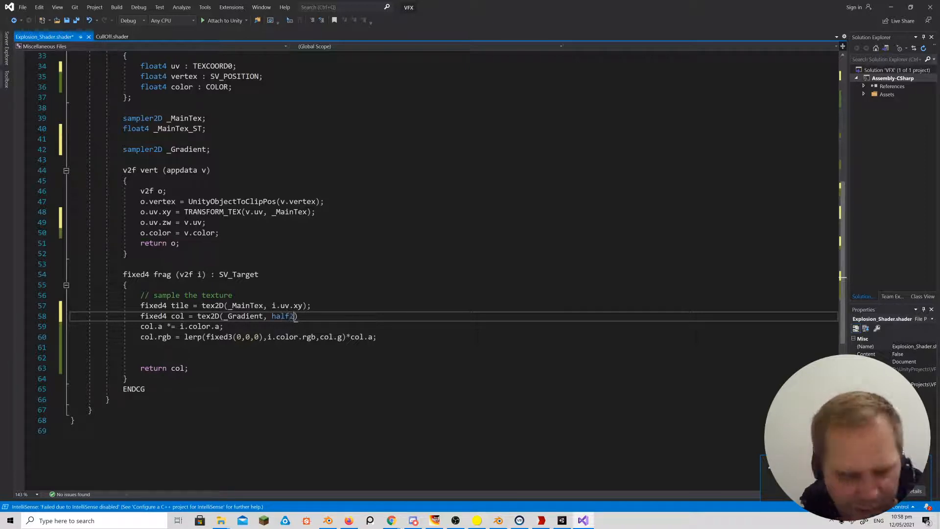
type("(")
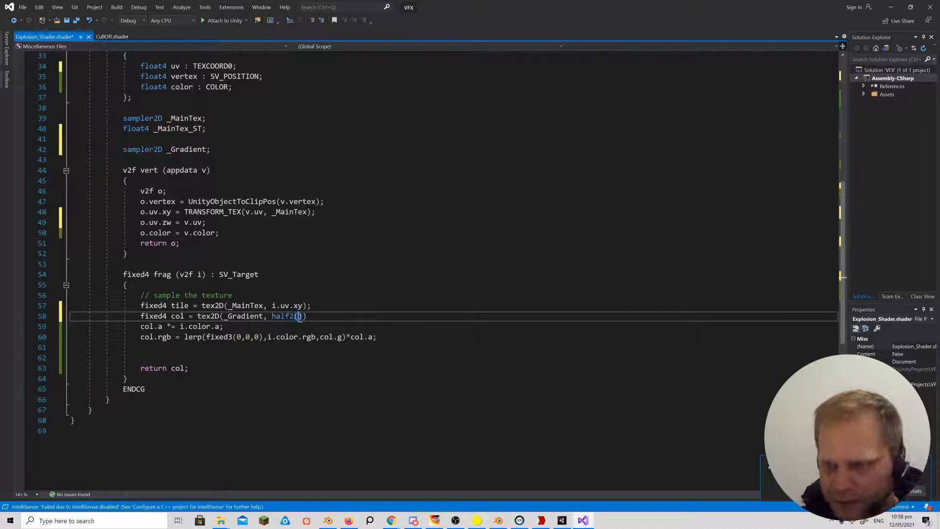
type("tile.")
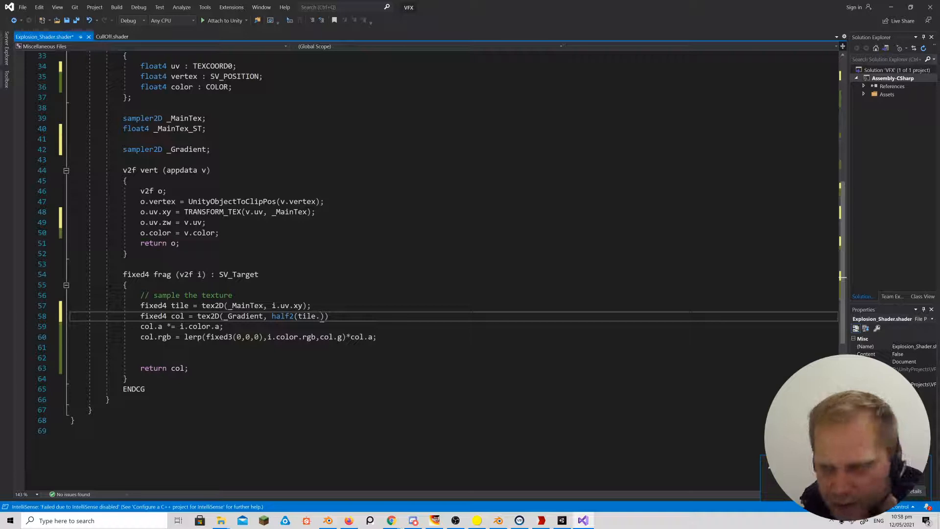
type("g")
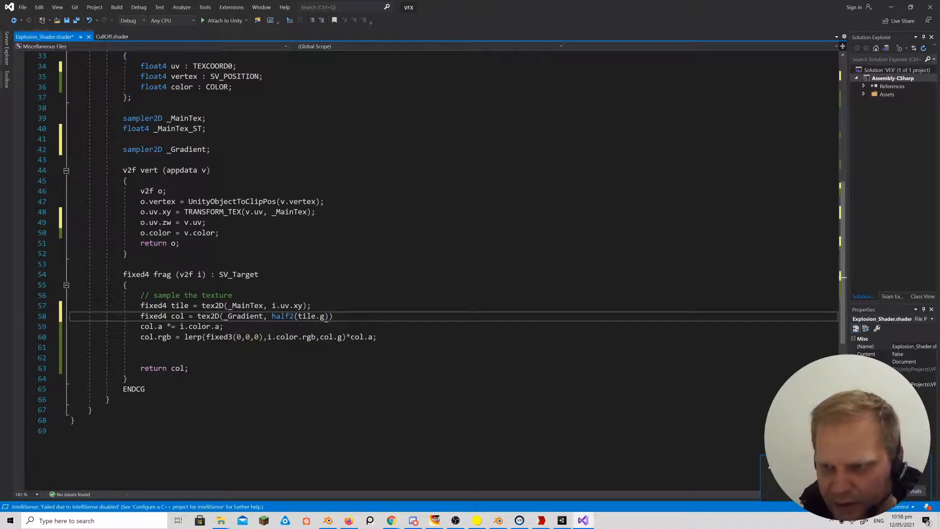
type(",")
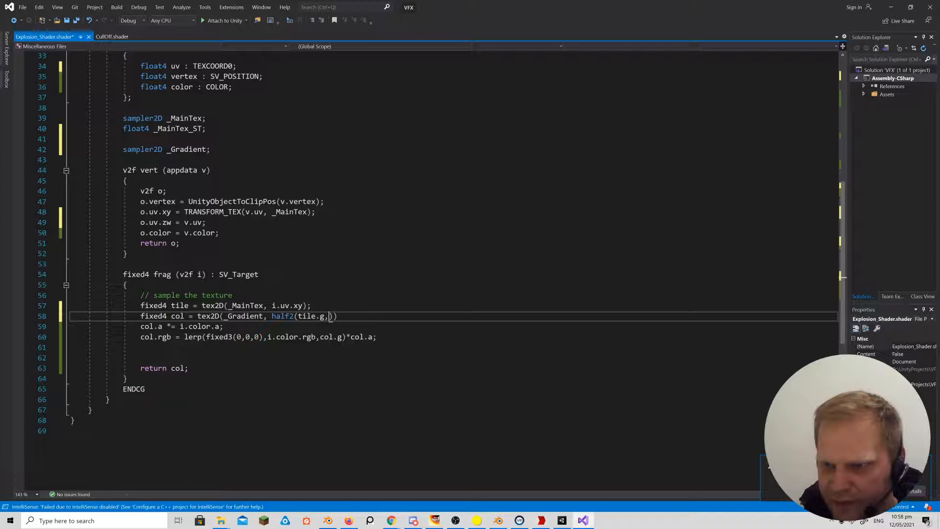
type(".5")
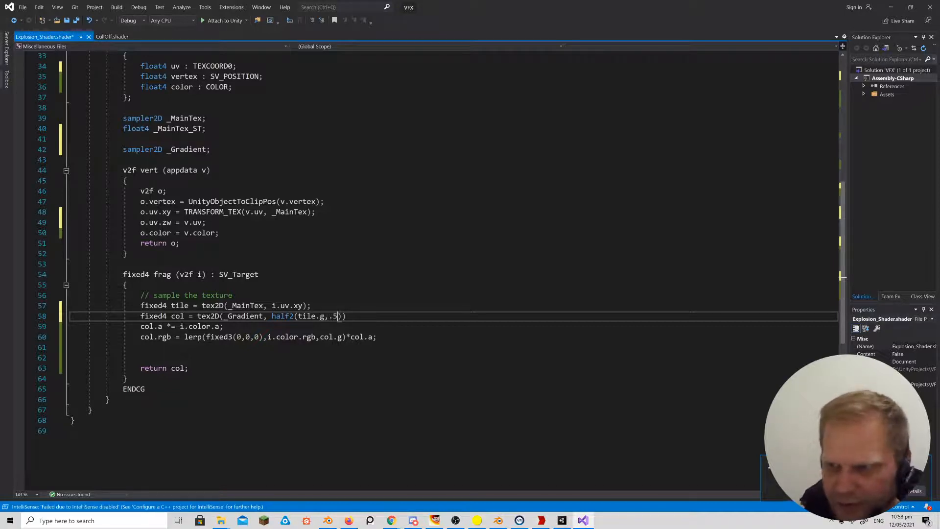
key("End")
type(";")
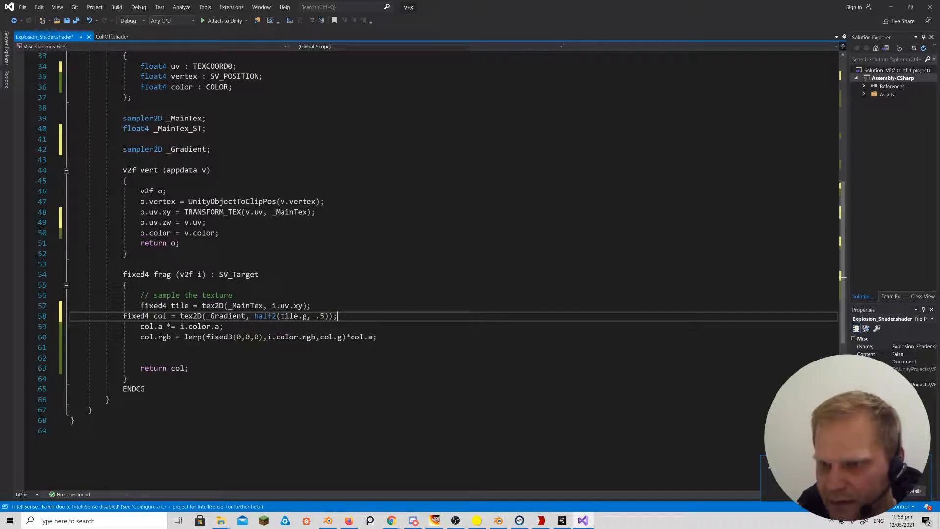
key("Home")
key("Tab")
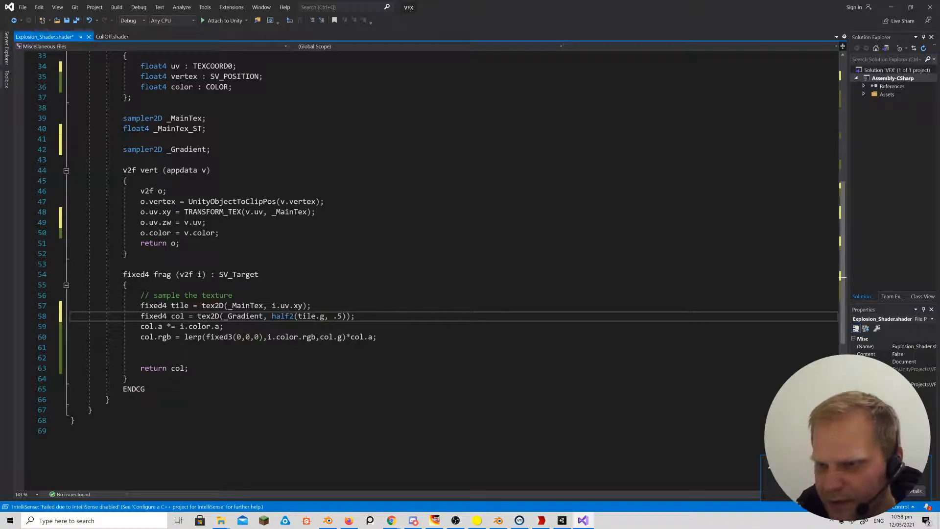
Comment out the col.rgb = lerp(...) line in the frag function.
left_click(185, 337)
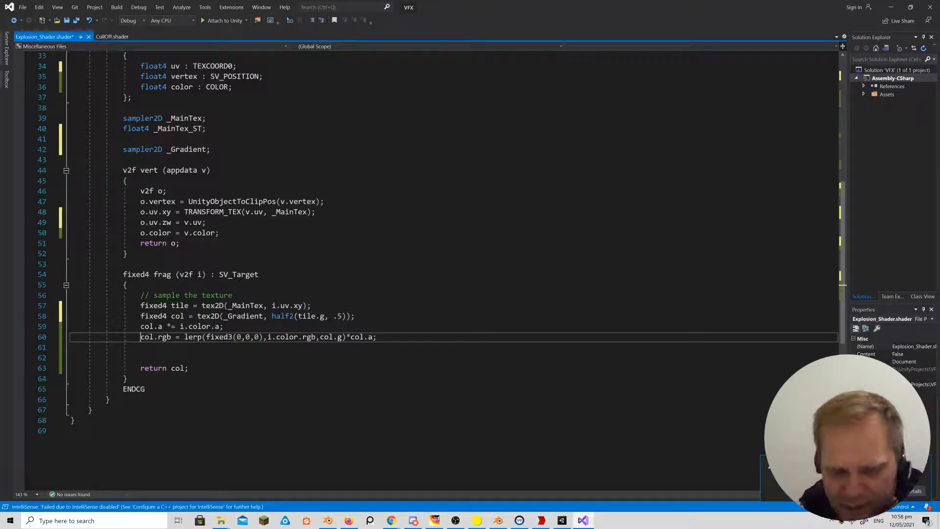
type("/")
key("BackSpace")
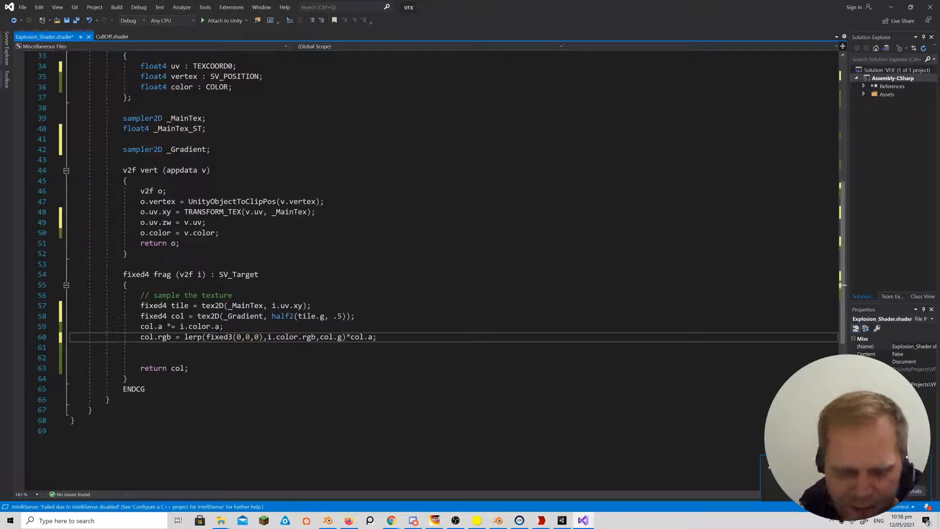
type("//")
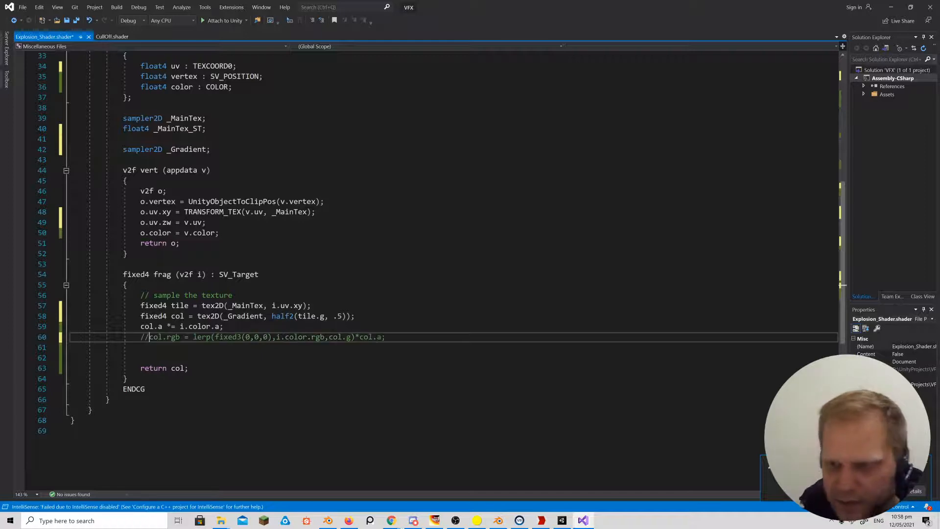
Add the line col.rgb *= col.a; below the col.a line in the frag function and save the shader.
left_click(224, 325)
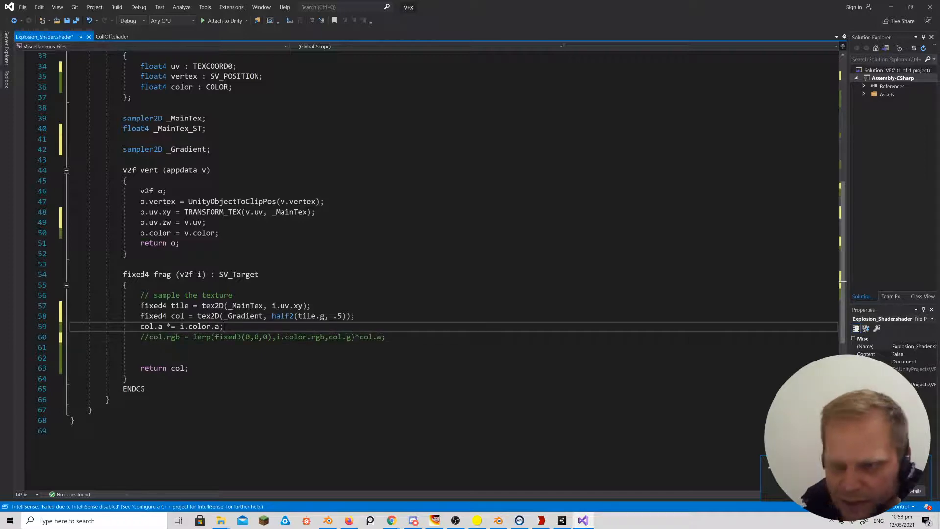
key("Return")
type("c")
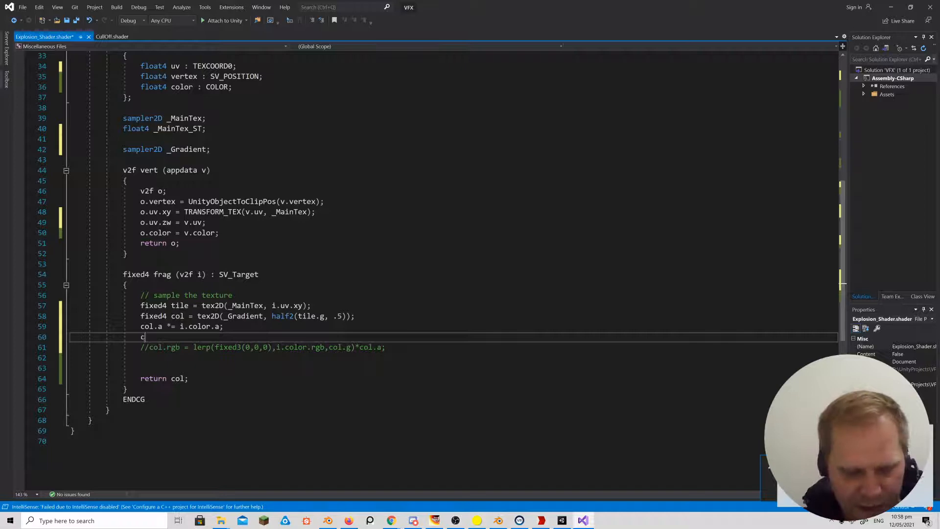
type("ol *")
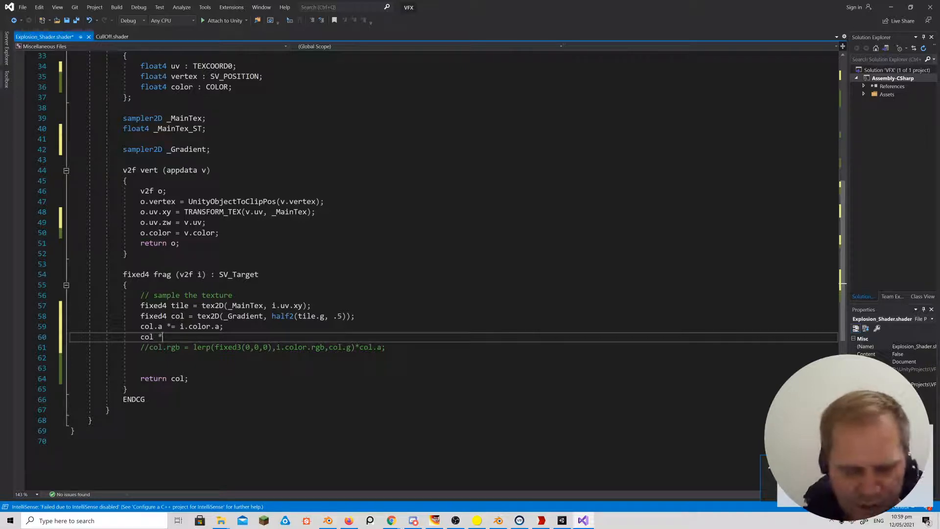
type("= col")
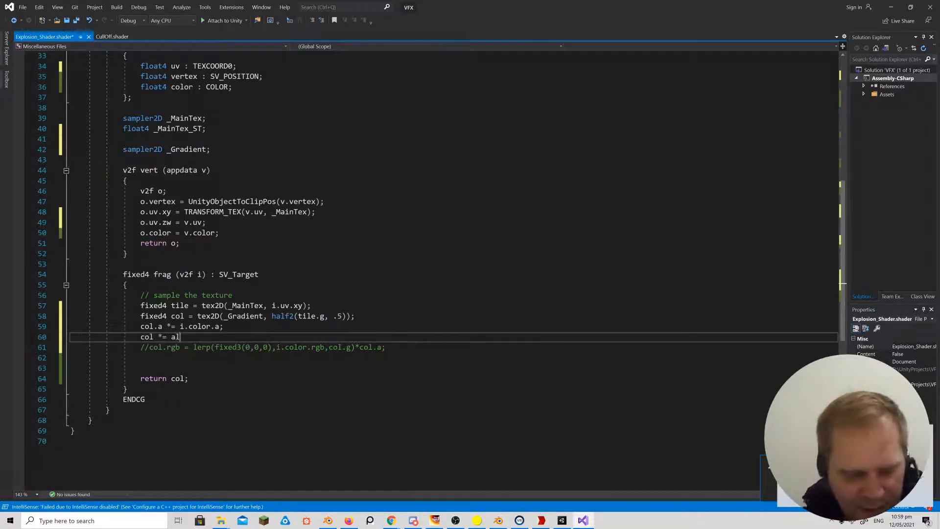
key("BackSpace")
key("BackSpace")
key("BackSpace")
key("BackSpace")
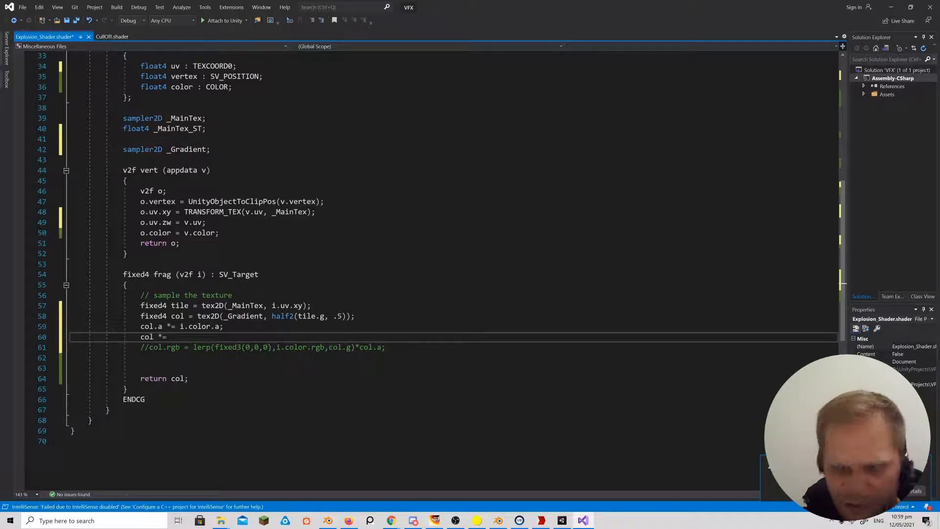
type("col.a")
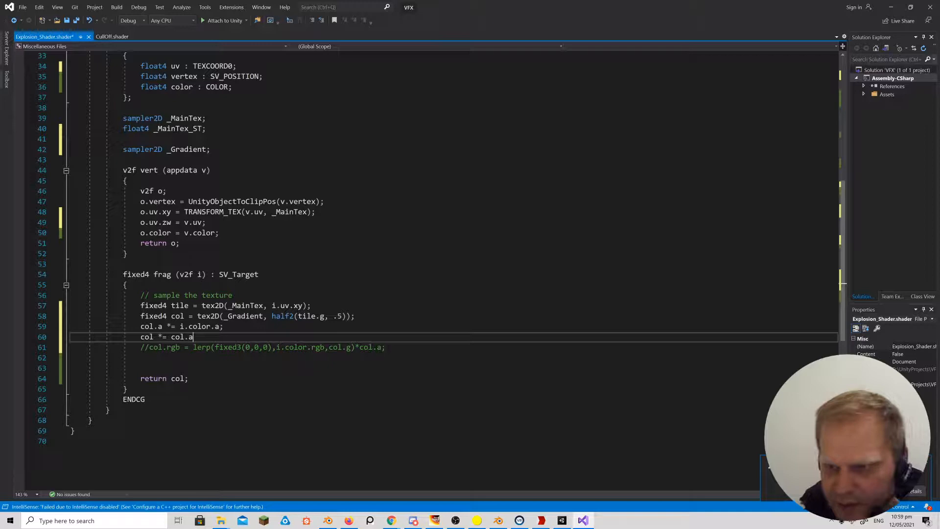
type(".rgb")
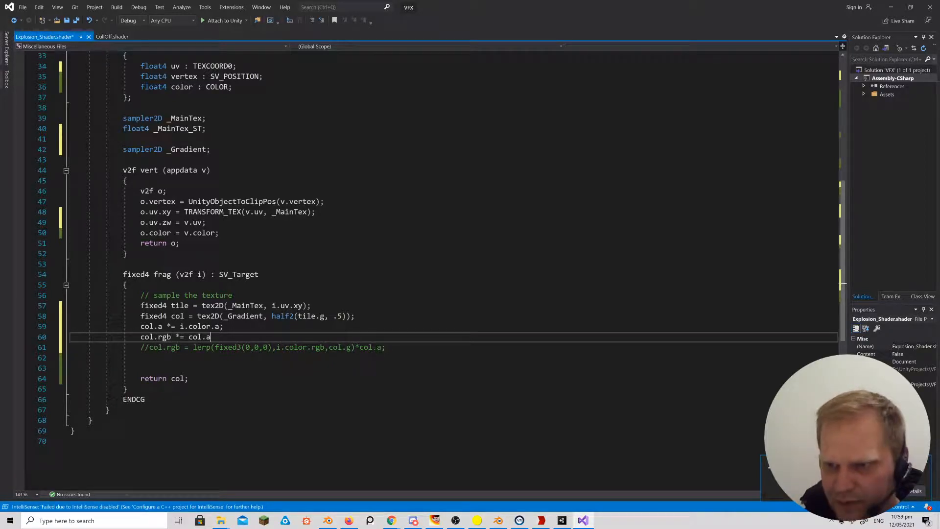
type(";")
key("ctrl+s")
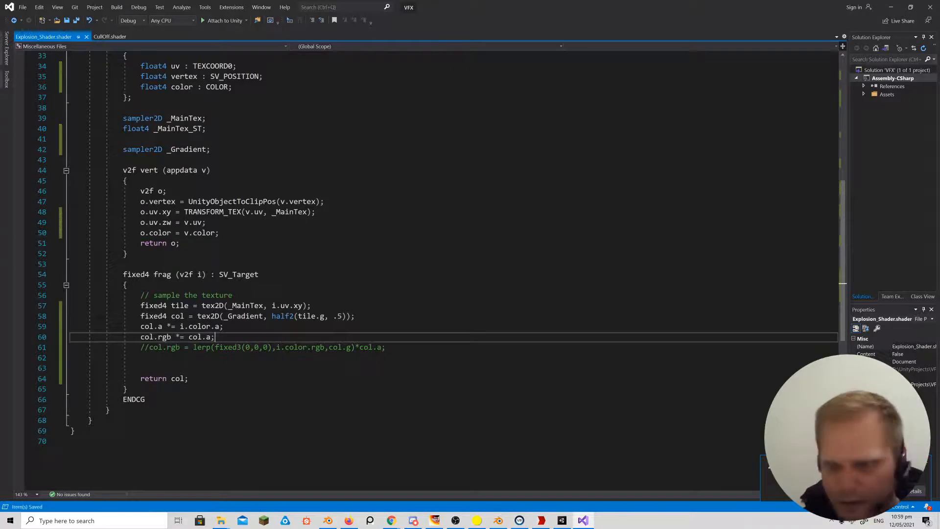
Switch to Unity and check how the saved shader renders the particles, with the project's assets listed.
left_click(561, 519)
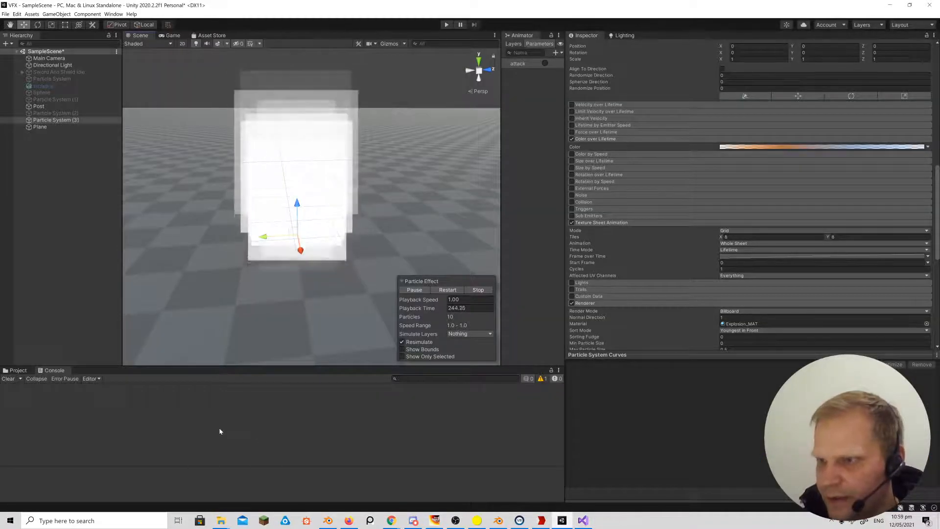
scroll(764, 141, "up", 10)
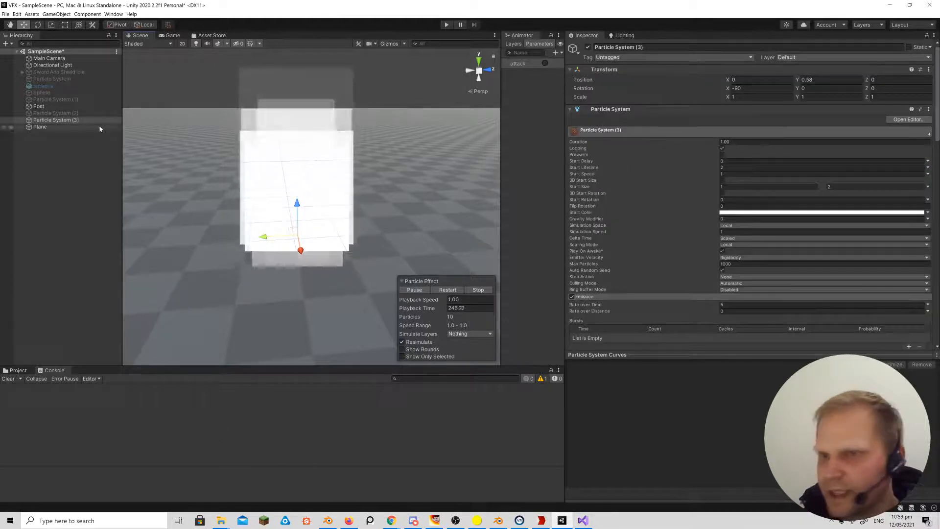
left_click(18, 370)
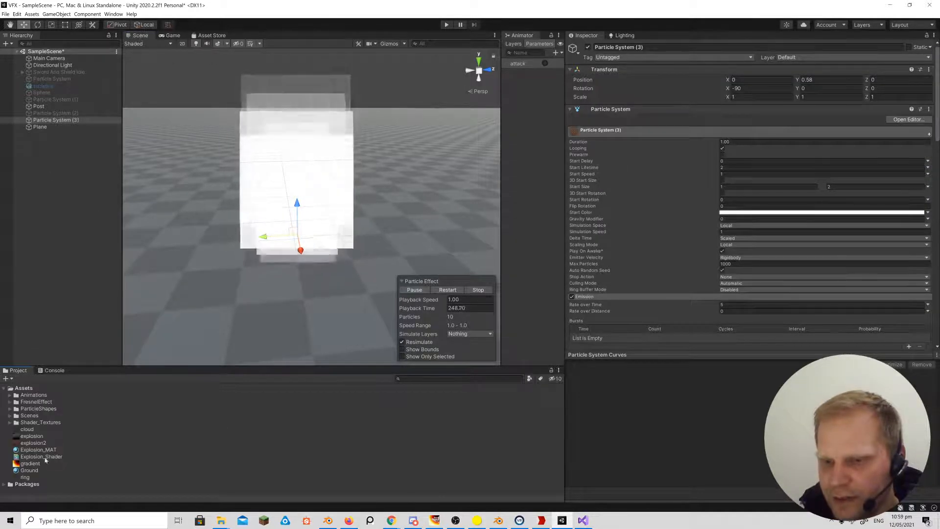
left_click(30, 470)
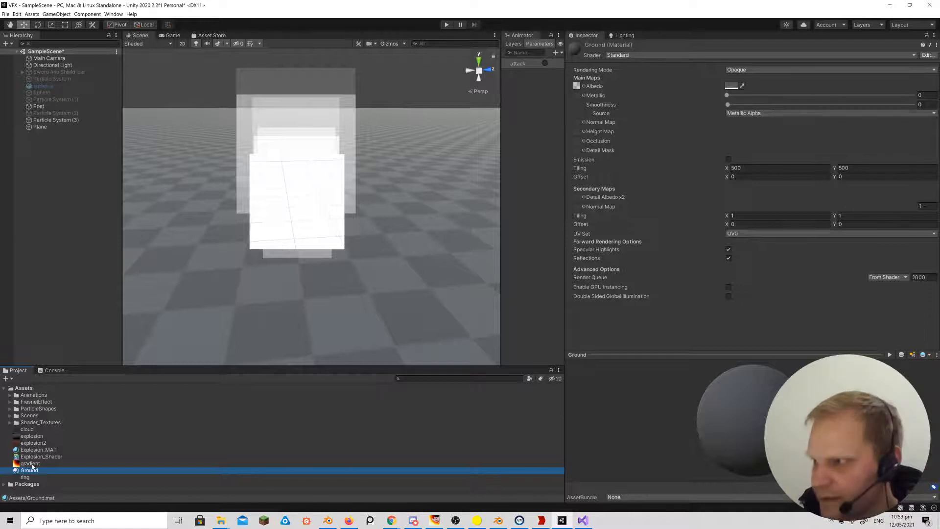
Switch to Visual Studio, change the frag alpha line to col.a *= tile.a*i.color.a; and save the shader.
left_click(583, 520)
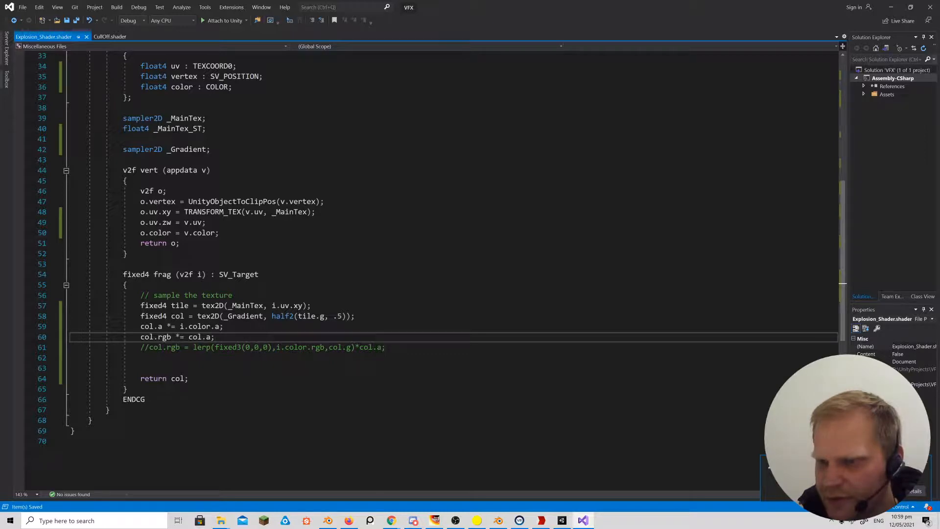
left_click(179, 326)
type("tile.a")
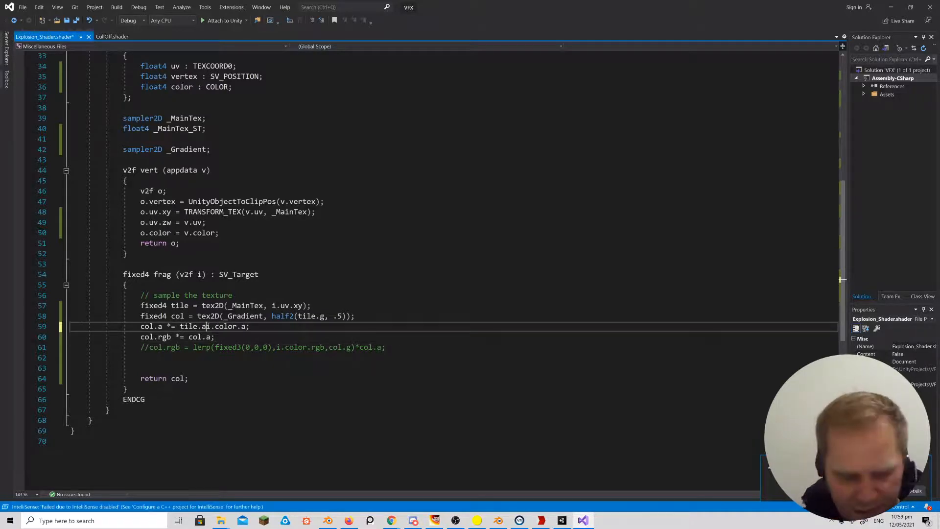
key("ctrl+s")
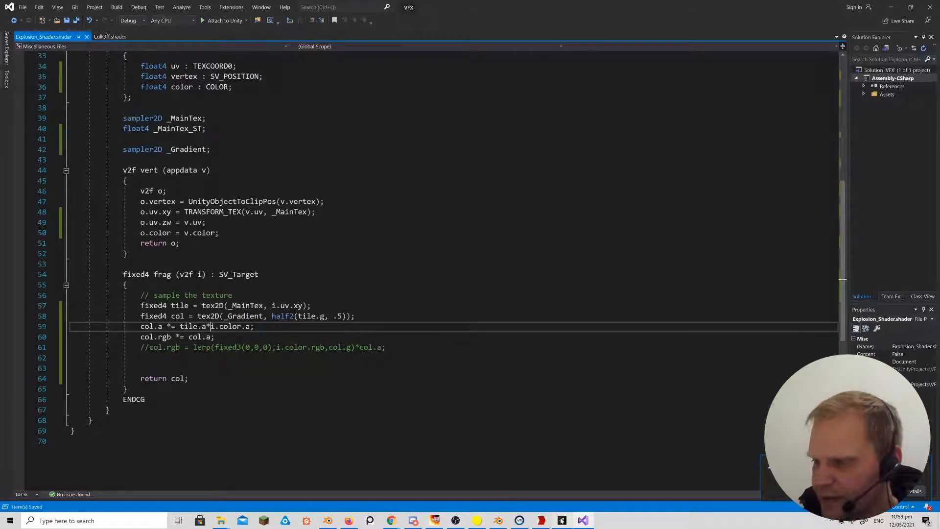
Switch to Unity and assign the gradient texture to the Gradient slot of the Explosion_MAT material.
key("alt+Tab")
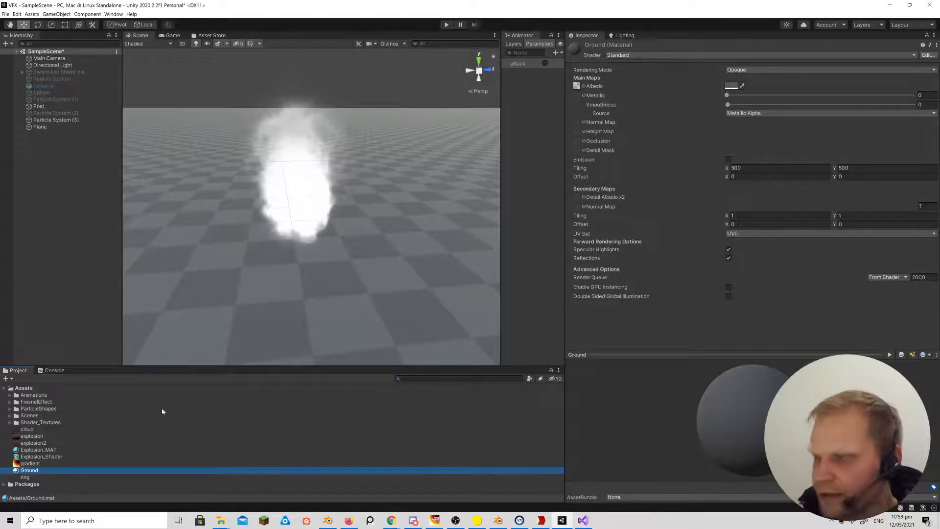
left_click(35, 444)
left_click(38, 450)
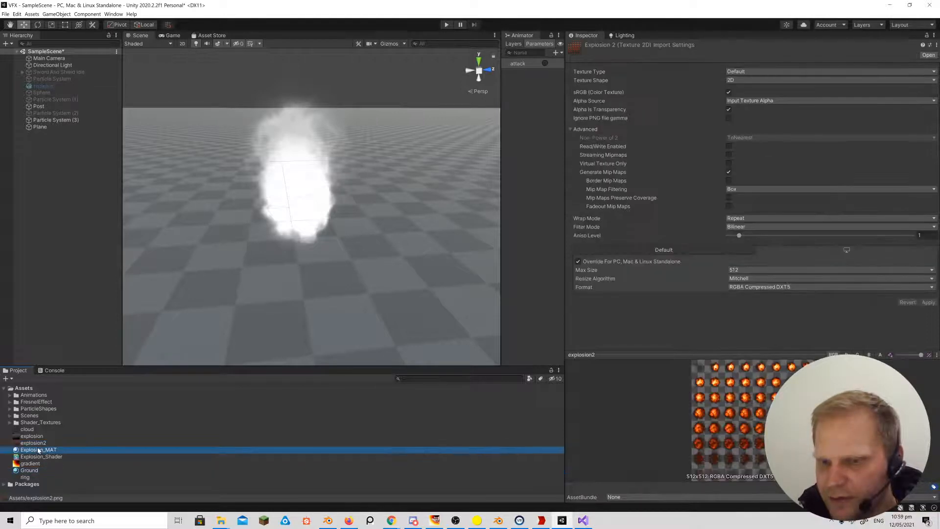
left_click(31, 463)
left_click_drag(900, 198, 930, 116)
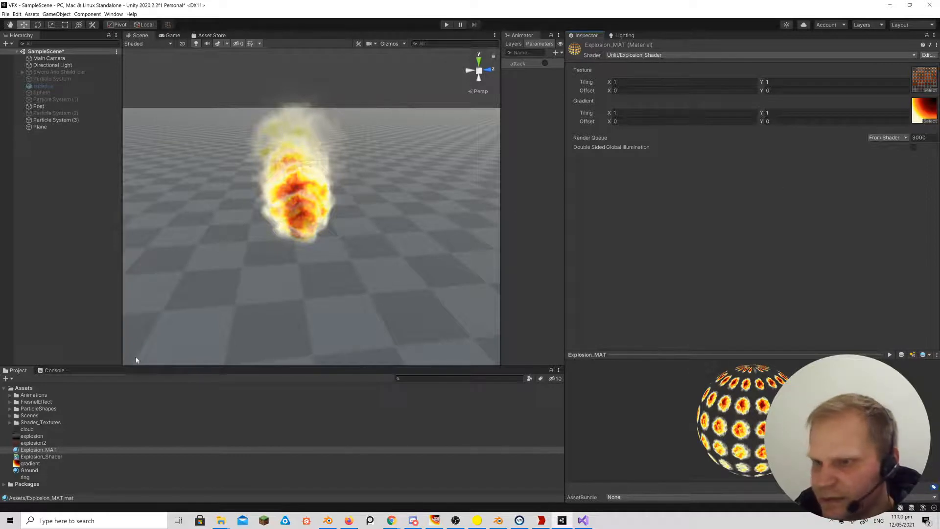
Select the explosion particle system in the scene and examine its gradient colouring up close.
left_click(298, 204)
left_click_drag(318, 227, 332, 231, "alt")
scroll(329, 228, "up", 5, "alt")
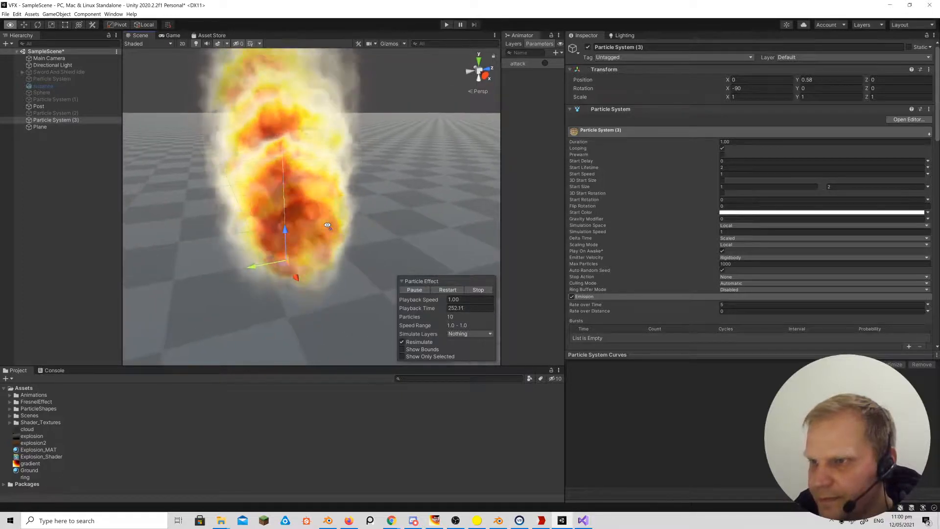
scroll(328, 225, "down", 5)
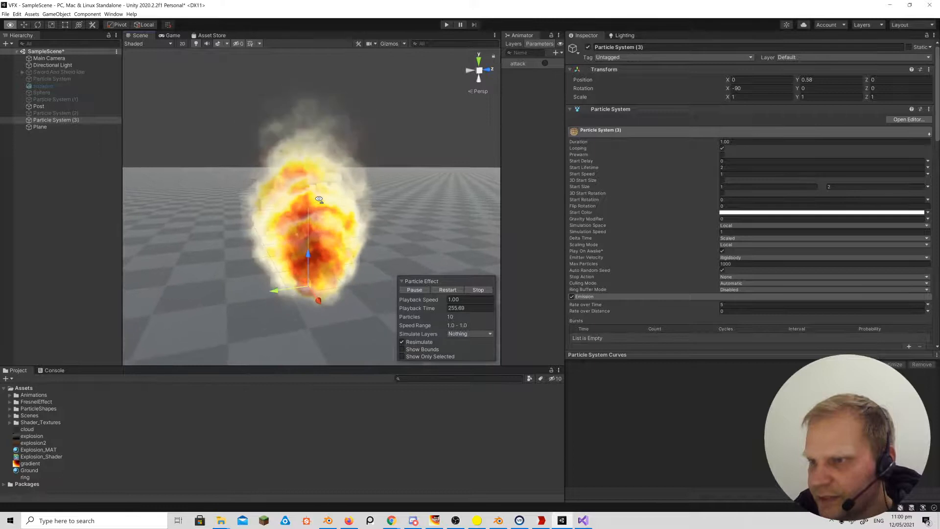
right_click_drag(319, 199, 318, 202)
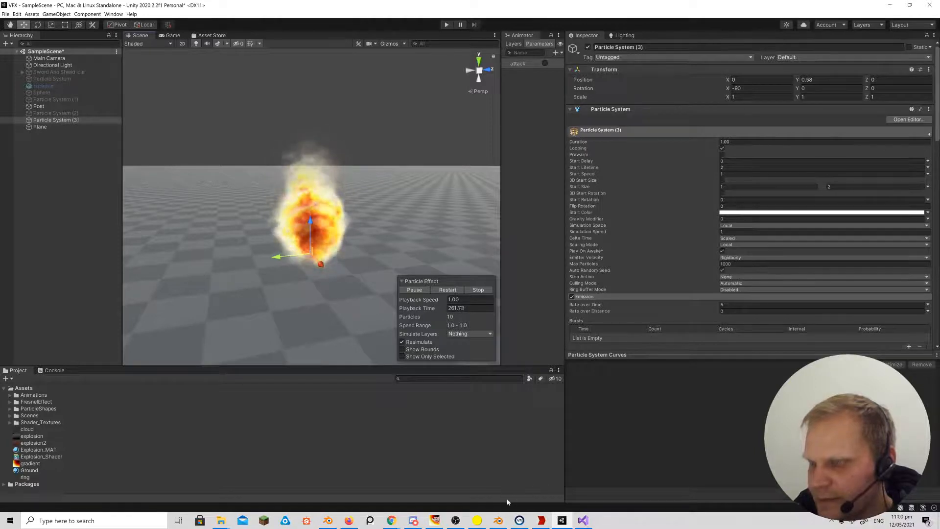
right_click_drag(323, 319, 277, 283)
key("w")
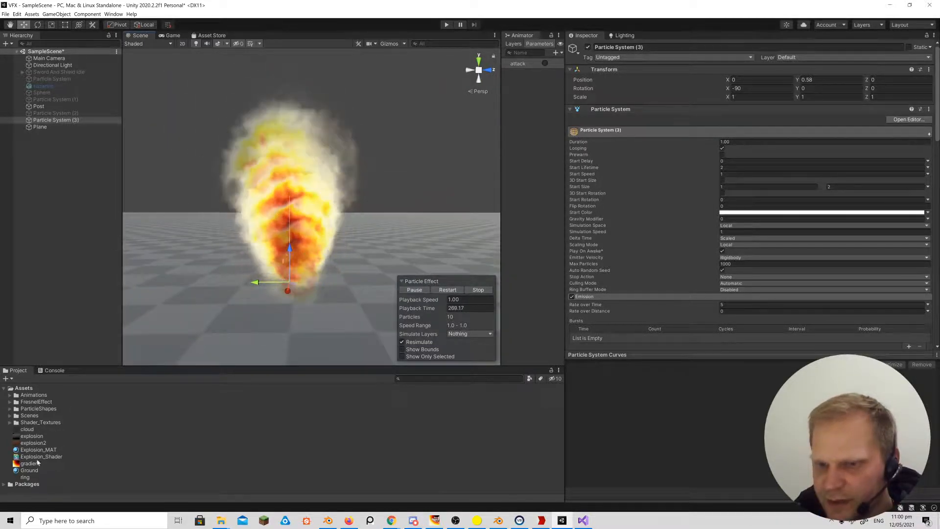
Try the RGB 24 bit format on the explosion2 texture and apply the import settings.
left_click(32, 443)
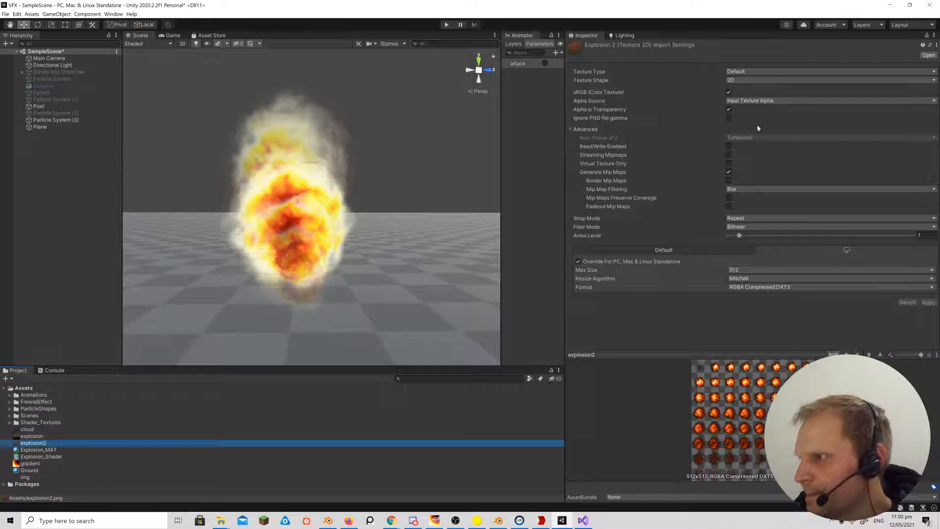
left_click(754, 286)
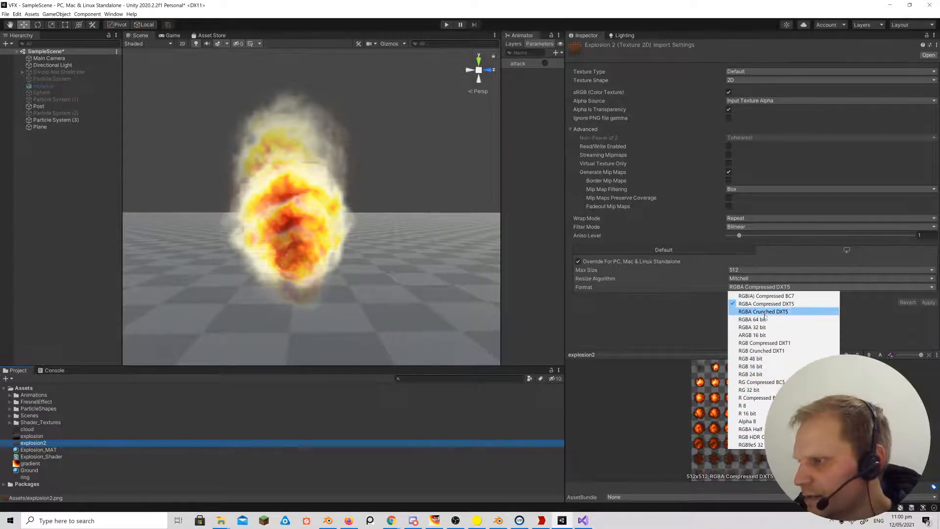
left_click(759, 374)
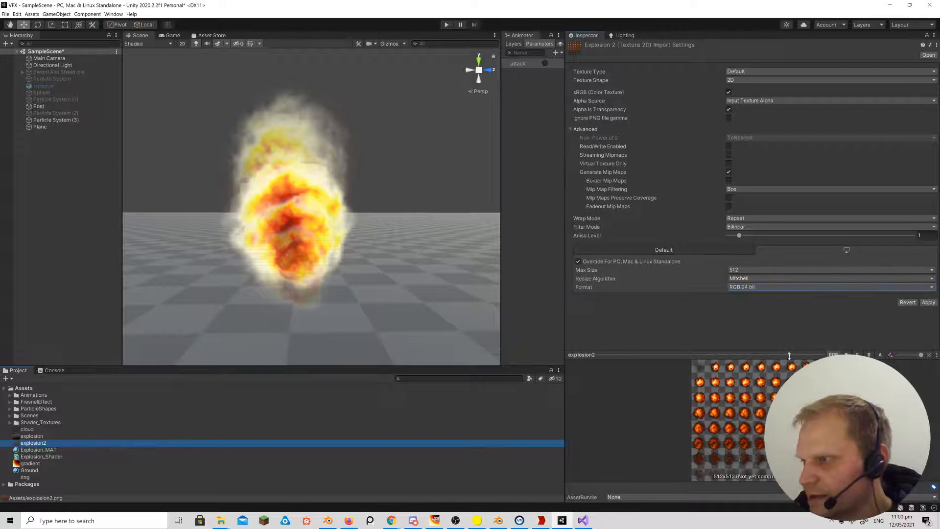
left_click(929, 302)
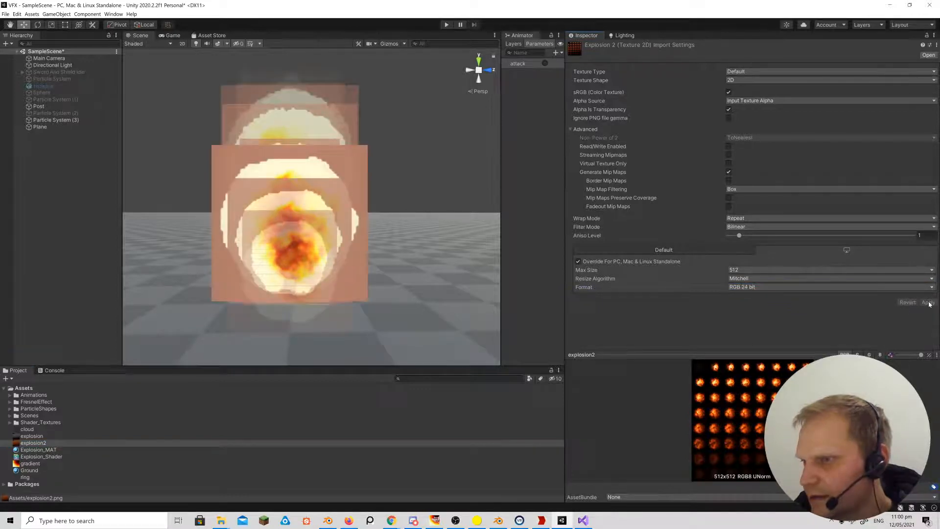
Set the explosion2 texture's format to RGBA 32 bit, apply it, and view the particle effect from further away.
left_click(758, 288)
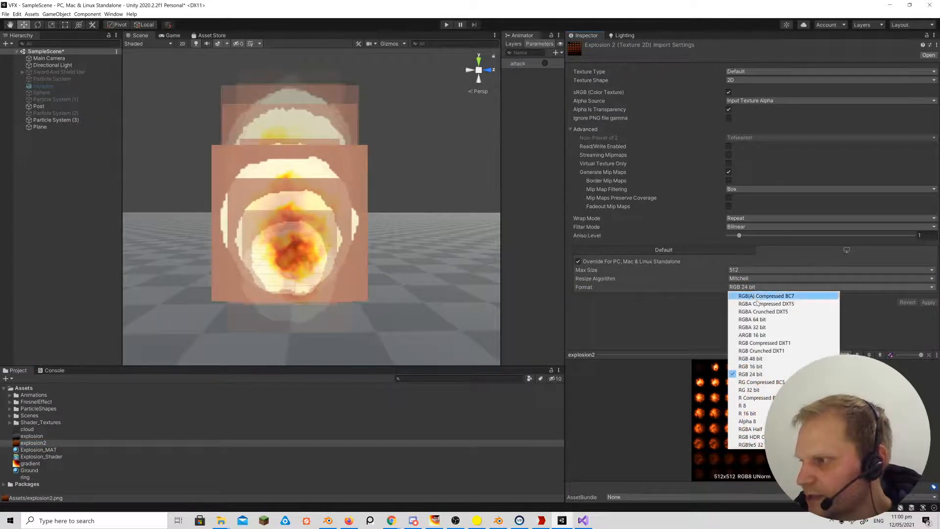
left_click(763, 327)
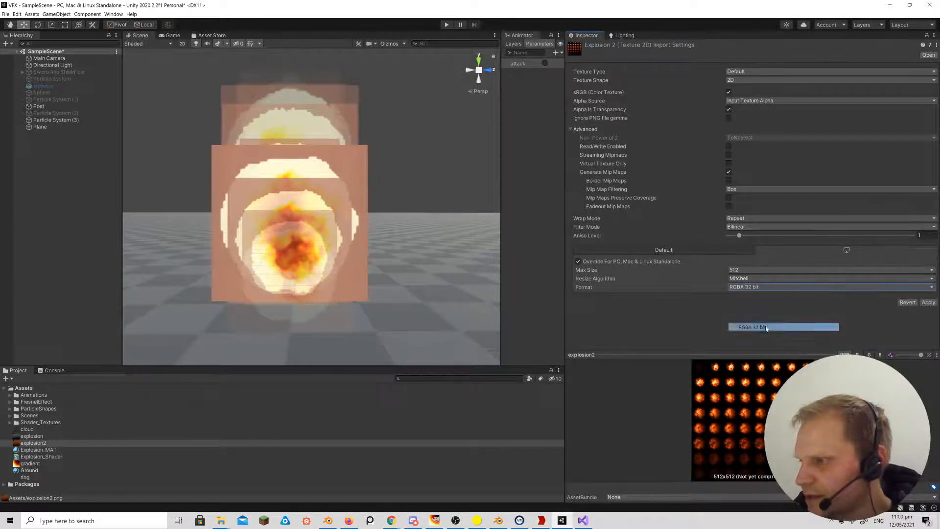
left_click(927, 303)
left_click_drag(424, 270, 448, 260, "alt")
right_click_drag(449, 260, 450, 256)
key("w")
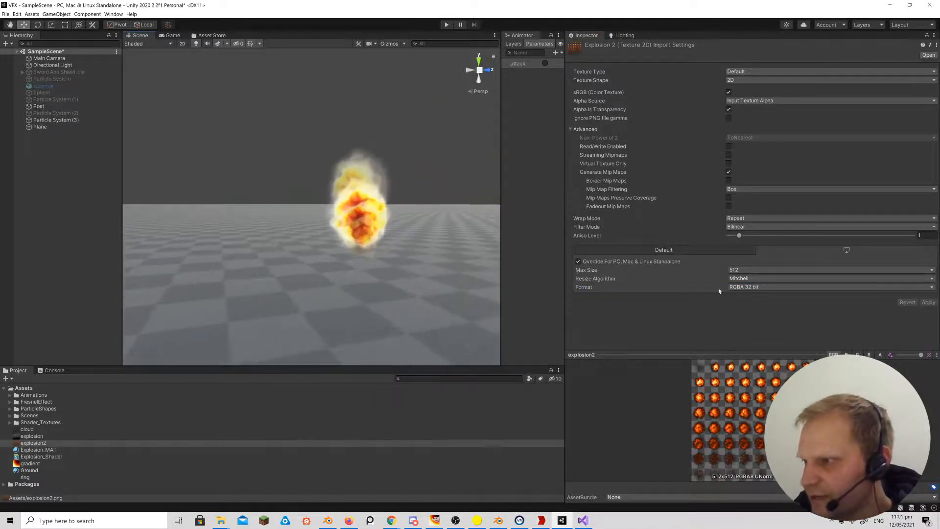
Set the explosion2 texture's maximum size to 1024, apply it, and reselect Particle System (3).
left_click(738, 270)
left_click(743, 318)
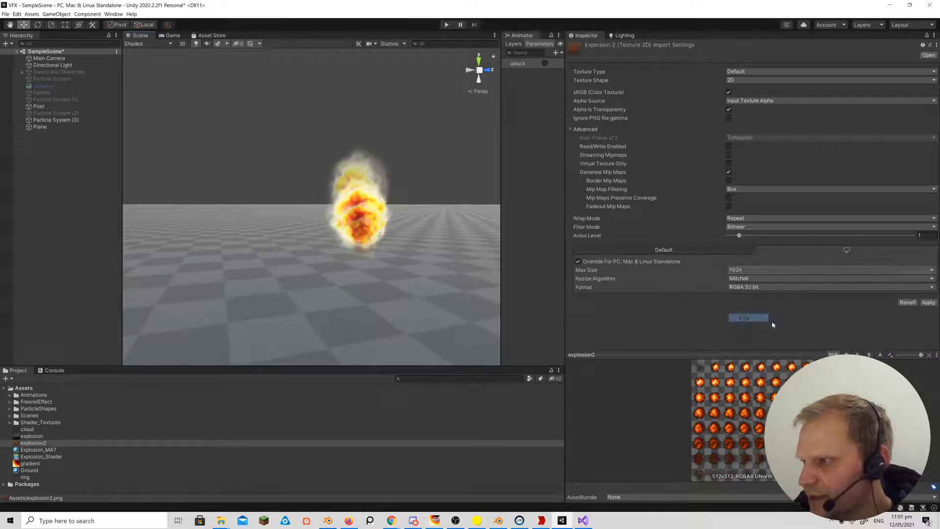
left_click(928, 303)
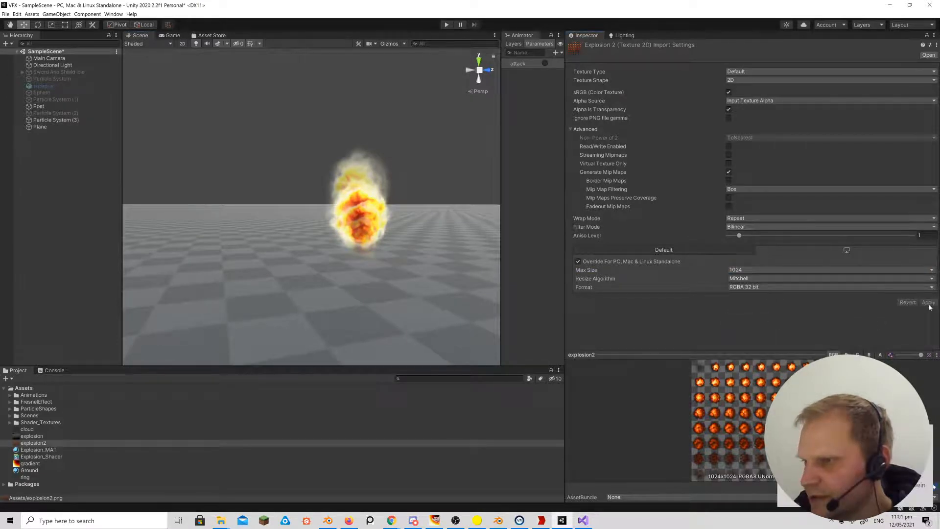
right_click_drag(325, 230, 349, 226)
scroll(353, 232, "up", 5)
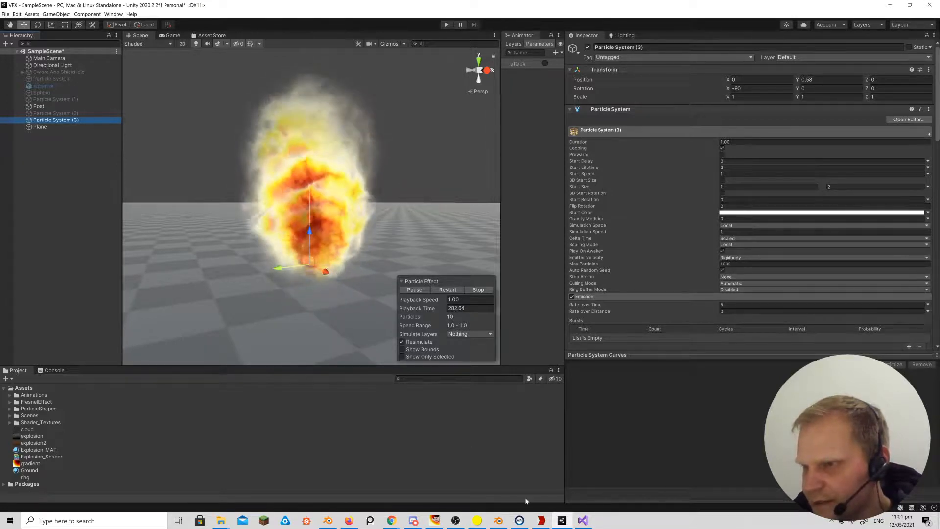
Switch to GIMP, invert the colours of the gradient image, and overwrite its exported file.
mouse_move(519, 521)
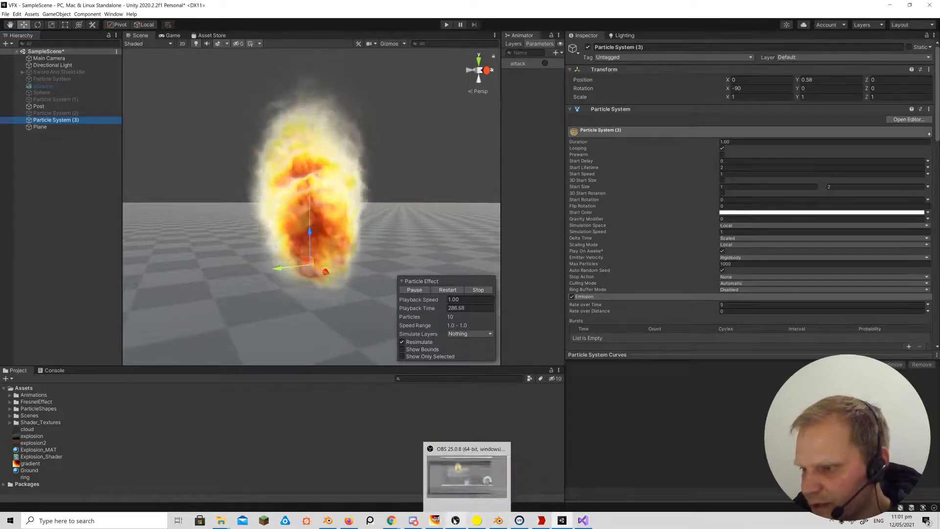
left_click(435, 520)
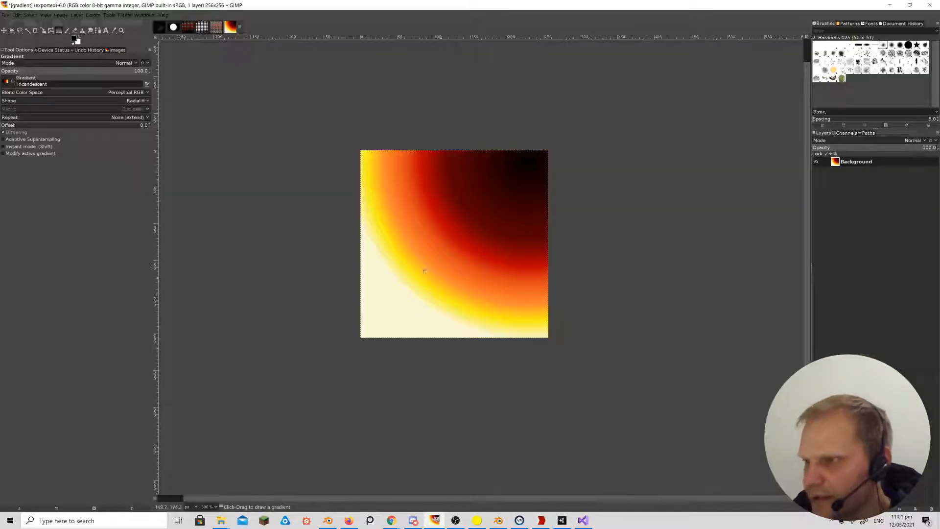
left_click(90, 16)
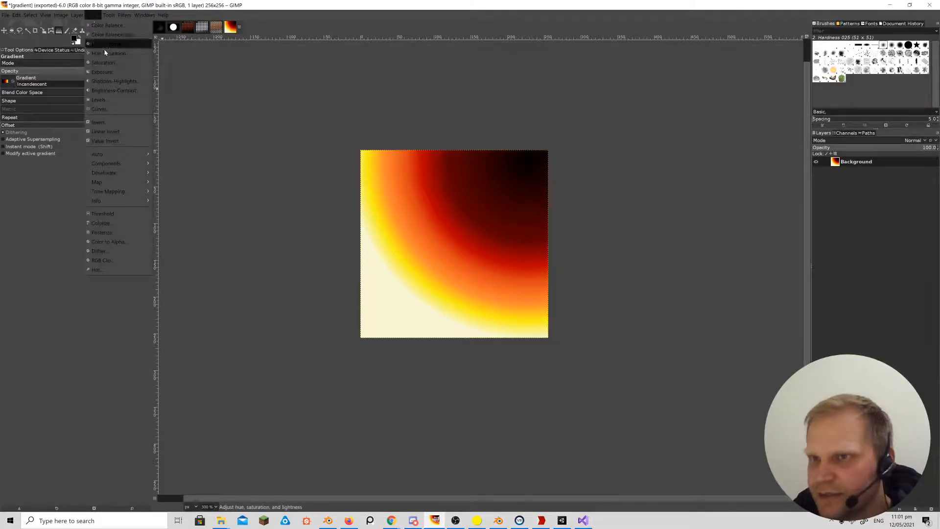
left_click(104, 122)
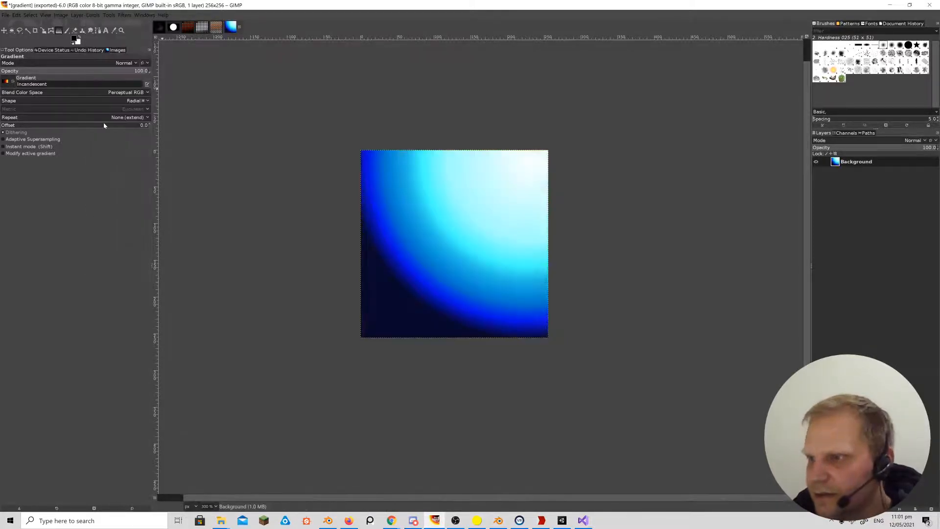
left_click(6, 16)
left_click(50, 135)
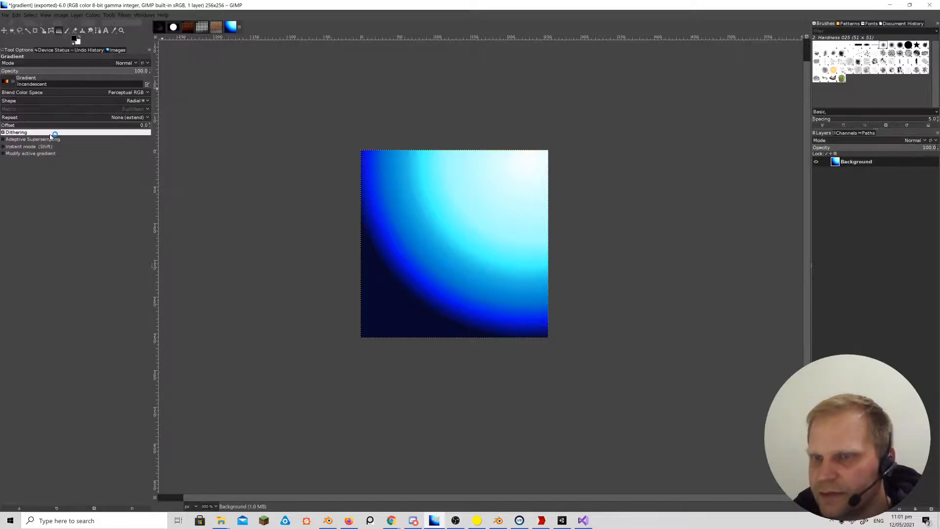
Switch to Unity and examine the particle effect with the inverted gradient from several angles.
left_click(561, 521)
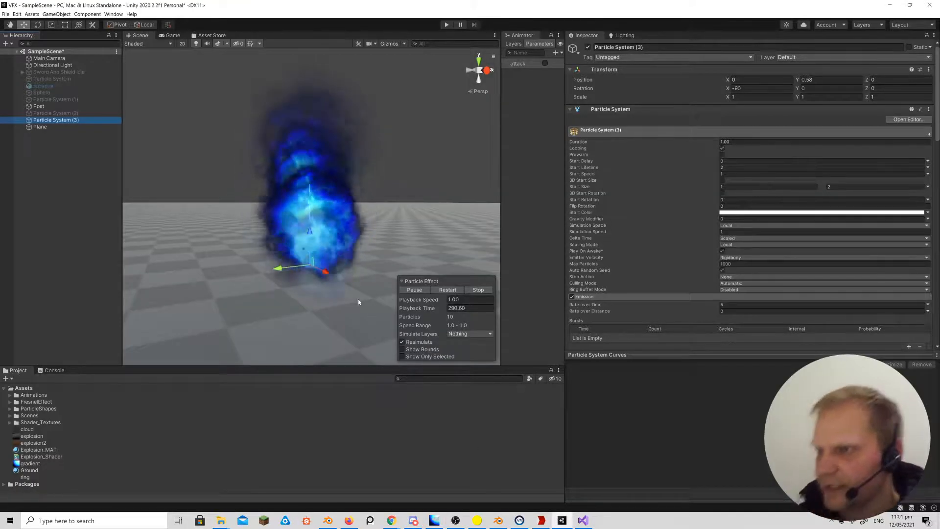
left_click_drag(358, 298, 355, 276, "alt")
key("s")
right_click_drag(355, 277, 351, 299)
key("w")
key("s")
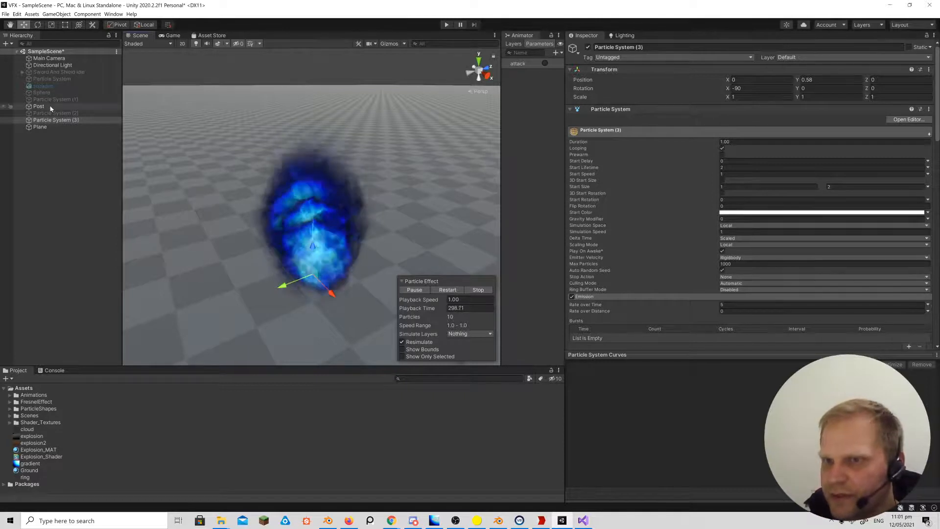
In Visual Studio, try col.rgb *= col.a*5 in the explosion shader's fragment function, save, and return to Unity.
left_click(583, 520)
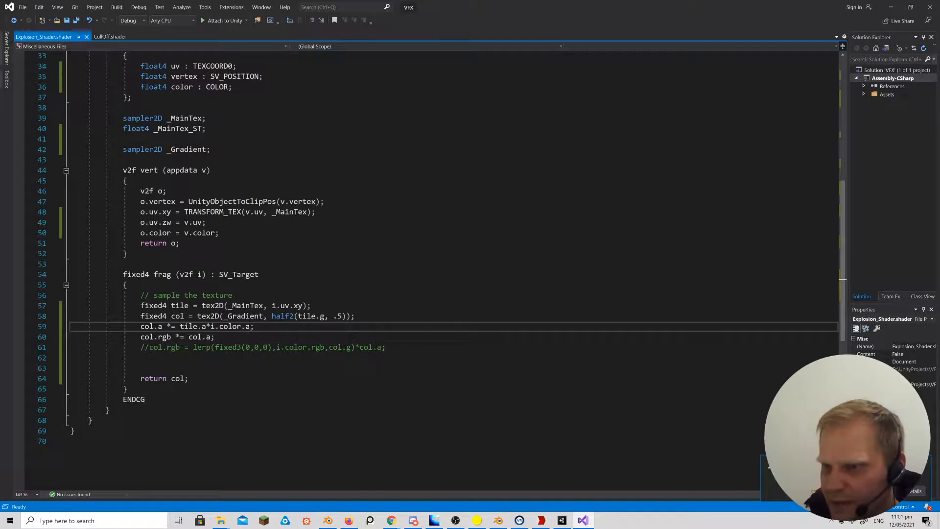
left_click(211, 337)
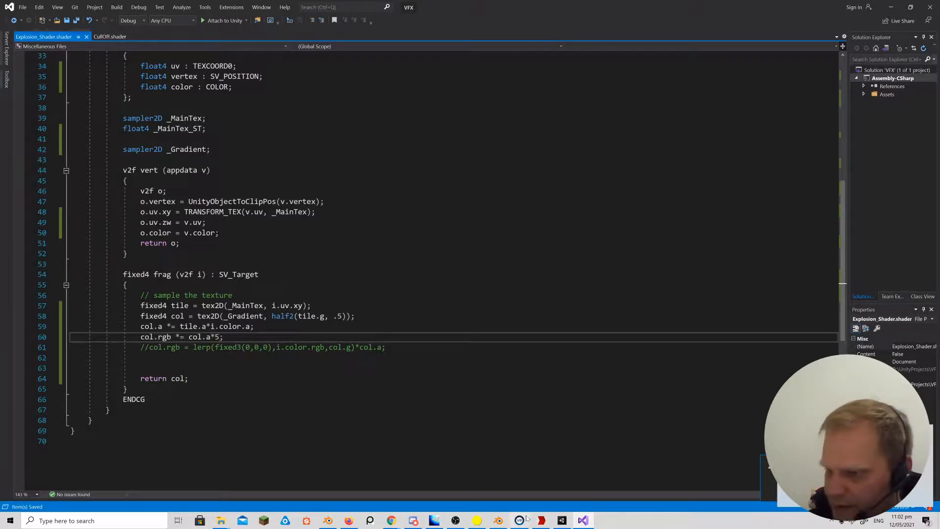
left_click(562, 520)
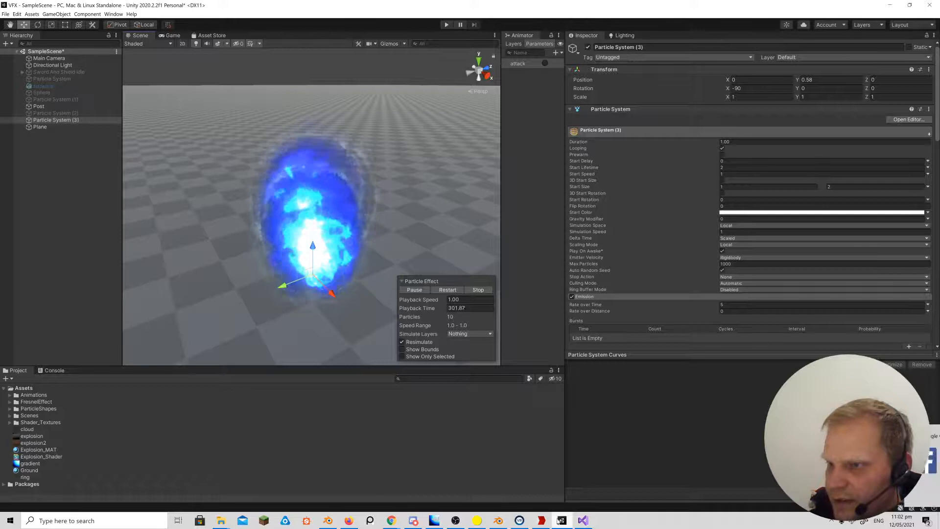
Change the shader's colour multiplier to col.a*2 in Visual Studio, save, and examine the effect in Unity.
left_click(563, 522)
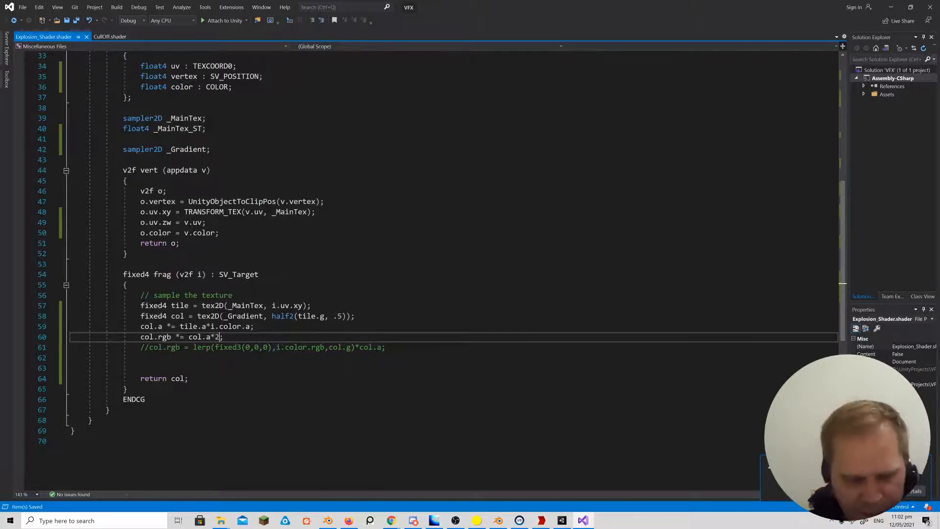
left_click(560, 522)
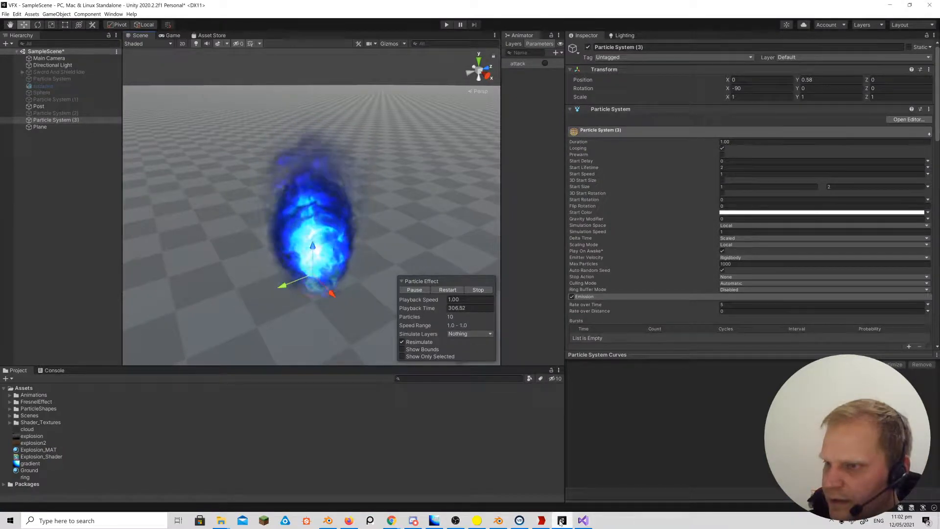
left_click_drag(304, 280, 399, 271, "alt")
right_click_drag(399, 271, 401, 270)
key("s")
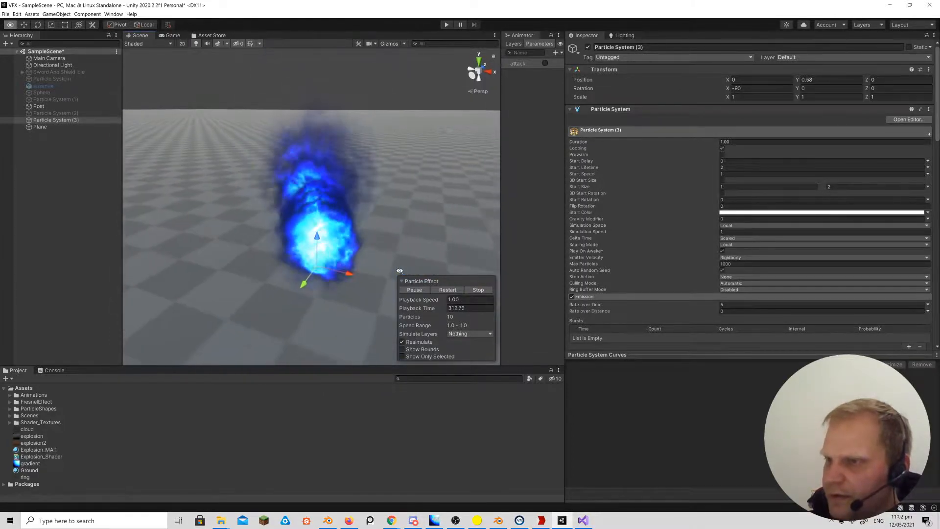
In Visual Studio, test pow(col.a,5) as the shader's colour multiplier, extend it to pow(col.a,5)*5, save, and check the effect in Unity.
key("alt+Tab")
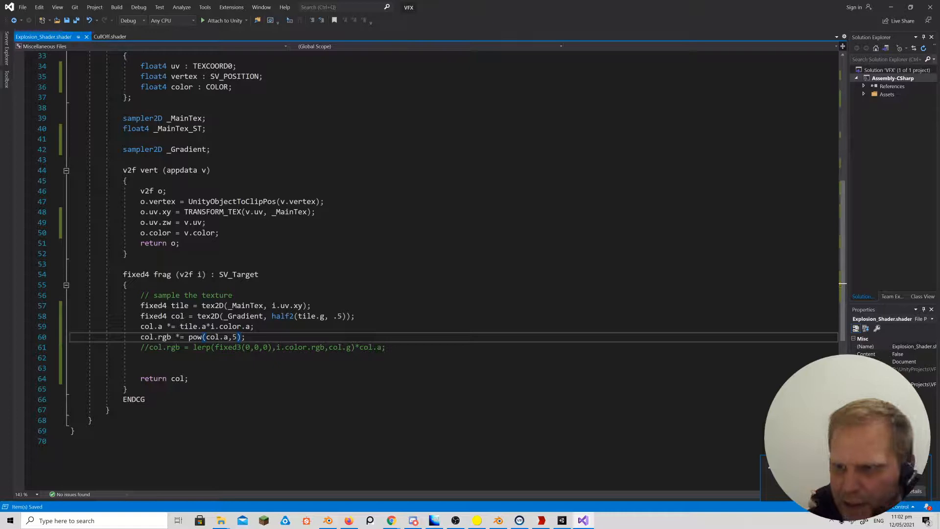
left_click(562, 522)
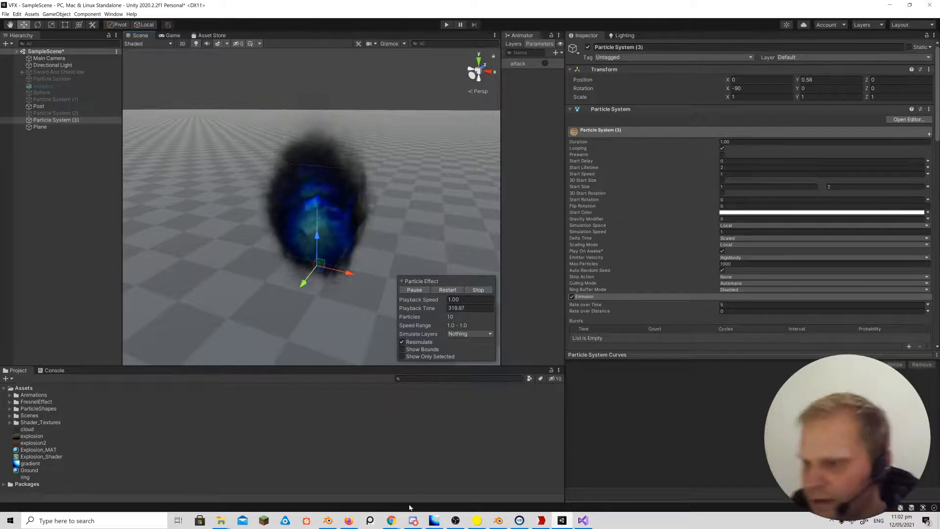
left_click(584, 520)
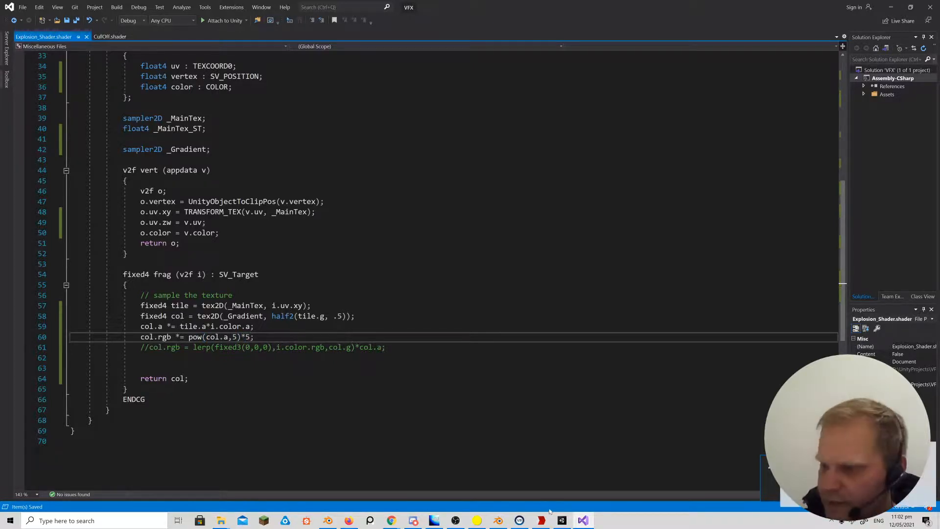
left_click(562, 520)
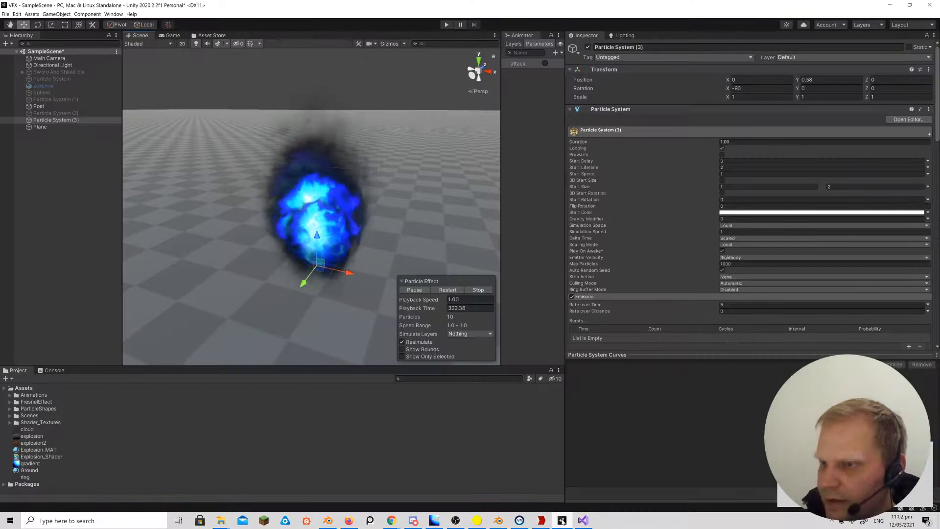
right_click_drag(266, 248, 293, 204)
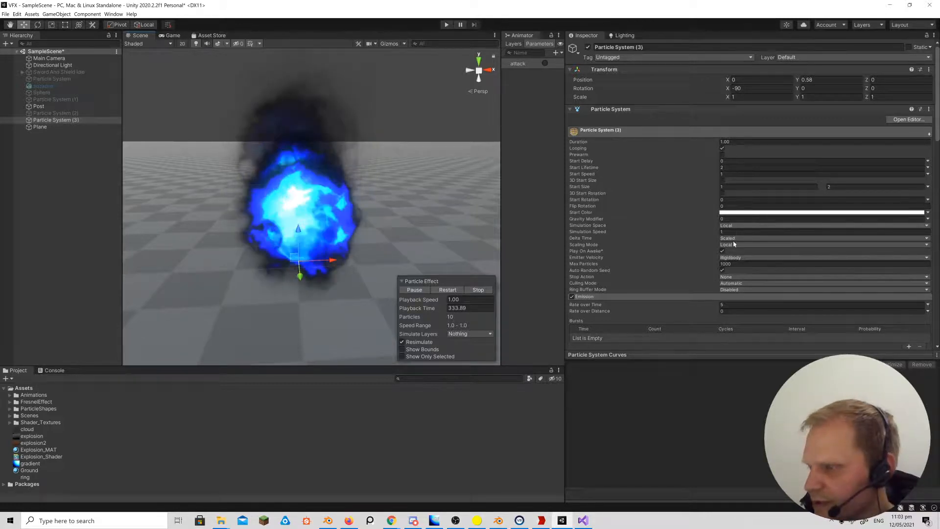
Try Oldest in Front as the particle renderer's Sort Mode, and change it to By Distance.
scroll(737, 250, "down", 10)
scroll(738, 250, "down", 10)
scroll(741, 235, "up", 5)
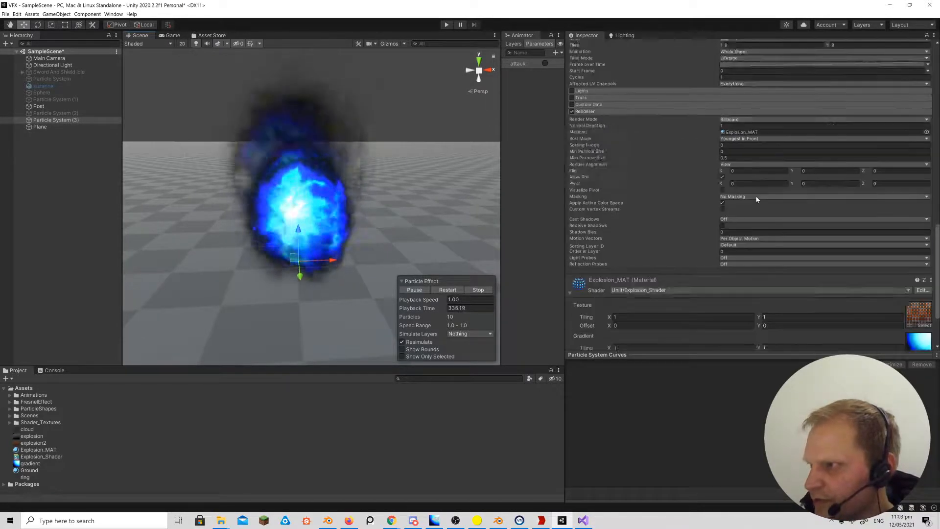
left_click(745, 219)
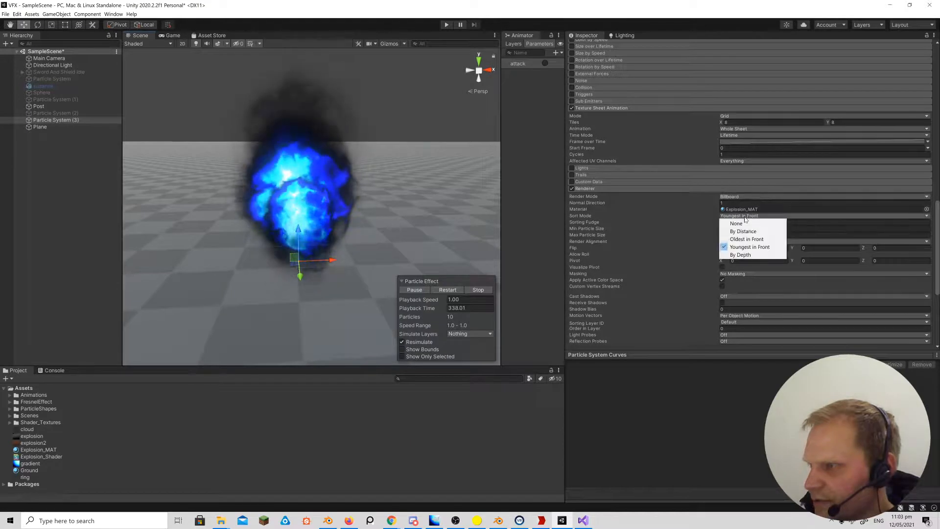
left_click(744, 236)
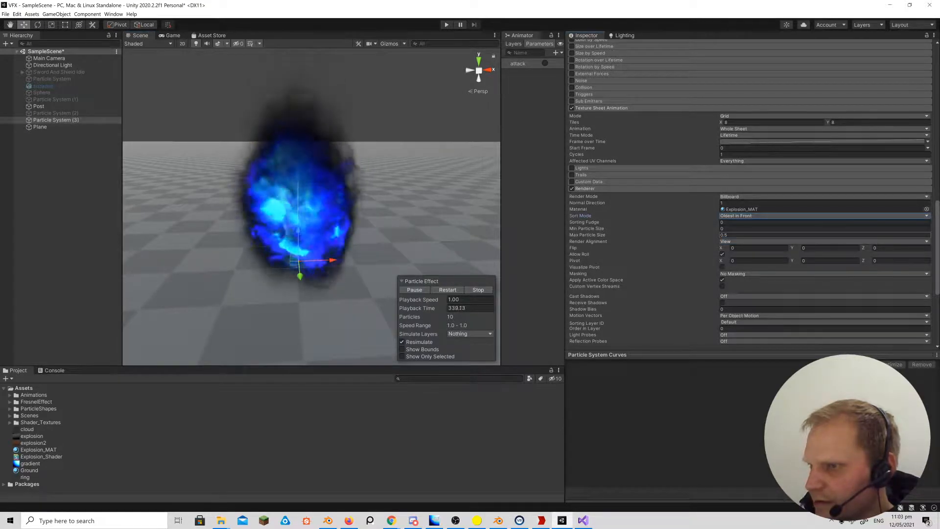
left_click(736, 217)
left_click(739, 231)
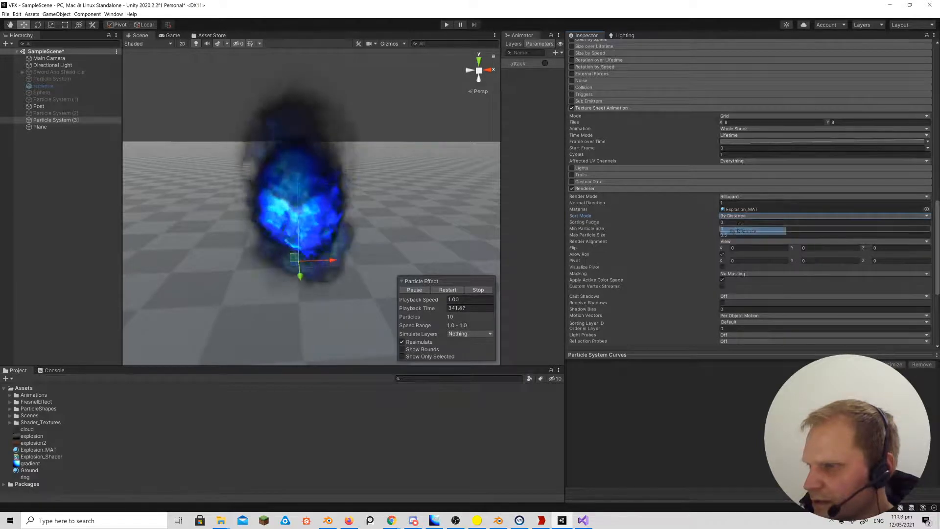
Set the particle renderer's Sort Mode to Youngest in Front and examine the explosion effect from a slightly different viewpoint.
left_click(736, 216)
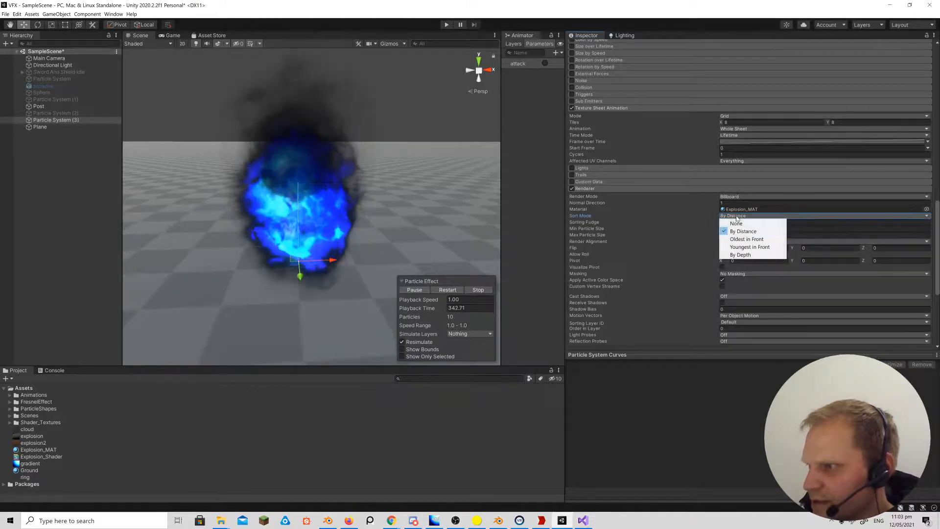
left_click(749, 247)
right_click_drag(367, 229, 361, 211)
key("s")
key("w")
key("s")
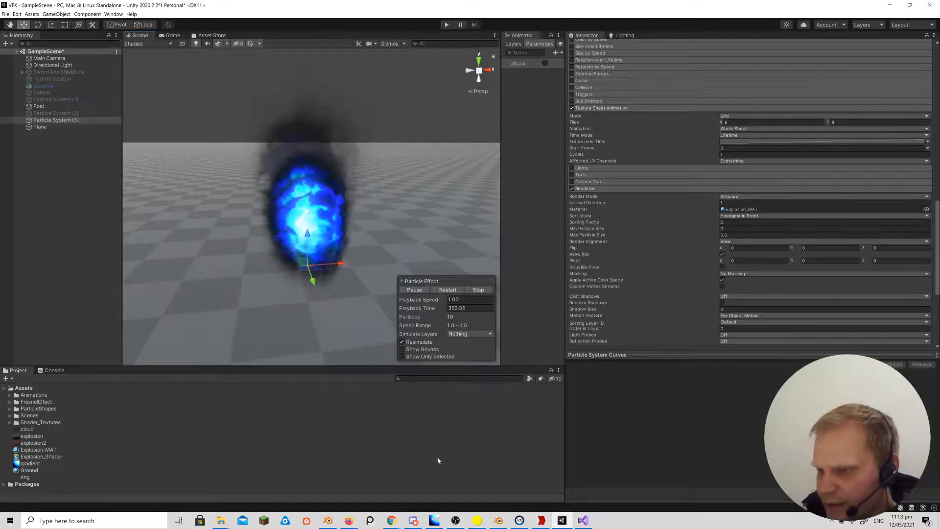
left_click(435, 520)
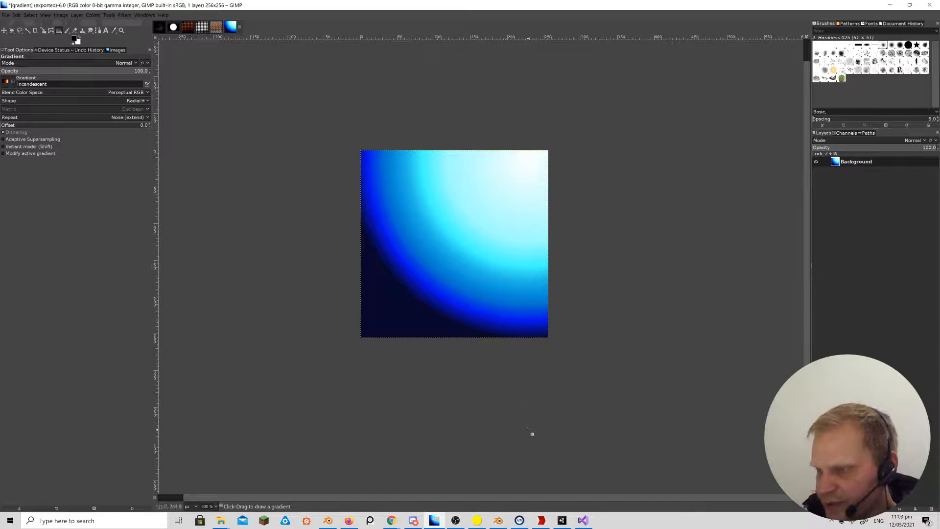
left_click(565, 526)
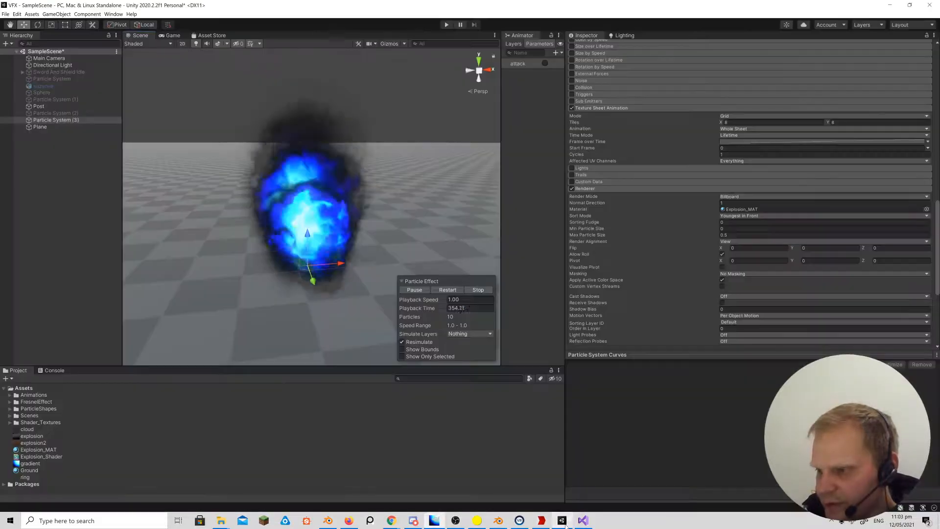
Enable Custom Vertex Streams in the particle system's Renderer module and add the Lifetime AgePercent stream.
scroll(715, 280, "down", 5)
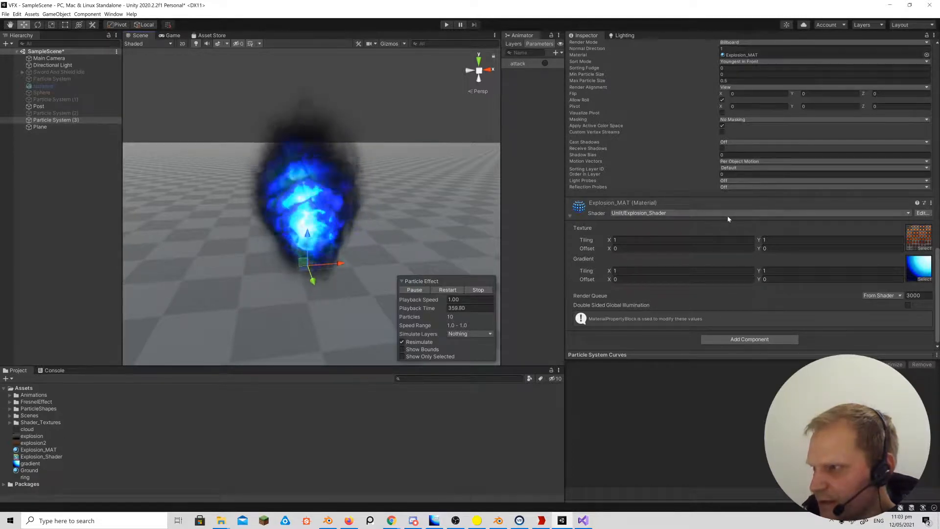
scroll(727, 218, "up", 3)
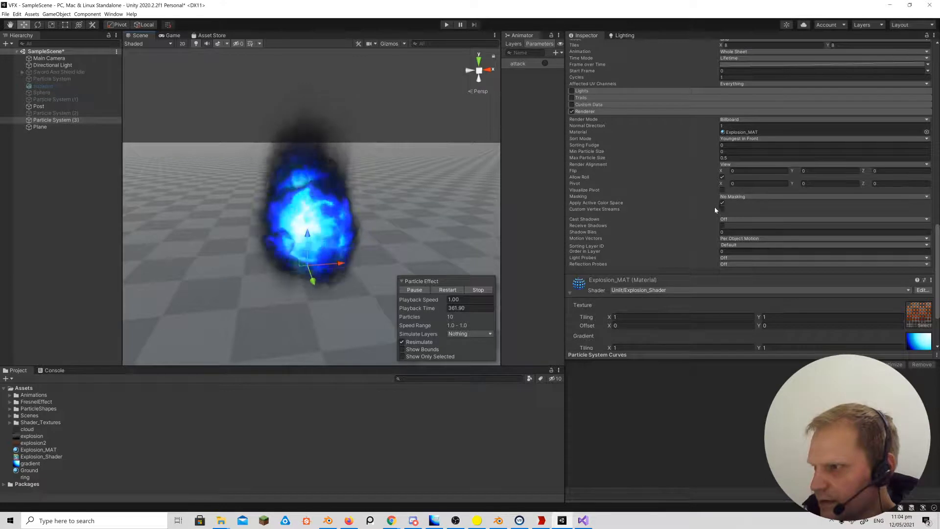
left_click(722, 209)
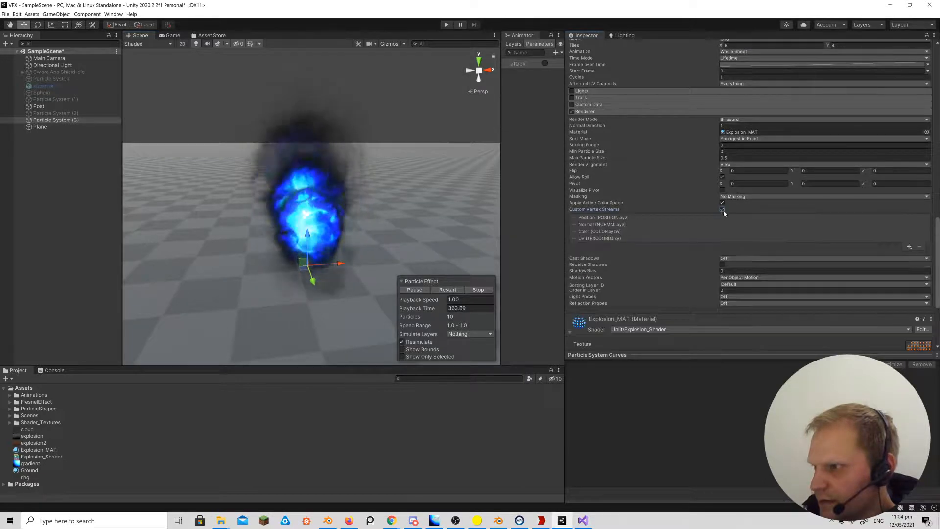
left_click(909, 247)
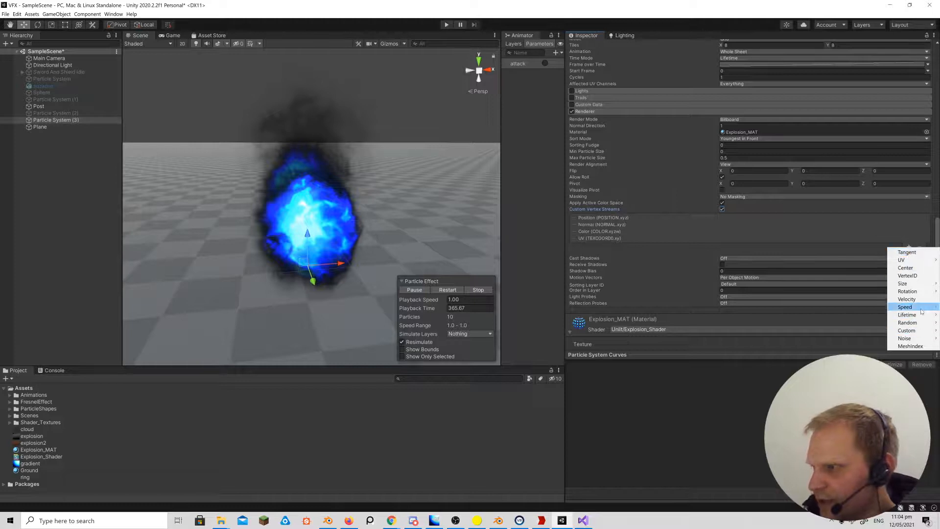
mouse_move(918, 317)
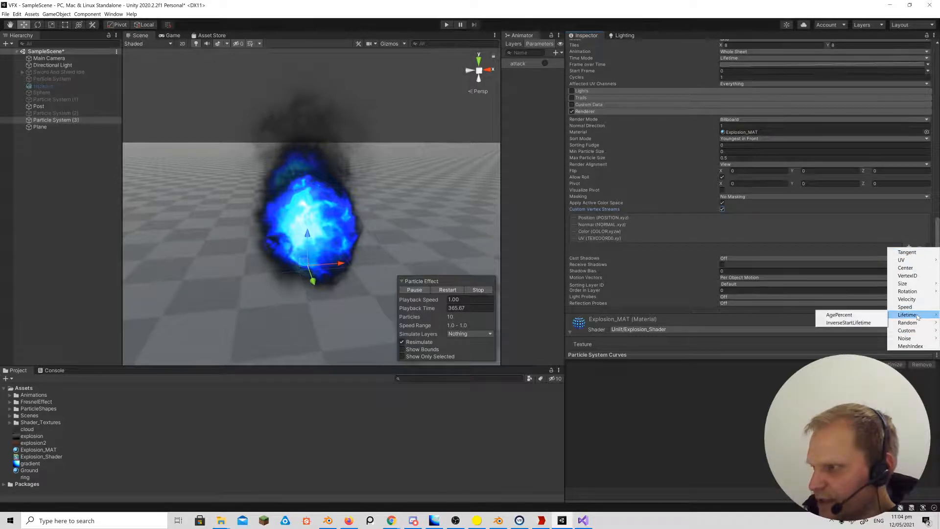
left_click(854, 316)
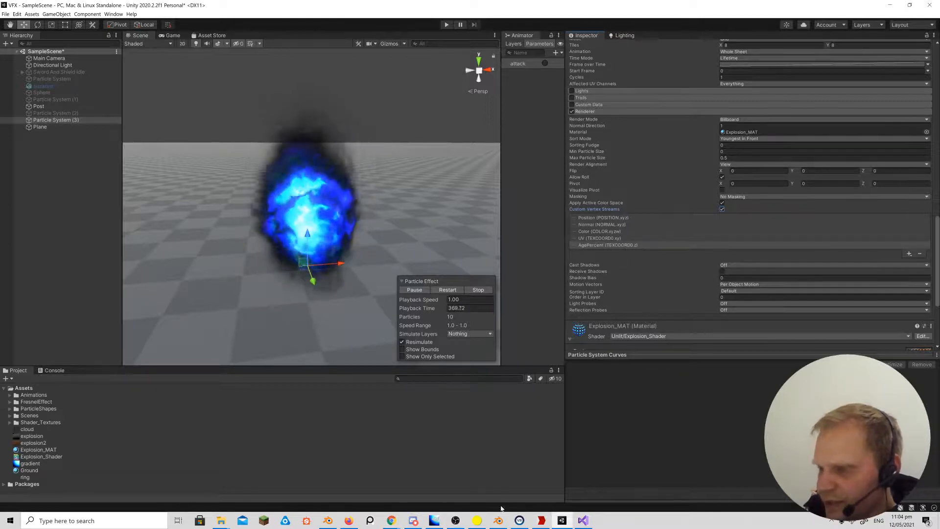
Switch to Visual Studio and change the uv field's type to float3 in the explosion shader's v2f struct.
left_click(582, 520)
scroll(431, 273, "up", 11)
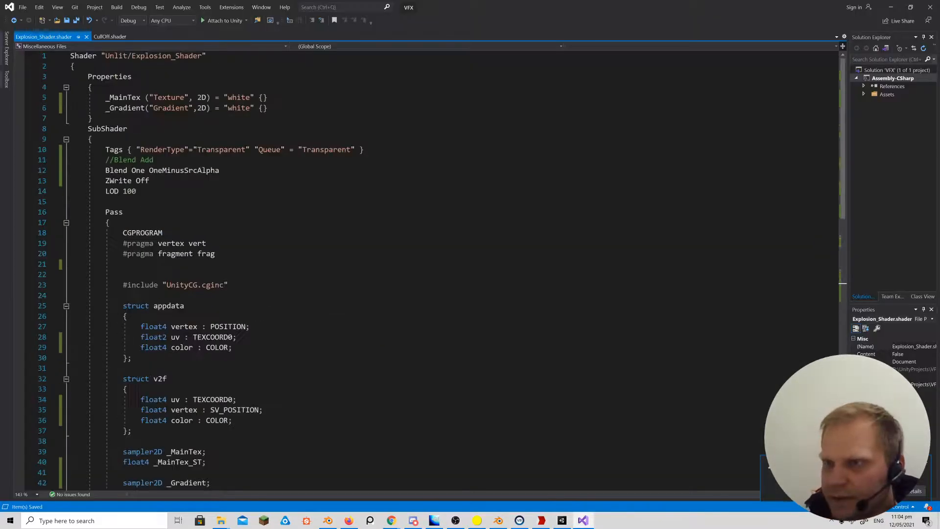
scroll(431, 272, "down", 3)
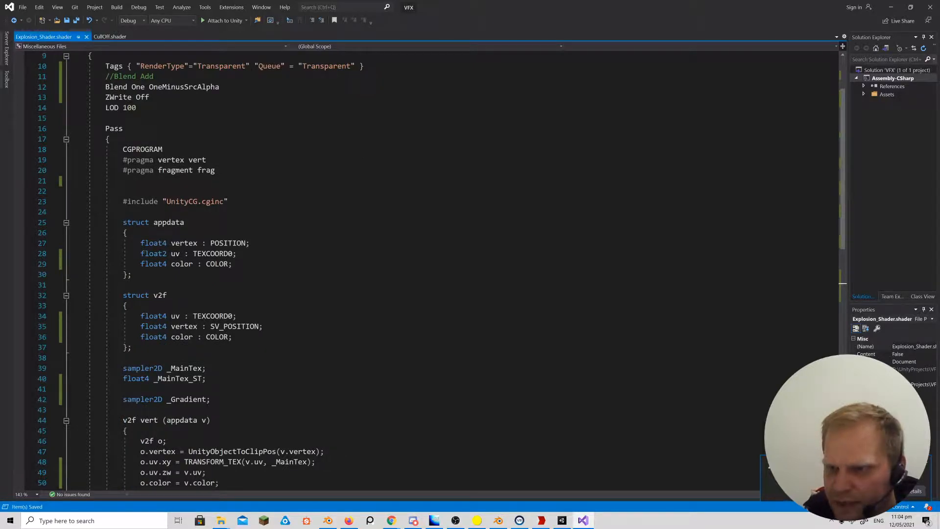
left_click(164, 315)
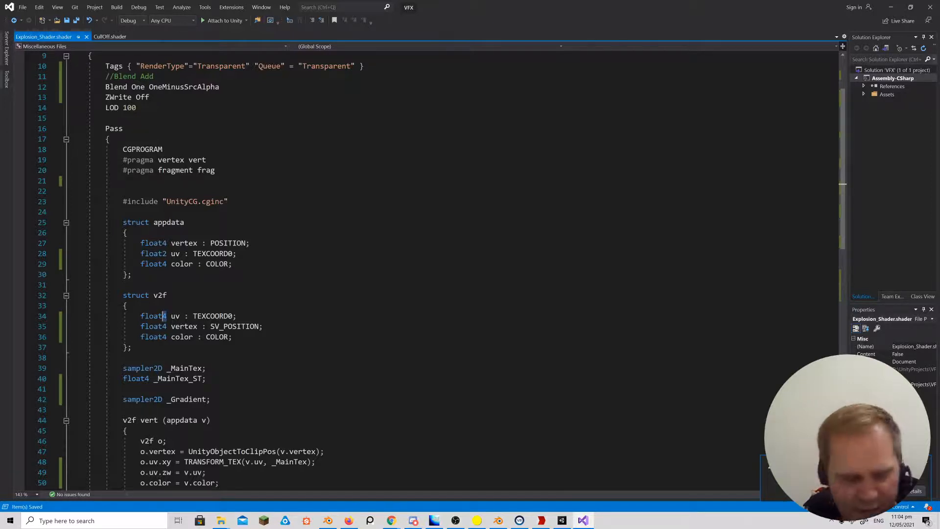
type("3")
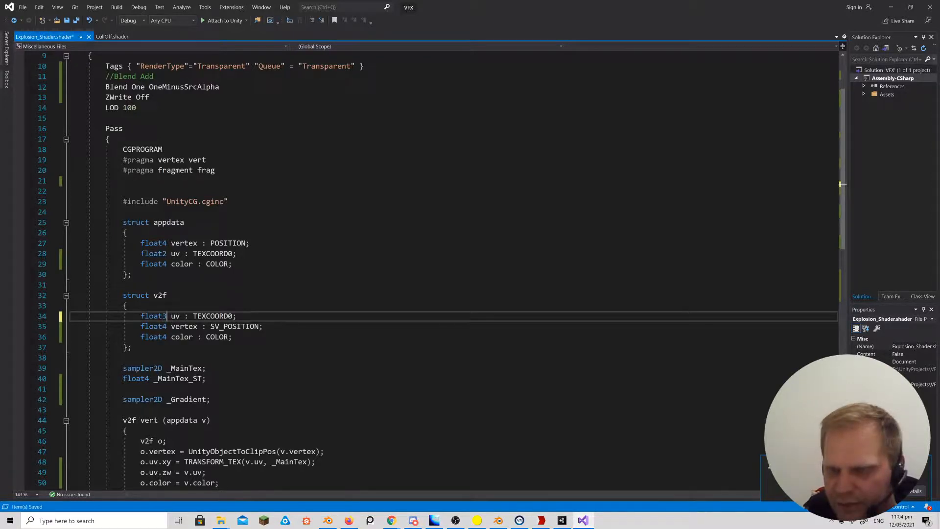
Try adding the declaration float2 uv2 : TEXCOORD1; at the end of the v2f struct.
scroll(440, 269, "down", 3)
left_click(233, 253)
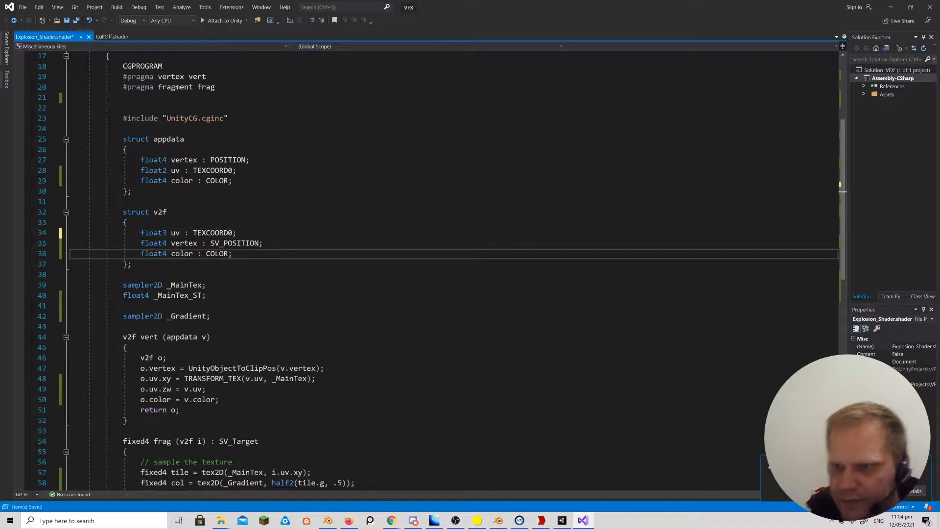
key("Return")
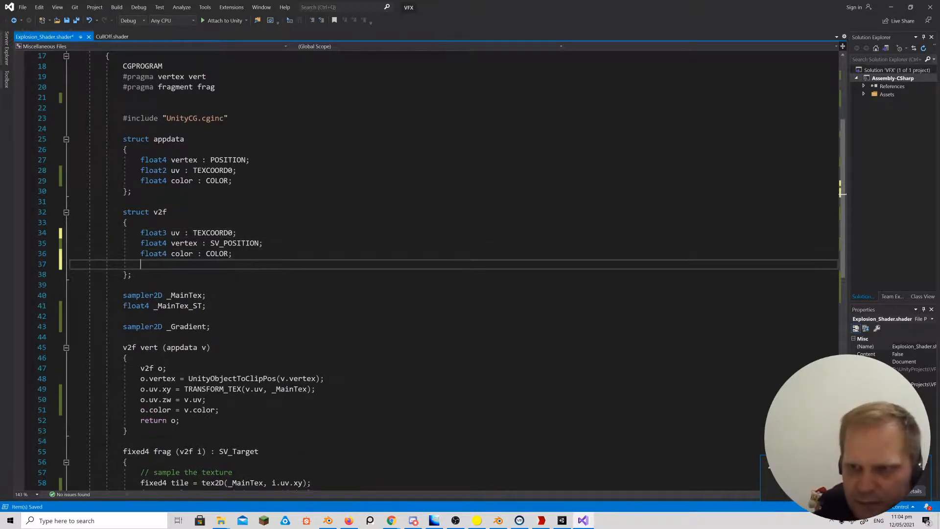
type("float")
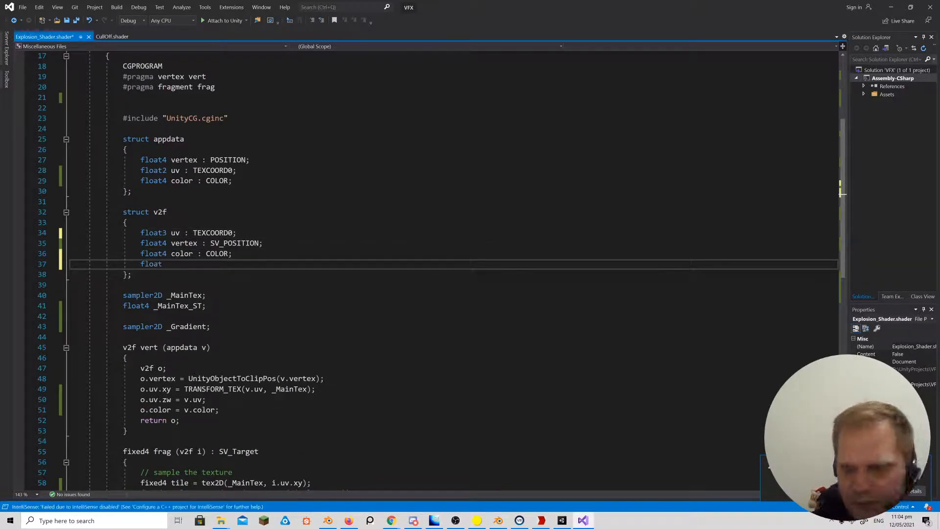
type("2 uv2")
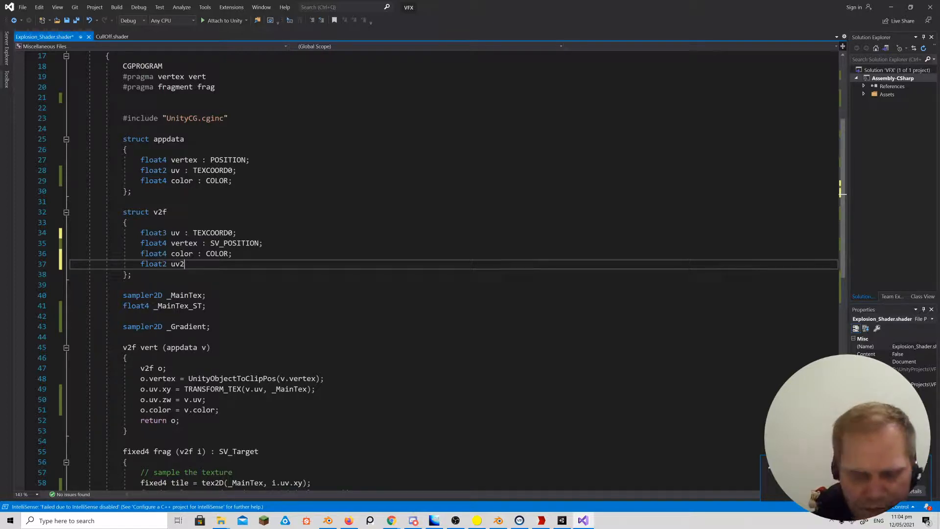
type(" : T")
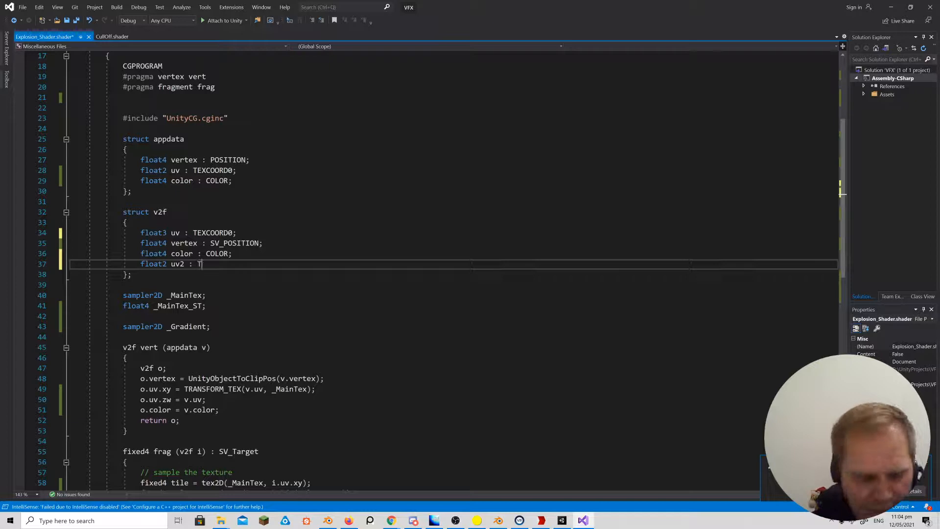
type("EXCO")
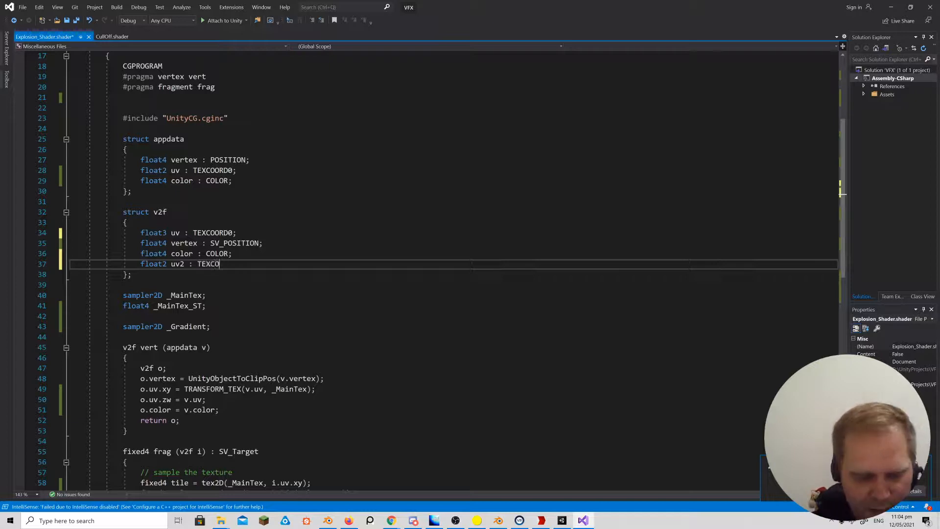
type("ORD1;")
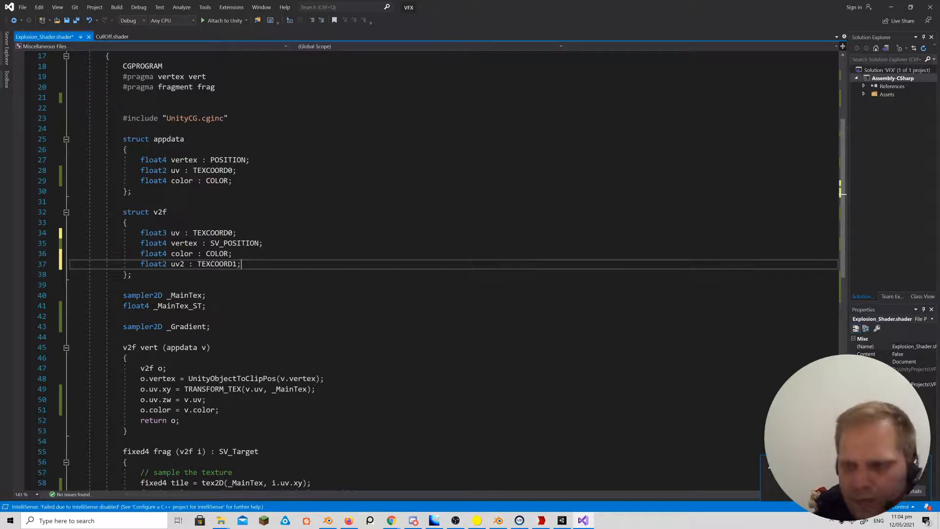
Change the o.uv.zw assignment in the vertex function to o.uv2 = v.uv;.
scroll(440, 269, "down", 3)
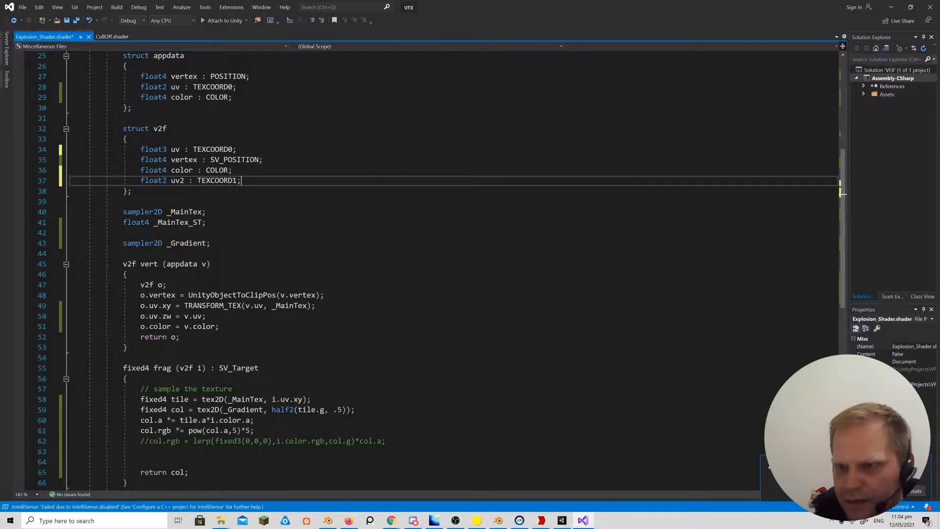
left_click(158, 316)
type("2")
key("shift+Right")
key("shift+Right")
key("shift+Right")
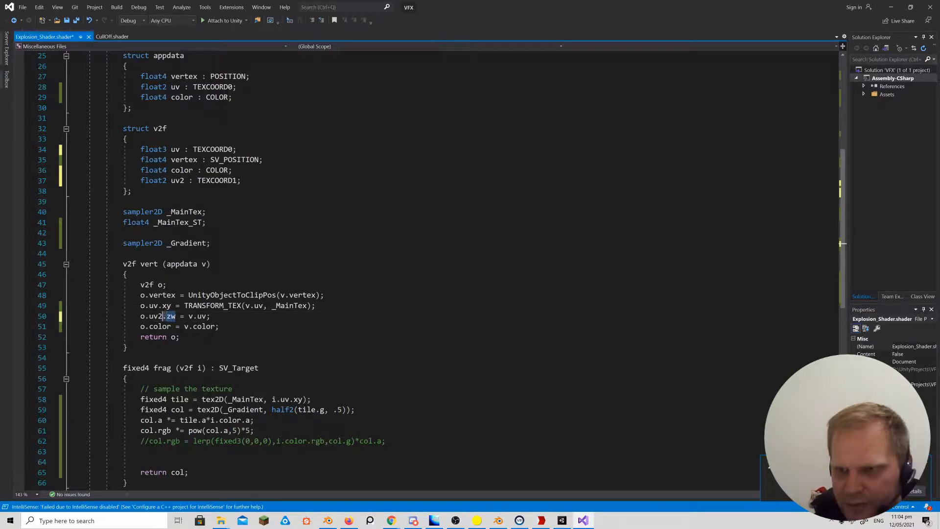
key("BackSpace")
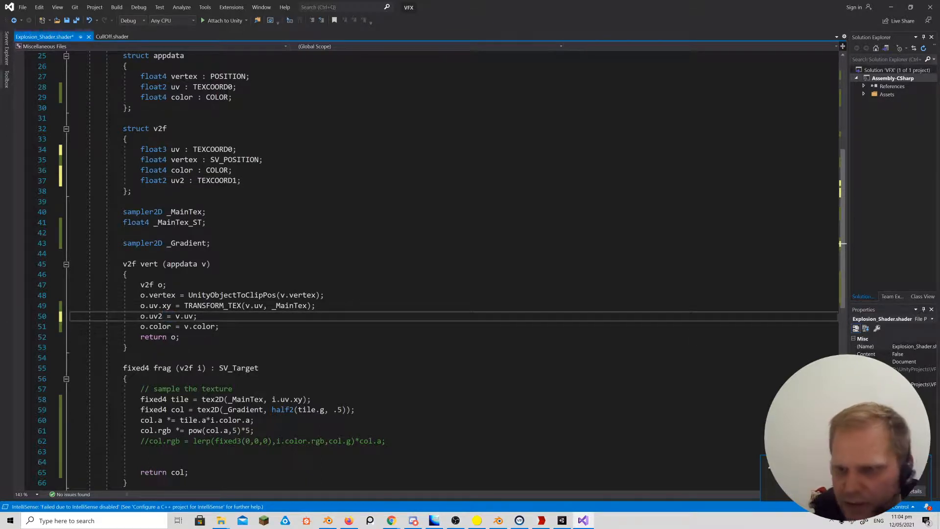
Remove the uv2 declaration line from the v2f struct.
scroll(842, 243, "down", 3)
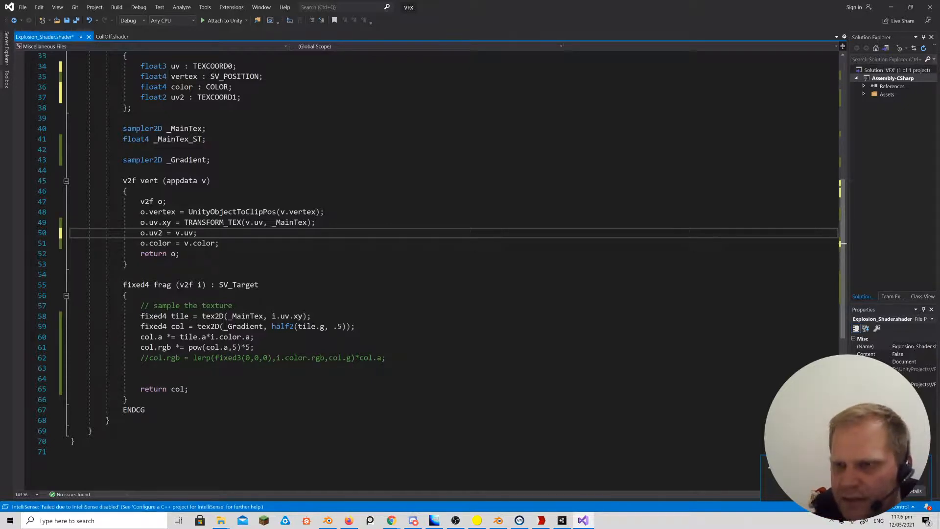
scroll(841, 244, "up", 3)
left_click_drag(241, 180, 71, 180)
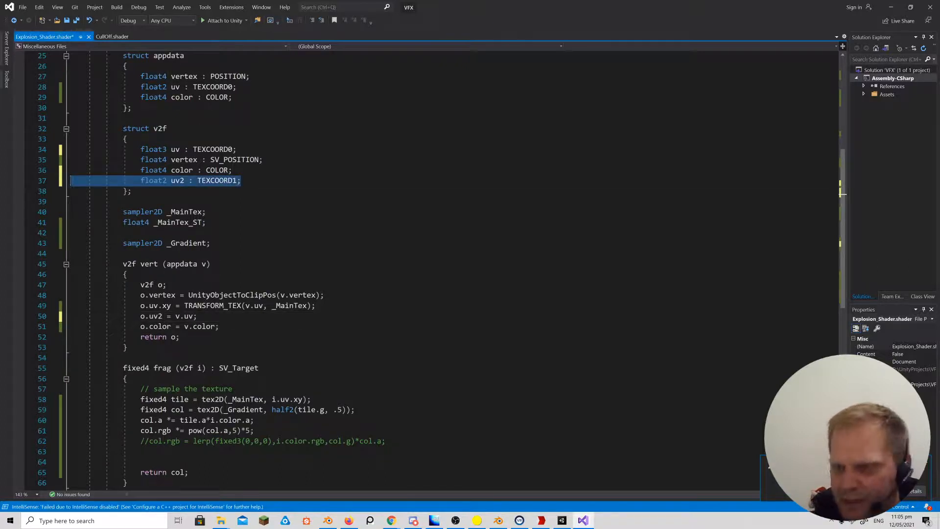
key("BackSpace")
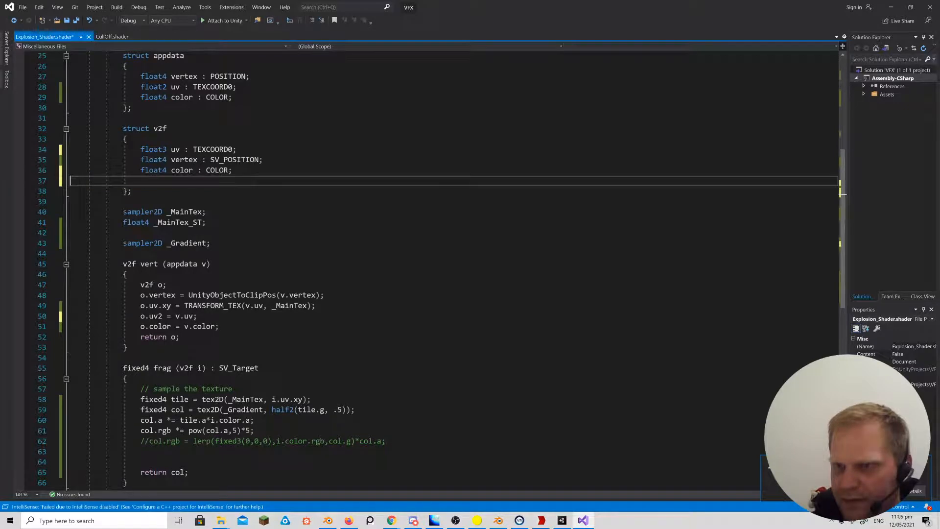
key("BackSpace")
Delete the o.color = v.color; line from the vertex function.
left_click_drag(219, 315, 17, 318)
key("BackSpace")
key("BackSpace")
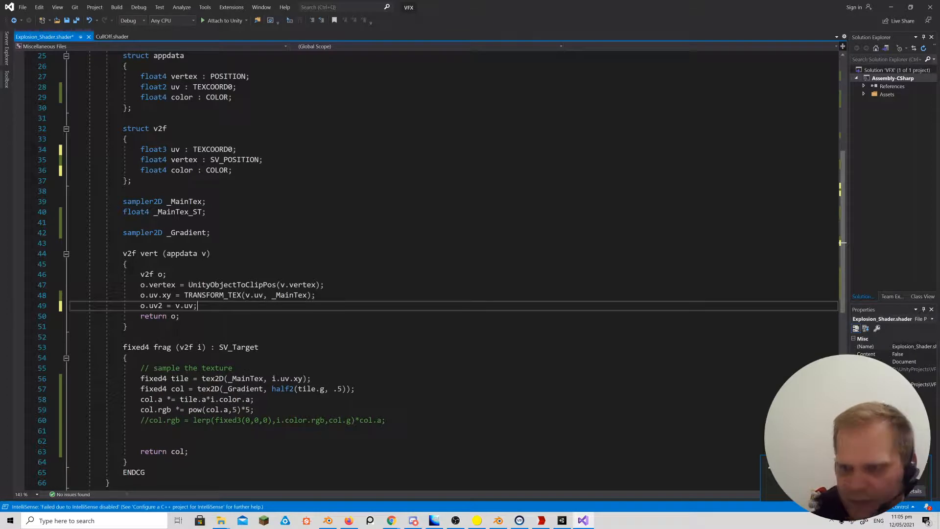
key("Return")
type("o")
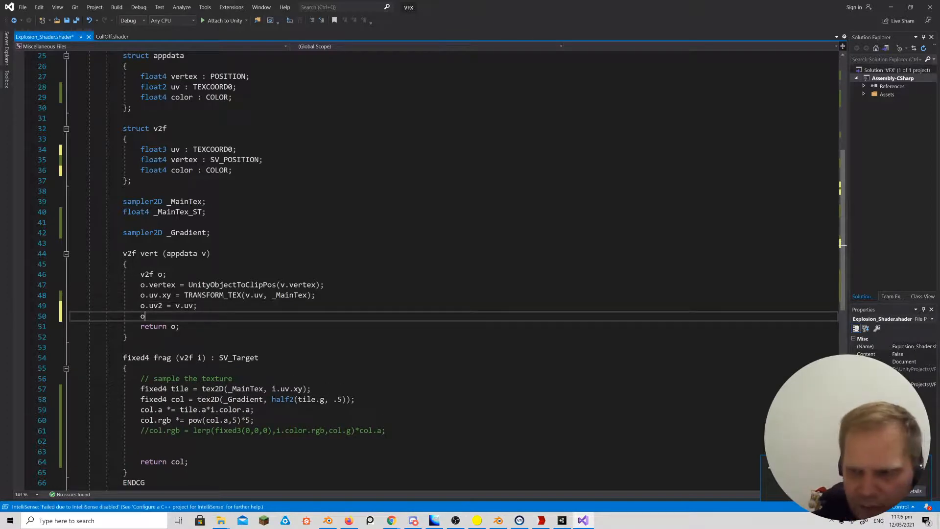
type(".")
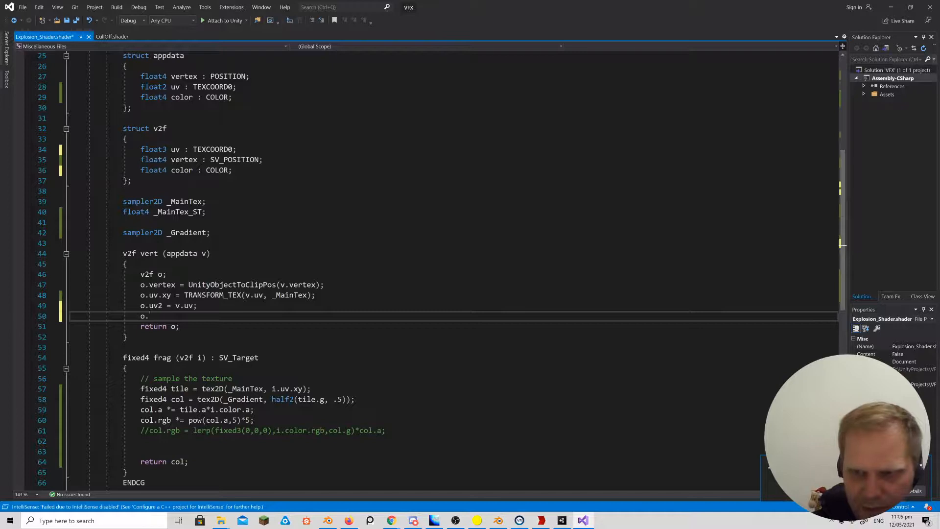
type("uv")
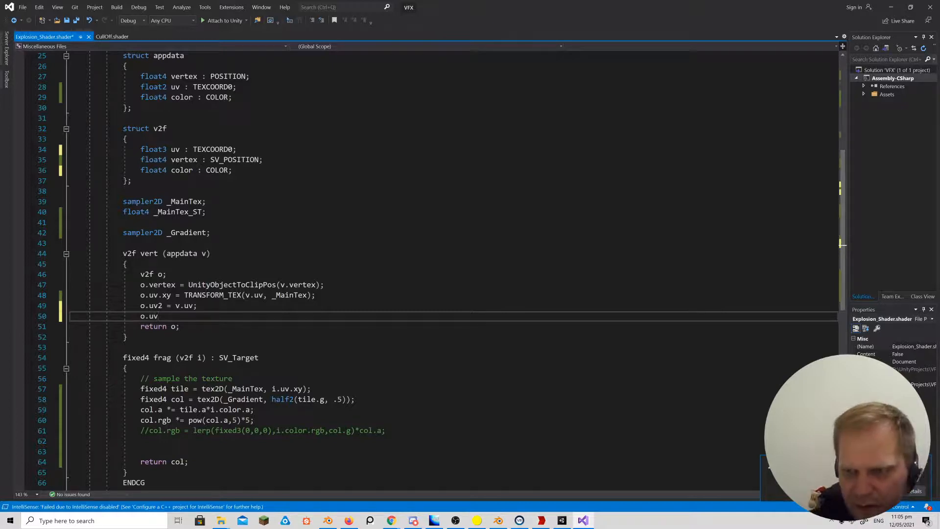
key("BackSpace")
key("BackSpace")
key("BackSpace")
key("BackSpace")
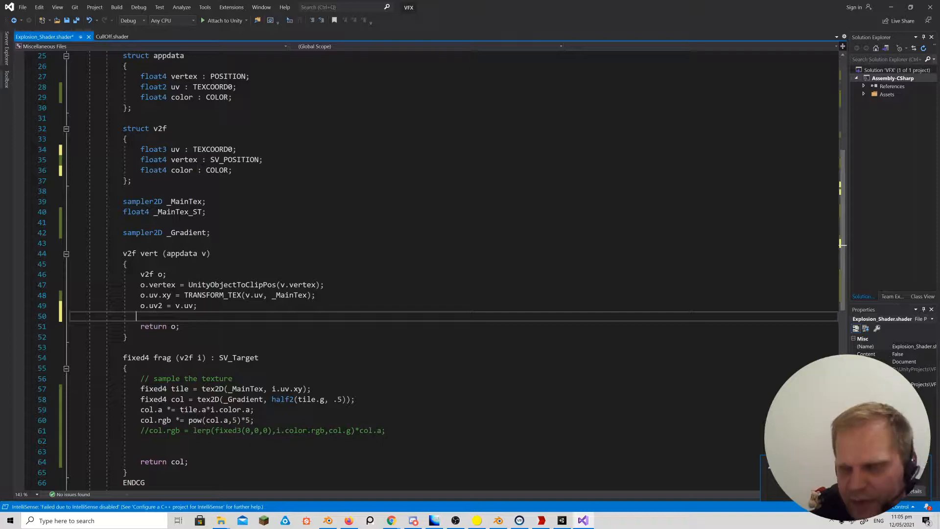
key("BackSpace")
key("BackSpace")
key("BackSpace")
key("BackSpace")
key("BackSpace")
key("BackSpace")
key("BackSpace")
key("BackSpace")
key("BackSpace")
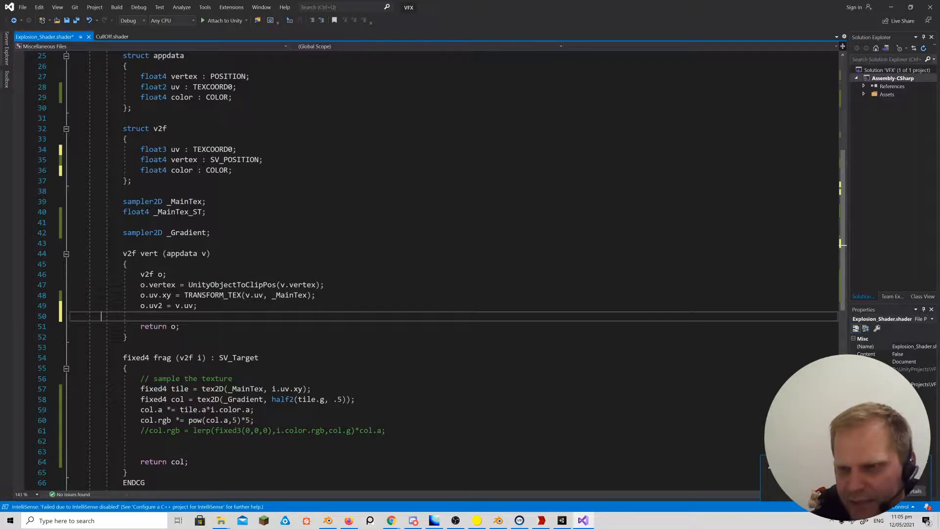
key("BackSpace")
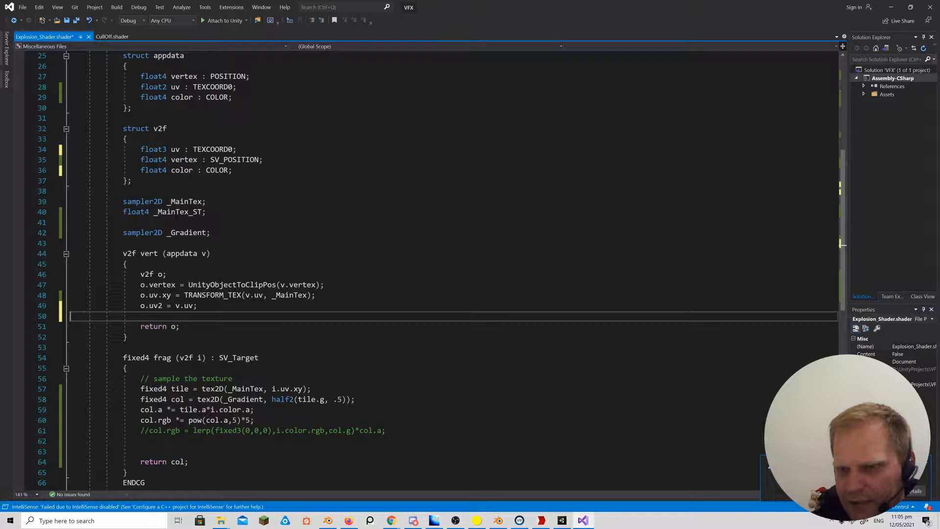
key("BackSpace")
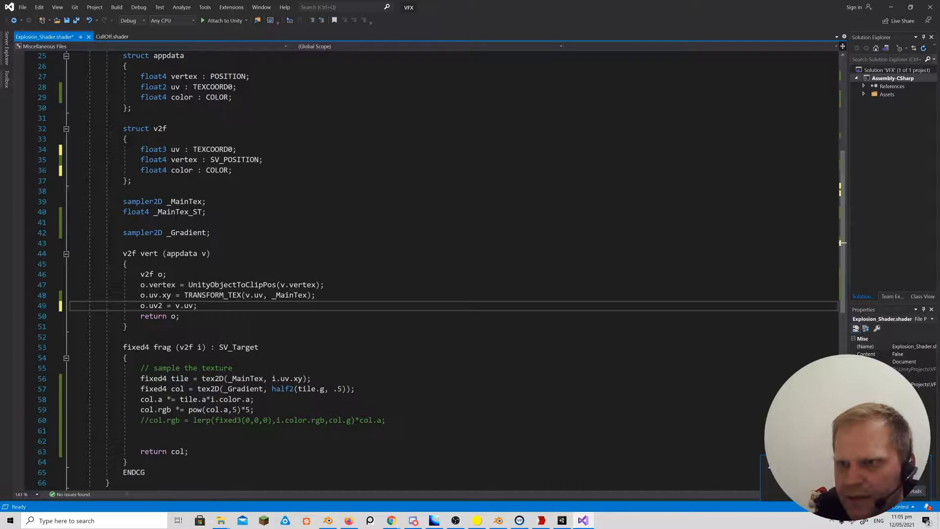
Try changing uv to float3 in the appdata struct and deleting the o.uv2 = v.uv; line from the vertex function.
left_click_drag(166, 87, 162, 87)
type("3")
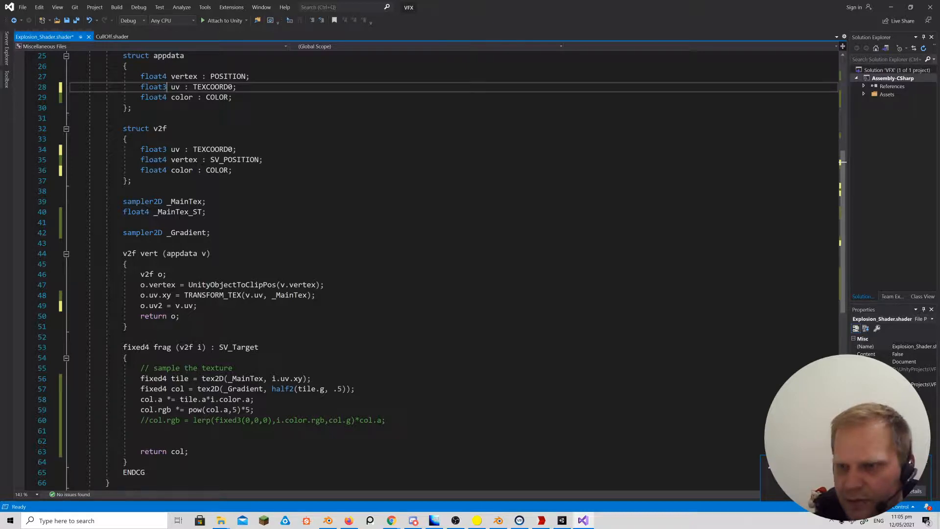
left_click_drag(197, 305, 71, 306)
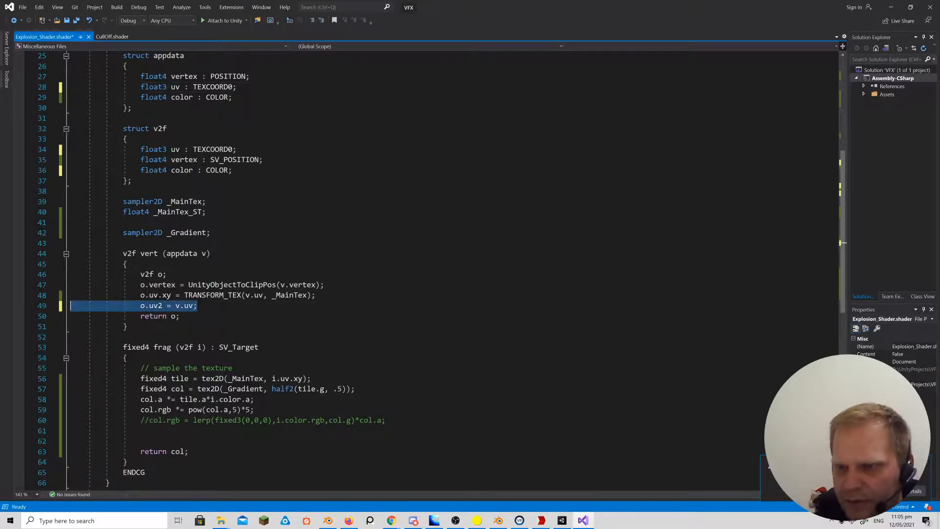
key("BackSpace")
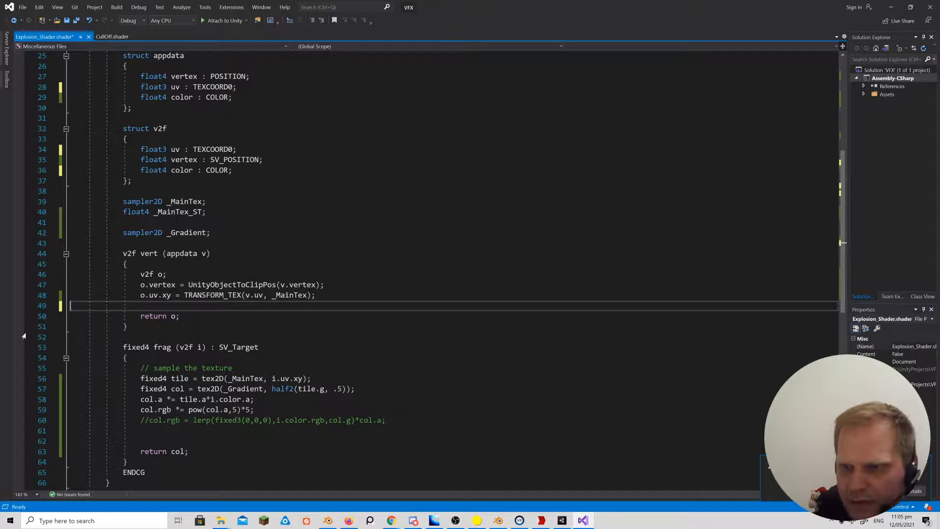
key("BackSpace")
Undo the recent shader edits back through the deletion of o.color = v.color; in the vertex function.
key("ctrl+z")
key("ctrl+z")
key("ctrl+z")
key("ctrl+z")
key("ctrl+z")
key("ctrl+z")
key("ctrl+z")
key("ctrl+z")
key("ctrl+z")
key("ctrl+z")
key("ctrl+z")
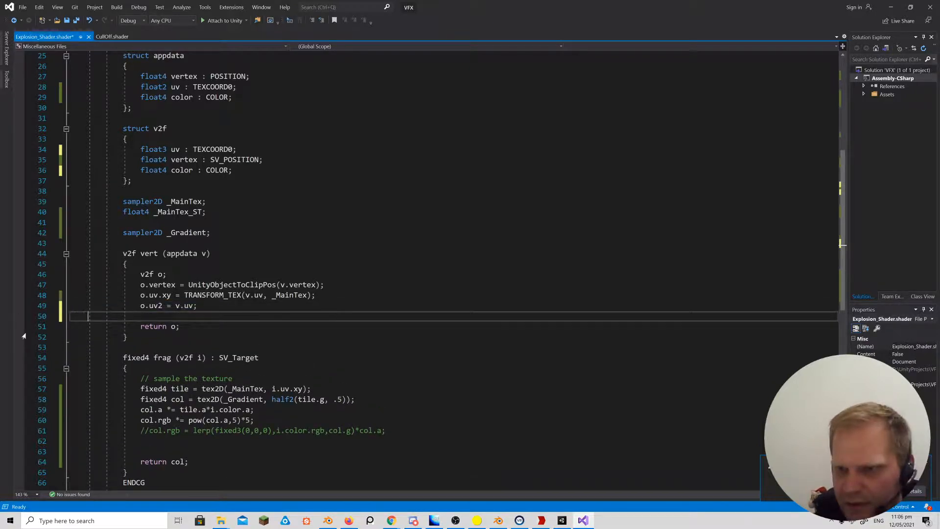
key("ctrl+z")
key("ctrl+z")
key("ctrl+z")
key("ctrl+z")
key("ctrl+z")
key("ctrl+z")
key("ctrl+z")
key("ctrl+z")
key("ctrl+z")
key("ctrl+z")
key("ctrl+z")
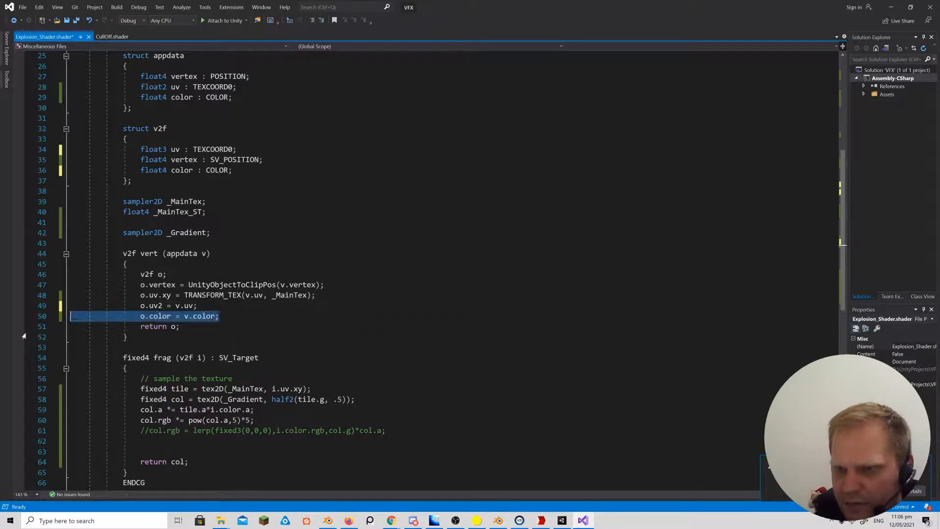
Delete the o.uv2 = v.uv; line from the vertex function.
left_click(194, 305)
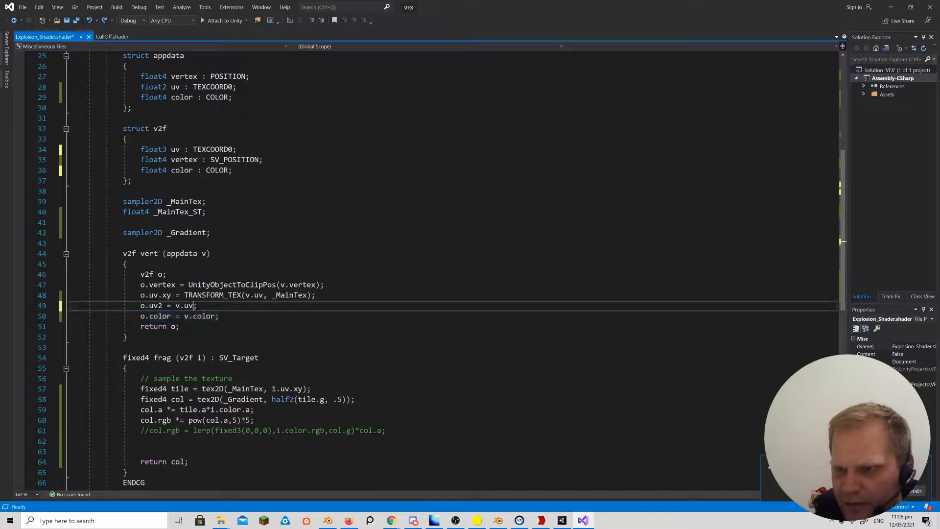
left_click_drag(197, 306, 49, 304)
key("BackSpace")
key("BackSpace")
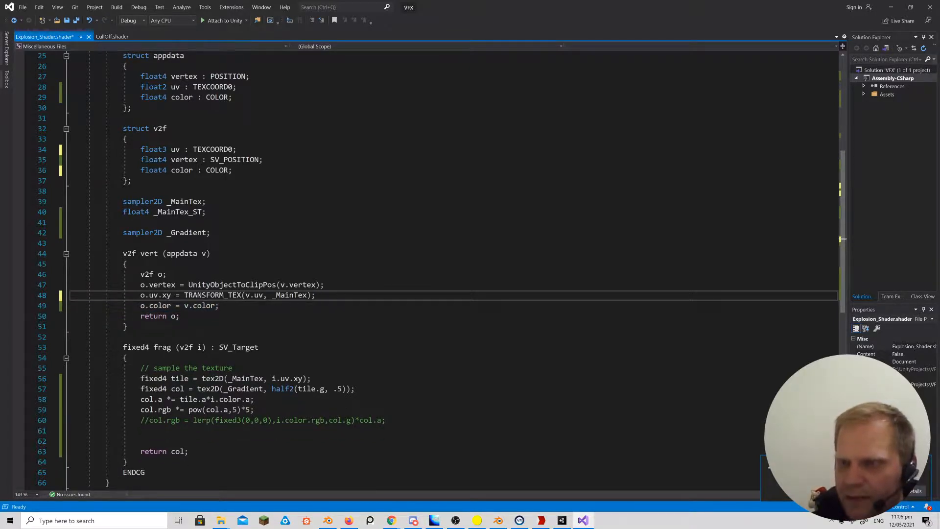
Change uv to float3 in the appdata struct and add o.uv.z = v.uv.z; below the TRANSFORM_TEX line.
left_click_drag(167, 86, 162, 87)
type("3")
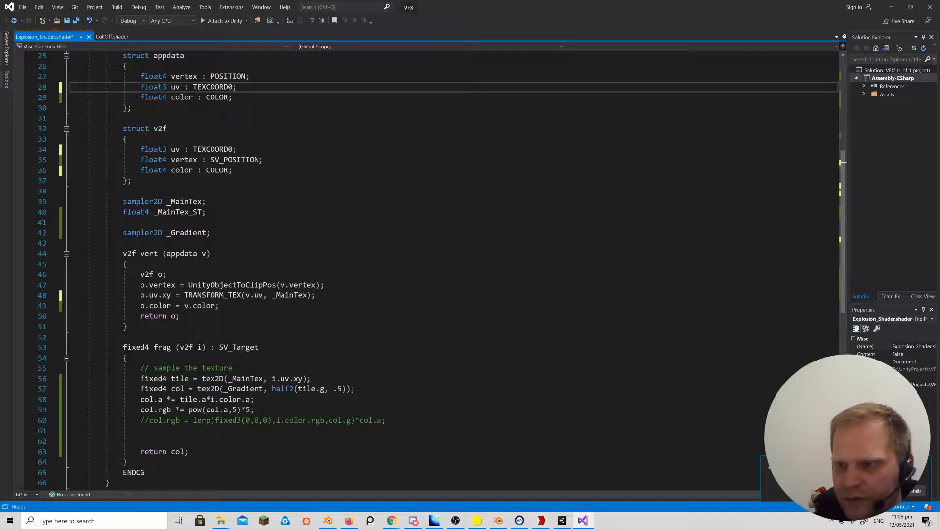
left_click(327, 295)
type("o.uv.z = v.uv.z;")
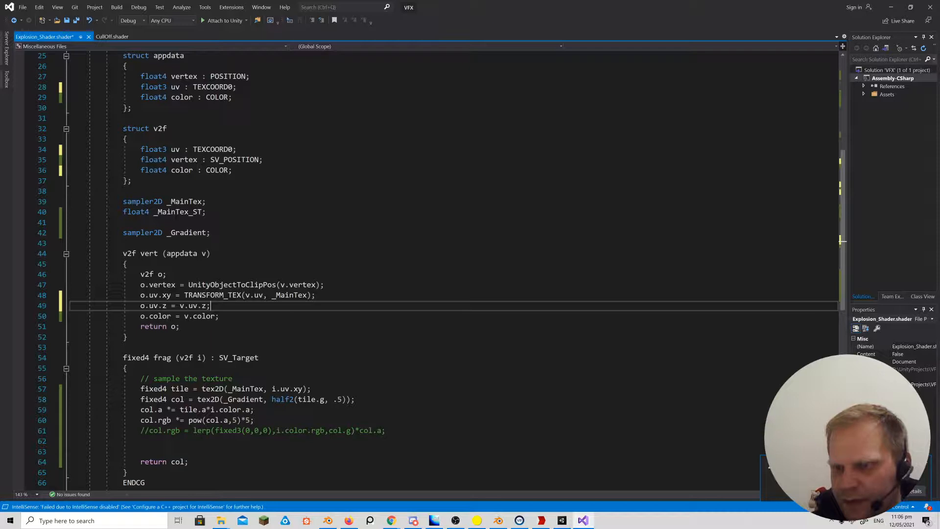
Replace .5 with i.uv.z in the fragment function's _Gradient lookup and save the shader.
scroll(841, 241, "down", 3)
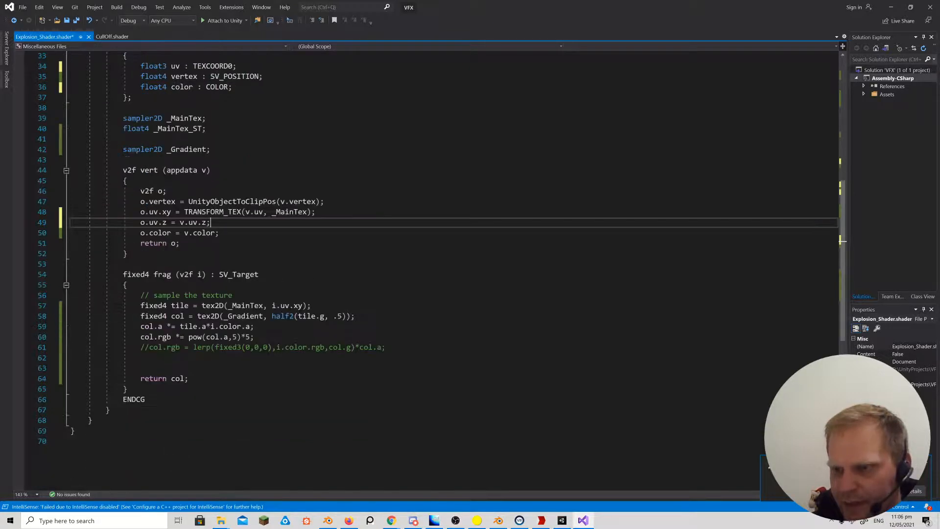
left_click_drag(345, 316, 333, 315)
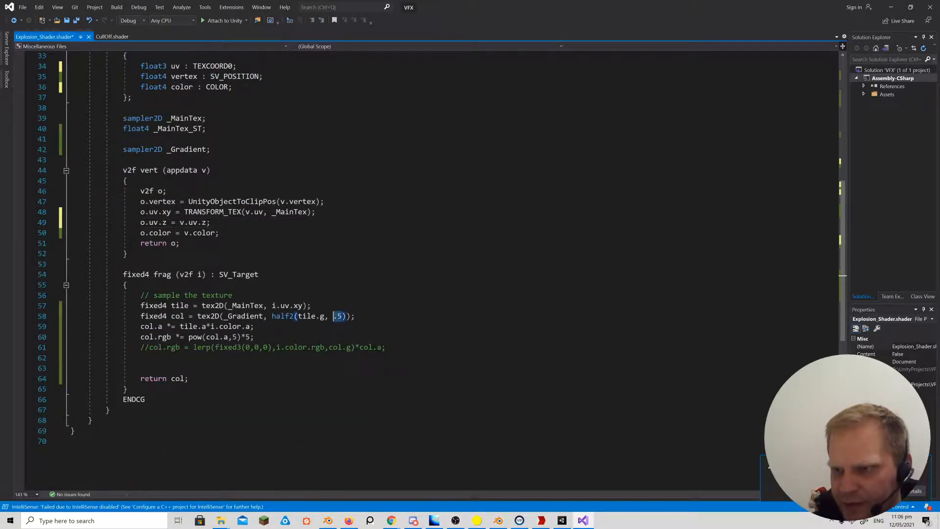
type("i")
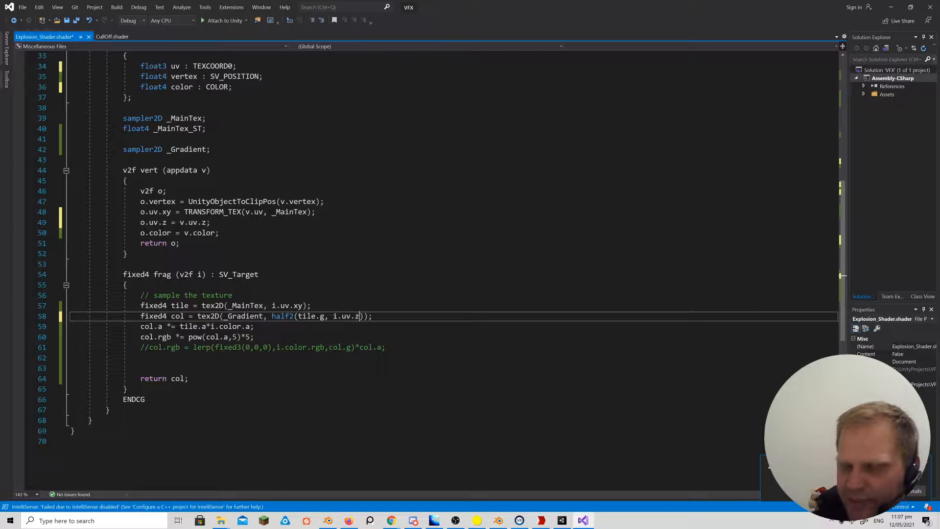
key("ctrl+s")
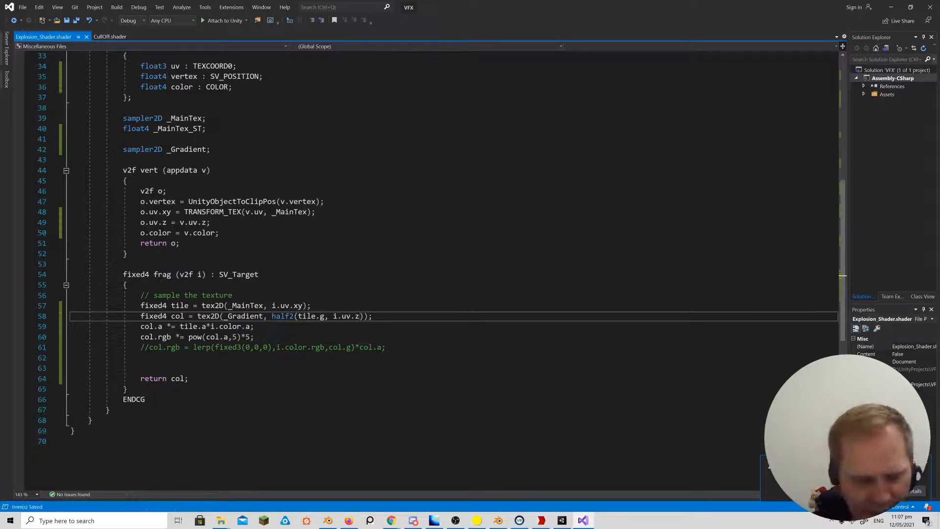
Switch to Unity and set the Start Speed of Particle System (3) to 2.
left_click(562, 520)
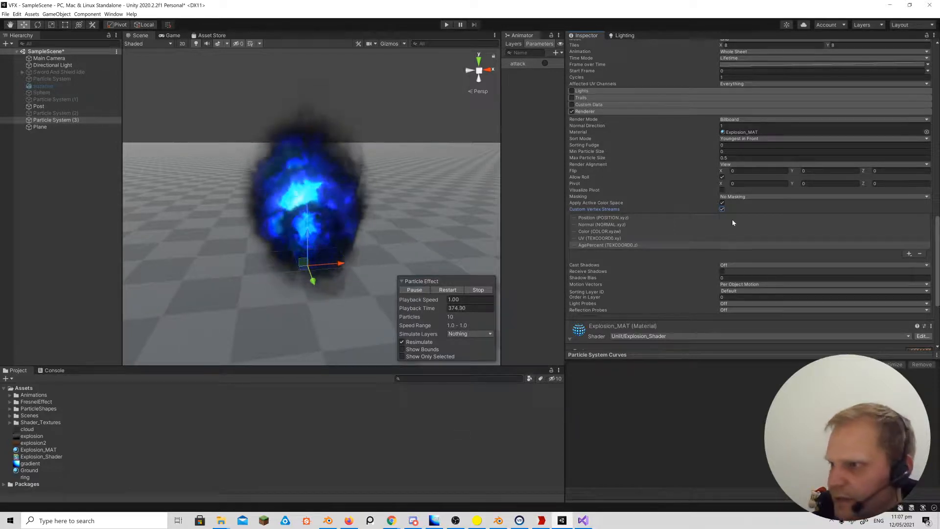
scroll(749, 226, "down", 5)
scroll(754, 225, "up", 9)
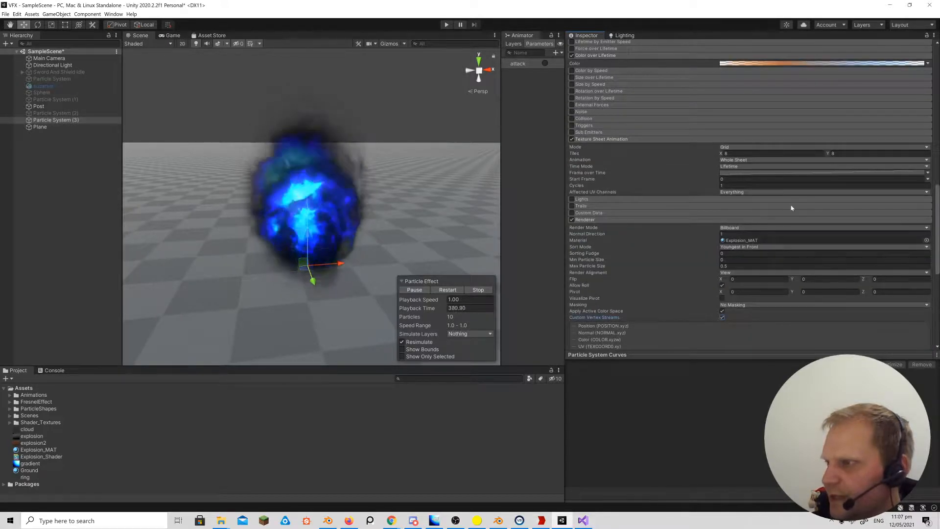
scroll(754, 225, "up", 9)
scroll(755, 225, "up", 9)
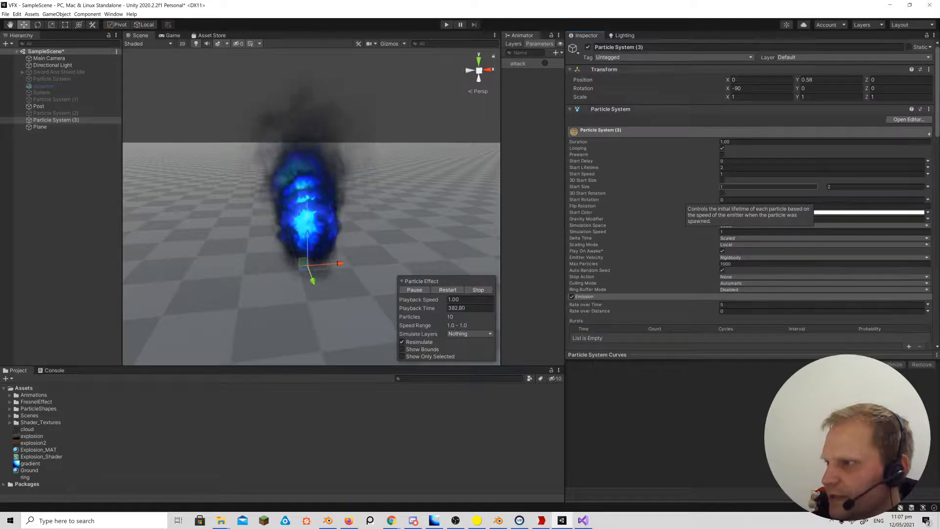
left_click(721, 174)
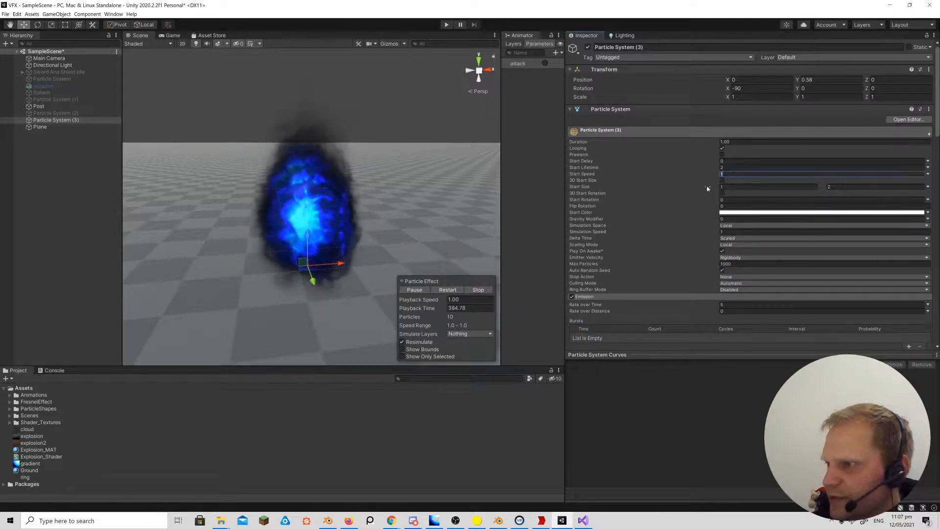
type("2")
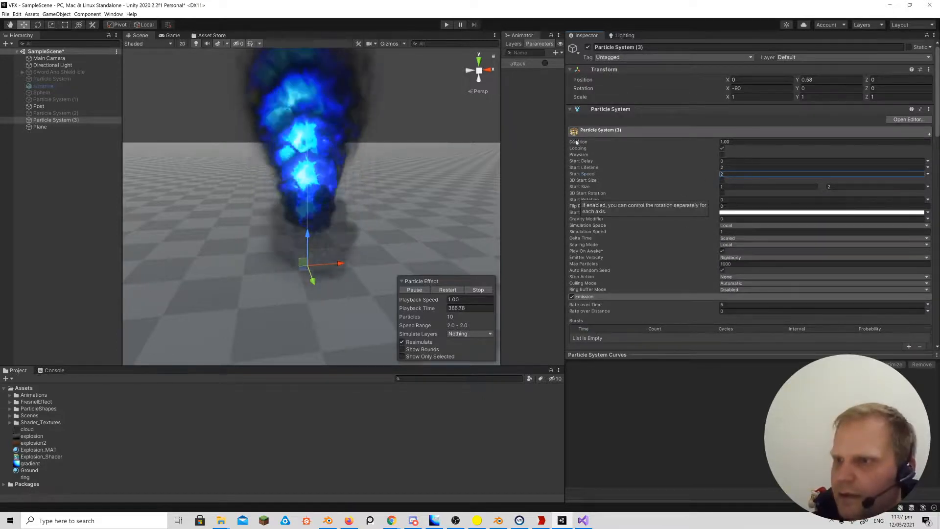
Examine the explosion from several angles and compare the renderer's custom vertex streams with the uv.z usage in the shader code.
left_click_drag(335, 201, 342, 189, "alt")
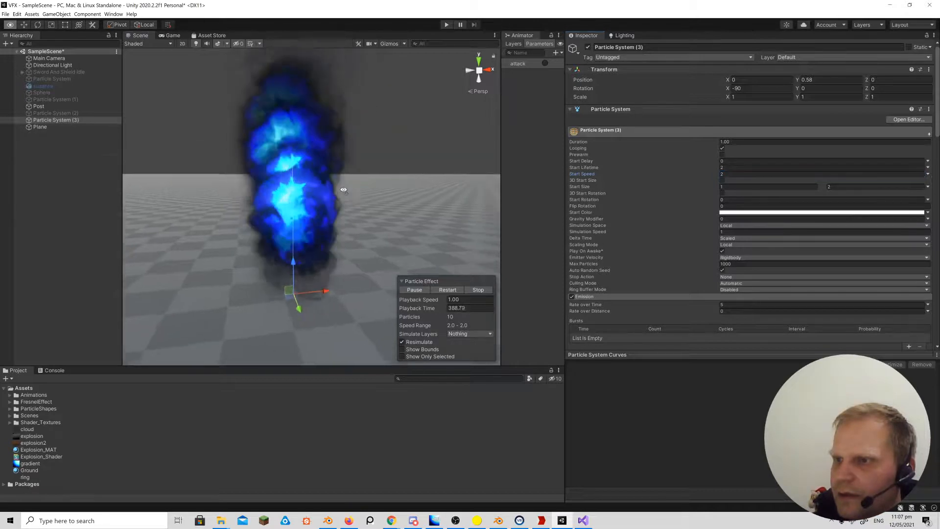
right_click_drag(344, 189, 343, 181)
scroll(344, 184, "down", 2)
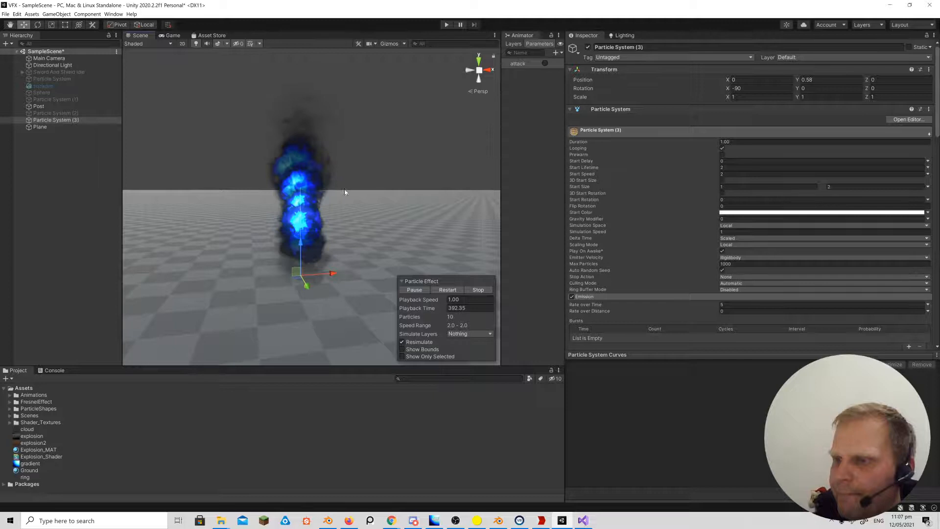
left_click_drag(344, 193, 339, 200, "alt")
scroll(339, 199, "up", 4)
scroll(340, 199, "down", 8)
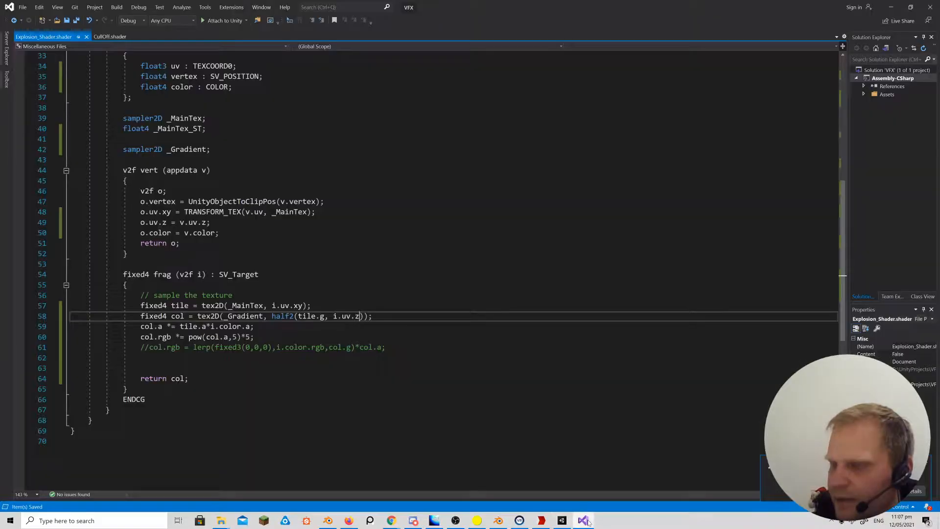
left_click(582, 520)
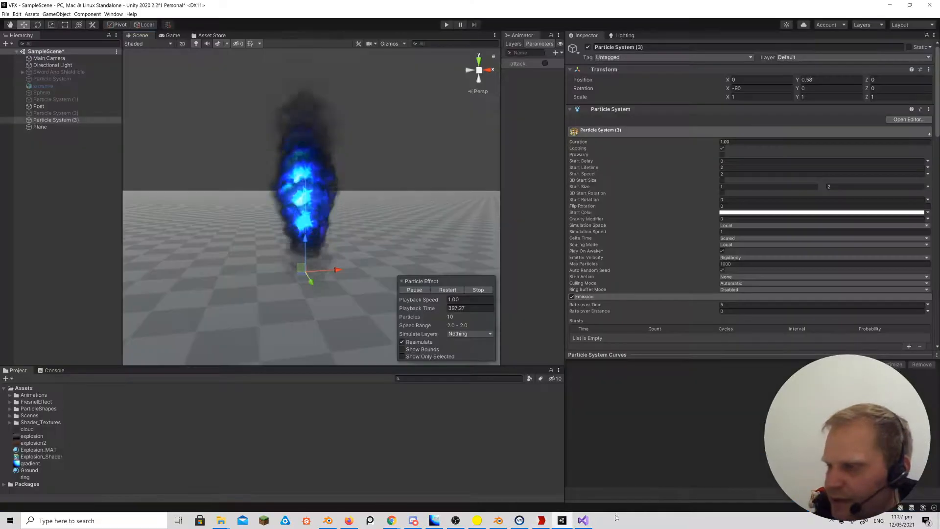
left_click(562, 520)
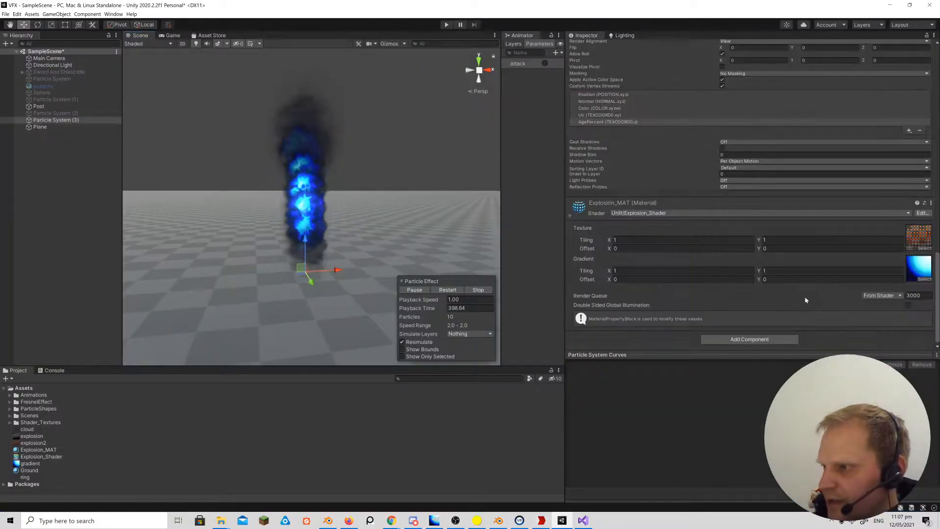
scroll(715, 228, "up", 5)
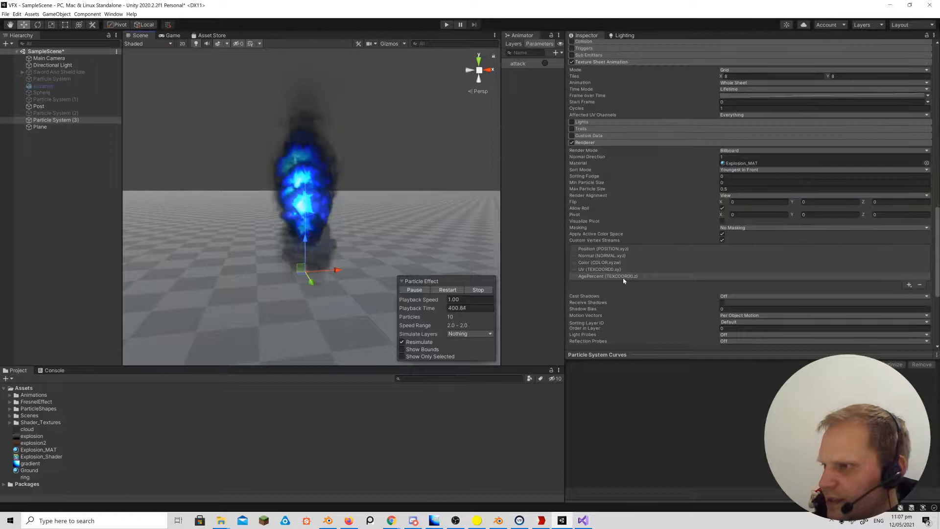
left_click(583, 519)
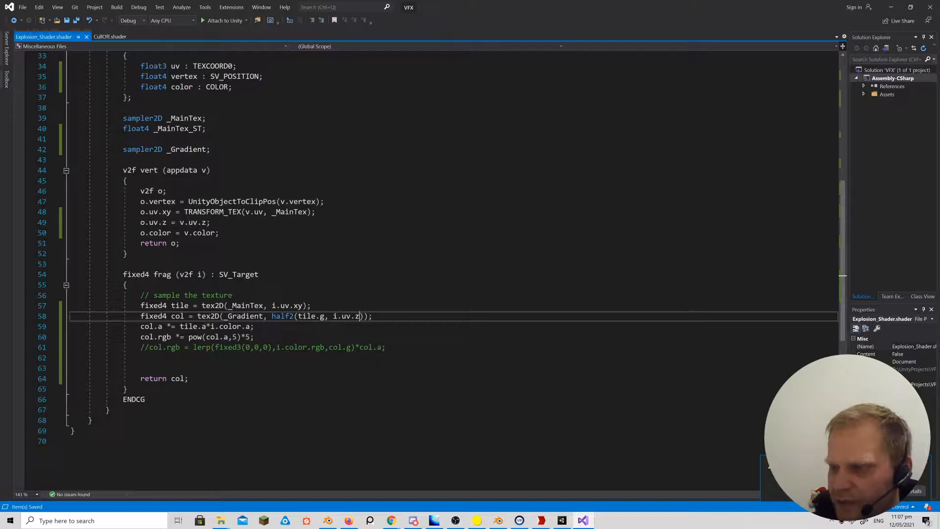
Switch to GIMP and add a new layer above the Background of the gradient image.
left_click(441, 519)
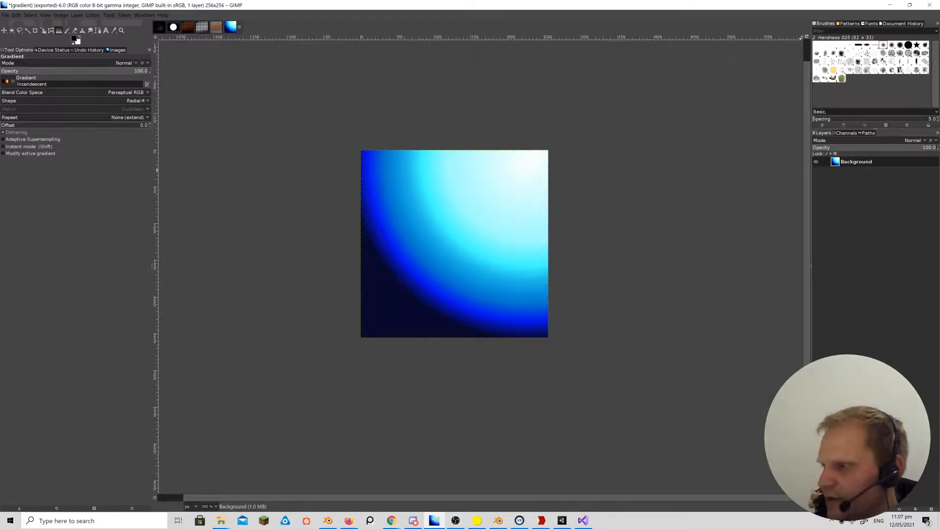
key("ctrl+shift+n")
key("Return")
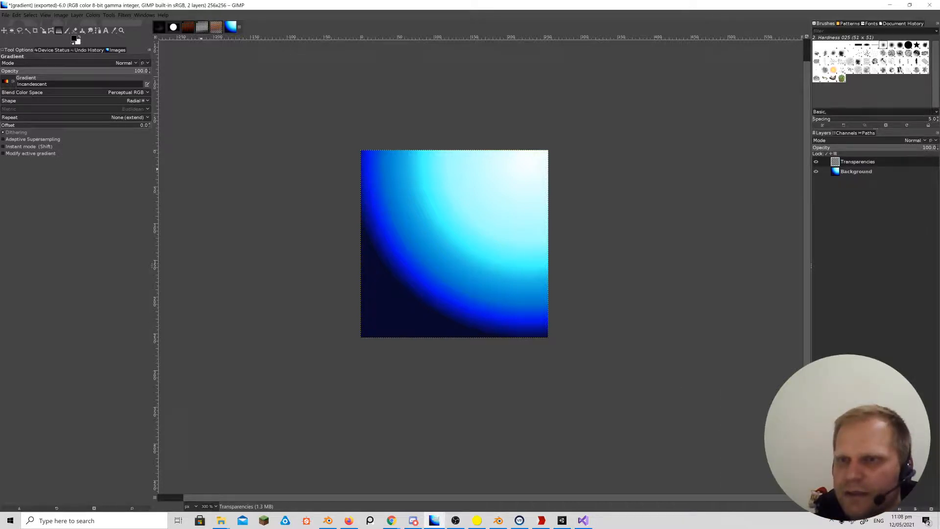
Draw a linear Incandescent gradient about 81 px upward from near the new layer's lower edge and set the layer mode to Overlay.
left_click(130, 101)
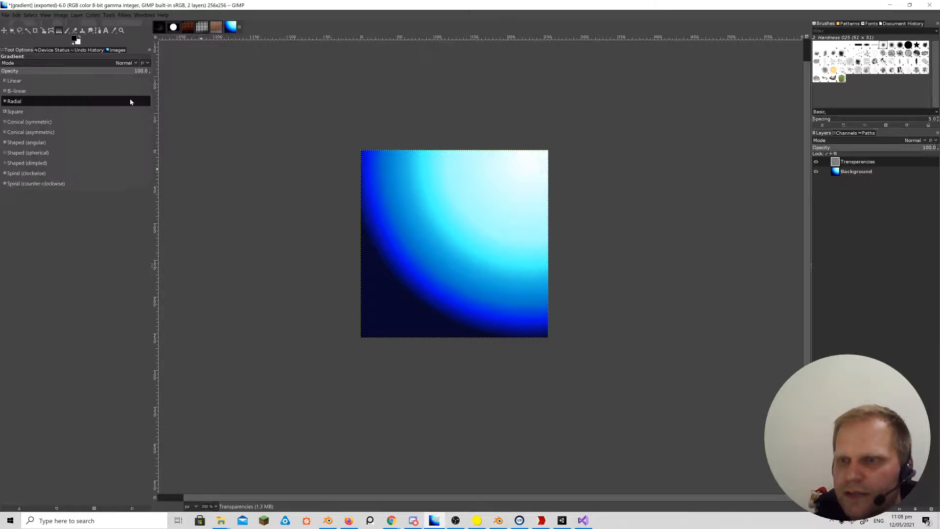
left_click(32, 80)
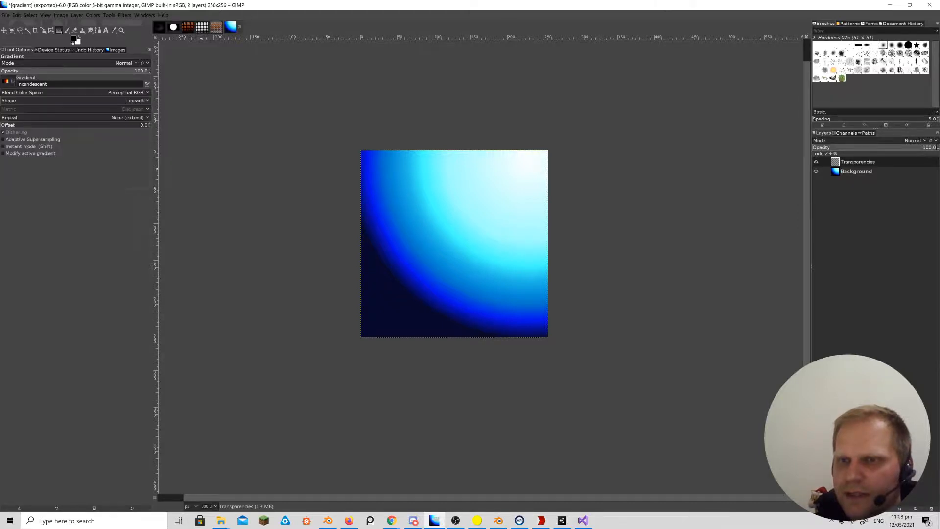
left_click(6, 83)
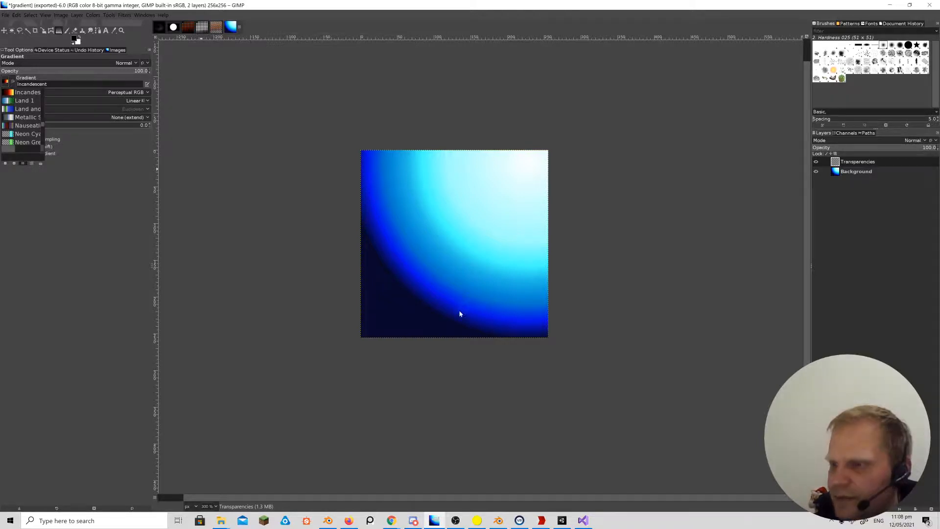
left_click(453, 333)
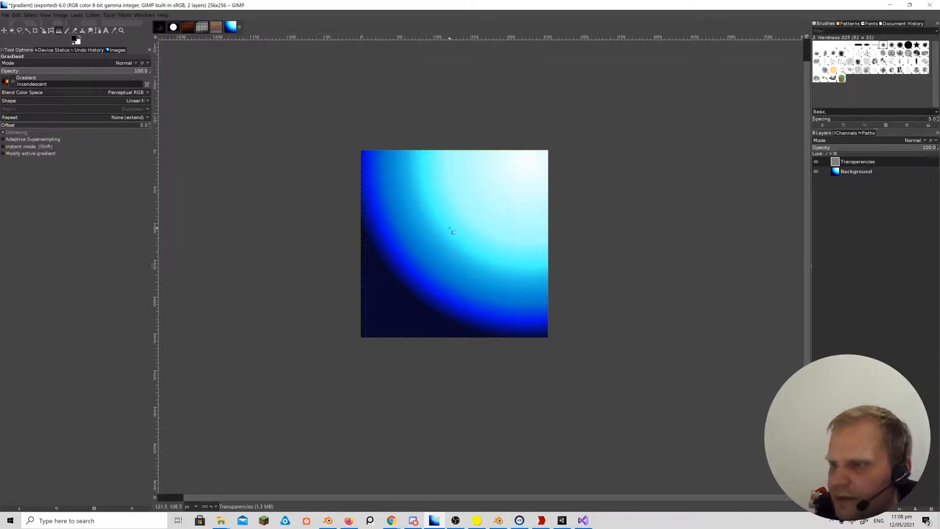
left_click_drag(452, 325, 453, 266)
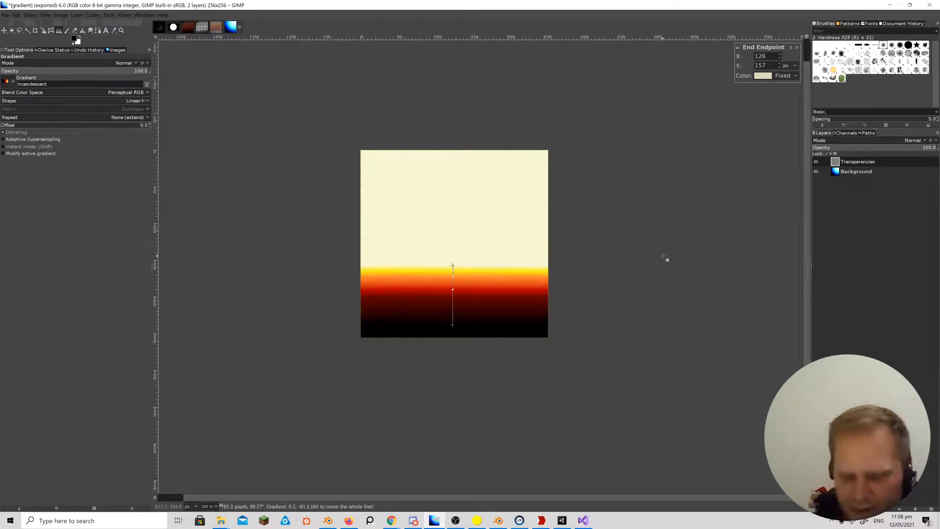
key("Return")
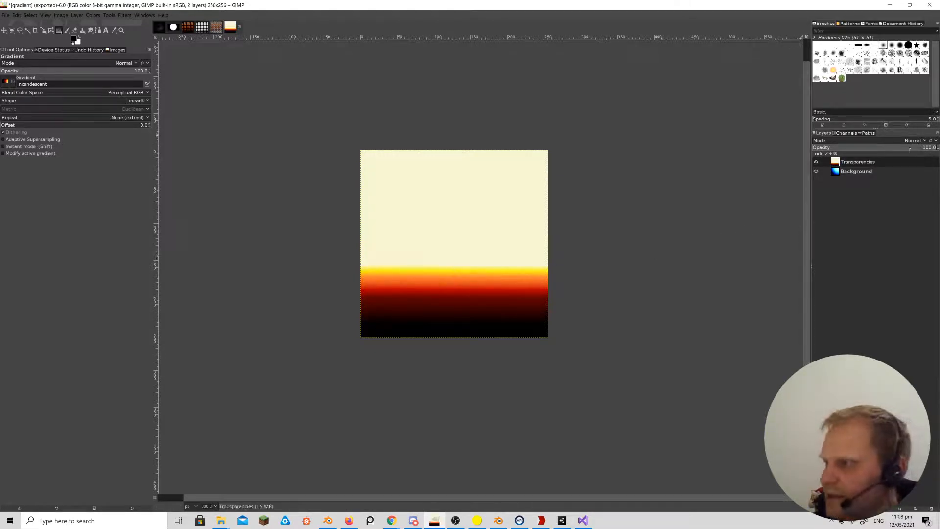
left_click(917, 142)
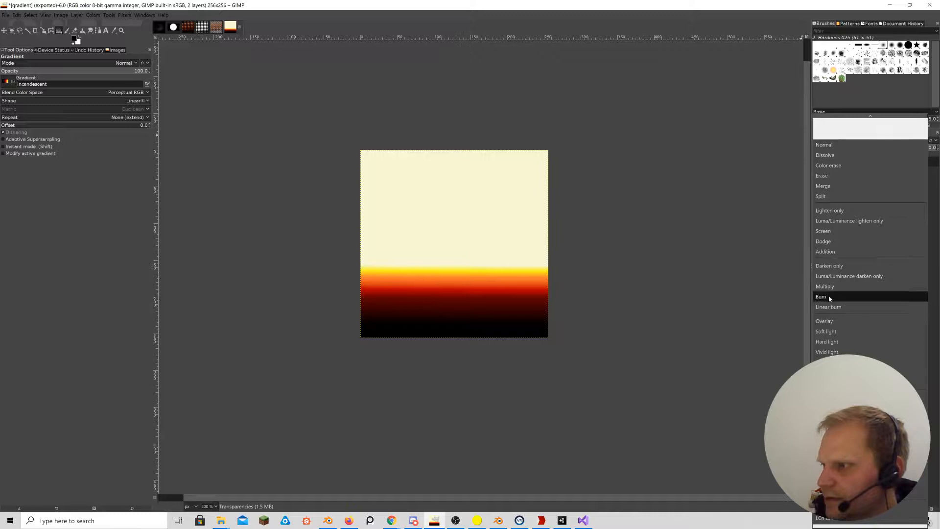
left_click(827, 320)
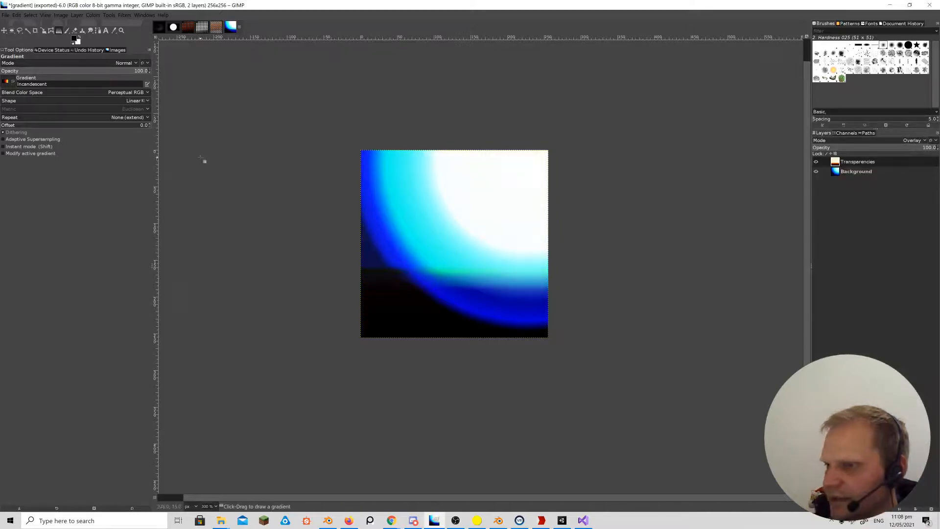
Try the Grain merge and Soft light blend modes on the Transparencies layer.
left_click(909, 142)
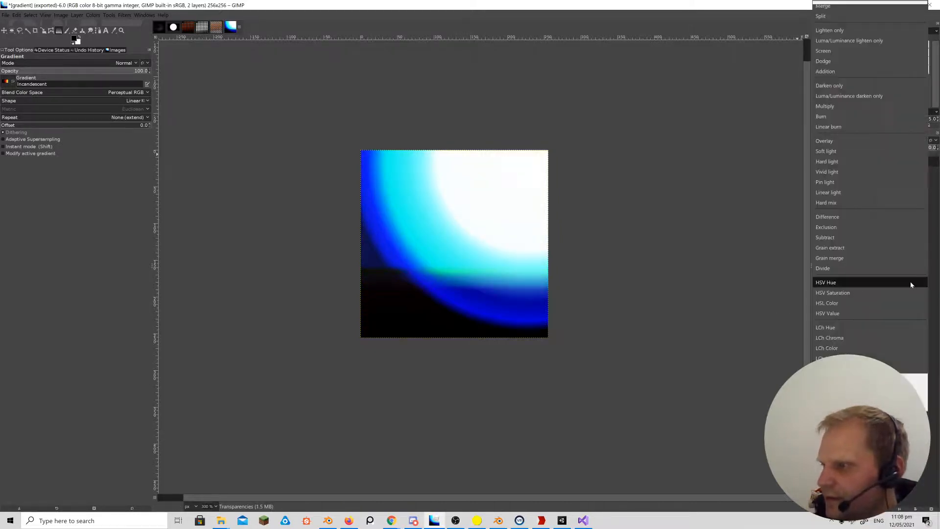
left_click(862, 258)
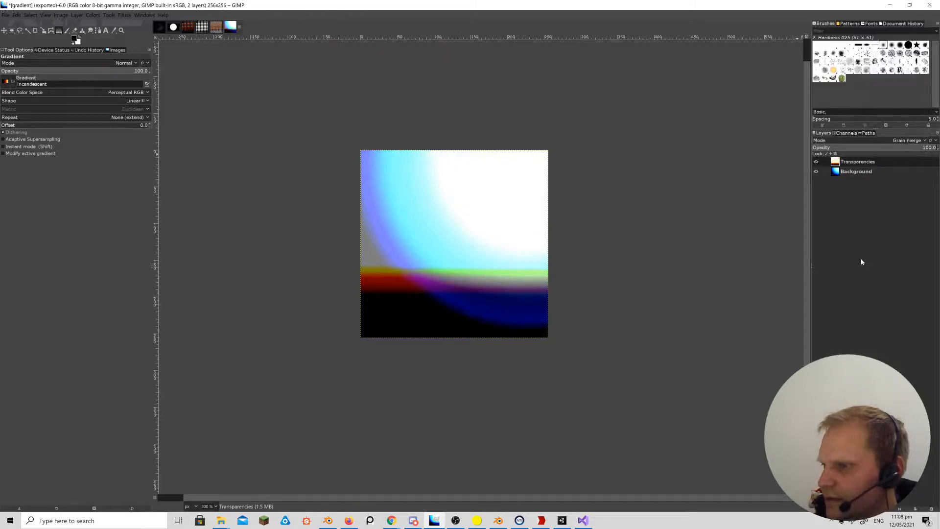
left_click(901, 143)
scroll(847, 90, "up", 3)
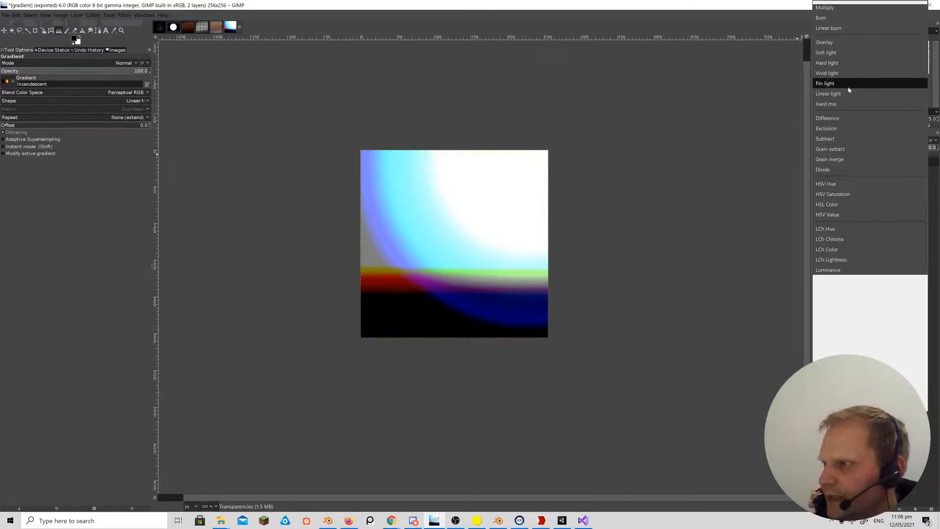
left_click(851, 86)
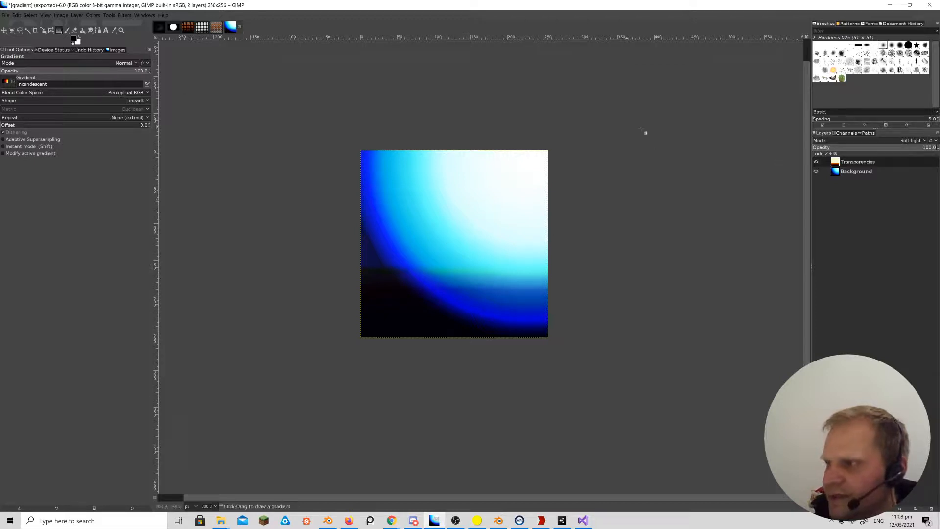
Add a fully black layer mask to the Transparencies layer.
left_click(77, 15)
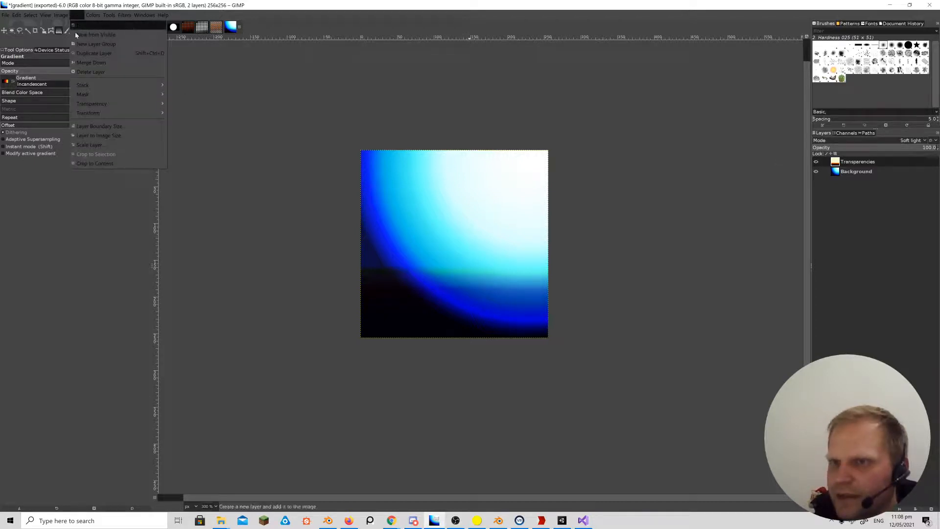
mouse_move(103, 95)
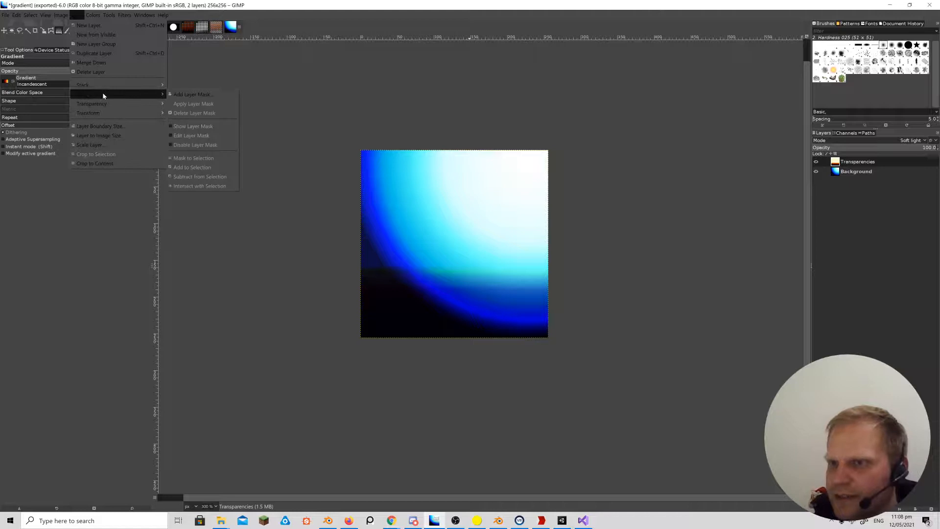
left_click(212, 95)
left_click(482, 317)
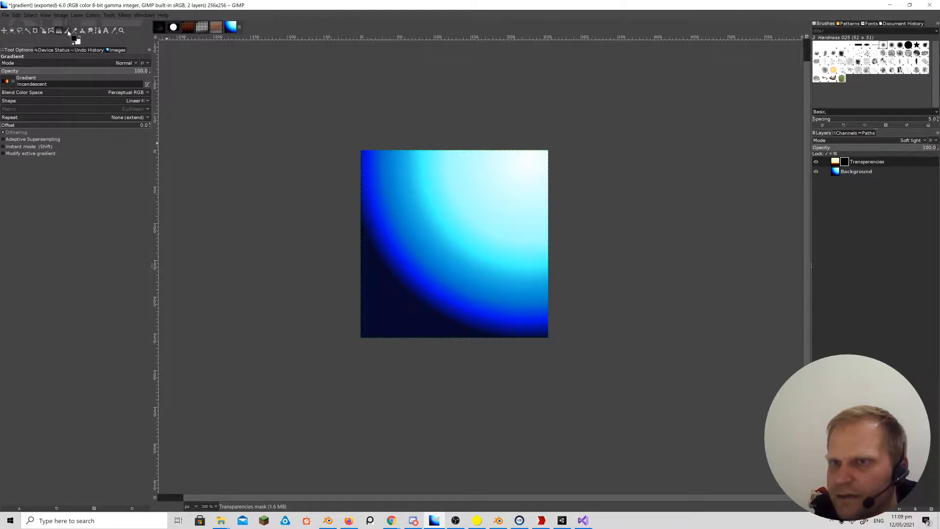
Fill a rectangle of about 426 × 158 px across the mask's lower part with the white background color and set the layer mode to Normal.
left_click(12, 31)
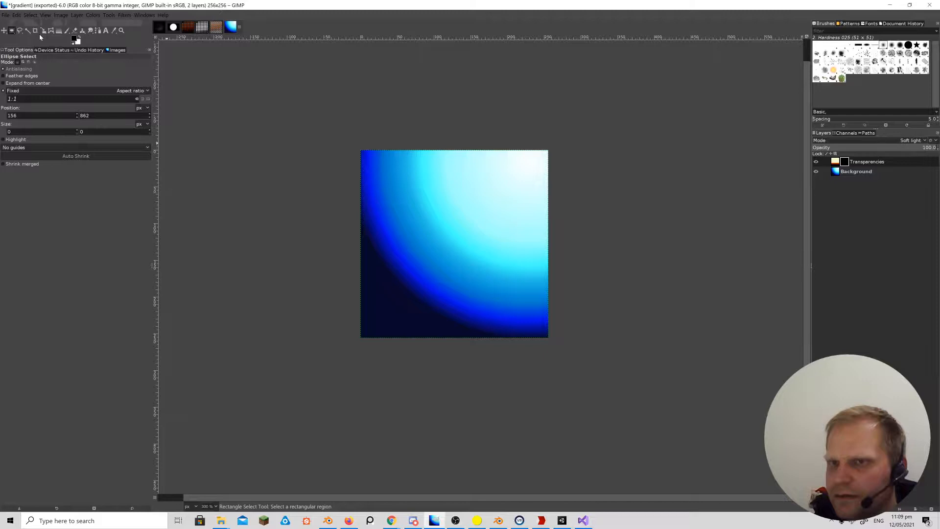
key("r")
left_click_drag(340, 265, 666, 374)
left_click(658, 376)
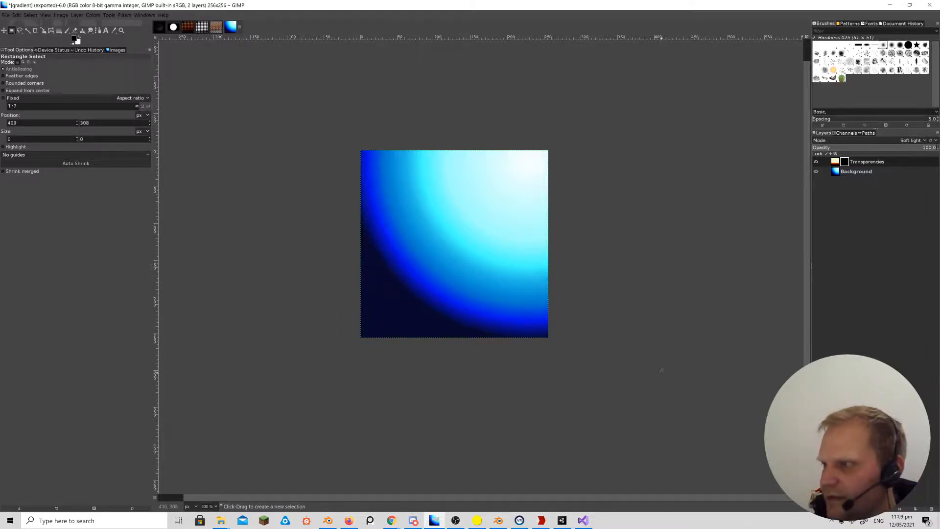
left_click_drag(293, 252, 605, 366)
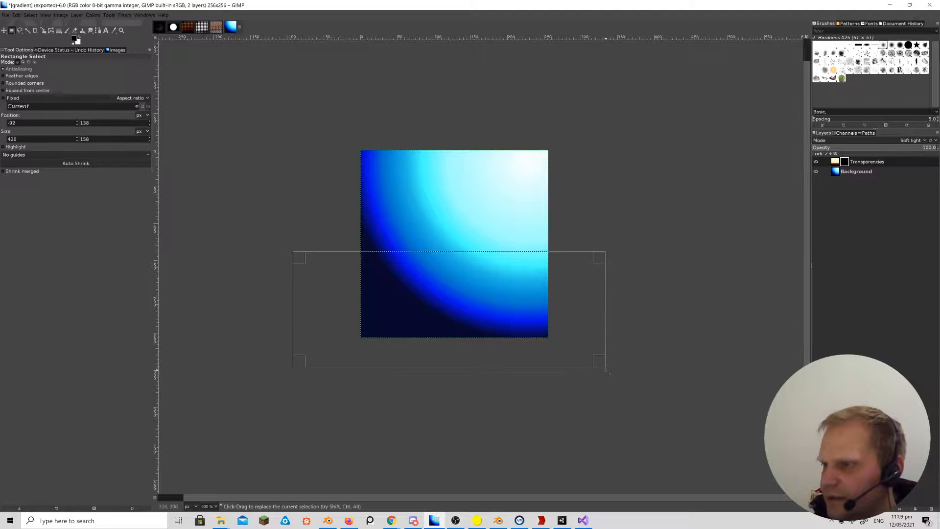
left_click(16, 16)
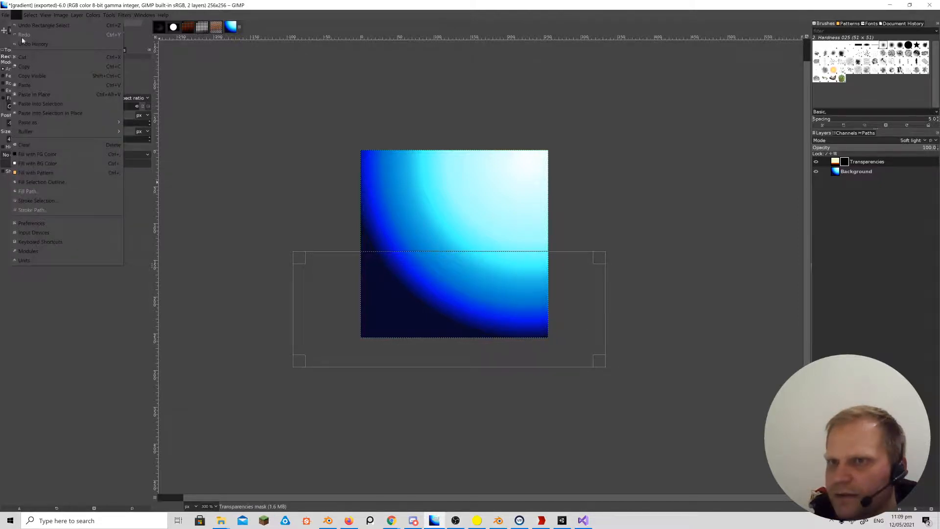
left_click(49, 163)
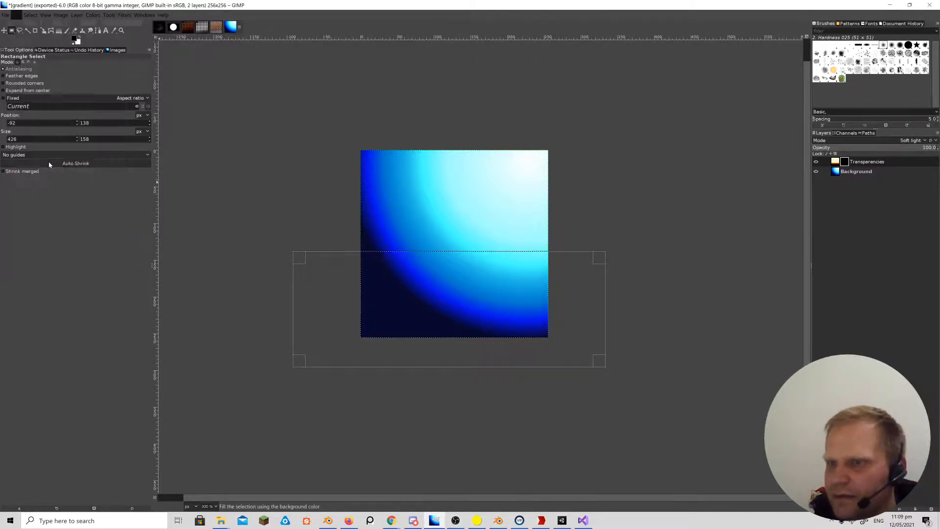
left_click(911, 141)
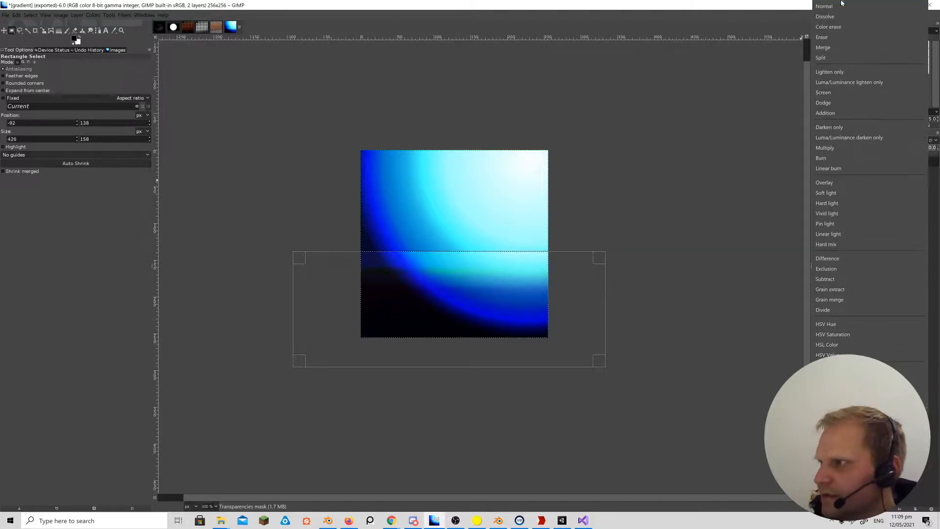
left_click(840, 9)
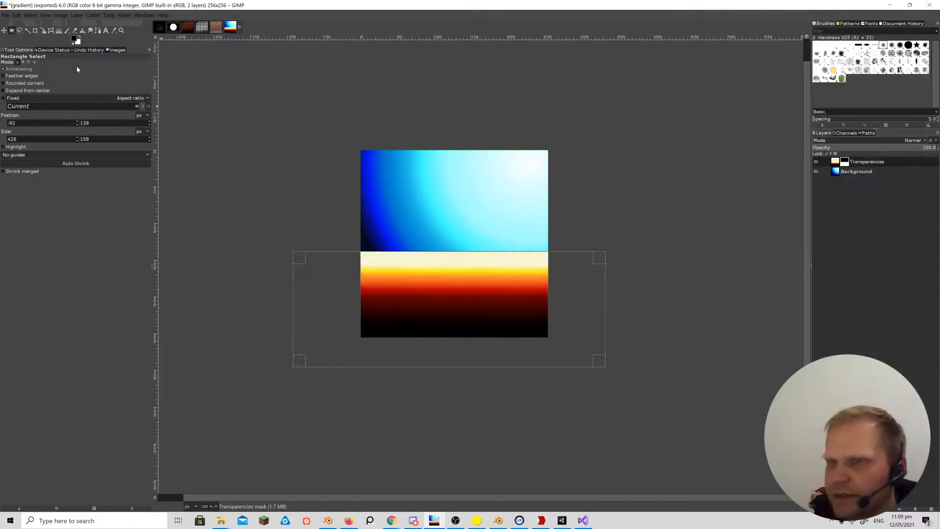
Export the two-part image over gradient.png and switch to Unity to check the explosion colors.
left_click(4, 16)
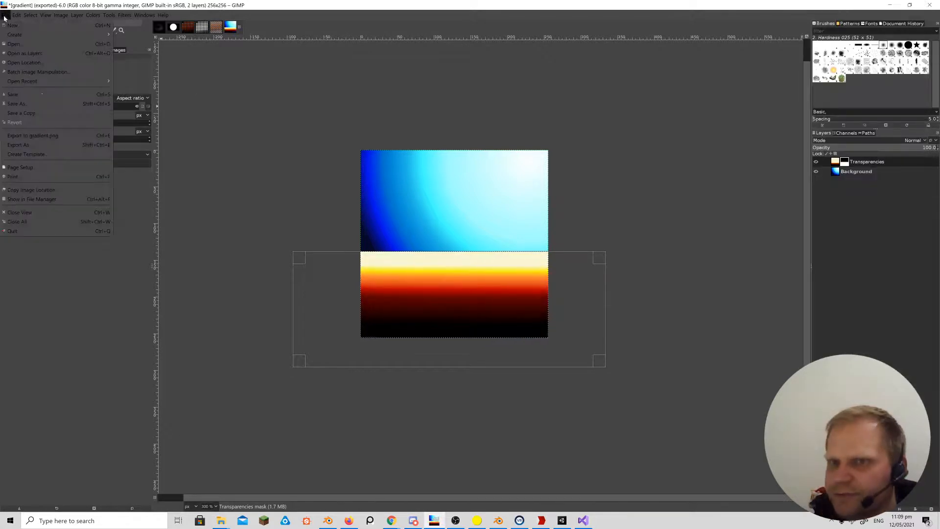
left_click(57, 133)
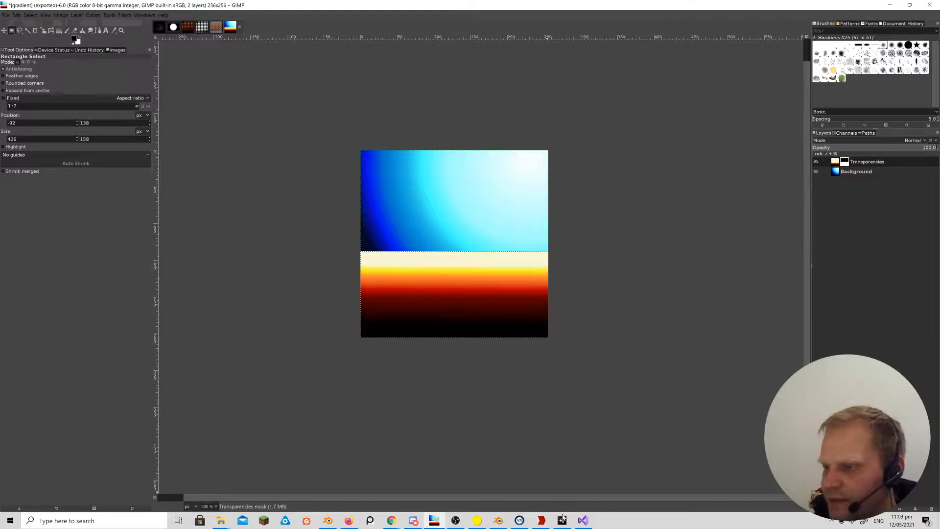
left_click(562, 521)
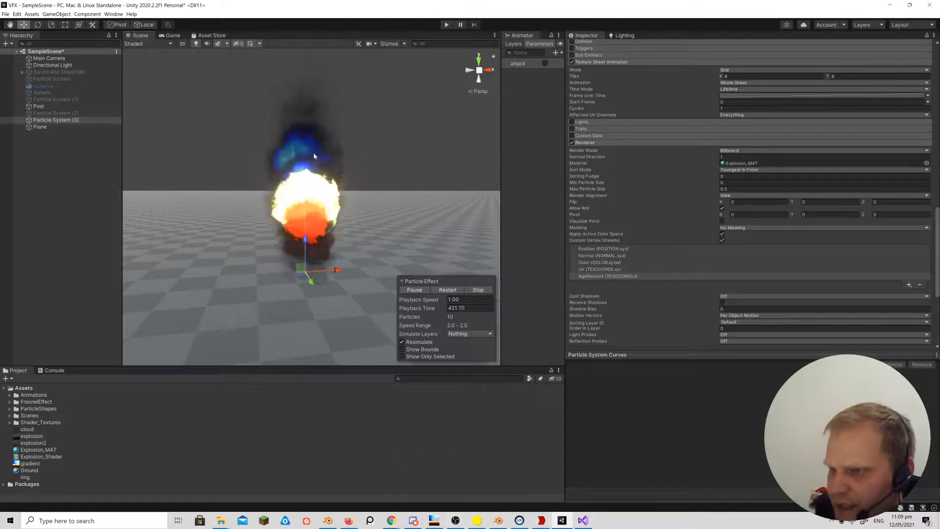
Switch to GIMP, hide the Transparencies layer and flip the entire Background layer vertically.
left_click(437, 521)
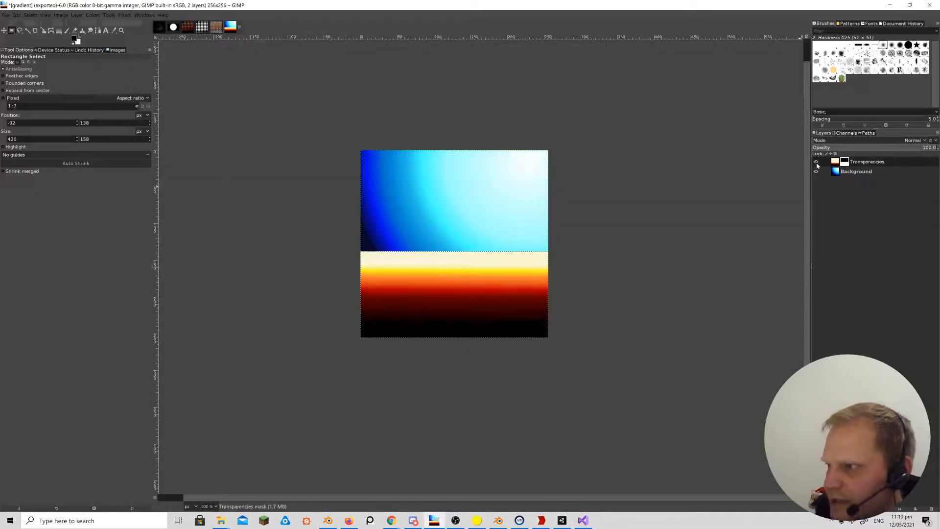
left_click(816, 163)
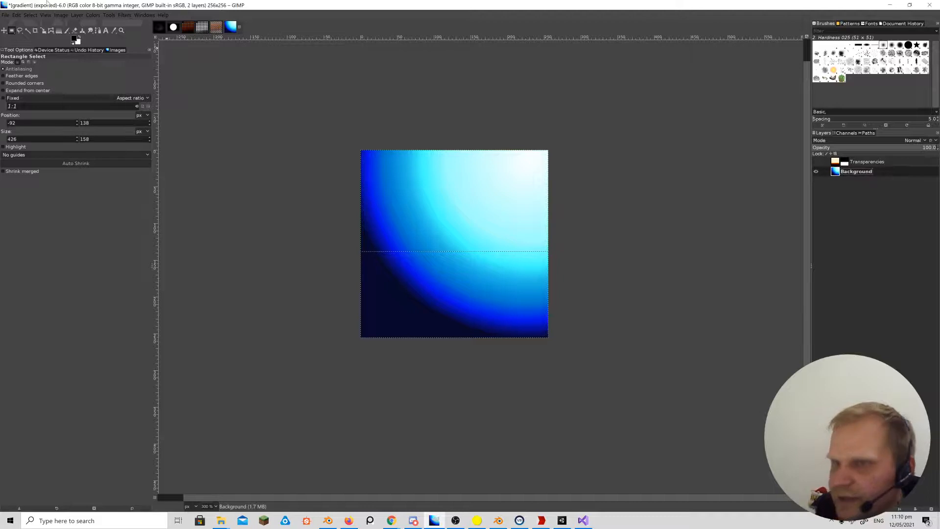
left_click(30, 15)
left_click(33, 22)
left_click(109, 16)
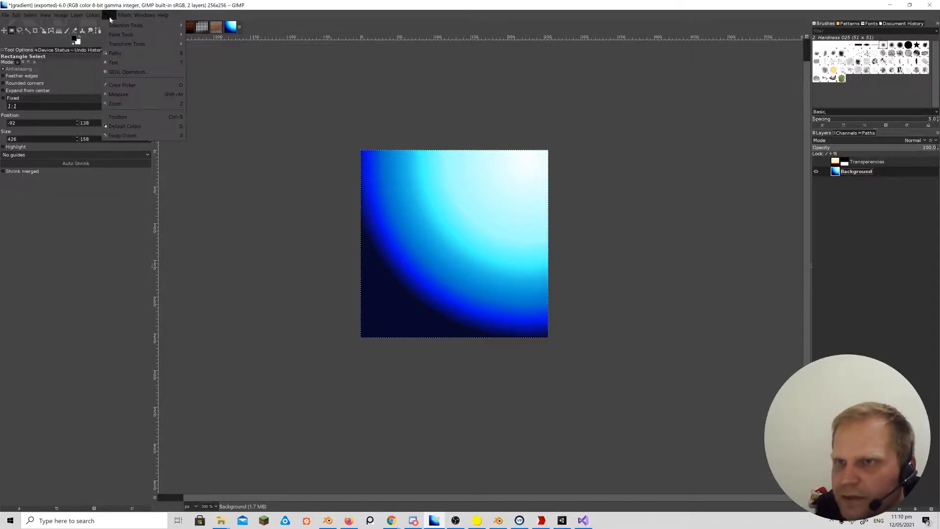
left_click(77, 15)
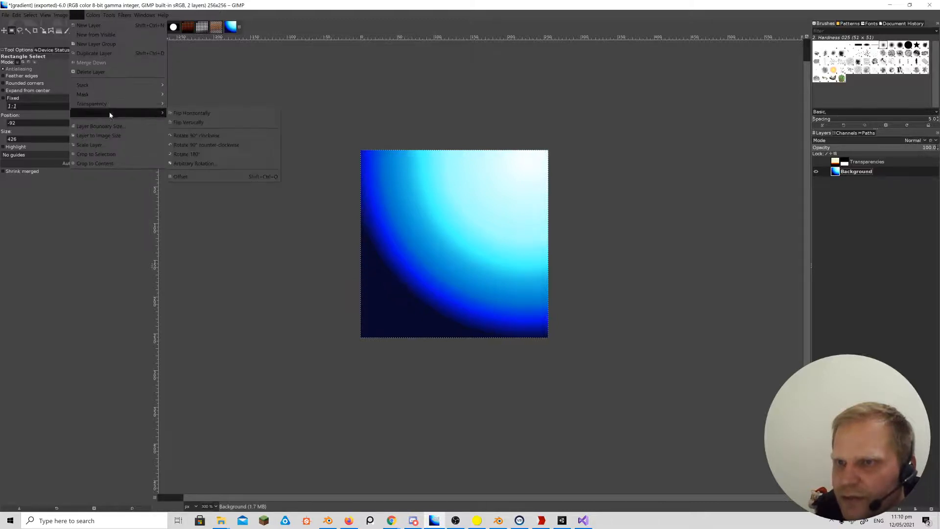
left_click(197, 122)
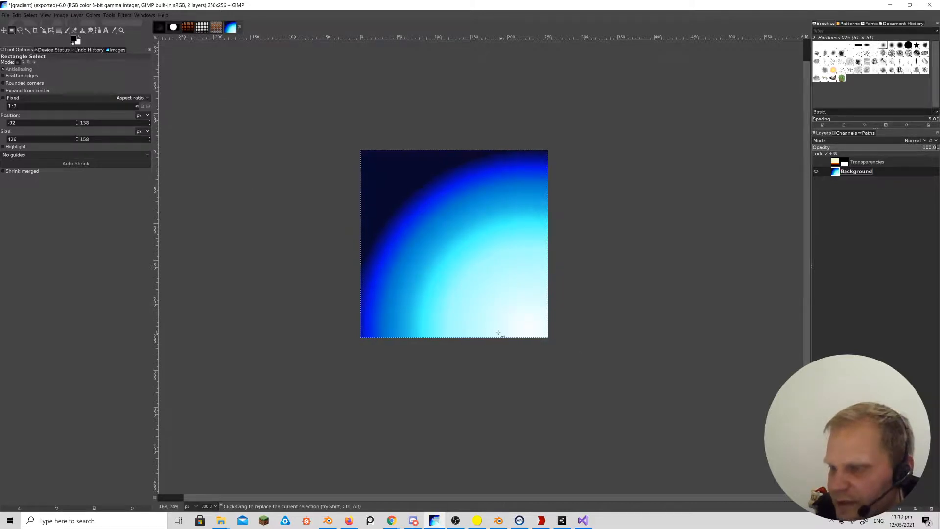
Export the flipped gradient over gradient.png and switch to Unity to view the explosion.
left_click(5, 15)
left_click(42, 137)
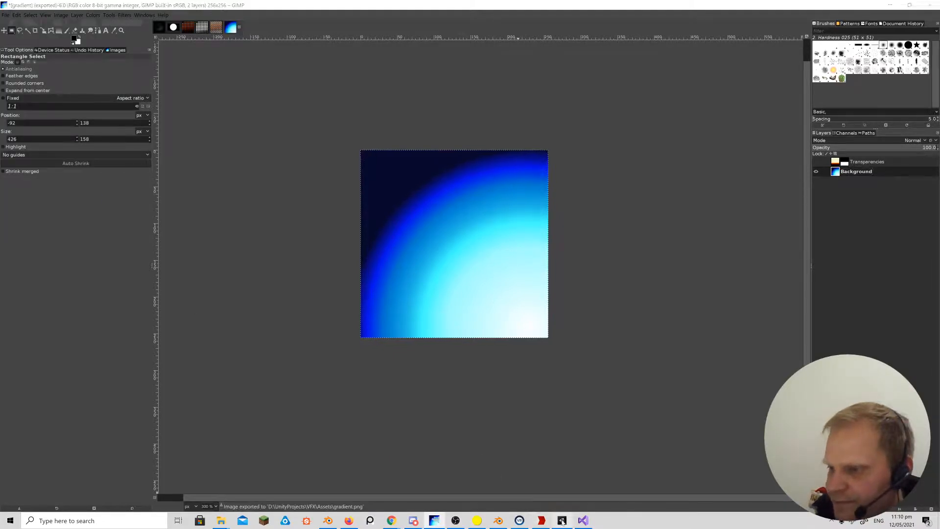
left_click(562, 521)
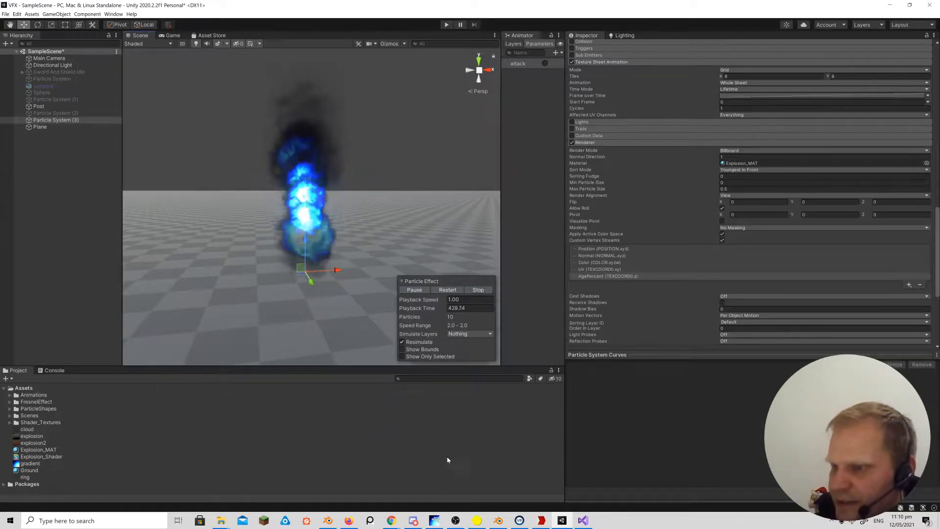
Switch to GIMP and darken the Background layer with a smooth Value curve through input 179, output 89.
left_click(434, 520)
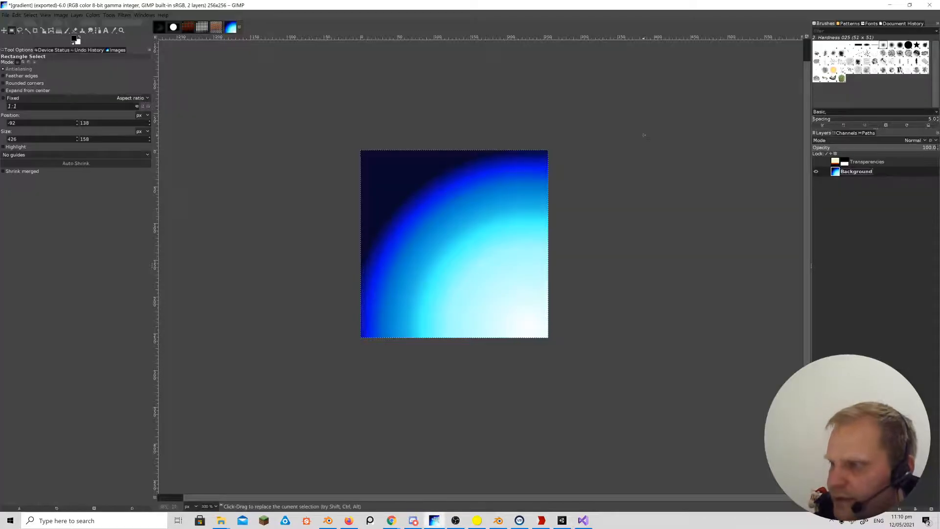
left_click(94, 15)
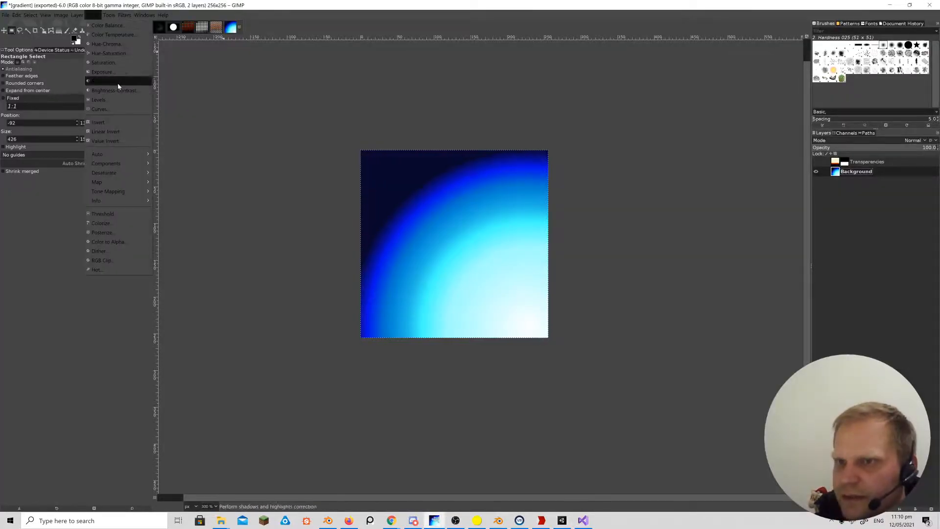
left_click(116, 110)
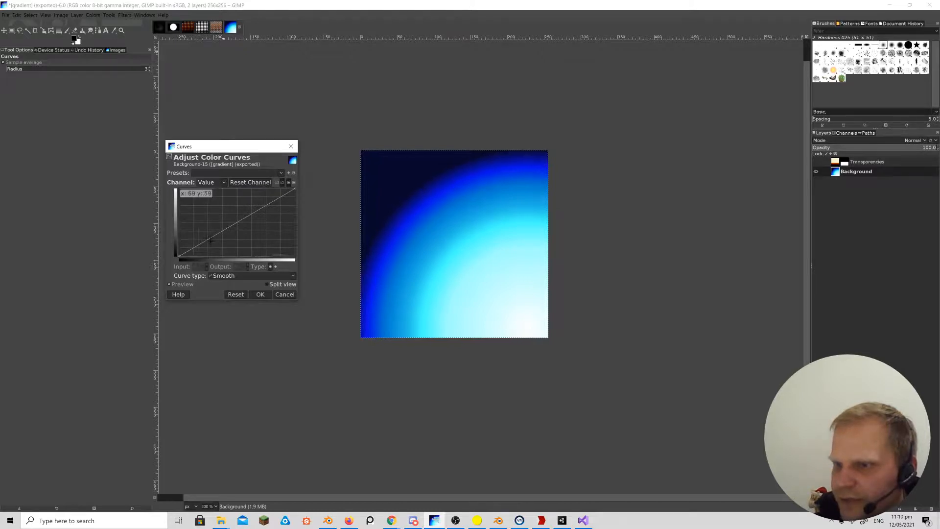
left_click_drag(213, 236, 262, 233)
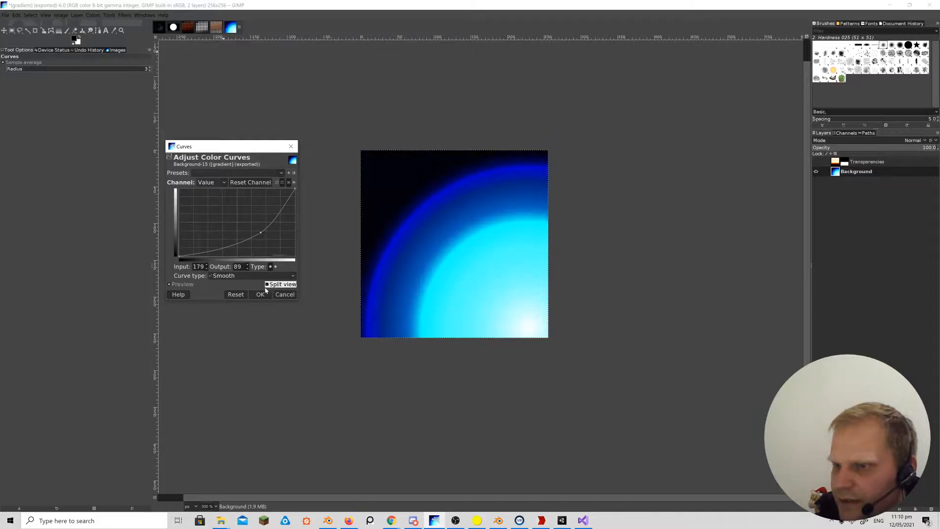
left_click(263, 296)
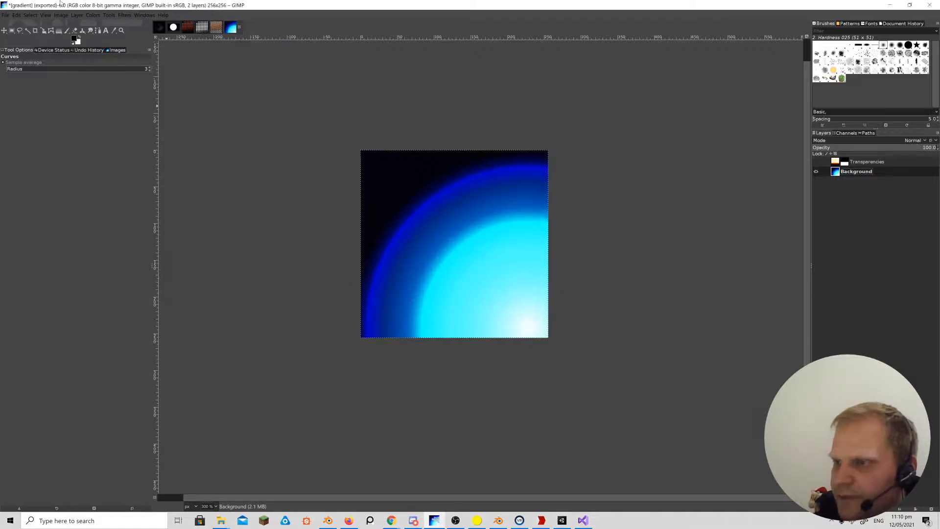
Export the darkened gradient over gradient.png and examine the resulting explosion in Unity.
left_click(5, 15)
left_click(58, 136)
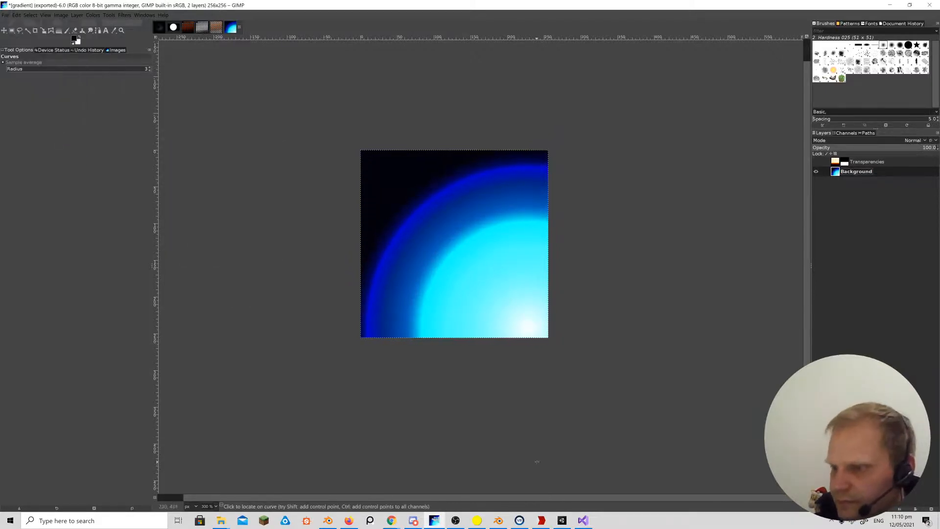
left_click(562, 520)
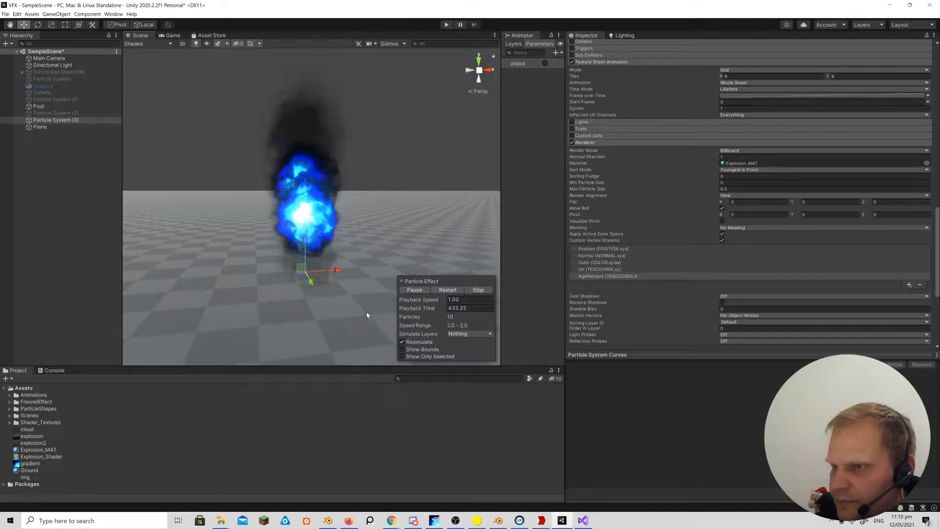
Switch to GIMP and draw a radial Neon Green gradient on the Background layer from its lower-right corner to about X 98, Y 126.
left_click(434, 520)
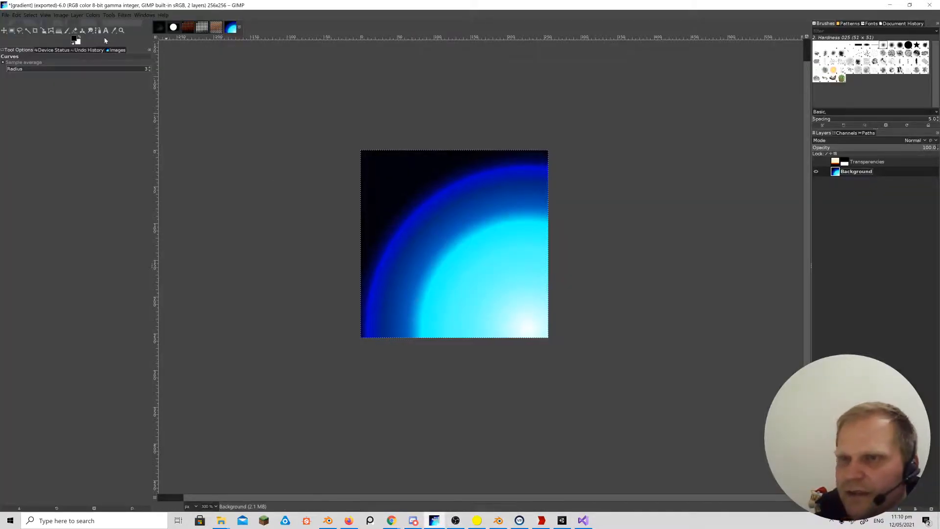
left_click(59, 31)
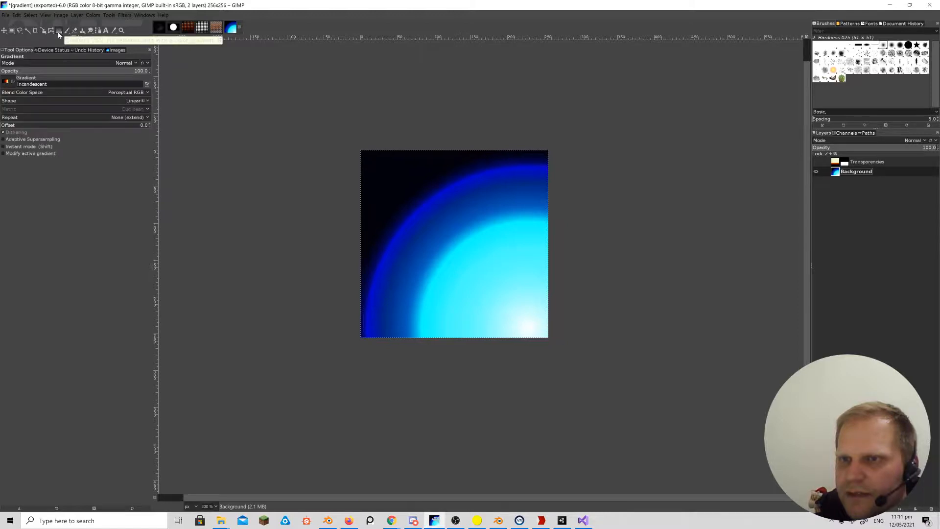
left_click(126, 64)
left_click(209, 92)
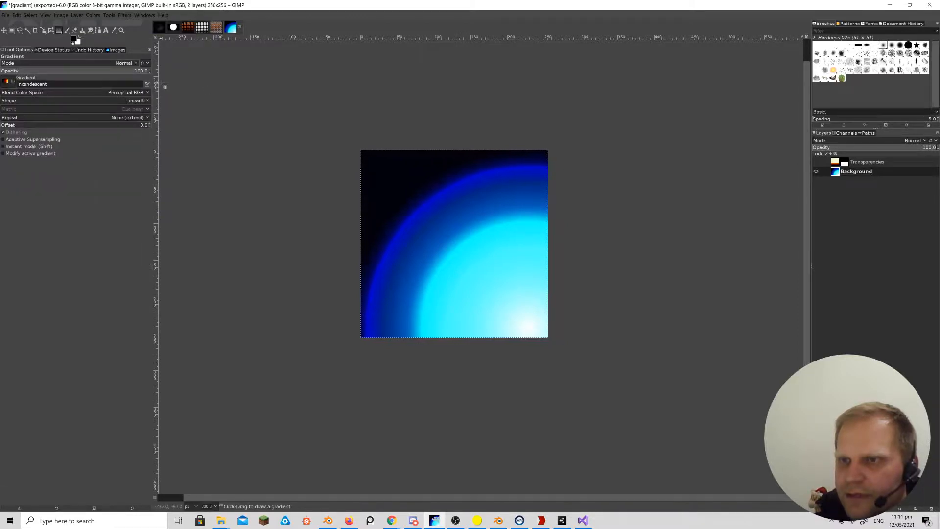
left_click(133, 100)
left_click(41, 122)
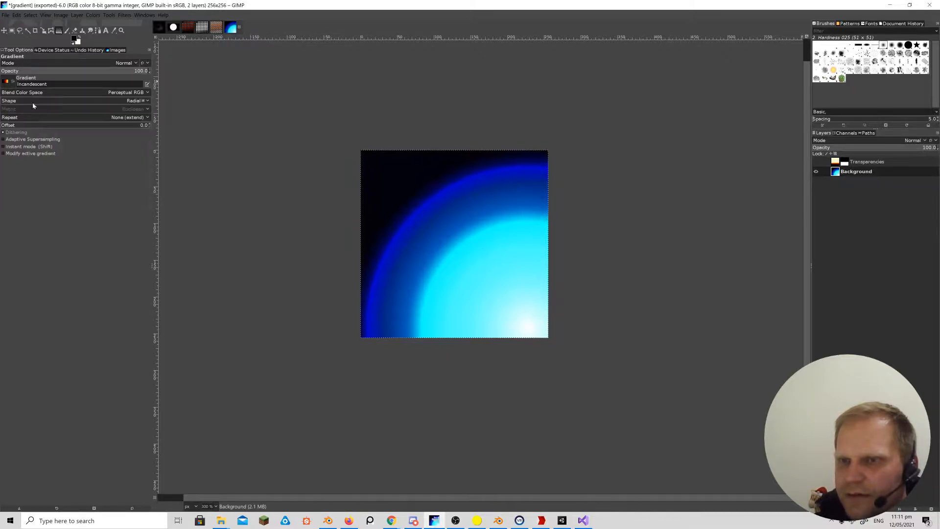
left_click(6, 82)
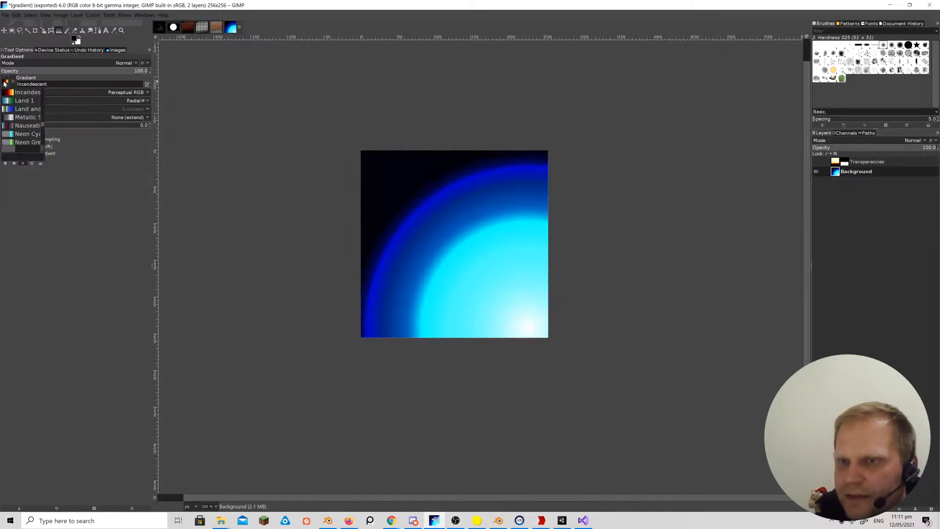
left_click(11, 143)
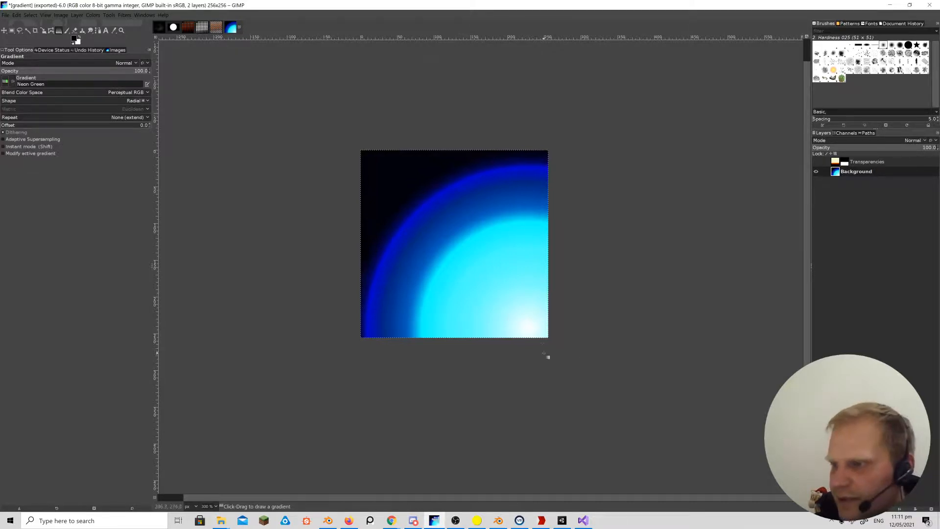
left_click_drag(482, 293, 432, 242)
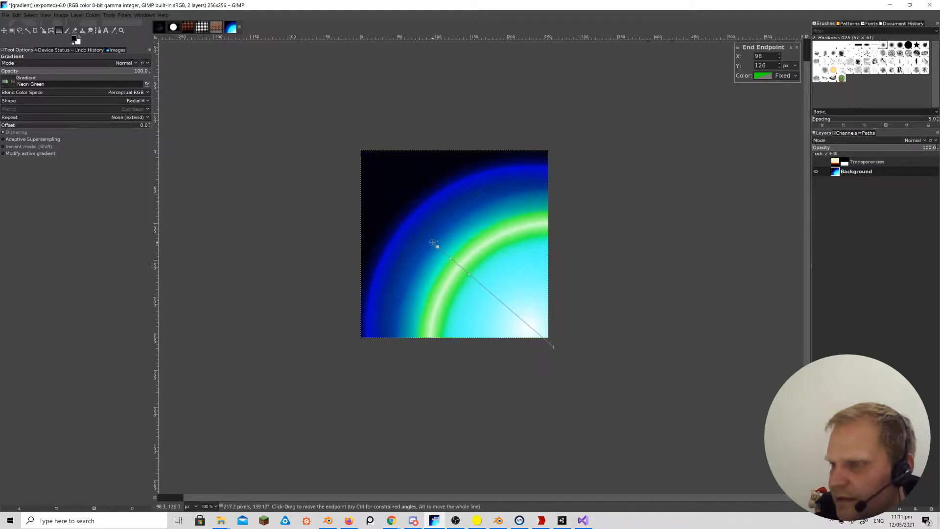
key("Return")
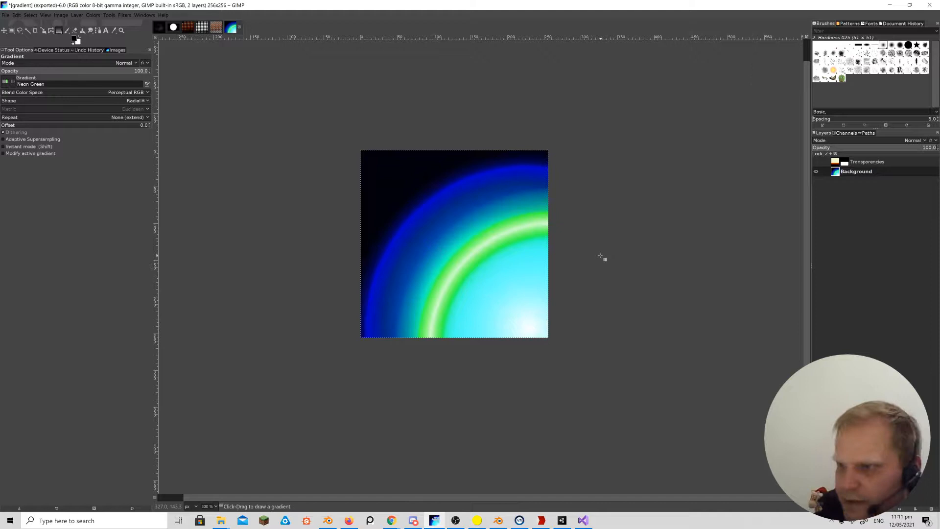
Export the green-ringed gradient over gradient.png and view the explosion up close in Unity.
left_click(5, 15)
left_click(34, 136)
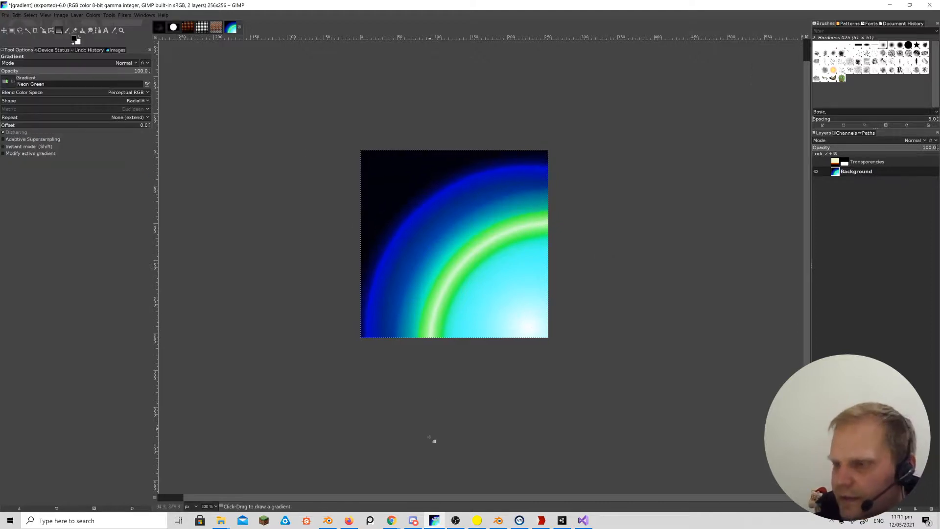
left_click(561, 521)
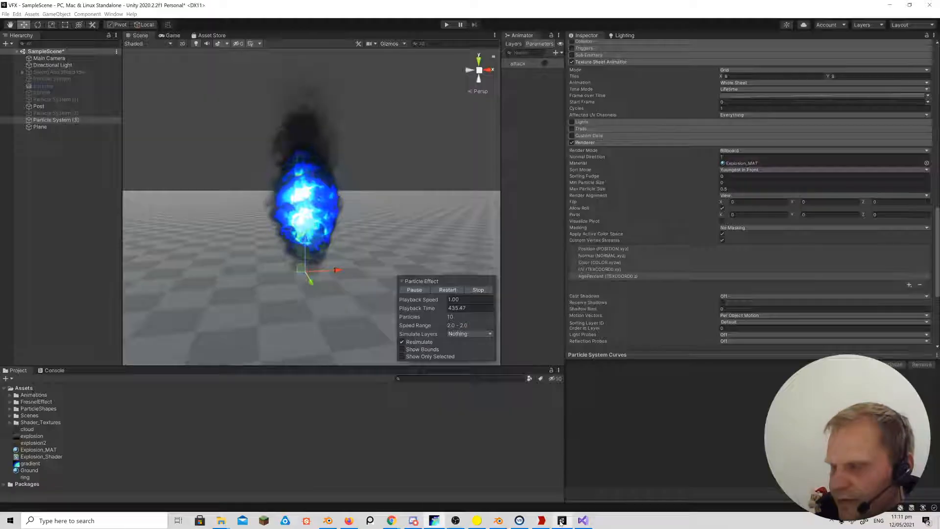
right_click_drag(331, 254, 399, 237)
key("f")
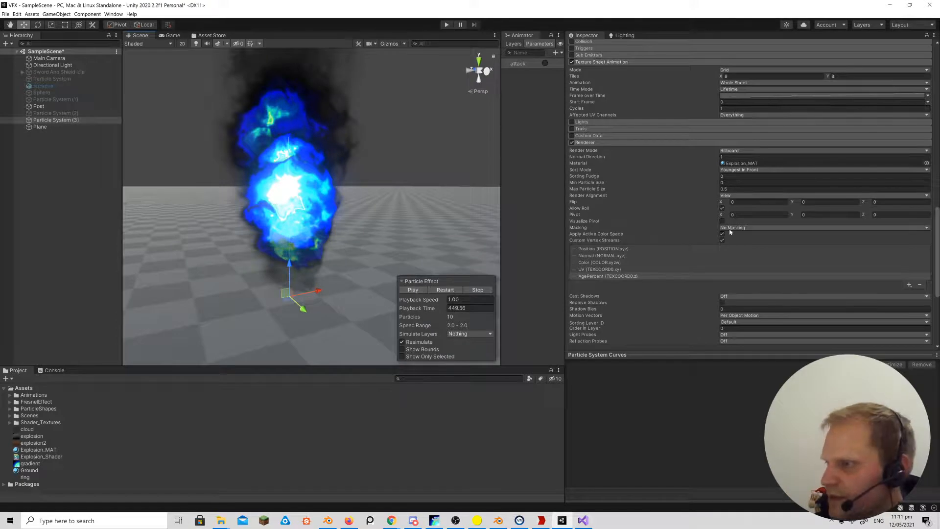
Set the particle system's emission Rate over Time to 1 and replay the effect to examine individual particles.
scroll(739, 188, "up", 8)
scroll(739, 188, "down", 3)
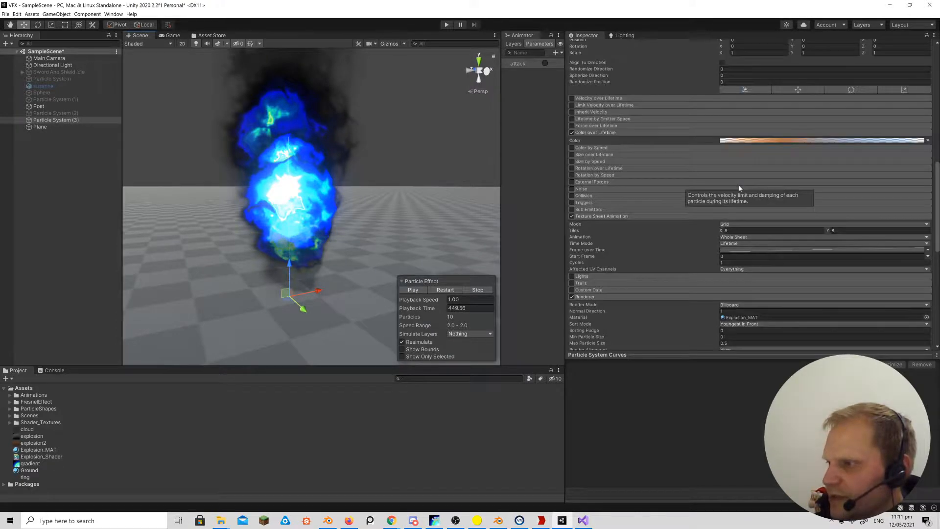
scroll(739, 193, "up", 3)
scroll(740, 193, "down", 3)
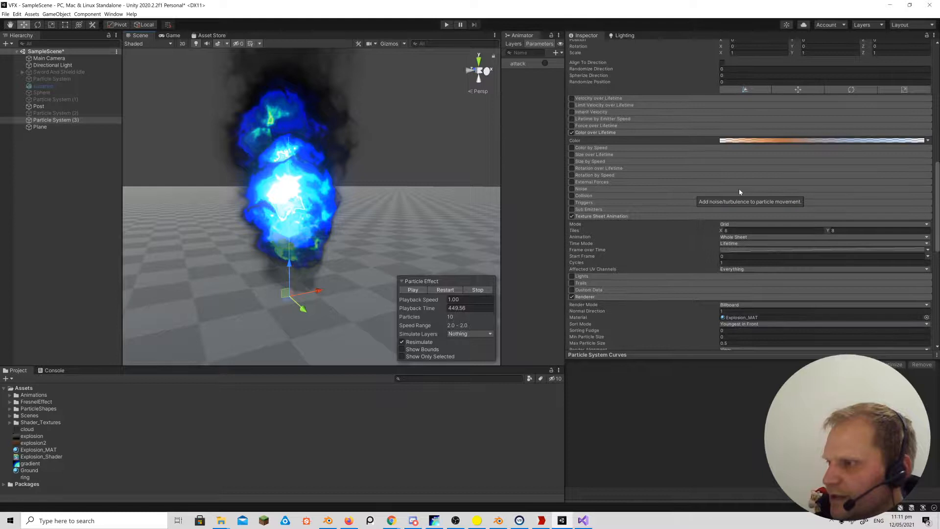
scroll(714, 166, "up", 6)
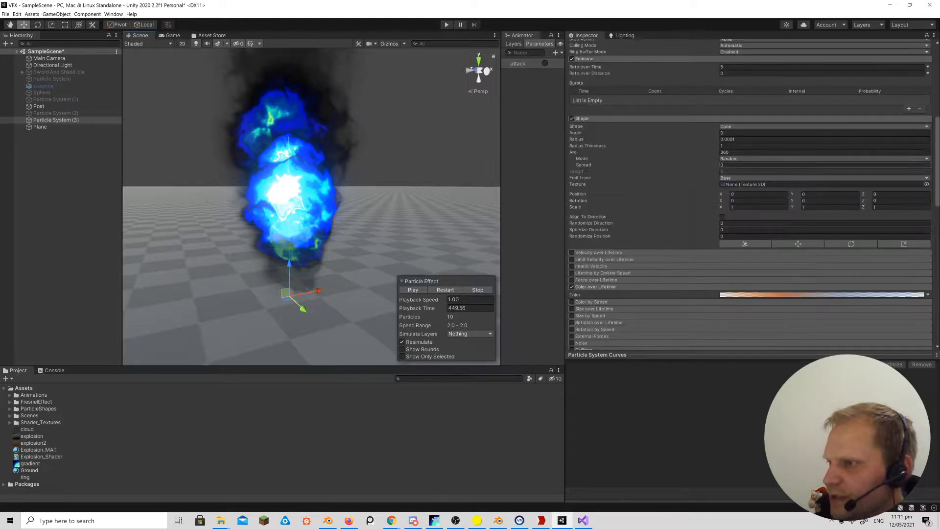
left_click_drag(726, 67, 708, 69)
type("1")
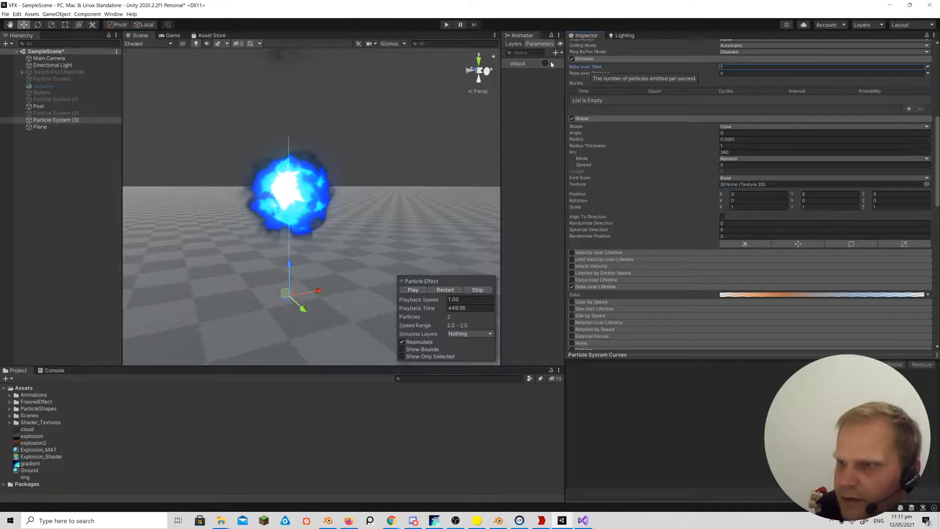
left_click(446, 291)
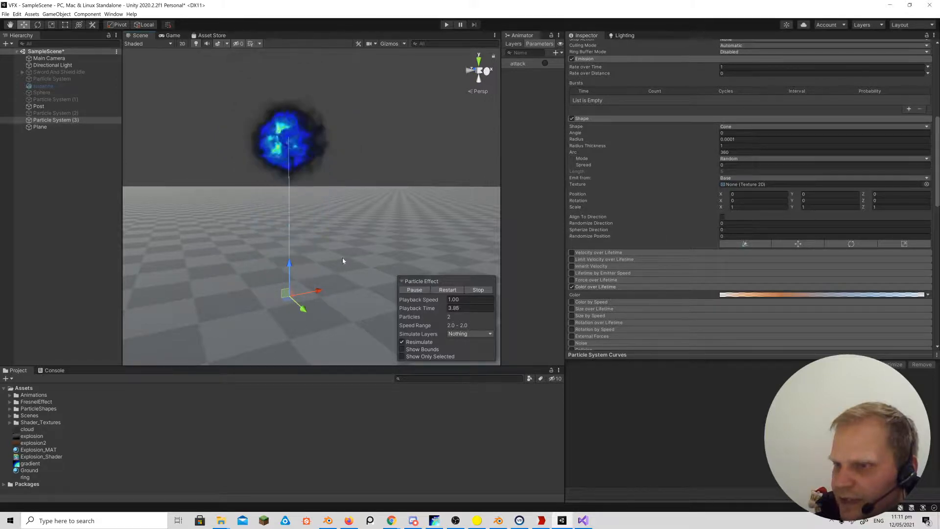
left_click(421, 293)
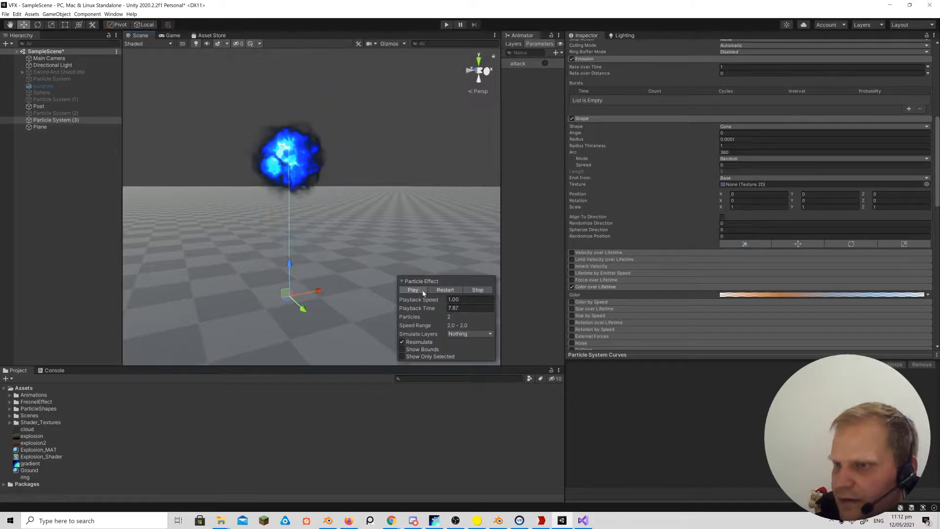
left_click(424, 292)
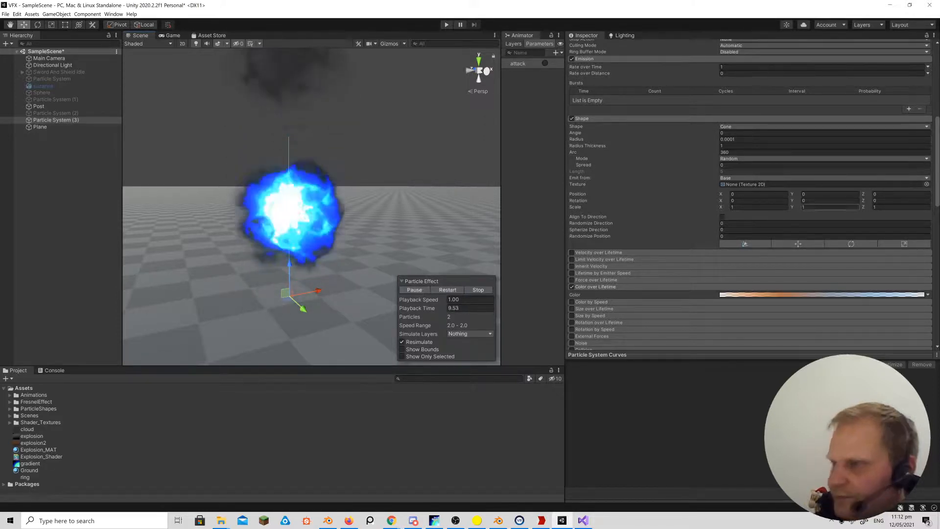
In the Color over Lifetime gradient, move the opaque alpha key to 4.7% and add an alpha 255 key at 86.2%, then view the effect.
scroll(788, 185, "down", 10)
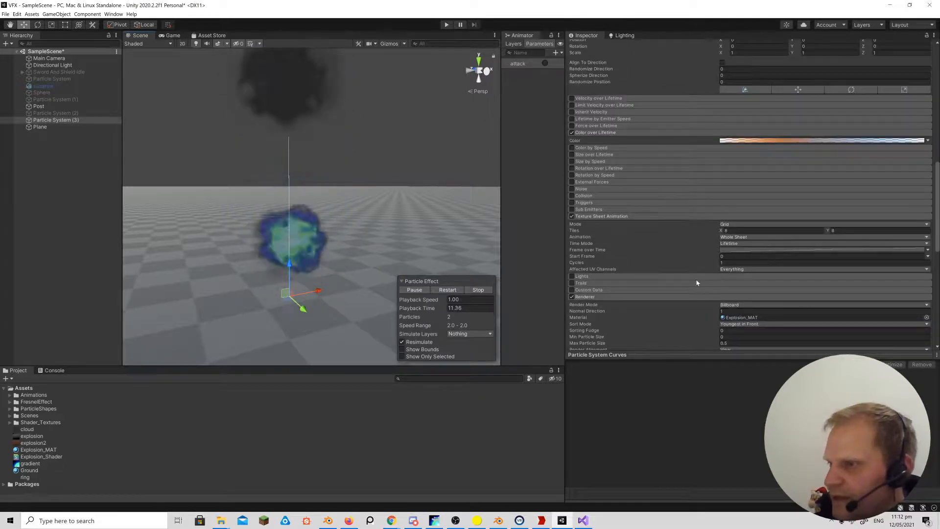
scroll(696, 283, "down", 3)
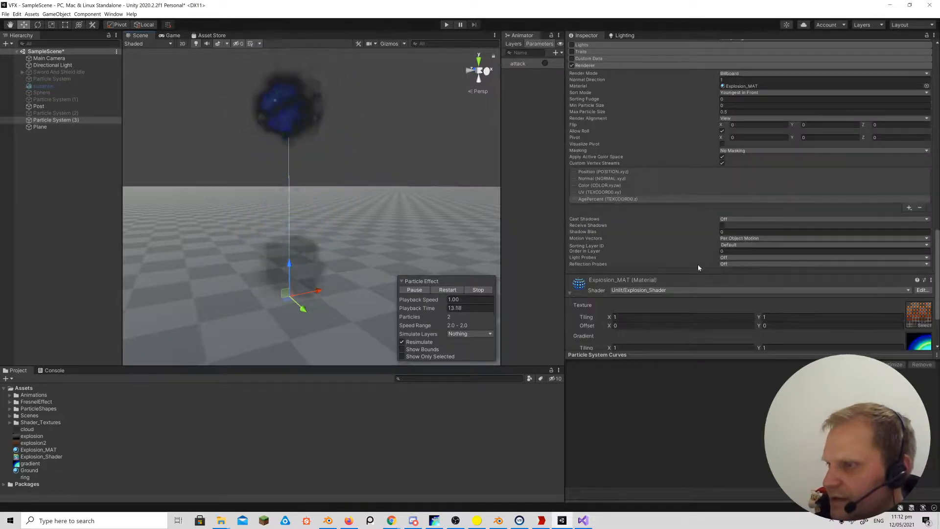
scroll(702, 269, "up", 5)
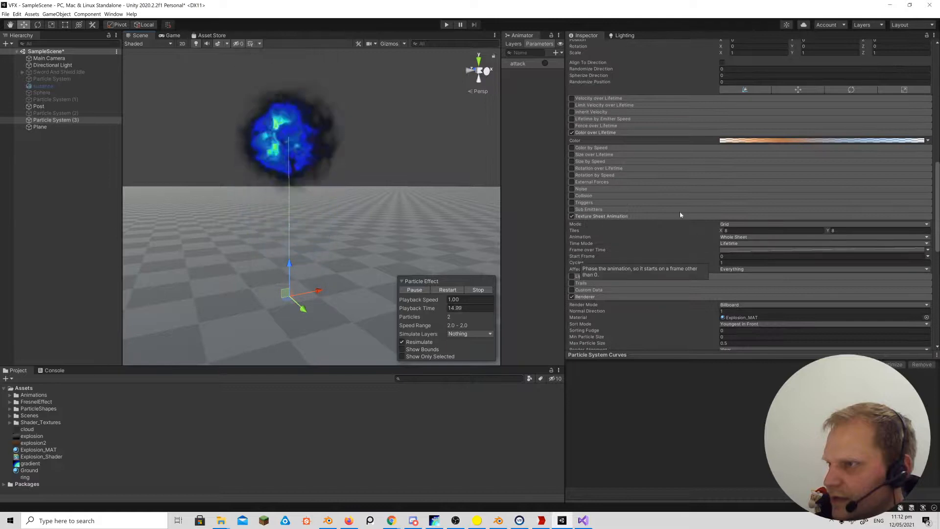
left_click(768, 140)
left_click_drag(555, 130, 519, 134)
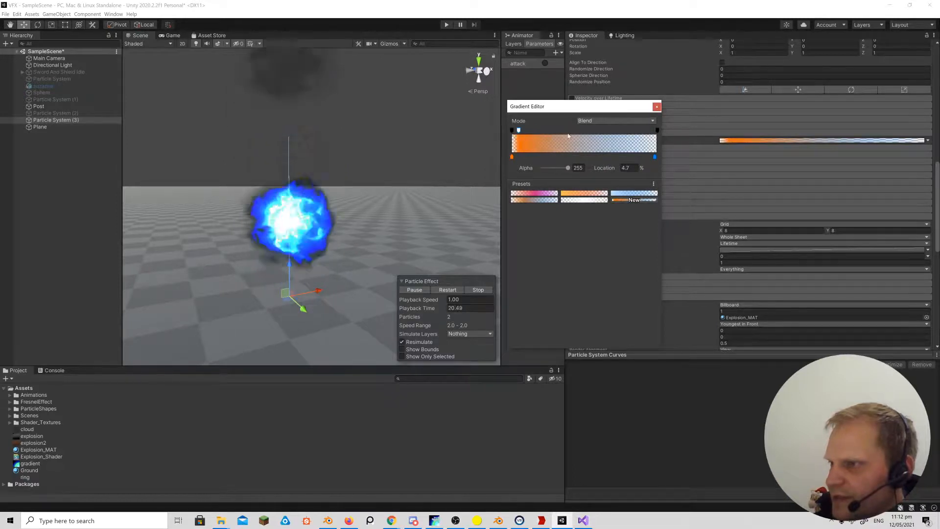
left_click(637, 131)
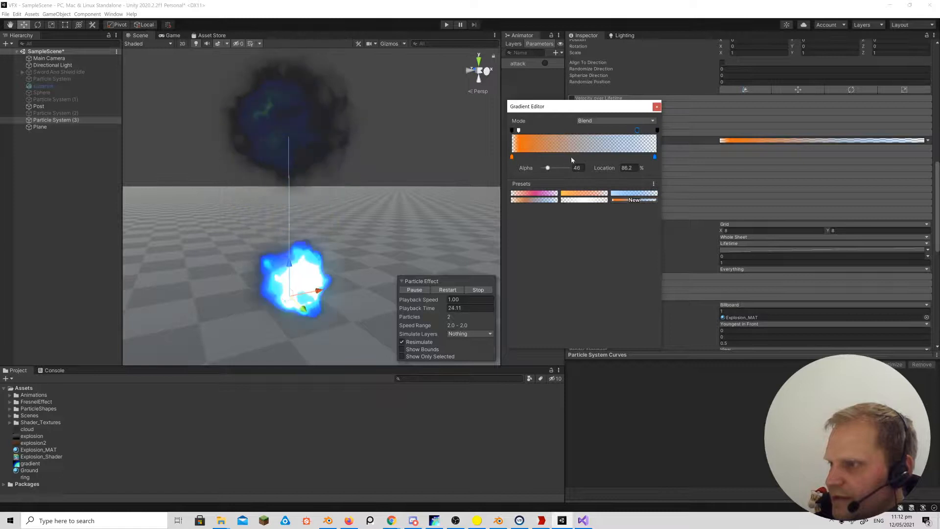
left_click_drag(548, 167, 568, 168)
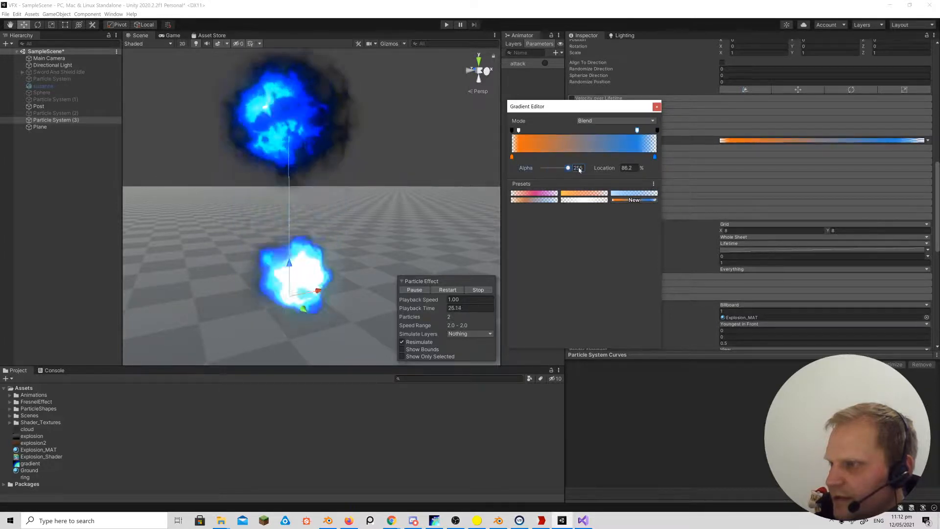
left_click(383, 174)
scroll(406, 159, "down", 5)
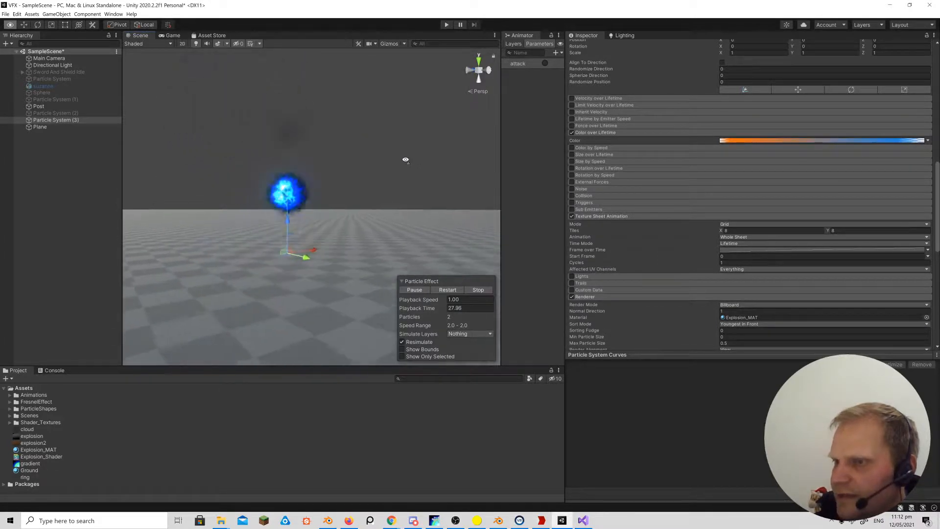
key("w")
mouse_move(364, 196)
right_mouse_down()
mouse_move(349, 202)
mouse_move(355, 185)
right_mouse_up()
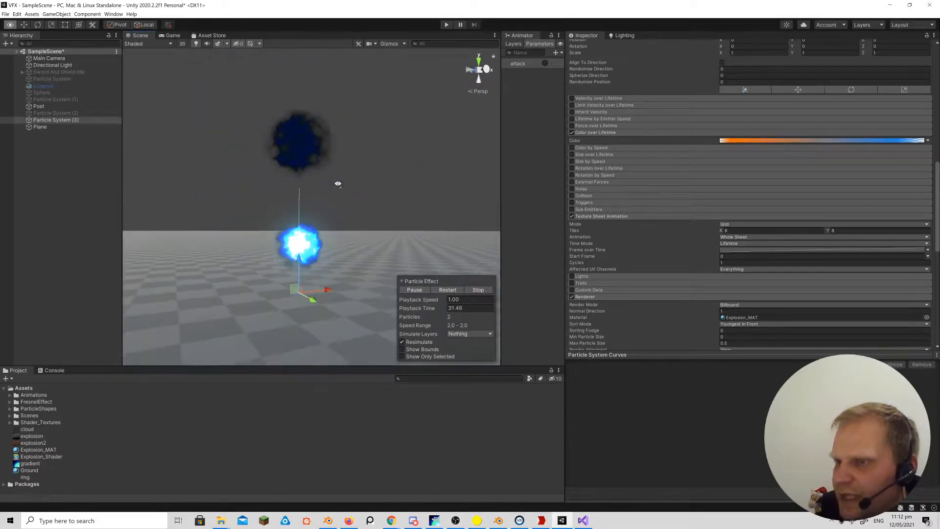
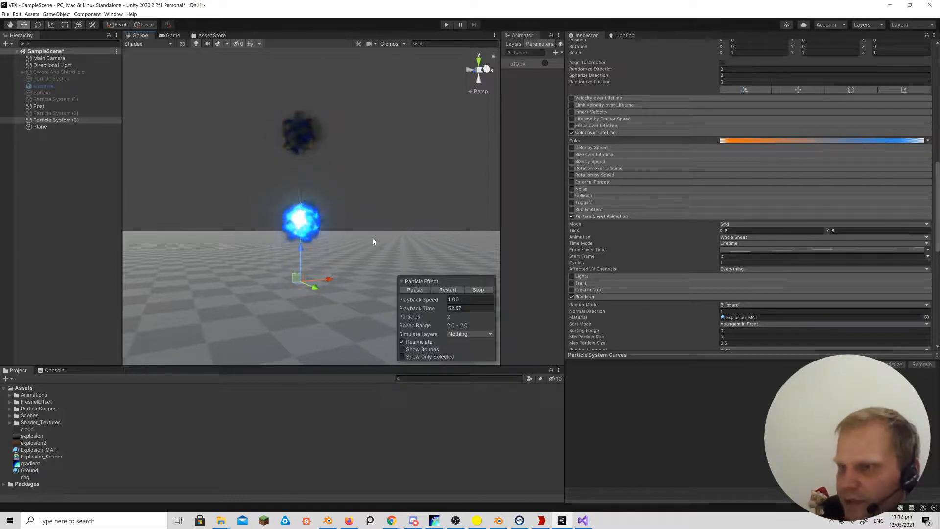
Switch to Visual Studio, try tile.r in the shader's _Gradient lookup, save and view the explosion in Unity.
left_click(582, 520)
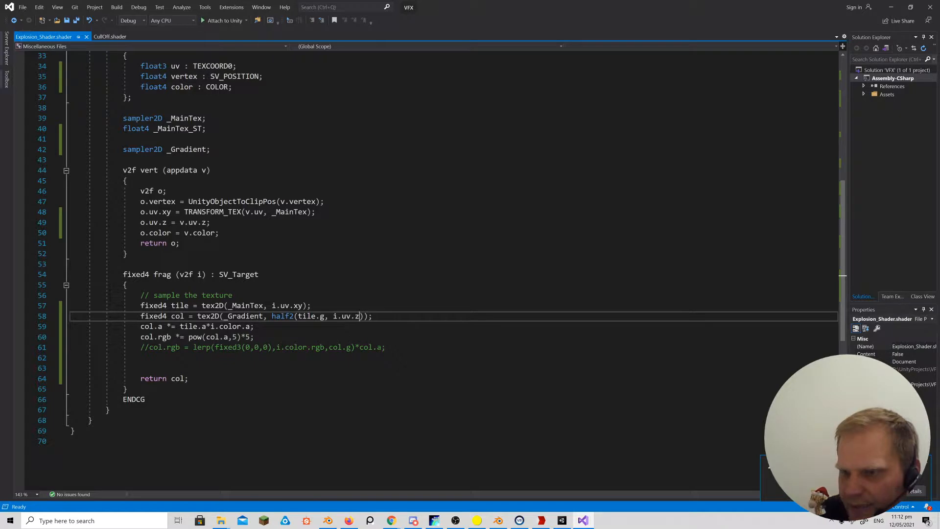
type("r")
key("ctrl+s")
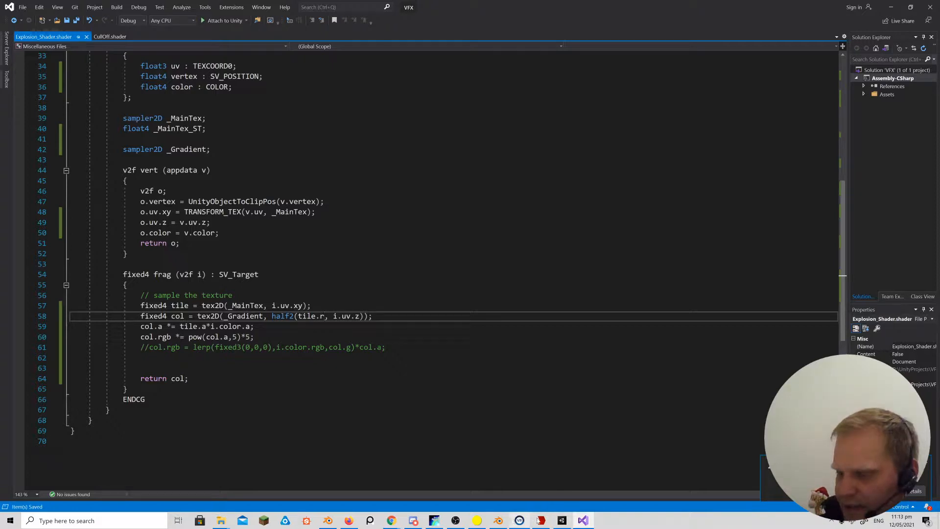
left_click(563, 521)
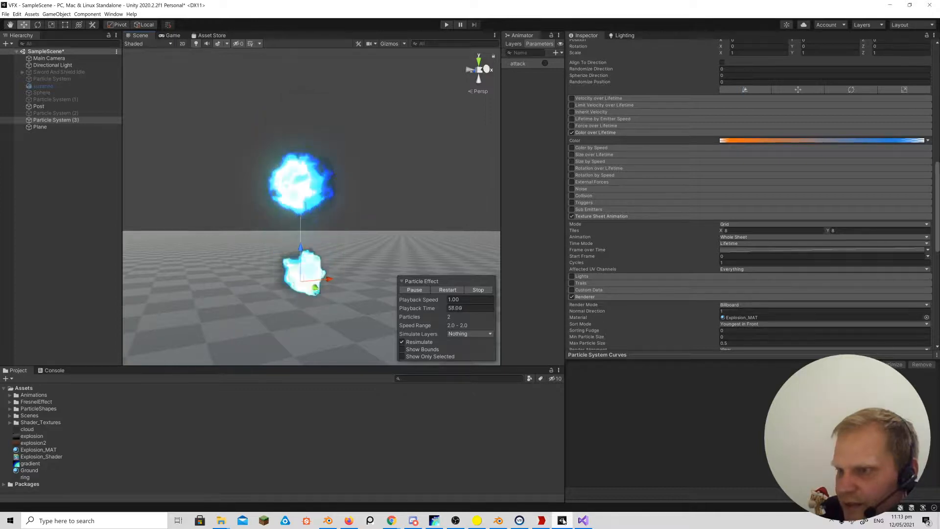
Switch to Visual Studio, change the _Gradient lookup to use tile.b, save the shader and return to Unity.
left_click(579, 519)
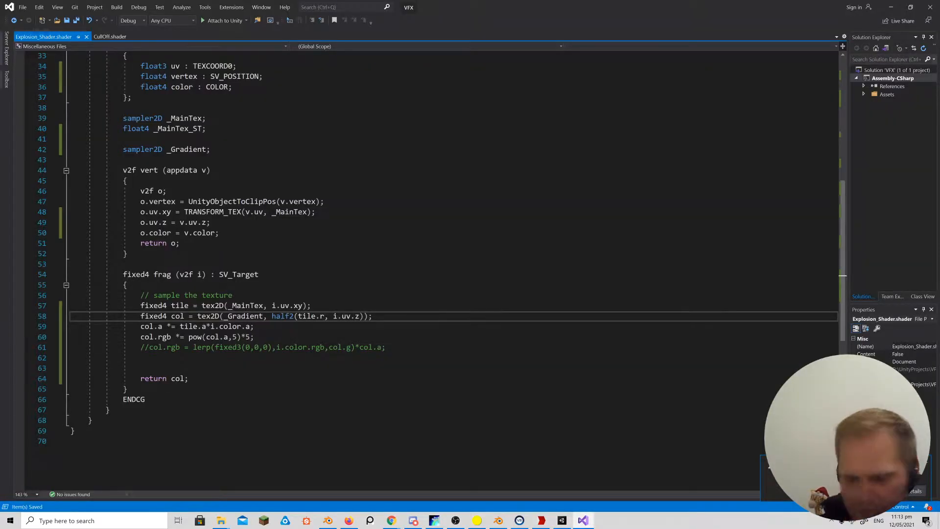
type("b")
key("ctrl+s")
left_click(563, 521)
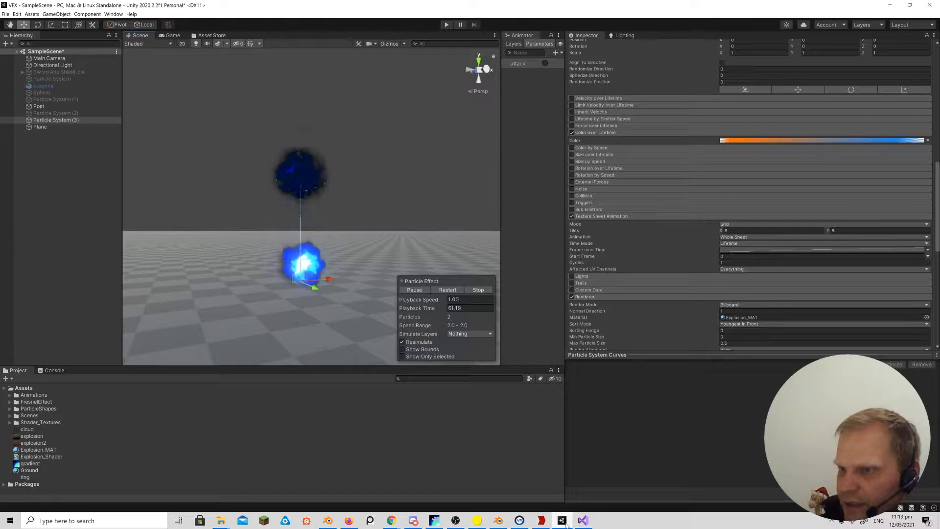
Examine the explosion from closer and farther away, inspect the gradient texture asset and reselect Particle System (3).
mouse_move(301, 270)
right_mouse_down()
mouse_move(294, 250)
mouse_move(315, 254)
mouse_move(302, 256)
mouse_move(306, 243)
mouse_move(307, 254)
right_mouse_up()
key("w")
key("s")
key("w")
key("s")
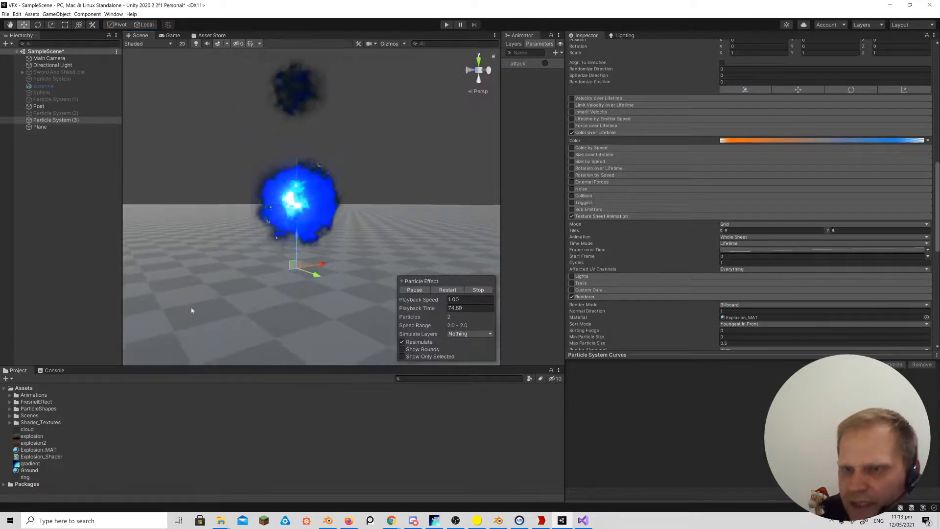
left_click(49, 463)
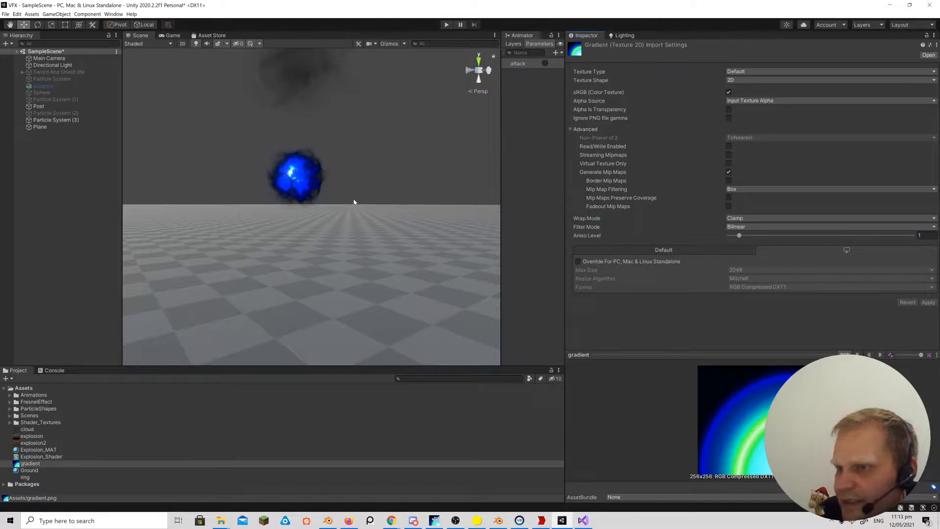
left_click(55, 121)
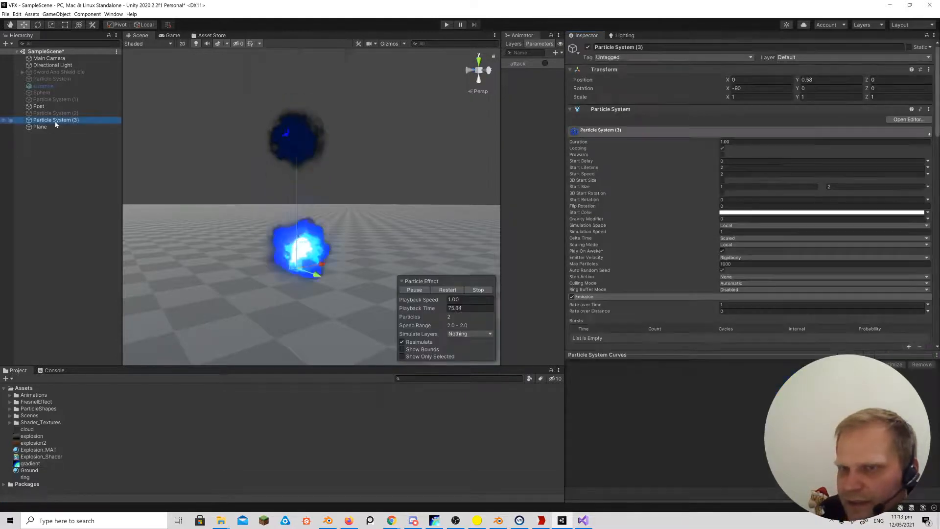
Set the particle system's emission Rate over Time to 5 and view the denser effect from another angle.
left_click_drag(320, 244, 320, 197, "alt")
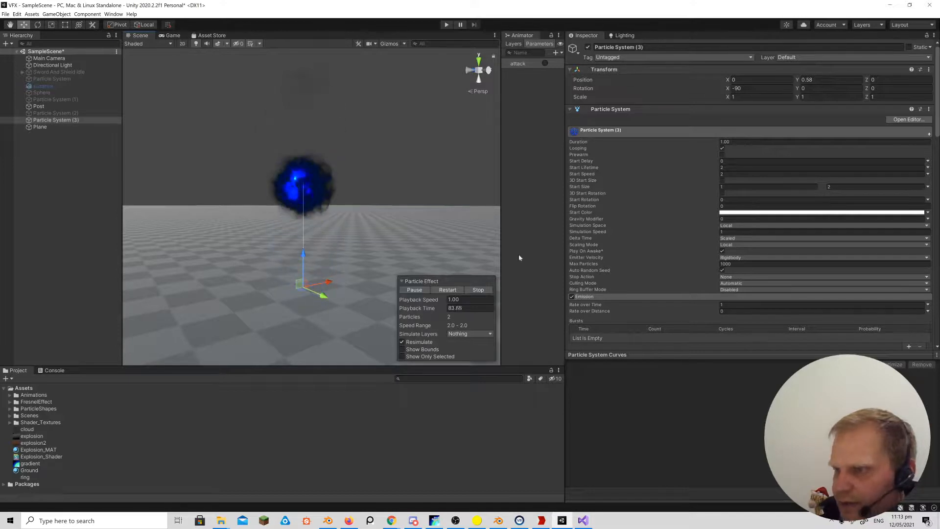
scroll(679, 257, "down", 3)
left_click(699, 231)
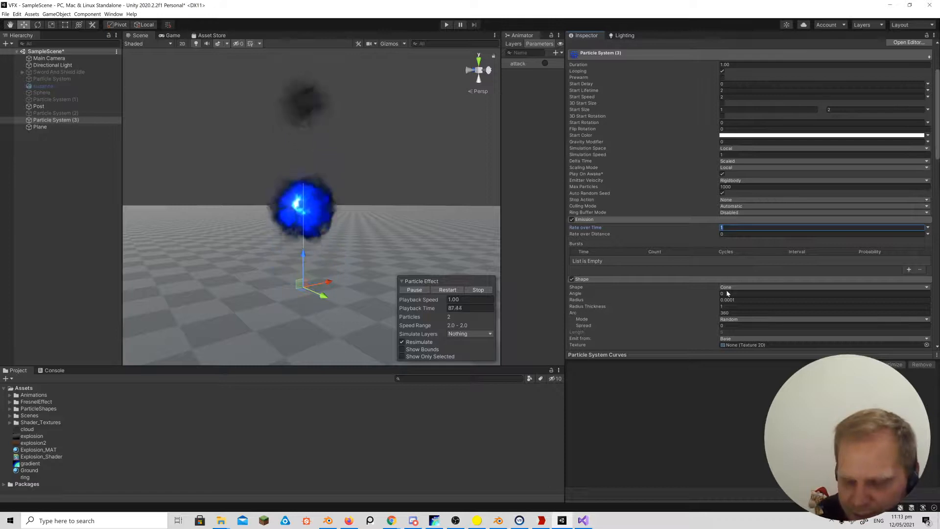
type("5")
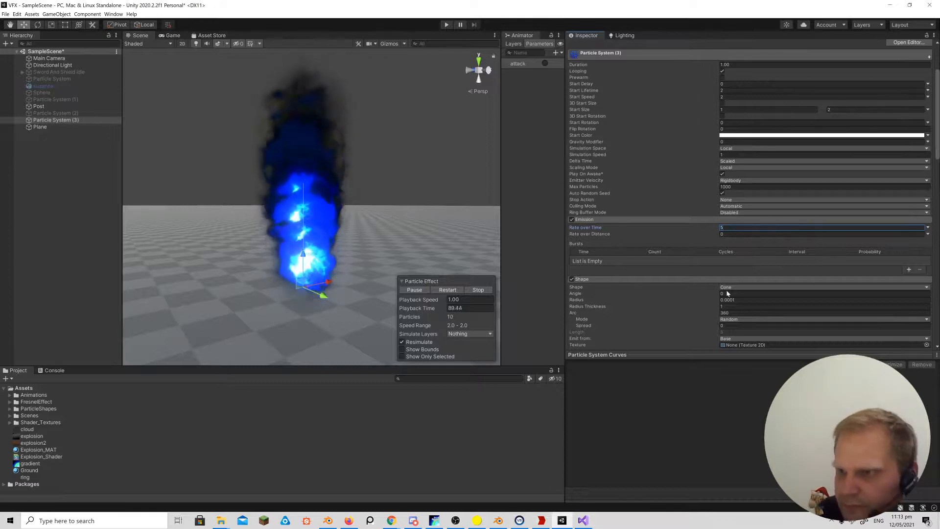
key("a")
right_click_drag(299, 234, 382, 227)
key("w")
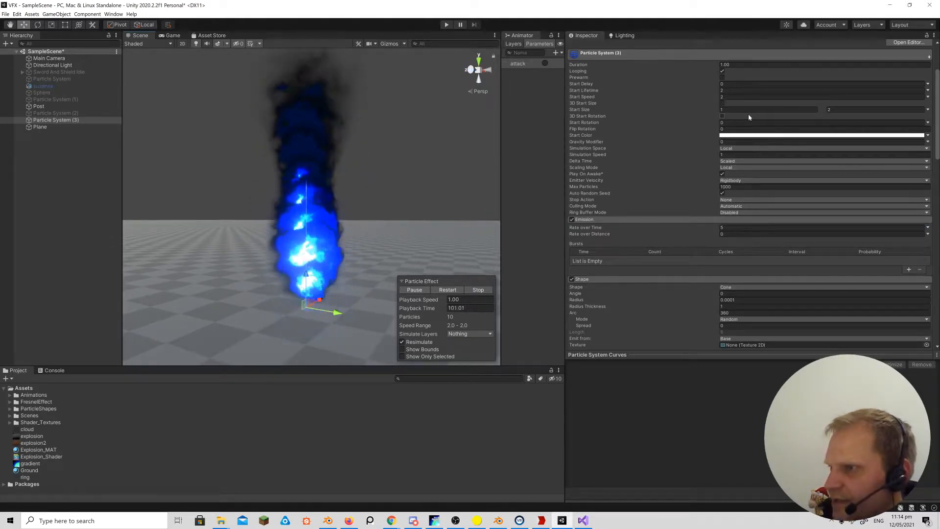
Set the emitter Shape radius to 0.1 and check the remaining particle modules and the effect.
scroll(721, 266, "down", 3)
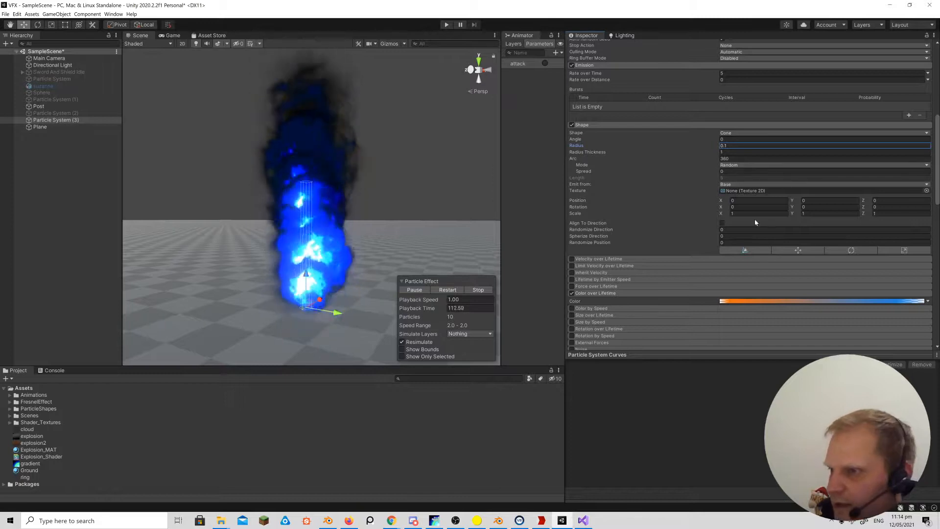
scroll(754, 220, "down", 5)
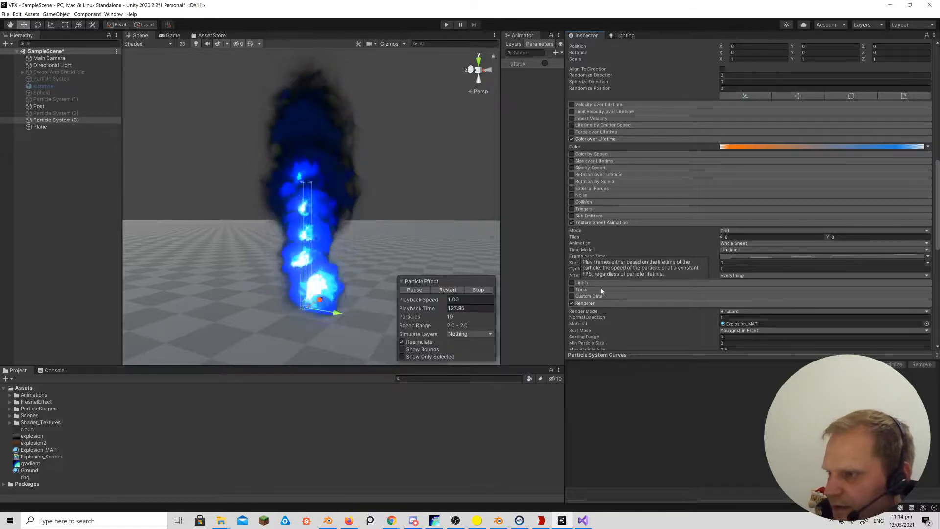
scroll(605, 304, "down", 3)
scroll(607, 301, "down", 3)
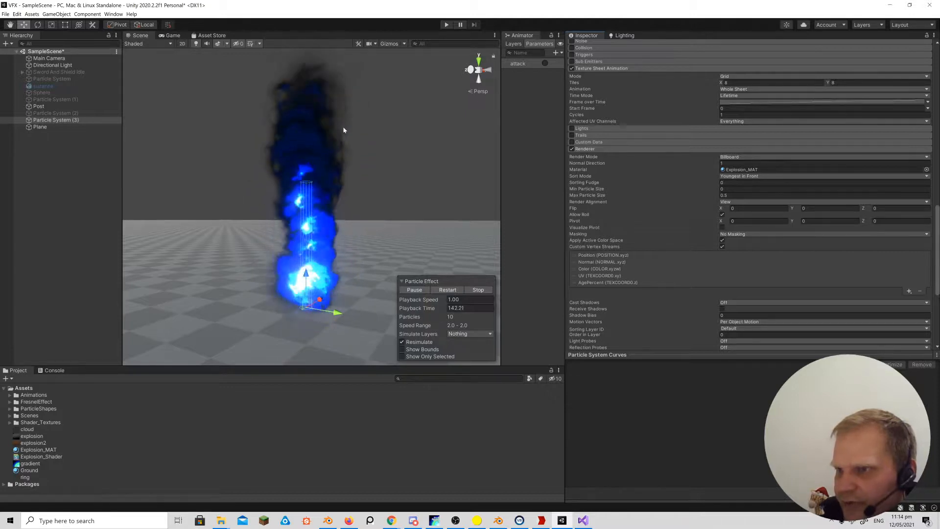
left_click_drag(339, 118, 311, 164, "alt")
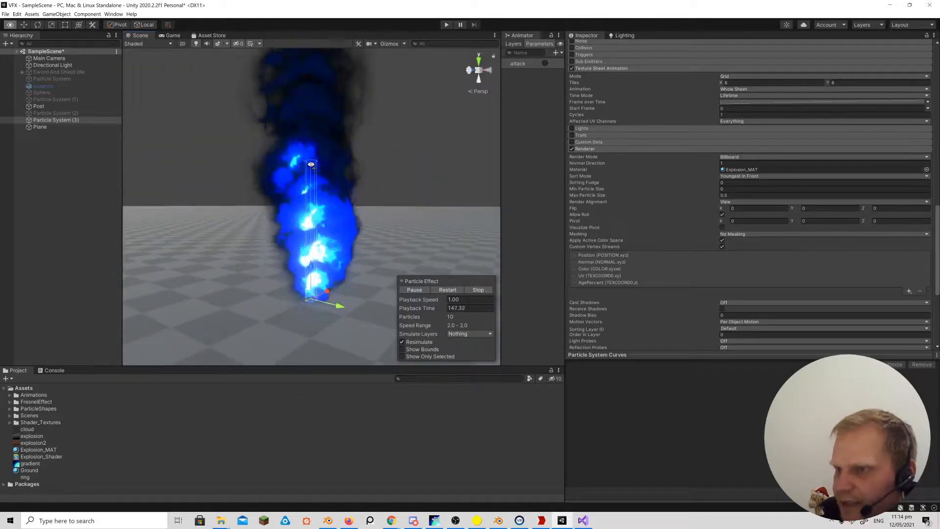
Make the emission Rate over Time random between the two constants 3 and 5.
scroll(700, 201, "up", 5)
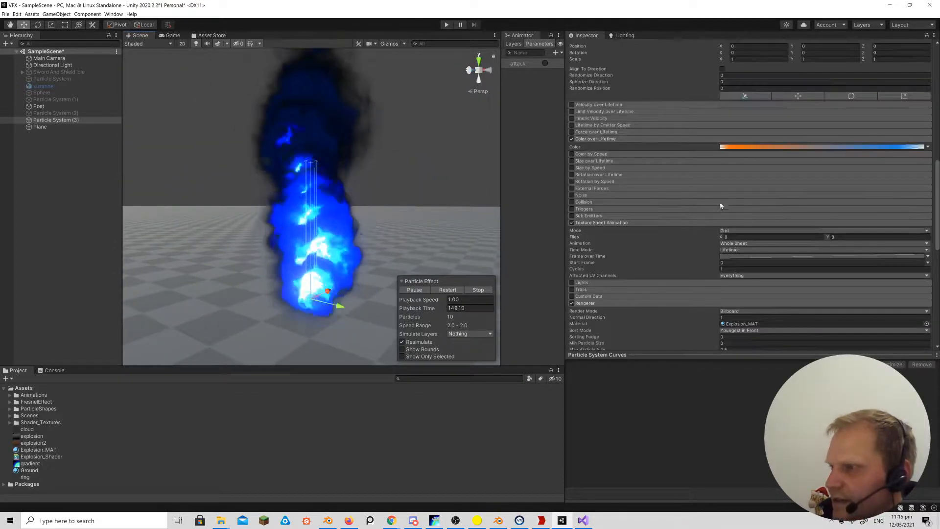
scroll(723, 209, "up", 5)
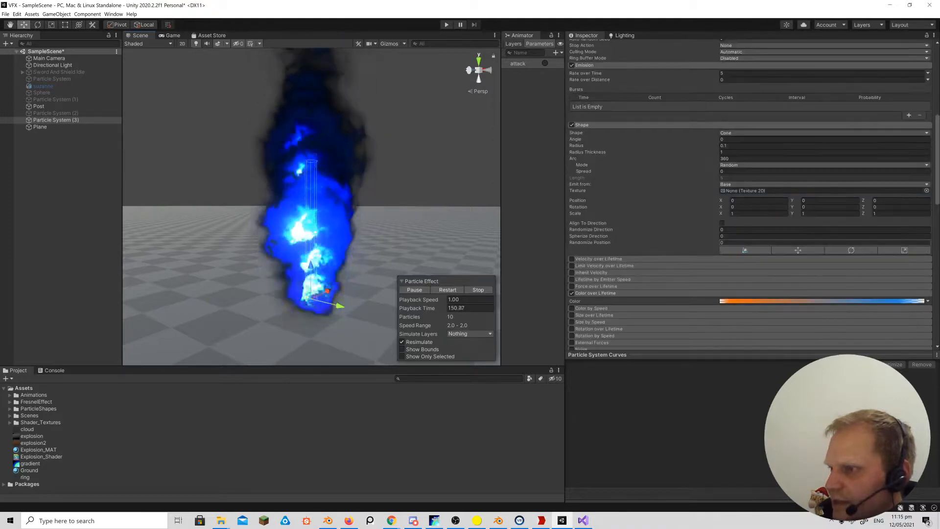
scroll(733, 230, "down", 5)
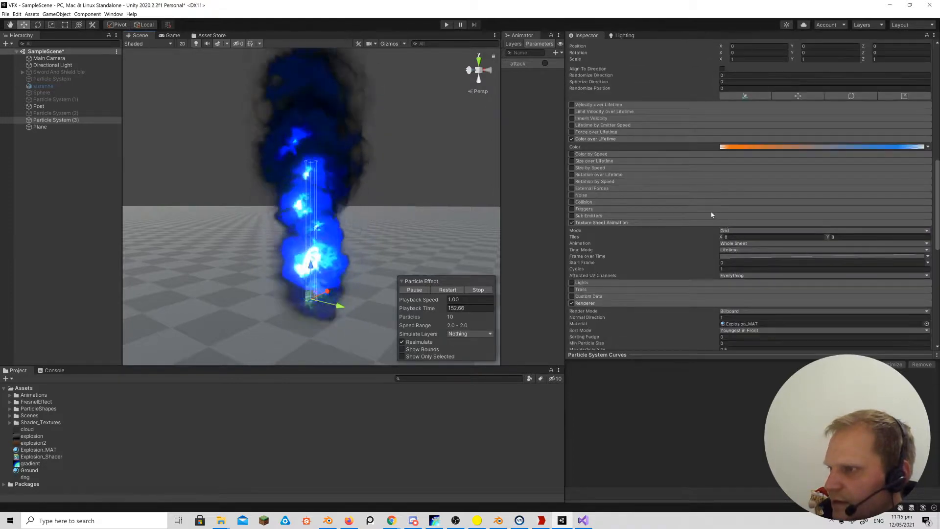
scroll(674, 237, "down", 5)
scroll(675, 241, "up", 5)
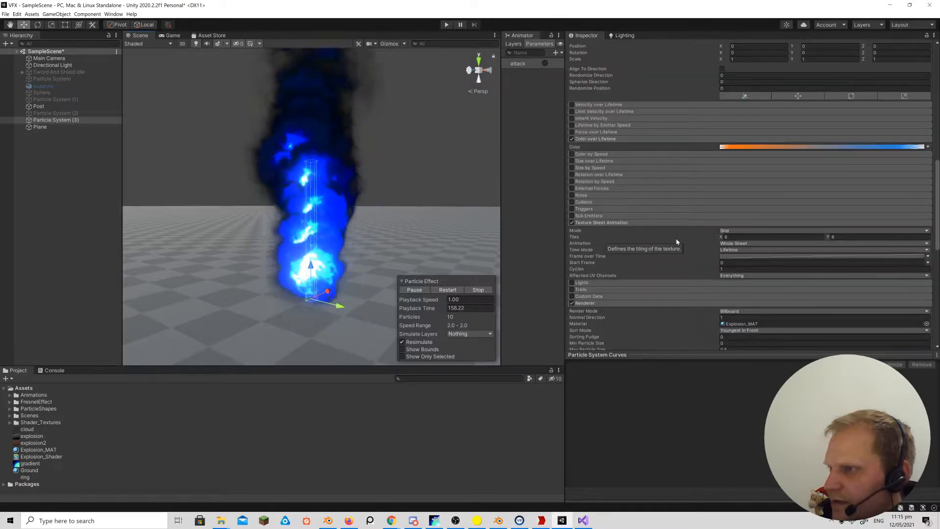
scroll(676, 241, "up", 5)
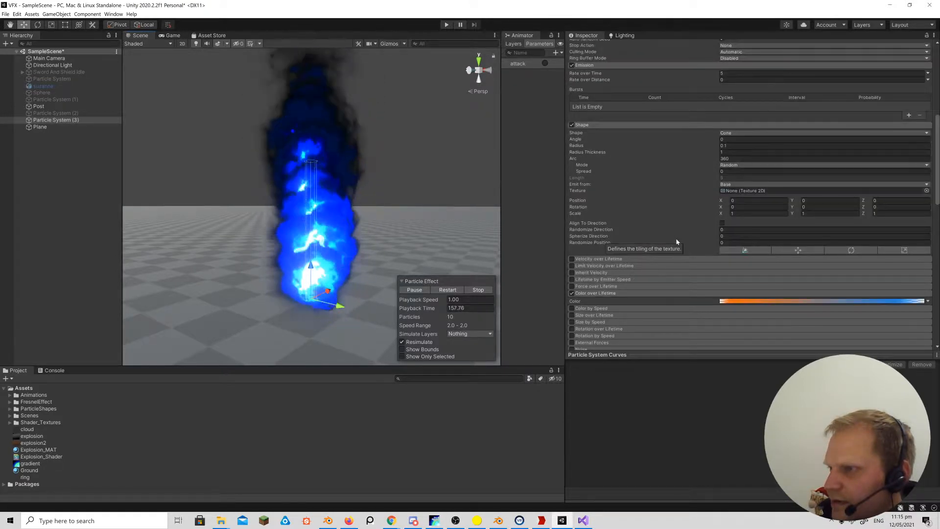
scroll(676, 242, "up", 5)
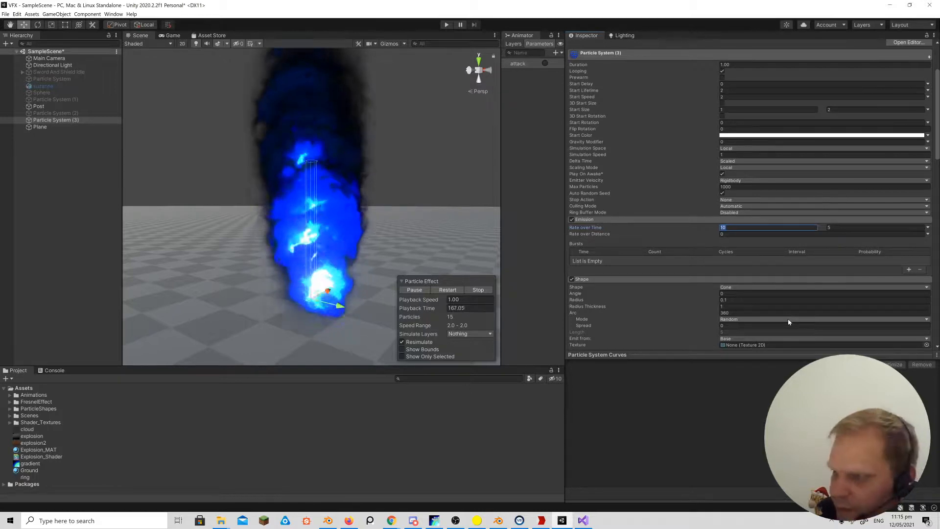
type("3")
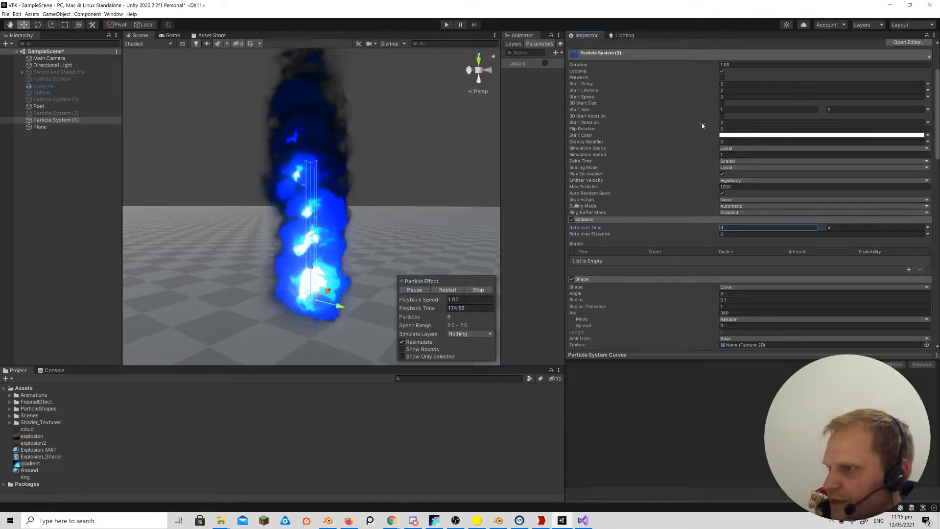
Make the Start Rotation random between the two constants 0 and 360.
left_click(927, 123)
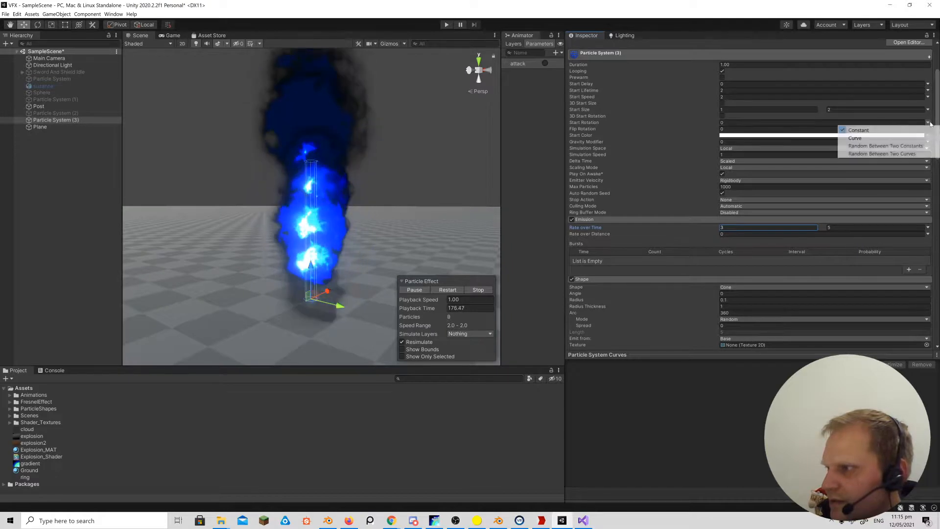
left_click(908, 146)
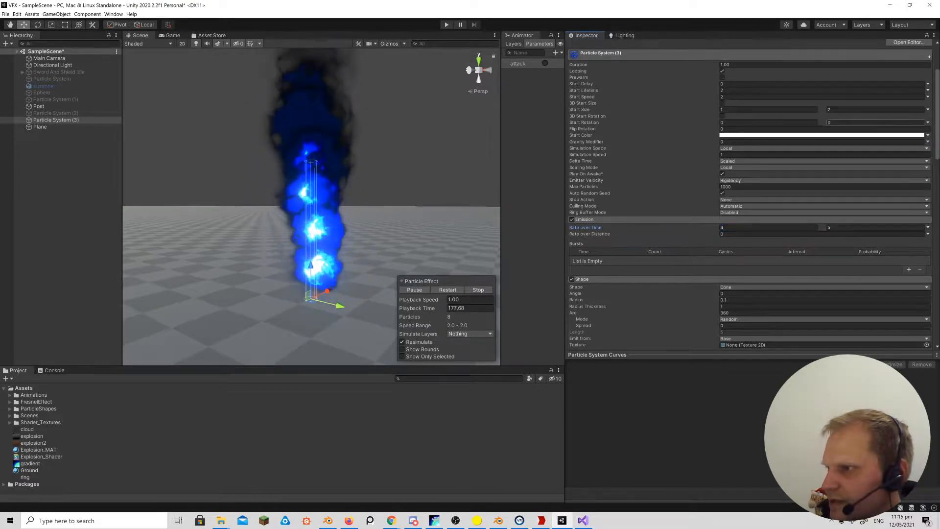
type("360")
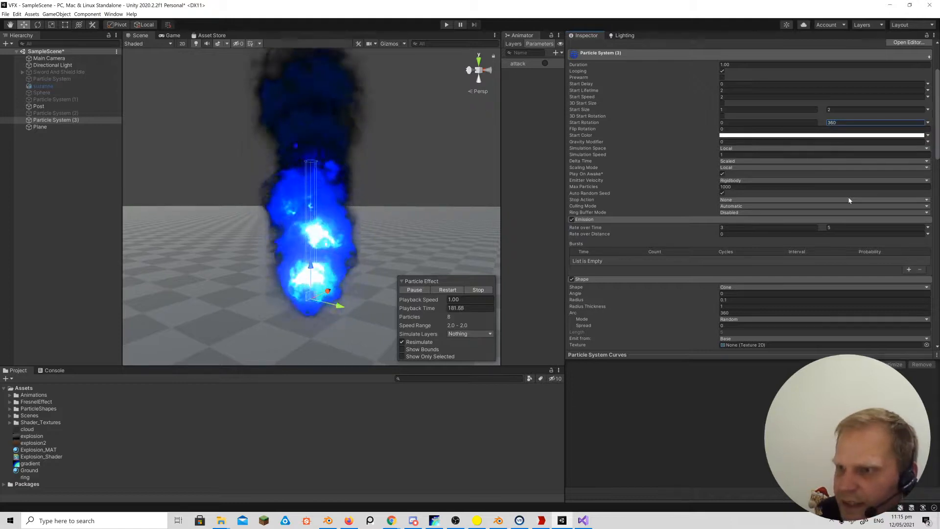
Collapse the Shape module and examine the randomly rotated particles from different angles and distances.
mouse_move(362, 177)
left_mouse_down("alt")
mouse_move(346, 195)
mouse_move(367, 174)
mouse_move(369, 153)
mouse_move(377, 183)
left_mouse_up("alt")
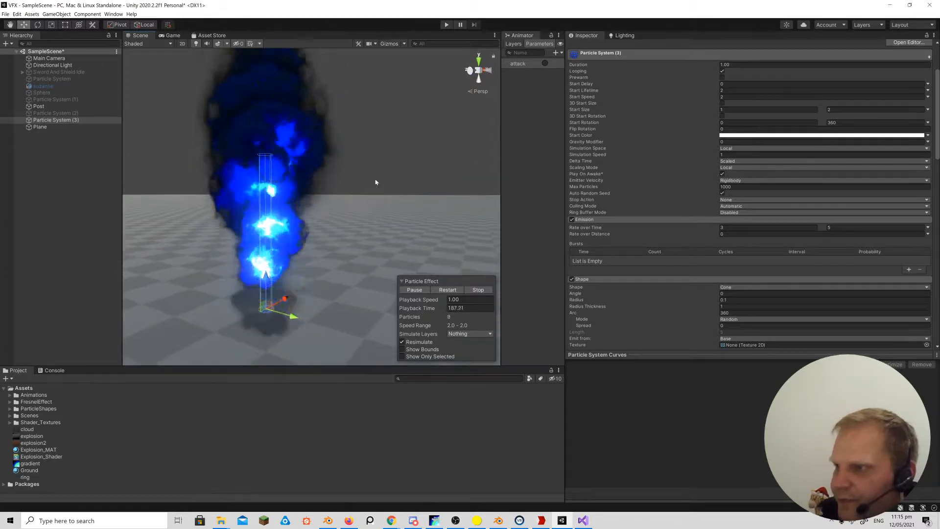
left_click(582, 279)
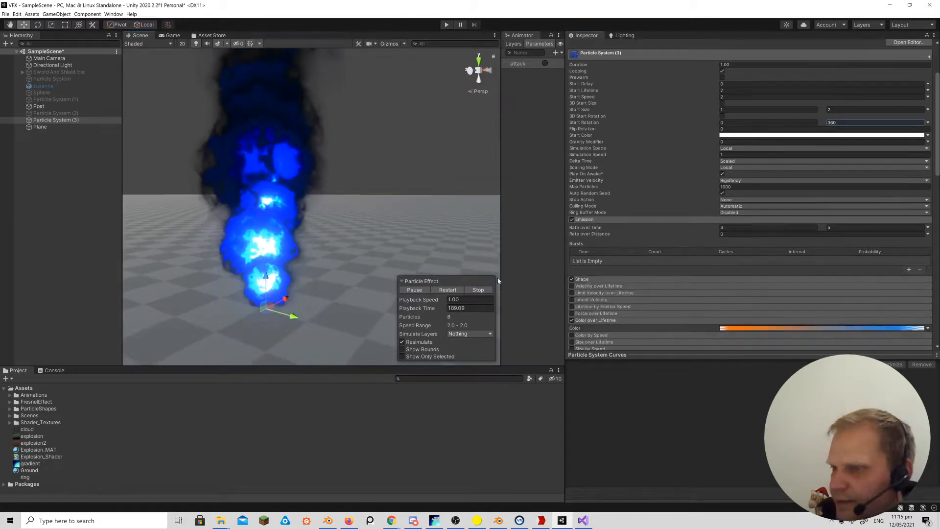
left_click_drag(297, 218, 347, 241, "alt")
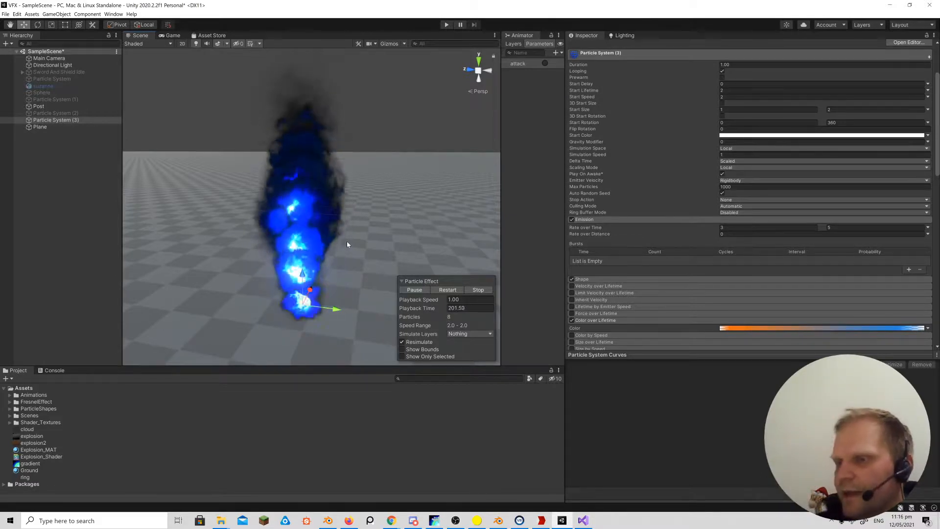
left_click_drag(346, 241, 350, 236, "alt")
scroll(350, 236, "down", 5, "alt")
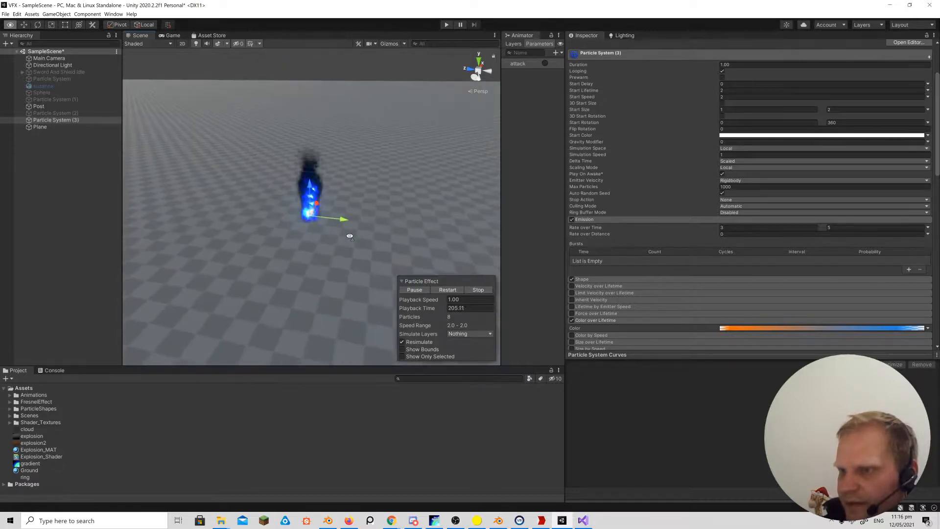
key("w")
right_click_drag(349, 236, 355, 195)
key("s")
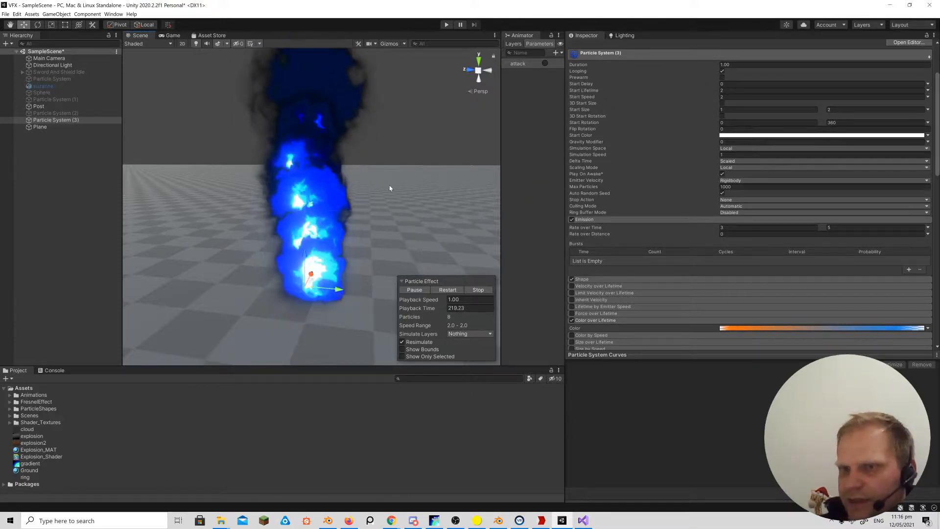
Rename Particle System (3) as Fire and duplicate it.
left_click(75, 122)
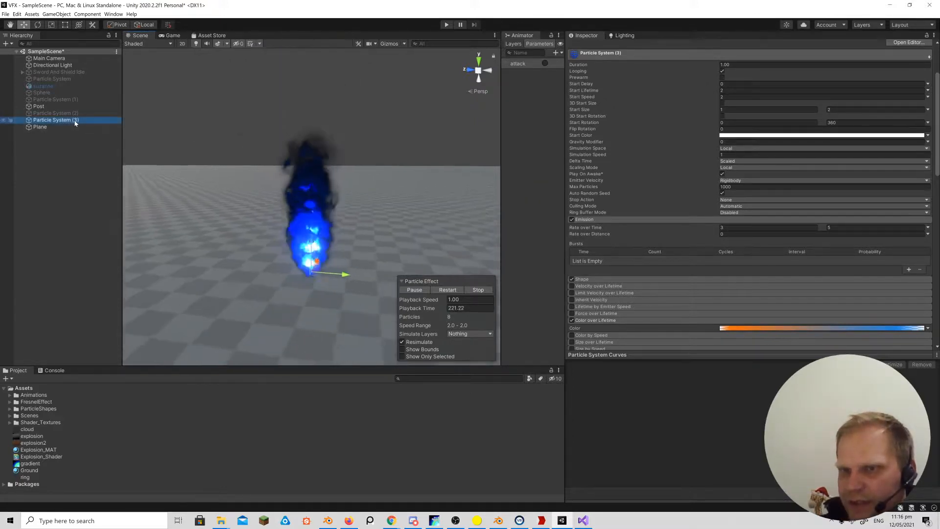
right_click(75, 122)
left_click(94, 158)
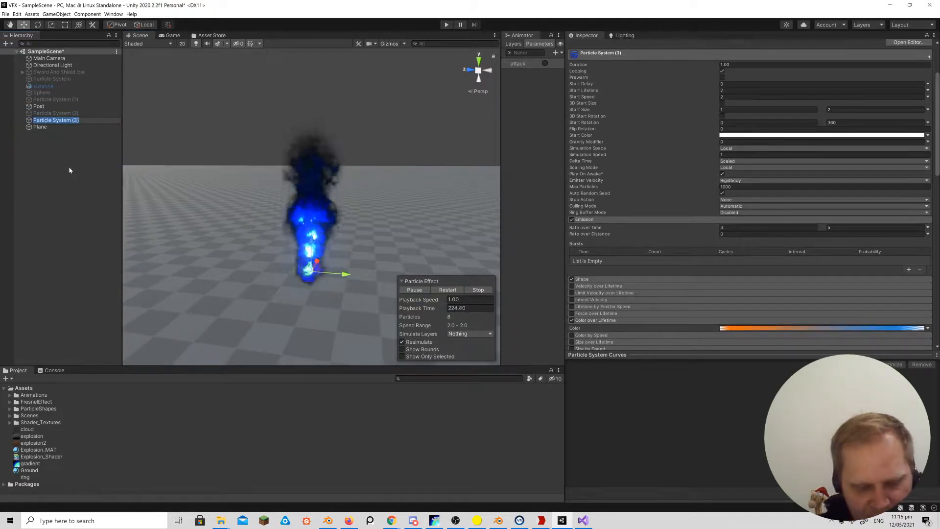
key("F2")
key("BackSpace")
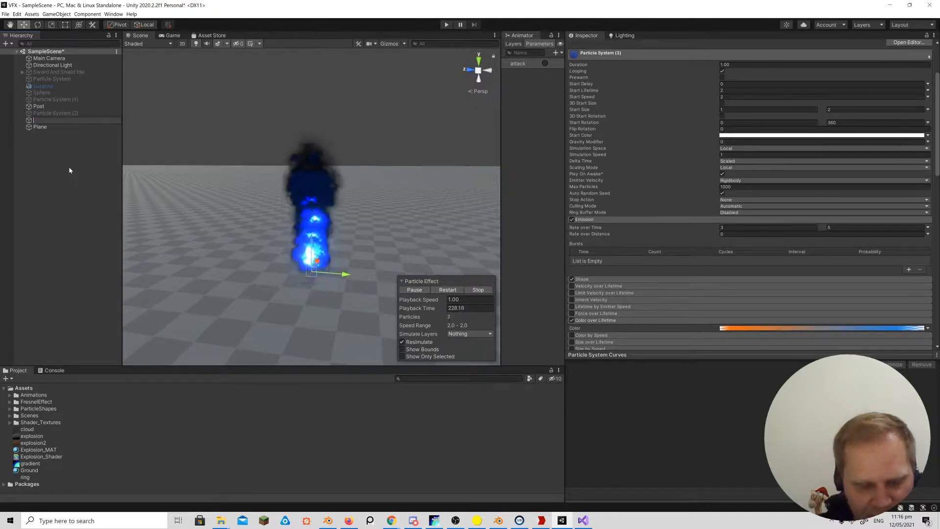
type("Fire")
key("Return")
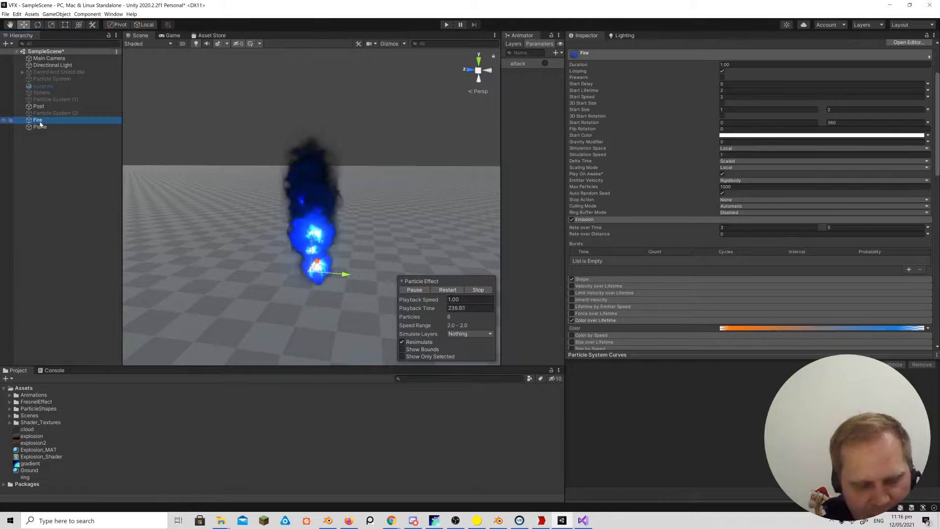
key("ctrl+d")
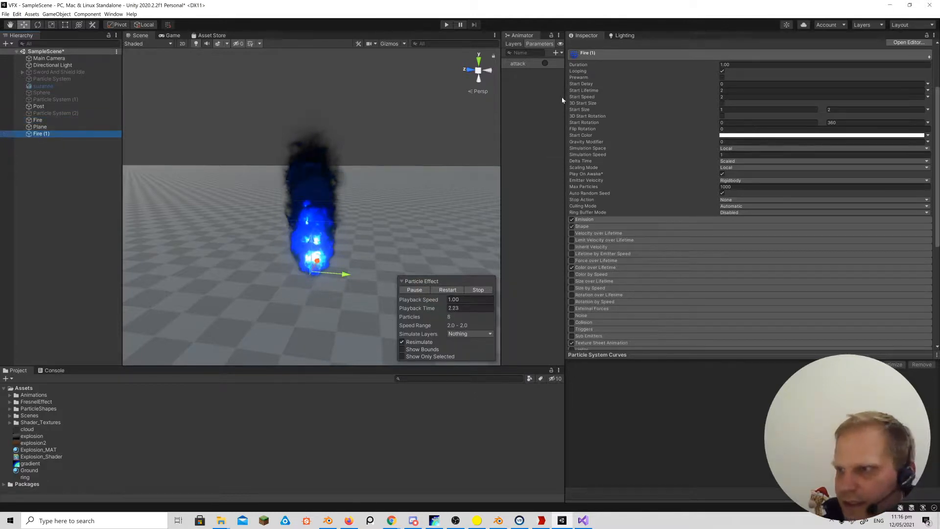
left_click(36, 127)
left_click(587, 48)
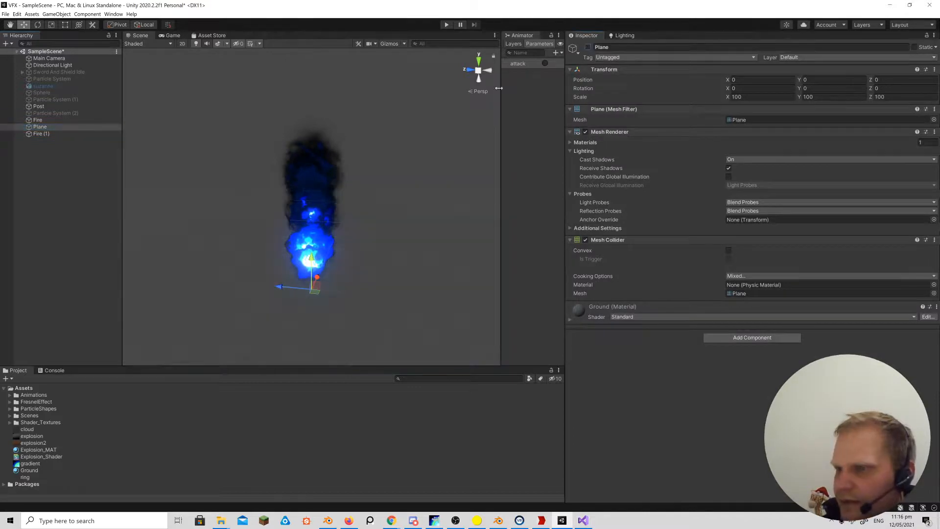
left_click(588, 48)
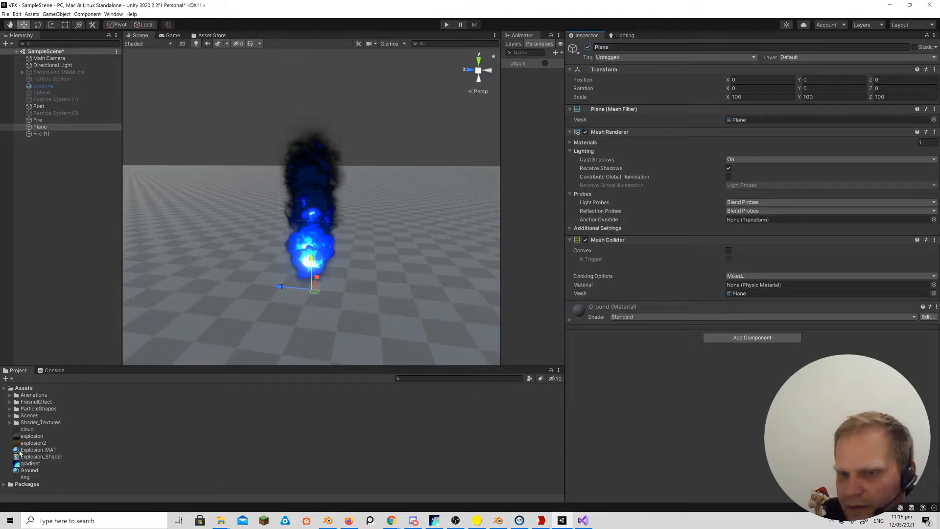
Darken the Ground material's Albedo colour to 2C2C2C.
left_click(29, 471)
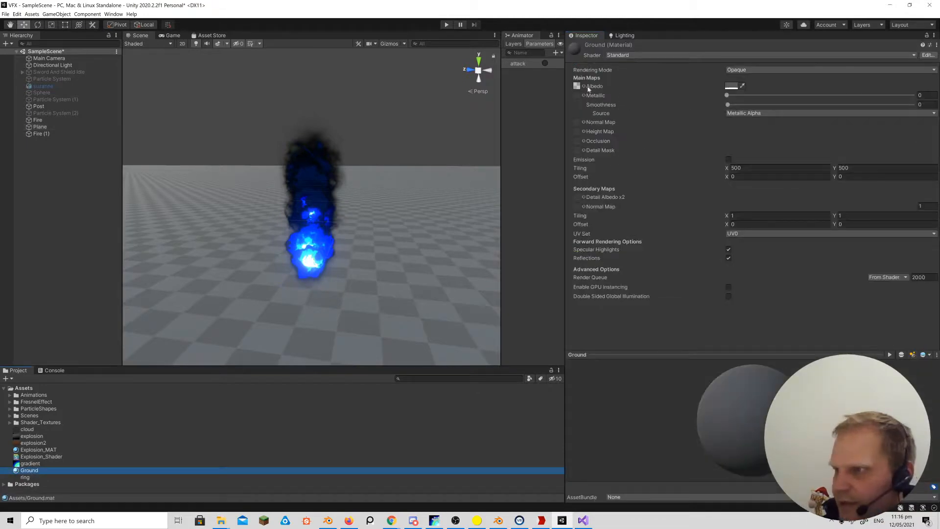
left_click(729, 86)
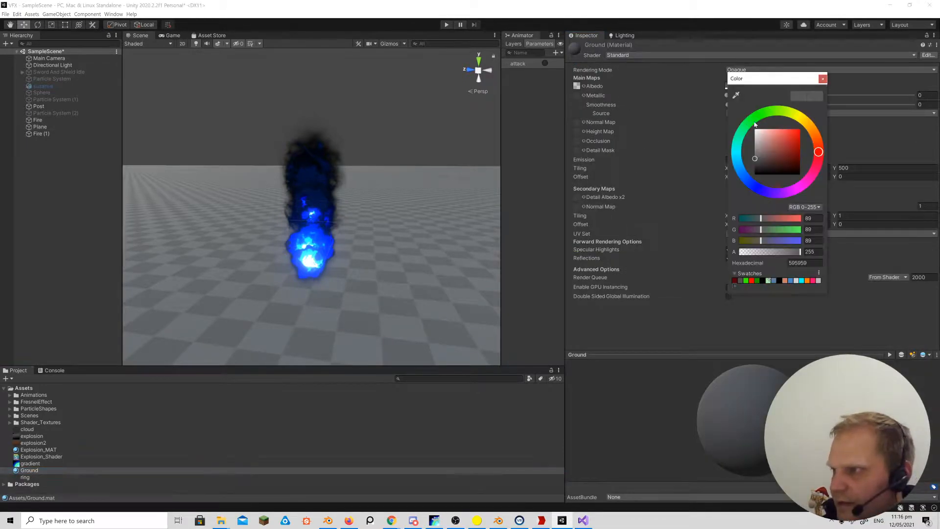
left_click_drag(762, 161, 749, 170)
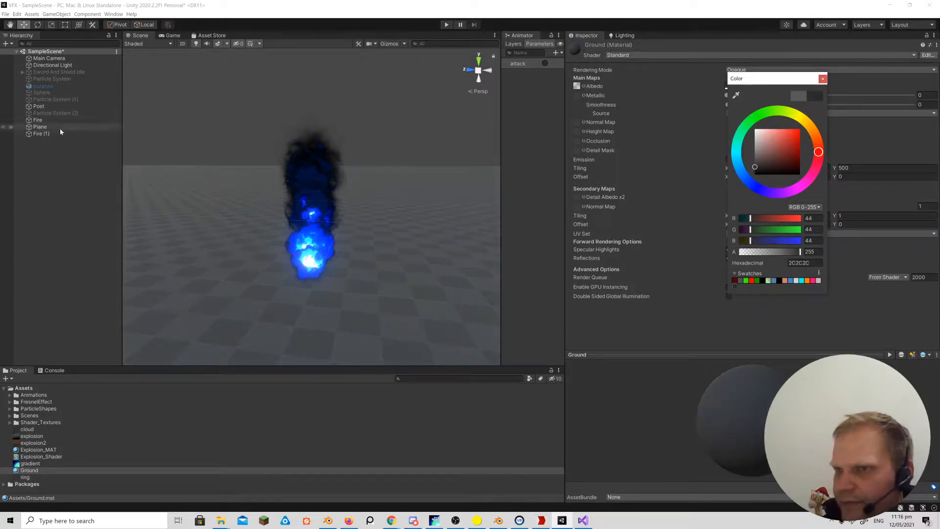
Deactivate the original Fire object so that only its duplicate stays active.
left_click(46, 120)
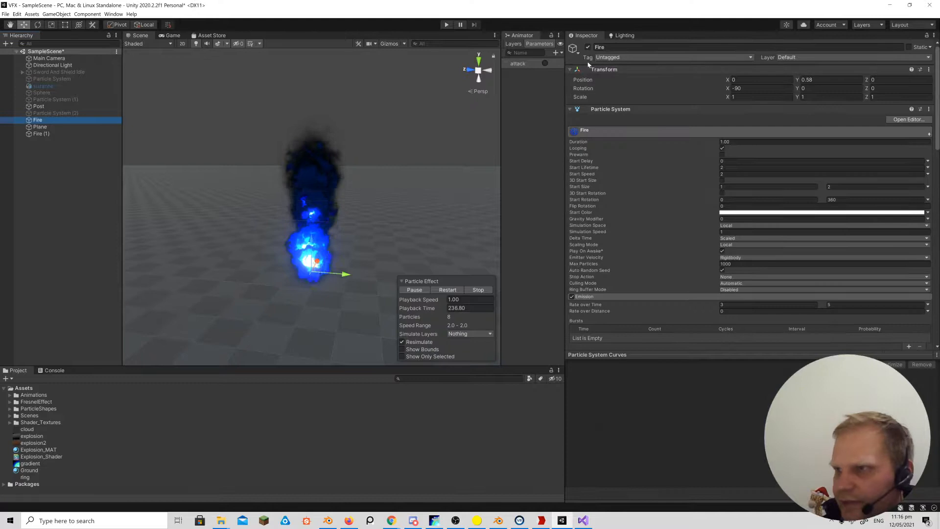
left_click(587, 47)
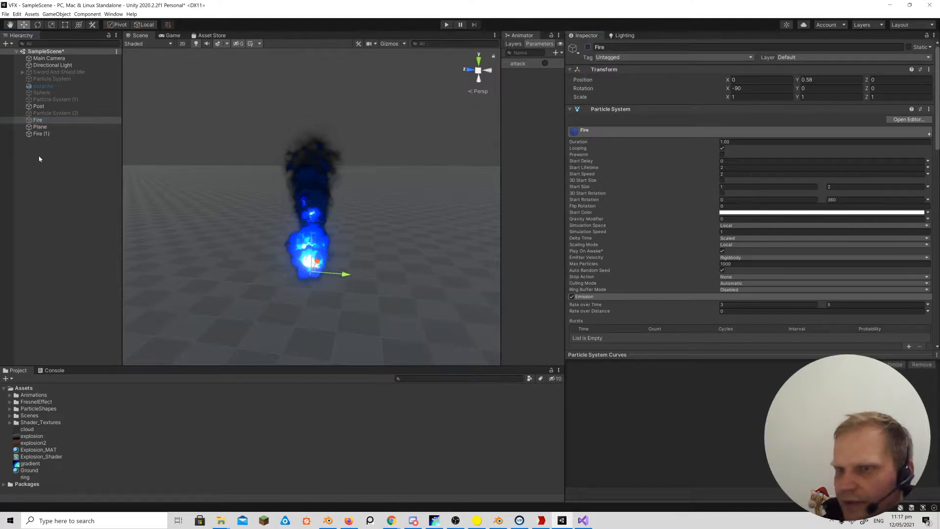
Rename the duplicated Fire (1) particle system as Explosion.
right_click(42, 134)
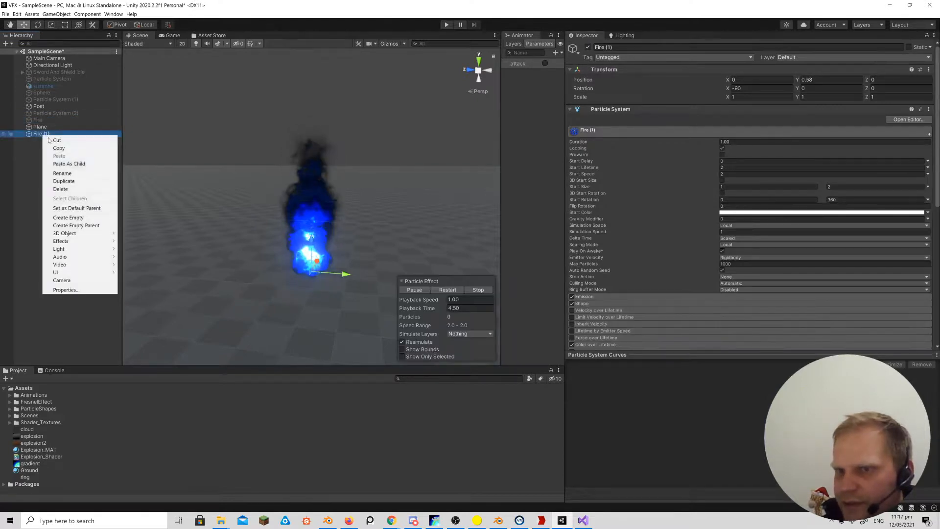
left_click(63, 174)
type("E")
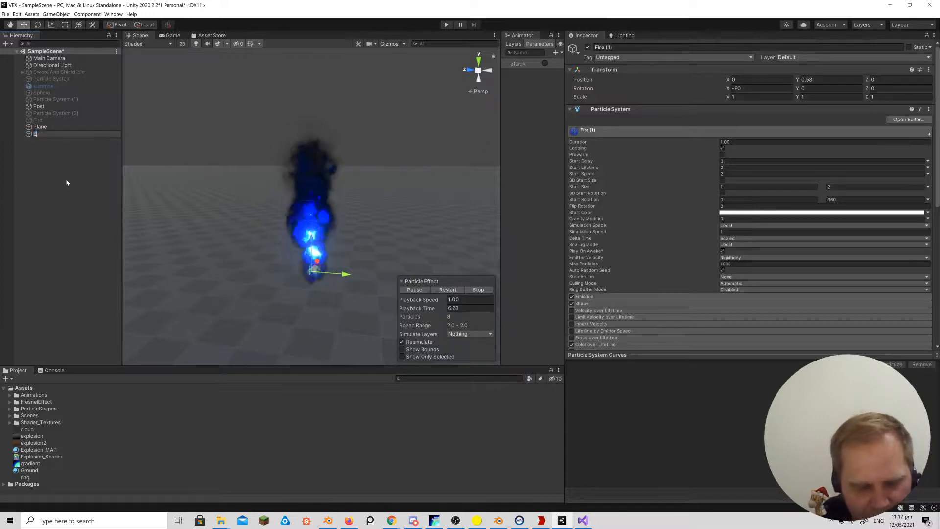
type("xplosion")
key("Return")
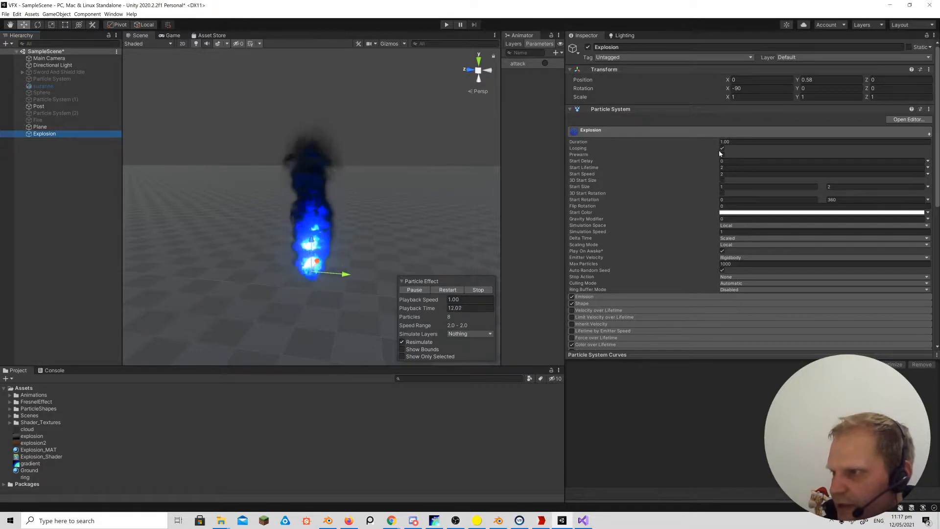
Set both Rate over Time values of the Explosion's emission to 0 and add a burst with a count of 20.
scroll(659, 205, "down", 5)
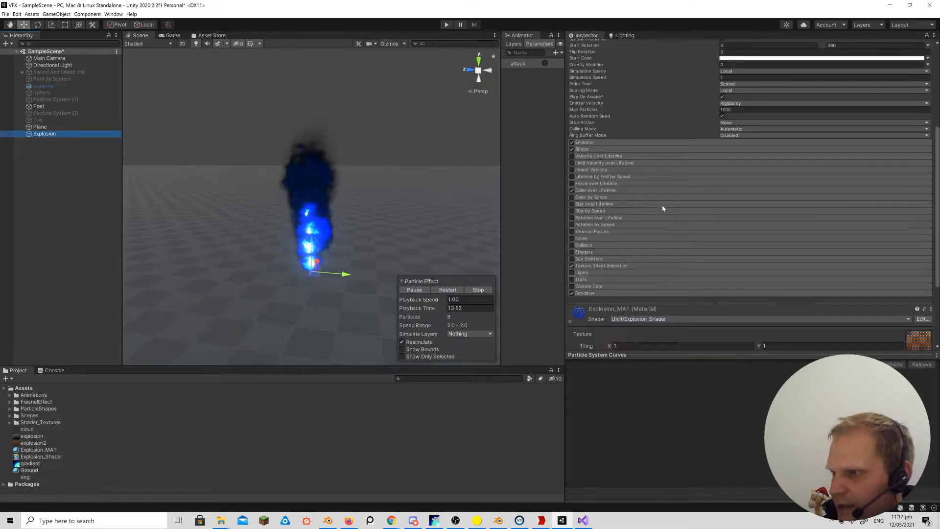
left_click(592, 145)
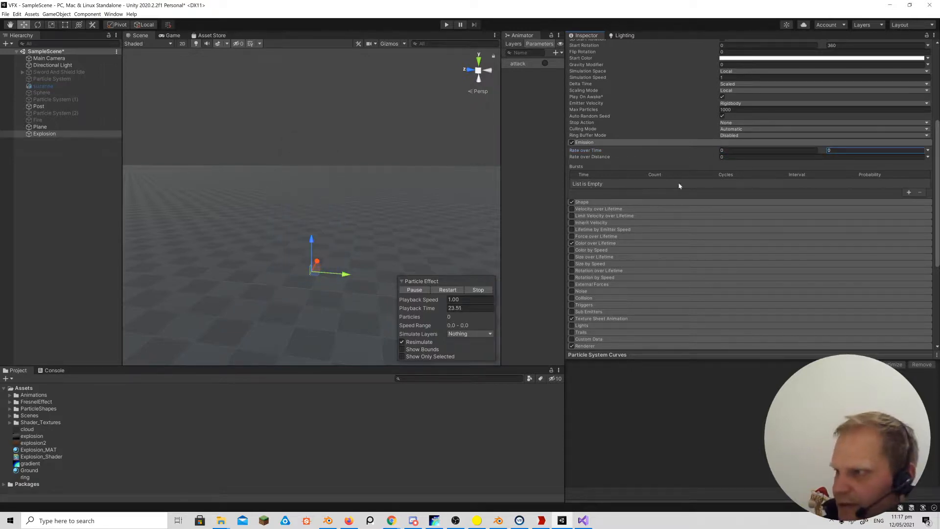
left_click(909, 192)
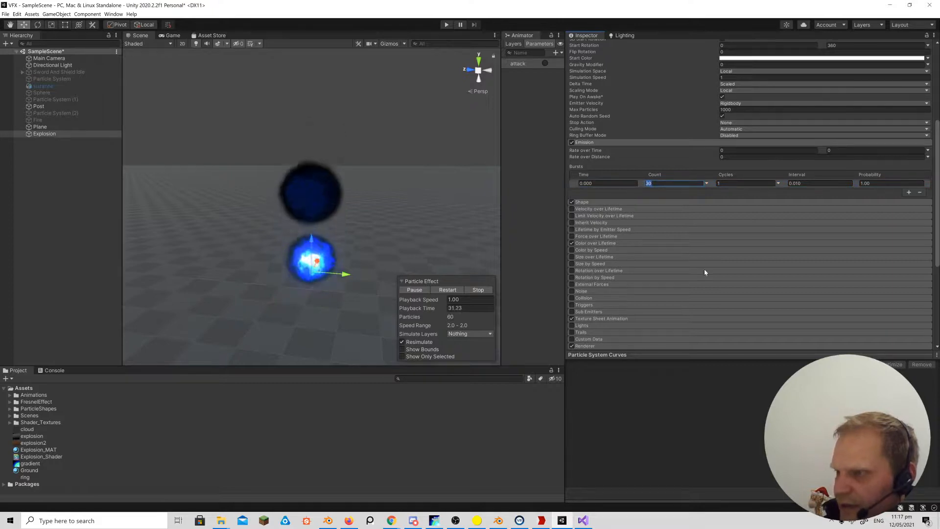
type("20")
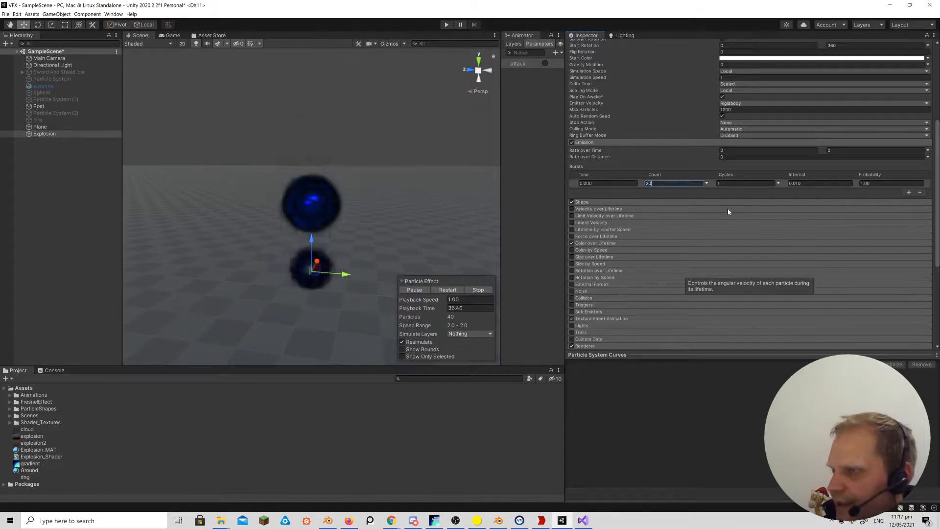
Make the Explosion's Start Speed random between two constants, with values 5 and 2.
scroll(729, 215, "up", 4)
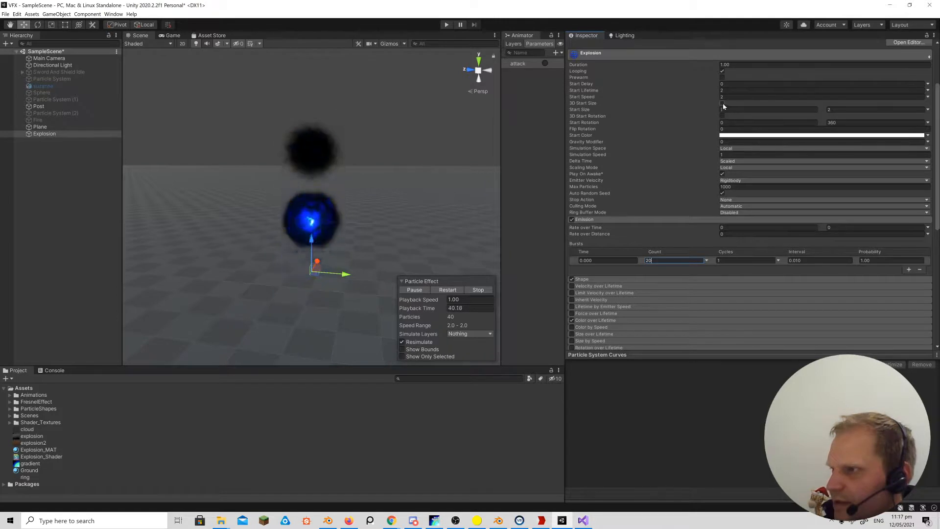
left_click(927, 96)
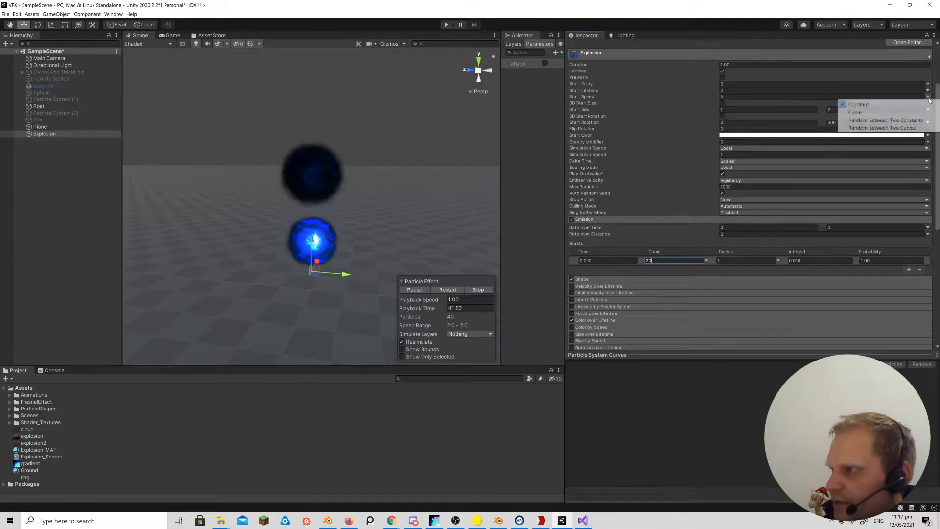
left_click(876, 120)
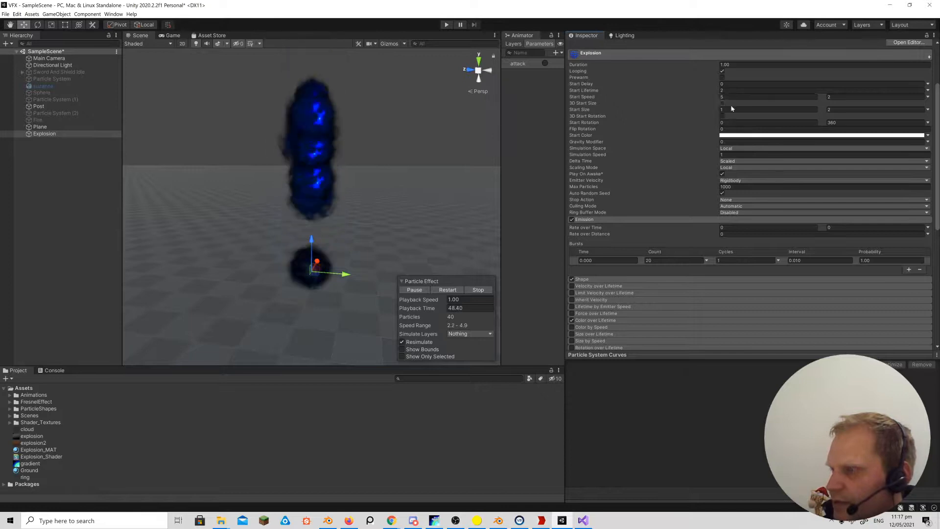
Try a Duration of 5 for the Explosion particle system, and settle on 3.
scroll(743, 161, "up", 3)
left_click(742, 141)
type("5")
key("Return")
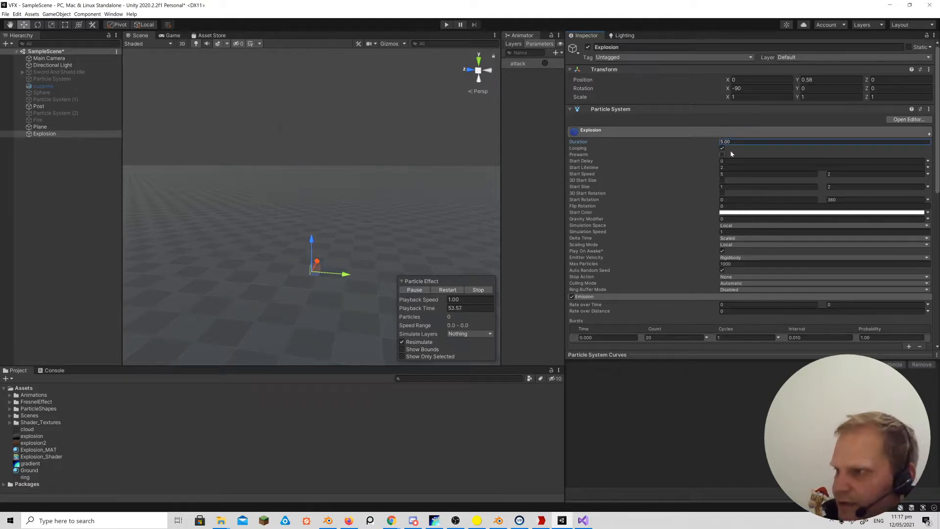
type("3")
key("Return")
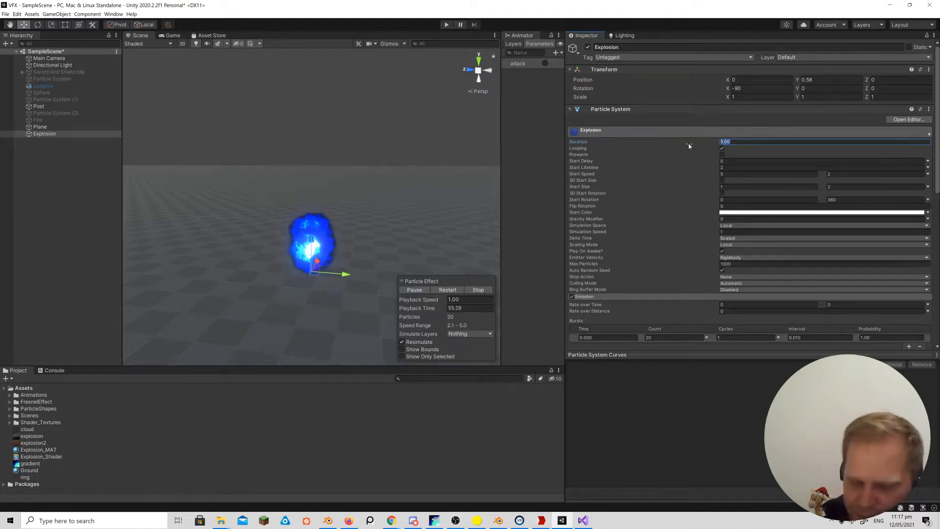
Set the Explosion's random Start Speed range to 2 and 4 and check the burst in the scene.
right_click_drag(326, 179, 326, 180)
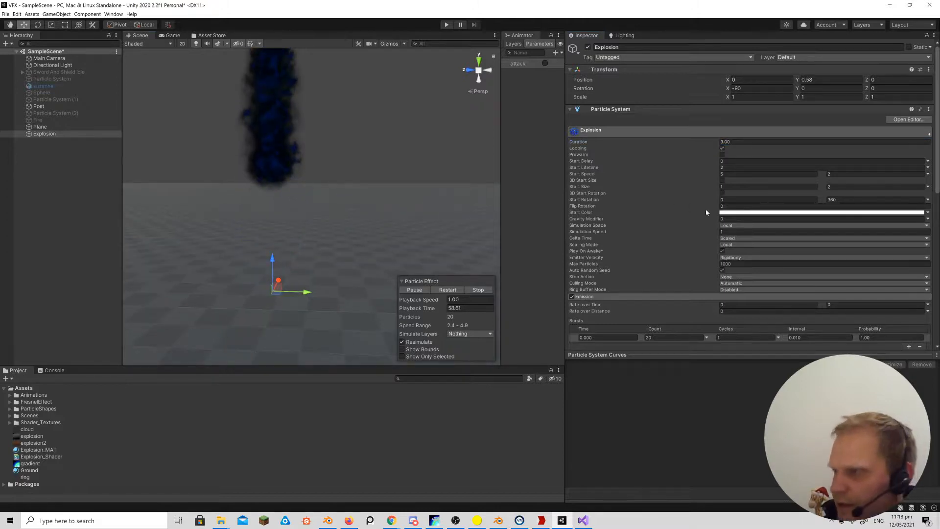
left_click(739, 174)
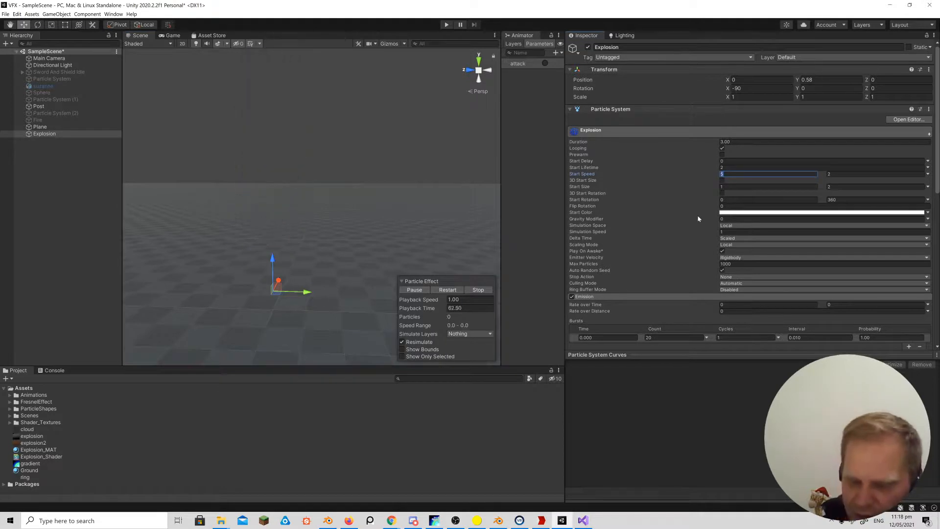
type("2")
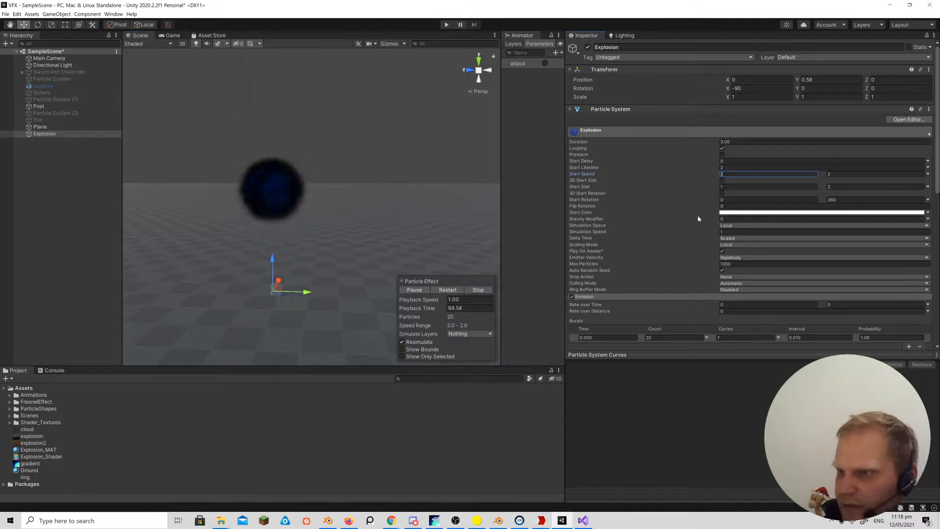
type("4")
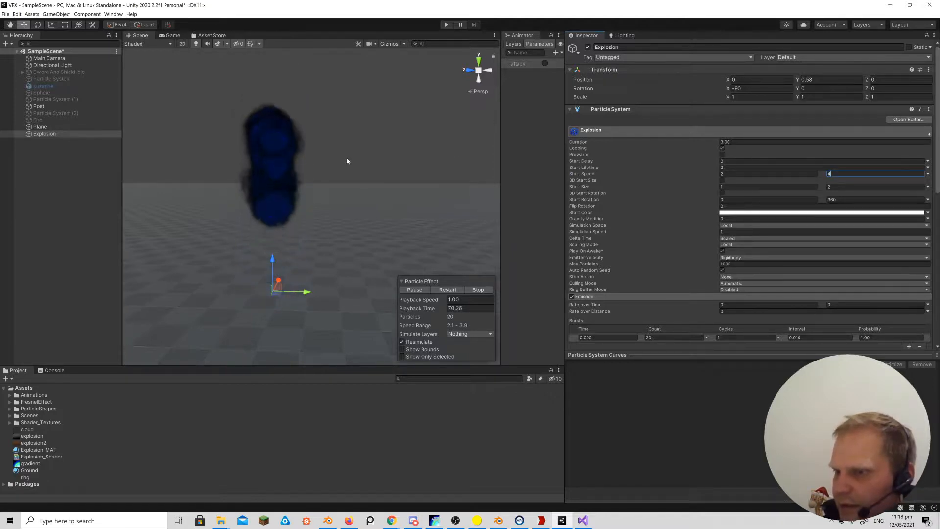
right_click_drag(334, 182, 286, 167)
key("s")
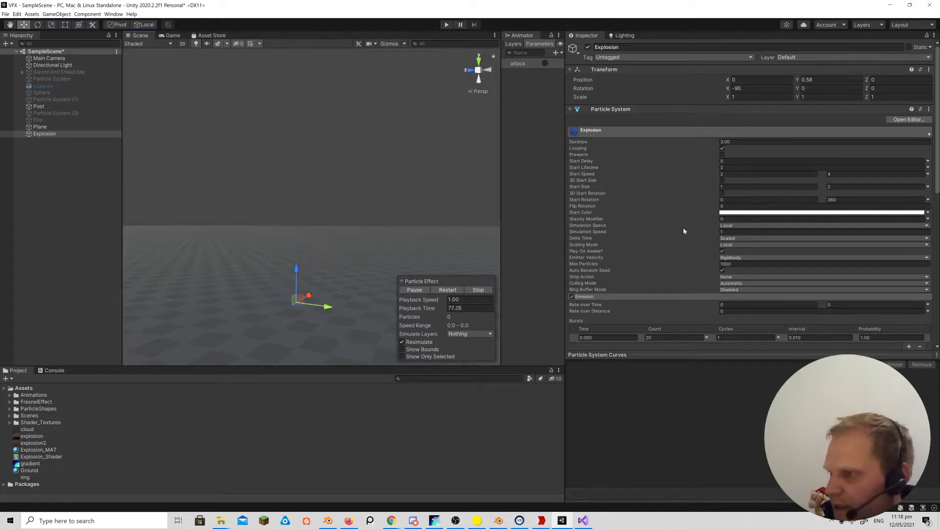
Widen the Explosion's cone emitter shape, trying an angle of 30 and settling on 20.
scroll(743, 230, "down", 3)
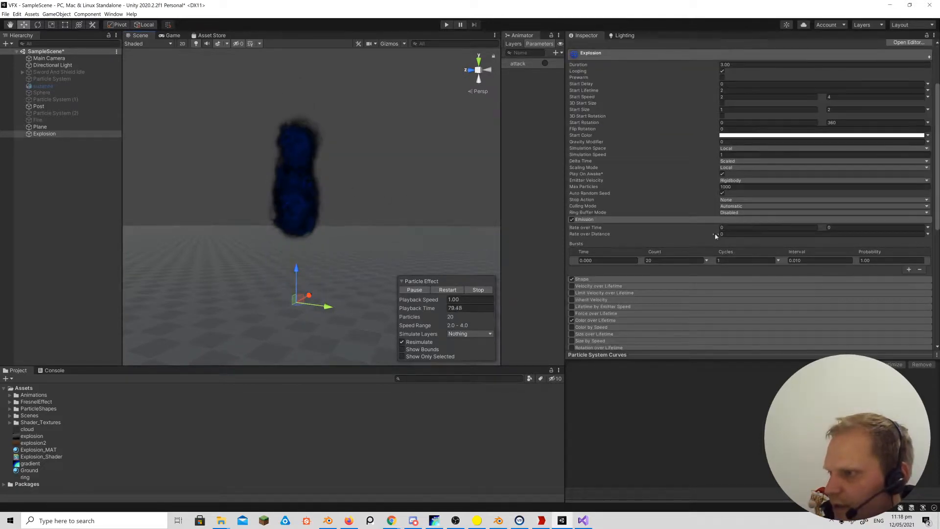
left_click(582, 279)
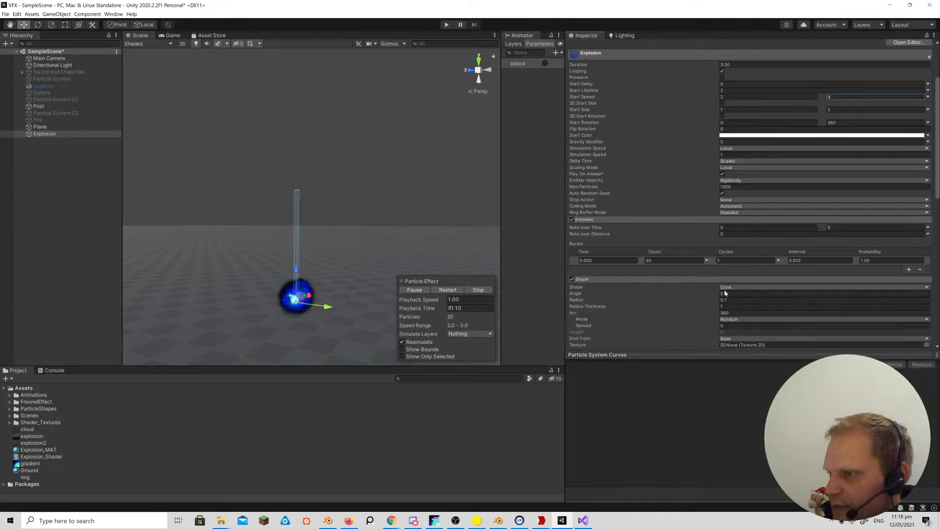
left_click(705, 294)
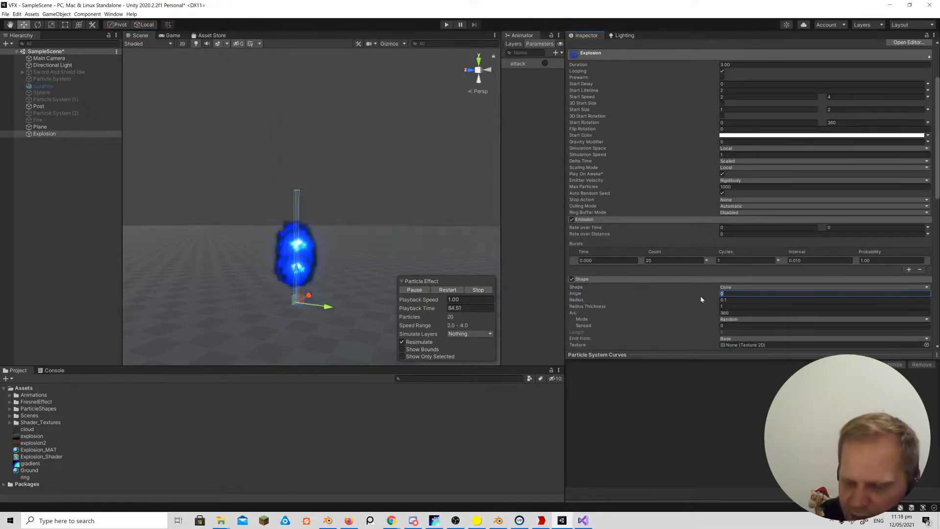
type("30")
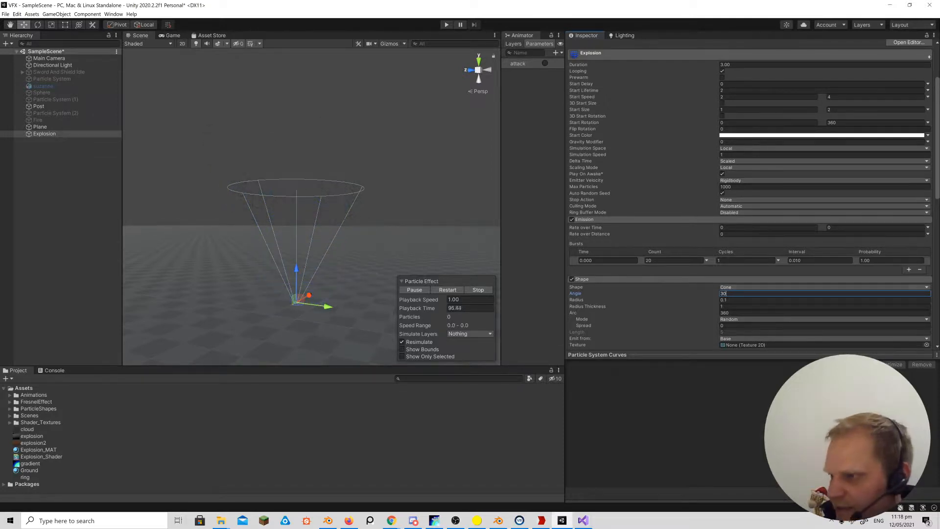
type("20")
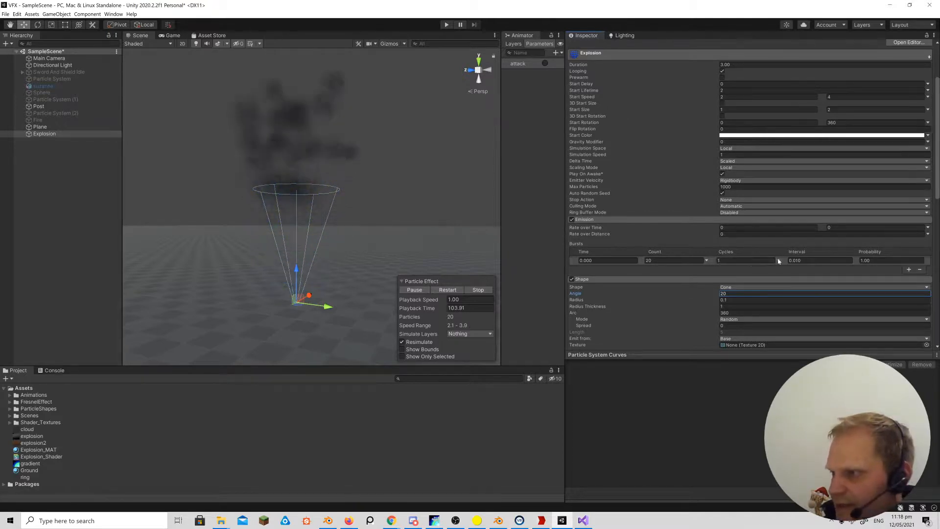
Set the Explosion's emission burst to a count of 5 with 4 cycles.
type("5")
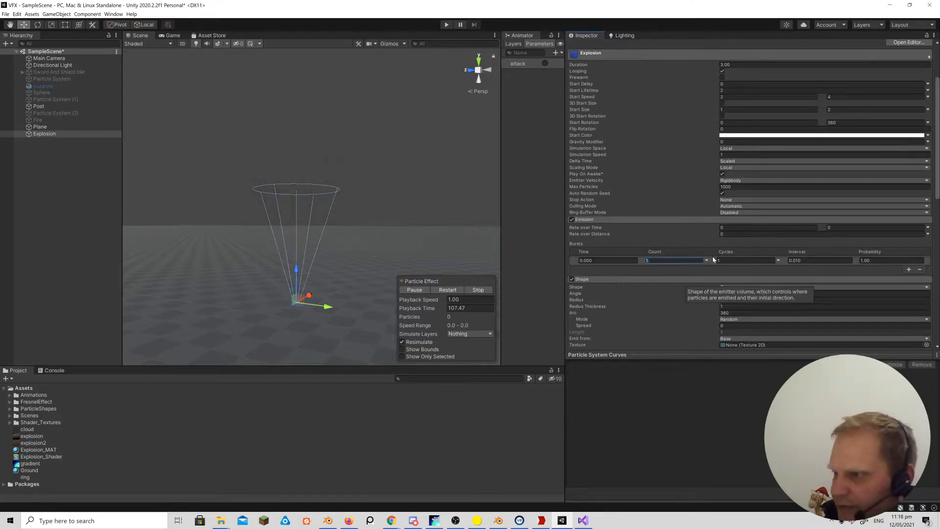
key("Tab")
type("4")
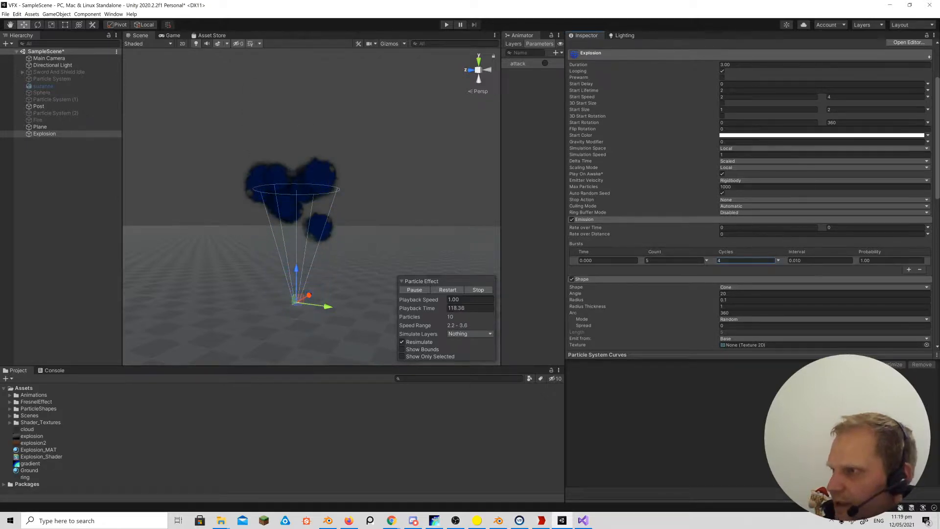
Set the Explosion's random Start Speed range to 10 and 20.
left_click(726, 97)
type("1")
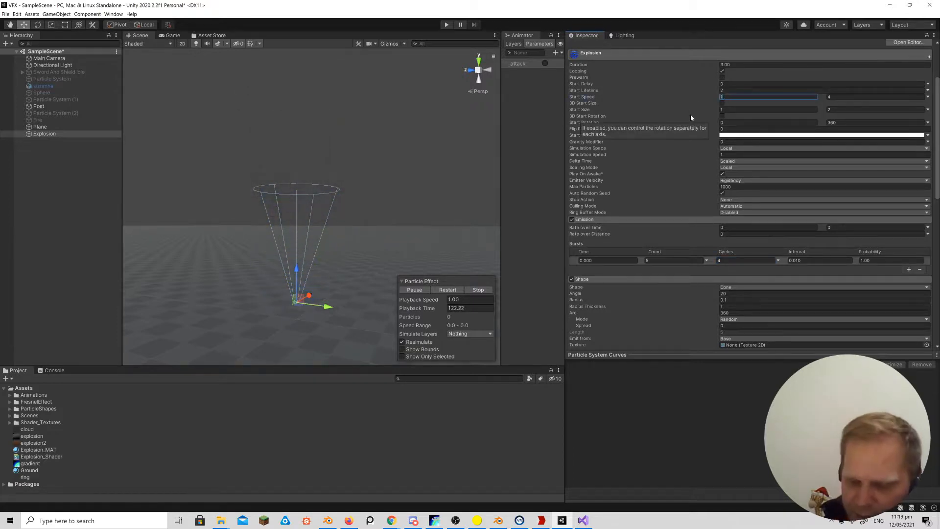
type("0")
left_click(822, 96)
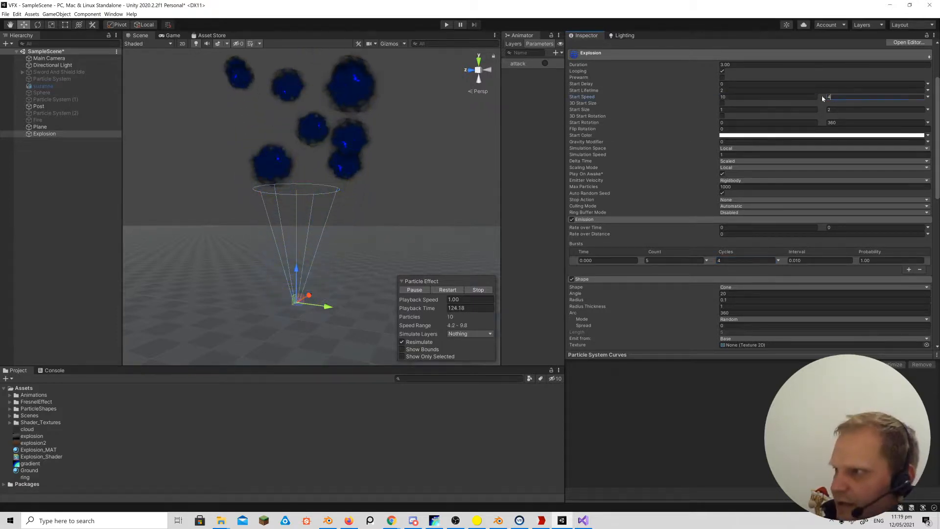
type("20")
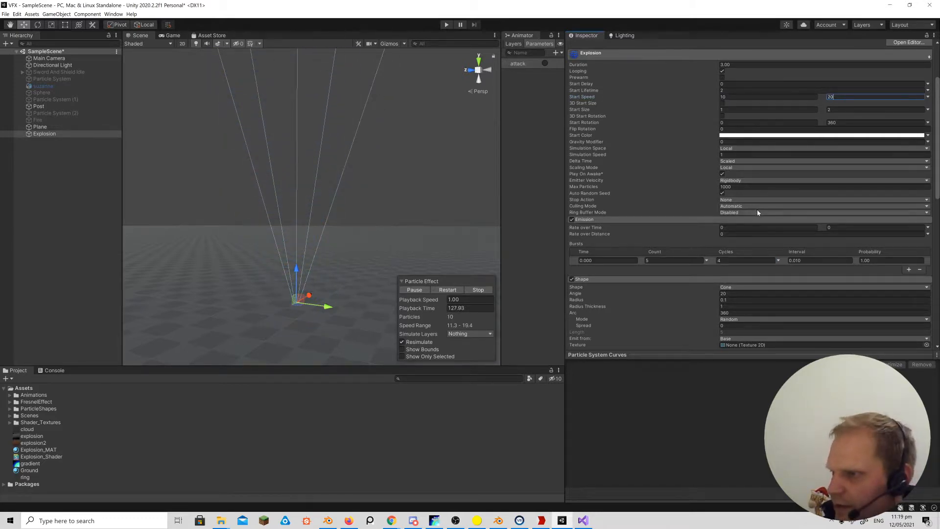
Enable Limit Velocity over Lifetime on the Explosion and set its Dampen to 0.1.
scroll(729, 260, "down", 5)
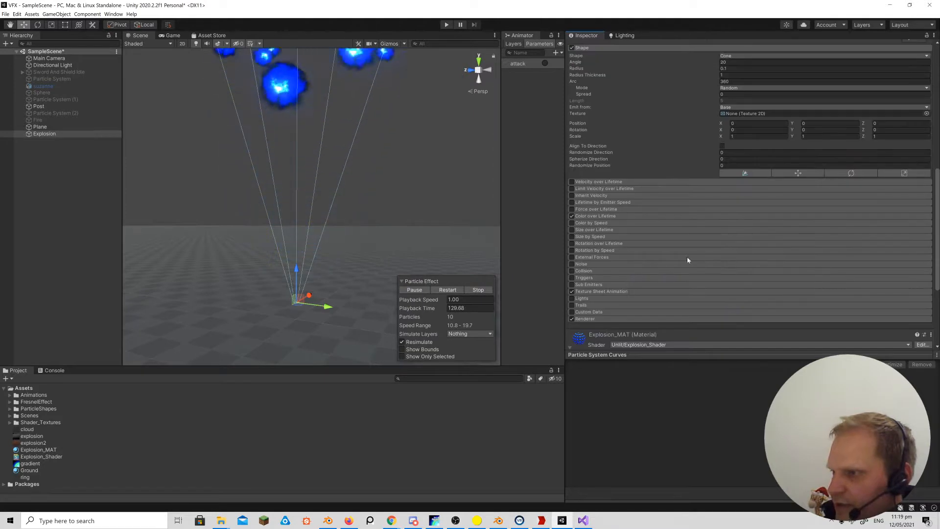
left_click(571, 189)
left_click(598, 189)
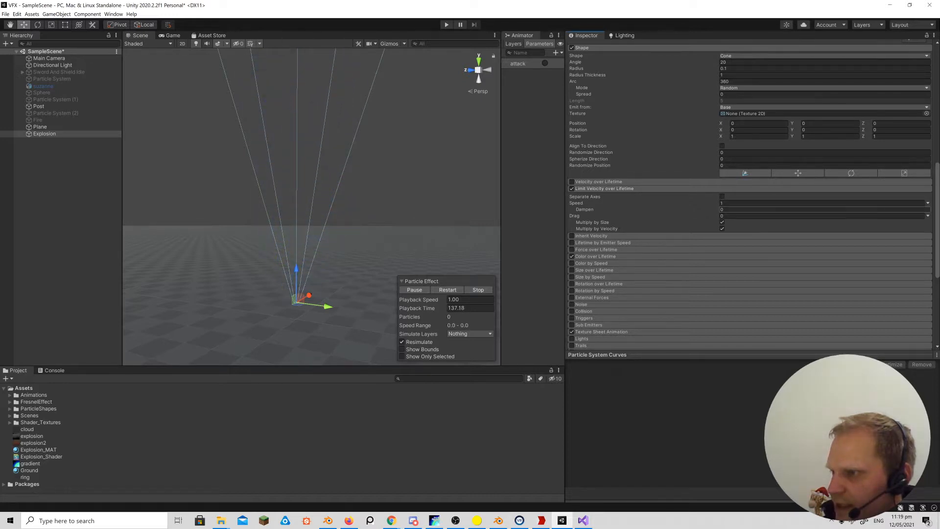
type(".1")
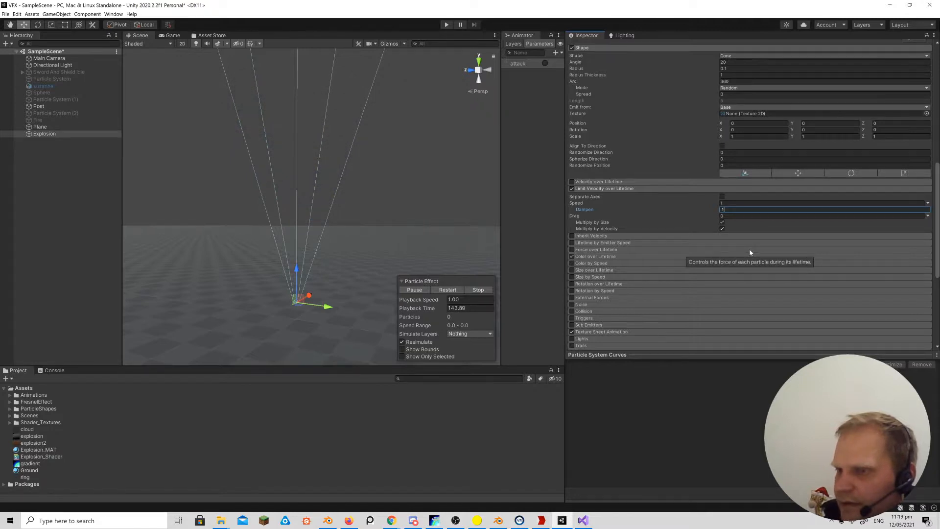
Reduce the Explosion's random Start Speed range to 2 and 5, and view the dampened burst from another angle.
scroll(750, 252, "up", 3)
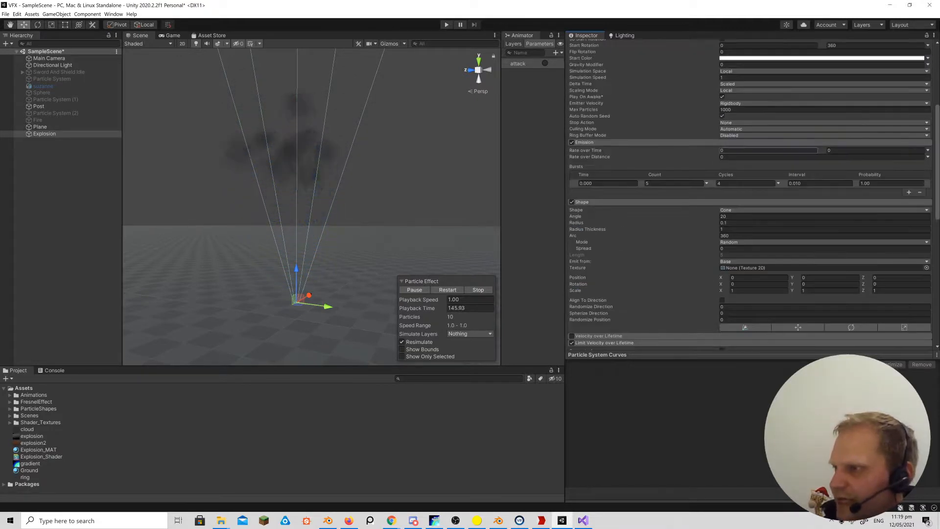
scroll(762, 136, "up", 3)
left_click(734, 174)
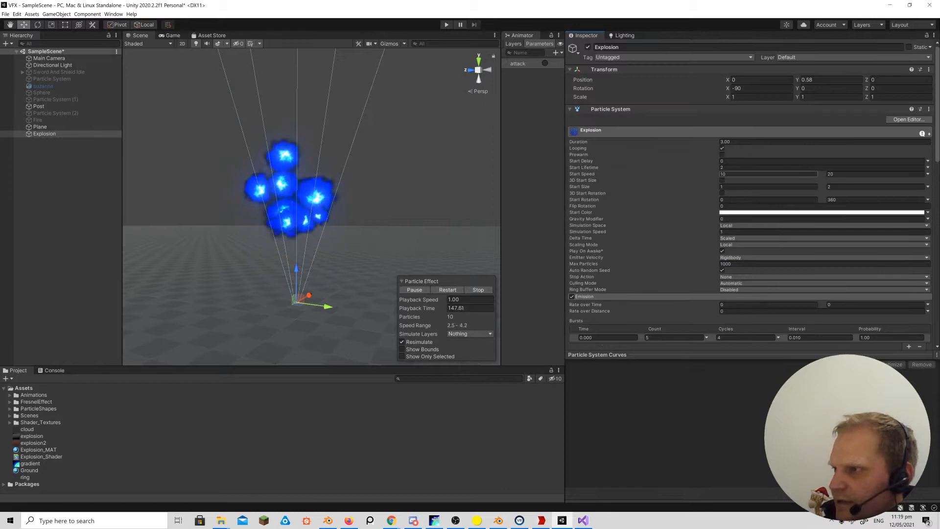
type("5")
key("Tab")
left_click_drag(727, 174, 700, 175)
key("Tab")
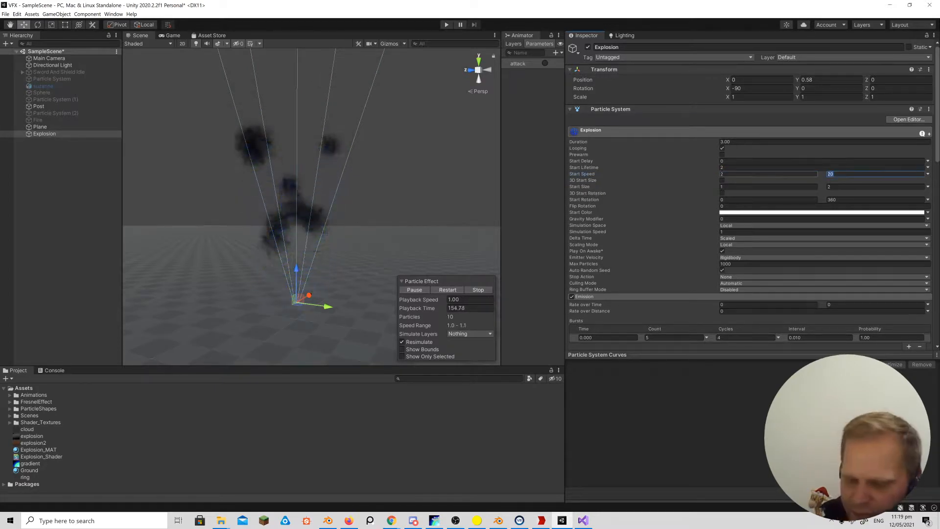
type("5")
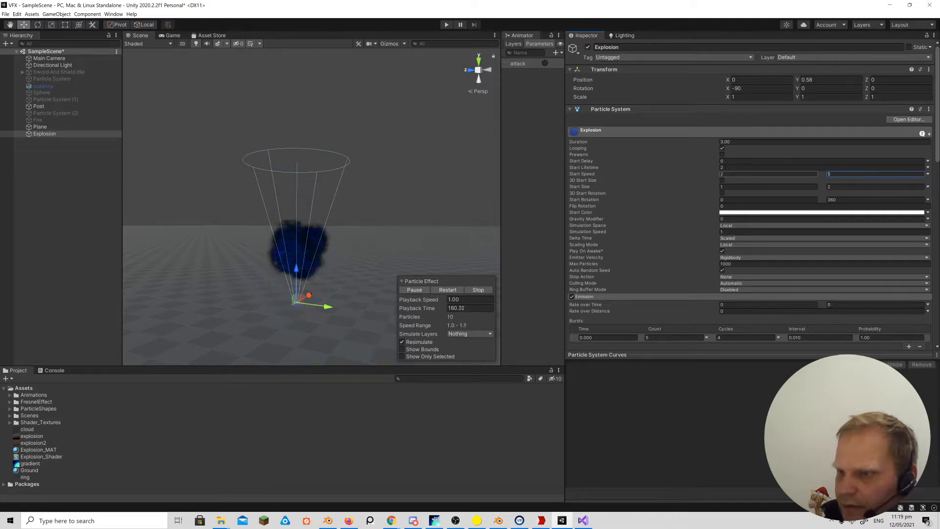
left_click_drag(371, 279, 355, 255, "alt")
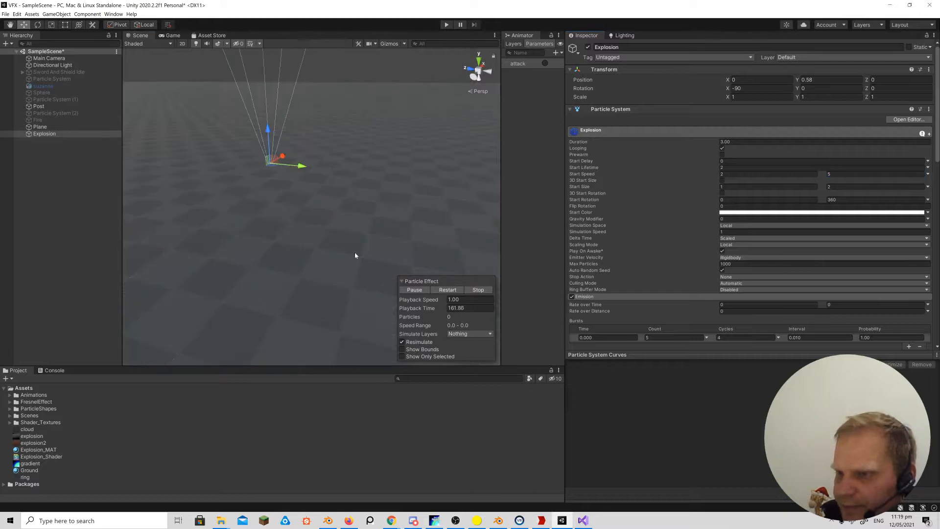
Frame the Explosion in the scene, collapse its Shape settings, and view the burst from a slightly different angle.
key("f")
scroll(658, 233, "down", 5)
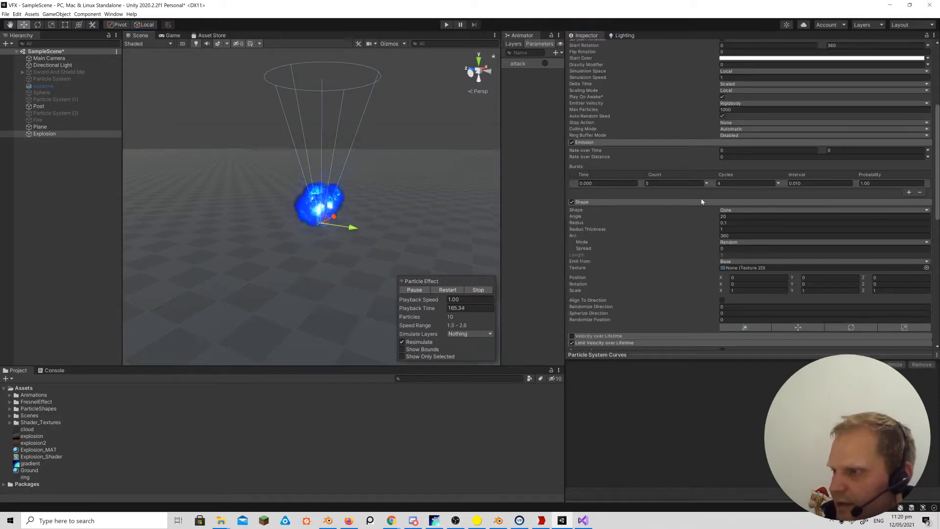
left_click(578, 202)
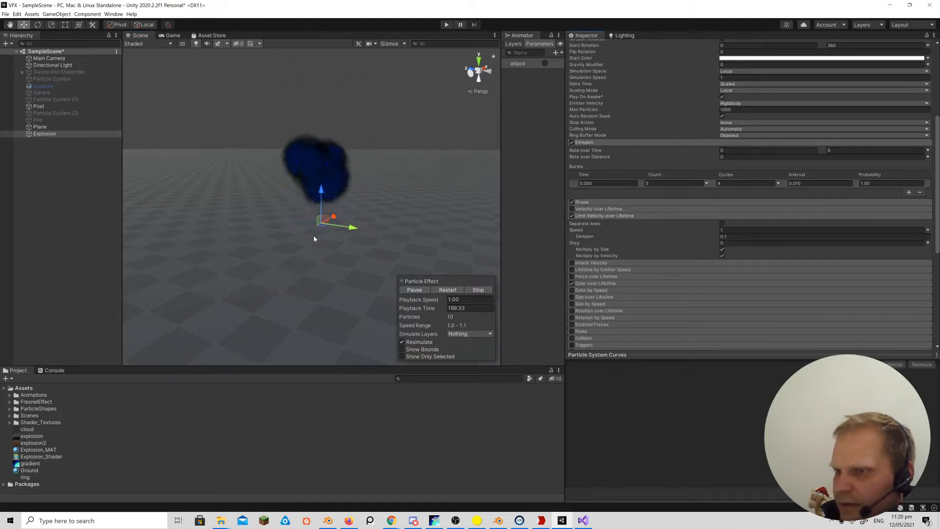
left_click_drag(314, 237, 323, 236, "alt")
key("w")
right_click_drag(323, 236, 321, 234)
key("s")
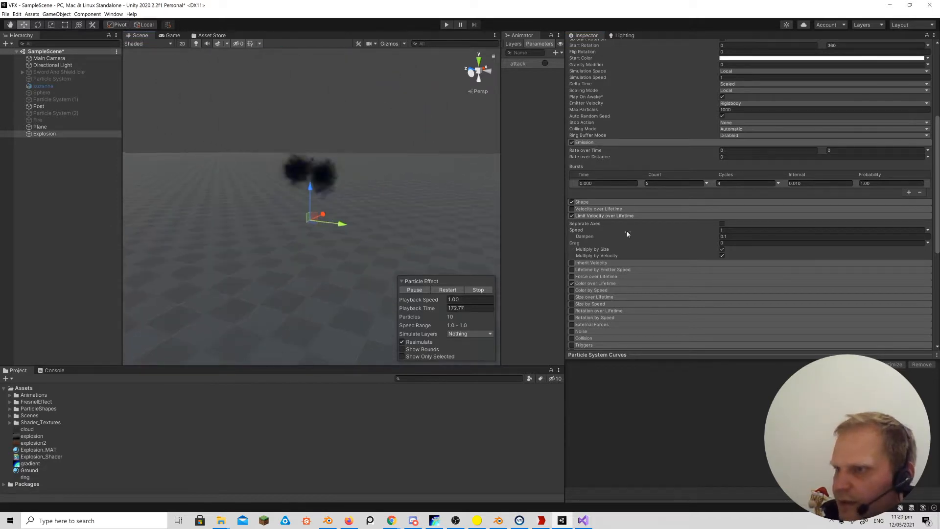
Set the Explosion's Start Lifetime to Random Between Two Constants with values 1 and 3.
scroll(729, 193, "up", 5)
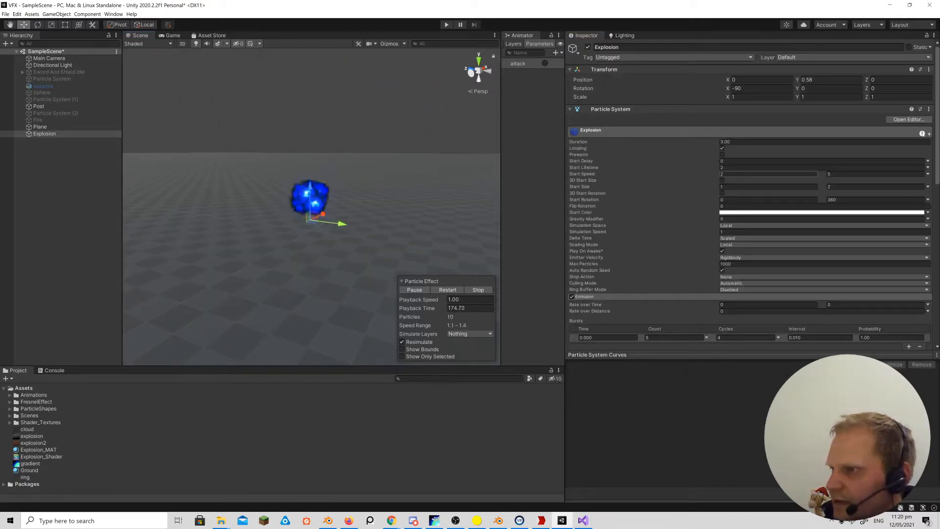
left_click(928, 167)
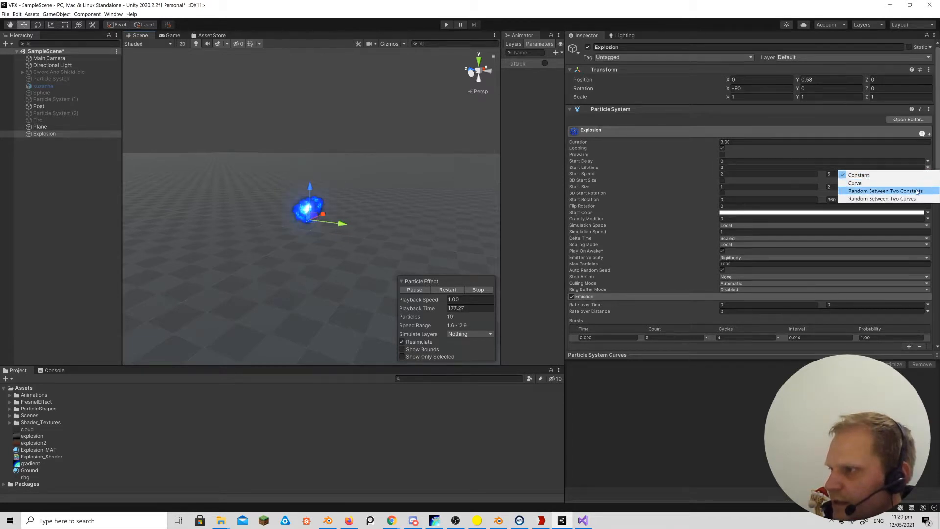
left_click(879, 188)
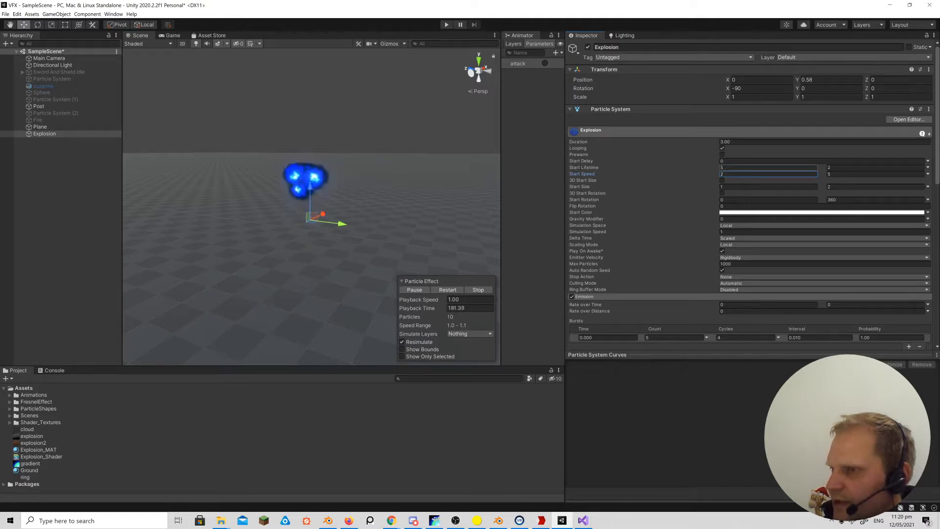
left_click(767, 167)
type("1")
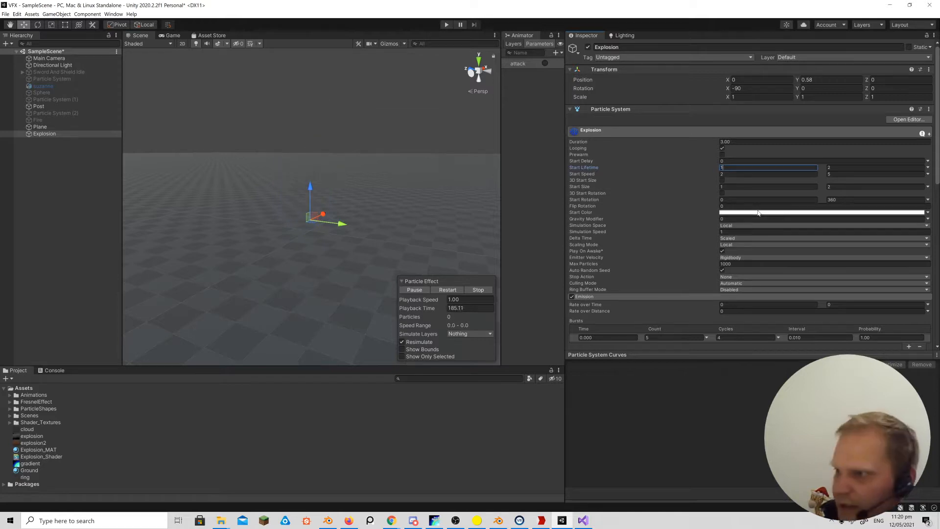
type("3")
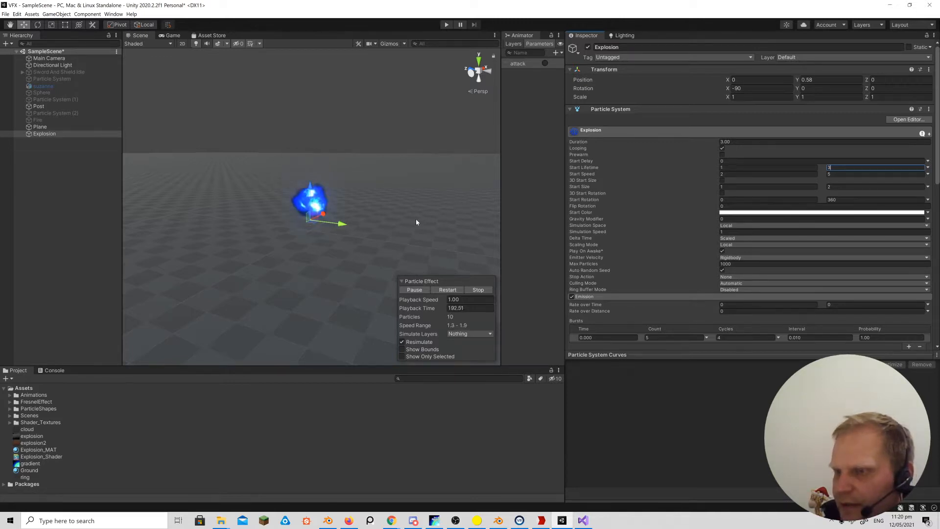
Set the Explosion's emission burst count to 10 and view the denser burst in the scene.
scroll(689, 232, "down", 3)
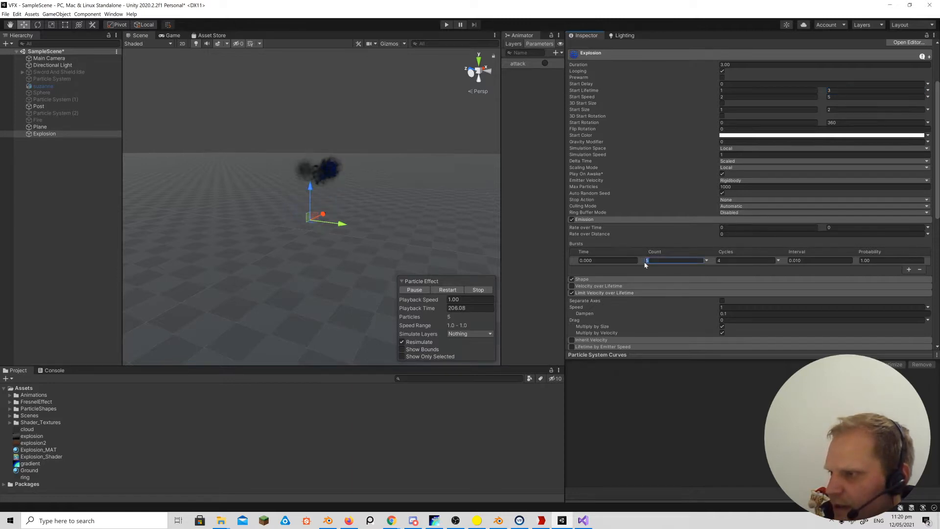
type("10")
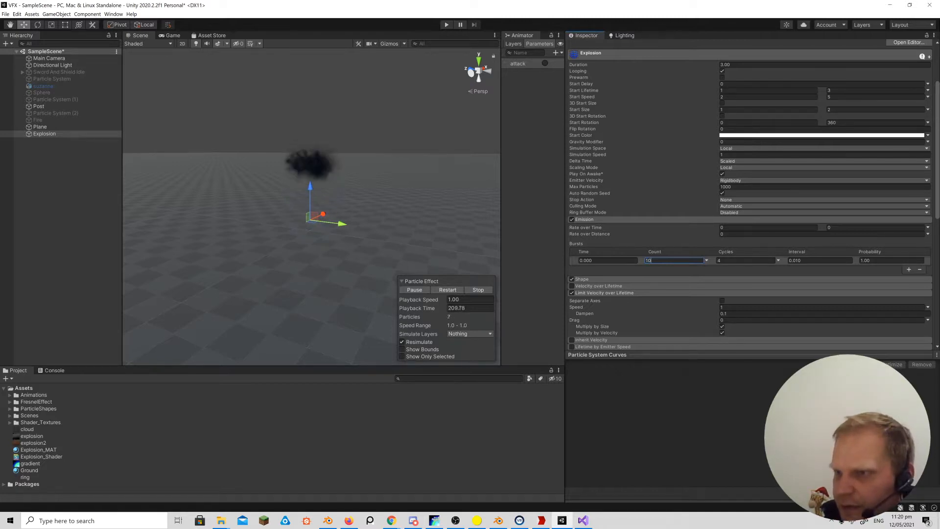
mouse_move(337, 221)
right_mouse_down()
mouse_move(340, 235)
mouse_move(332, 214)
mouse_move(342, 230)
right_mouse_up()
key("w")
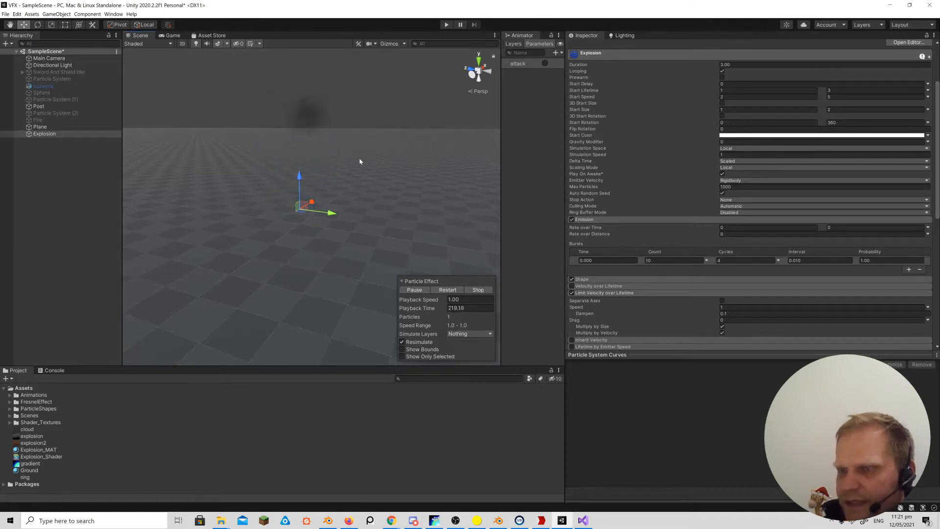
Select Particle System (2), narrow the Inspector, and widen the Animator area beside the Scene view.
left_click(67, 112)
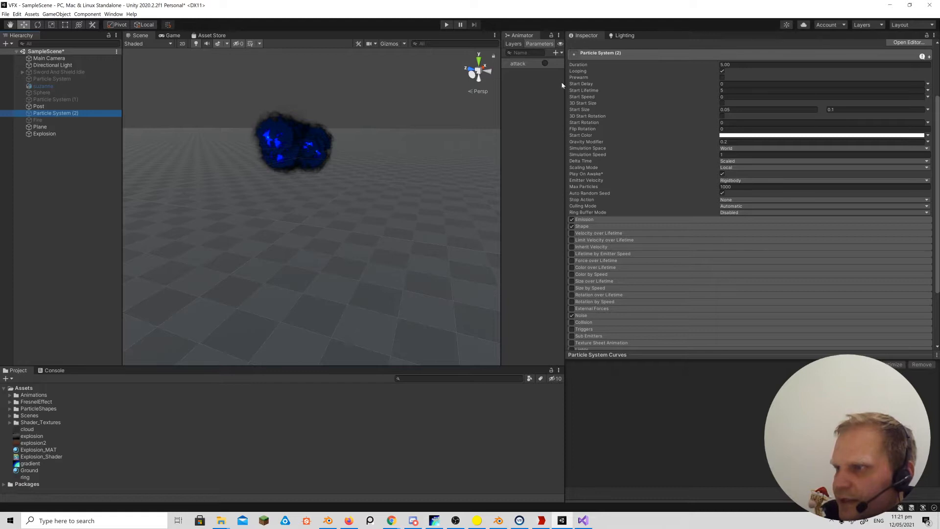
left_click_drag(565, 84, 648, 93)
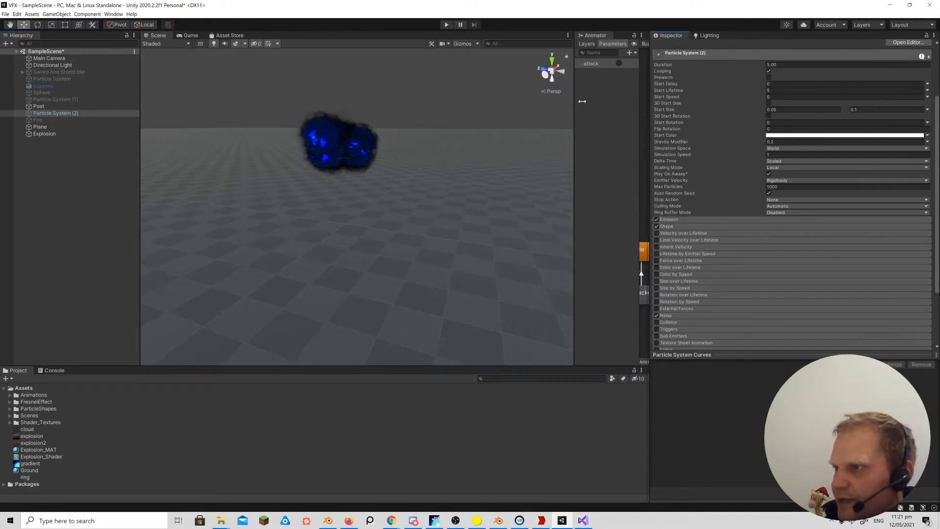
left_click_drag(573, 104, 481, 103)
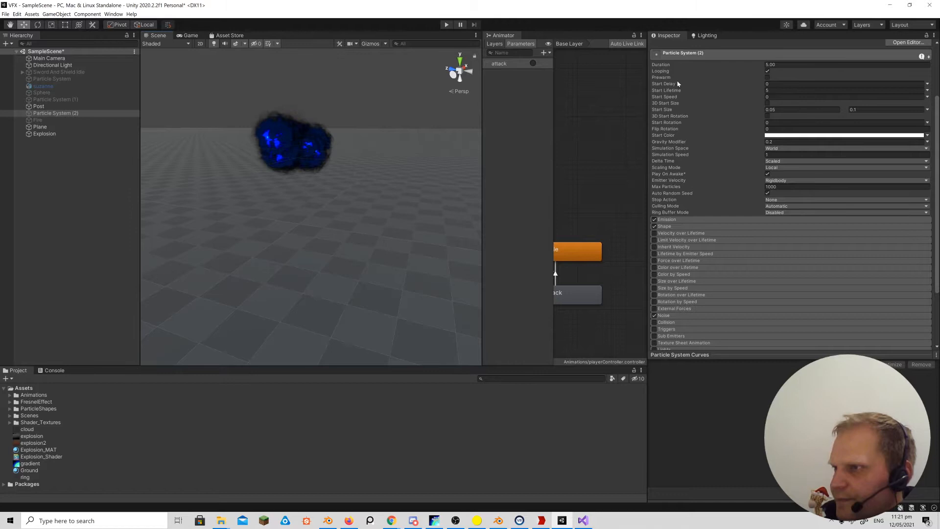
Temporarily activate Particle System (2) to view its particles around the explosion, and deactivate it again.
scroll(749, 103, "up", 3)
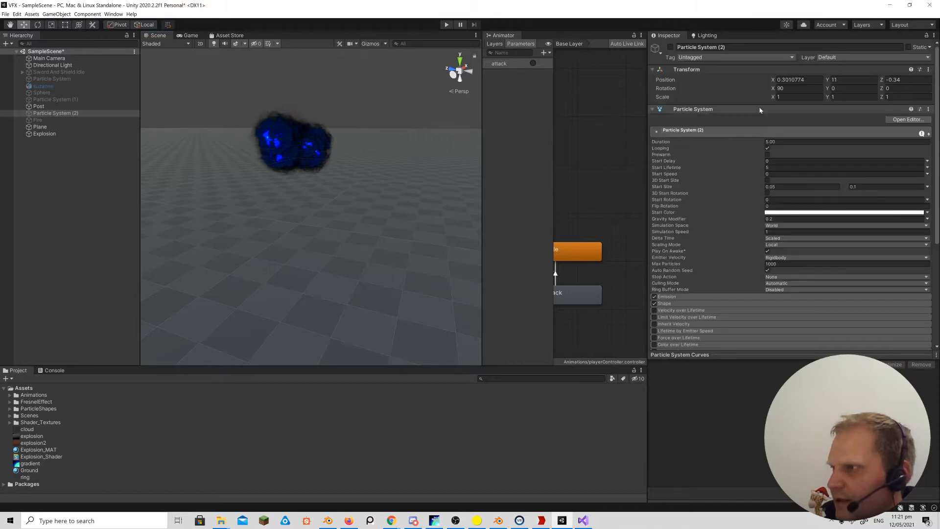
left_click(670, 47)
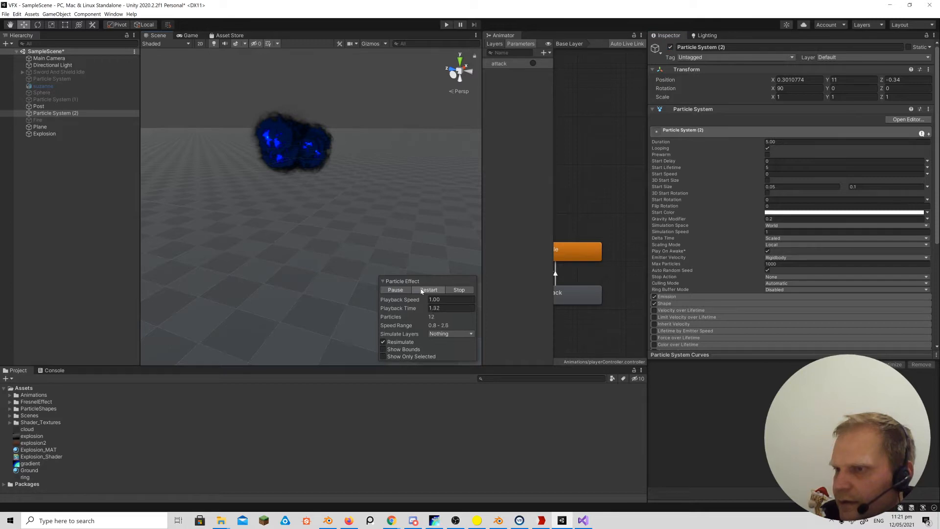
right_click_drag(274, 227, 280, 190)
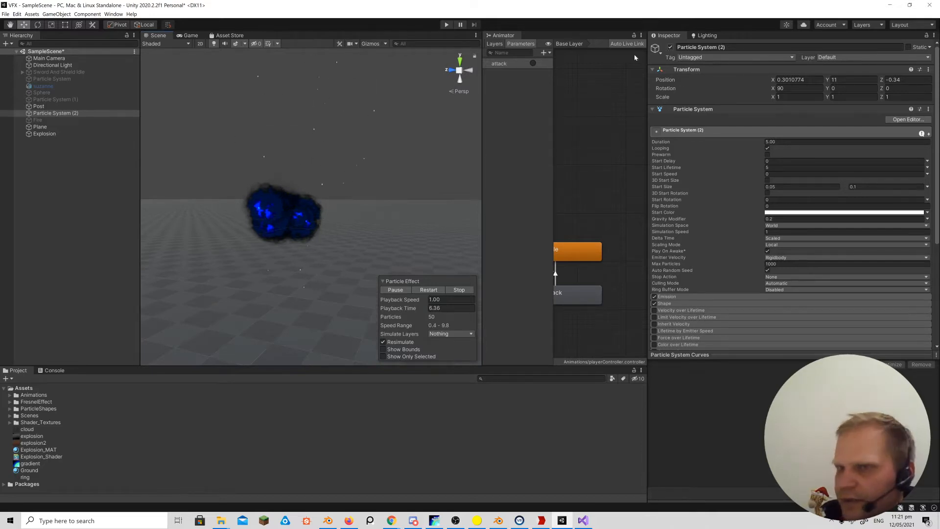
left_click(670, 47)
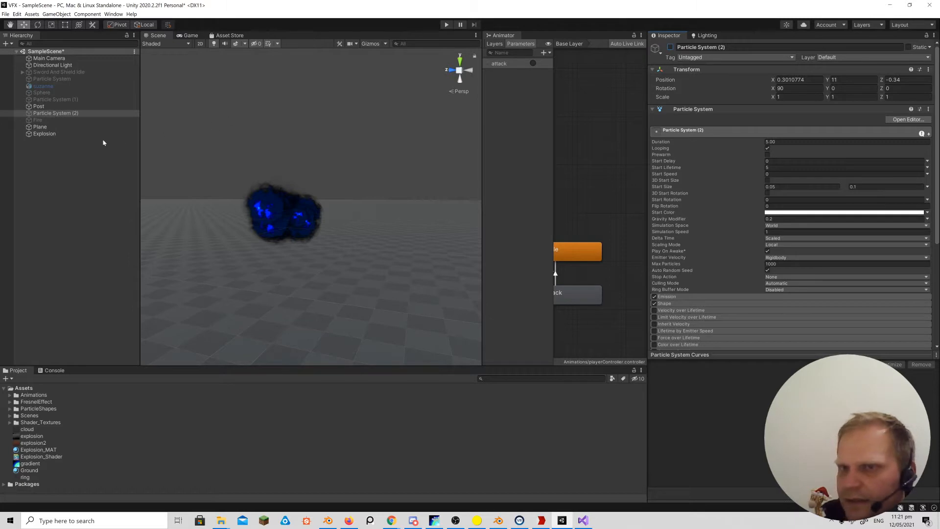
Resume the Explosion's particle preview and examine the burst from other angles.
left_click(45, 133)
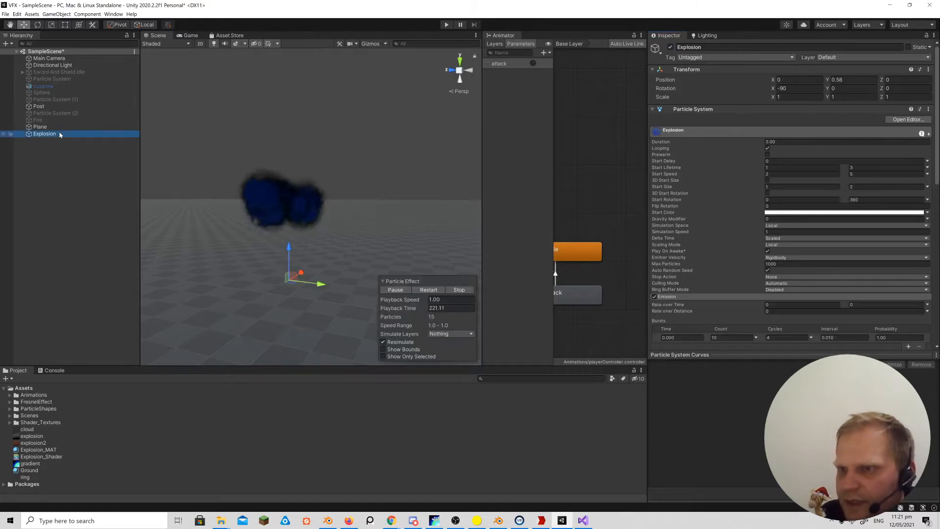
left_click_drag(303, 241, 303, 259, "alt")
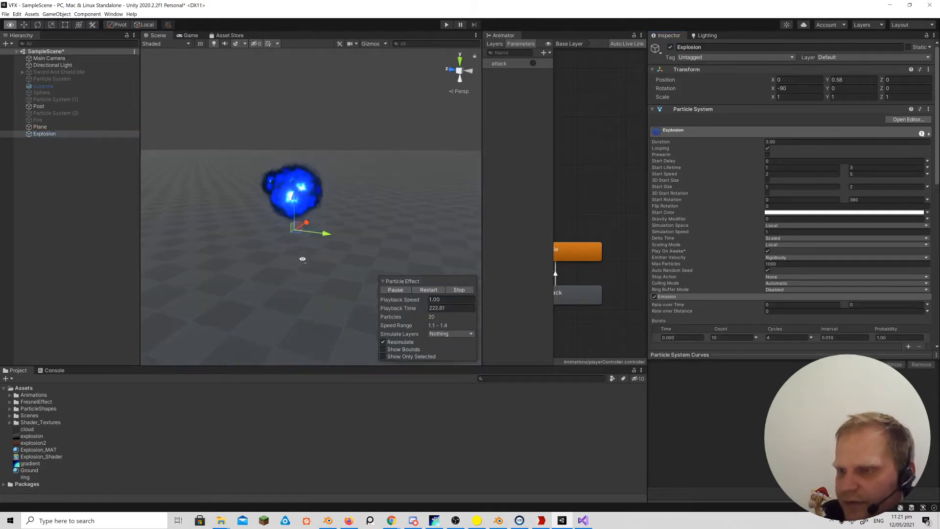
key("w")
right_click_drag(300, 259, 288, 258)
key("s")
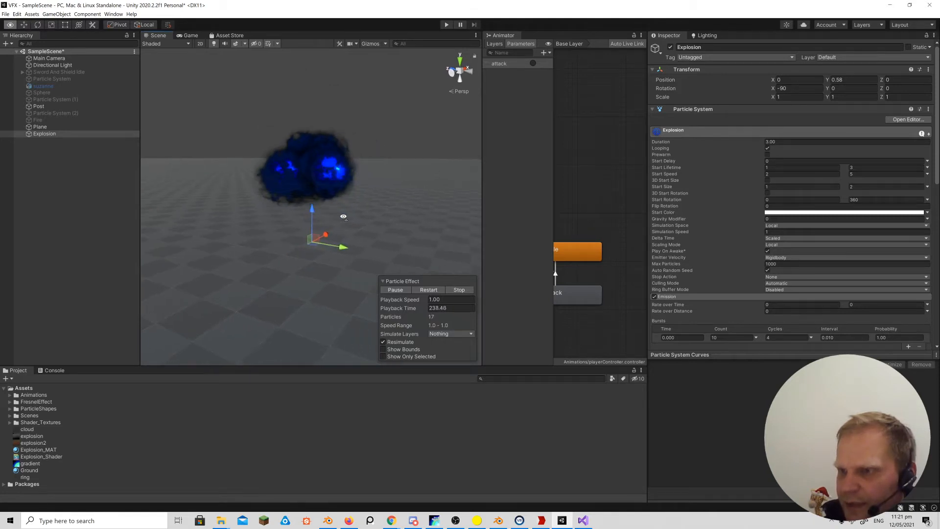
Activate the Fire particle system and move it beside the Explosion to a Z position of about 2.61.
left_click(57, 121)
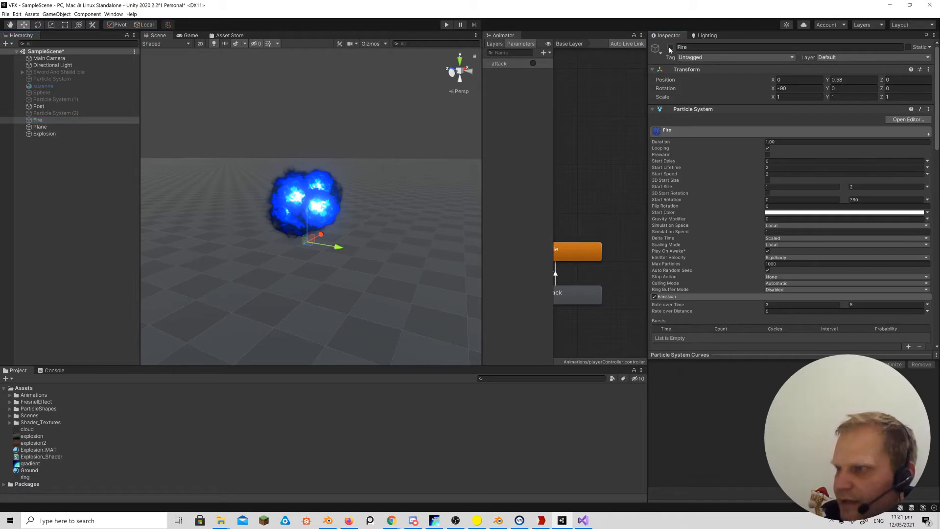
left_click(670, 48)
left_click_drag(335, 242, 253, 234)
Duplicate the Fire and move the copy to the Explosion's other side, at a Z position of about -2.09.
left_click(39, 120)
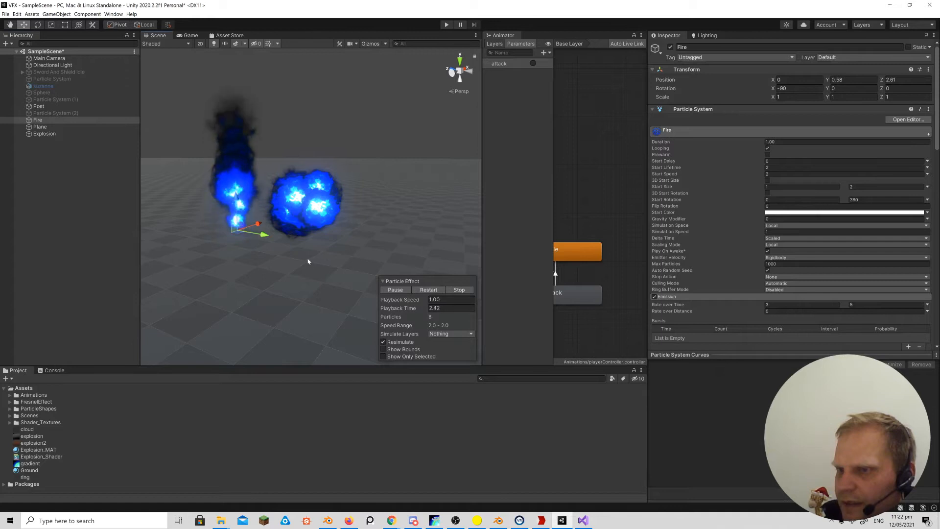
right_click(42, 121)
left_click(63, 168)
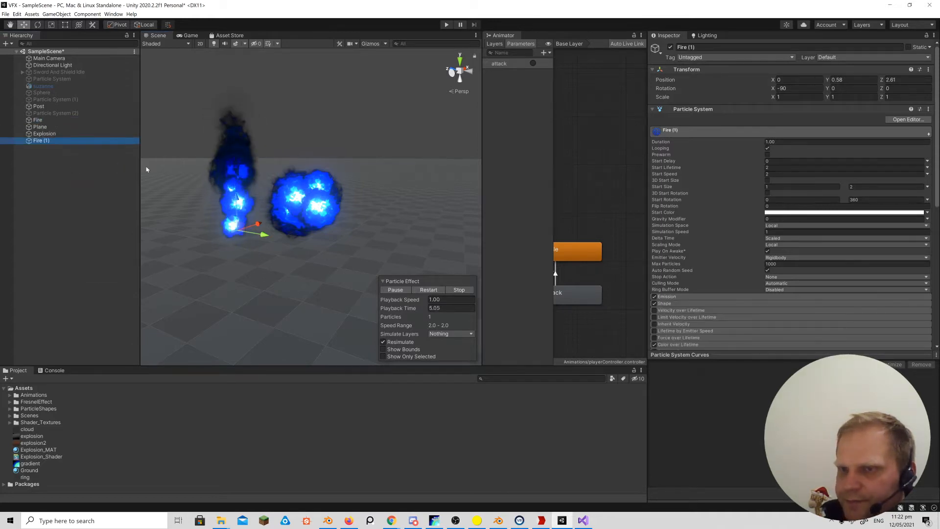
left_click_drag(264, 235, 414, 261)
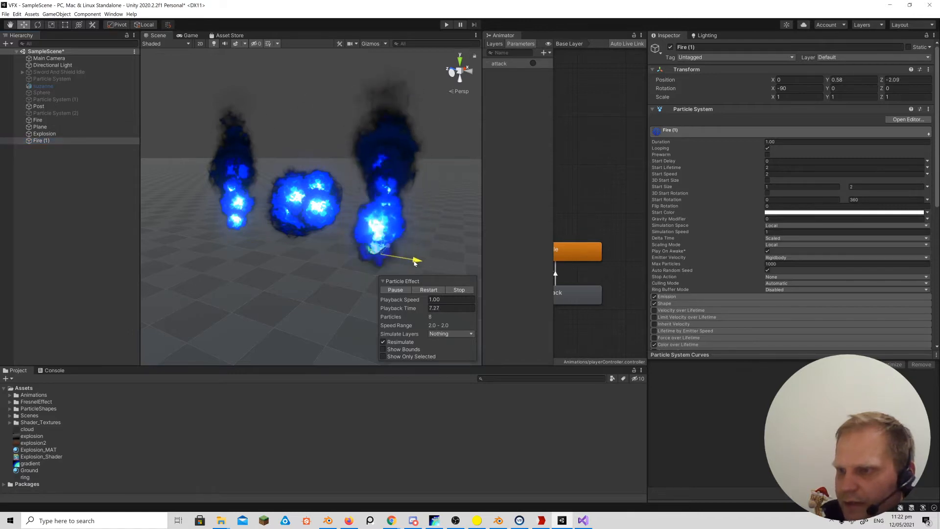
Align the Main Camera with the current scene view and set its background to grey 5A5A5A.
left_click(49, 58)
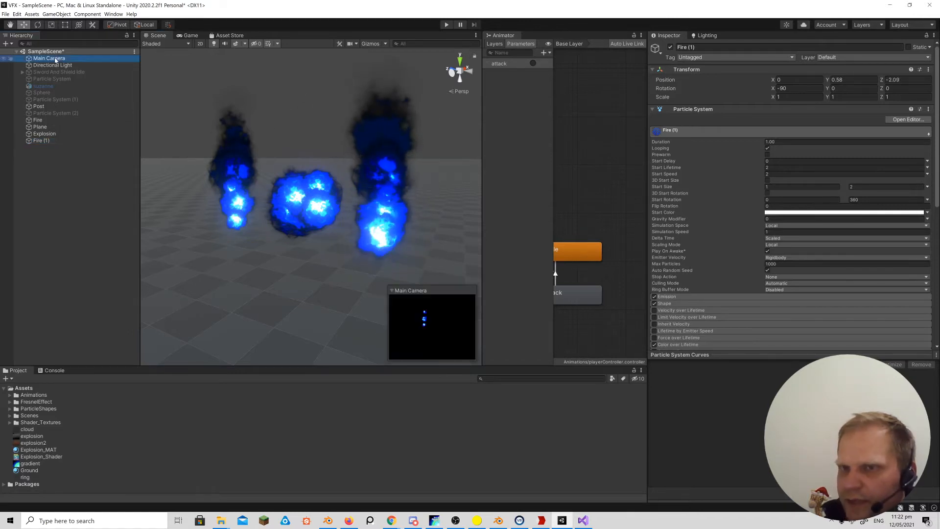
left_click(56, 14)
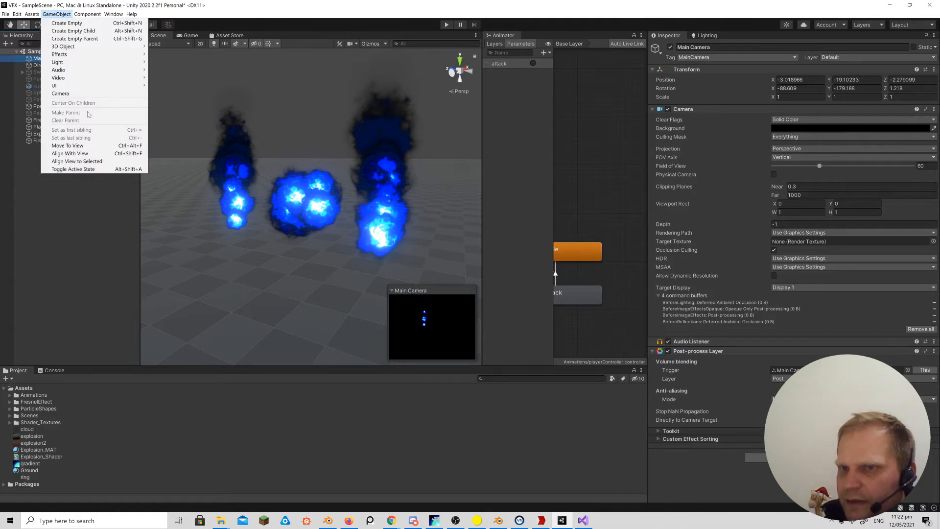
left_click(74, 154)
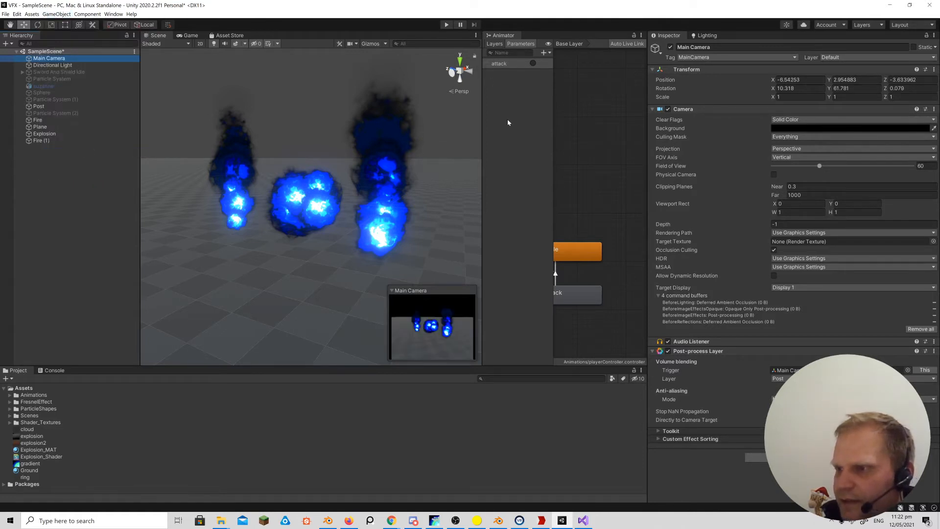
left_click(792, 129)
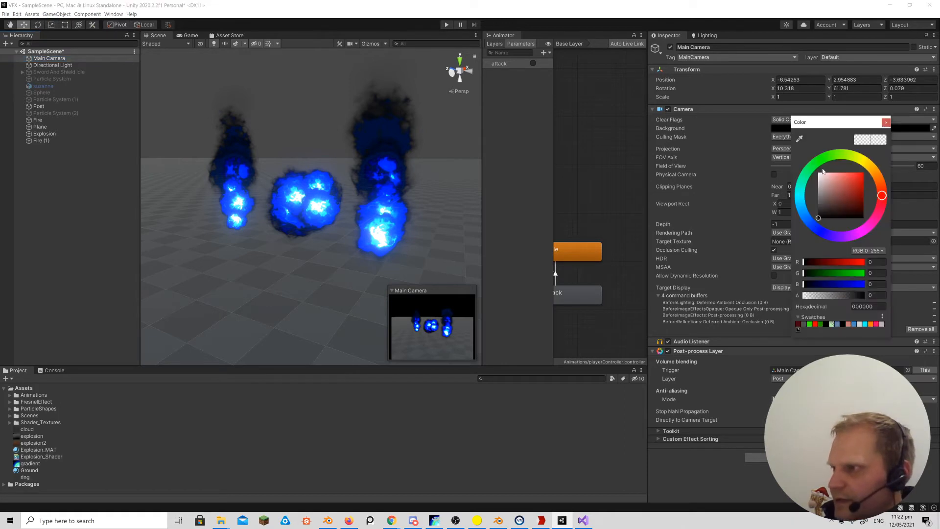
mouse_move(827, 204)
left_mouse_down()
mouse_move(820, 195)
mouse_move(813, 205)
left_mouse_up()
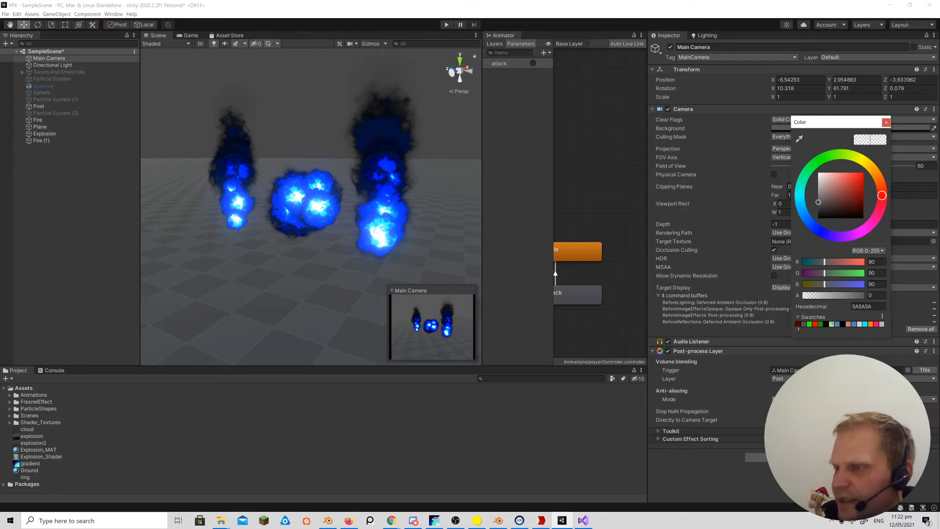
Run the scene in play mode and maximize the Game view to watch the fires and explosion.
left_click(445, 25)
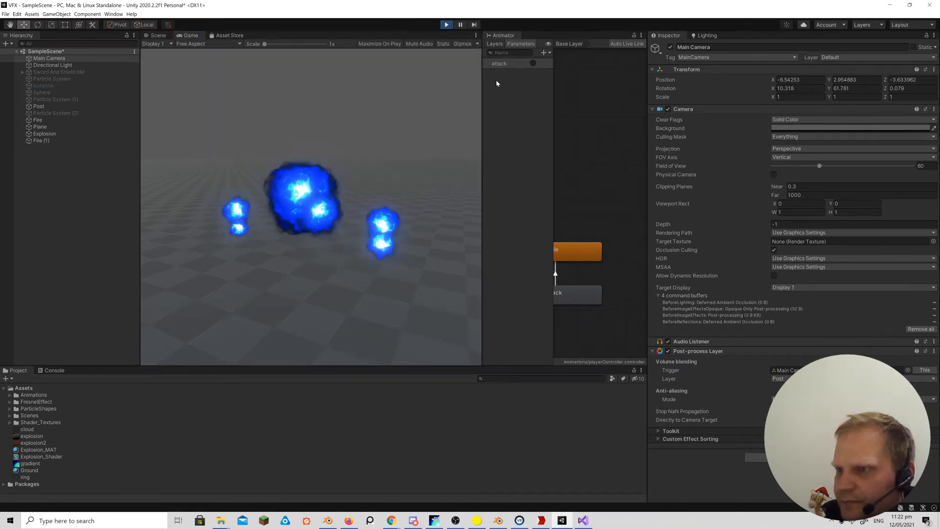
left_click(476, 37)
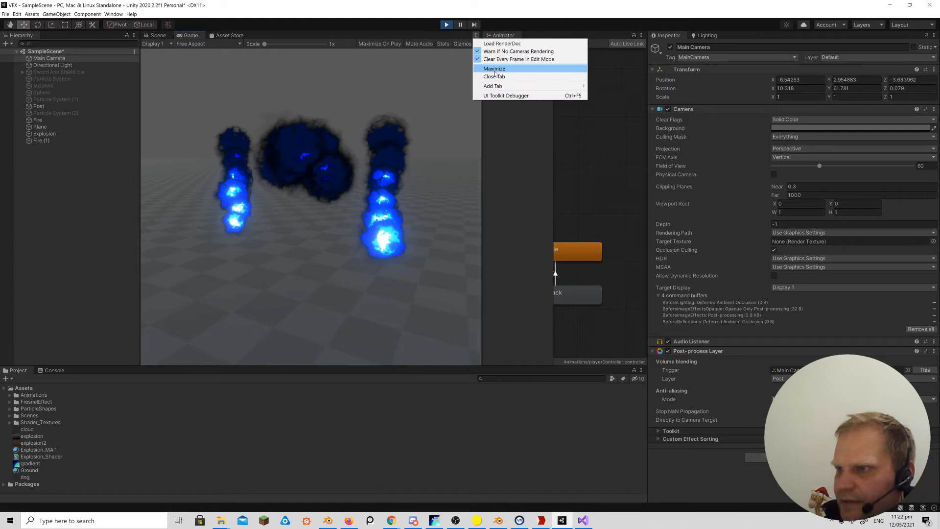
left_click(495, 70)
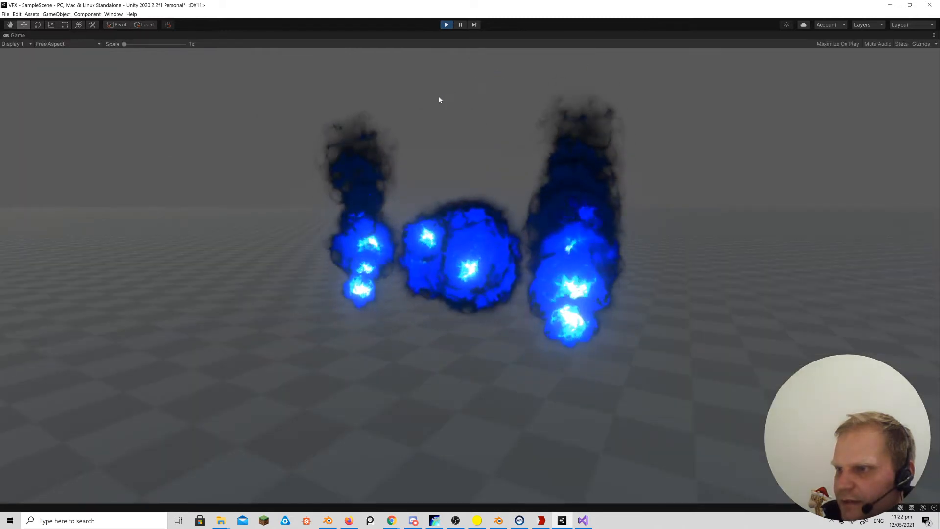